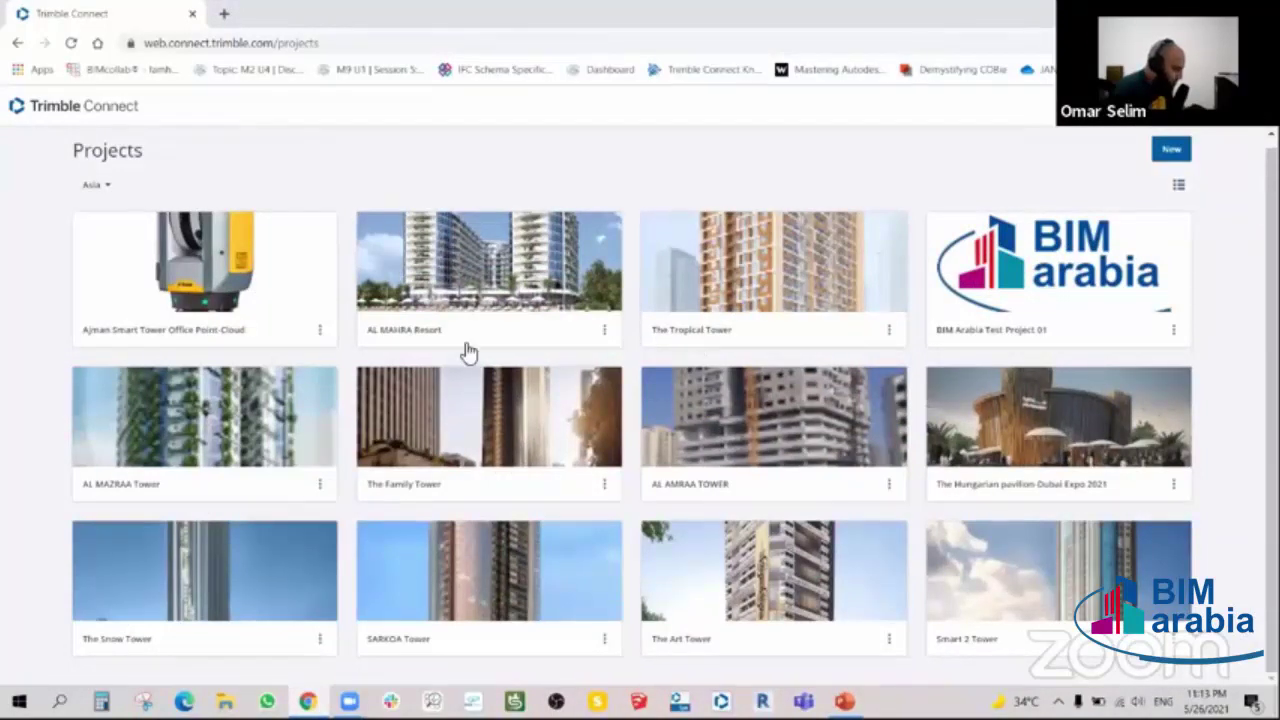
- Open the Ajman Smart Tower Office Point-Cloud project, look into 3D Laser scanning reports, and return to the top-level folders
left_click(258, 272)
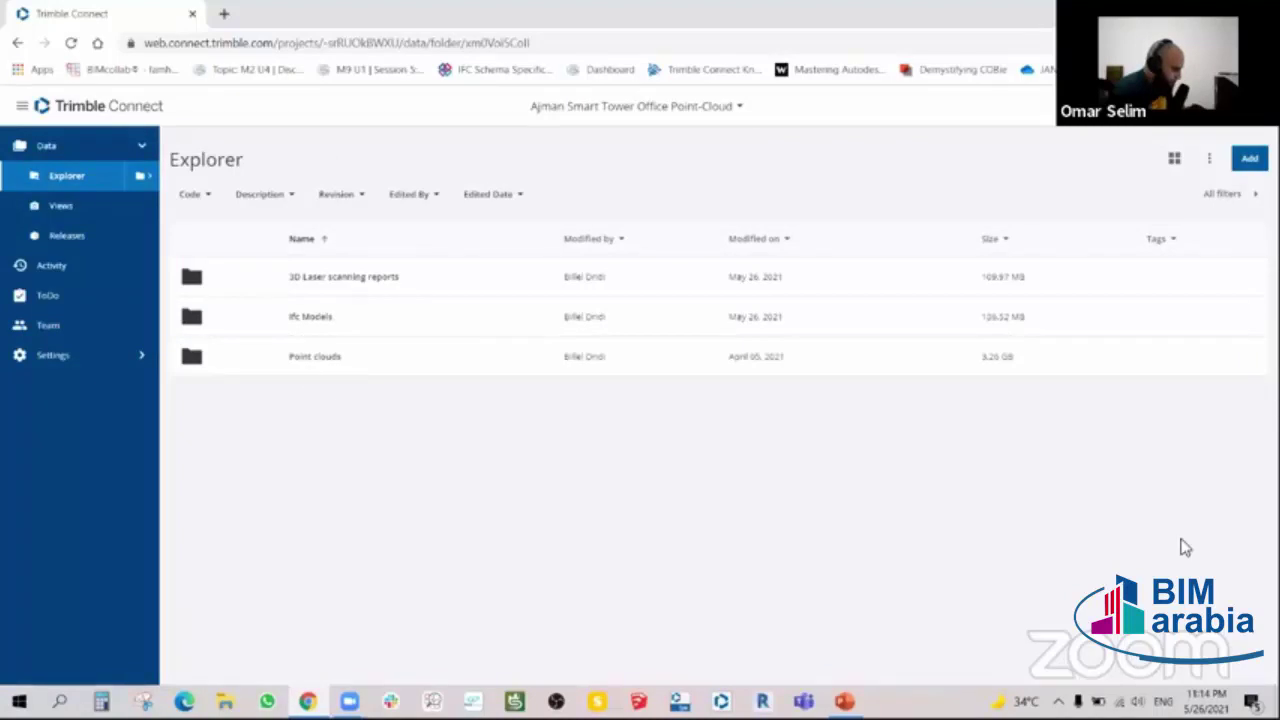
left_click(343, 278)
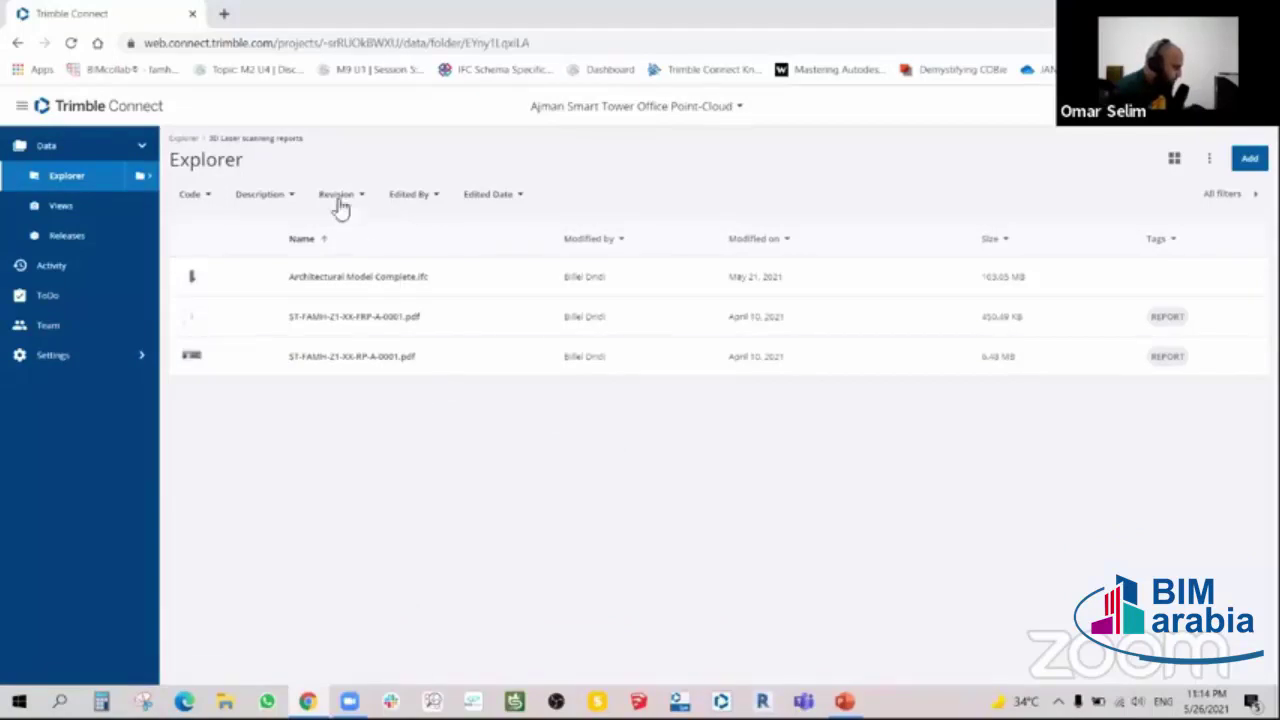
left_click(186, 139)
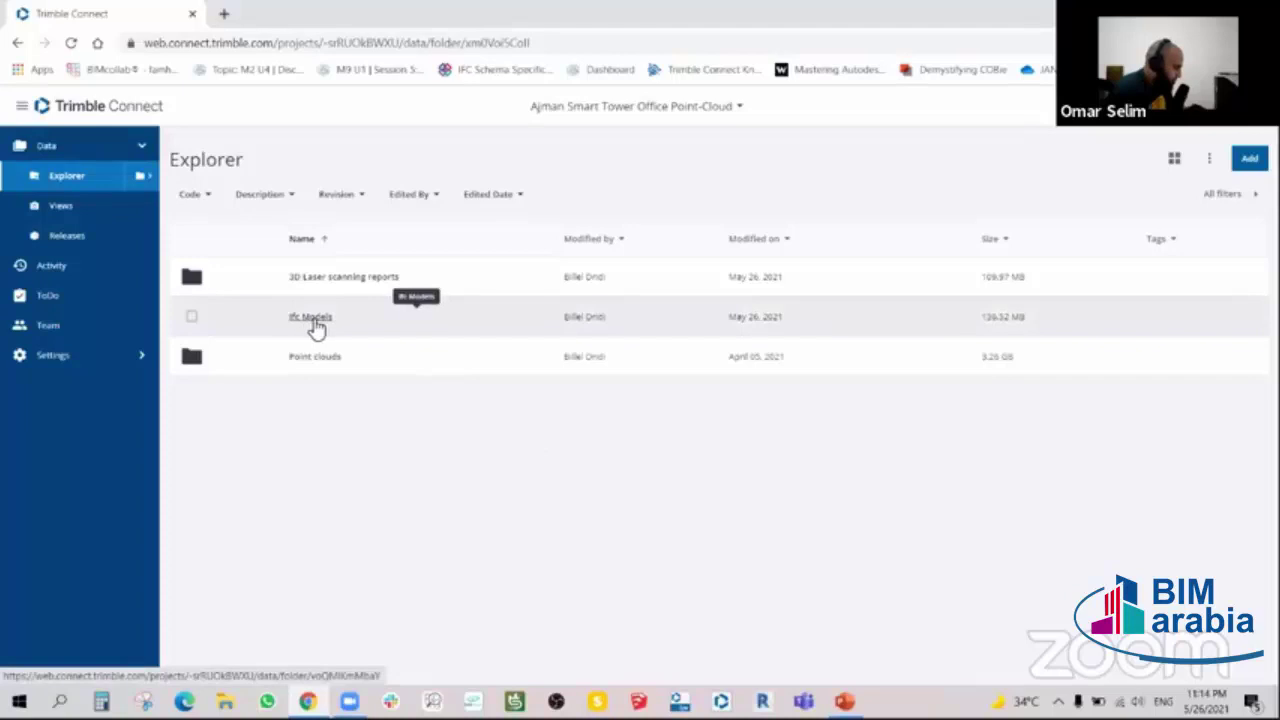
- In Ifc Models, select G05-WEzig-XX-XX-M3-A-0001.ifc and open its Edit attributes form
left_click(313, 322)
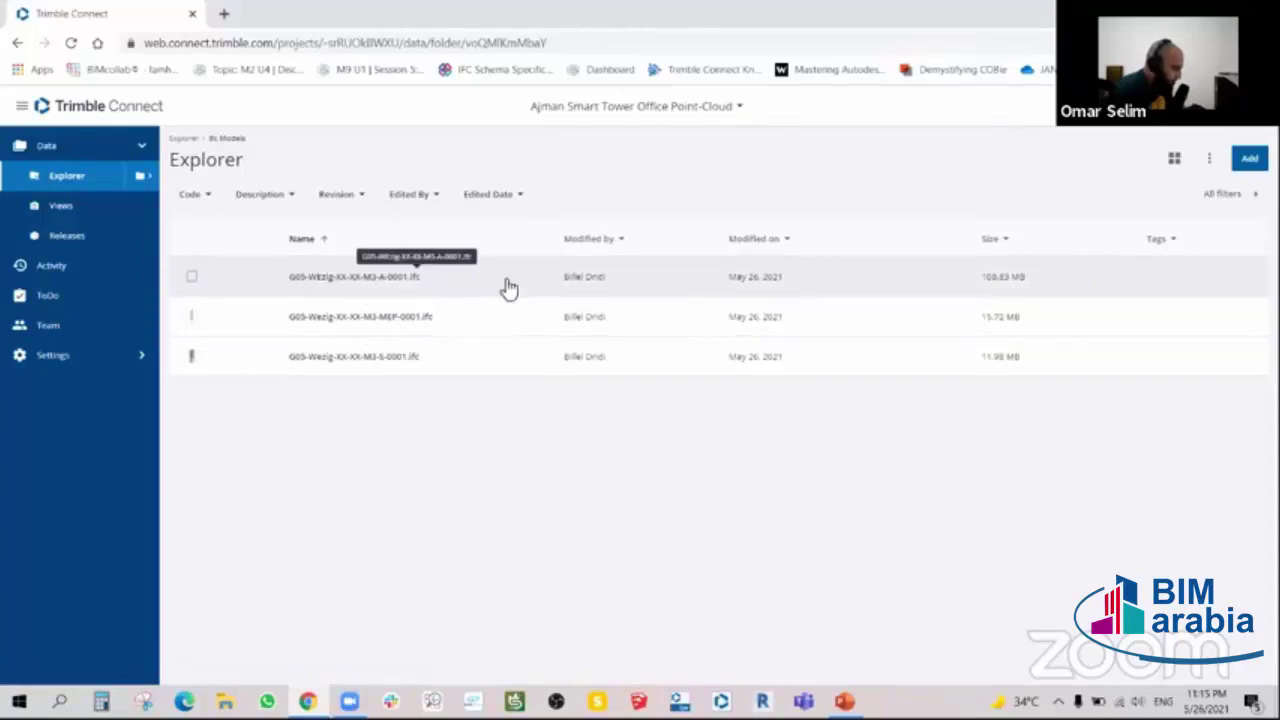
left_click(192, 277)
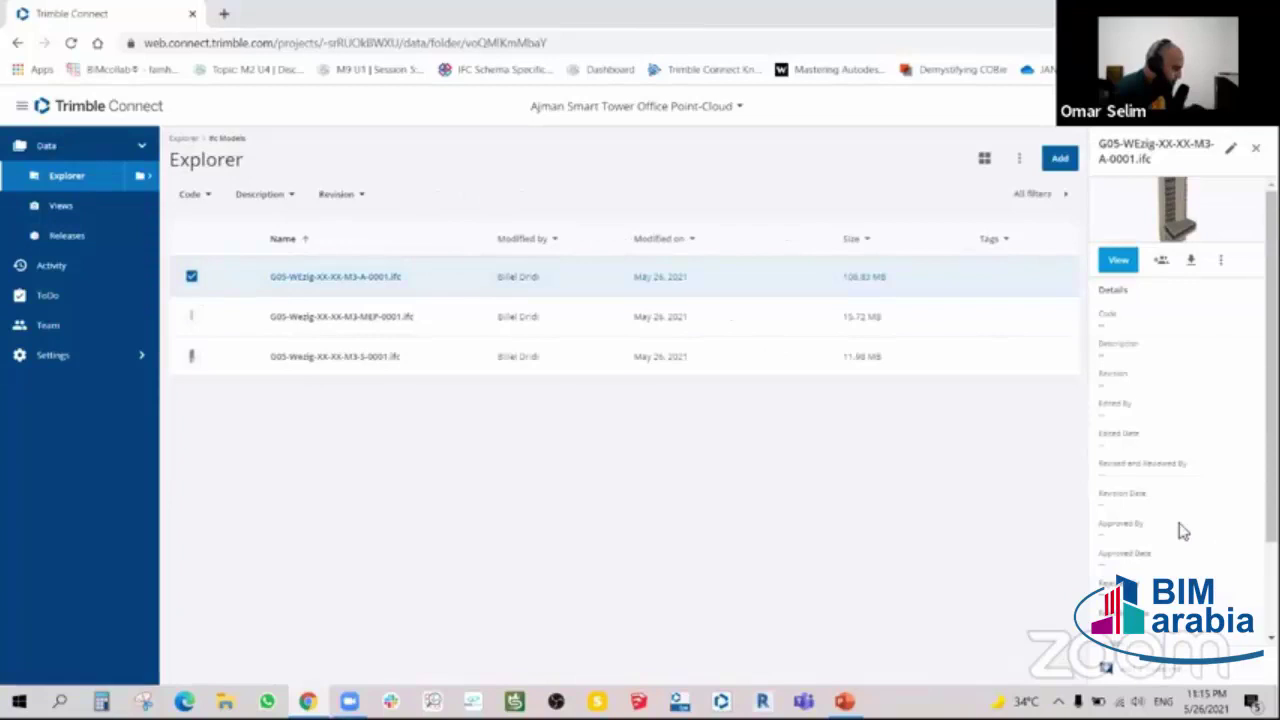
scroll(1180, 458, "down", 2)
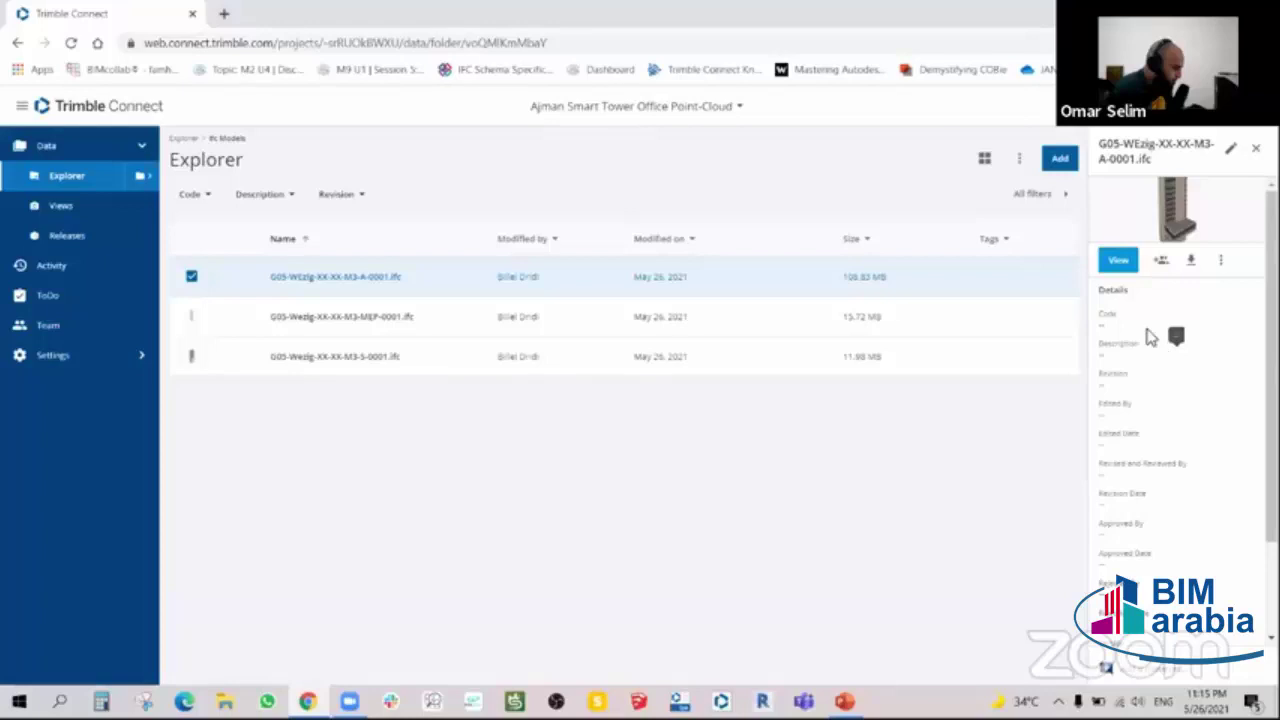
left_click(1230, 148)
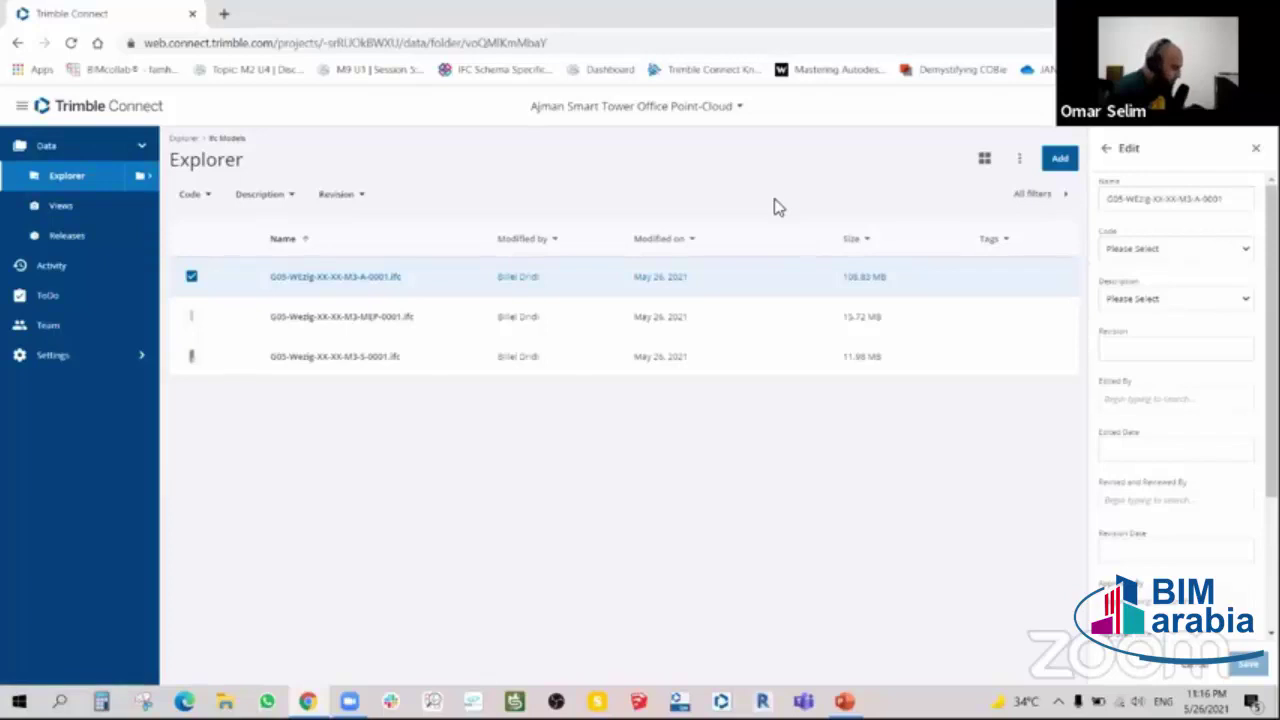
- Leave Code unset and choose 'Suitable For Coordination' as the file's Description
left_click(1222, 257)
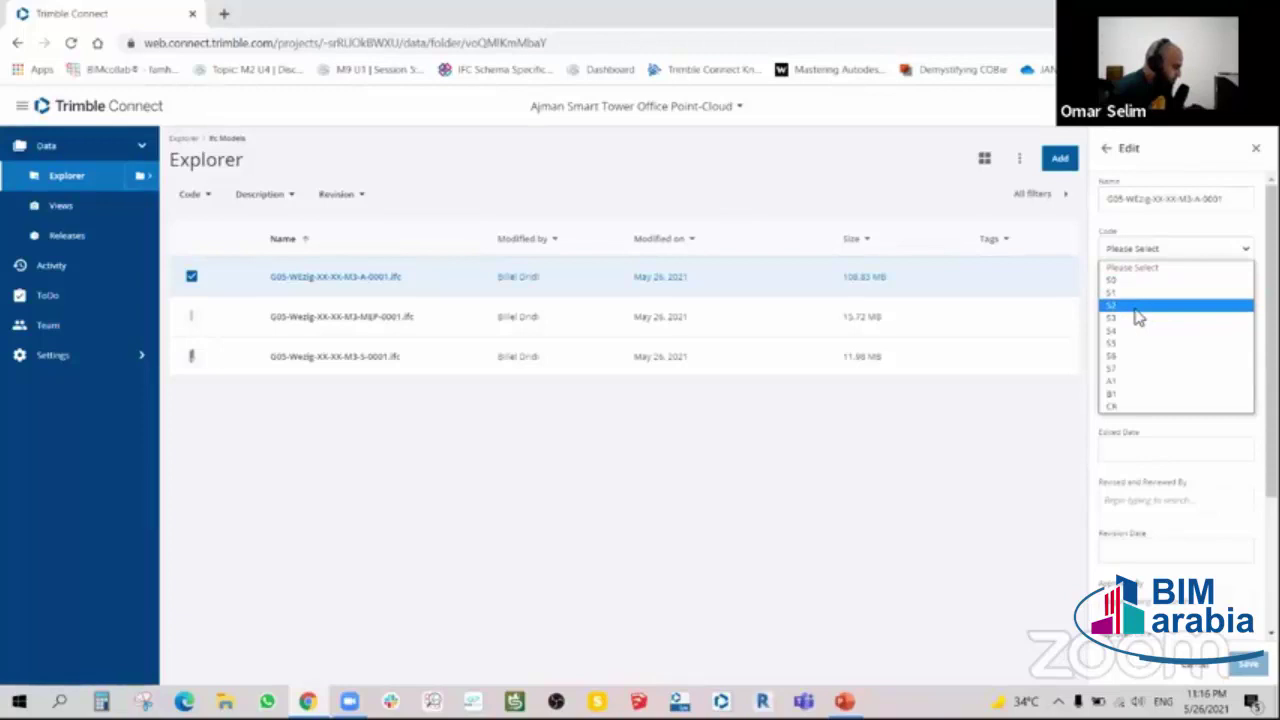
left_click(920, 203)
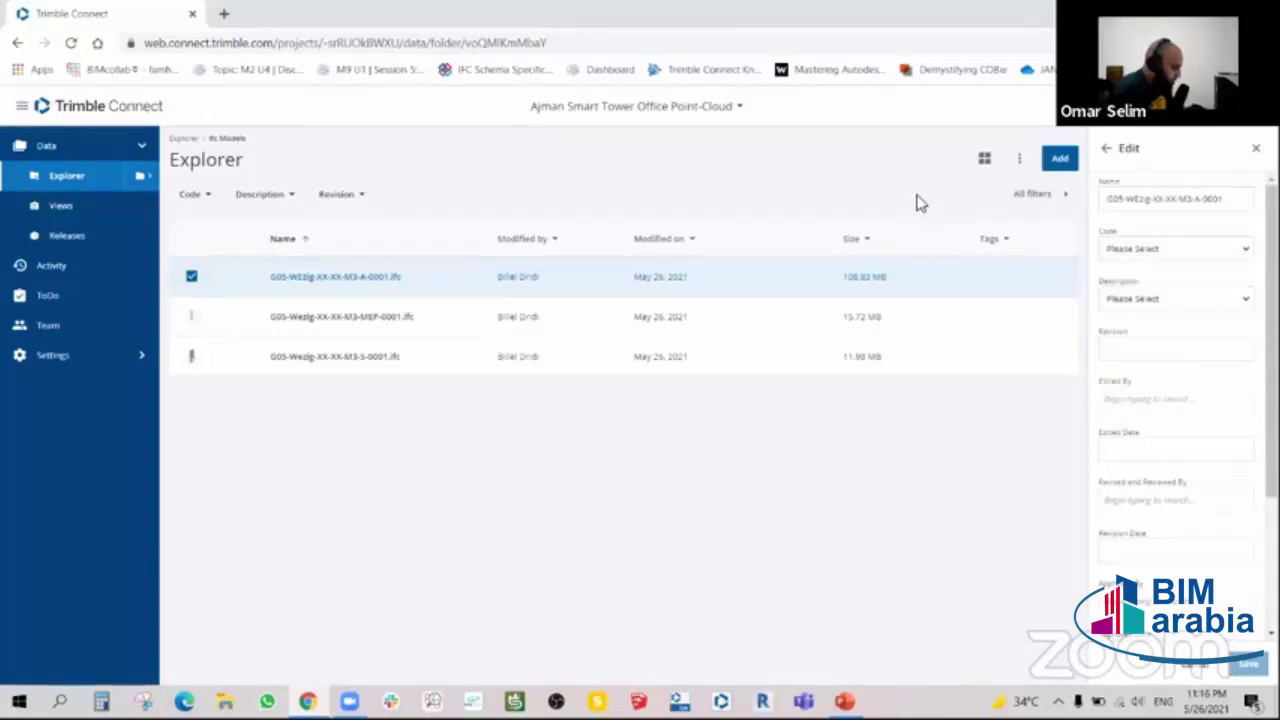
left_click(1138, 306)
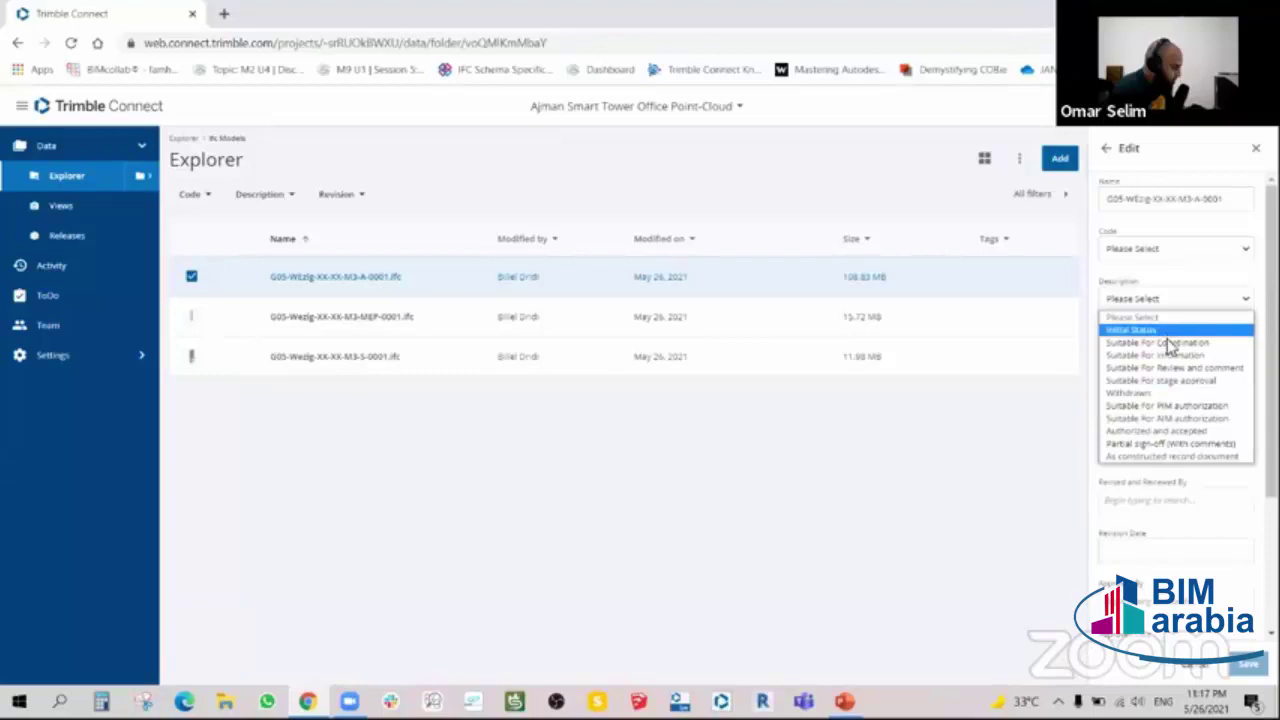
left_click(1165, 342)
left_click(1131, 348)
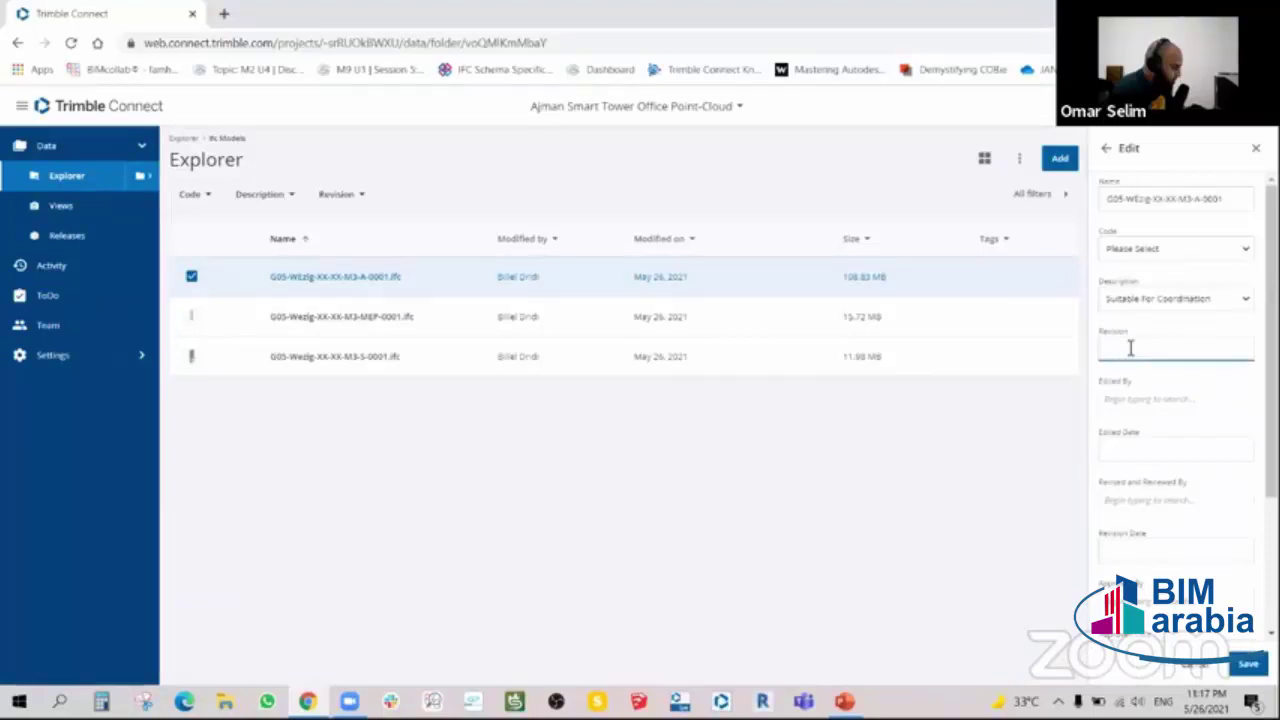
- Enter P01 as the file's Revision, correcting the mistyped digits
type("P")
type("0")
type("1")
type("2")
key("BackSpace")
type("2")
key("BackSpace")
type("2")
key("BackSpace")
type("1")
- Pick the suggested person for Edited By and set Edited Date to 05/26/2021
left_click(1132, 400)
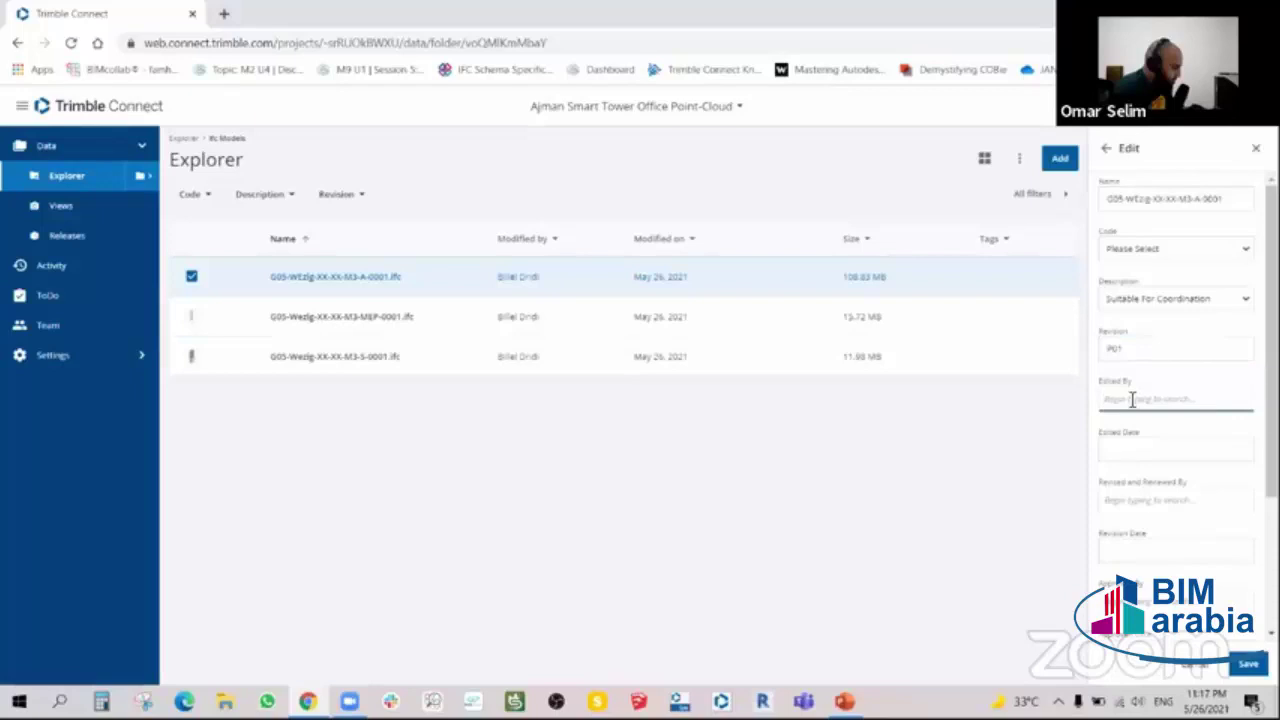
type("Bi")
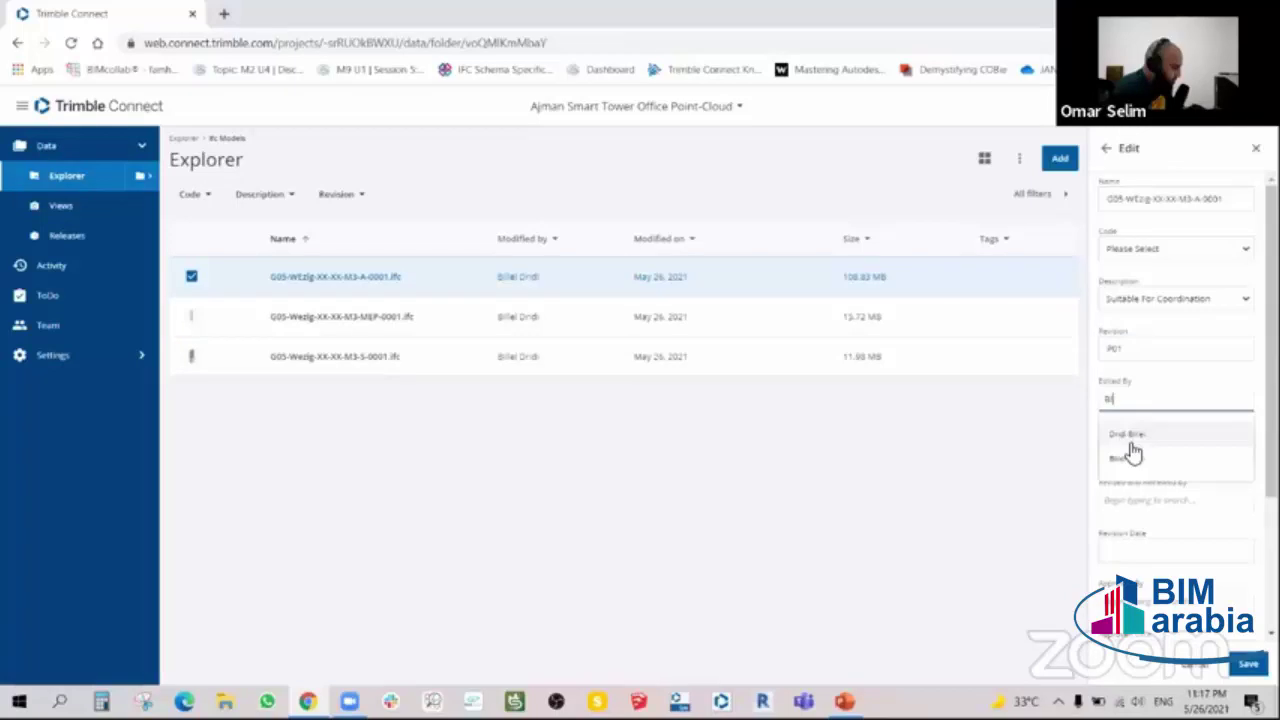
left_click(1133, 452)
left_click(1134, 466)
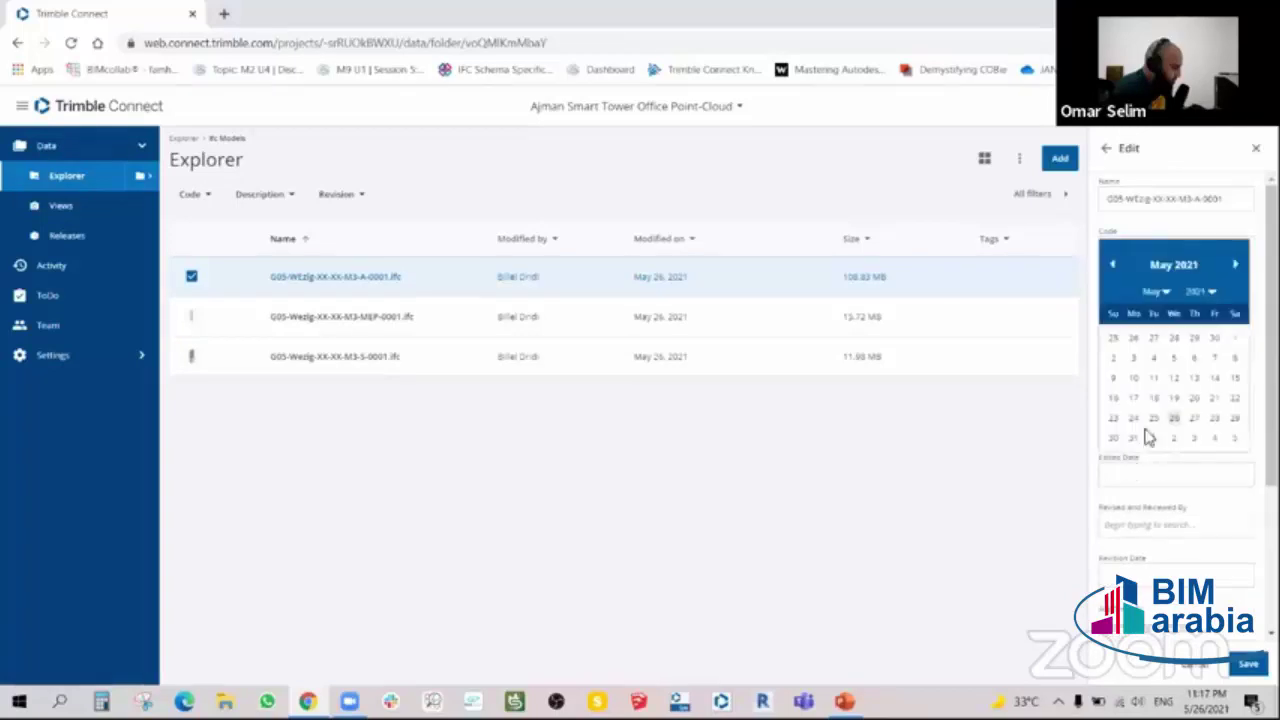
left_click(1173, 419)
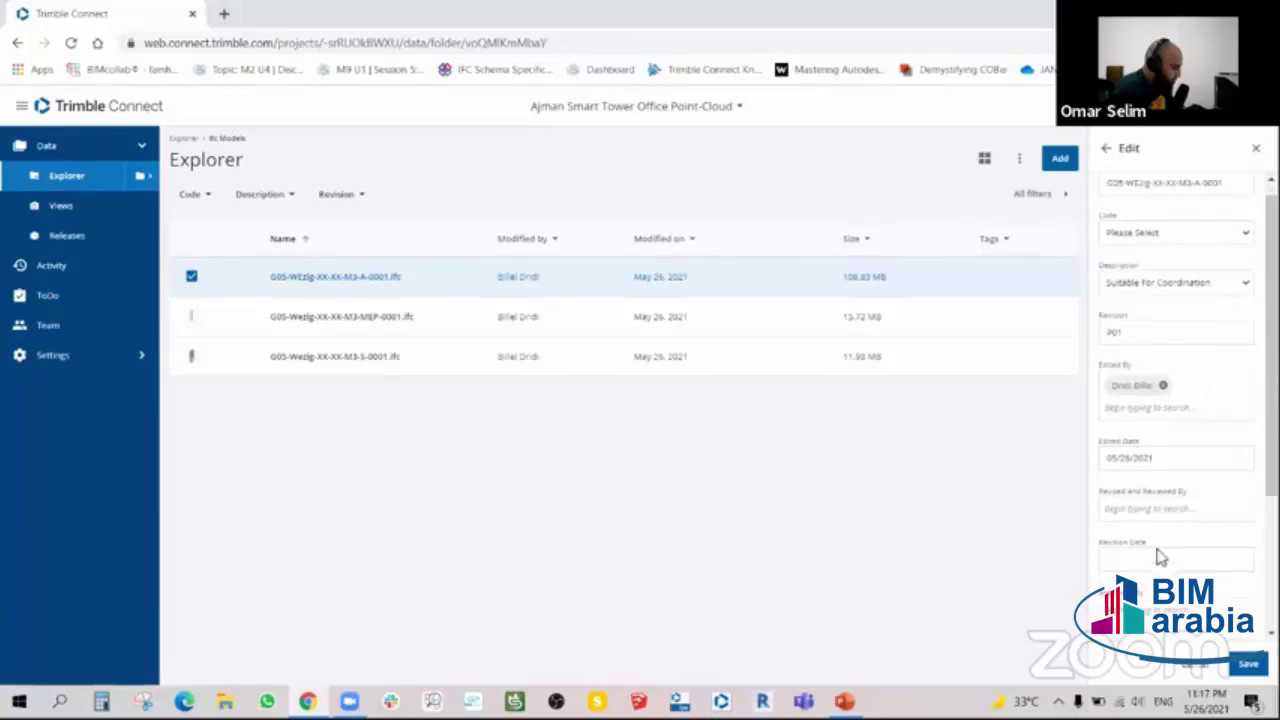
- Pick the suggested person for Revised and Reviewed By and set Revision Date to 05/26/2021
scroll(1160, 557, "down", 1)
left_click(1143, 443)
type("B")
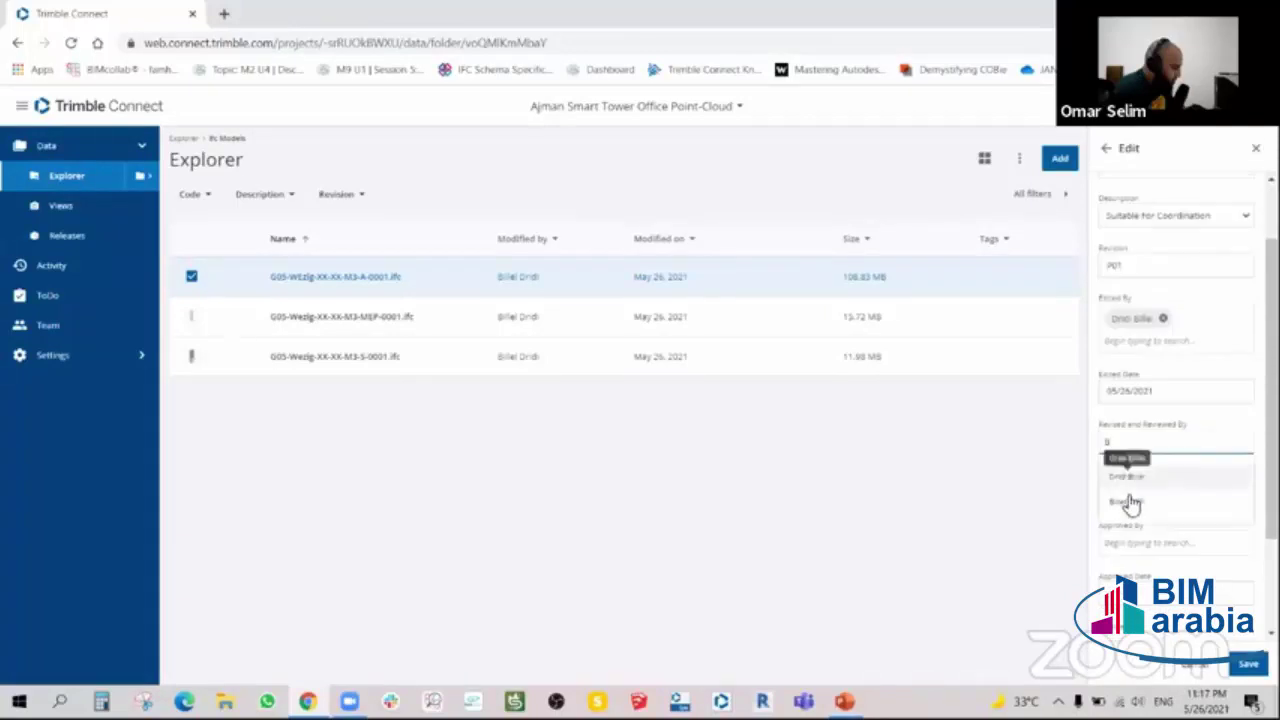
left_click(1130, 503)
left_click(1109, 515)
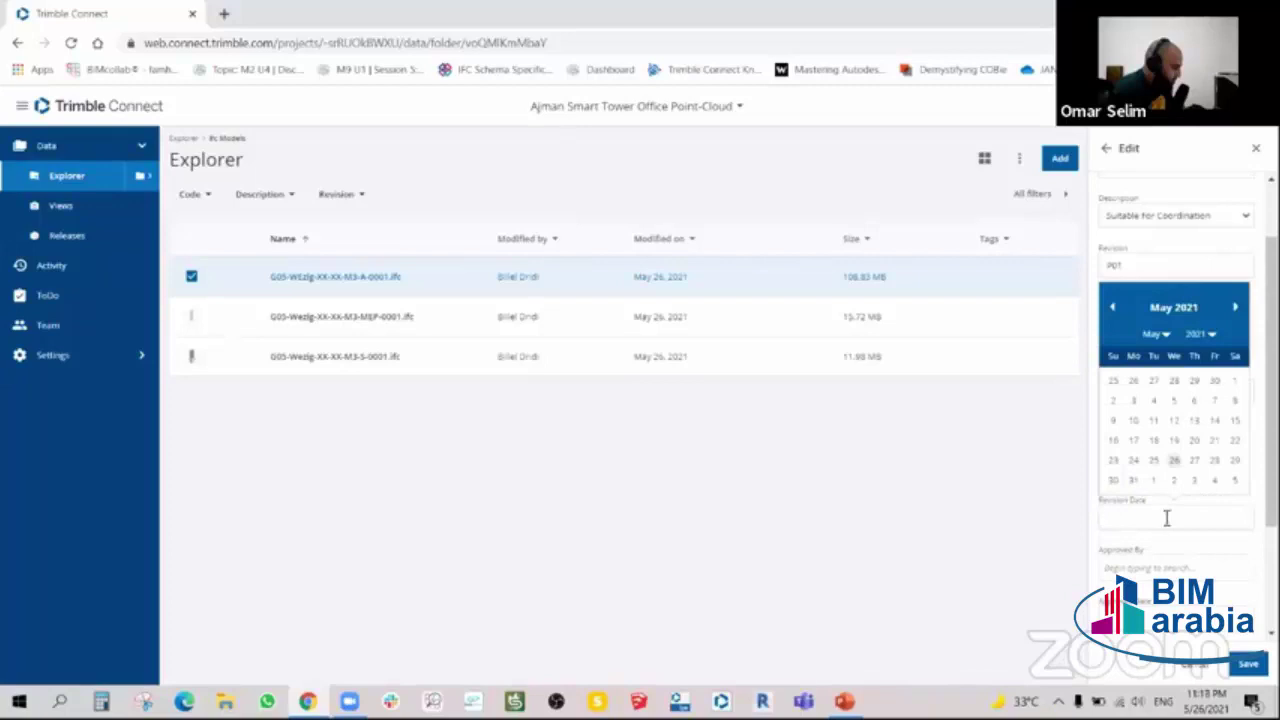
left_click(1174, 460)
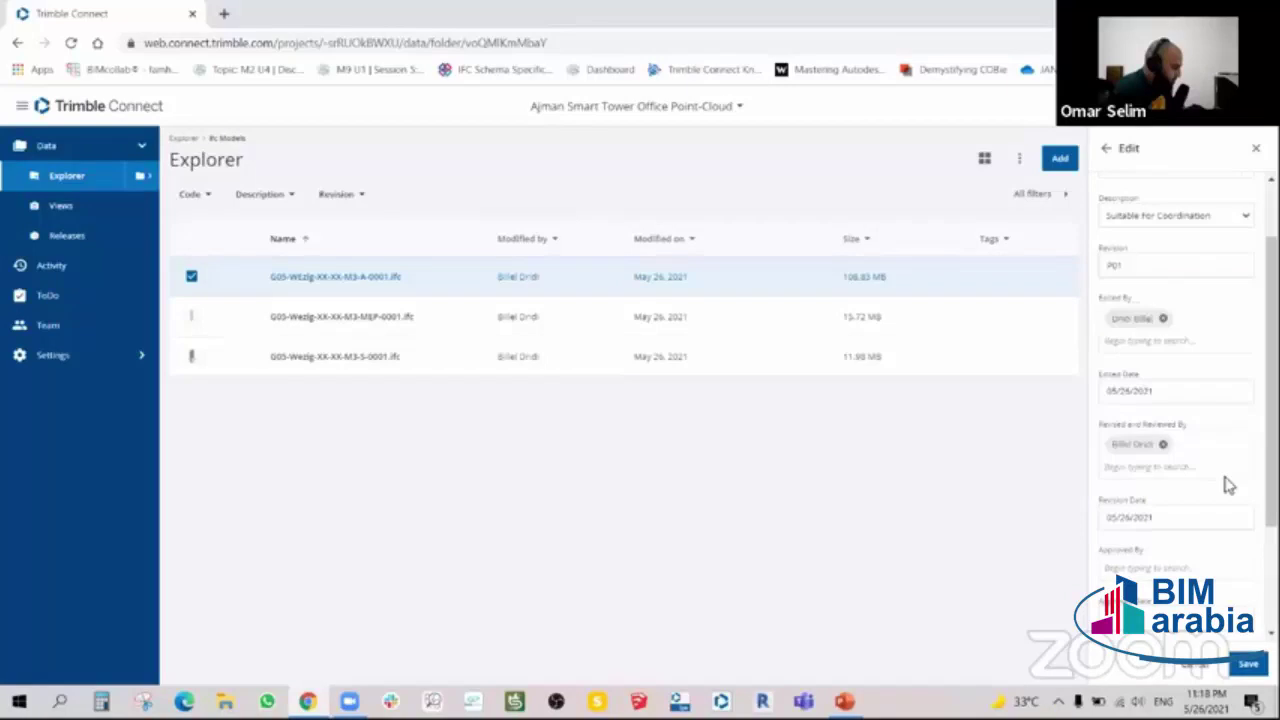
- Check the Approved By field and leave it empty
scroll(1197, 540, "down", 1)
left_click(1152, 490)
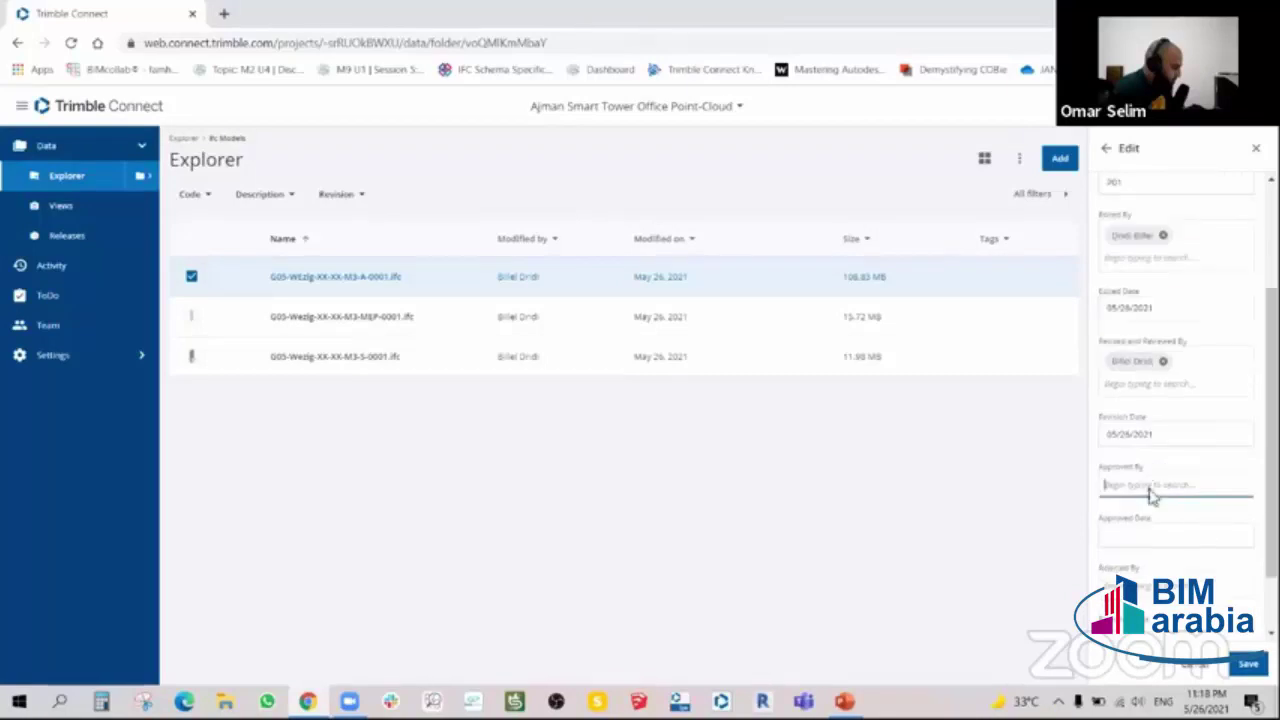
scroll(1223, 543, "down", 1)
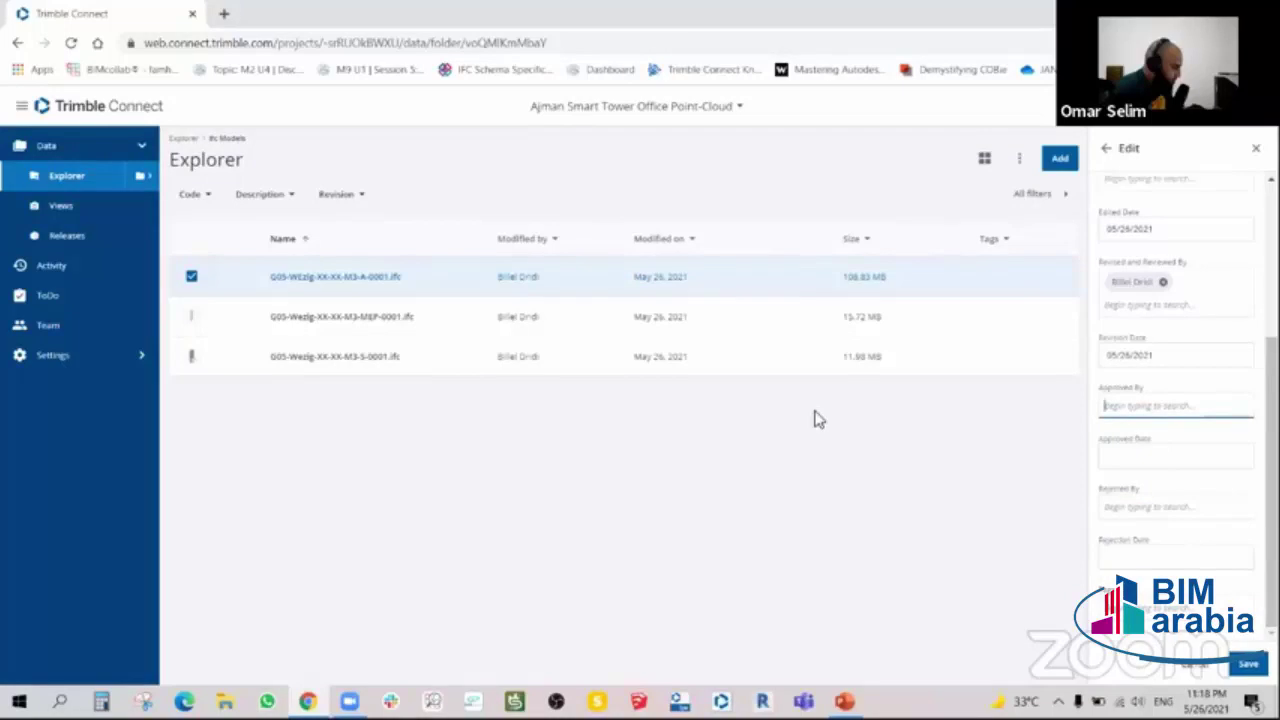
scroll(1210, 430, "up", 3)
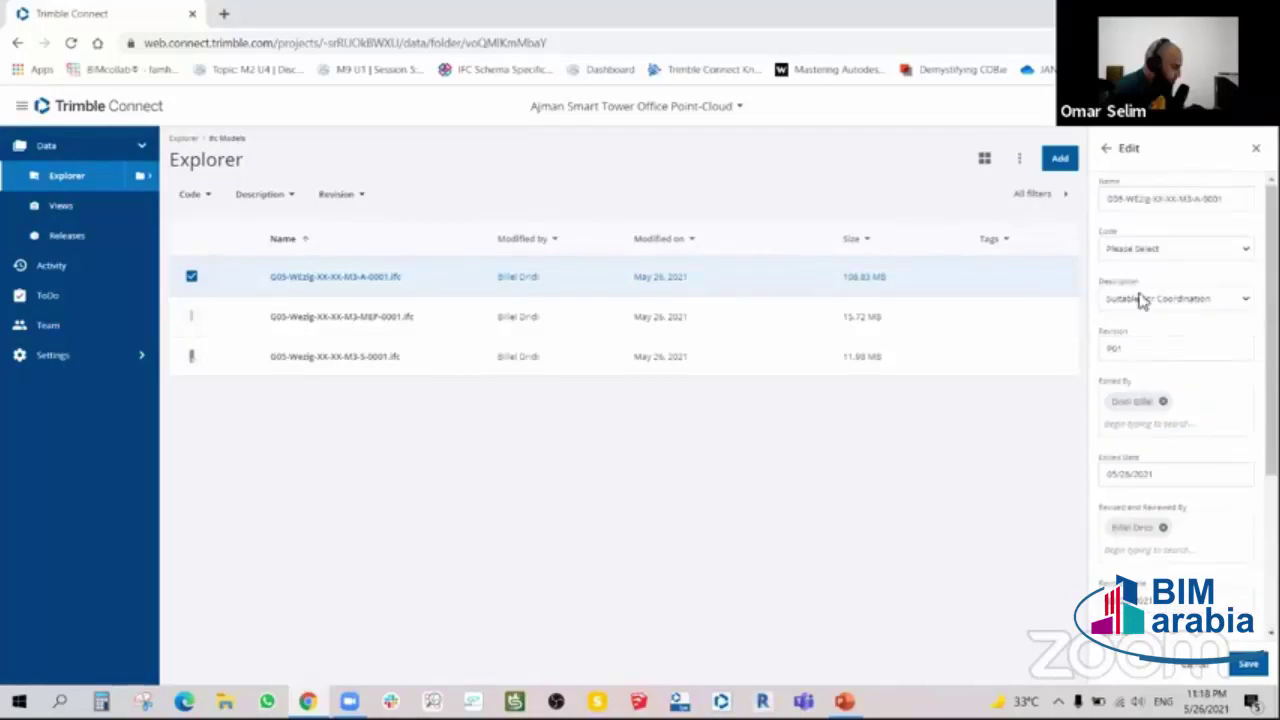
scroll(1199, 495, "down", 2)
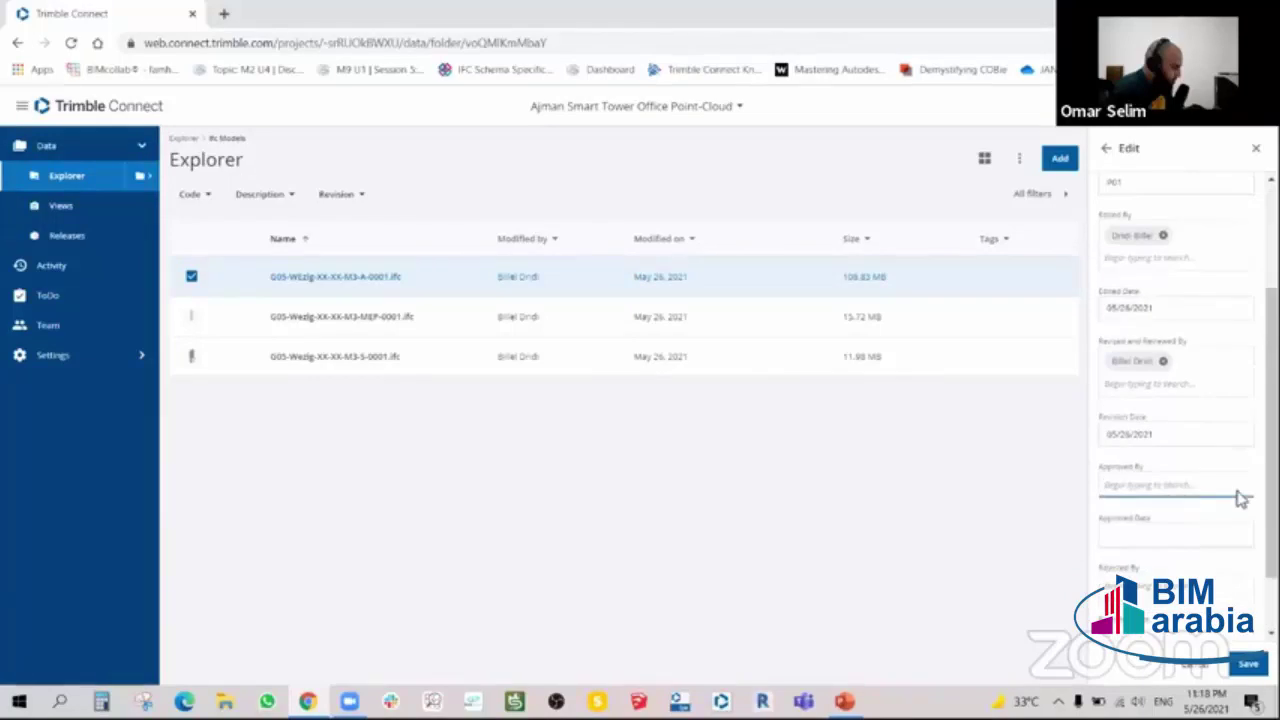
scroll(1240, 498, "down", 1)
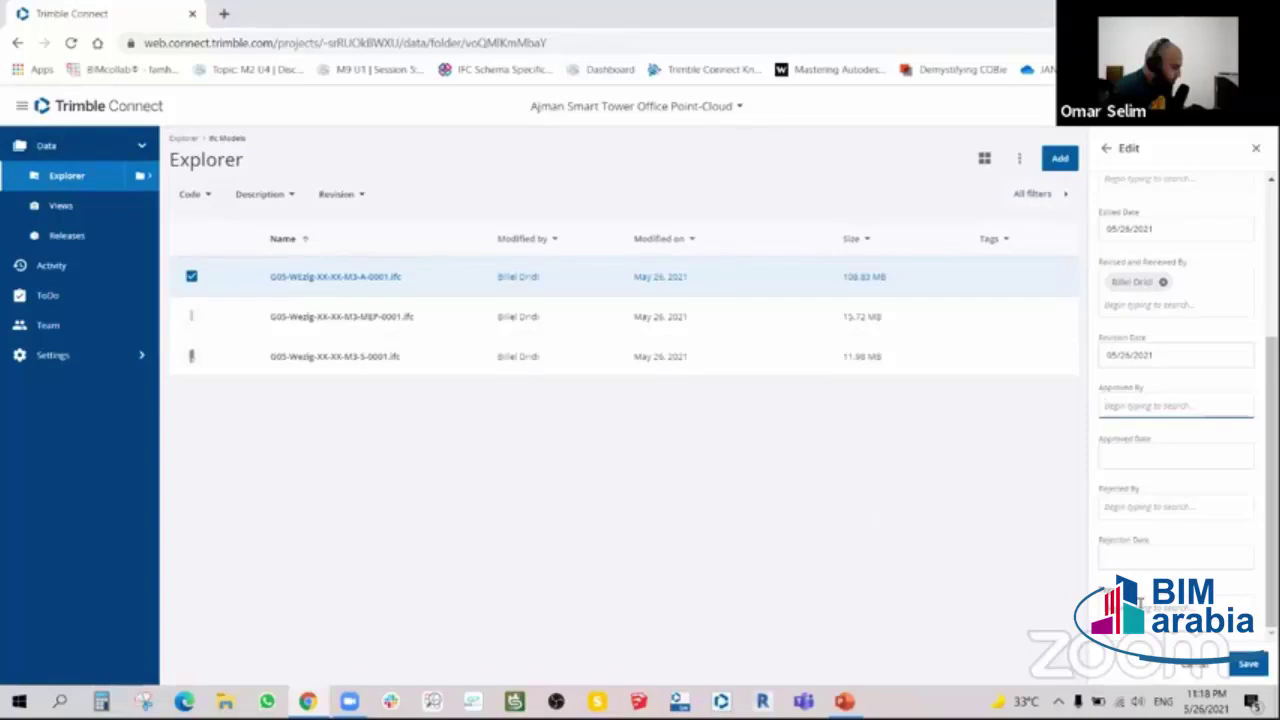
left_click(1141, 603)
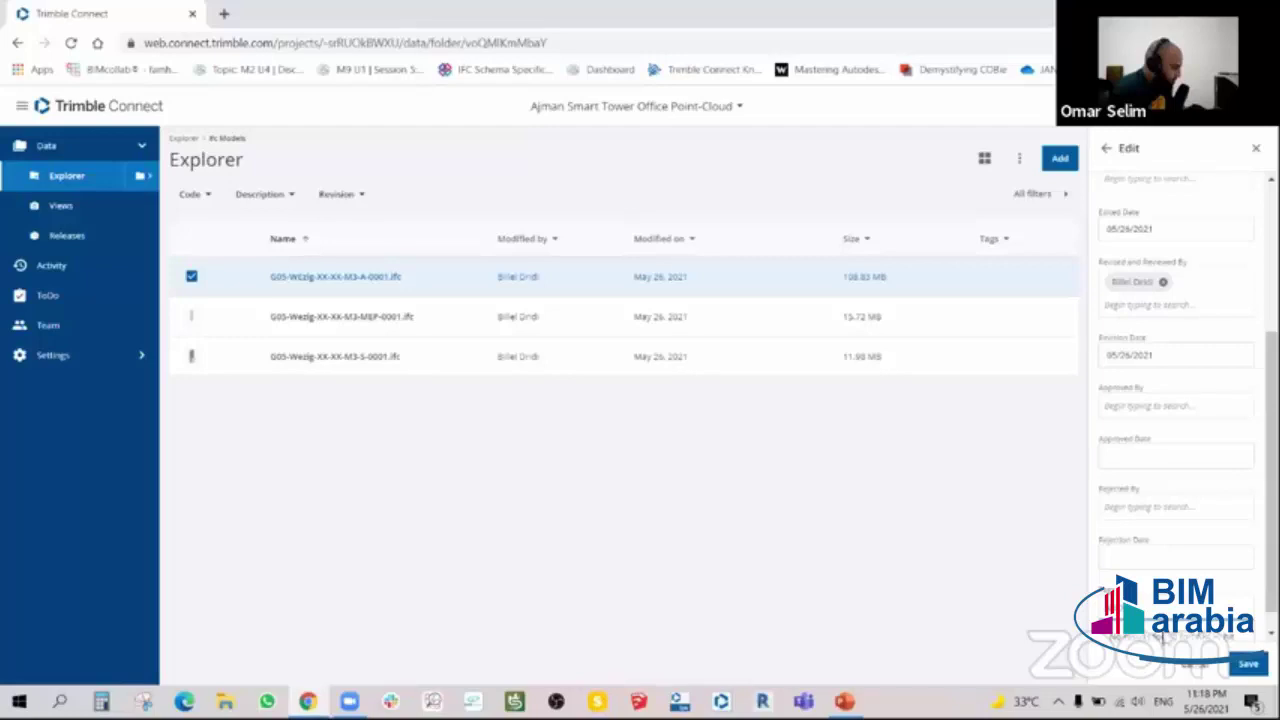
- Save the edited metadata, then reopen the form and save it again
left_click(1240, 662)
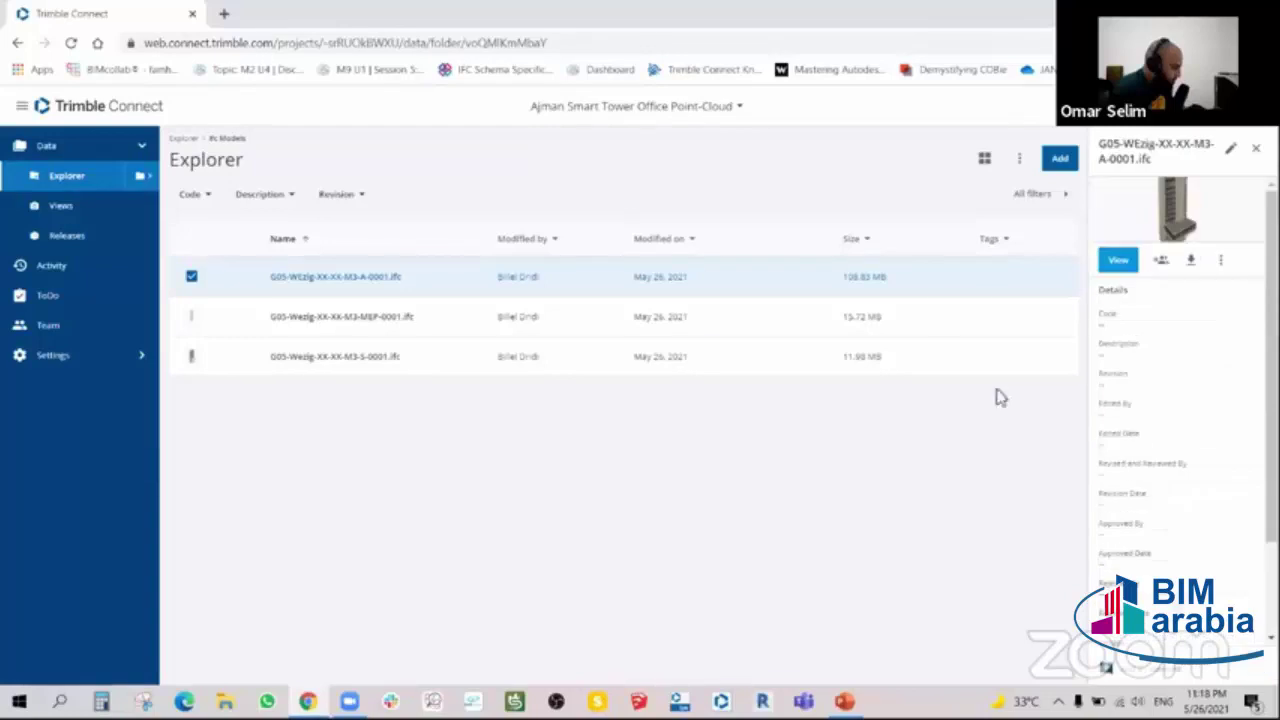
scroll(1170, 625, "down", 2)
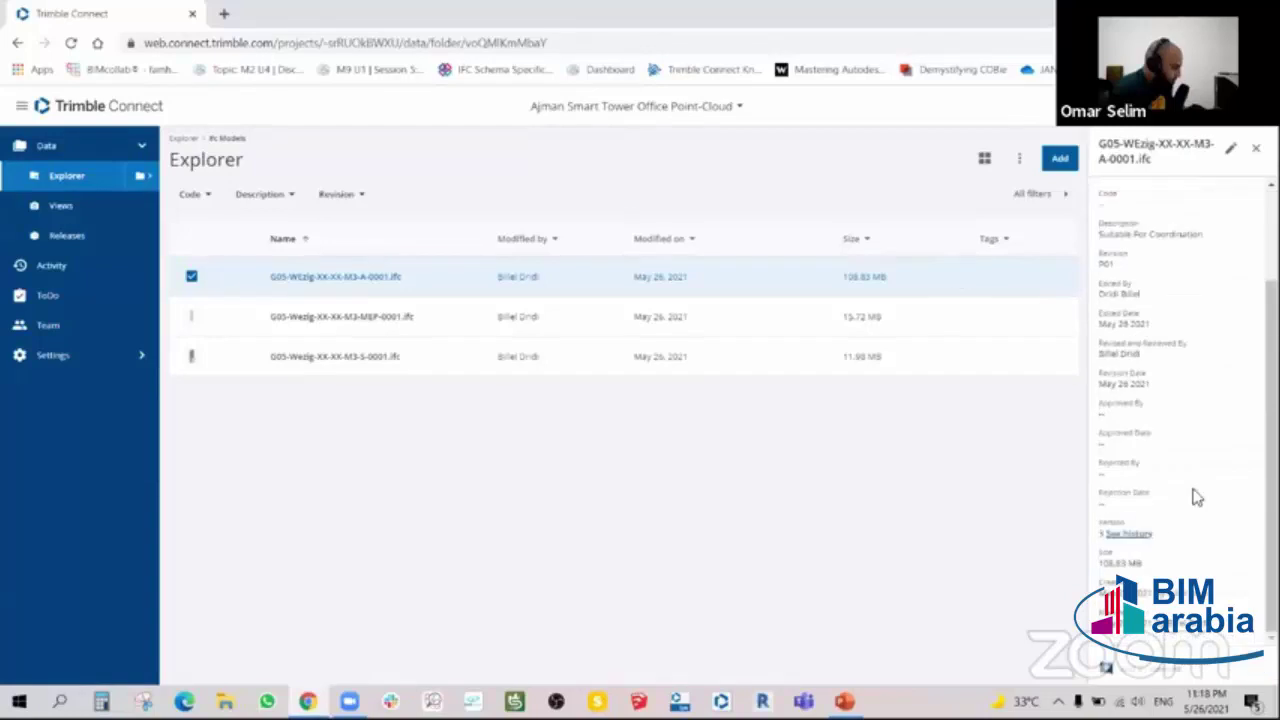
scroll(1197, 497, "up", 3)
left_click(1230, 148)
scroll(1163, 572, "down", 5)
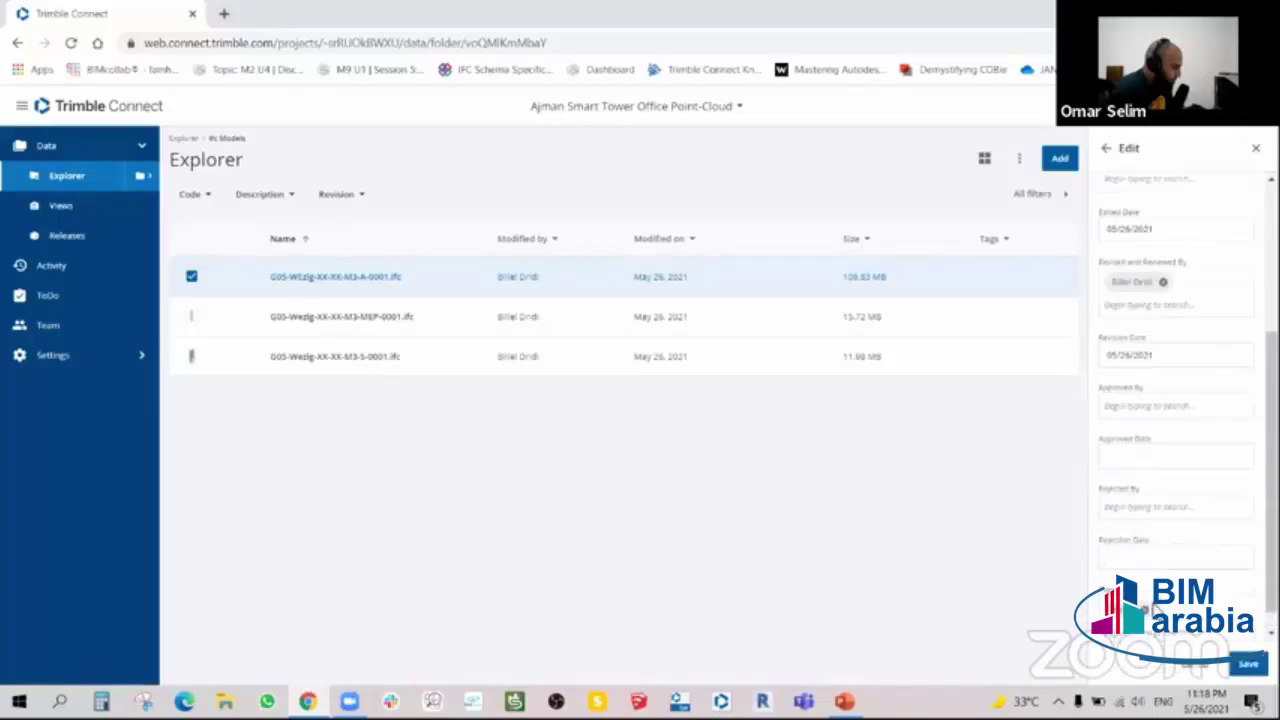
left_click(1245, 665)
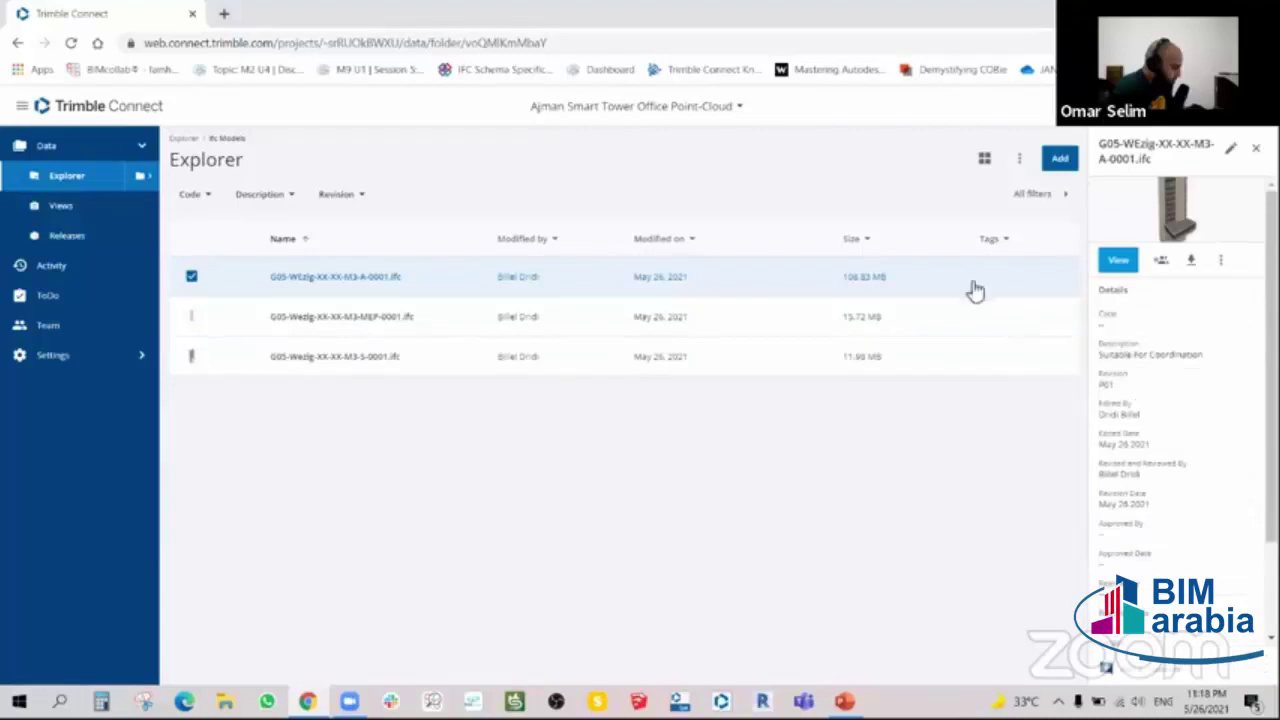
- Save the file with an ARCH tag, then close the details and clear the selection
left_click(1230, 148)
scroll(1224, 506, "down", 3)
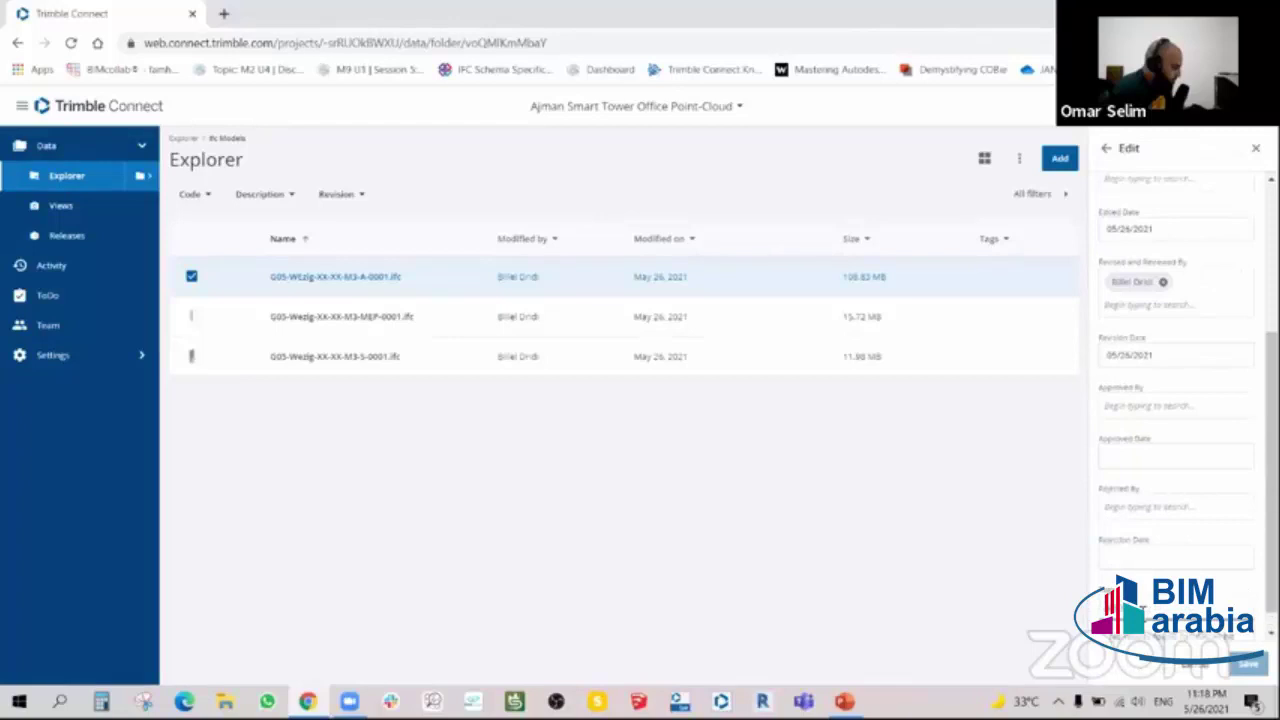
scroll(1238, 565, "down", 1)
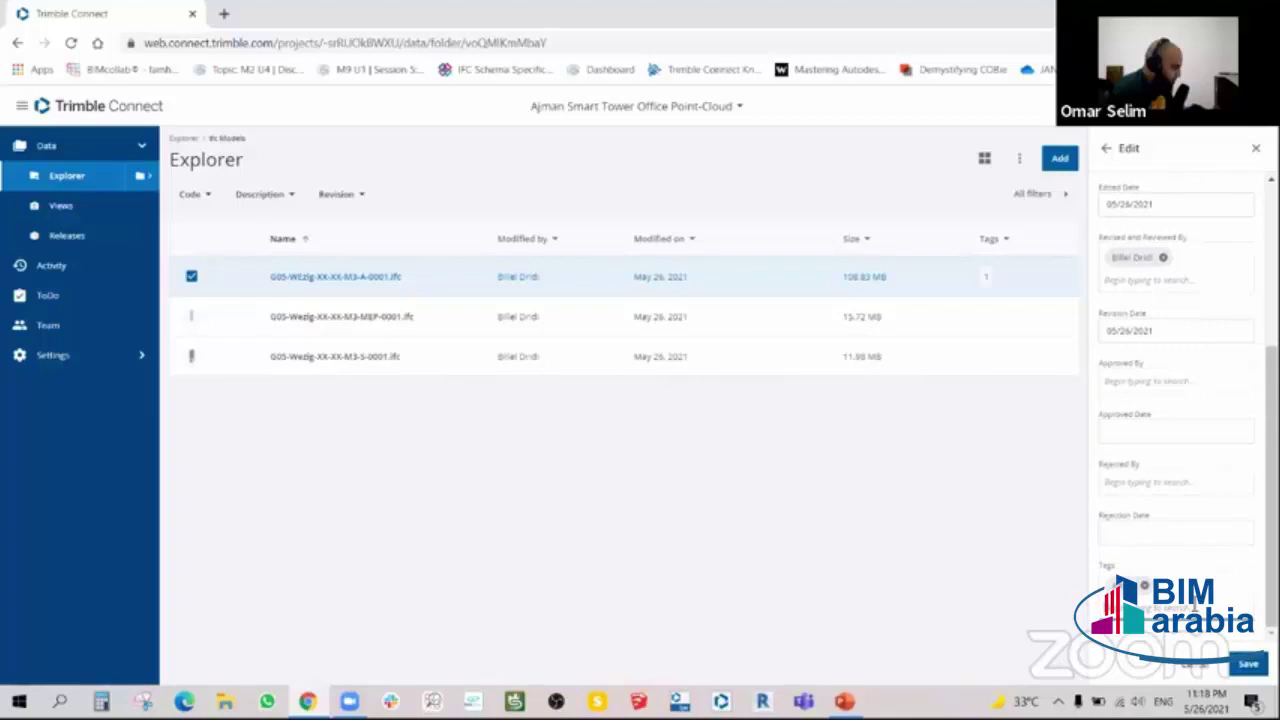
left_click(1247, 663)
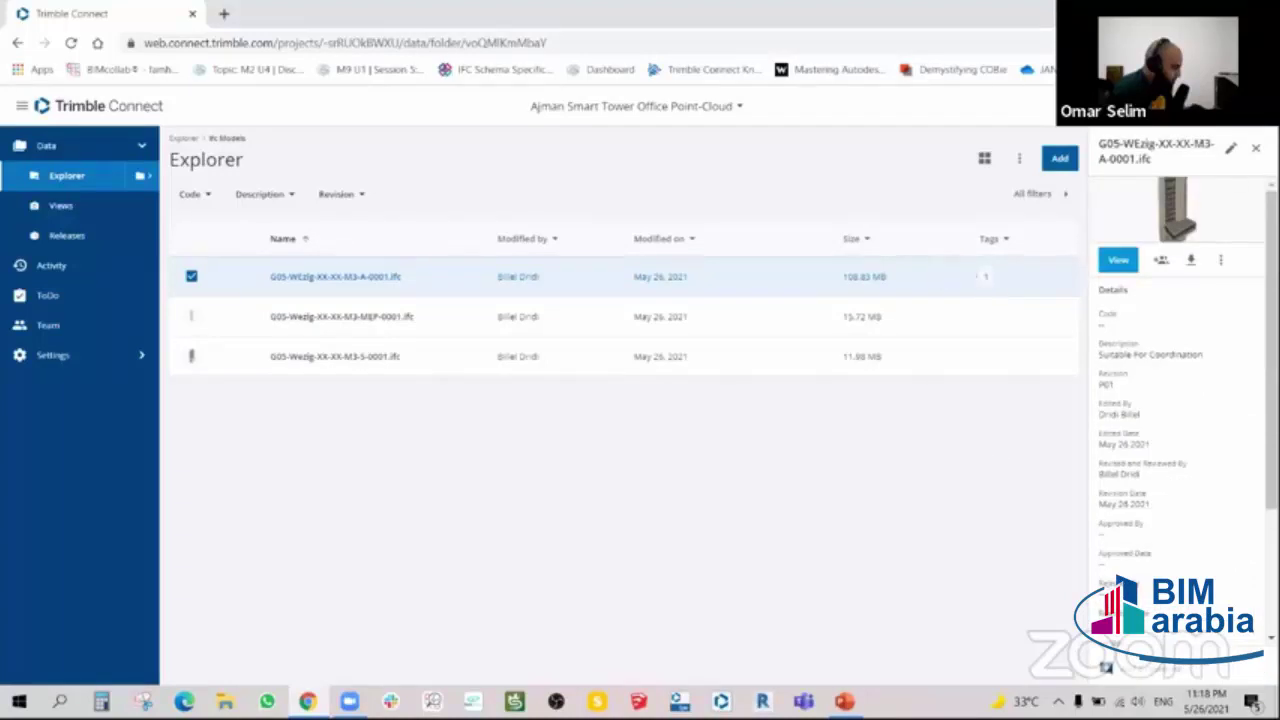
left_click(1257, 152)
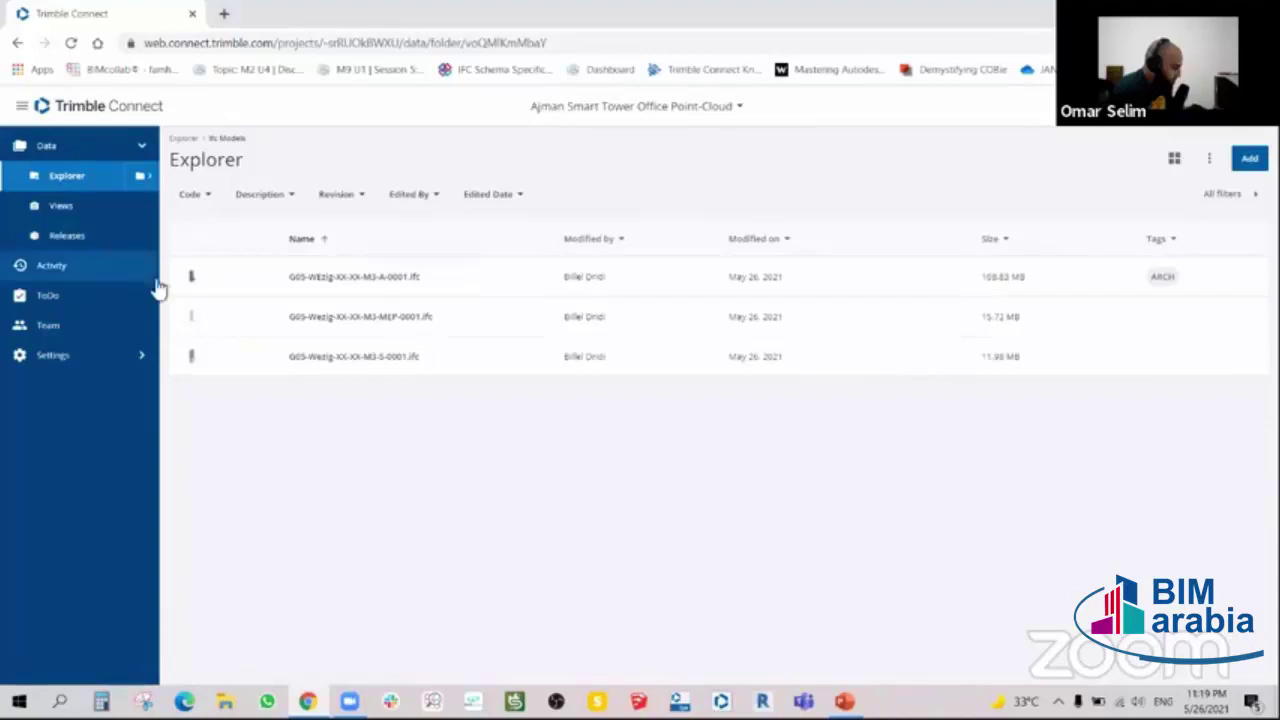
- Load G05-WEzig-XX-XX-M3-A-0001.ifc in the 3D viewer and return to the file list
left_click(191, 276)
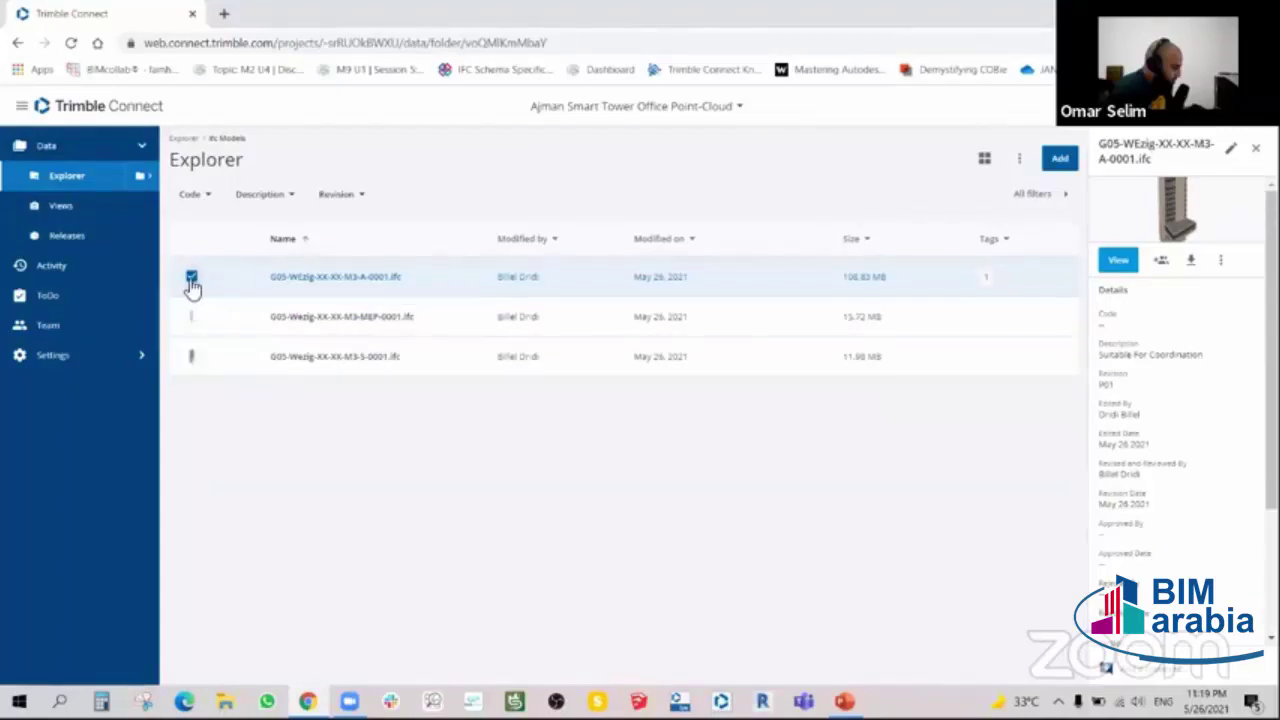
left_click(1116, 264)
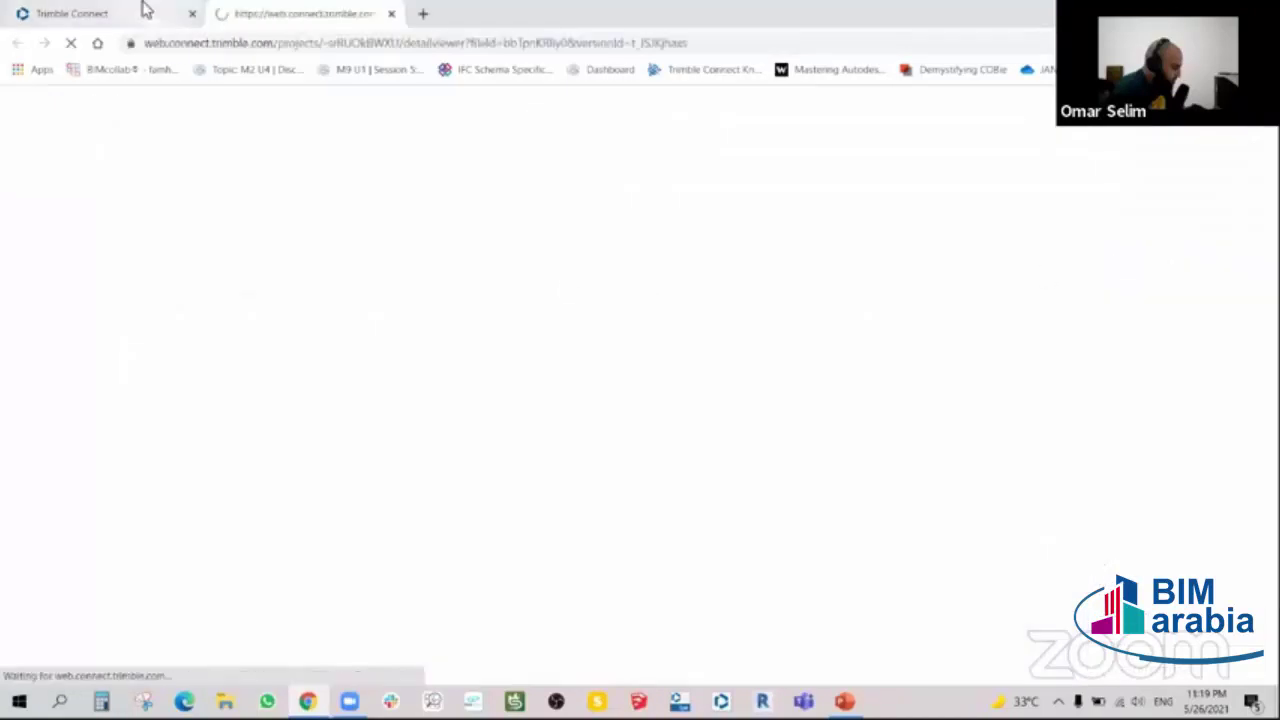
left_click(145, 12)
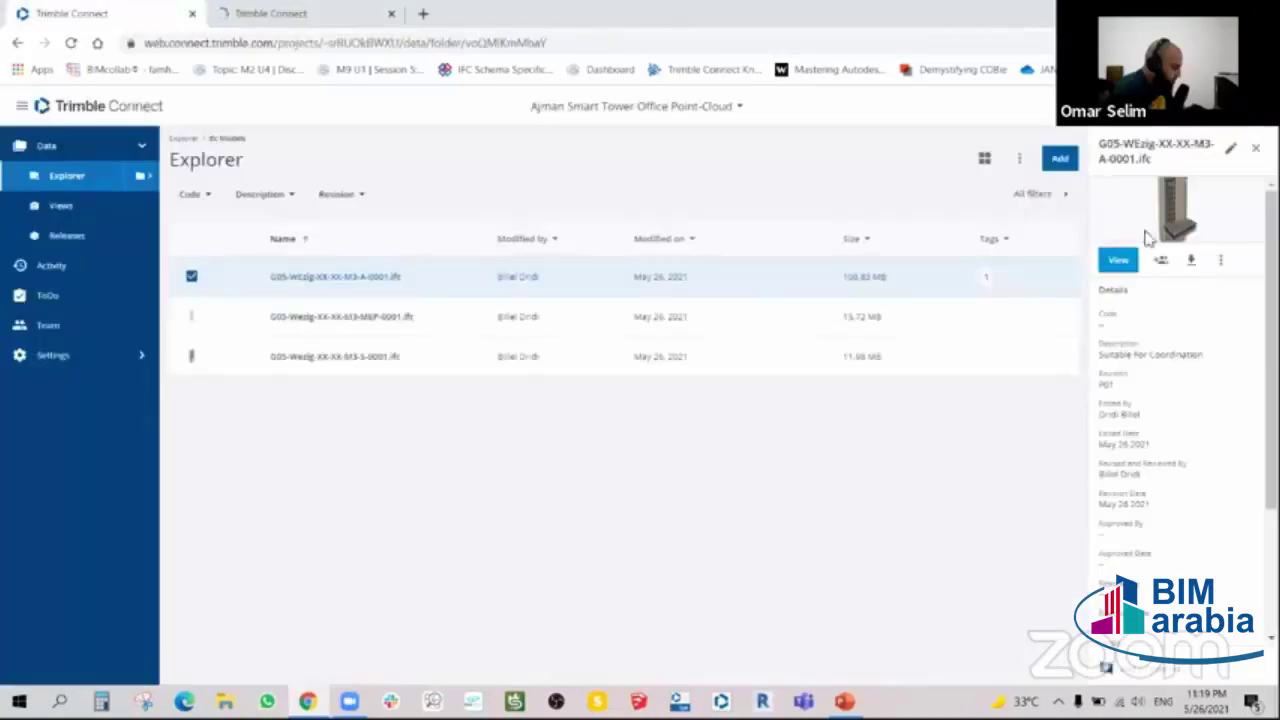
- Browse the file's more-actions and Share menus without choosing anything
left_click(1220, 260)
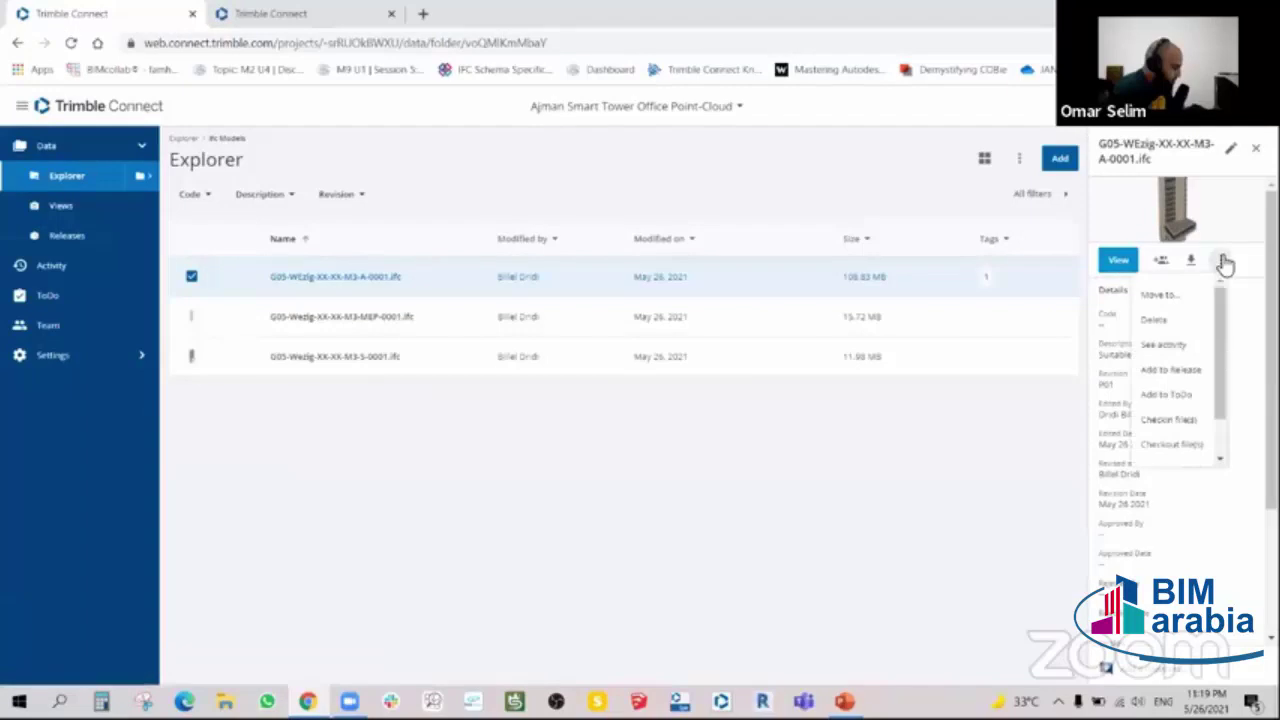
scroll(1215, 350, "down", 2)
left_click(1211, 366)
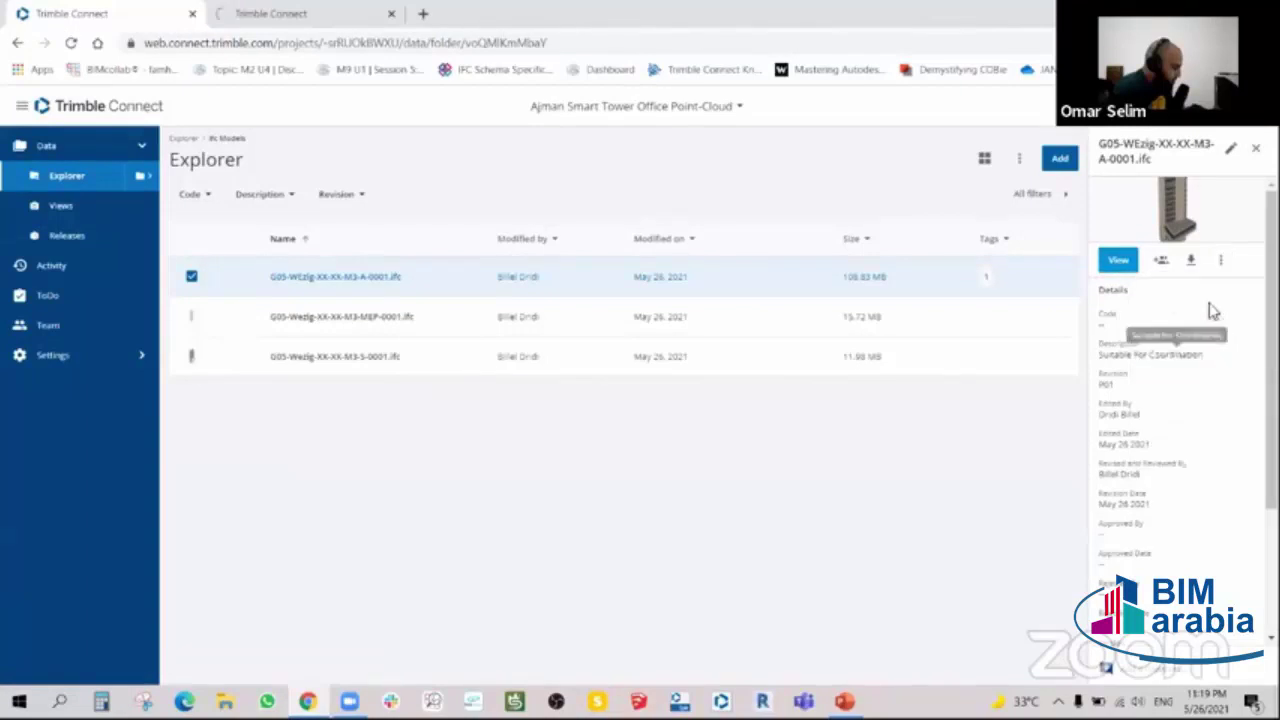
left_click(1220, 260)
scroll(1222, 348, "down", 2)
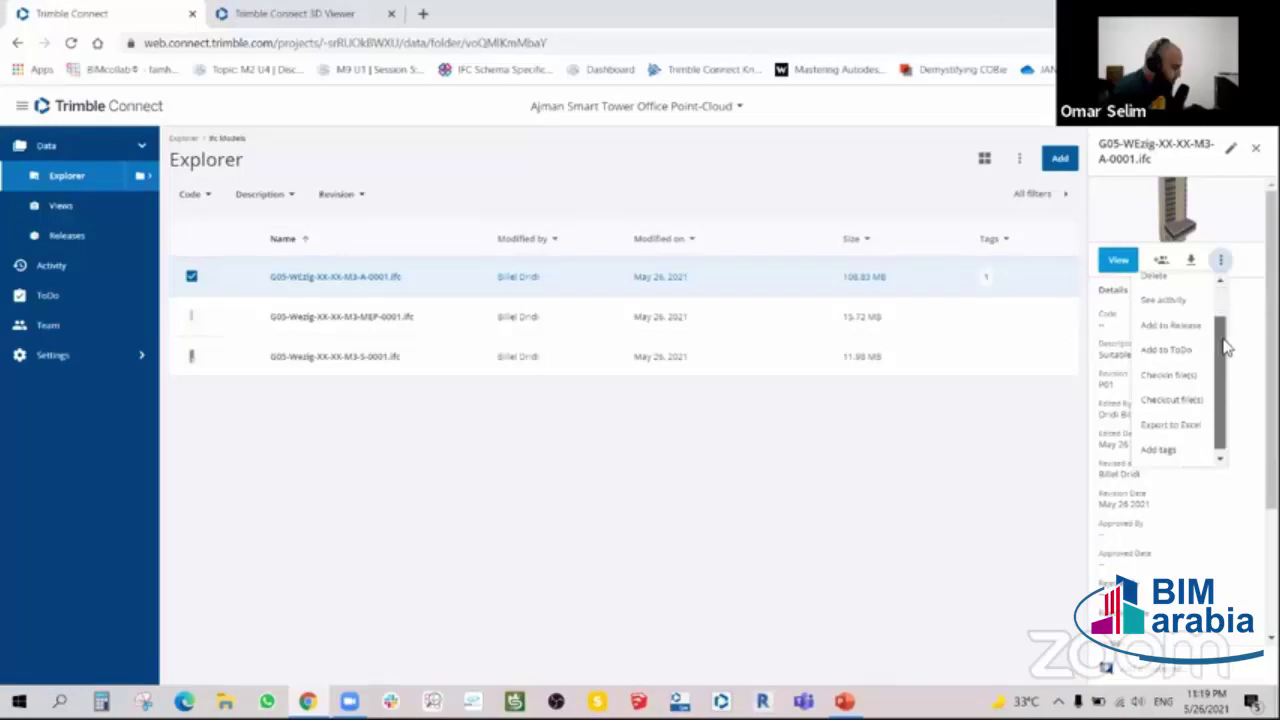
scroll(1224, 348, "up", 2)
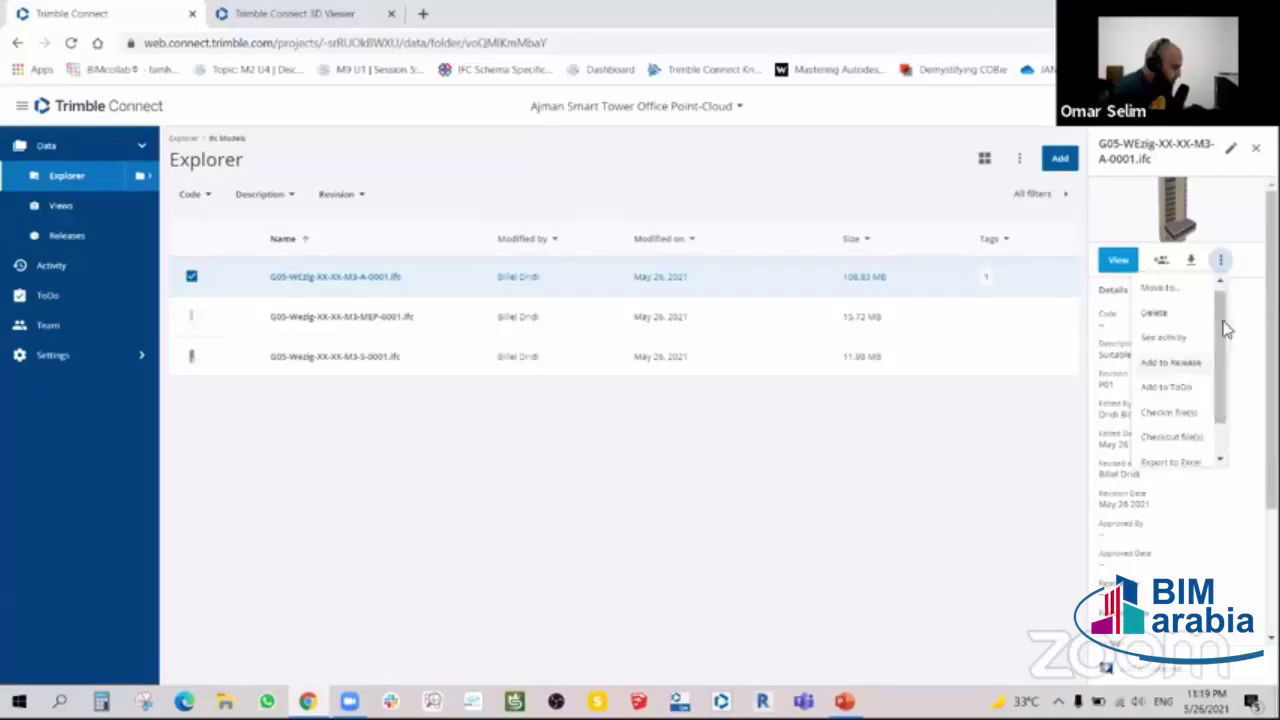
left_click(1161, 261)
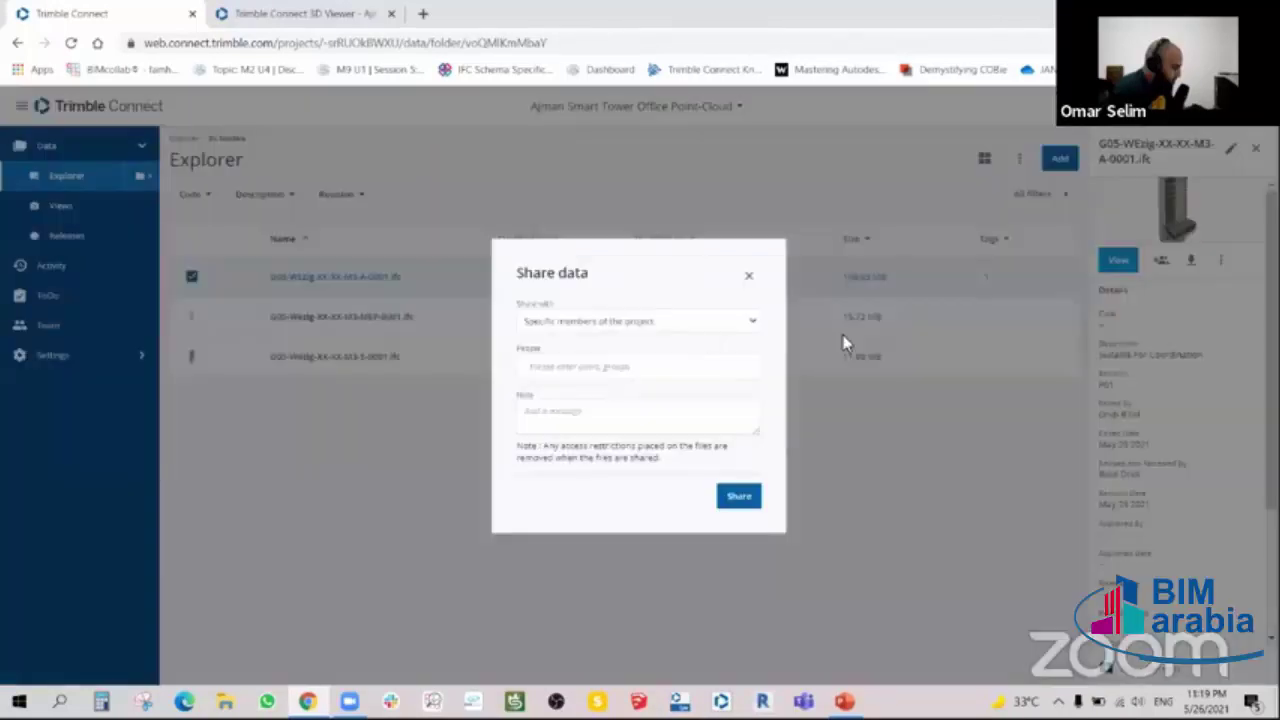
left_click(747, 277)
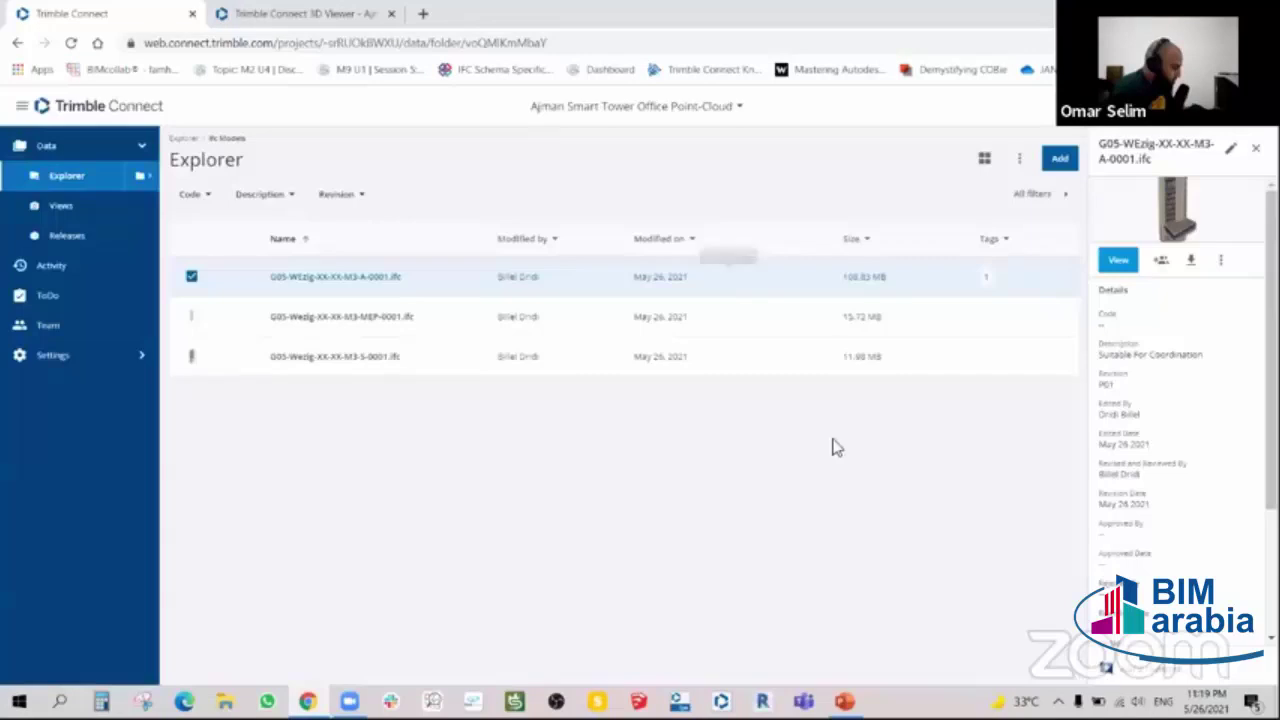
- Reselect the architectural IFC file and switch to the loaded 3D Viewer tab
left_click(192, 278)
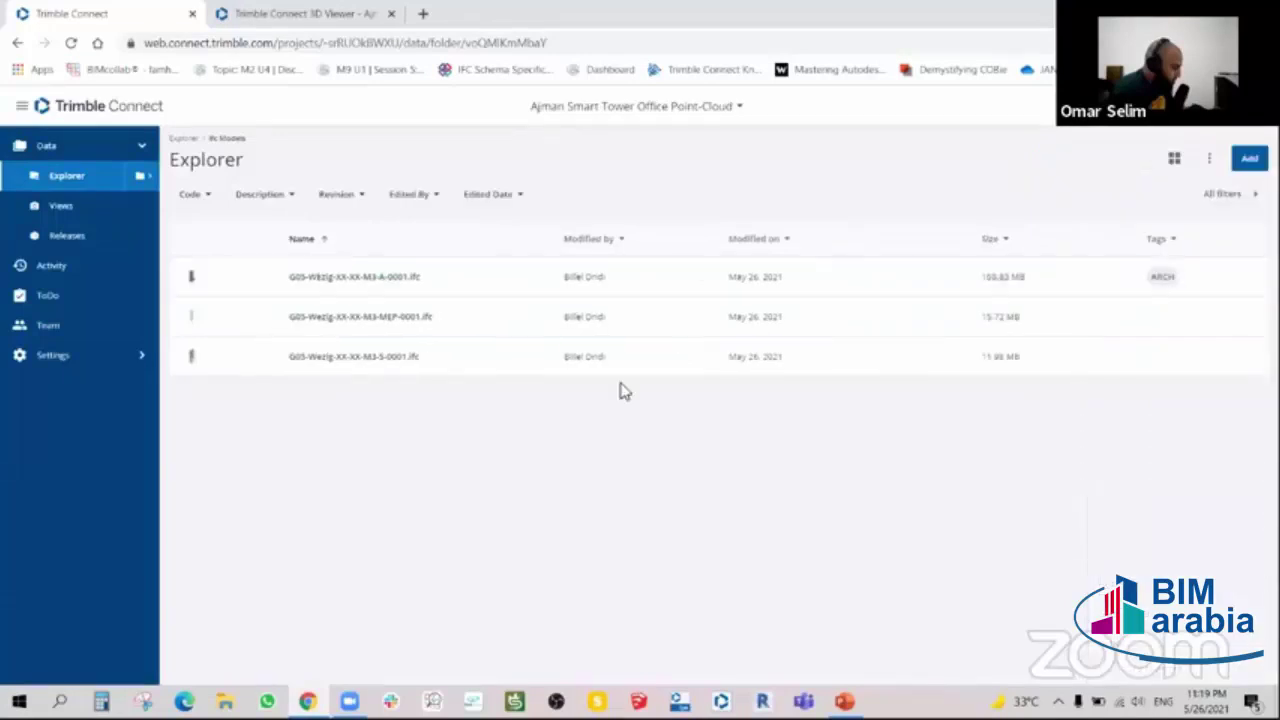
left_click(191, 277)
left_click(1063, 277)
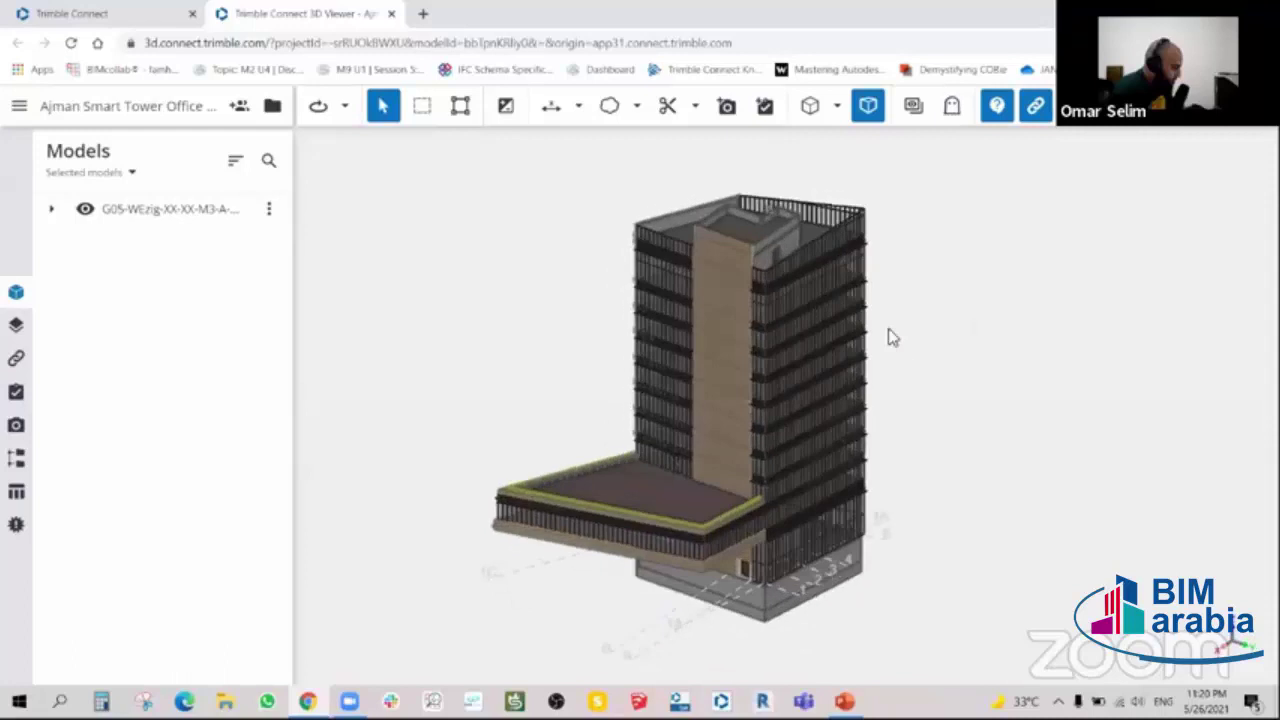
- Orbit the tower to another side and pan it slightly left
left_click_drag(892, 338, 970, 343)
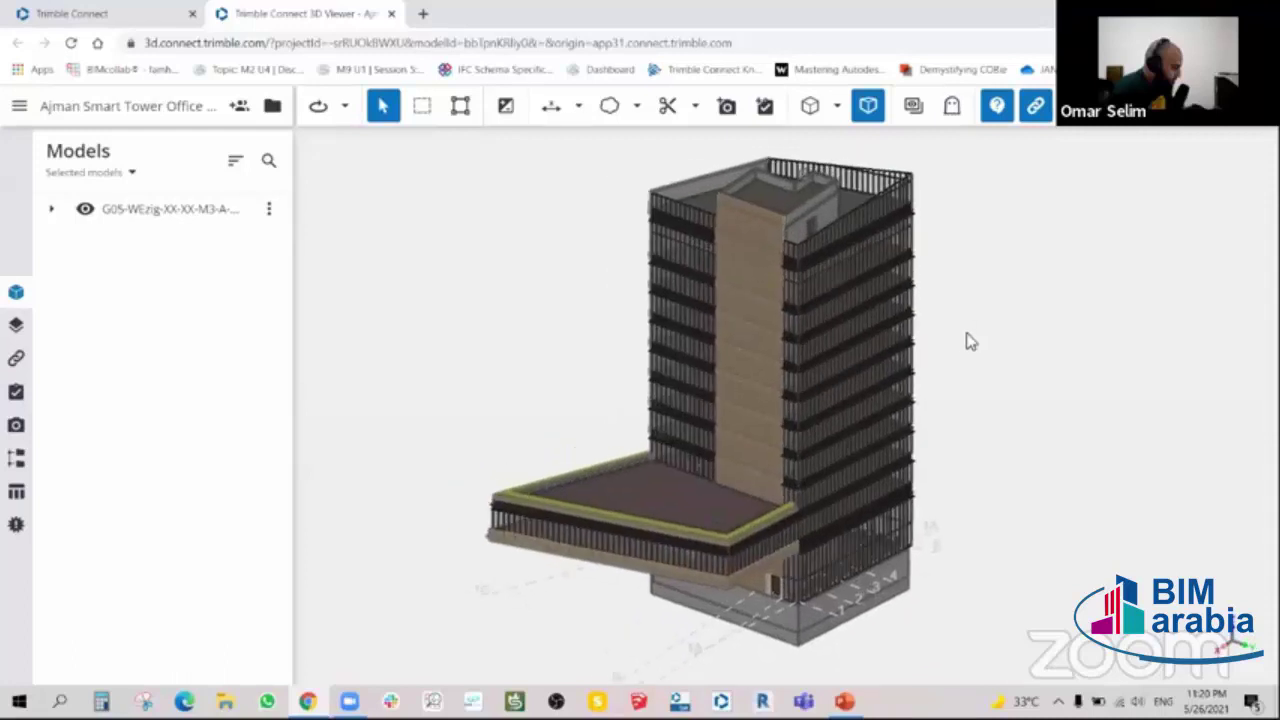
middle_click_drag(970, 343, 924, 334)
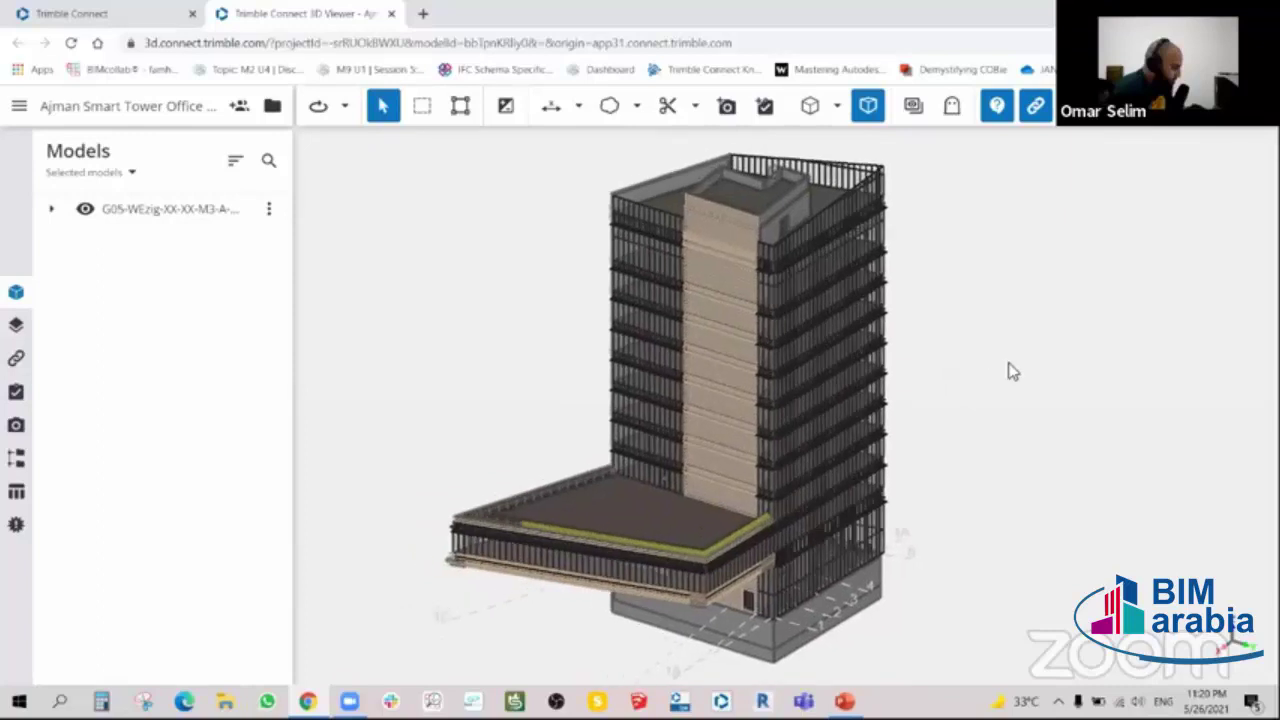
left_click(127, 13)
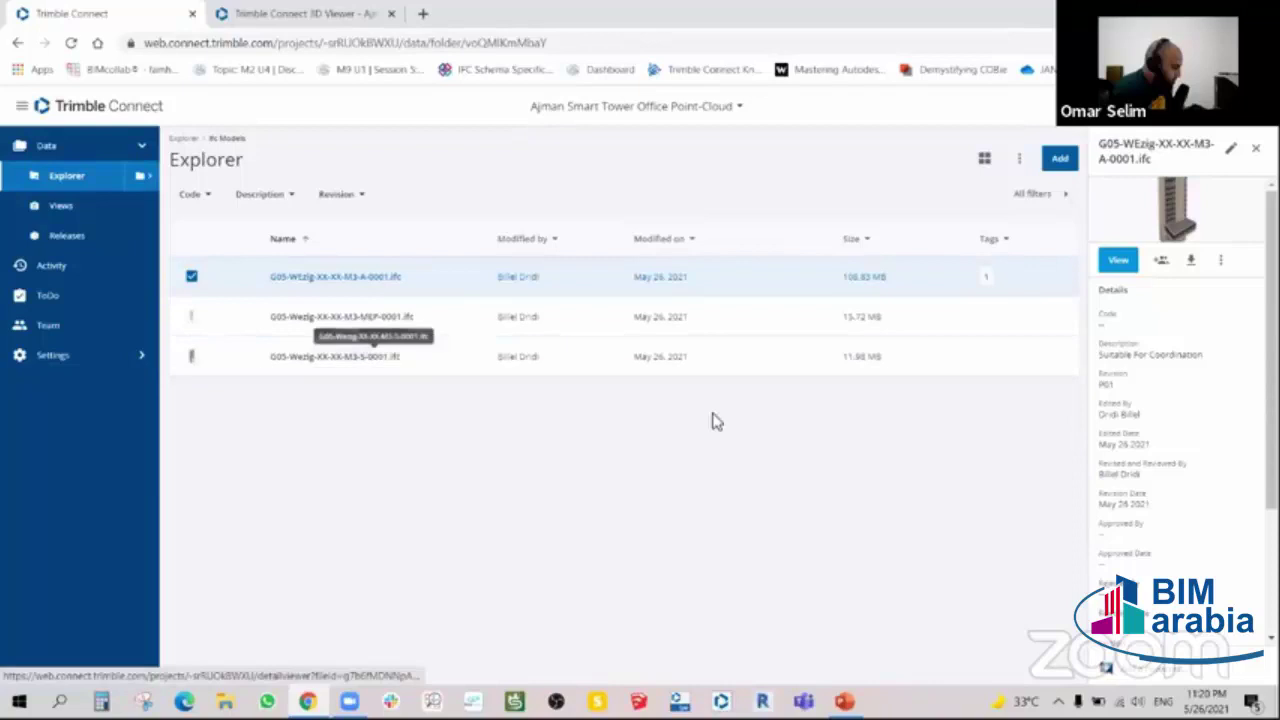
left_click(298, 12)
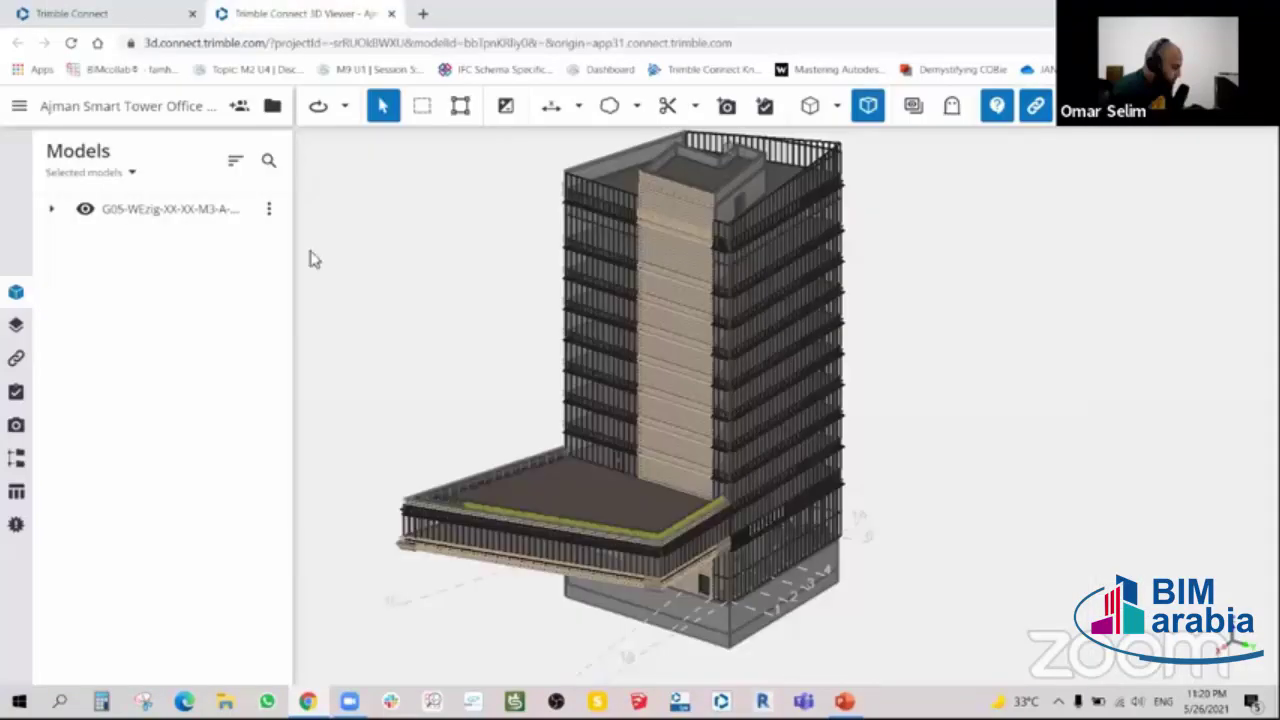
- Switch to Explorer and back, then open the Models panel's 'Selected models' dropdown
left_click(133, 10)
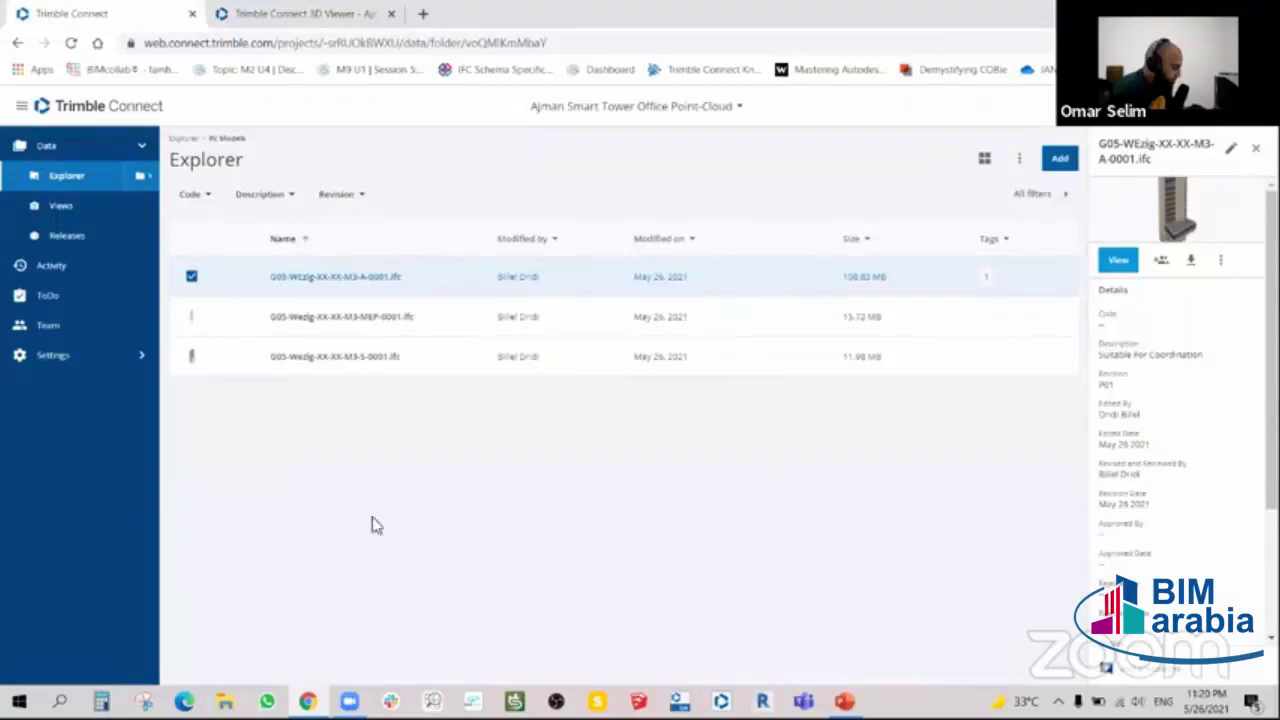
left_click(334, 14)
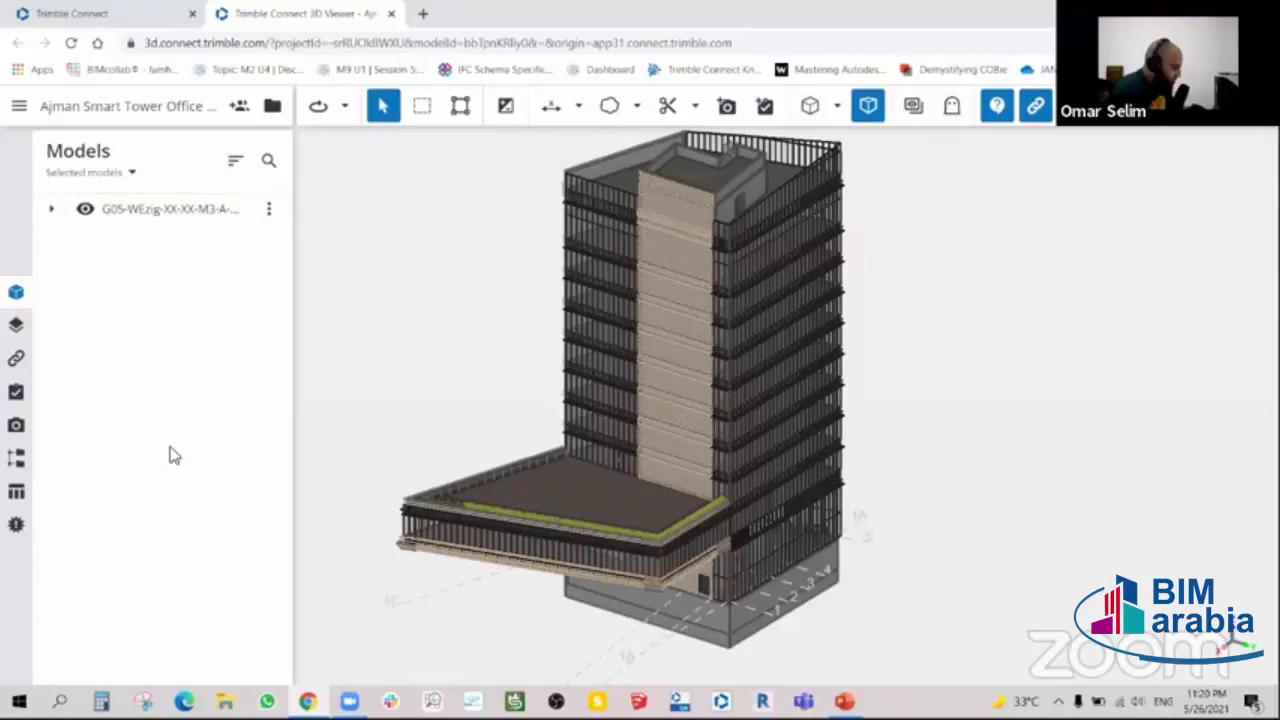
left_click(134, 175)
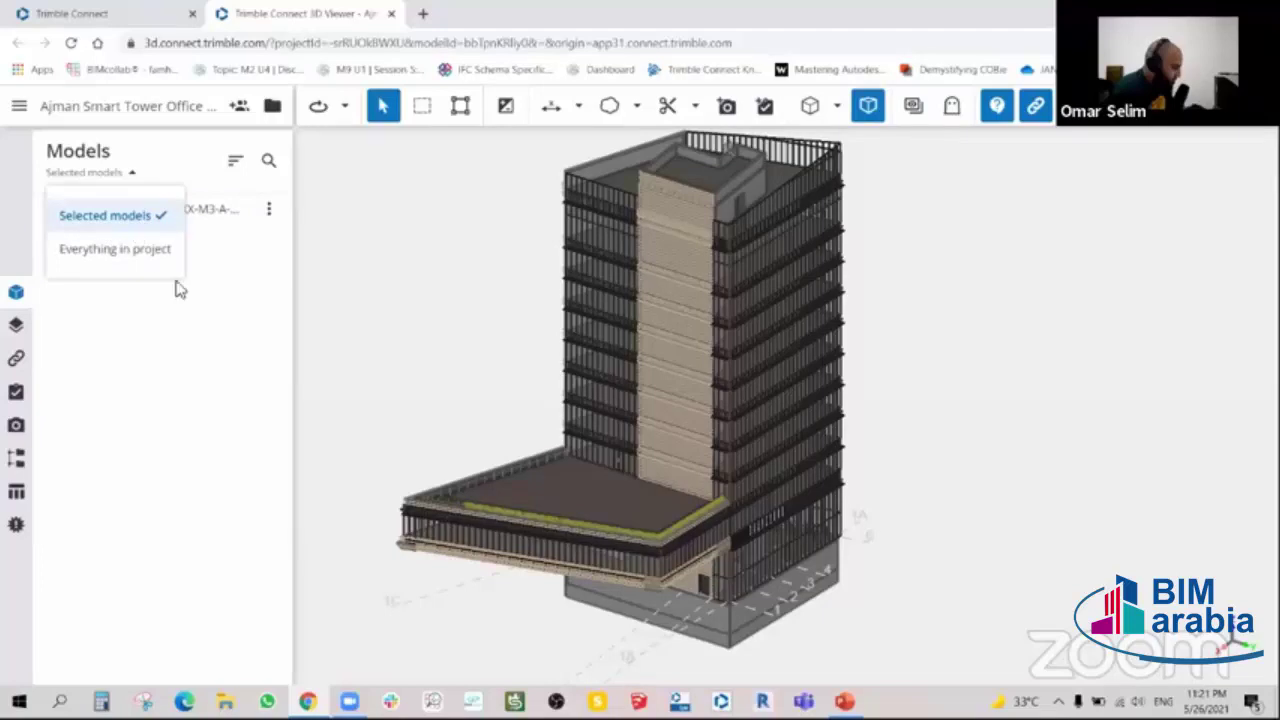
- Set the model list to 'Everything in project', then expand the Ifc Models folder to its three files
left_click(118, 250)
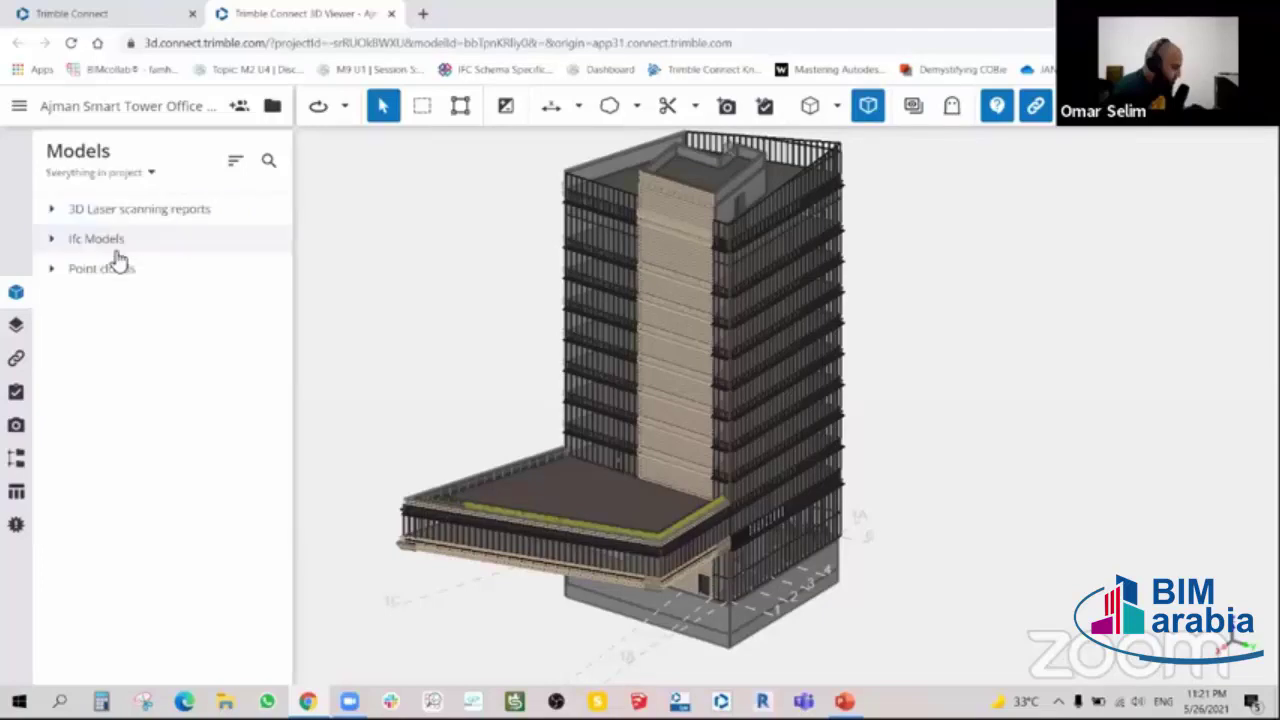
left_click(124, 16)
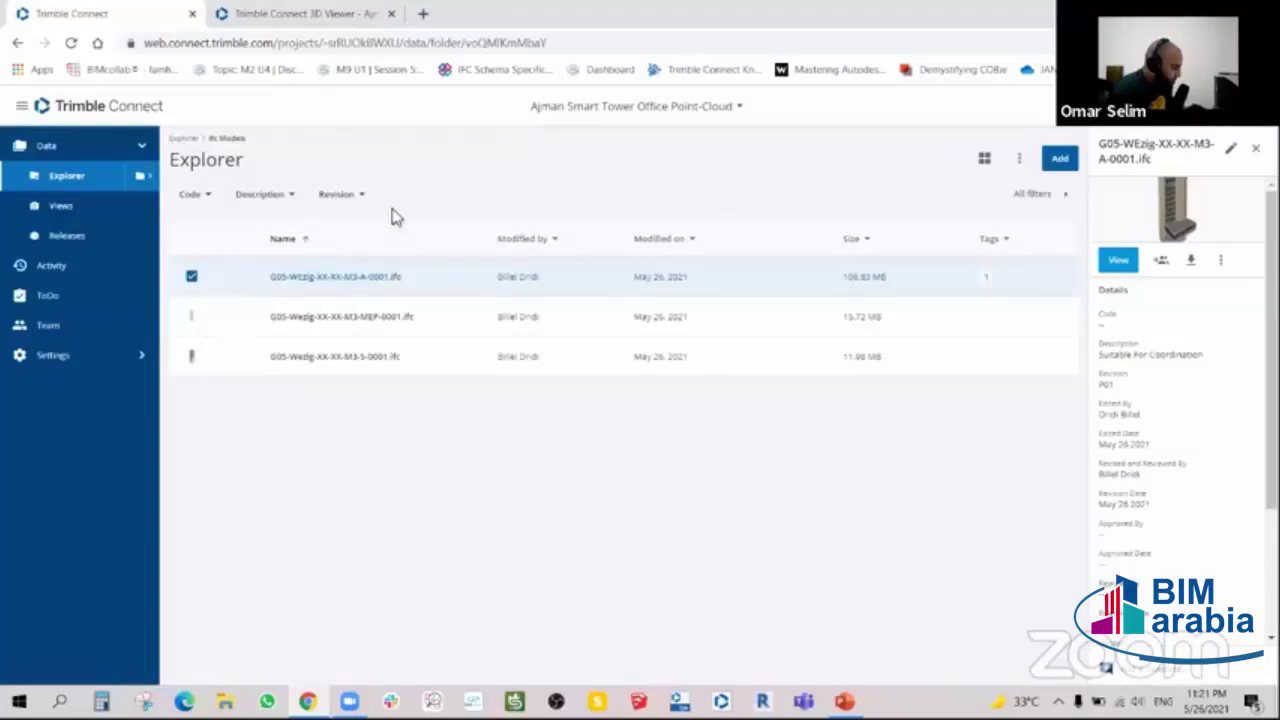
left_click(183, 138)
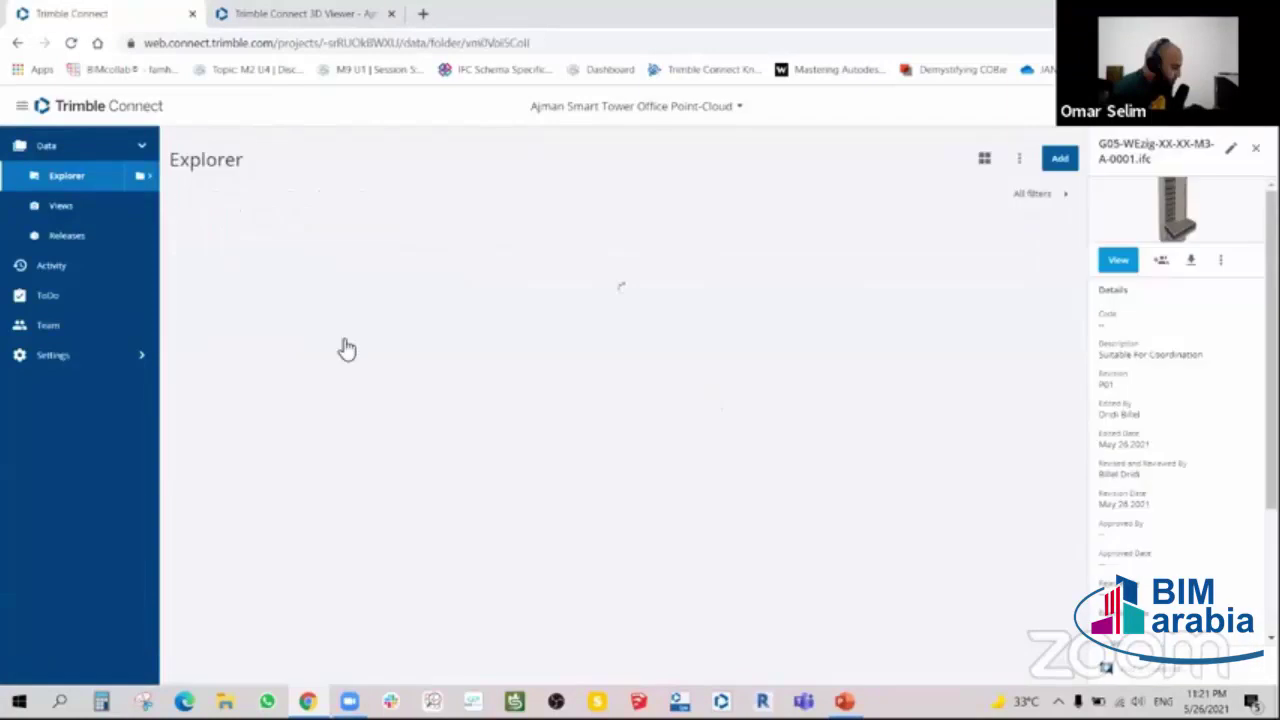
left_click(335, 12)
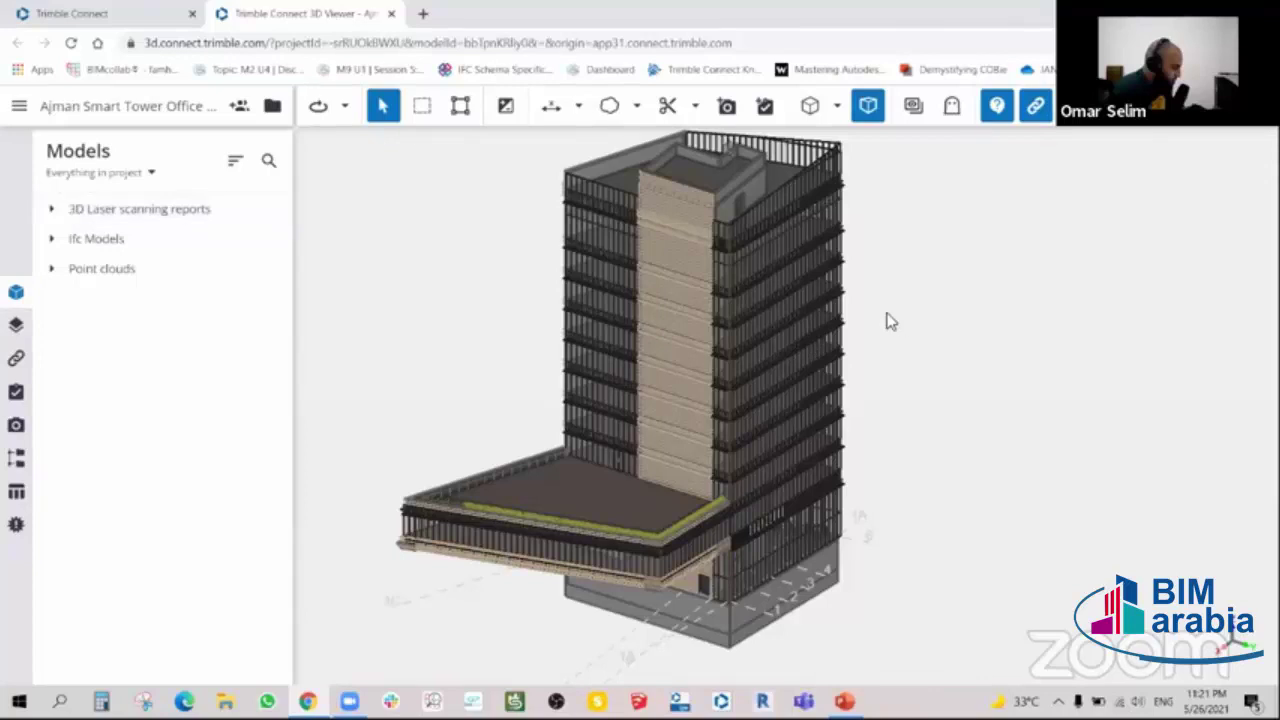
mouse_move(896, 333)
left_mouse_down()
mouse_move(880, 343)
mouse_move(860, 420)
left_mouse_up()
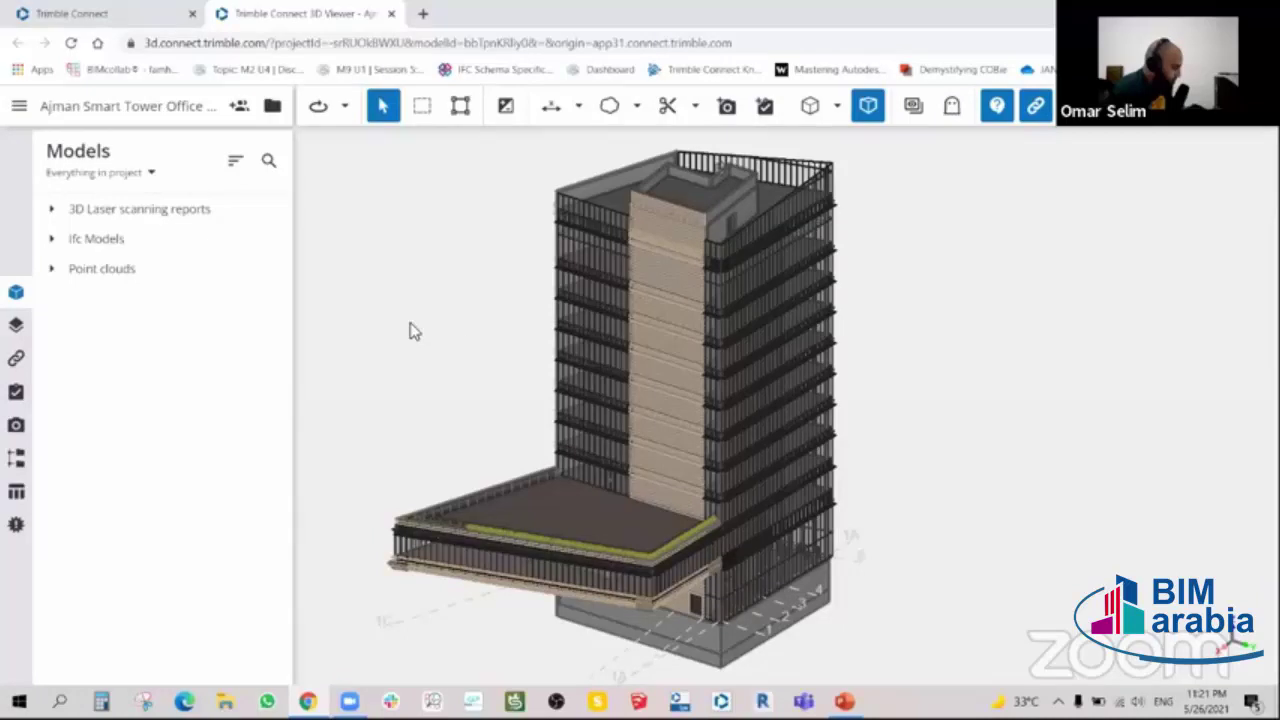
left_click(51, 241)
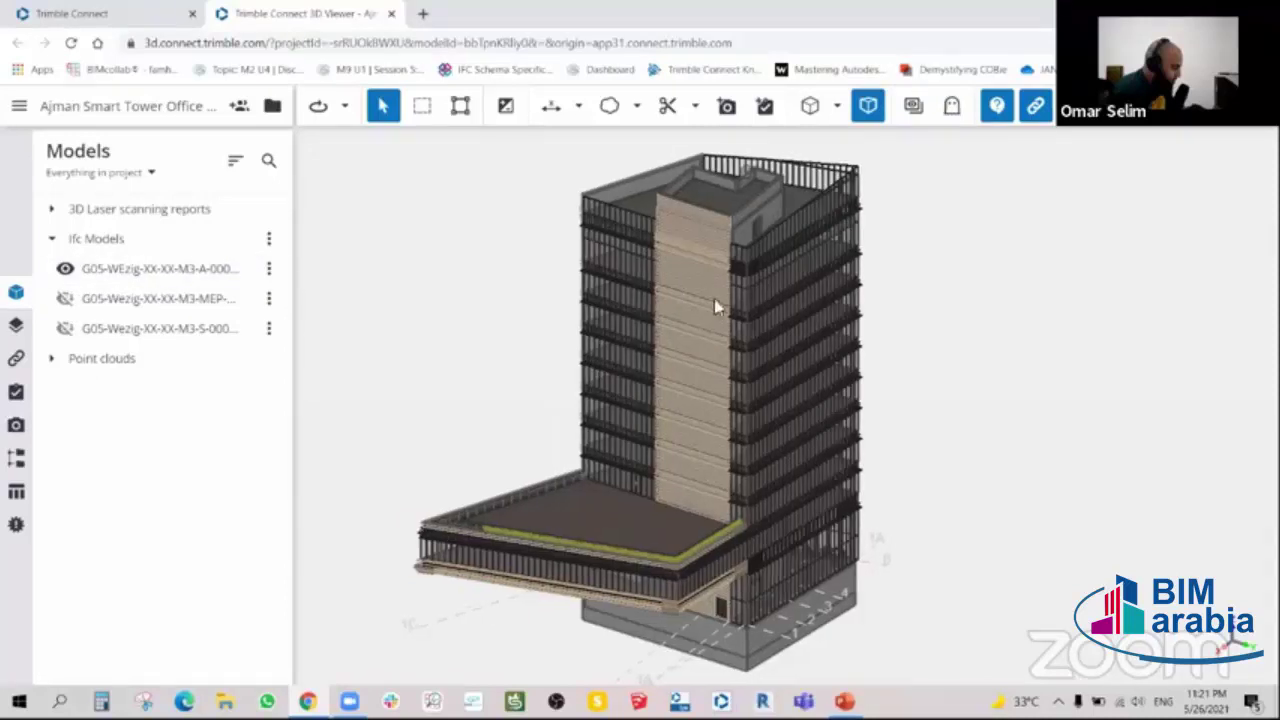
- Toggle the architectural model off and on, fit it to view, and open its details (version 3, 109 MB)
left_click(65, 270)
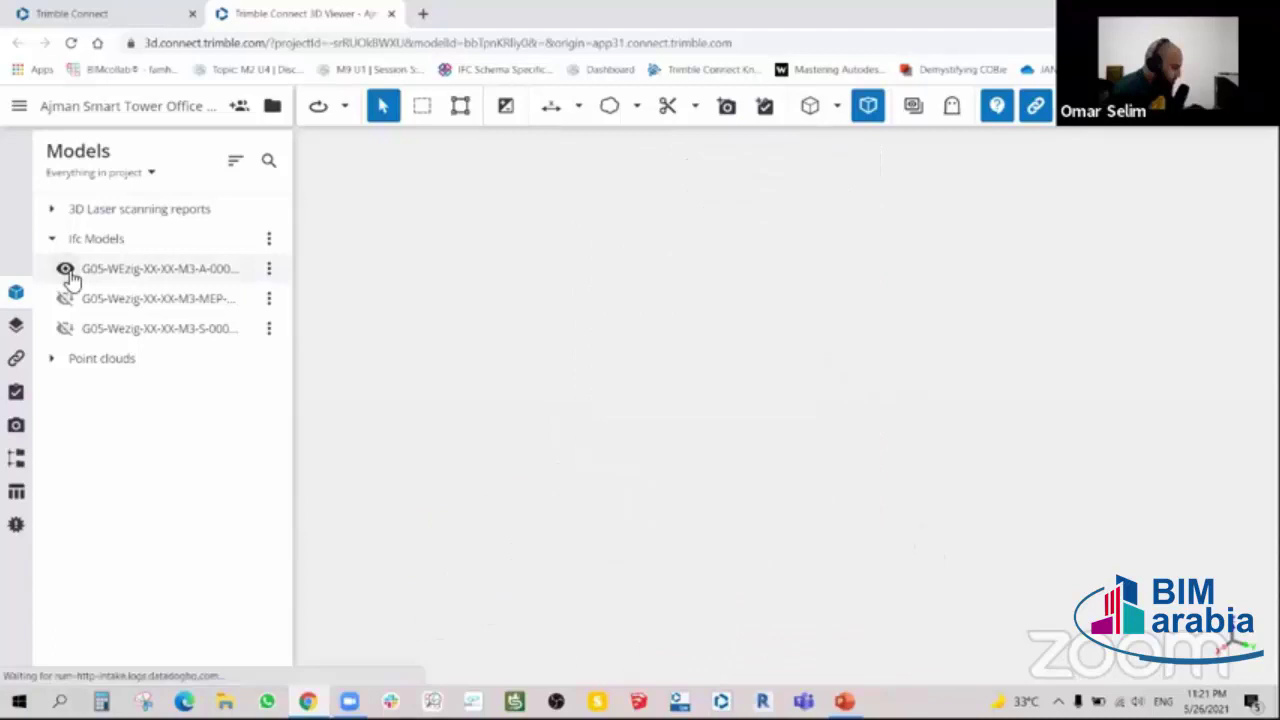
left_click(68, 272)
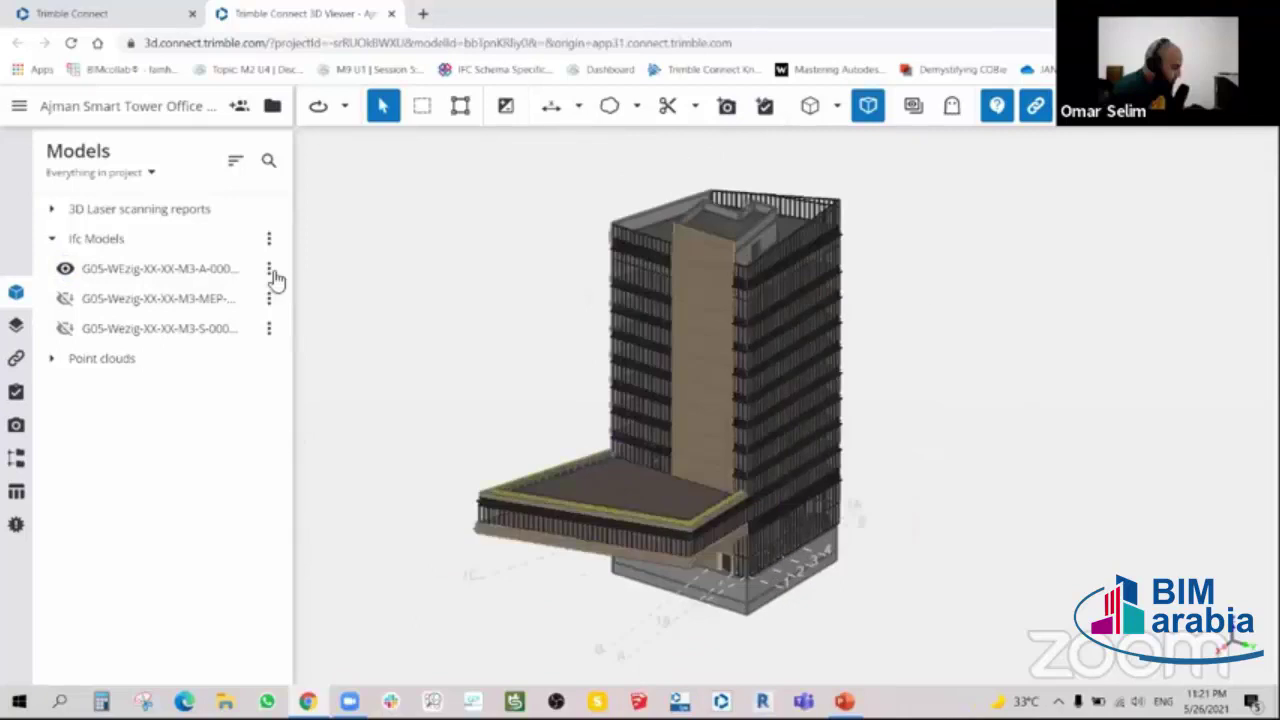
left_click(269, 268)
left_click(211, 328)
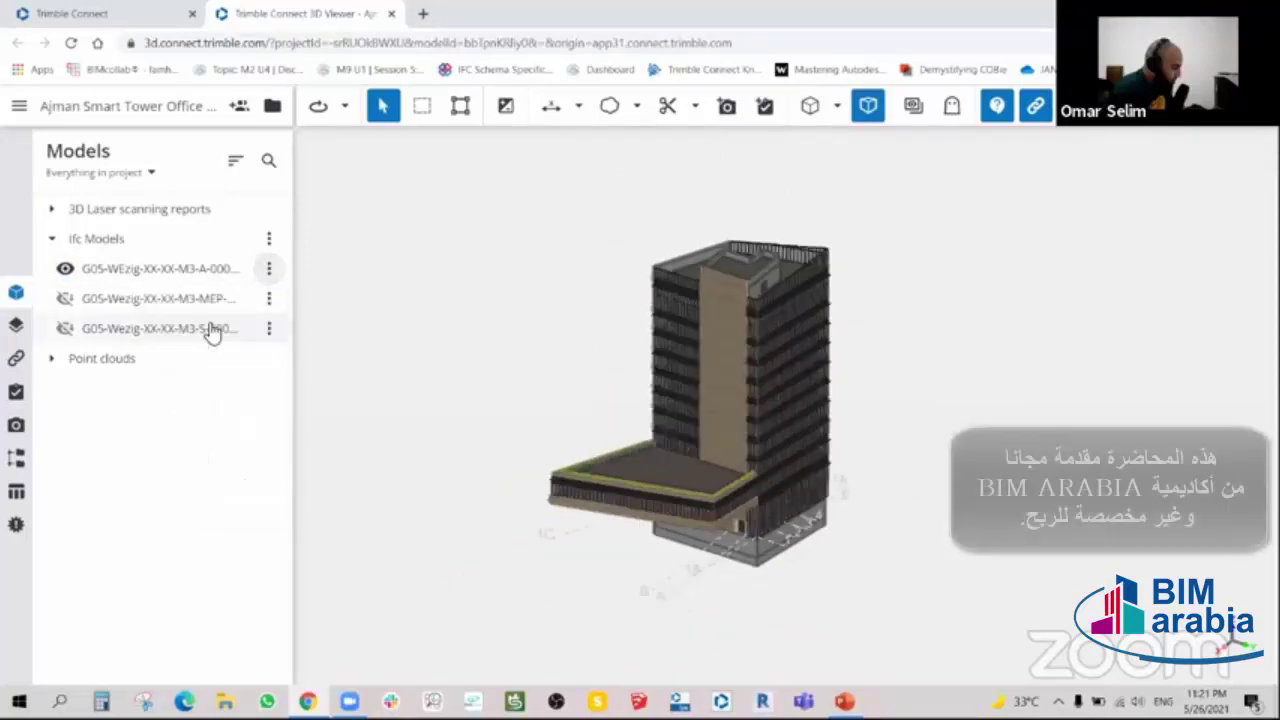
left_click(270, 269)
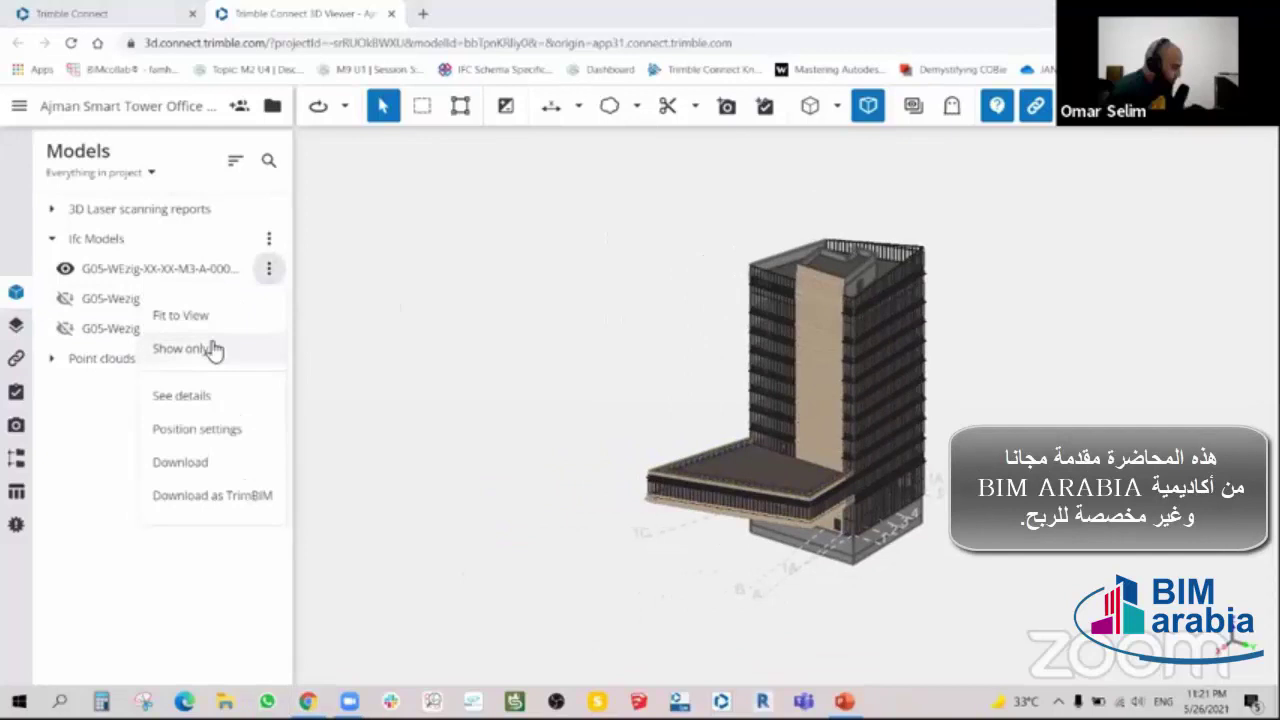
left_click(204, 400)
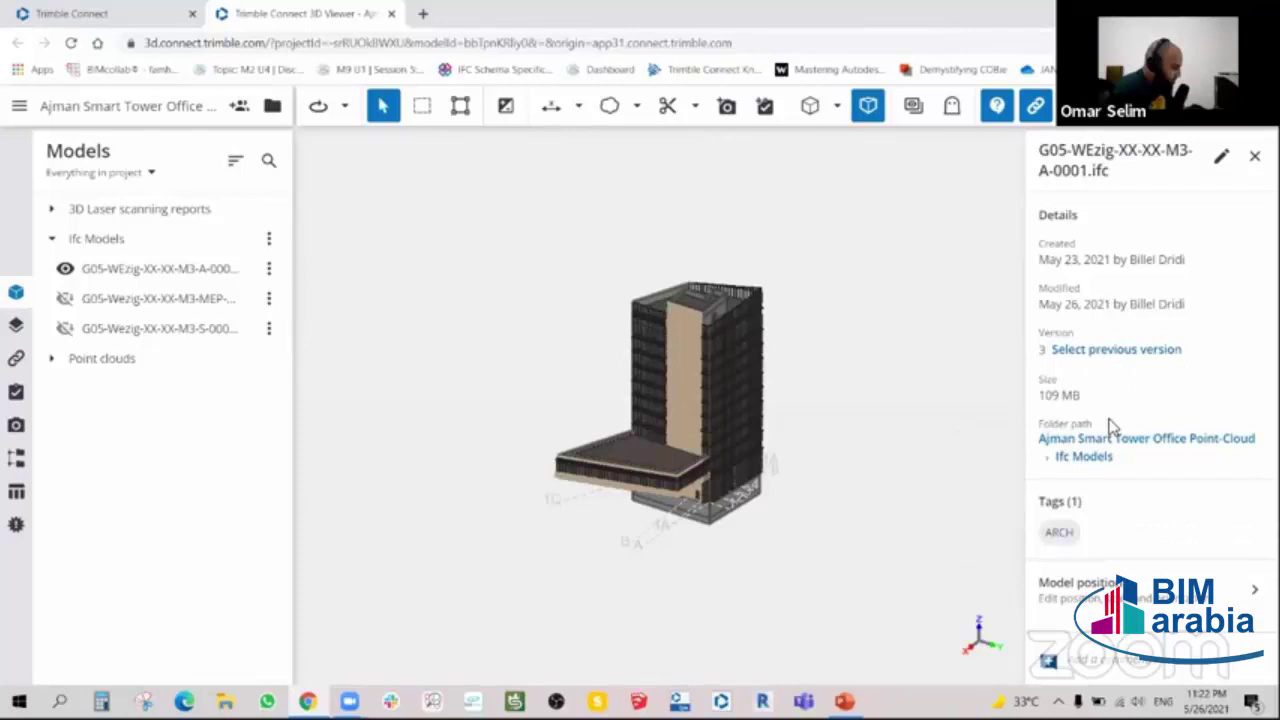
- Return from version history to the G05-WEzig-XX-XX-M3-A-0001.ifc details in the 3D viewer
left_click(1104, 350)
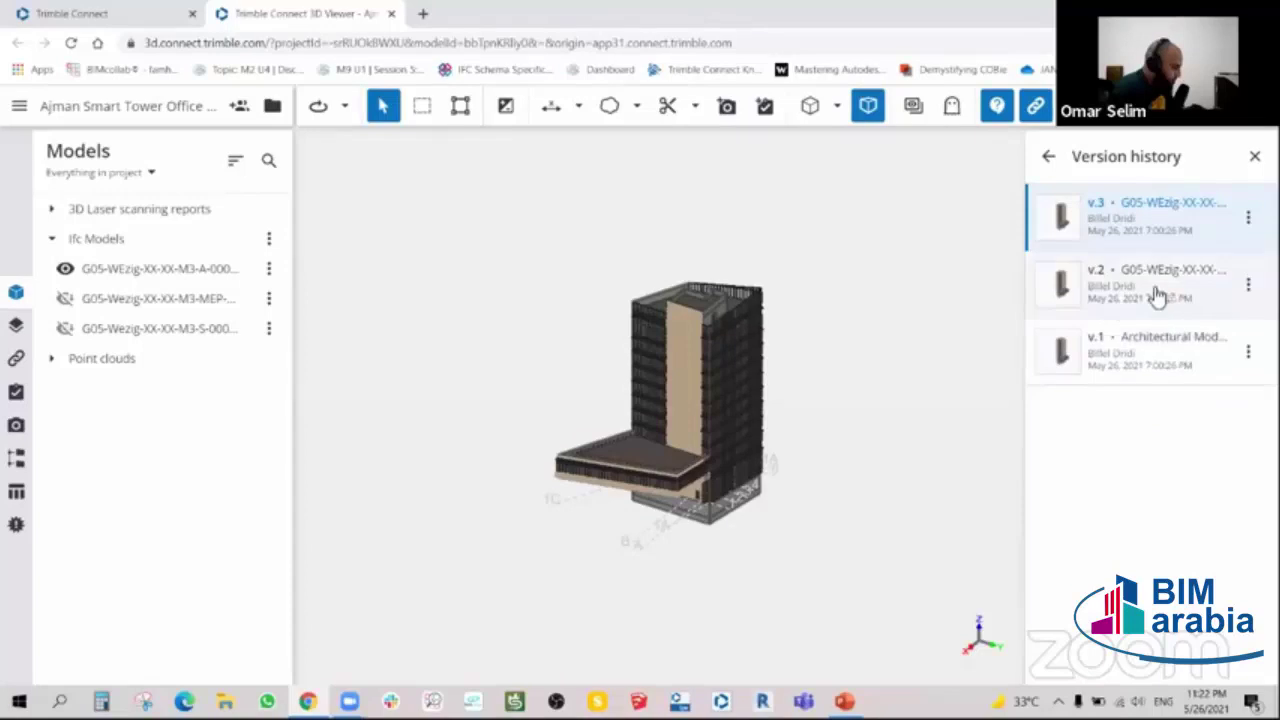
left_click(1050, 158)
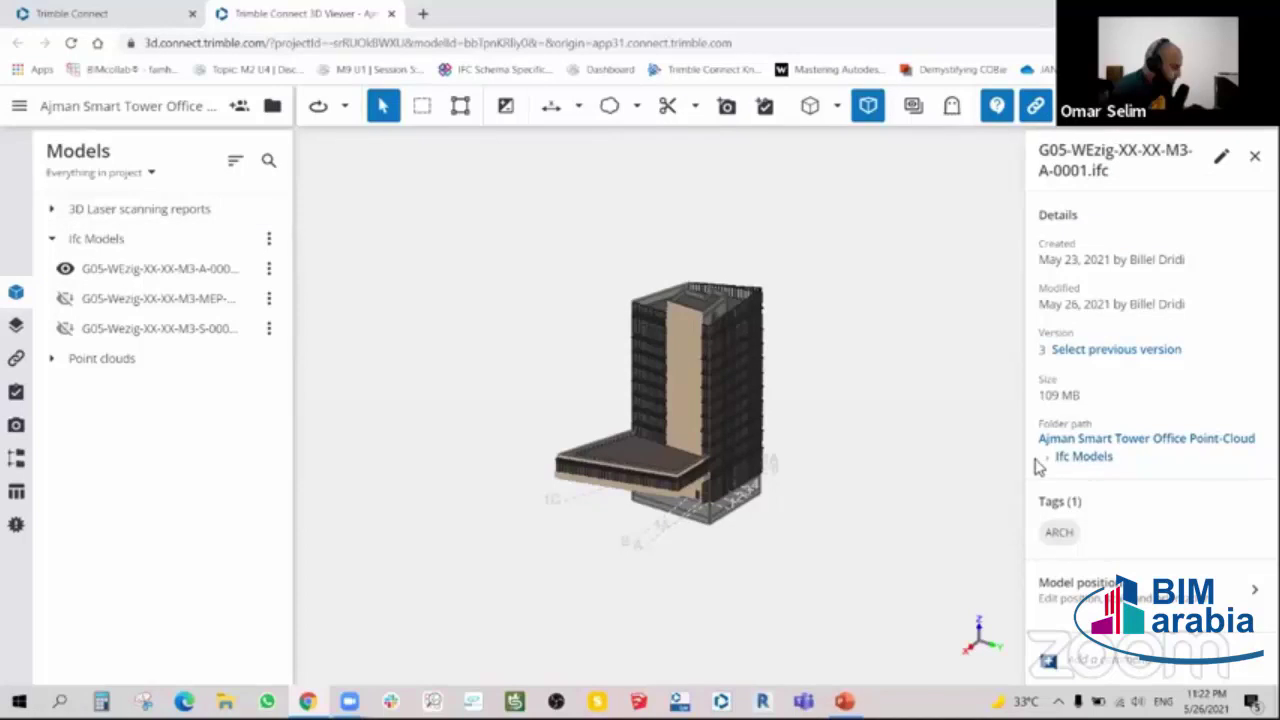
left_click(1088, 457)
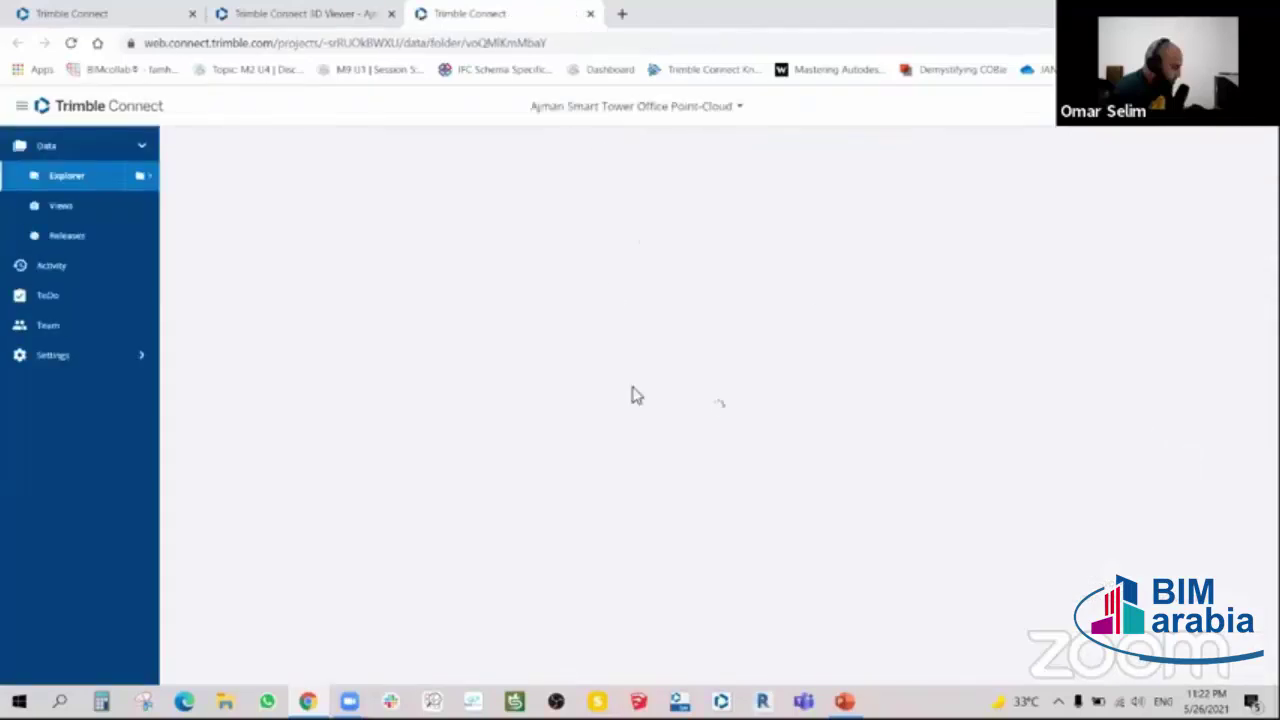
left_click(590, 13)
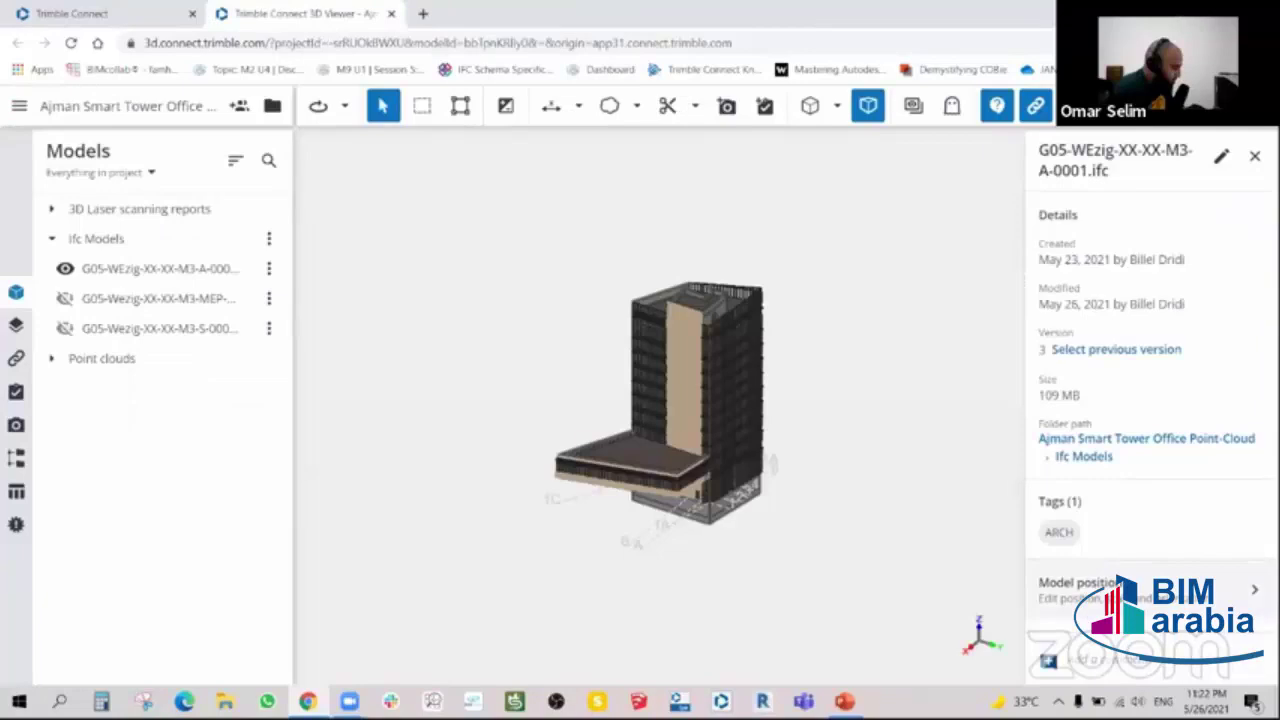
- Review the architectural model's position, rotation and move fields in Model position
left_click(1252, 595)
scroll(1110, 341, "down", 2)
scroll(1117, 420, "up", 2)
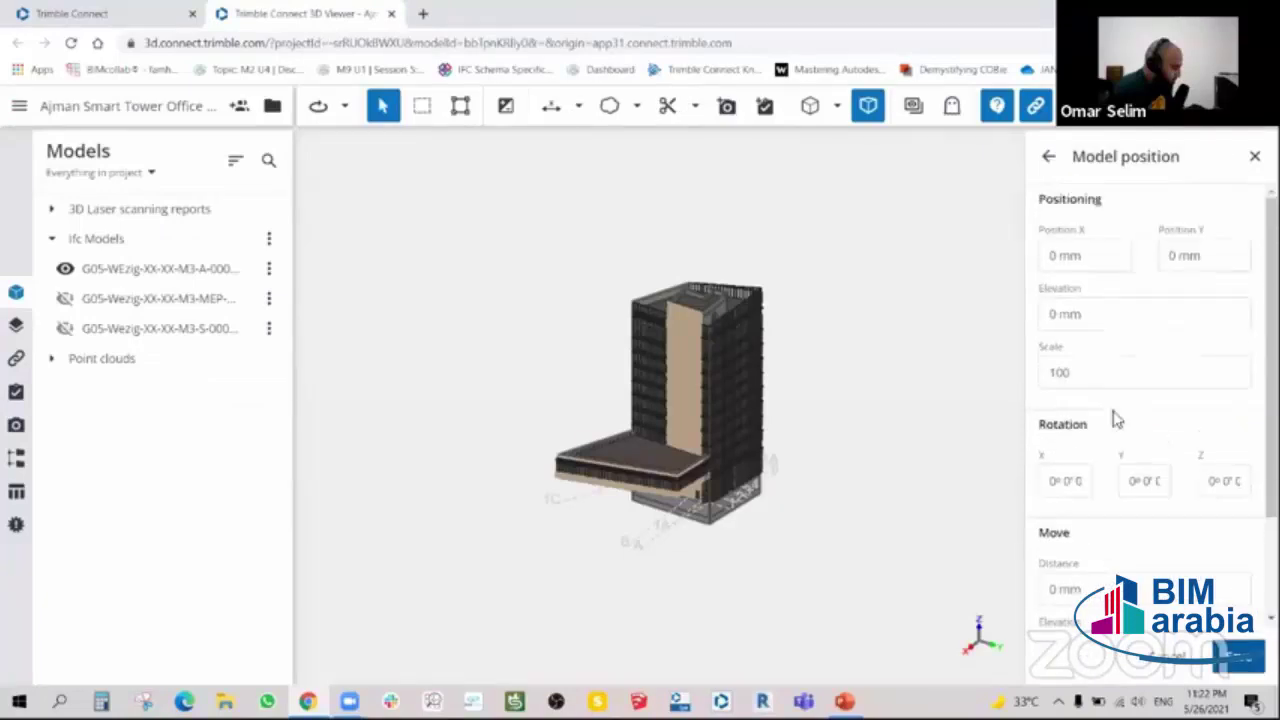
scroll(1160, 437, "down", 2)
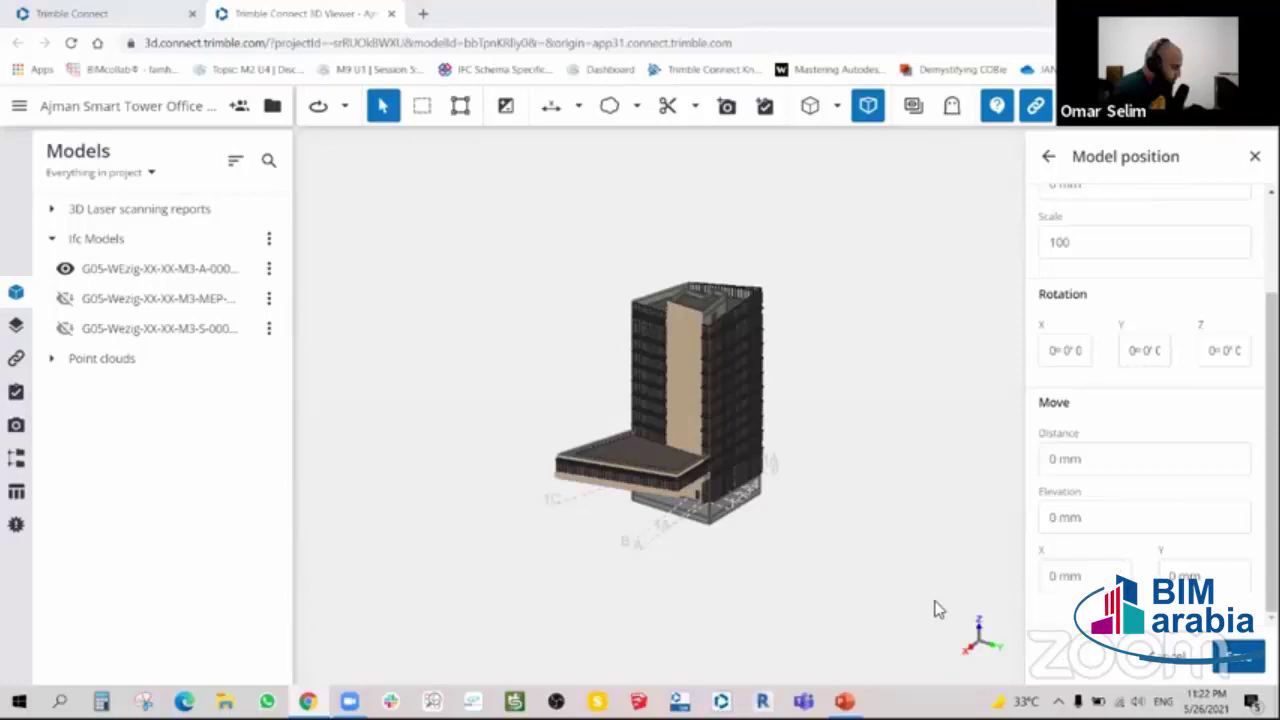
scroll(1122, 285, "up", 2)
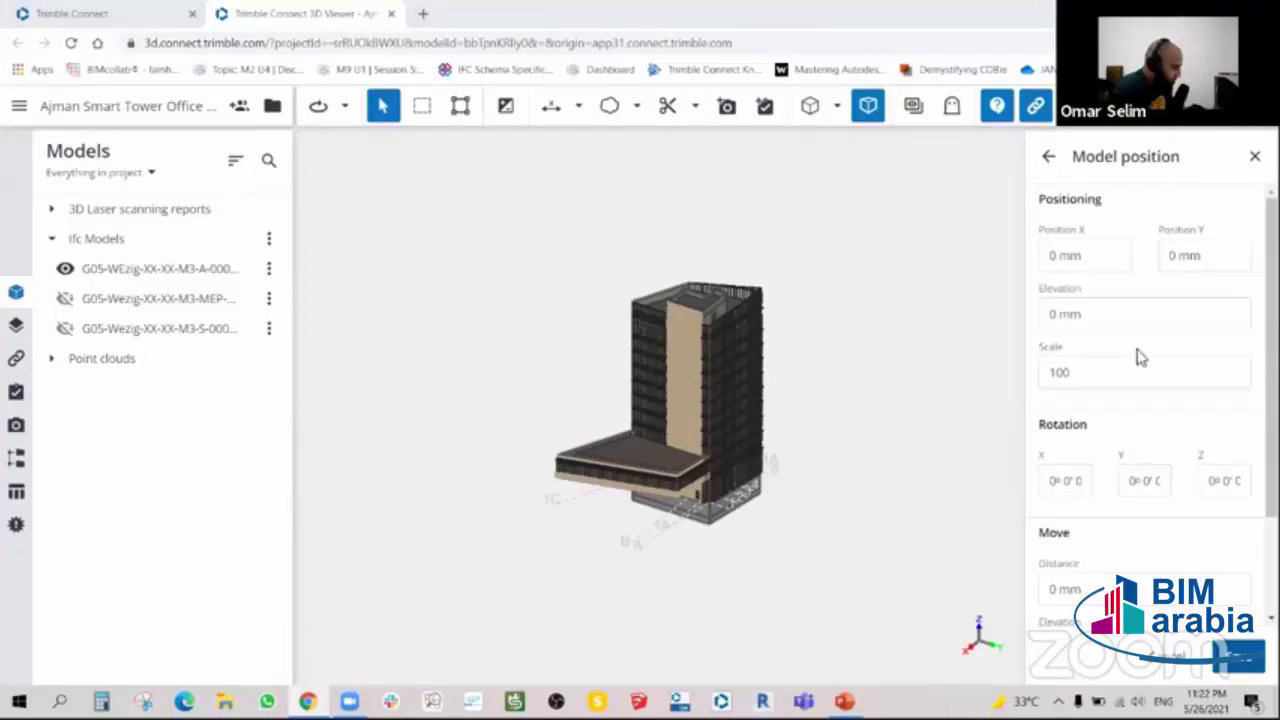
scroll(1146, 340, "down", 2)
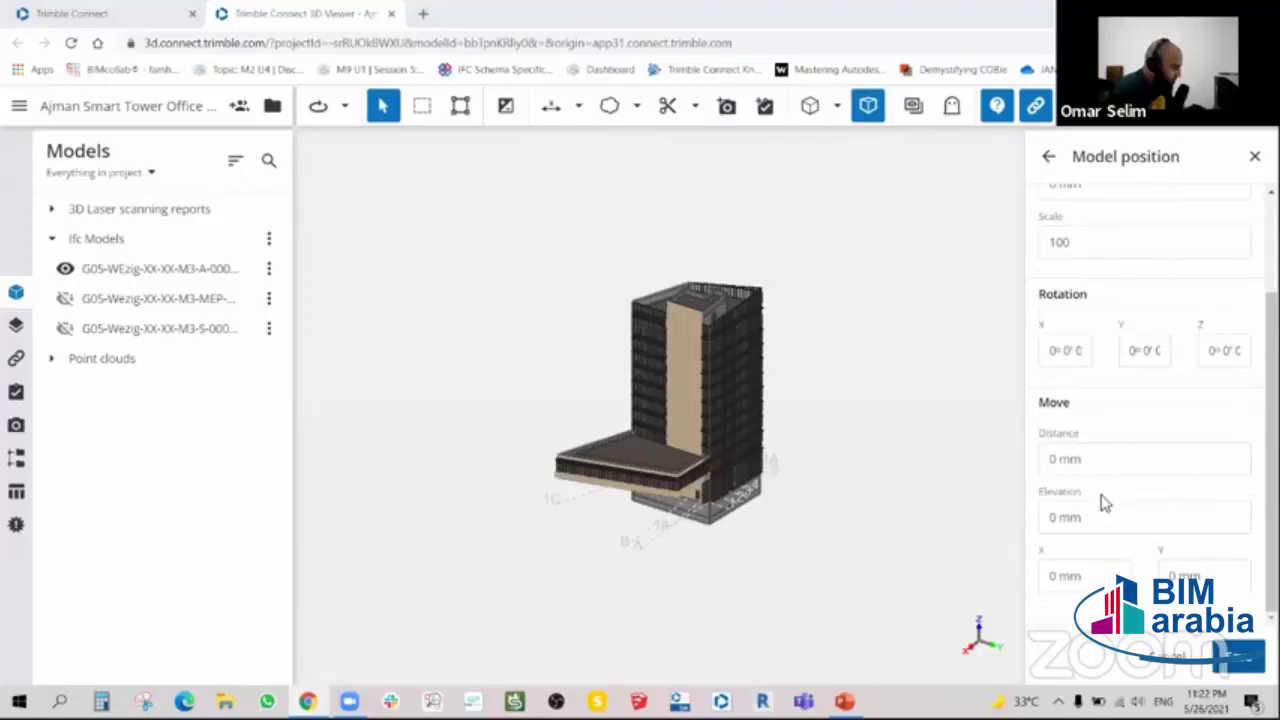
scroll(1095, 500, "up", 1)
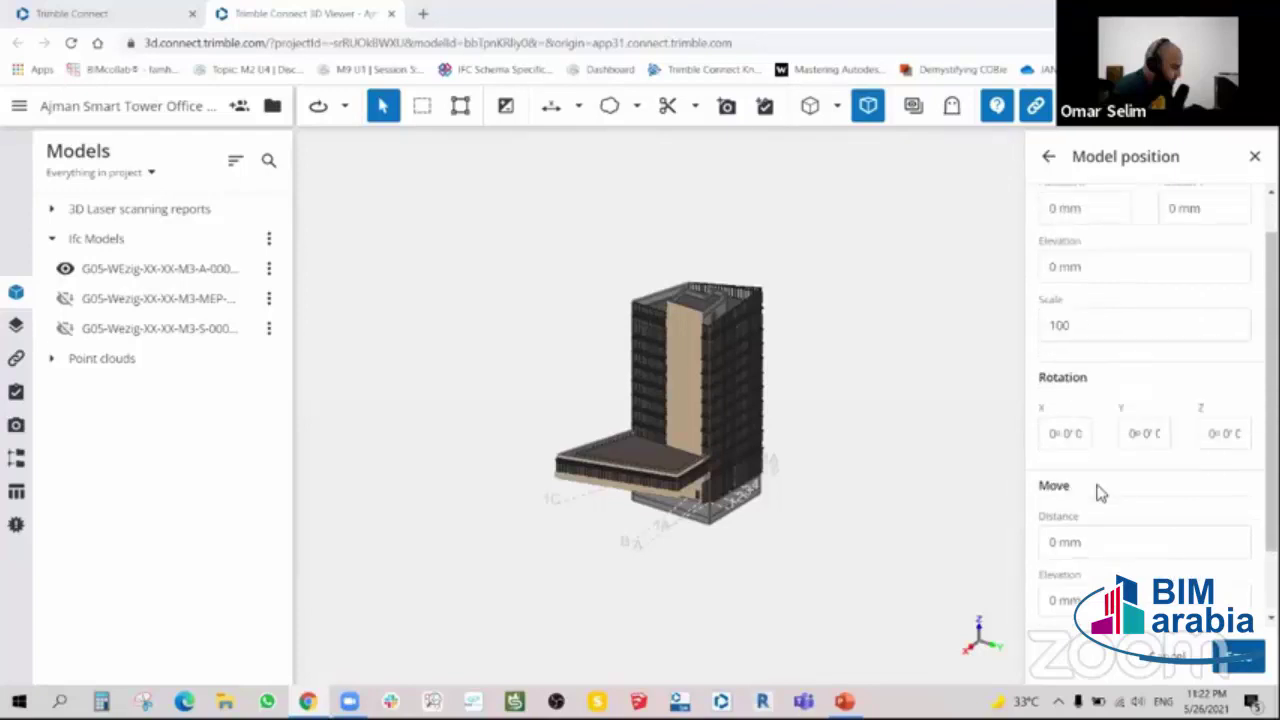
scroll(1080, 430, "up", 1)
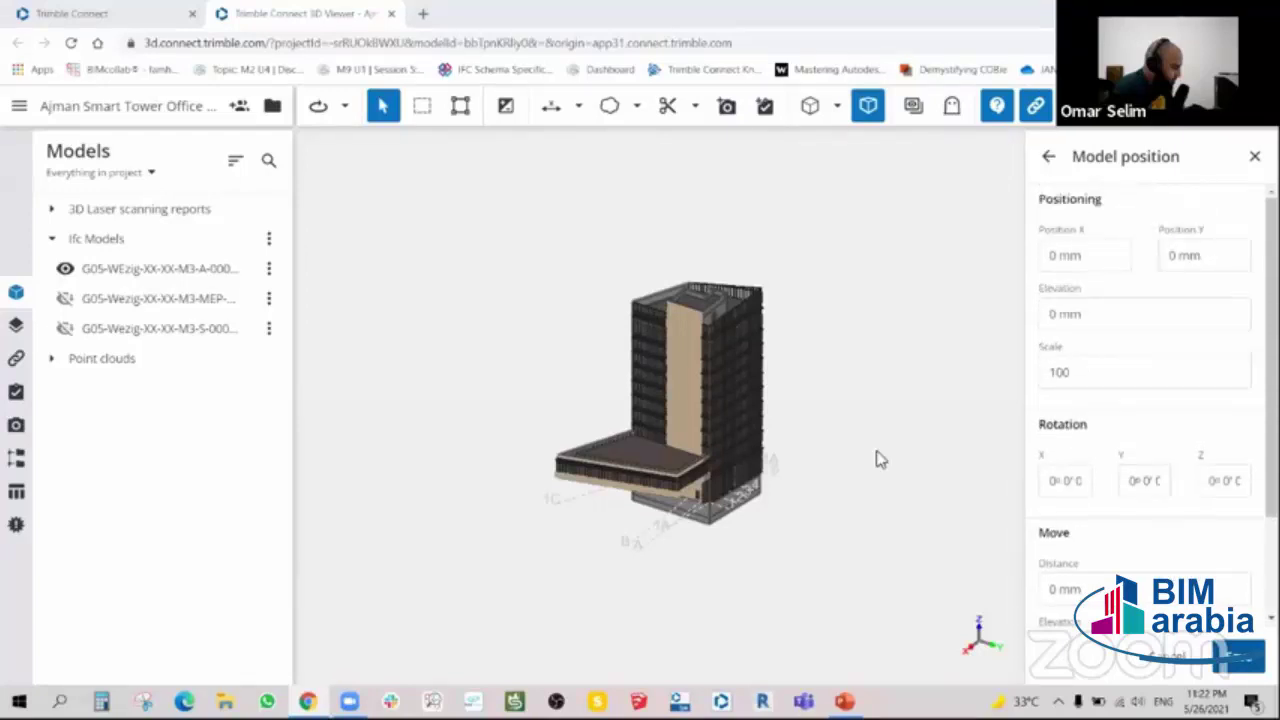
scroll(850, 448, "up", 1)
scroll(817, 437, "up", 1)
scroll(789, 409, "down", 2)
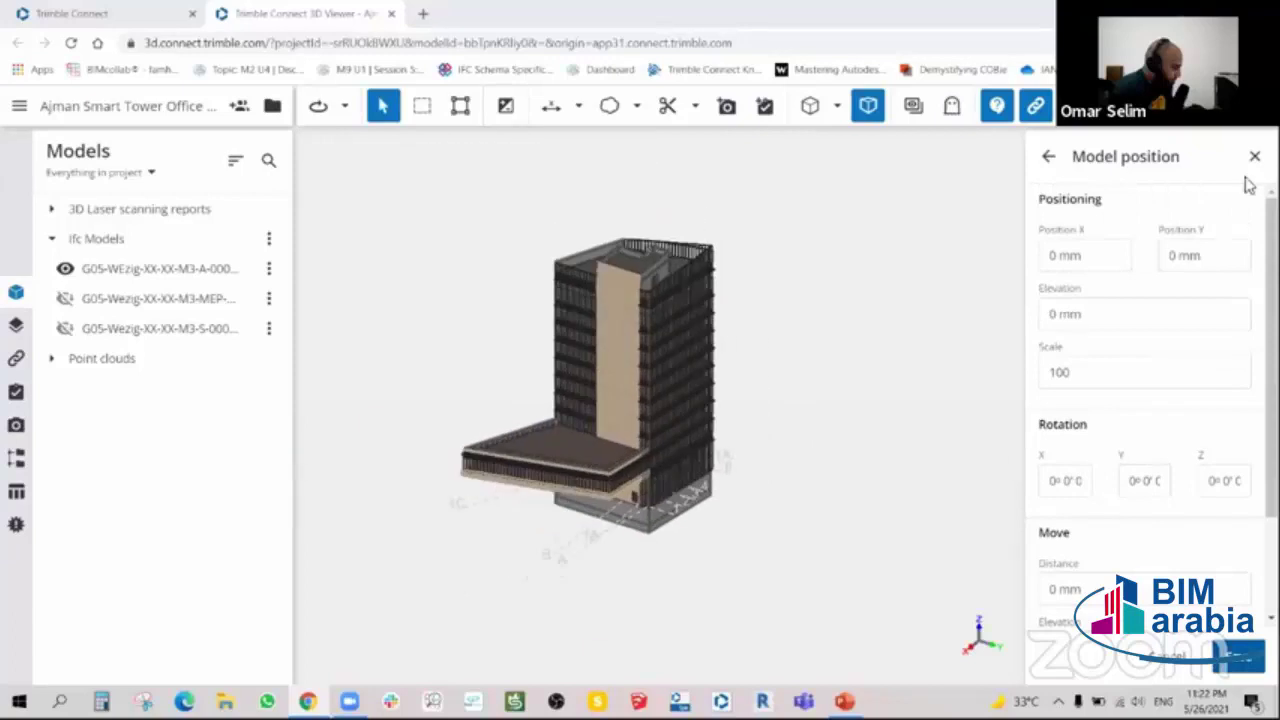
- Close the model details so the architectural tower fills the viewer
left_click(1049, 158)
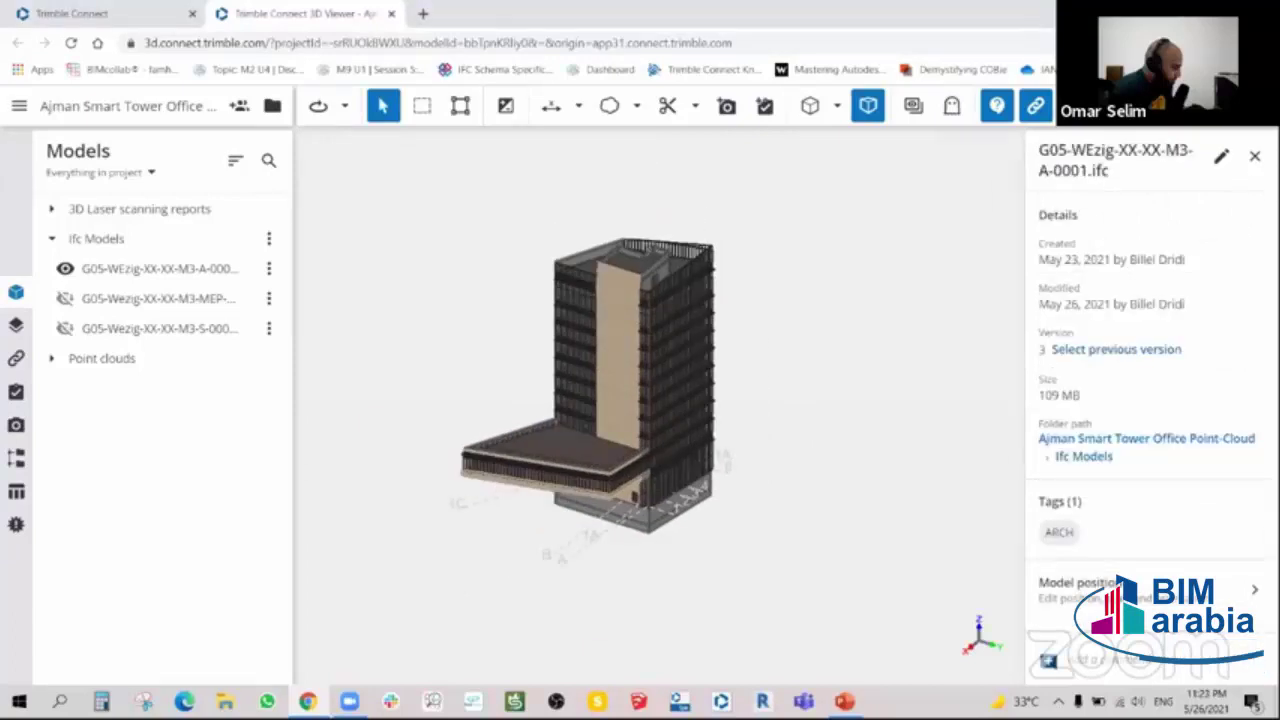
left_click(1254, 156)
scroll(1005, 335, "up", 3)
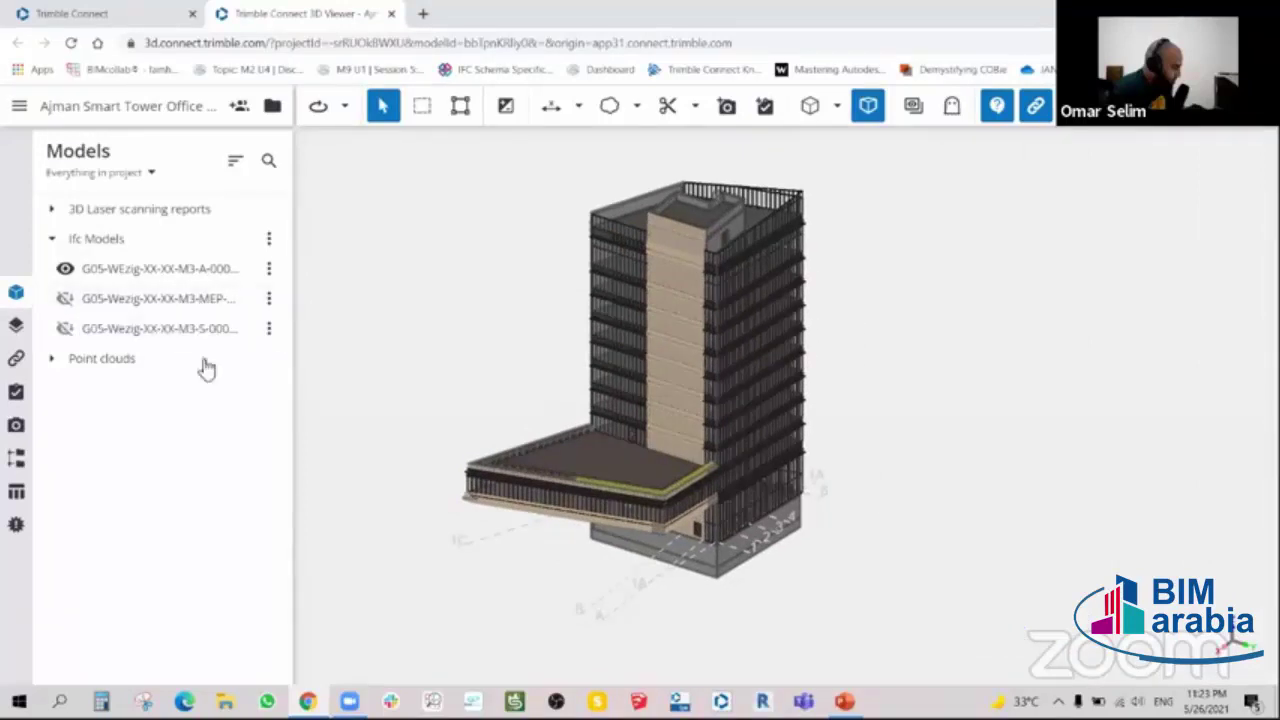
- Turn on the MEP model and orbit toward the roof and podium corner
left_click(64, 328)
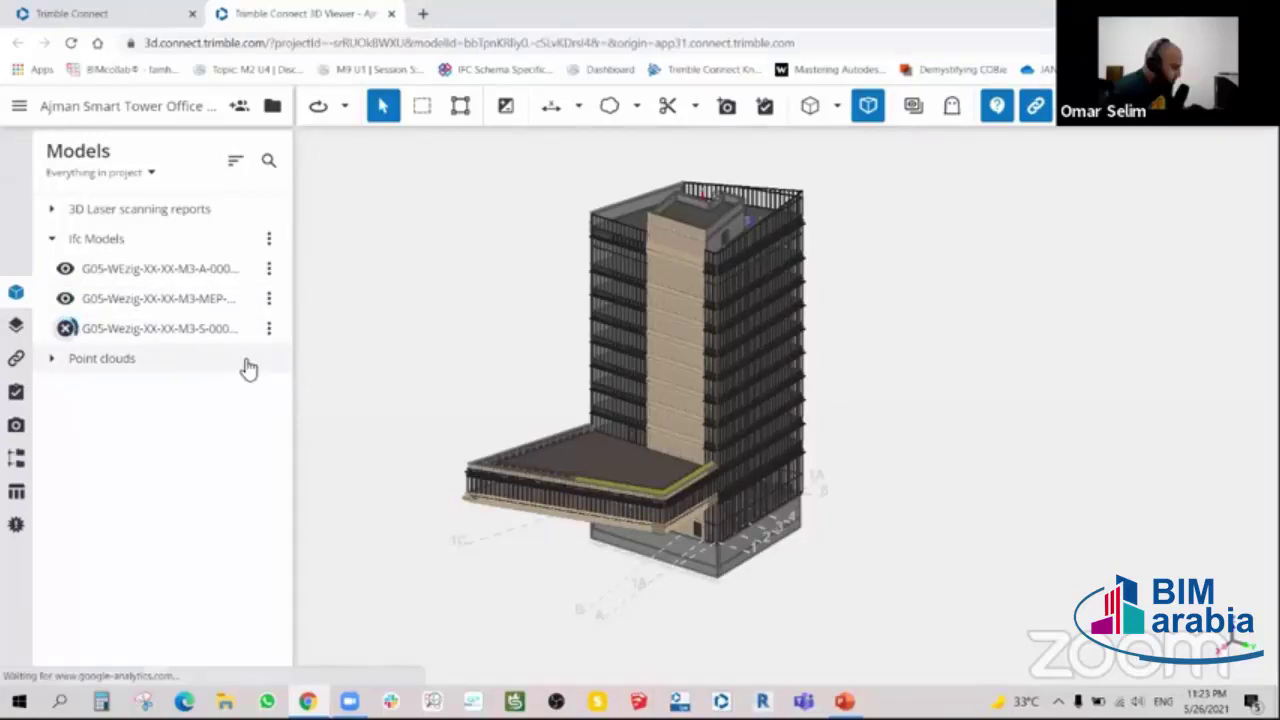
scroll(697, 257, "up", 3)
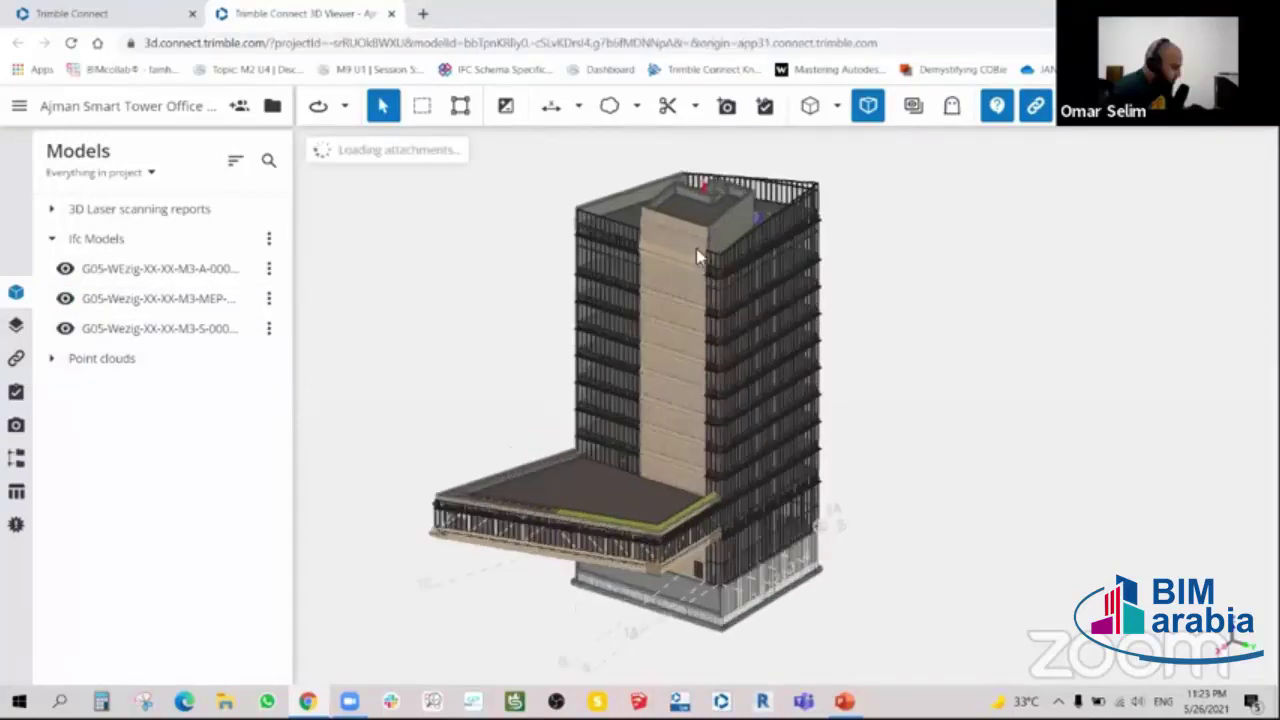
scroll(696, 248, "up", 3)
mouse_move(782, 326)
left_mouse_down()
mouse_move(665, 302)
mouse_move(677, 366)
mouse_move(686, 349)
mouse_move(643, 537)
mouse_move(658, 355)
left_mouse_up()
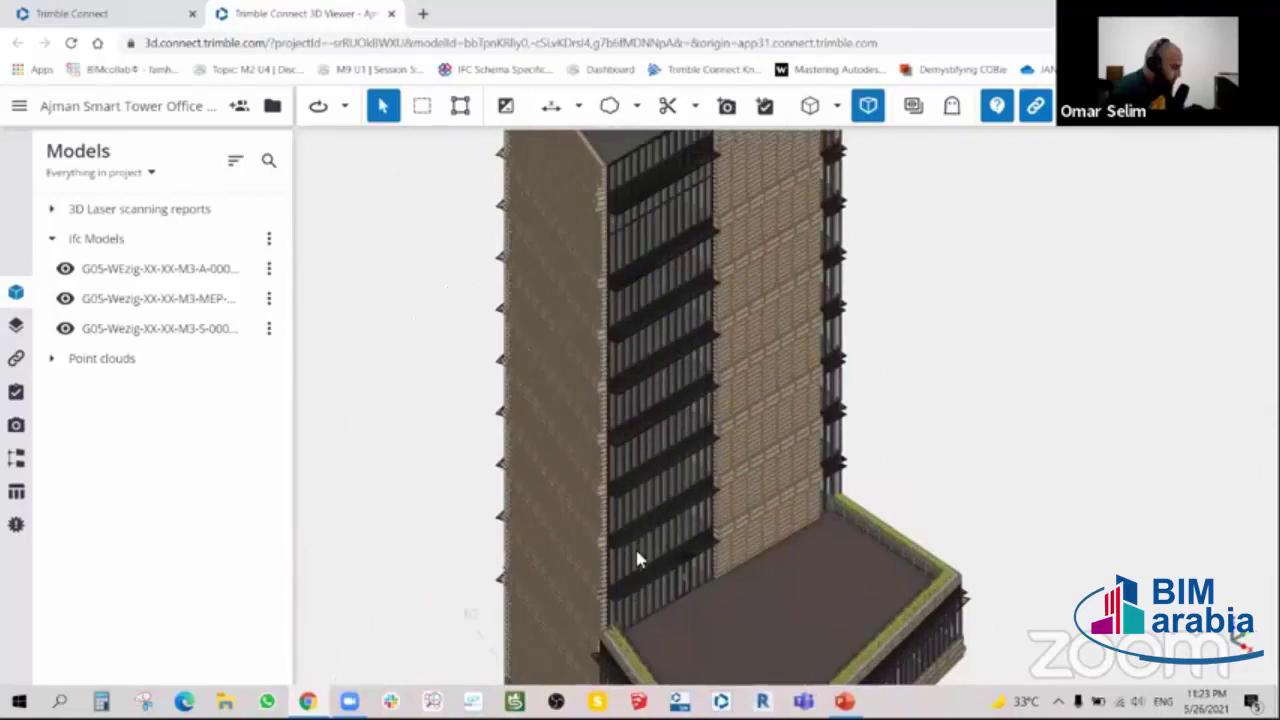
mouse_move(638, 556)
left_mouse_down()
mouse_move(671, 382)
mouse_move(609, 486)
mouse_move(609, 586)
mouse_move(694, 480)
mouse_move(651, 520)
mouse_move(500, 486)
mouse_move(657, 529)
mouse_move(713, 497)
mouse_move(623, 520)
mouse_move(603, 497)
mouse_move(671, 491)
mouse_move(655, 500)
mouse_move(620, 480)
left_mouse_up()
- Hide the architectural and structural models and zoom in on the MEP pipework
left_click(65, 268)
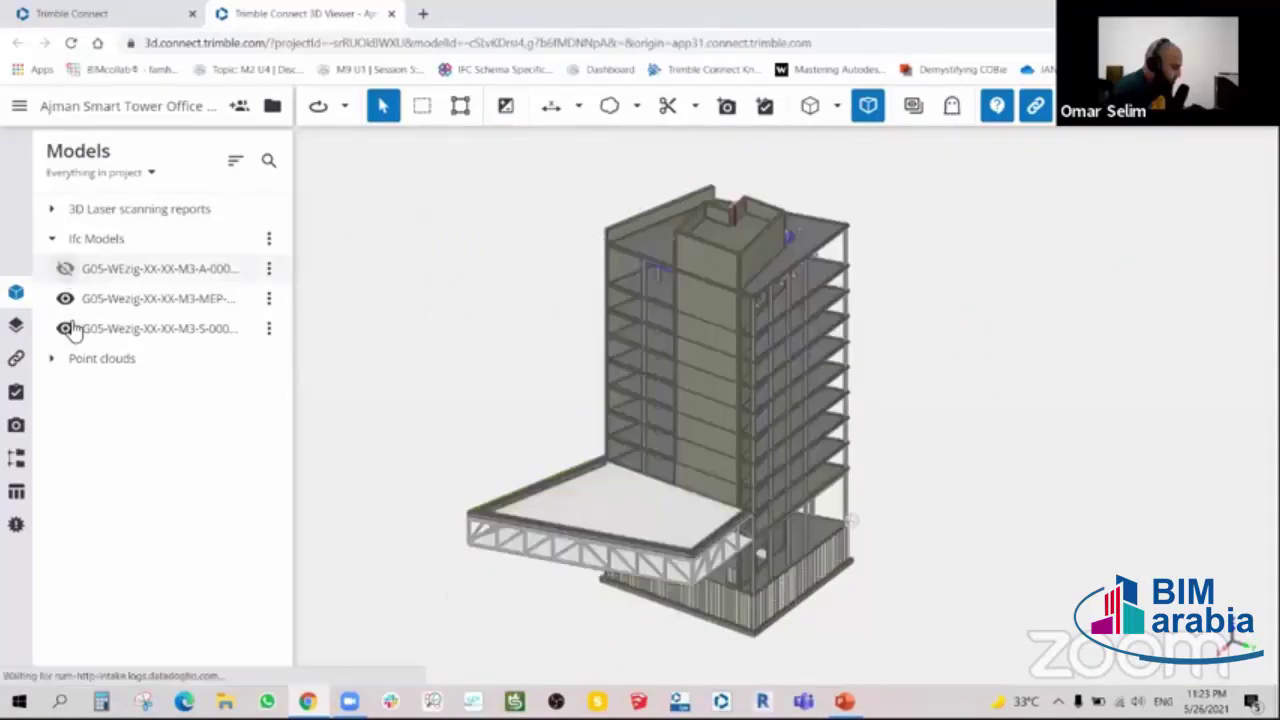
left_click(65, 328)
scroll(768, 252, "up", 1)
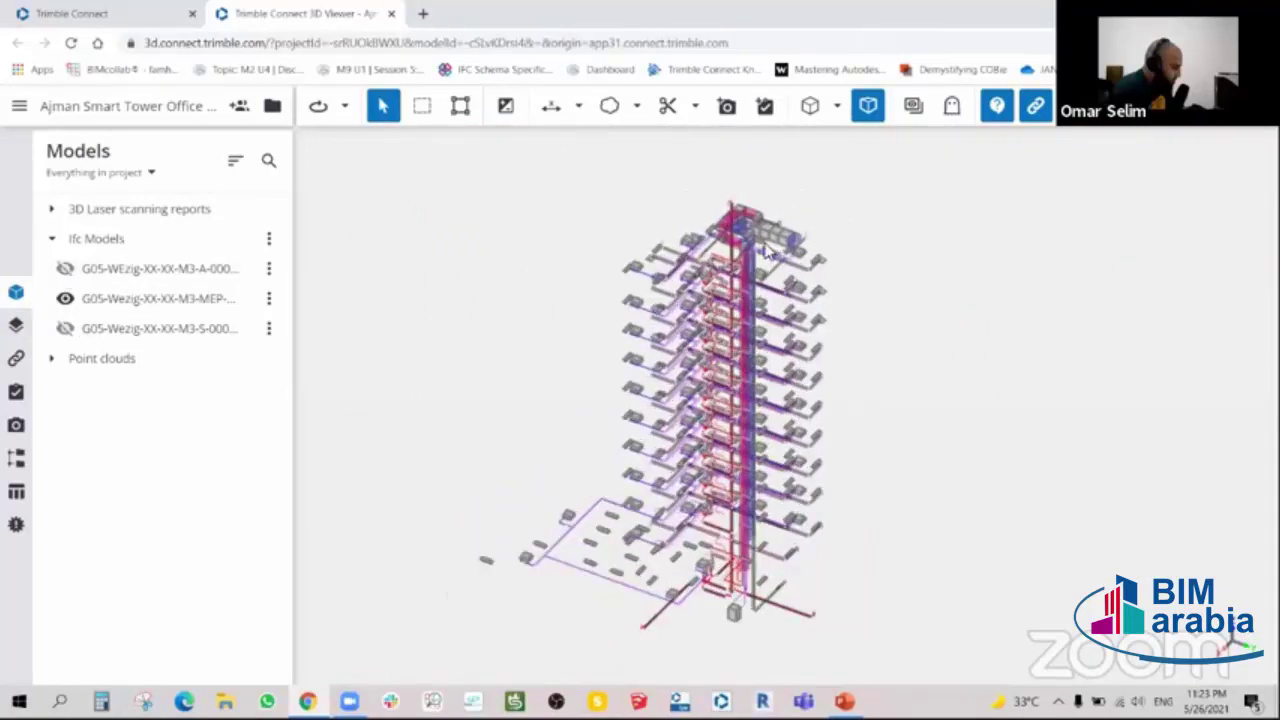
scroll(757, 243, "up", 1)
scroll(718, 565, "up", 3)
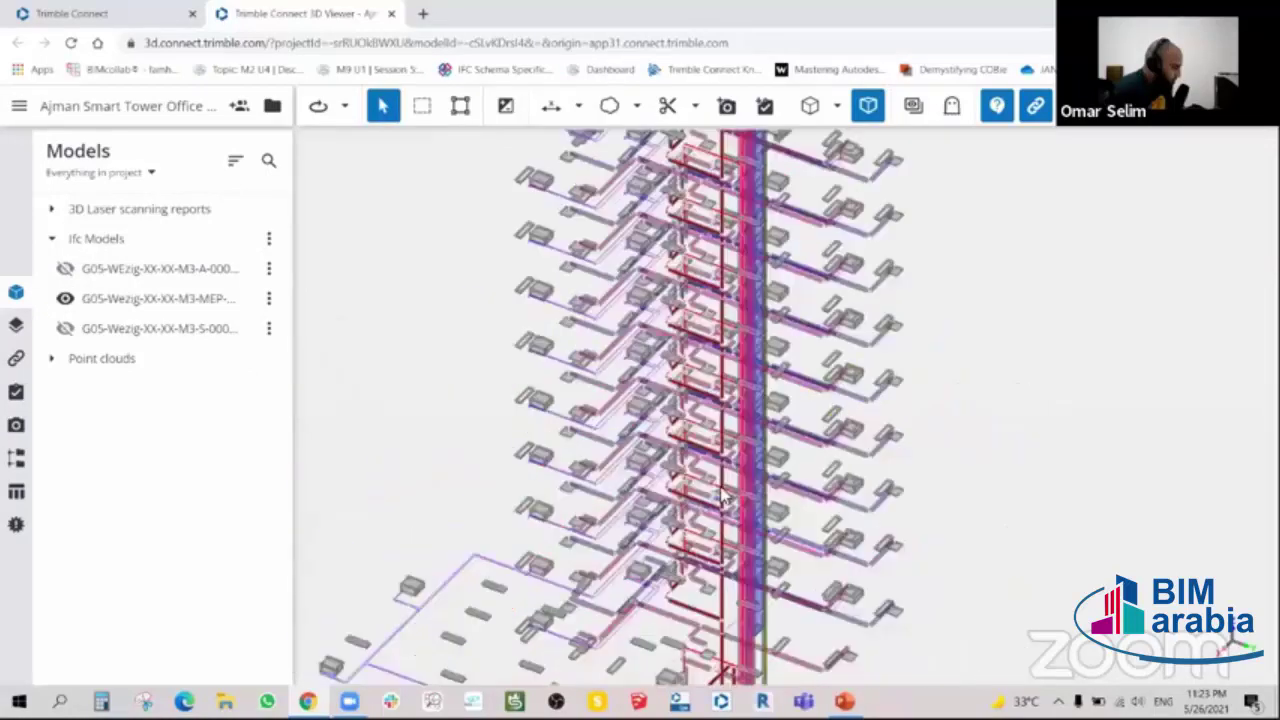
scroll(682, 443, "down", 1)
scroll(680, 443, "up", 2)
scroll(528, 445, "down", 3)
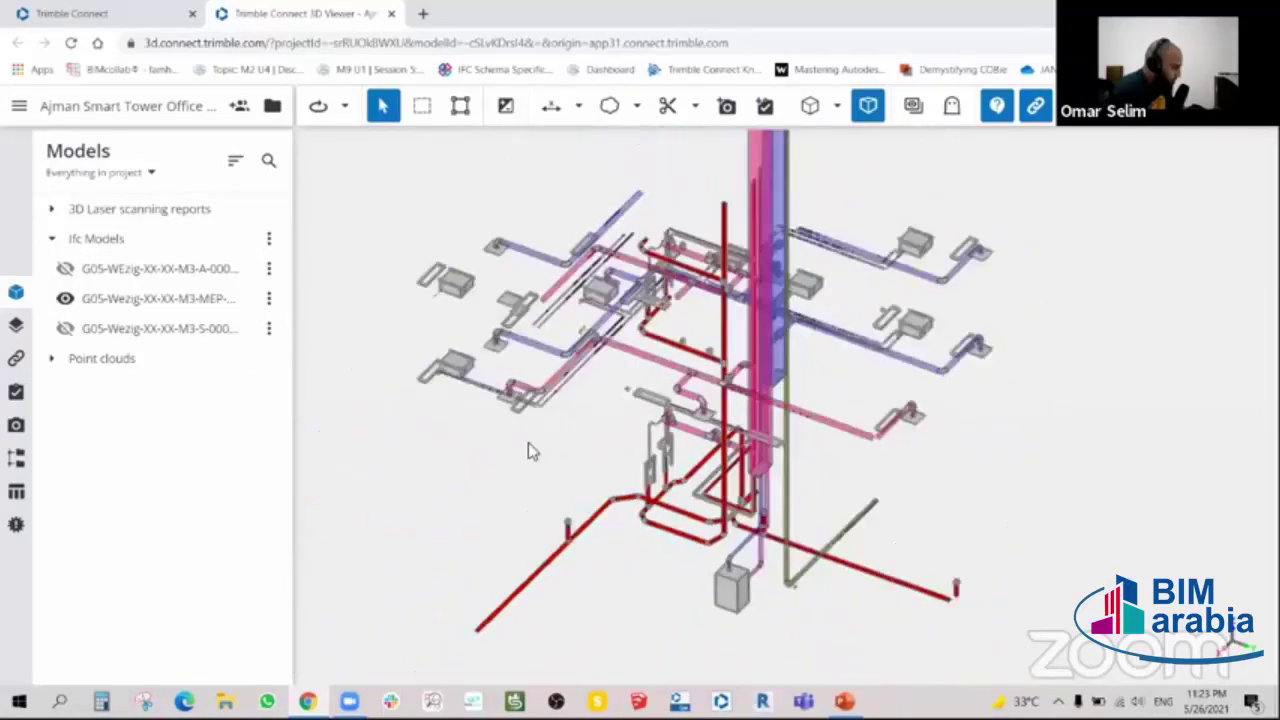
scroll(528, 445, "up", 2)
scroll(610, 493, "up", 1)
scroll(620, 480, "down", 1)
scroll(630, 466, "down", 1)
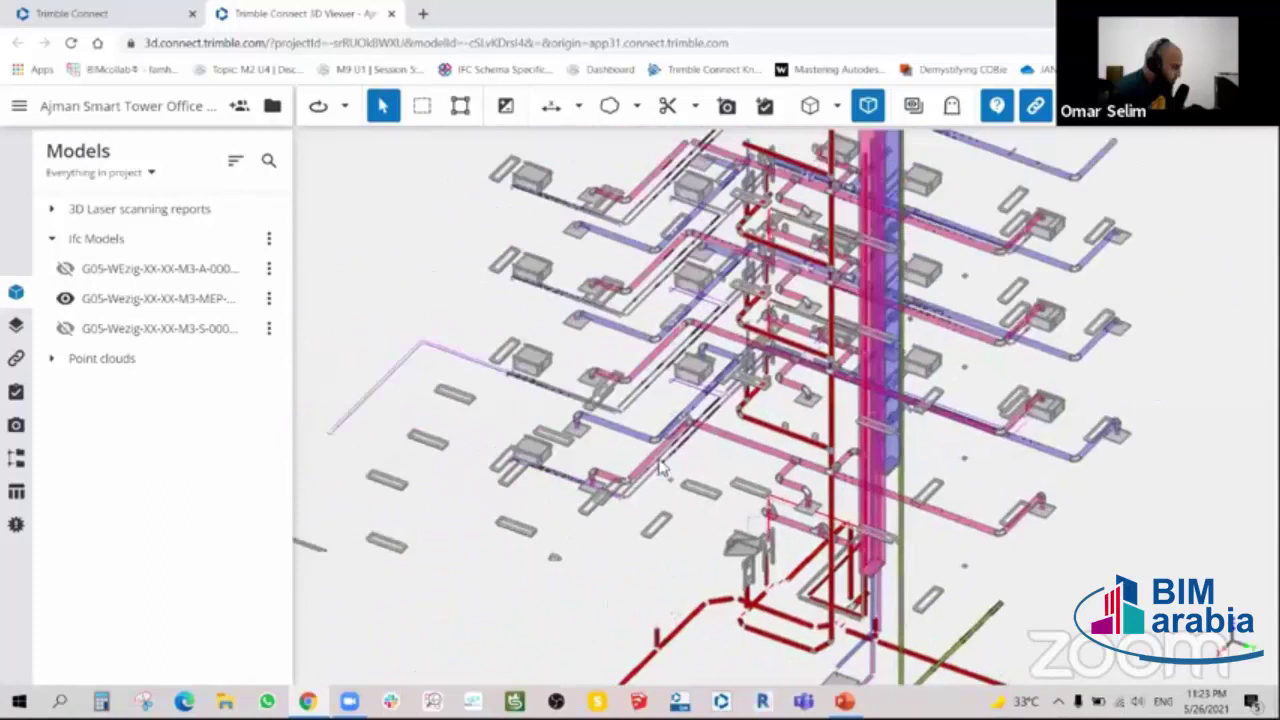
scroll(900, 420, "down", 1)
scroll(960, 422, "down", 1)
scroll(650, 434, "up", 1)
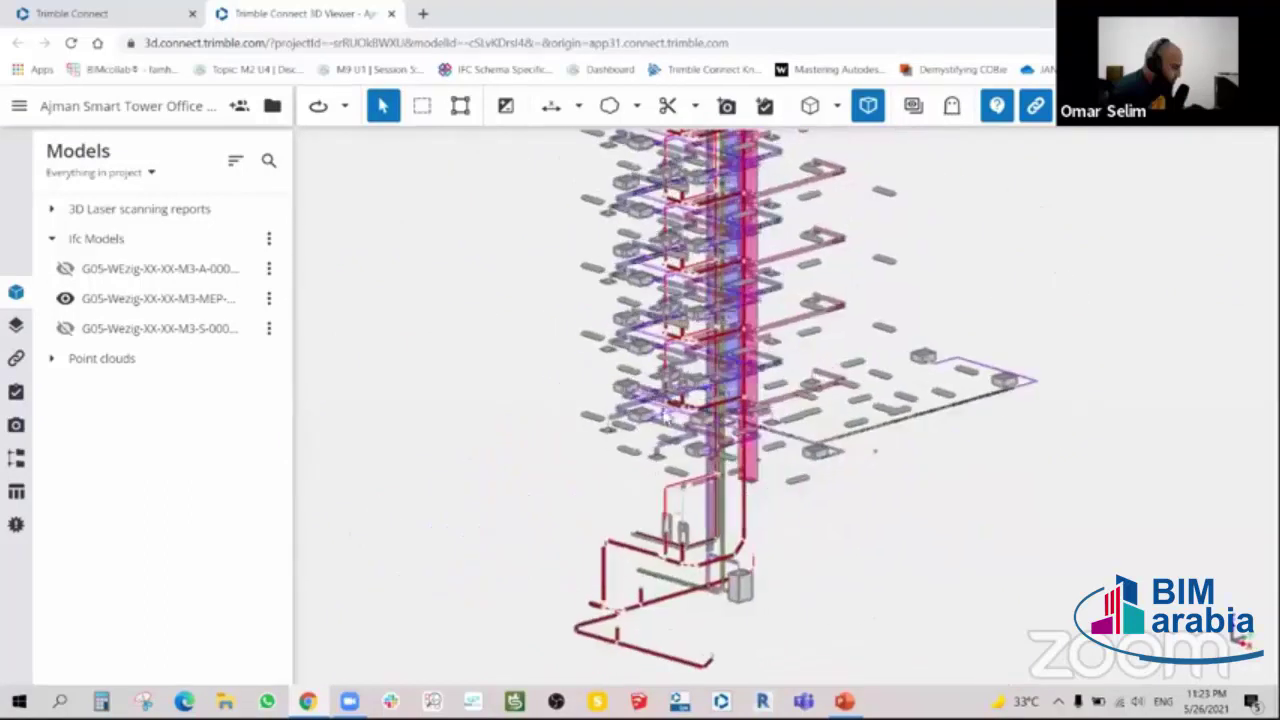
scroll(640, 420, "down", 1)
scroll(657, 413, "up", 1)
scroll(657, 413, "up", 1)
scroll(690, 415, "up", 1)
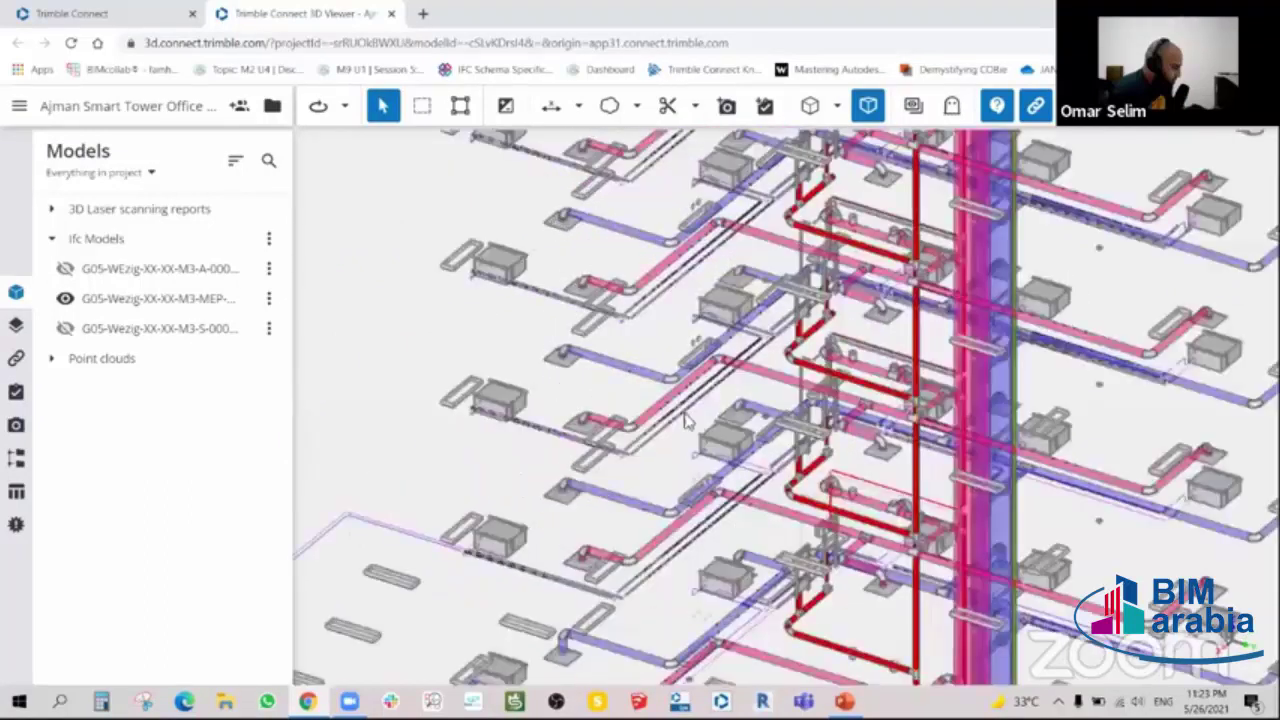
scroll(690, 420, "up", 1)
scroll(745, 450, "up", 1)
scroll(720, 300, "down", 3)
scroll(690, 268, "up", 1)
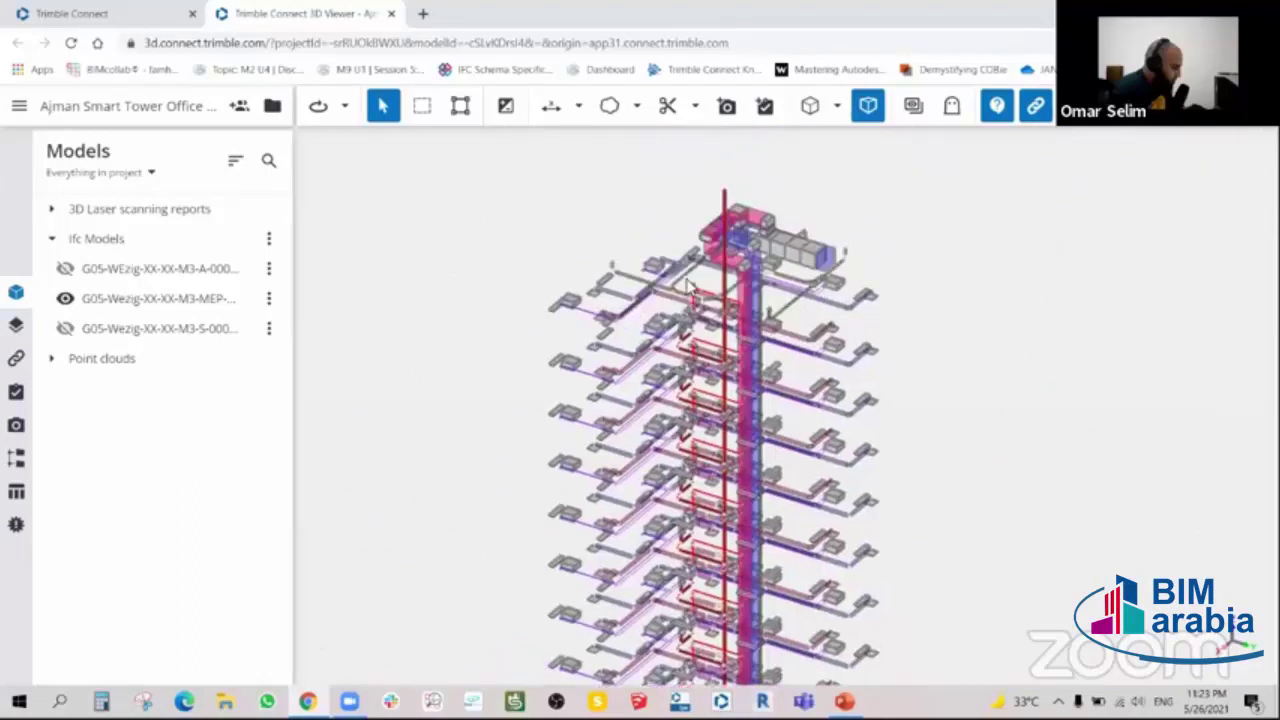
scroll(700, 268, "up", 1)
scroll(735, 265, "up", 1)
scroll(735, 265, "down", 2)
scroll(738, 268, "up", 1)
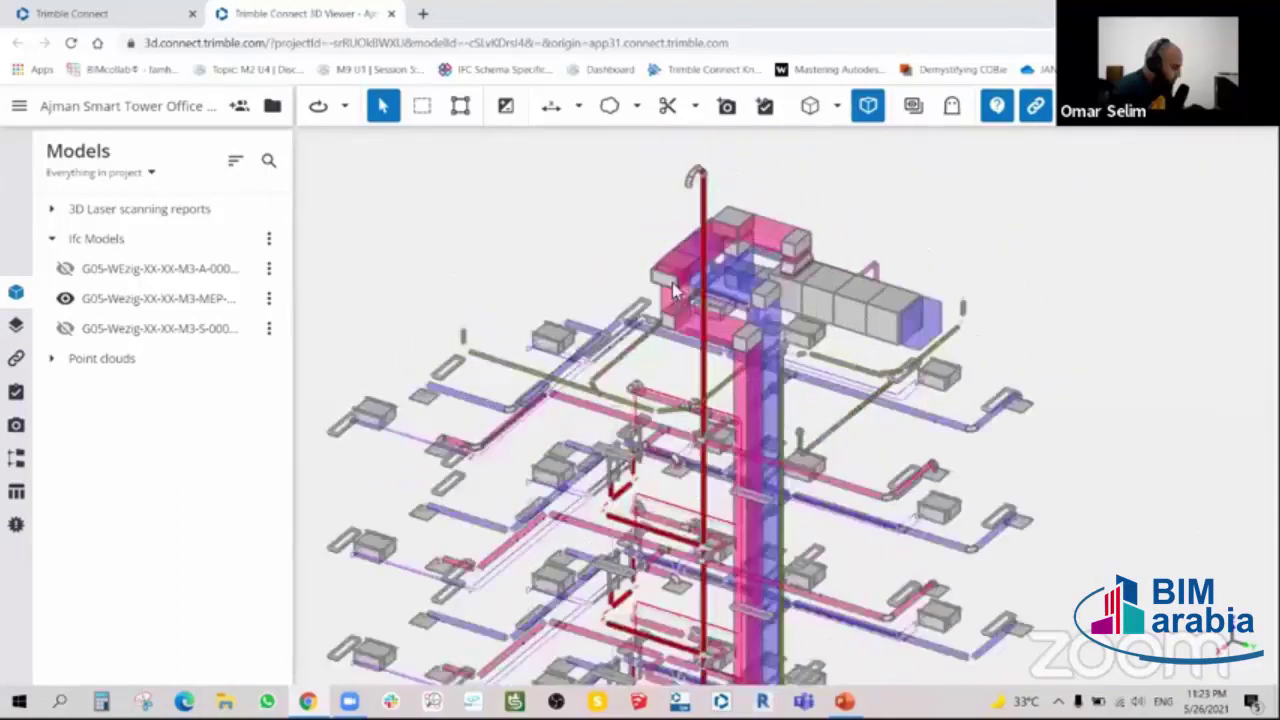
scroll(760, 290, "up", 1)
scroll(783, 315, "up", 1)
scroll(783, 315, "down", 2)
scroll(760, 320, "down", 1)
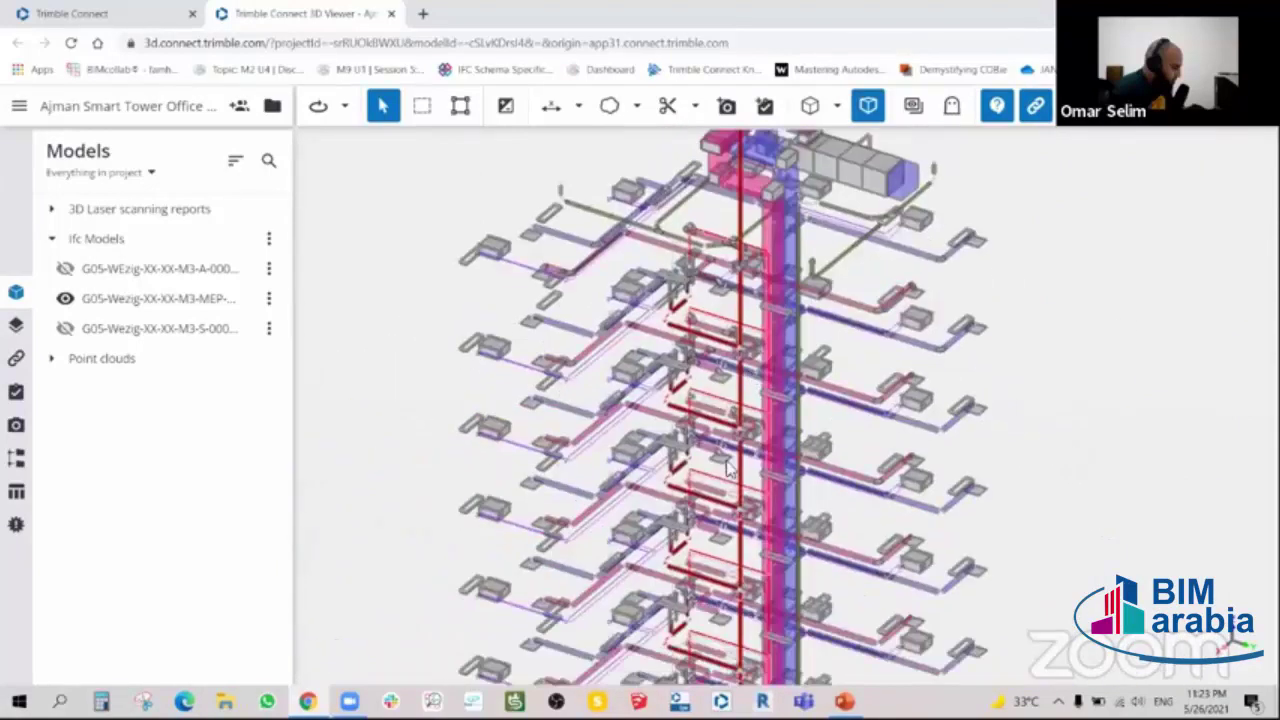
scroll(730, 325, "down", 1)
scroll(701, 332, "down", 1)
scroll(742, 373, "down", 1)
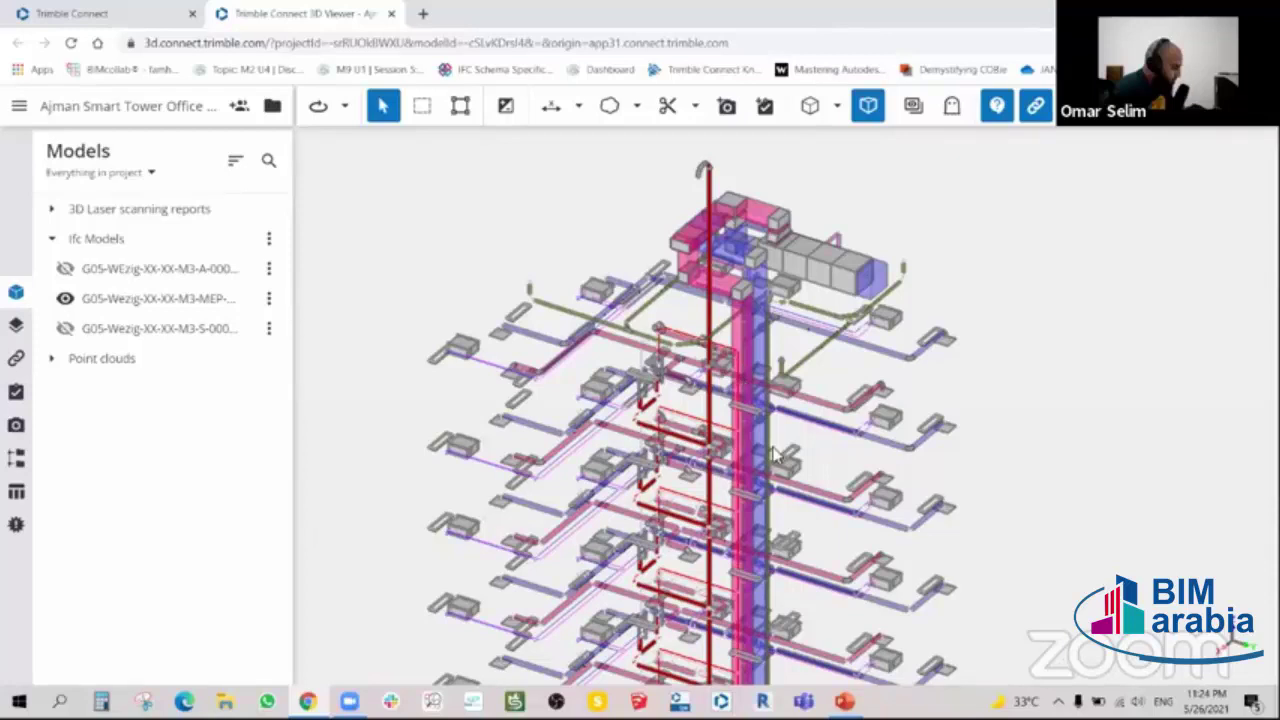
- Orbit and zoom around the MEP tower to inspect its risers
scroll(776, 455, "down", 1)
scroll(760, 440, "down", 1)
scroll(740, 430, "down", 2)
scroll(716, 418, "down", 1)
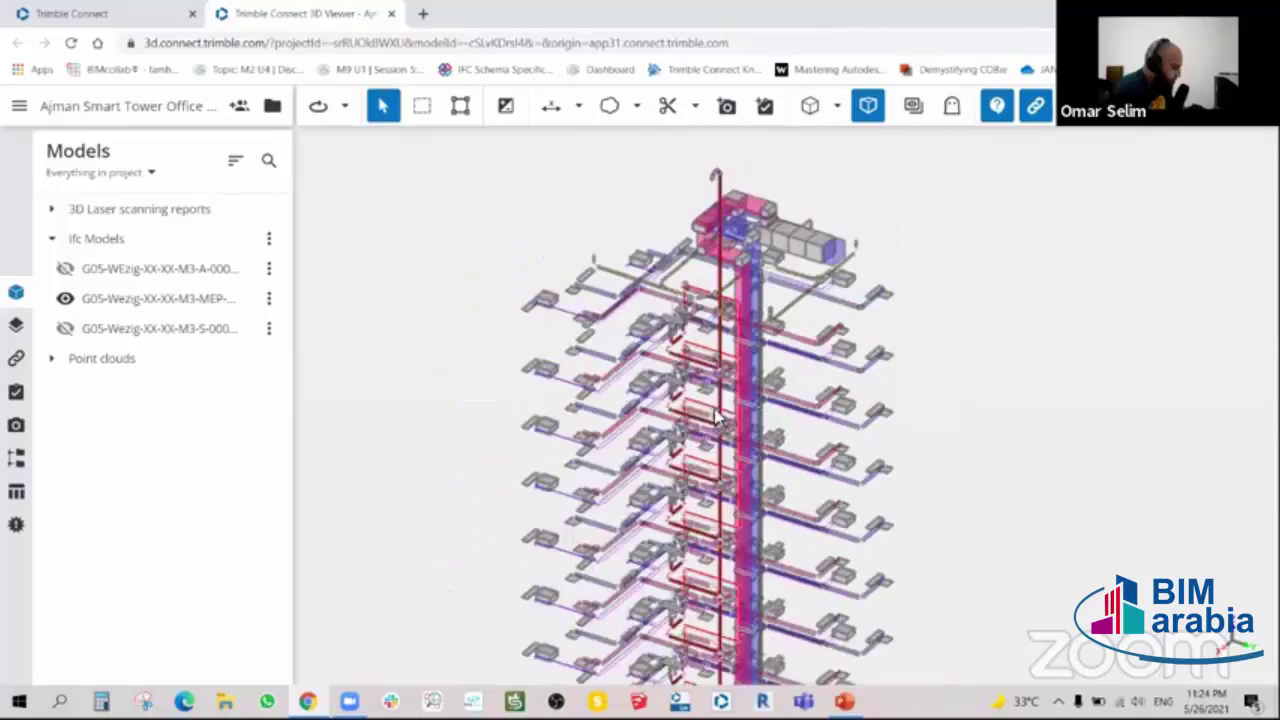
mouse_move(716, 418)
left_mouse_down()
mouse_move(730, 424)
mouse_move(730, 396)
mouse_move(752, 428)
mouse_move(697, 348)
left_mouse_up()
scroll(752, 428, "up", 3)
scroll(745, 420, "down", 3)
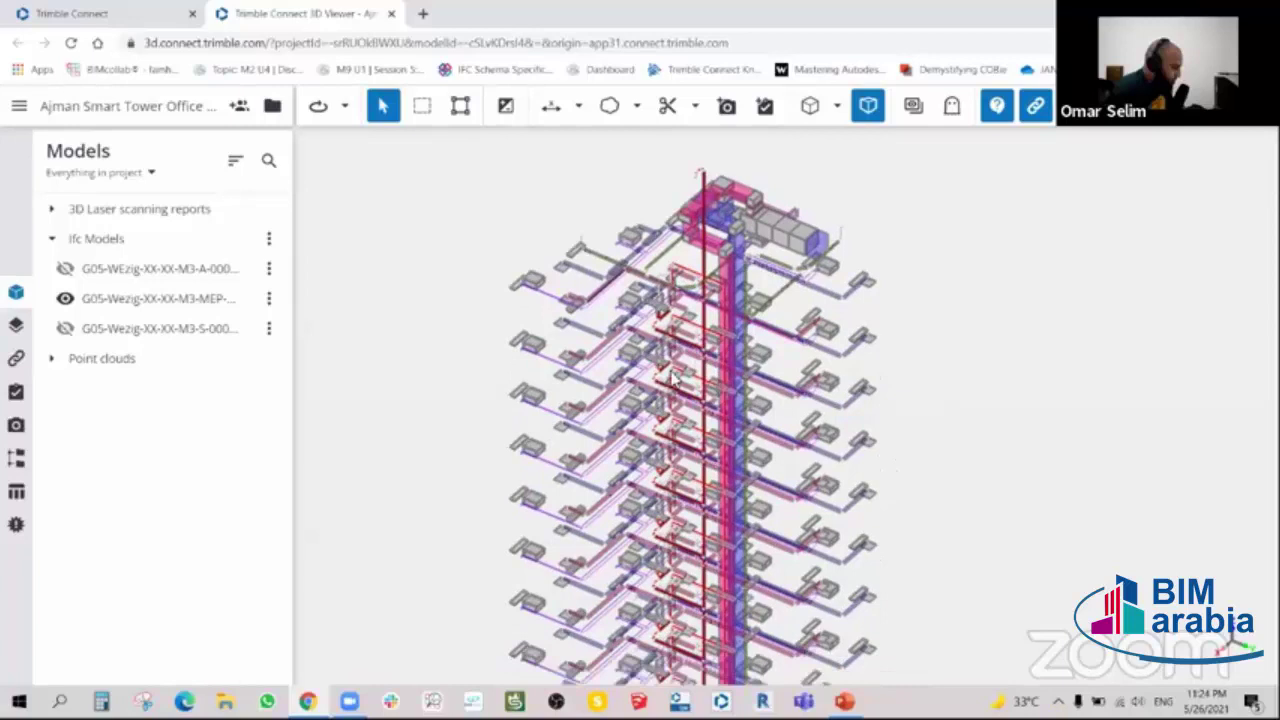
scroll(468, 385, "down", 2)
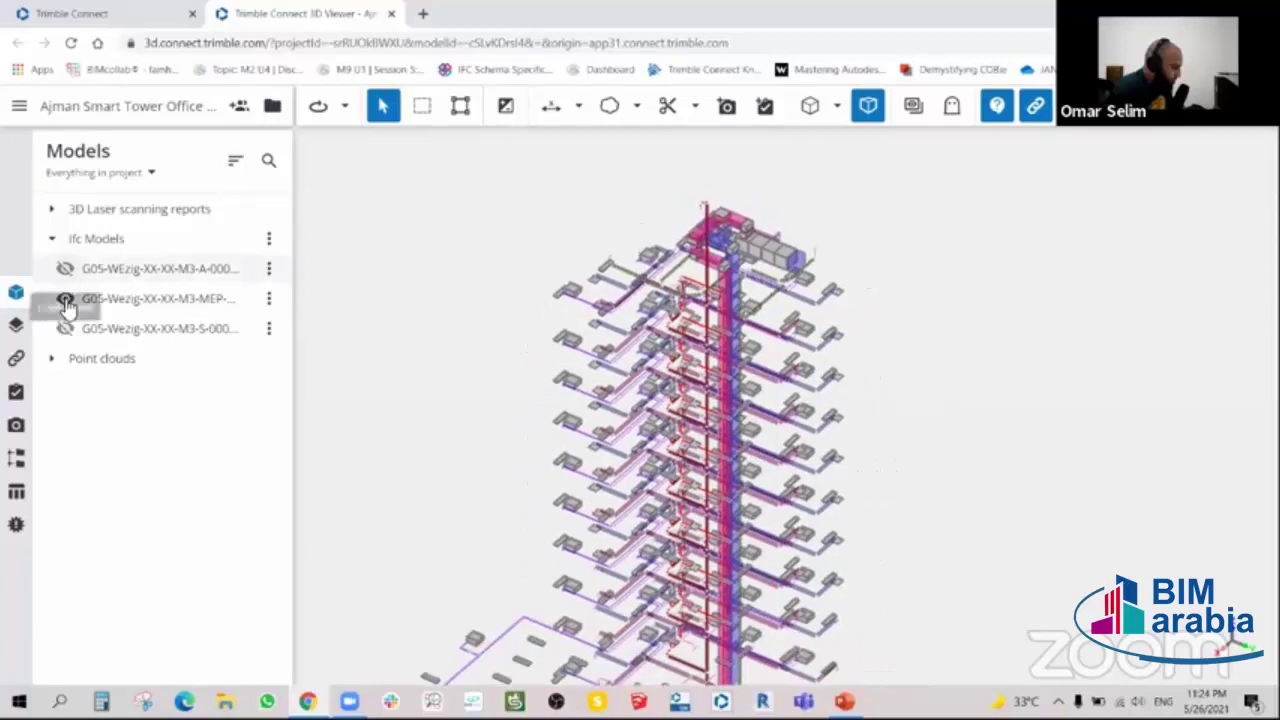
- Swap the MEP model for the structural model and orbit to a higher angle
left_click(64, 298)
left_click(64, 328)
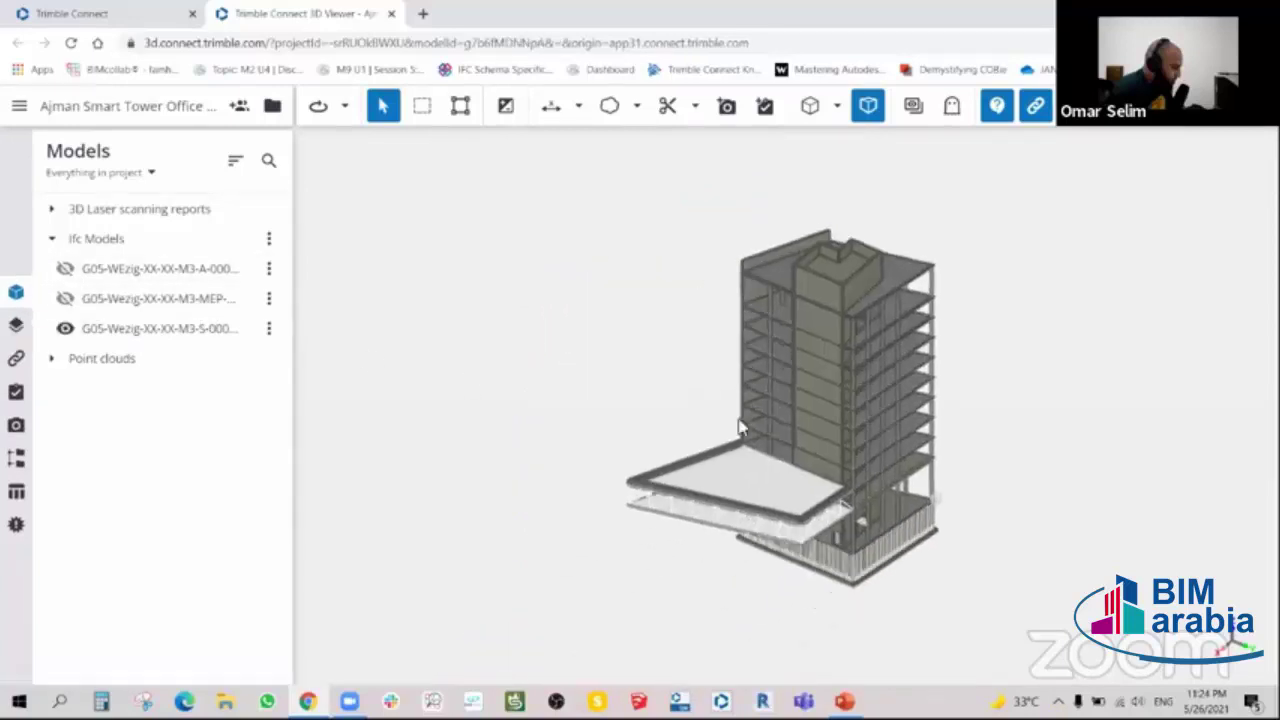
mouse_move(646, 420)
left_mouse_down()
mouse_move(700, 347)
mouse_move(703, 397)
mouse_move(671, 349)
mouse_move(657, 371)
left_mouse_up()
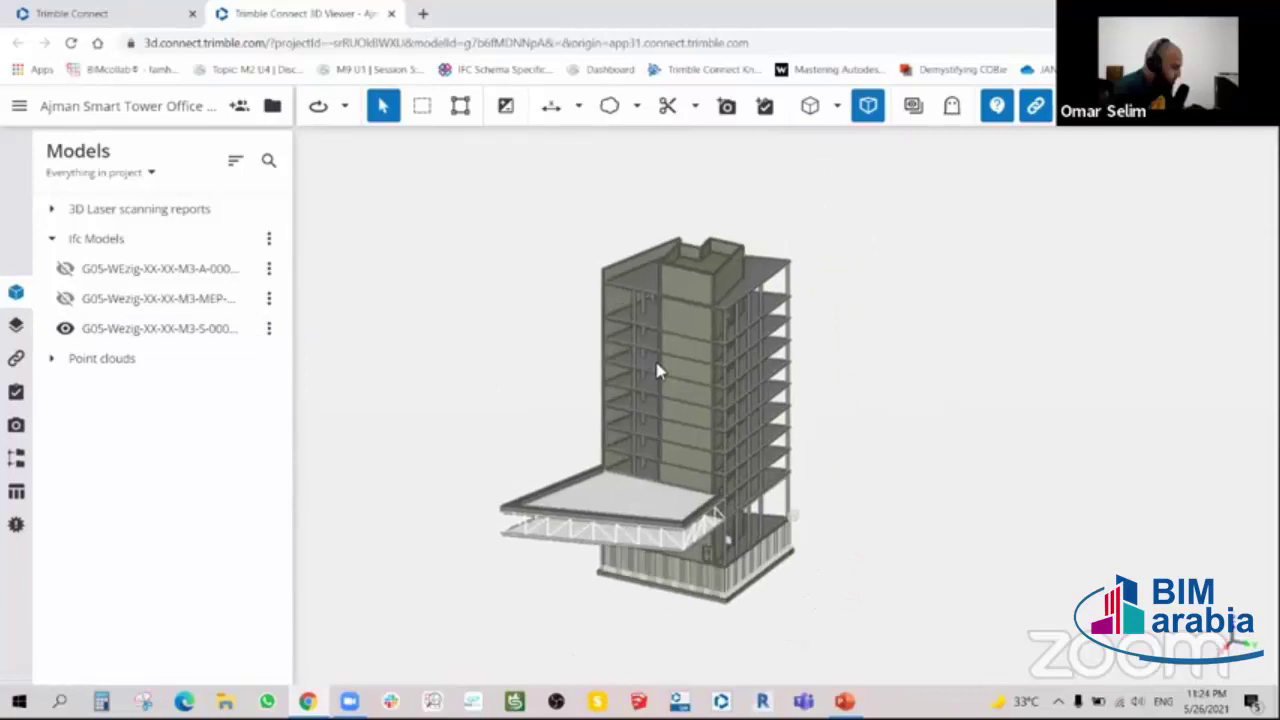
scroll(614, 385, "up", 2)
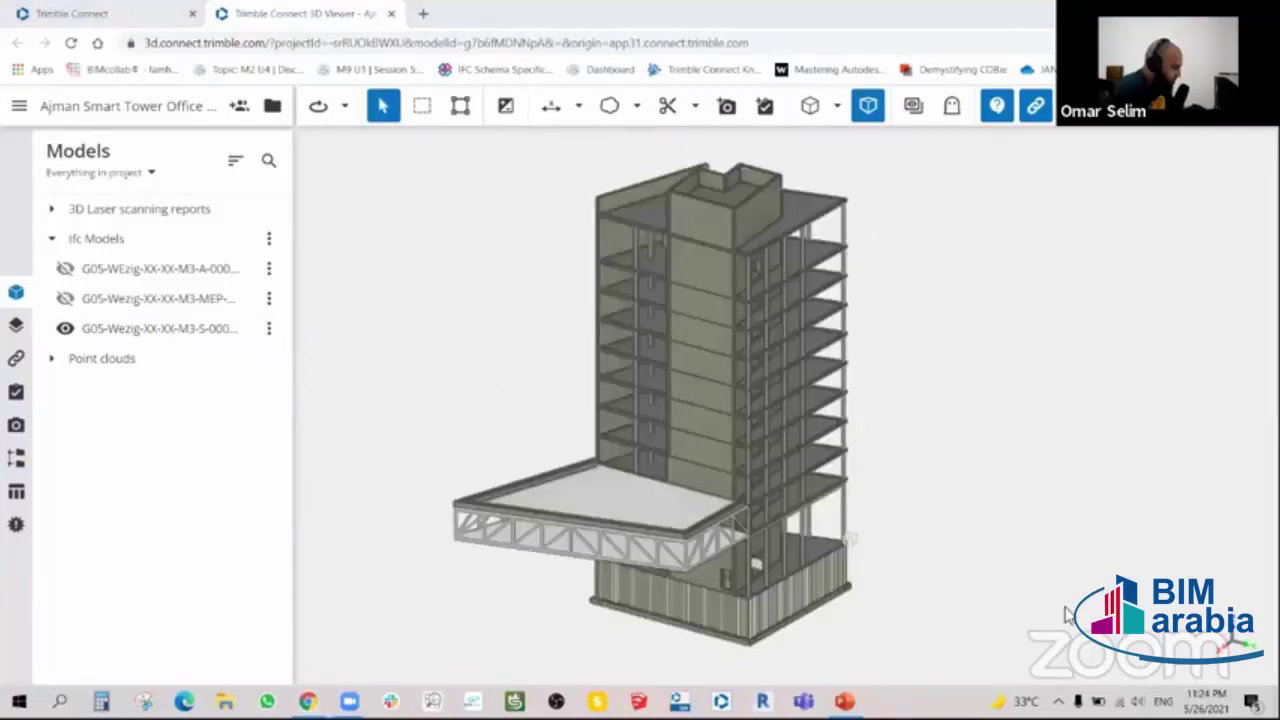
mouse_move(1068, 614)
left_mouse_down()
mouse_move(926, 446)
mouse_move(957, 460)
mouse_move(936, 461)
left_mouse_up()
middle_click_drag(936, 461, 916, 461)
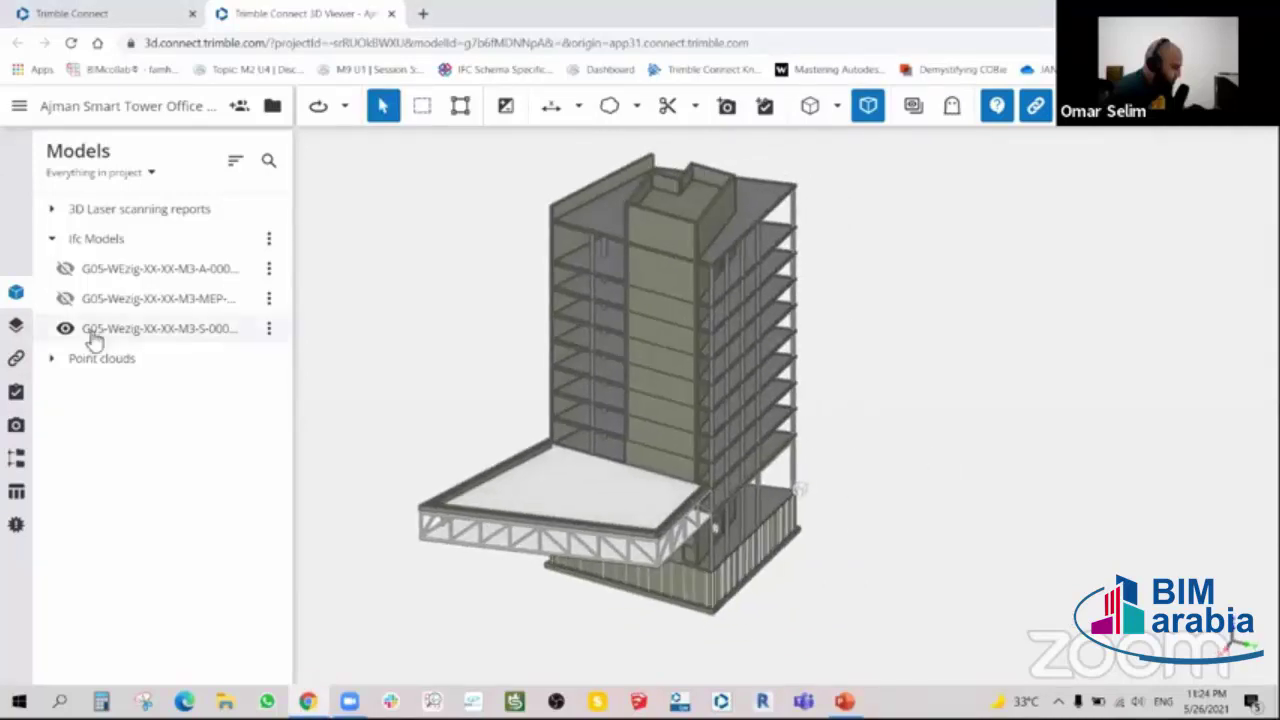
- Zoom in on the structural tower, then hide it to empty the viewer
scroll(810, 512, "up", 2)
scroll(835, 502, "up", 3)
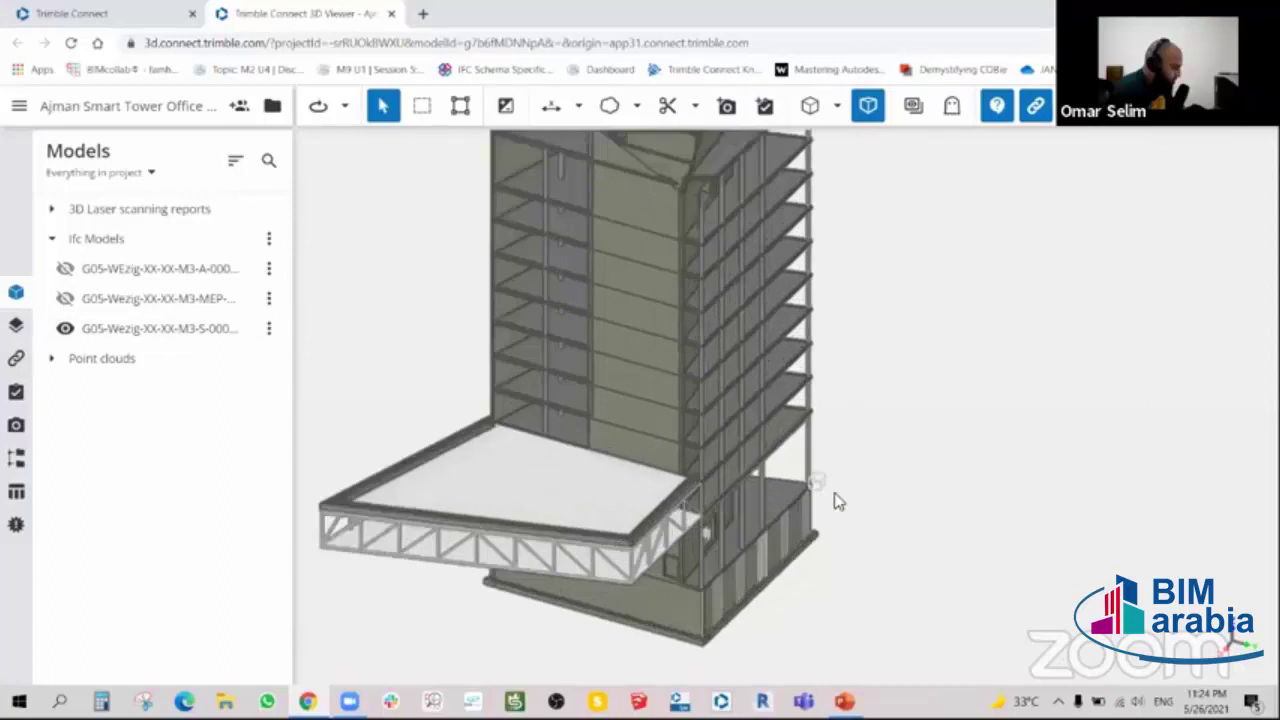
scroll(795, 475, "up", 3)
scroll(782, 462, "up", 2)
scroll(780, 458, "down", 3)
scroll(778, 462, "down", 2)
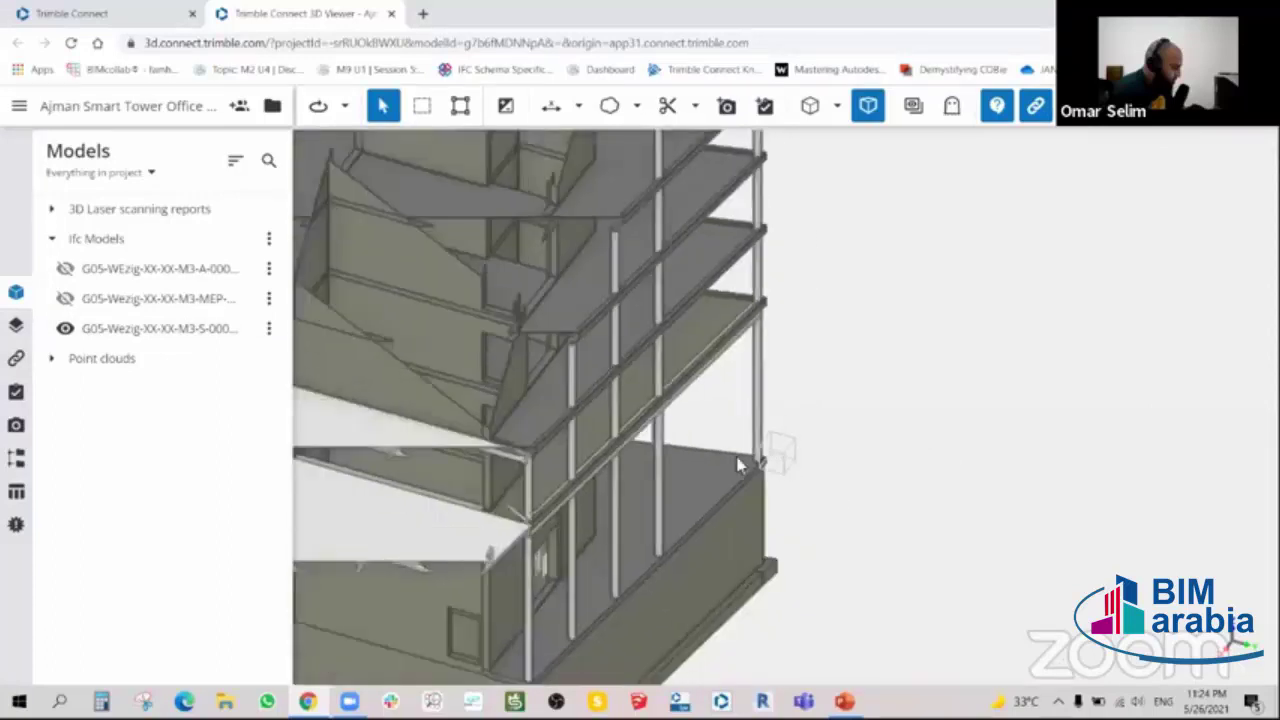
scroll(780, 478, "down", 3)
left_click(65, 328)
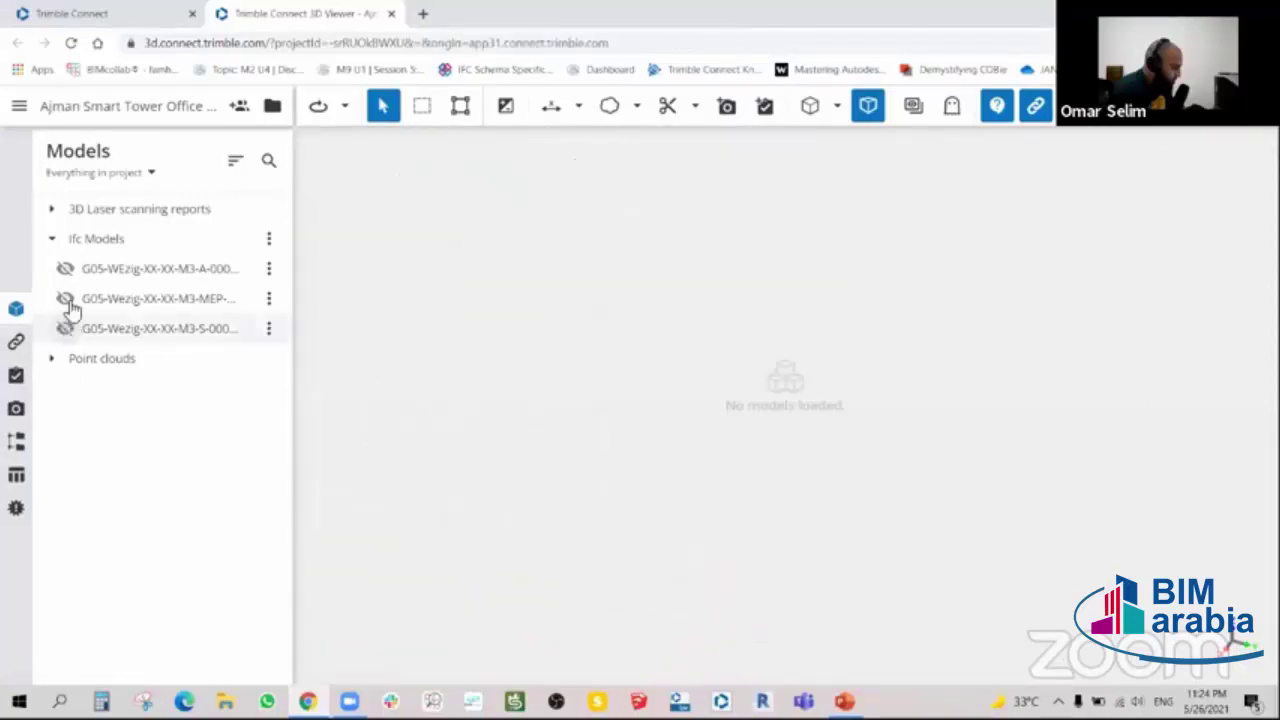
- Turn the MEP and architectural models back on and orbit the combined tower
left_click(65, 298)
left_click(66, 266)
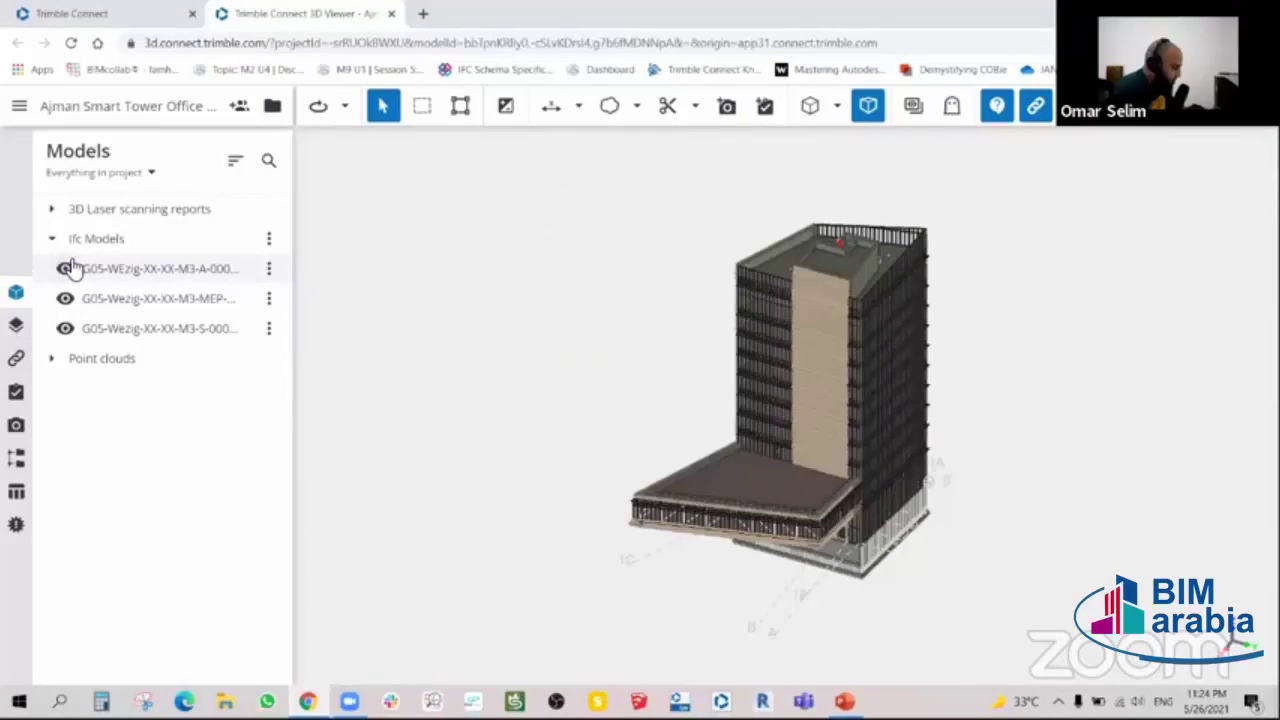
left_click_drag(822, 390, 584, 337)
scroll(814, 340, "up", 3)
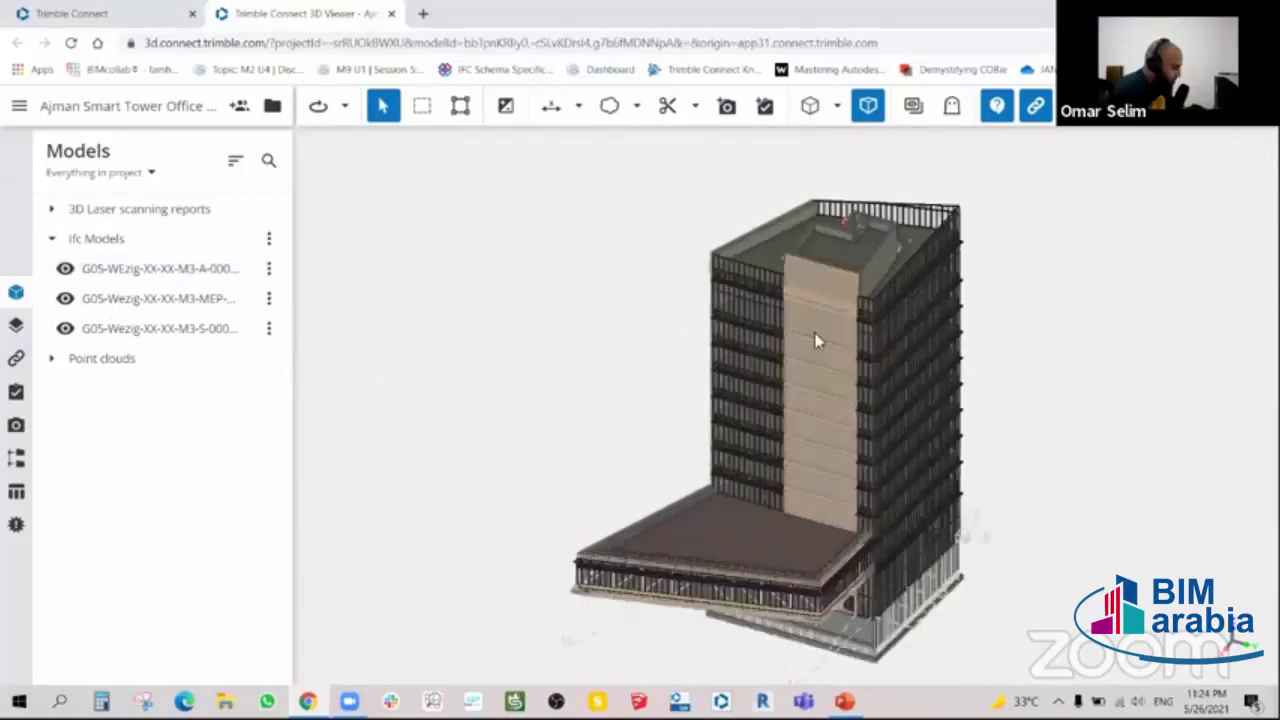
scroll(914, 274, "up", 3)
mouse_move(914, 274)
left_mouse_down()
mouse_move(690, 327)
mouse_move(863, 394)
mouse_move(689, 374)
left_mouse_up()
left_click_drag(784, 455, 863, 466)
- Zoom and orbit up to inspect the federated tower's roof
scroll(870, 480, "up", 2)
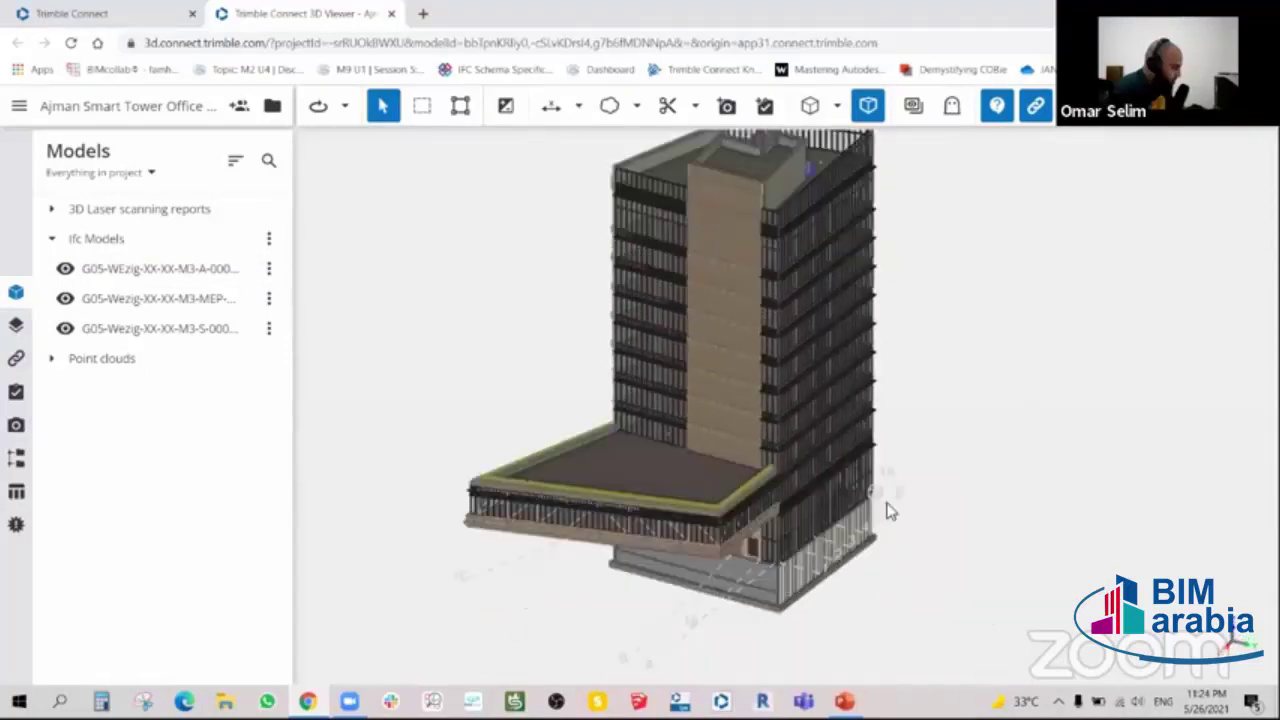
scroll(886, 508, "up", 2)
scroll(860, 500, "up", 3)
scroll(841, 496, "up", 2)
scroll(751, 428, "down", 3)
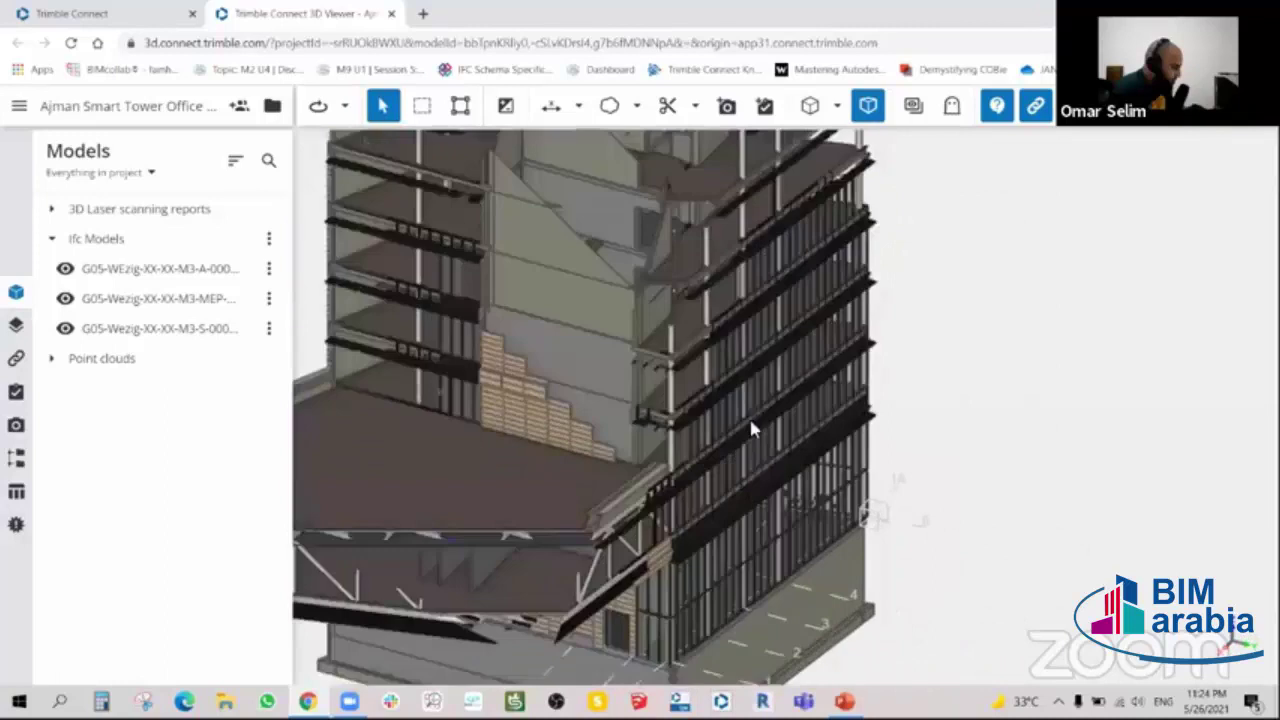
scroll(774, 453, "down", 3)
scroll(760, 460, "down", 2)
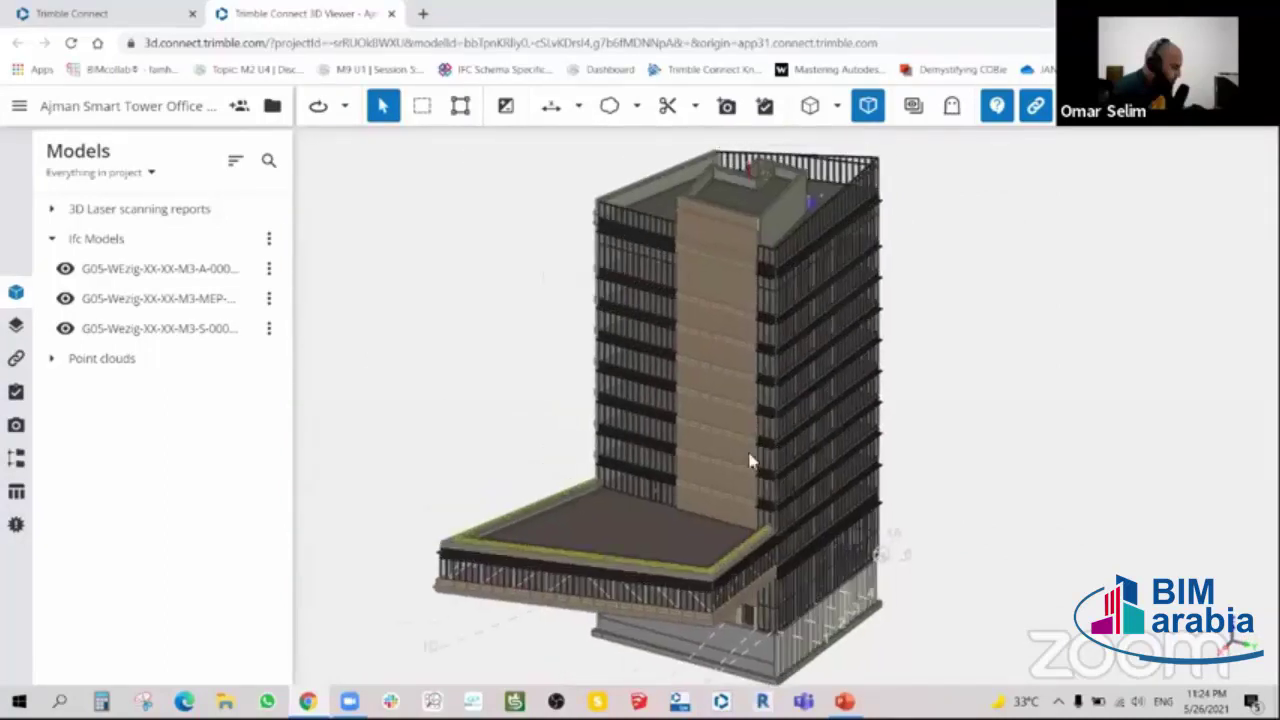
scroll(751, 457, "down", 2)
mouse_move(732, 422)
left_mouse_down()
mouse_move(697, 432)
mouse_move(794, 337)
mouse_move(694, 354)
mouse_move(766, 383)
mouse_move(717, 407)
mouse_move(723, 346)
mouse_move(717, 357)
mouse_move(763, 363)
left_mouse_up()
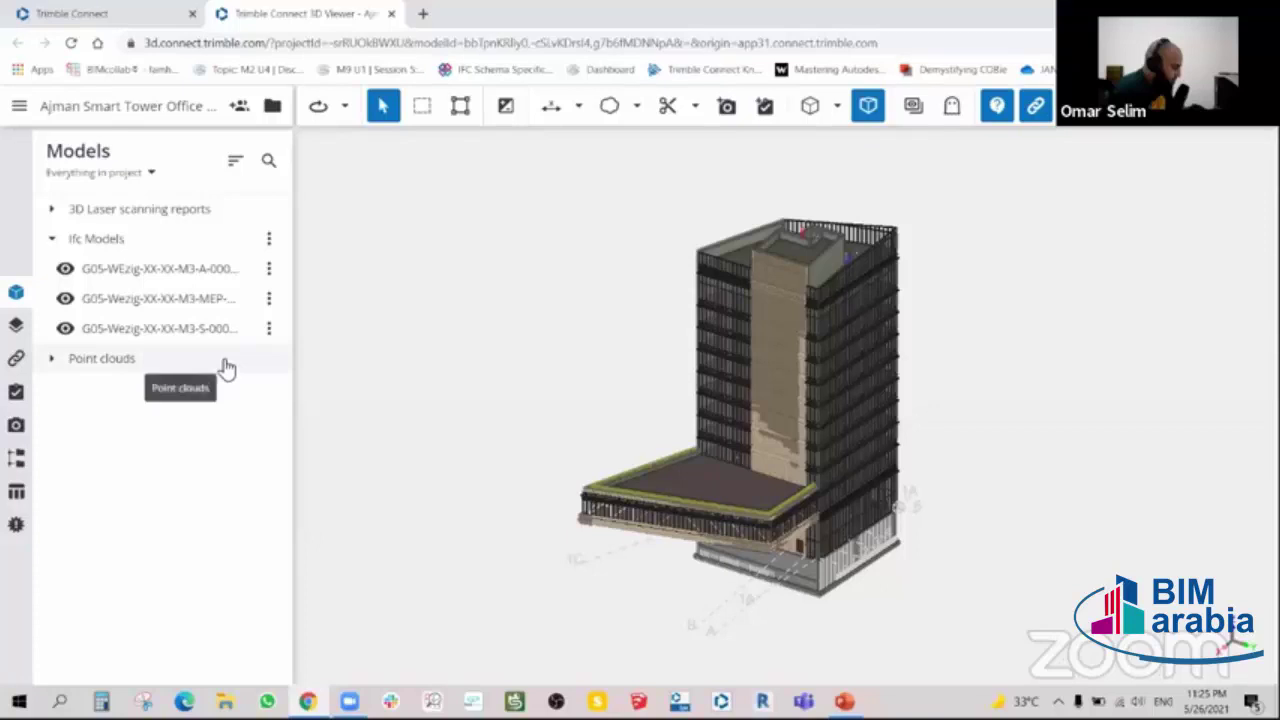
- Set the S-000 structural model's elevation to 10000 mm in its Position settings
left_click(269, 330)
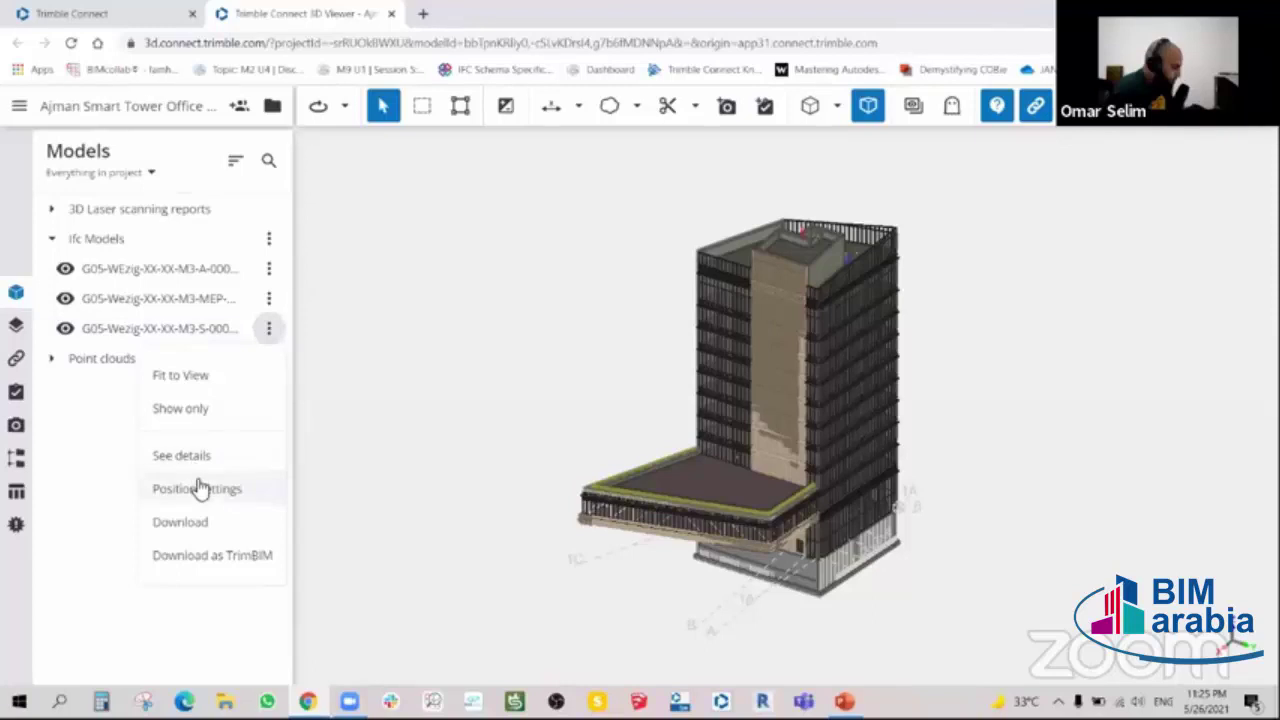
left_click(240, 488)
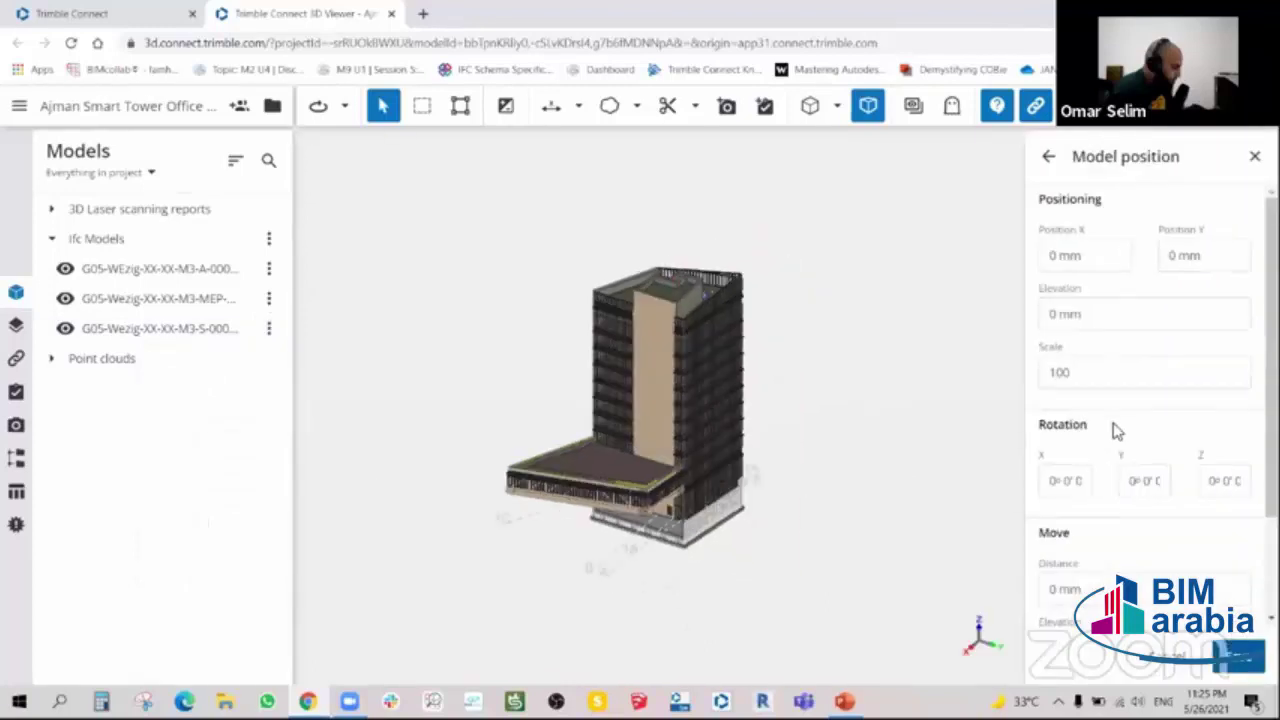
left_click(1068, 310)
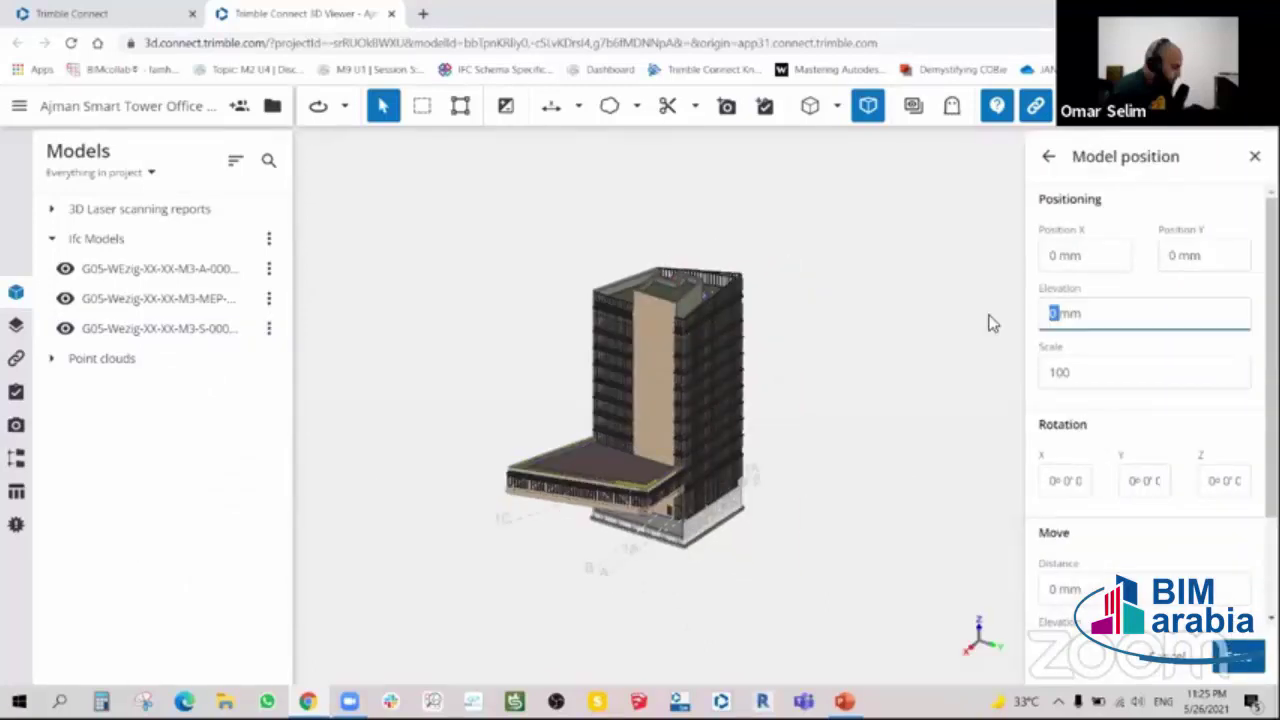
type("1000")
left_click(1236, 660)
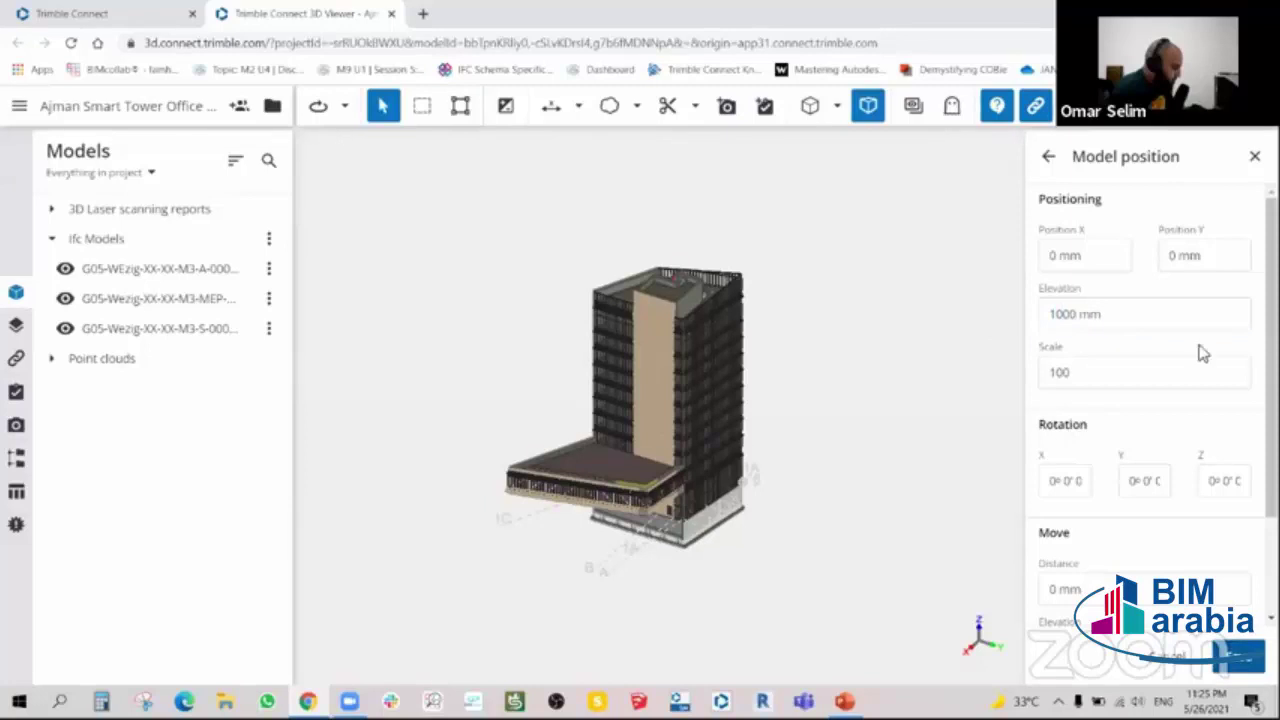
left_click(1078, 313)
type("0")
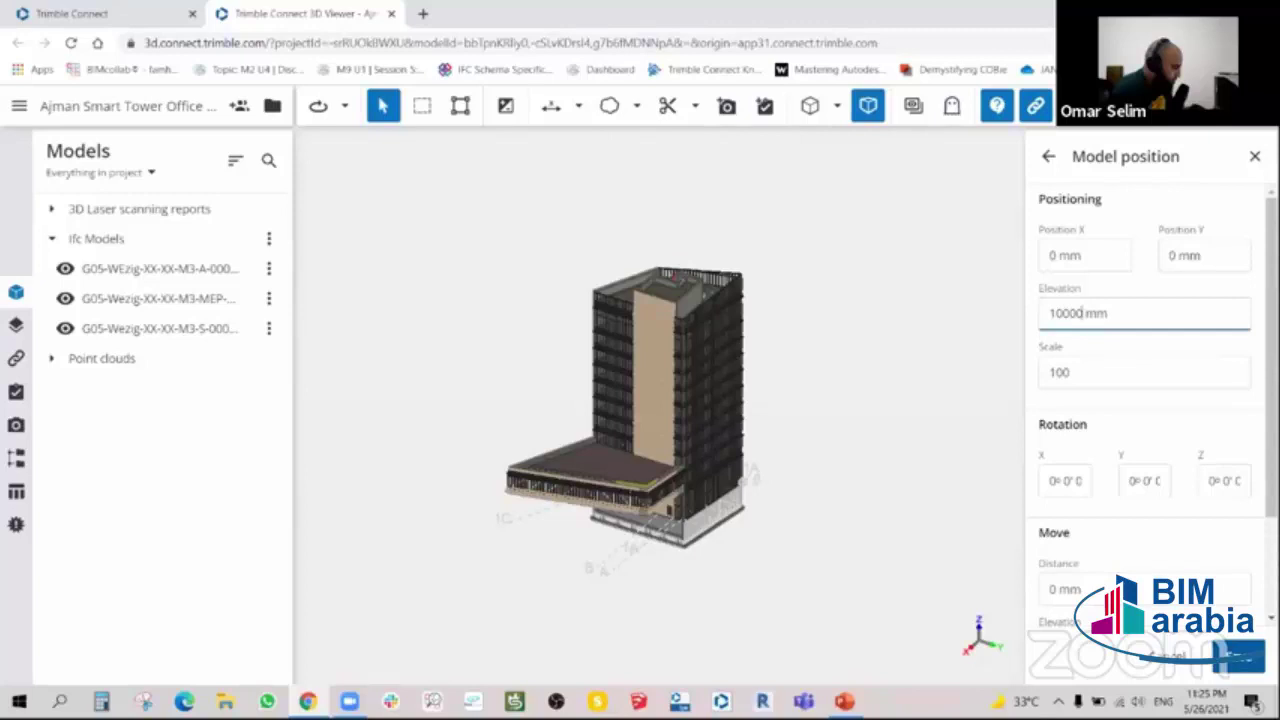
left_click(1238, 657)
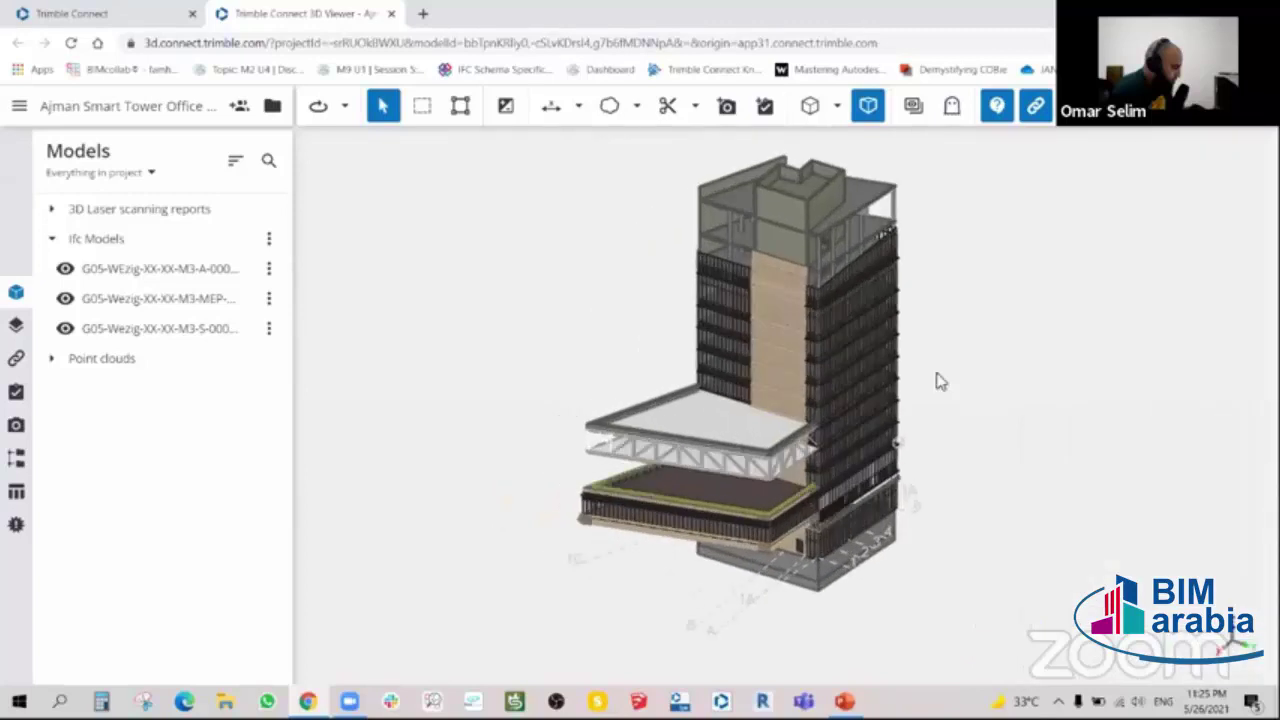
- Zoom and orbit to view the raised structure floating above the tower
scroll(880, 360, "up", 1)
scroll(780, 300, "up", 2)
scroll(726, 295, "up", 2)
mouse_move(726, 295)
left_mouse_down()
mouse_move(676, 430)
mouse_move(694, 397)
left_mouse_up()
scroll(689, 363, "down", 1)
scroll(688, 360, "down", 2)
scroll(684, 375, "up", 1)
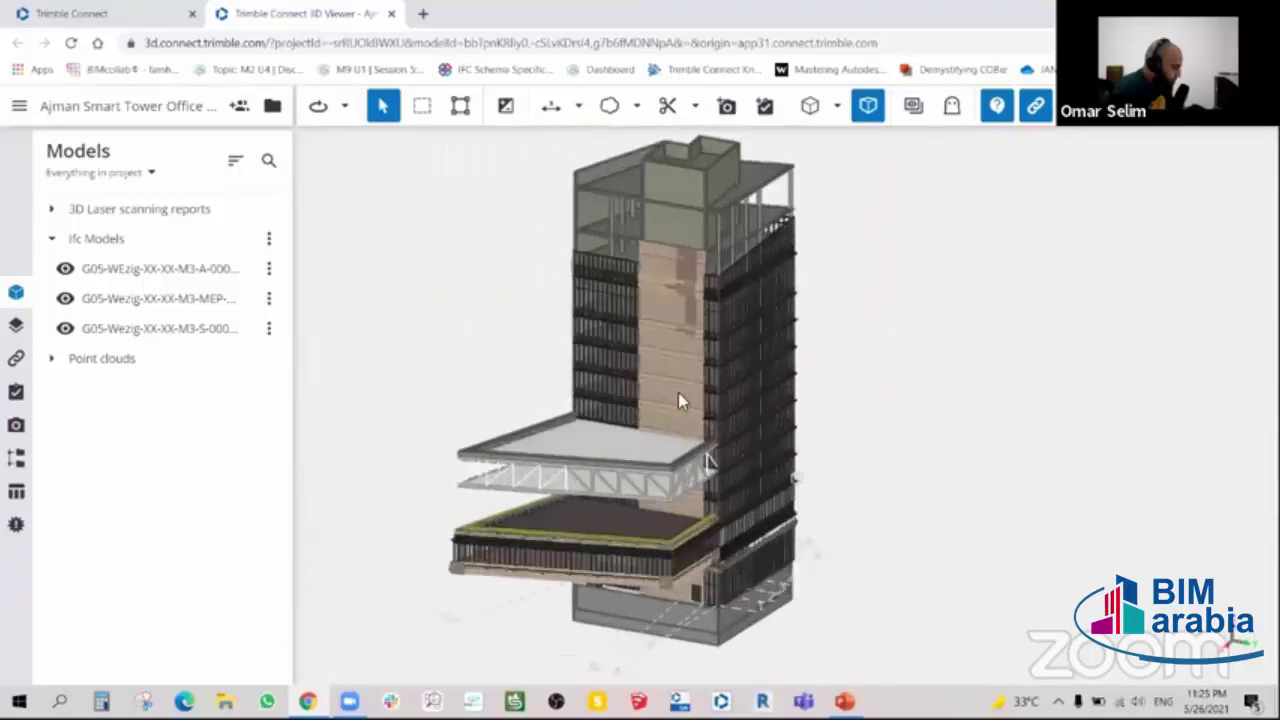
scroll(678, 392, "up", 1)
scroll(678, 392, "up", 1)
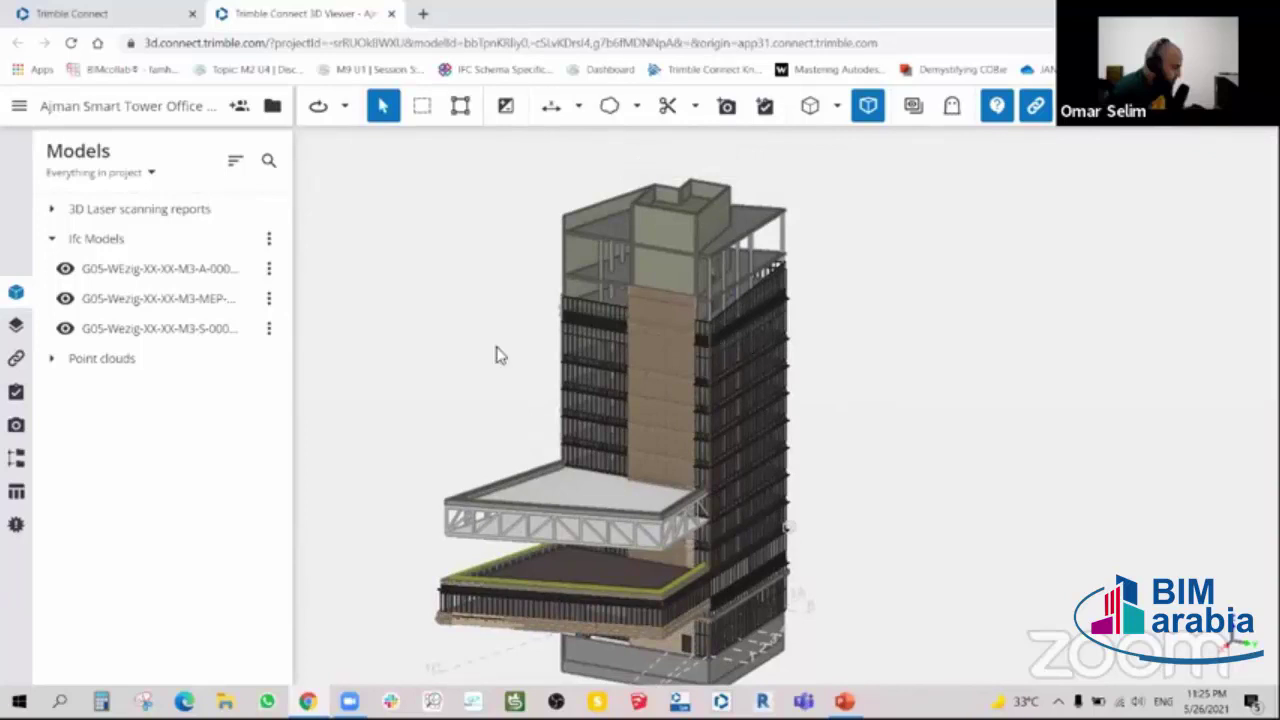
- Discard pending changes and set the structural model's elevation to -1000 mm
left_click(268, 298)
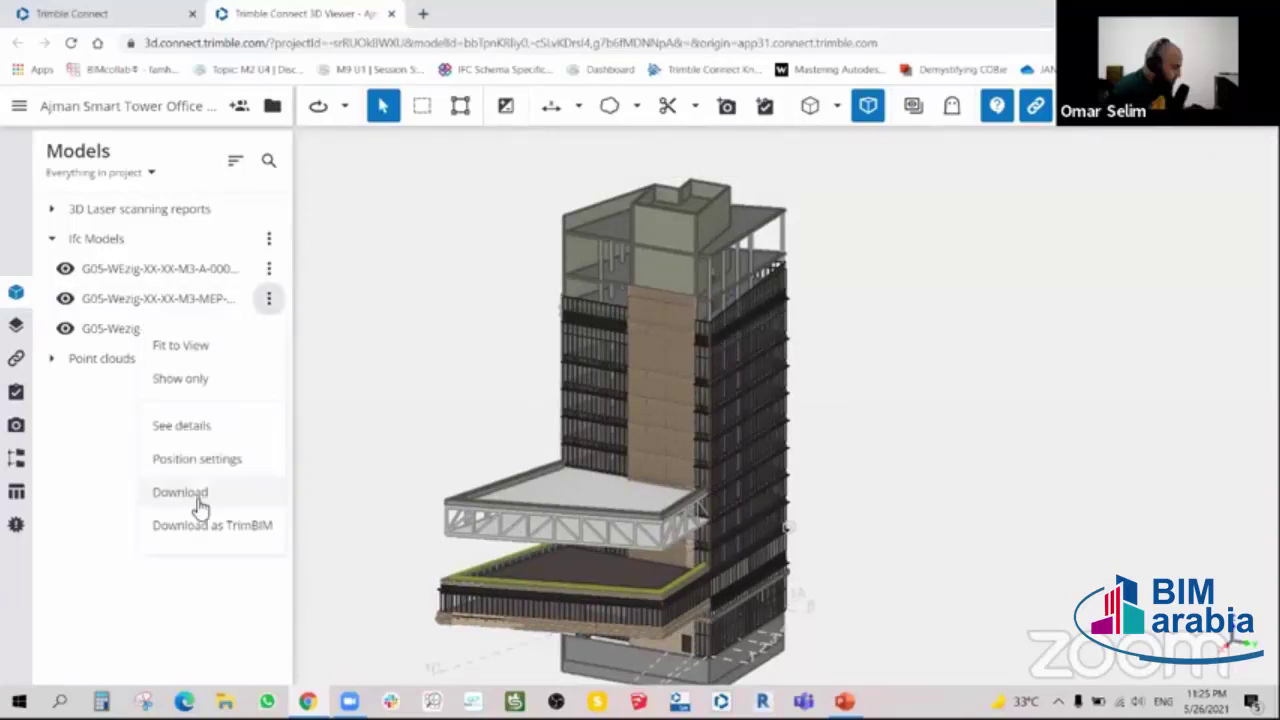
left_click(197, 458)
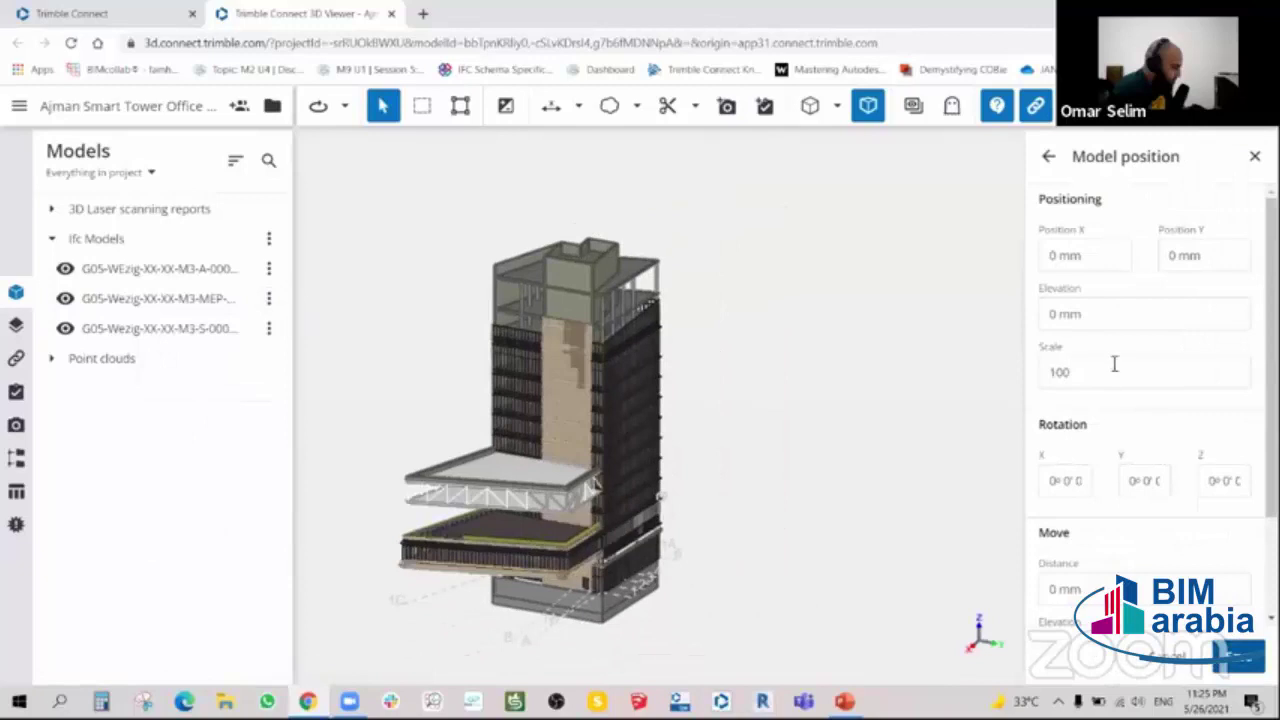
left_click(268, 328)
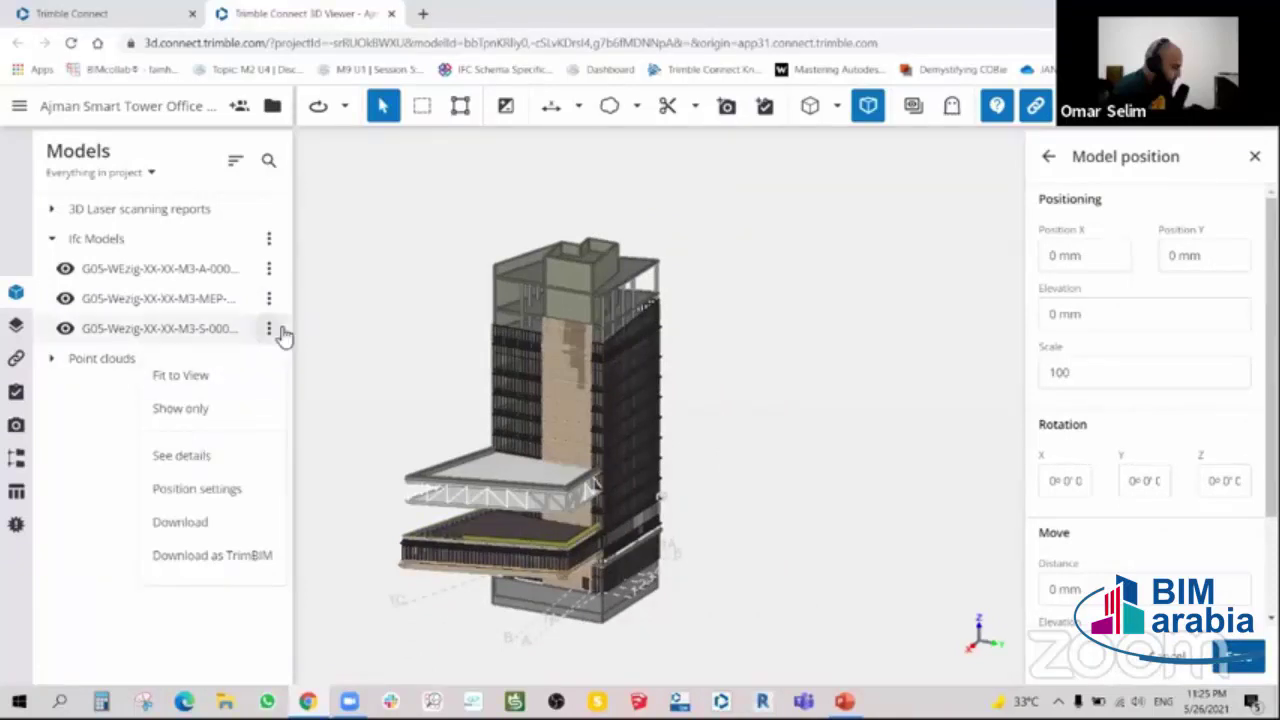
left_click(201, 497)
left_click(722, 445)
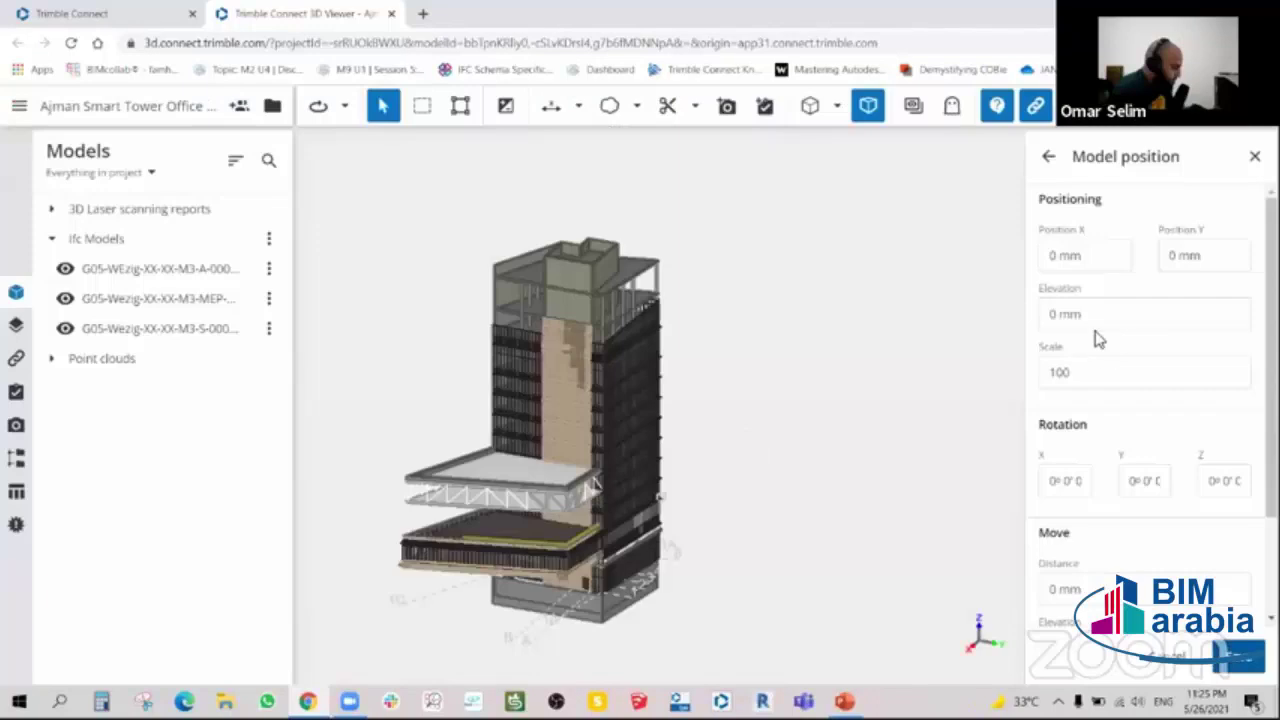
left_click(1054, 316)
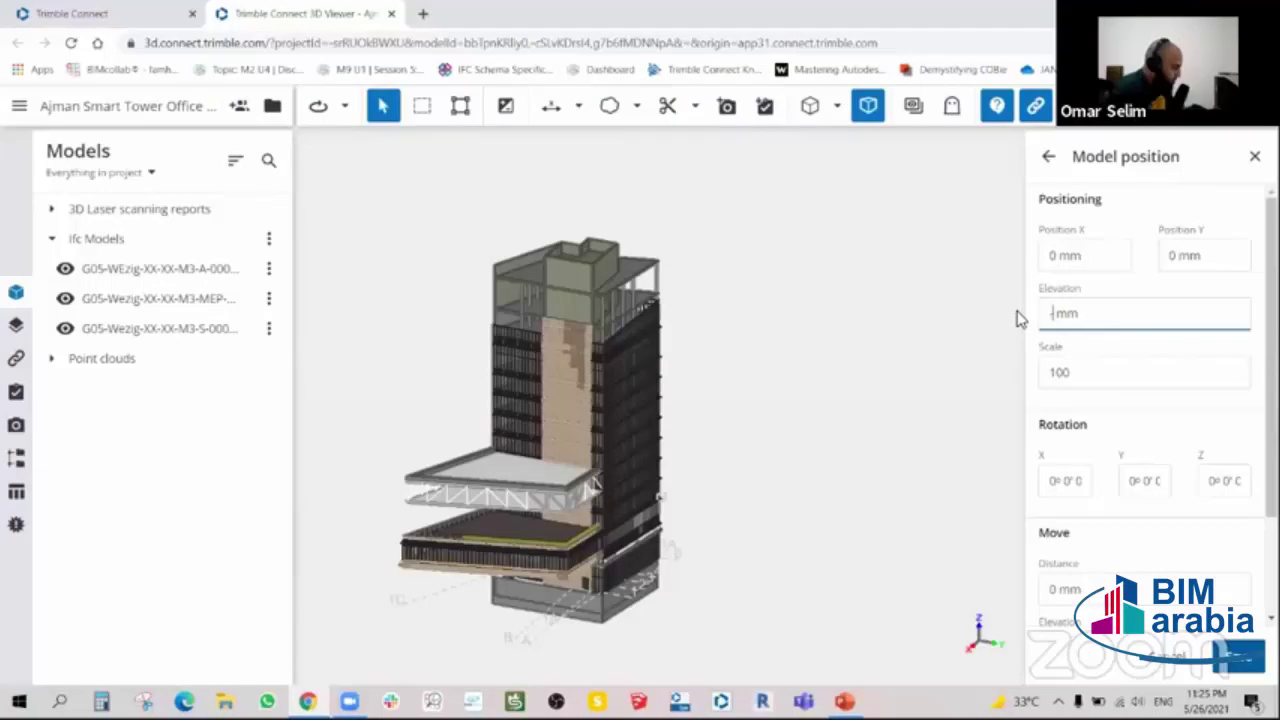
key("Return")
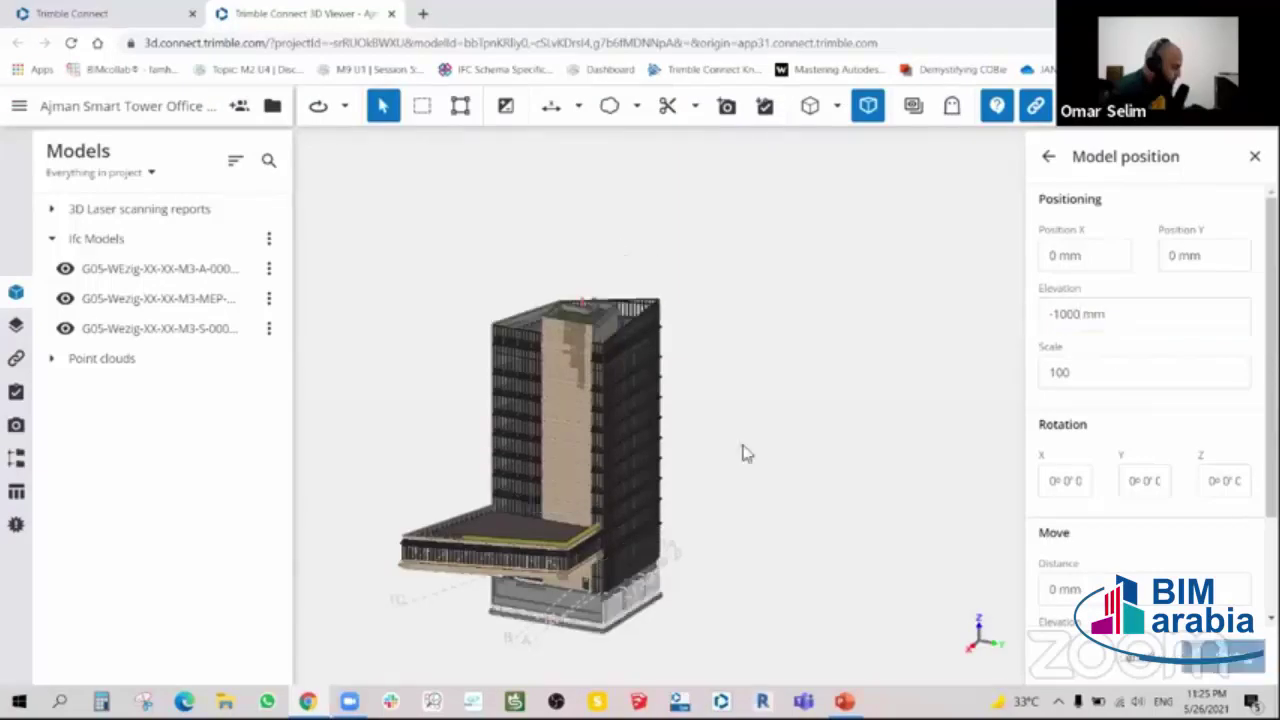
mouse_move(1058, 345)
left_mouse_down()
mouse_move(990, 321)
mouse_move(689, 334)
mouse_move(683, 371)
mouse_move(723, 360)
mouse_move(743, 335)
mouse_move(871, 369)
mouse_move(882, 347)
left_mouse_up()
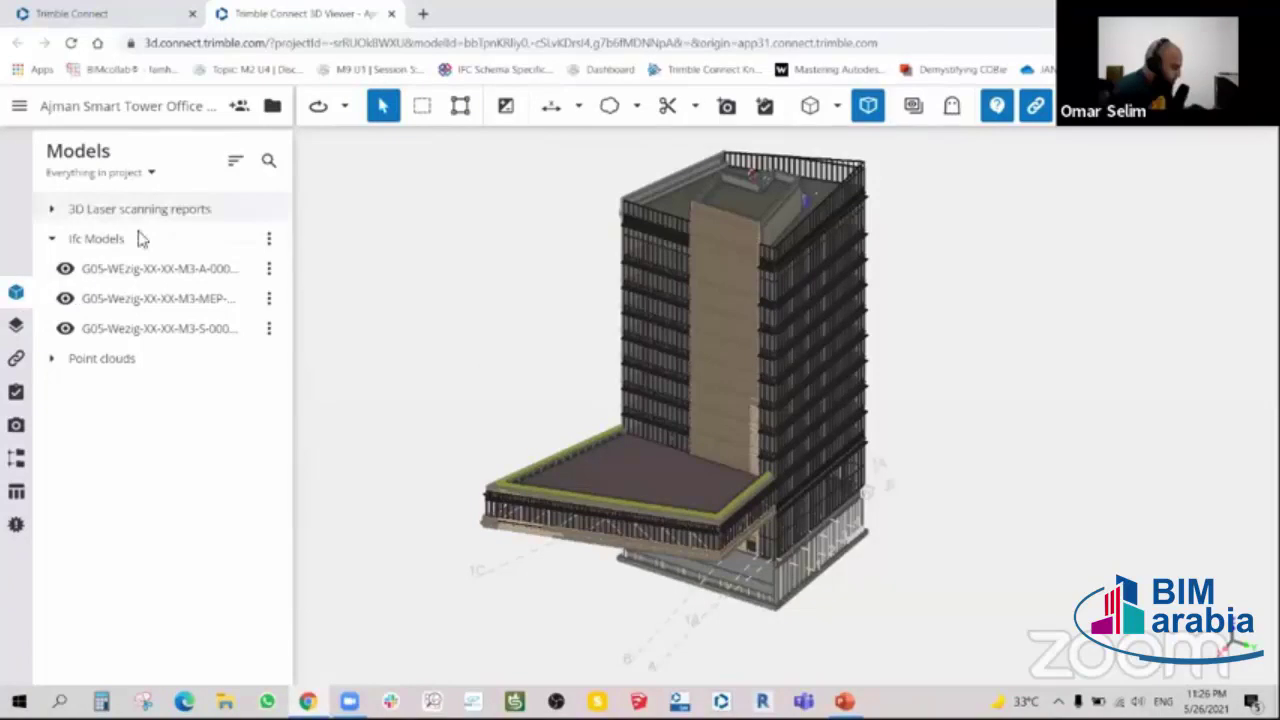
left_click(17, 326)
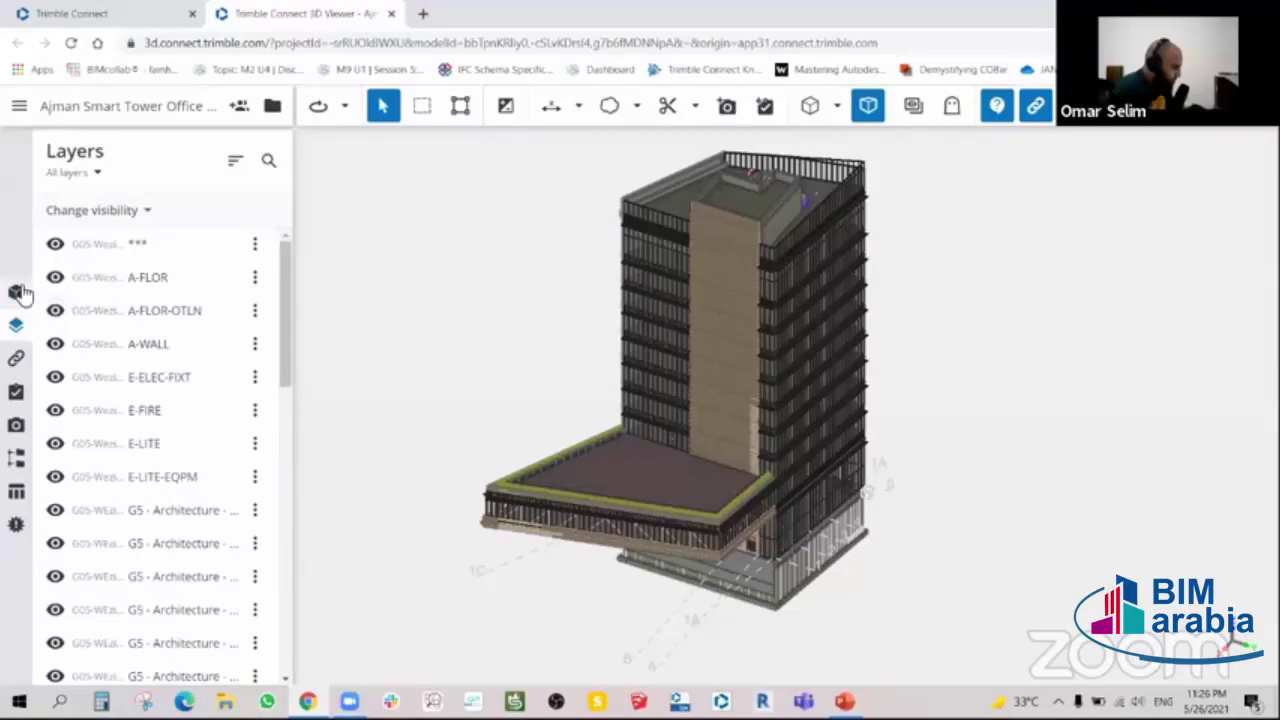
left_click(16, 292)
left_click(65, 298)
left_click(65, 330)
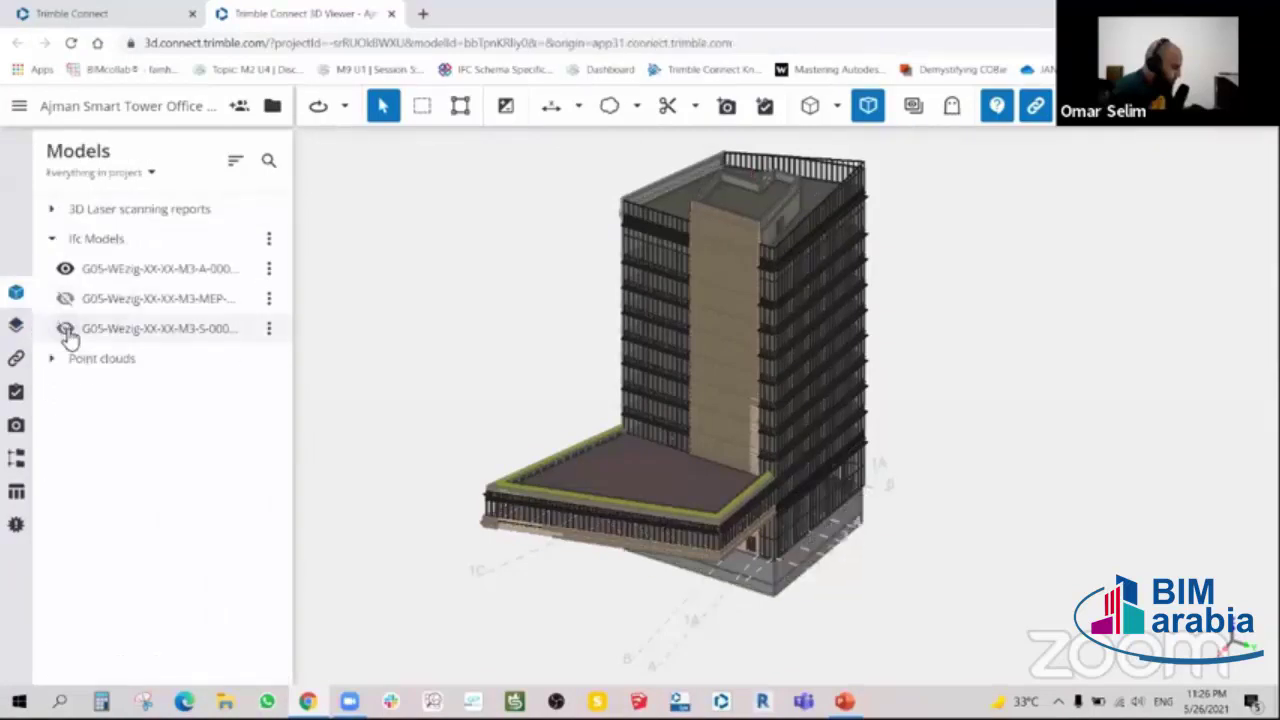
left_click(51, 238)
left_click(51, 268)
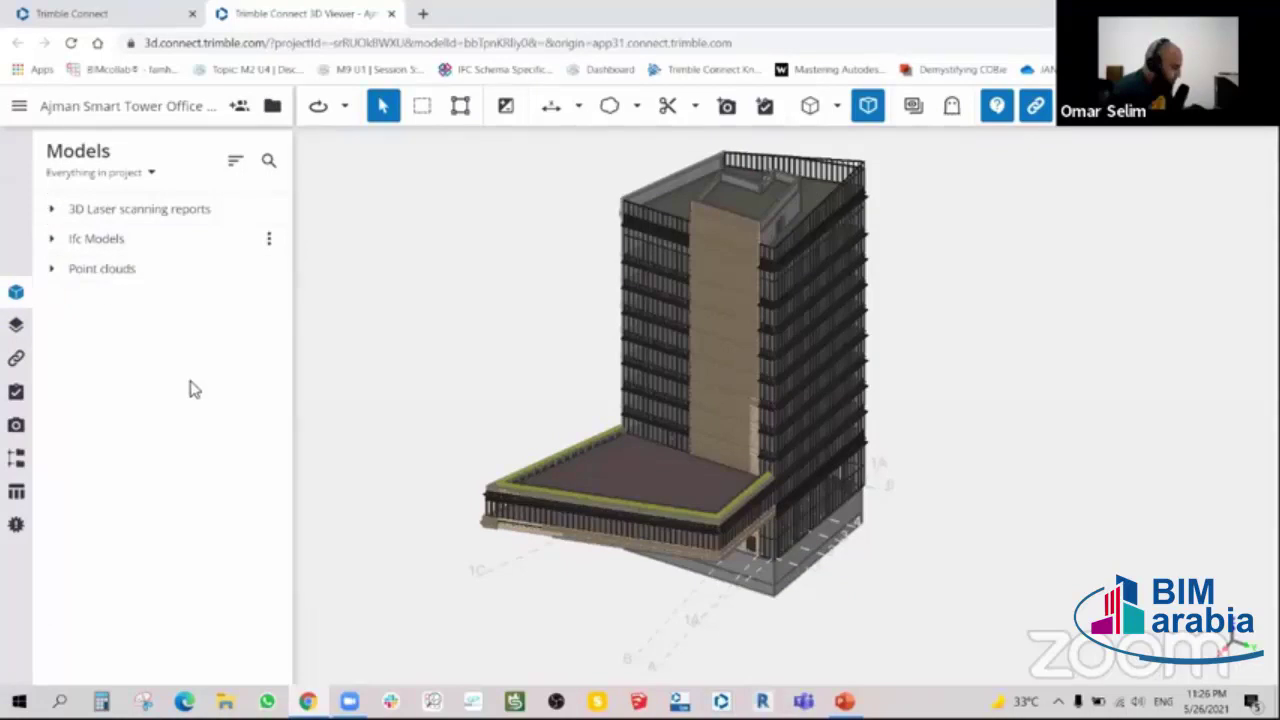
left_click(22, 326)
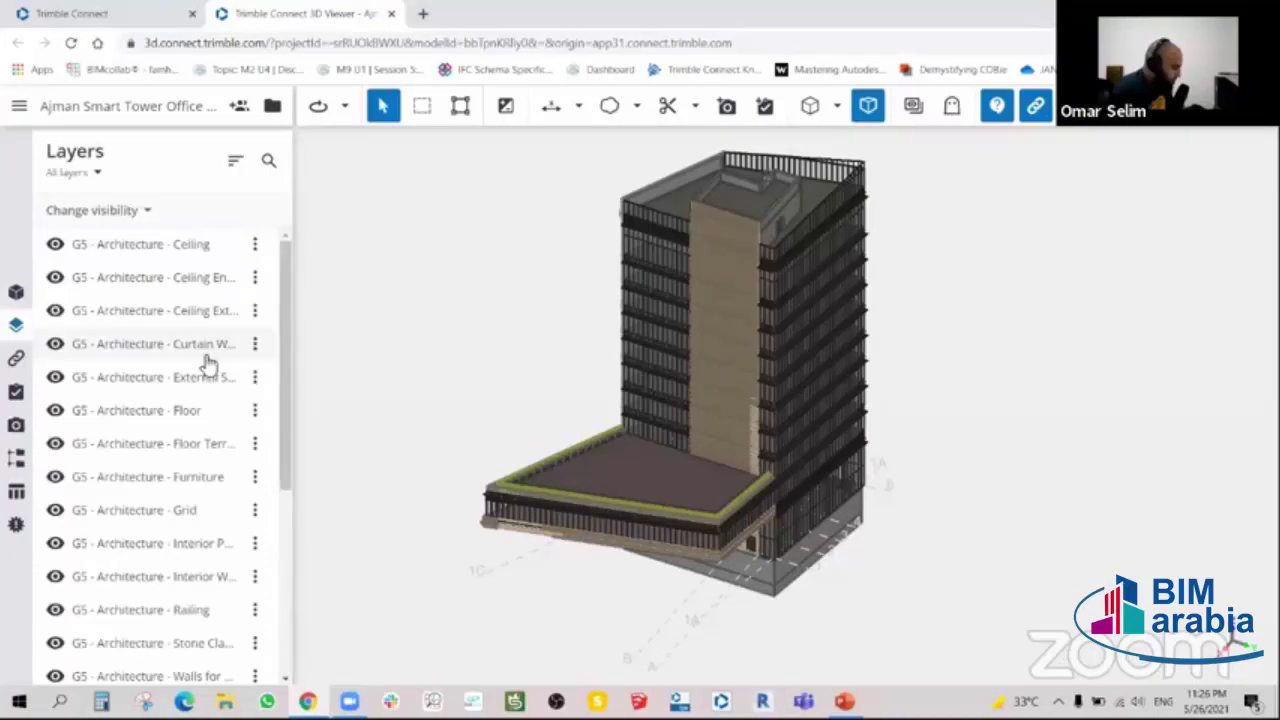
scroll(290, 320, "down", 5)
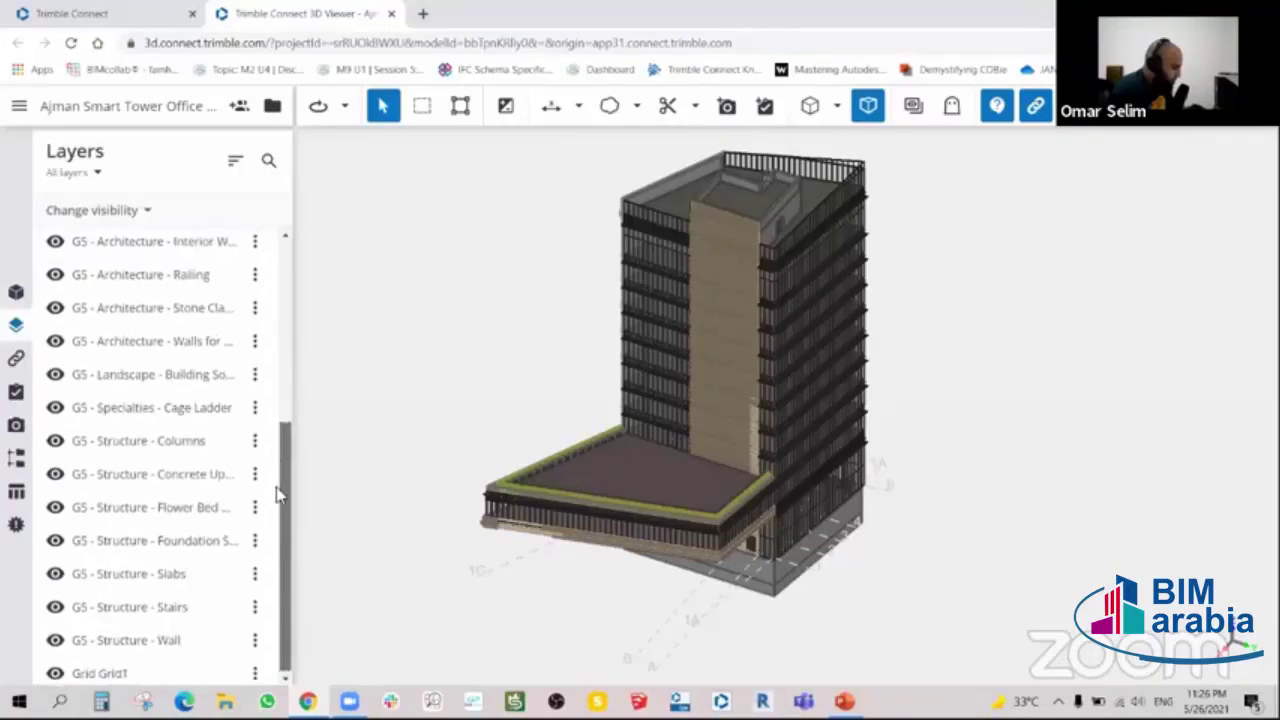
scroll(276, 370, "up", 5)
mouse_move(280, 275)
left_mouse_down()
mouse_move(264, 583)
mouse_move(287, 265)
left_mouse_up()
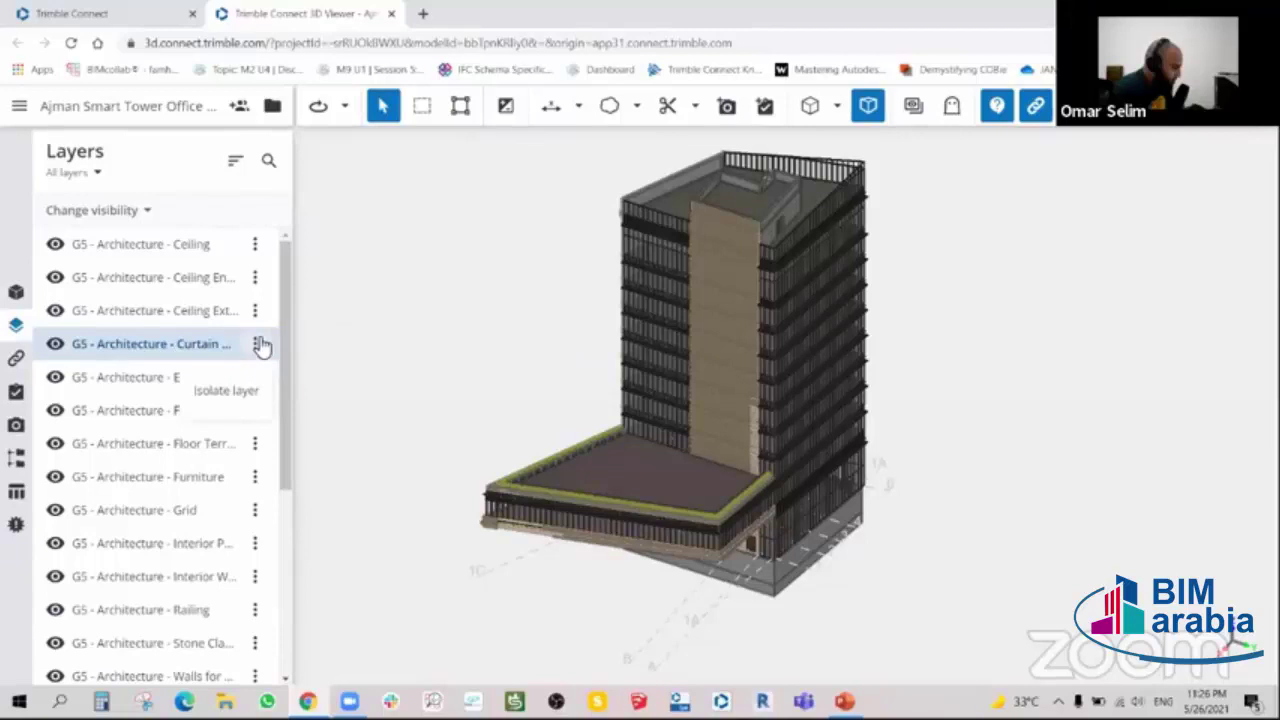
- Isolate the G5 - Architecture - Curtain Wall layer and orbit to a front elevation
left_click(259, 345)
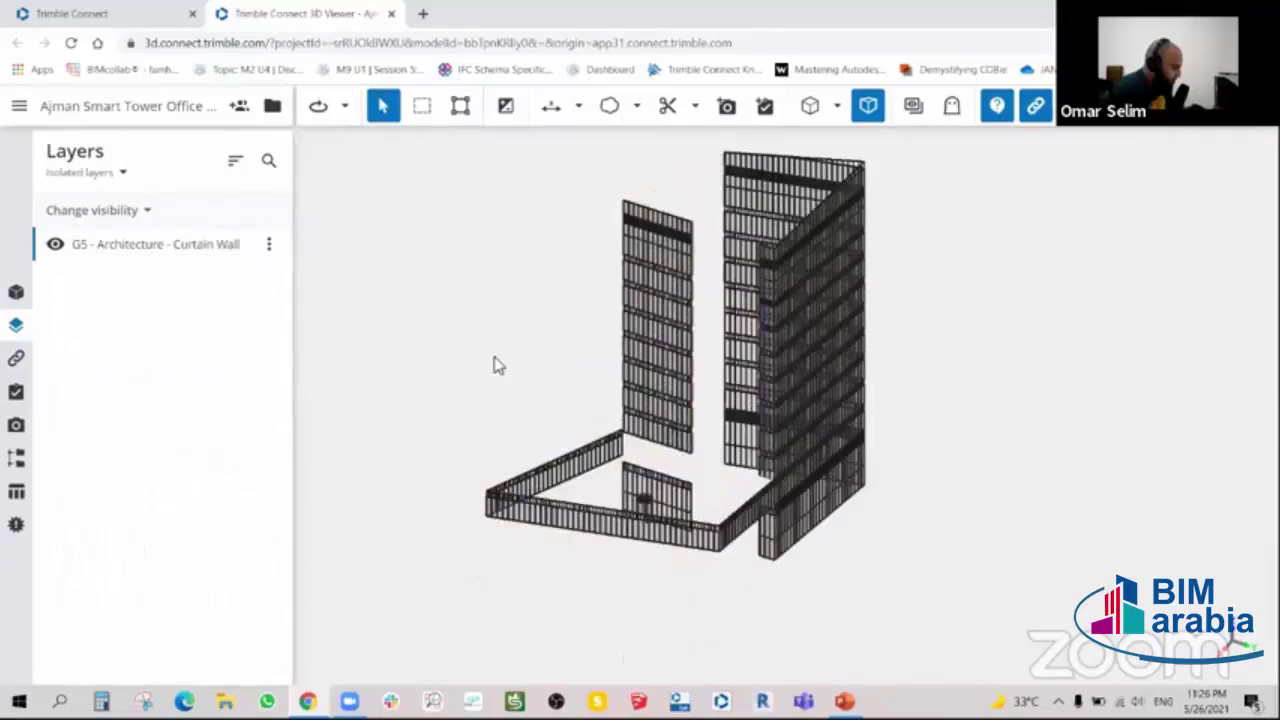
mouse_move(493, 365)
left_mouse_down()
mouse_move(820, 314)
mouse_move(520, 360)
mouse_move(652, 210)
mouse_move(749, 386)
left_mouse_up()
scroll(749, 386, "up", 5)
scroll(749, 386, "down", 5)
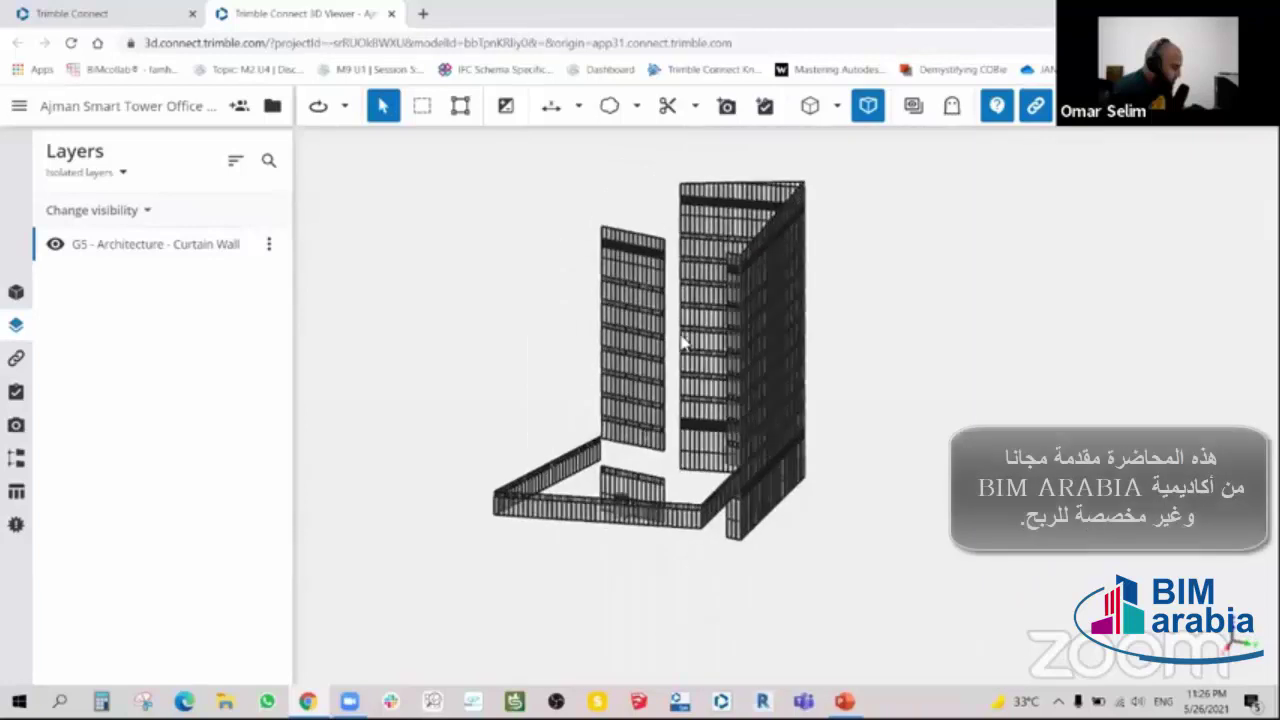
scroll(690, 362, "up", 3)
scroll(691, 362, "down", 3)
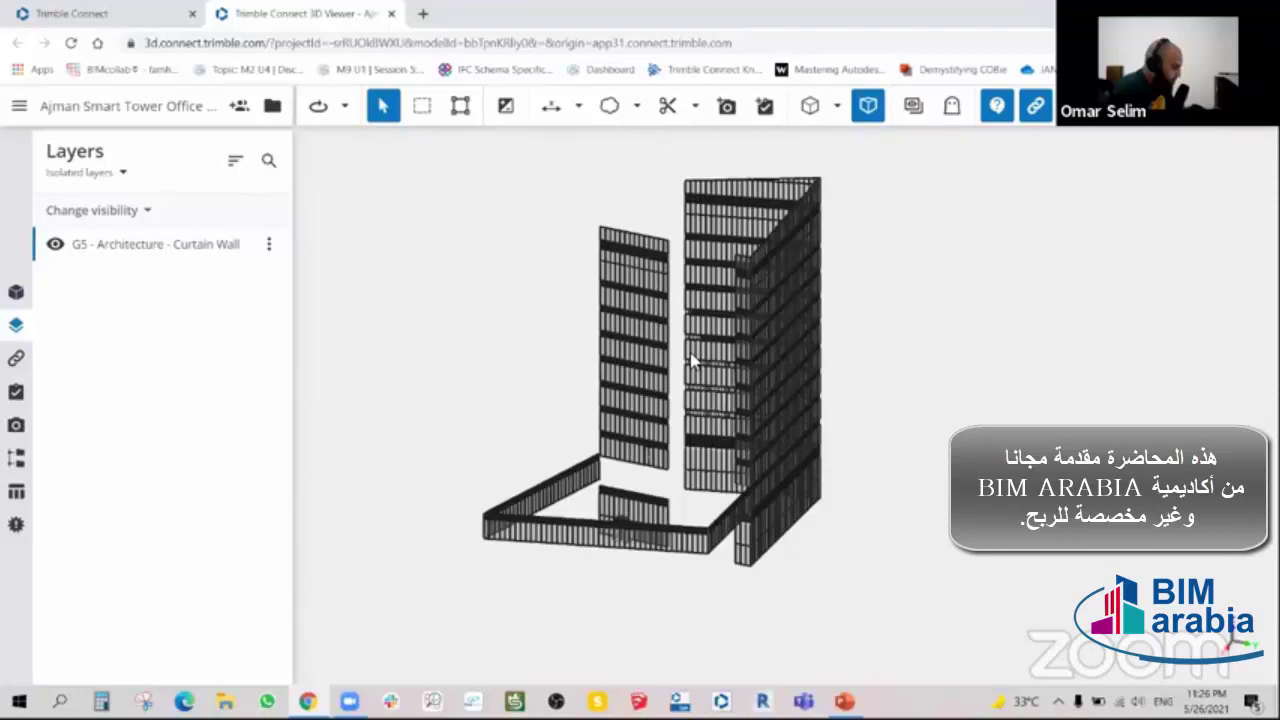
- Orbit, zoom and pan the isolated curtain walls to inspect several oblique angles
mouse_move(691, 362)
left_mouse_down()
mouse_move(643, 351)
mouse_move(731, 360)
left_mouse_up()
scroll(731, 358, "up", 1)
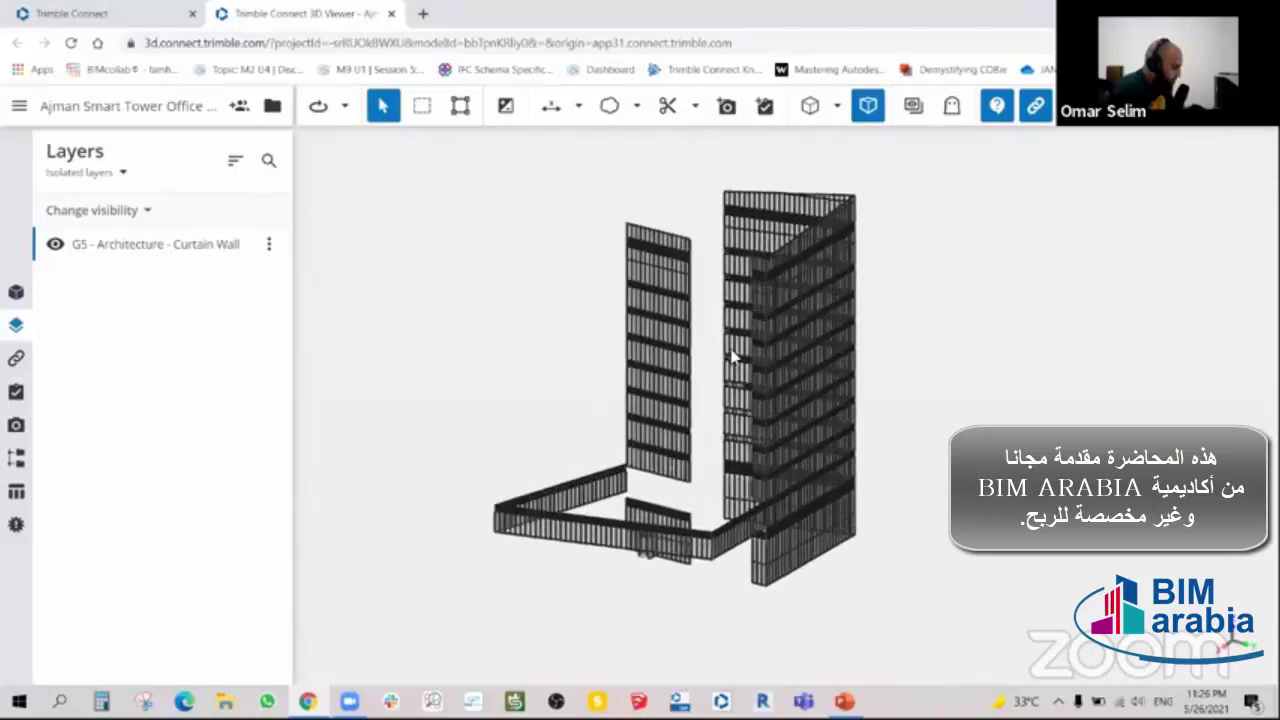
scroll(733, 357, "up", 3)
scroll(727, 352, "down", 3)
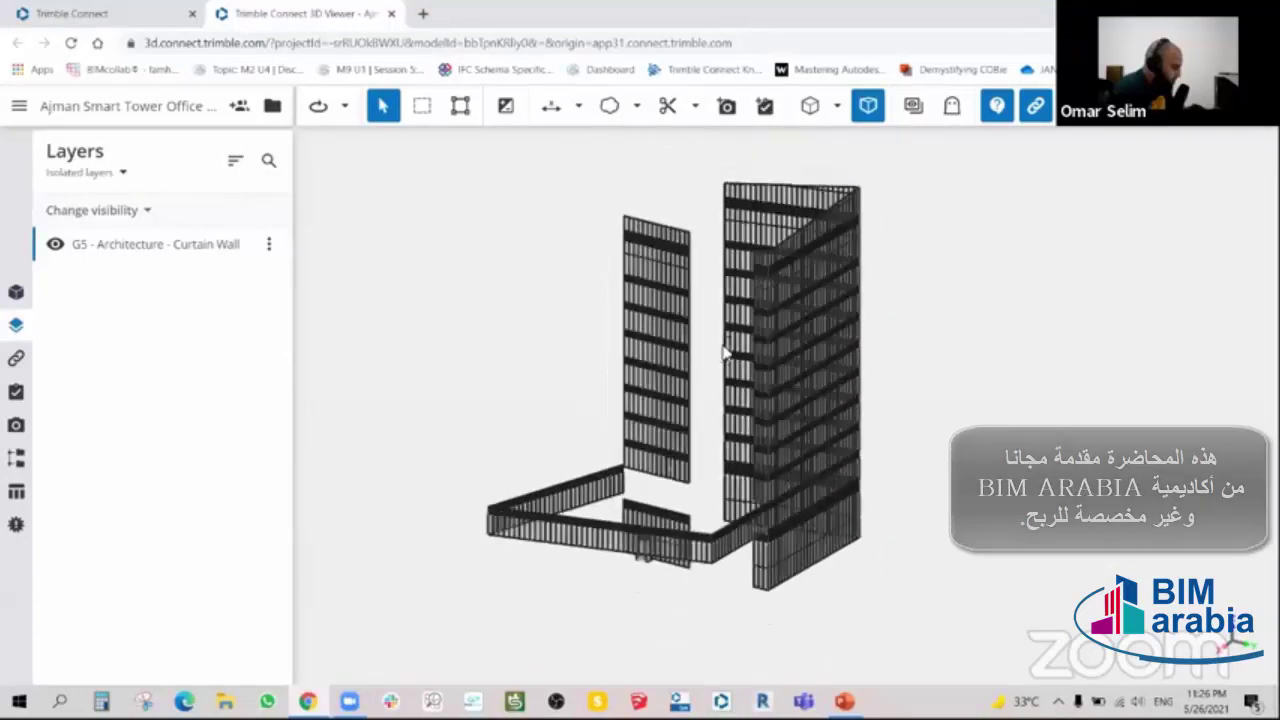
mouse_move(724, 352)
left_mouse_down()
mouse_move(691, 343)
mouse_move(688, 358)
mouse_move(713, 347)
mouse_move(742, 393)
left_mouse_up()
scroll(691, 340, "up", 1)
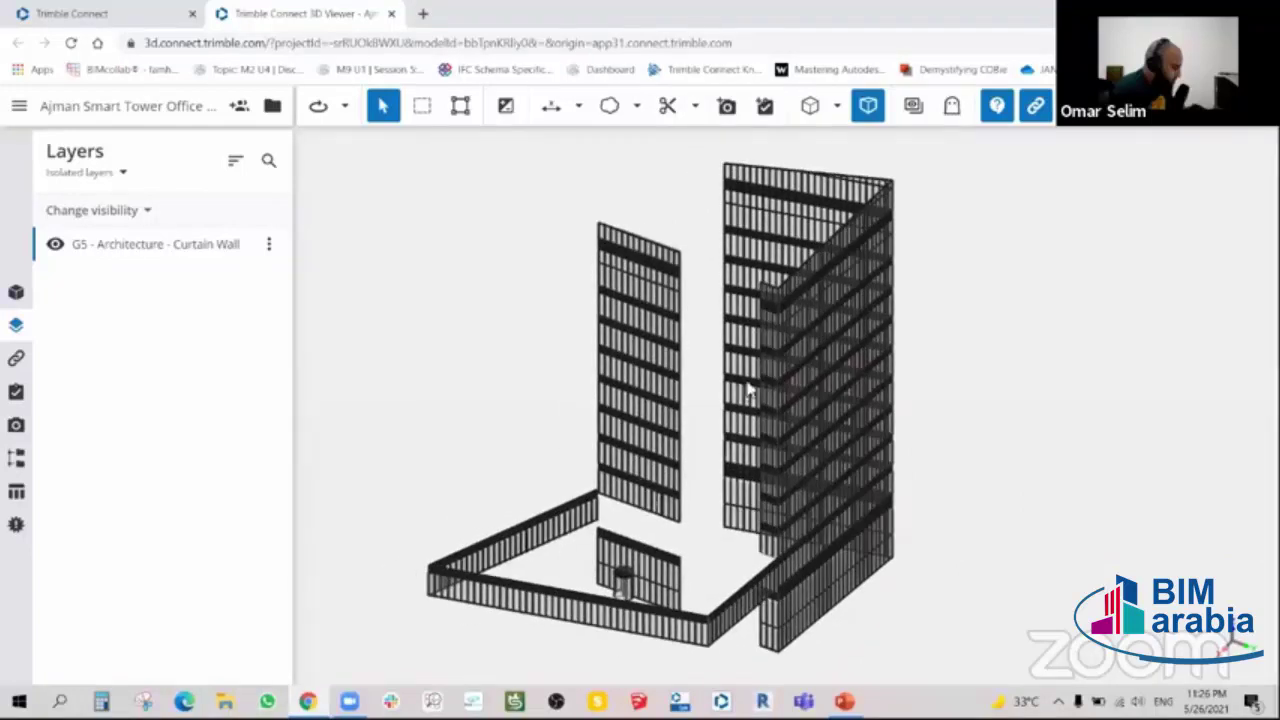
middle_click_drag(747, 390, 717, 366)
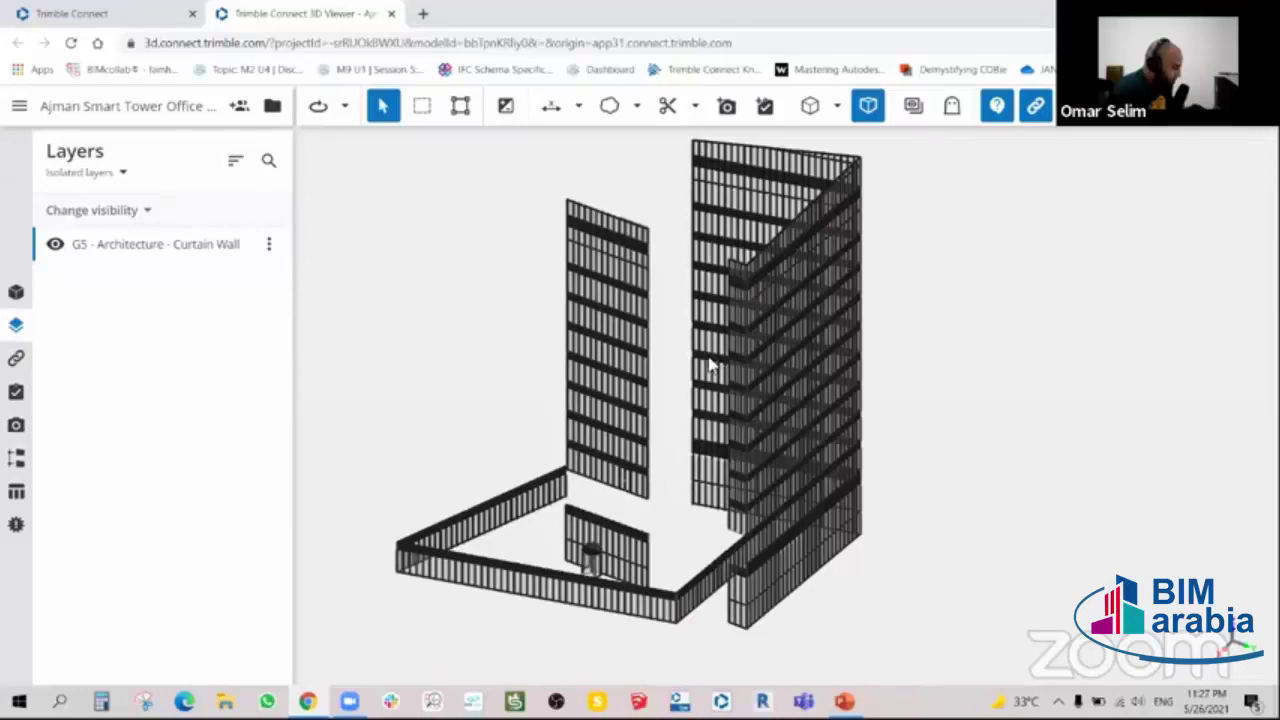
left_click(268, 246)
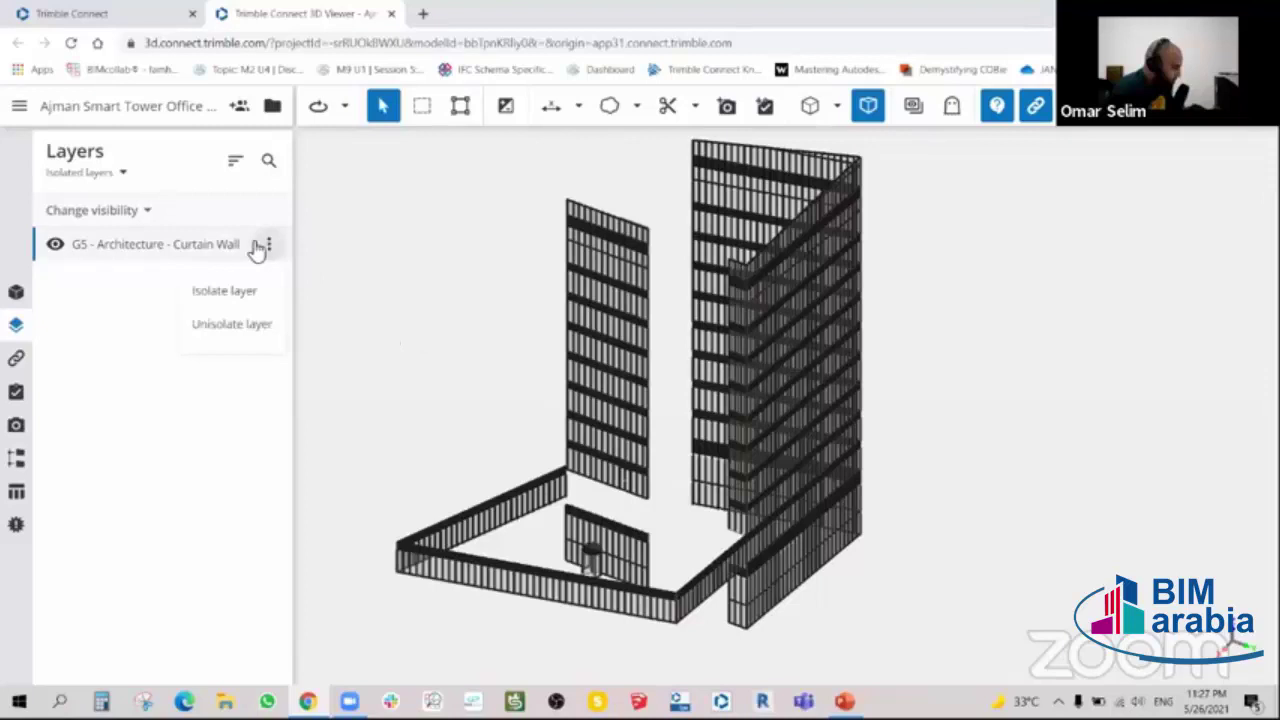
- Unisolate the layer so every tower layer is visible again, scrolling through the layer list
left_click(245, 322)
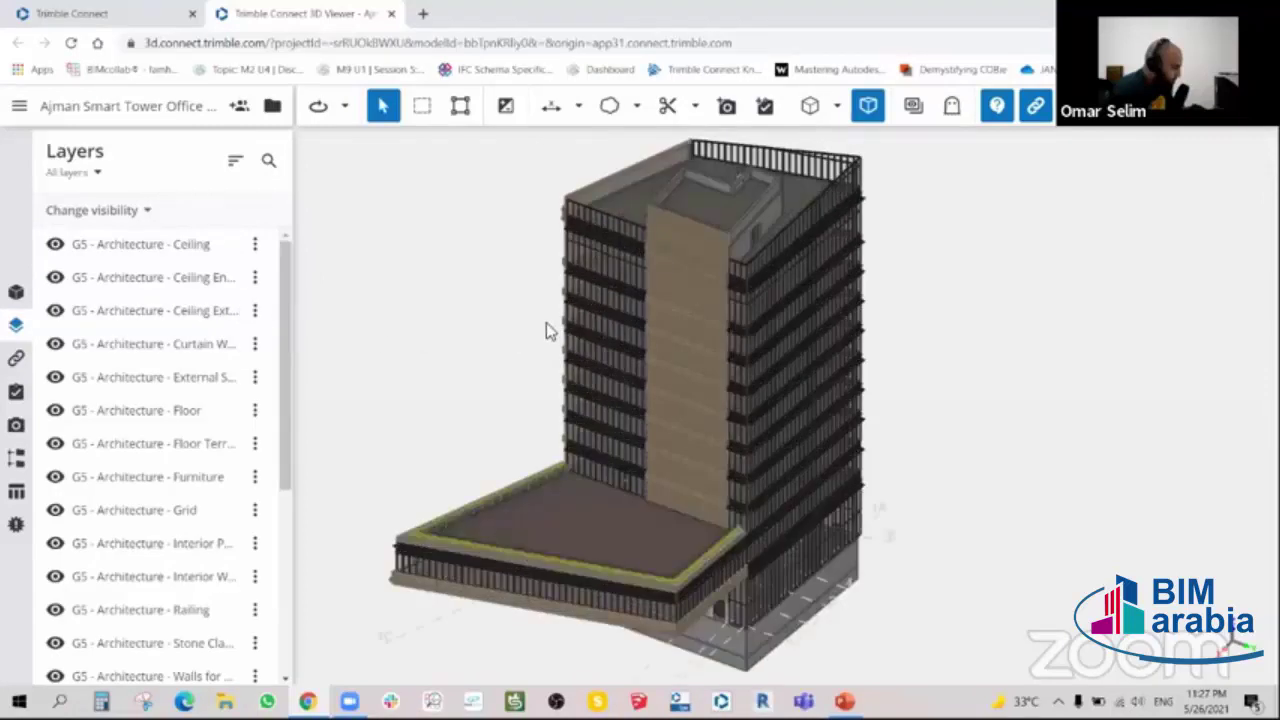
scroll(210, 483, "down", 3)
scroll(200, 480, "up", 1)
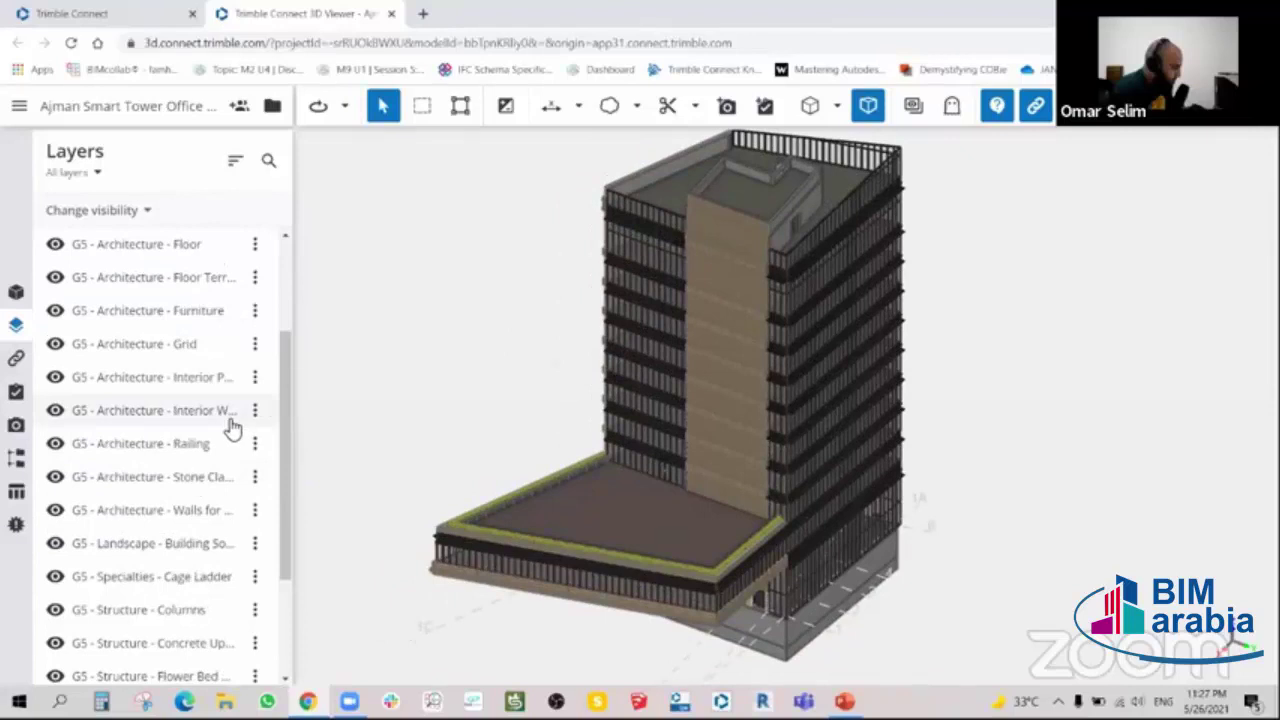
scroll(232, 440, "down", 2)
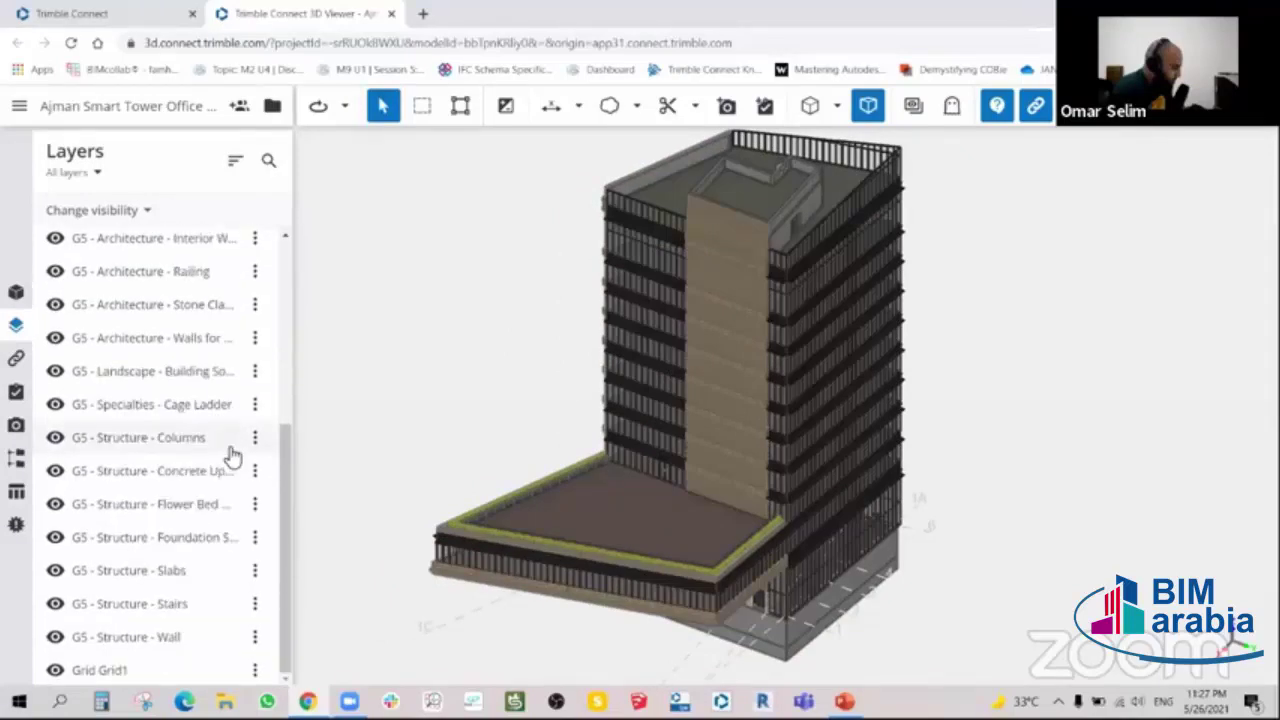
scroll(212, 505, "up", 3)
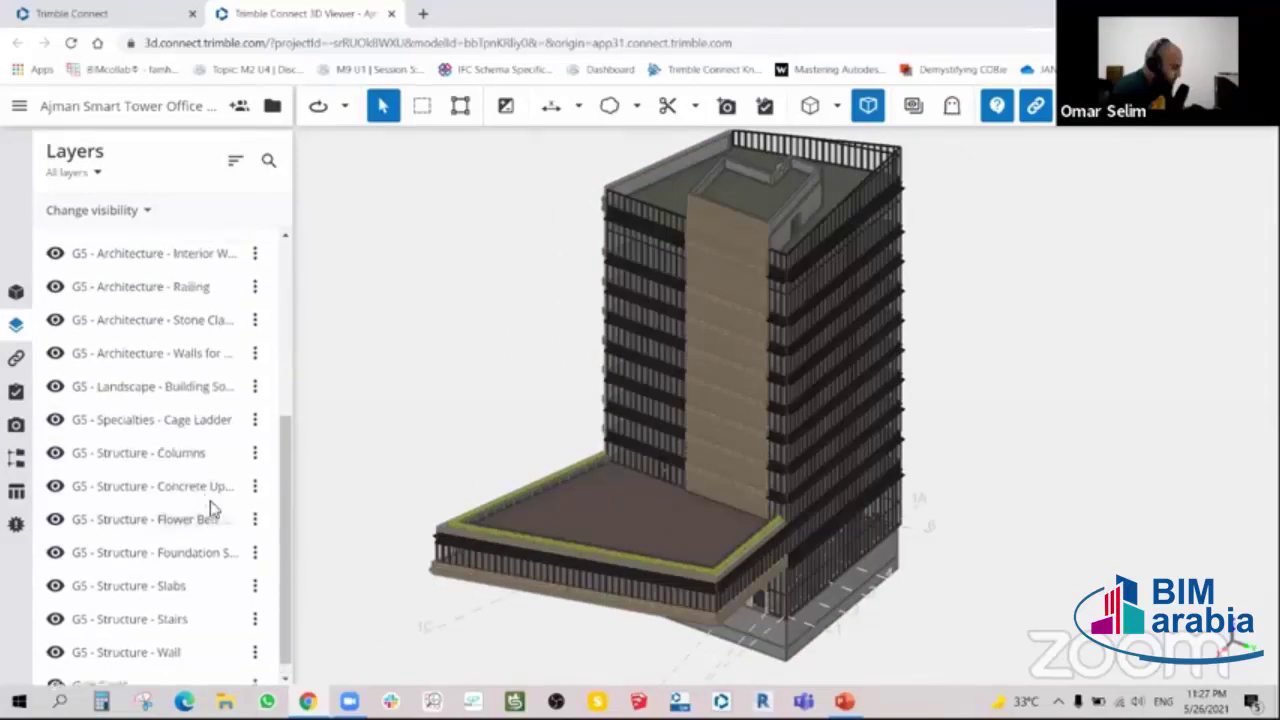
scroll(230, 550, "down", 5)
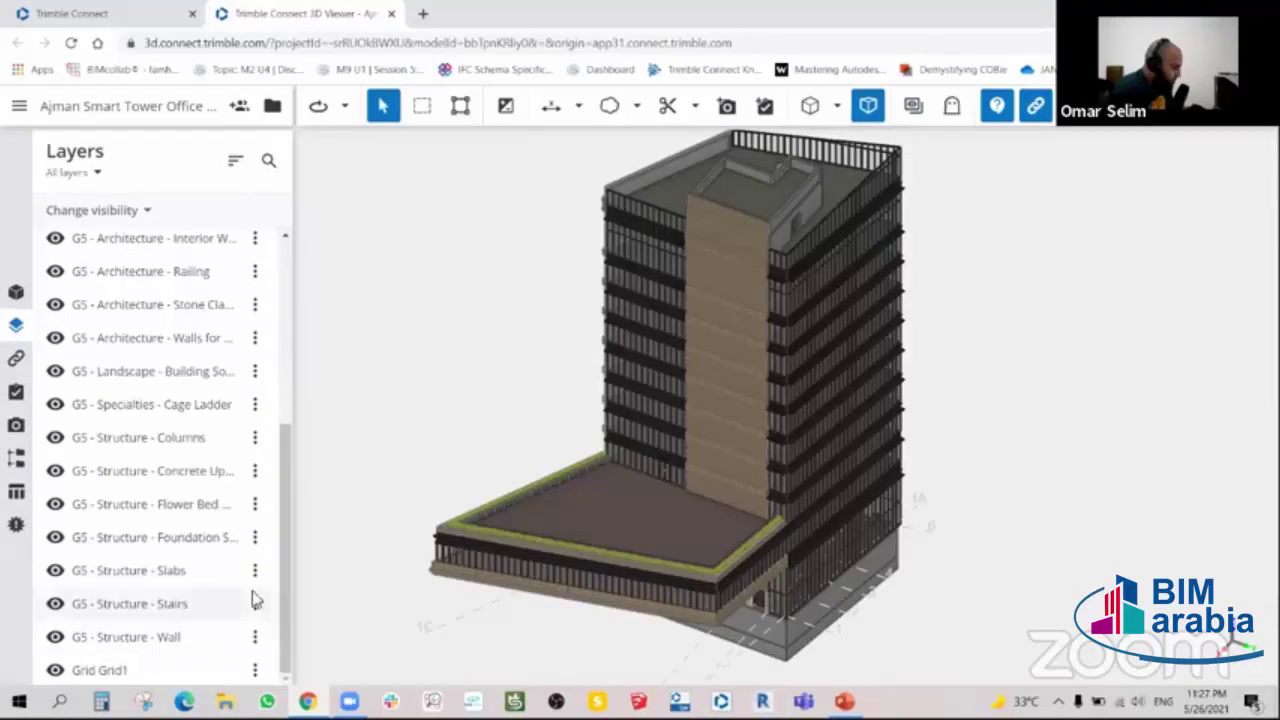
- Isolate the Grid Grid1 layer, tilt the grid lower, then unisolate to restore all layers
left_click(232, 665)
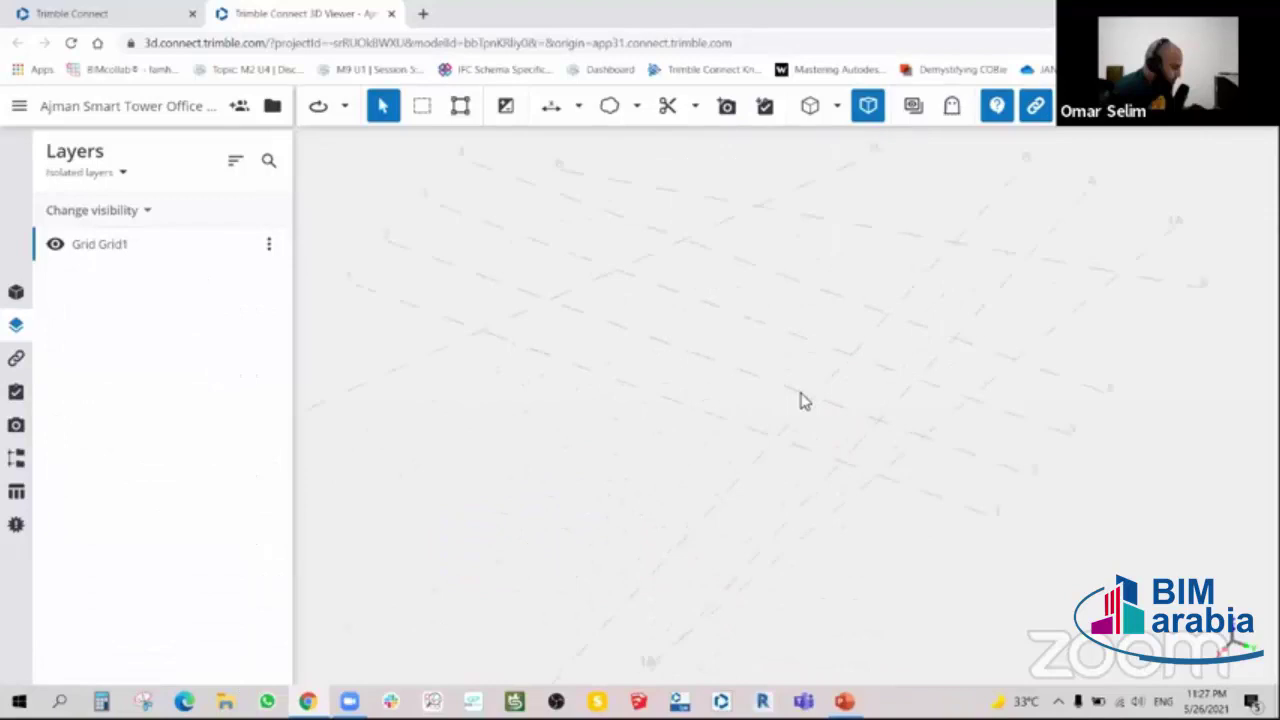
left_click_drag(735, 423, 869, 346)
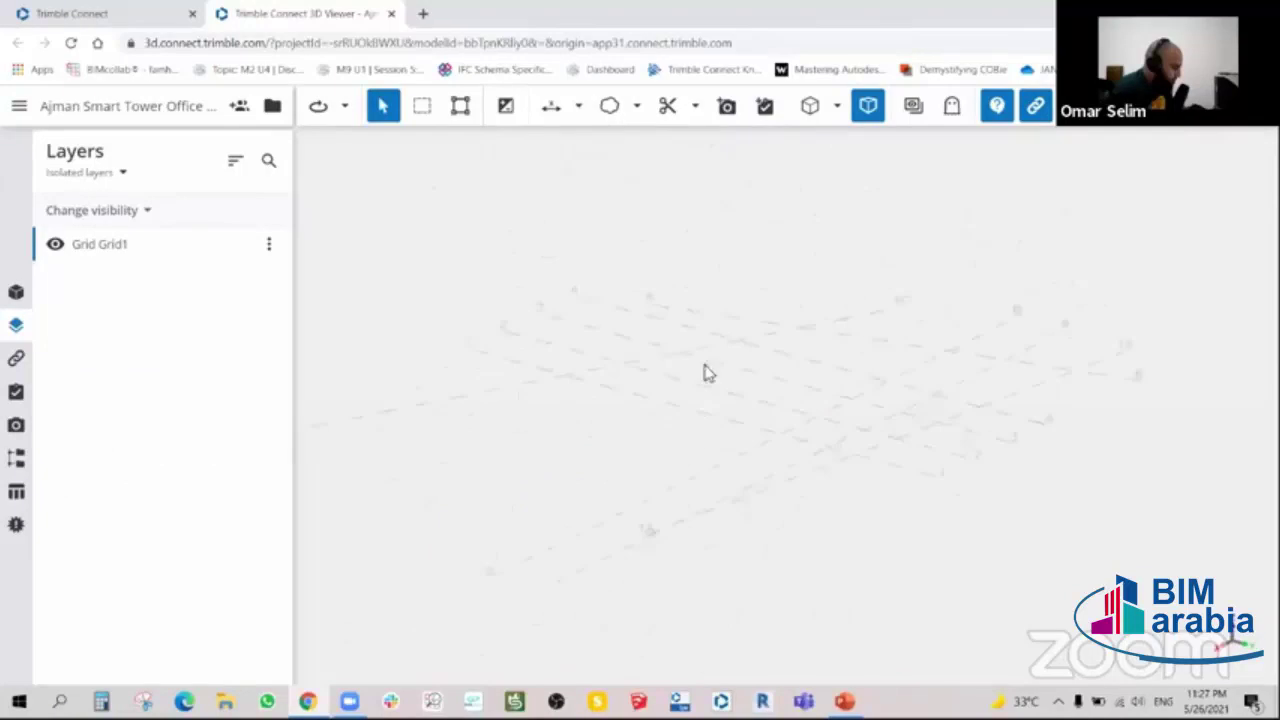
left_click(269, 246)
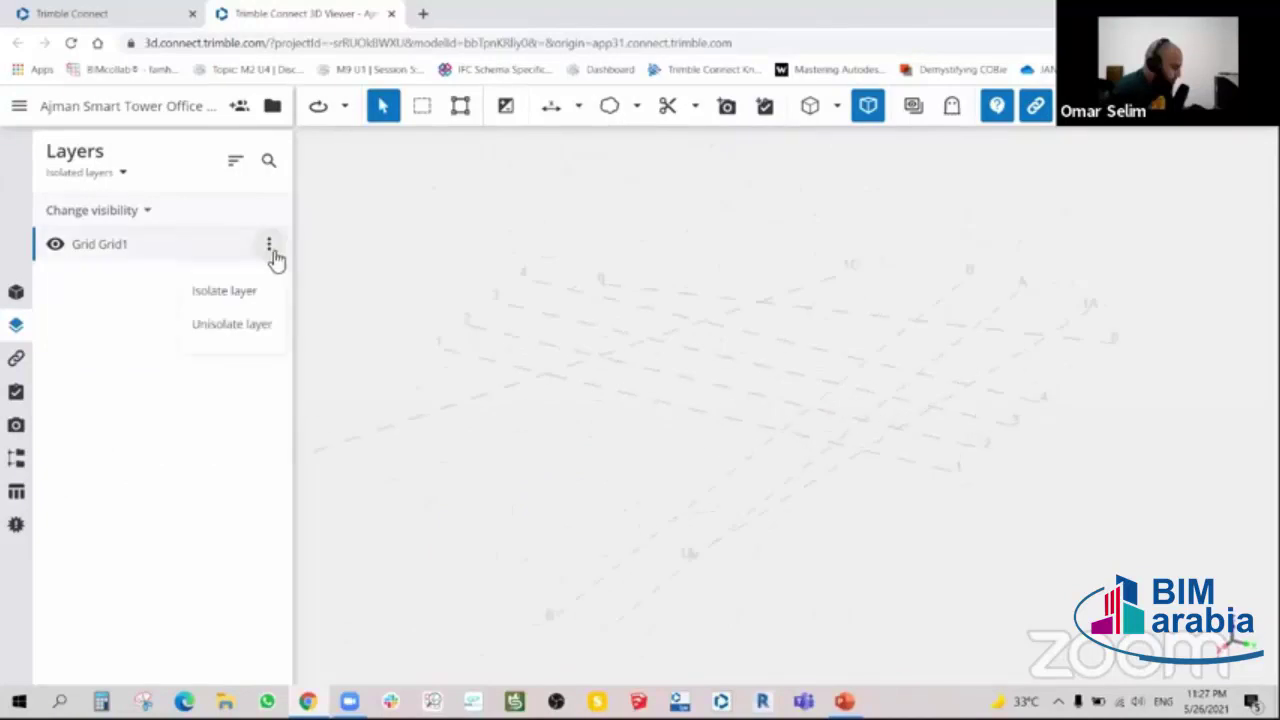
left_click(240, 326)
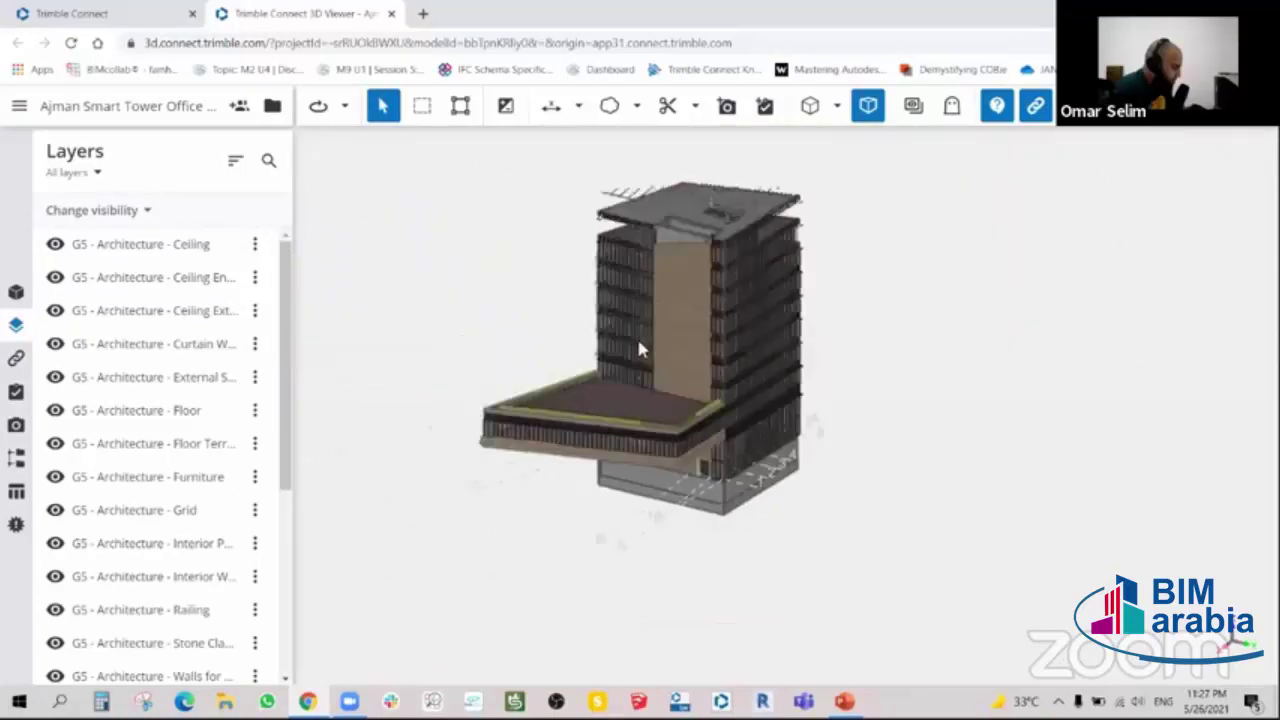
scroll(684, 363, "up", 3)
scroll(612, 390, "up", 2)
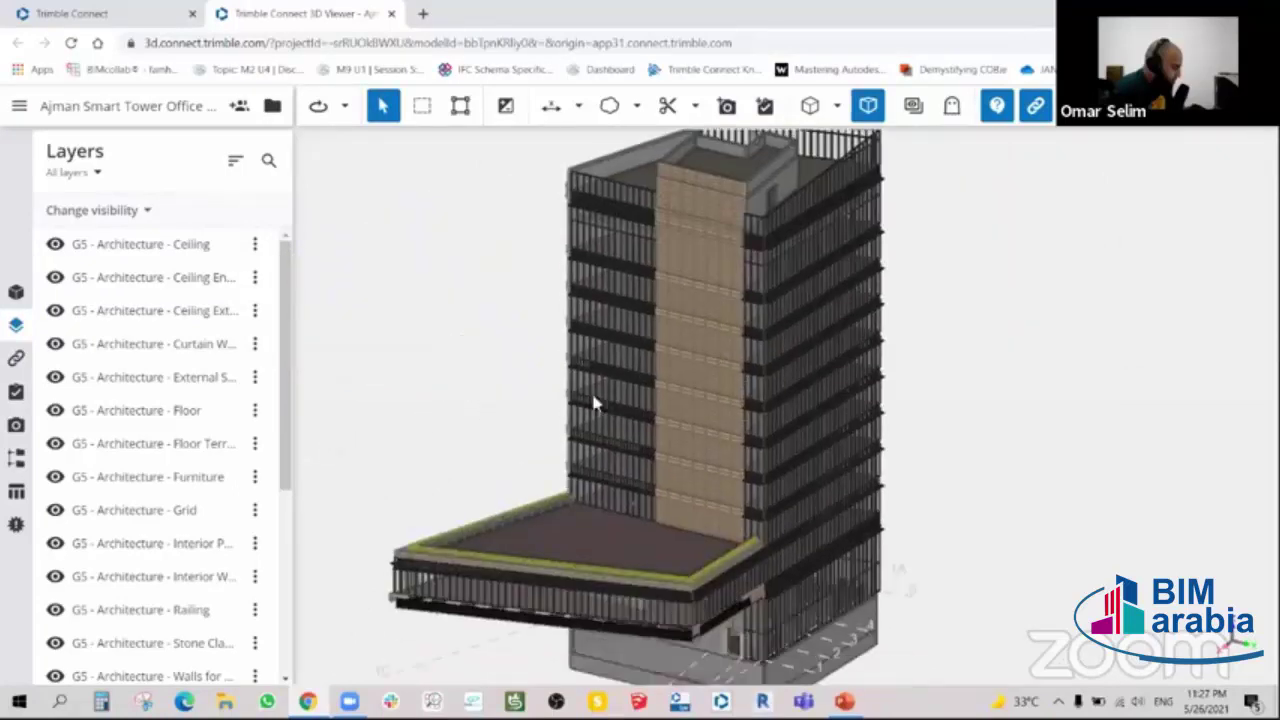
scroll(596, 400, "down", 4)
left_click_drag(148, 314, 258, 322)
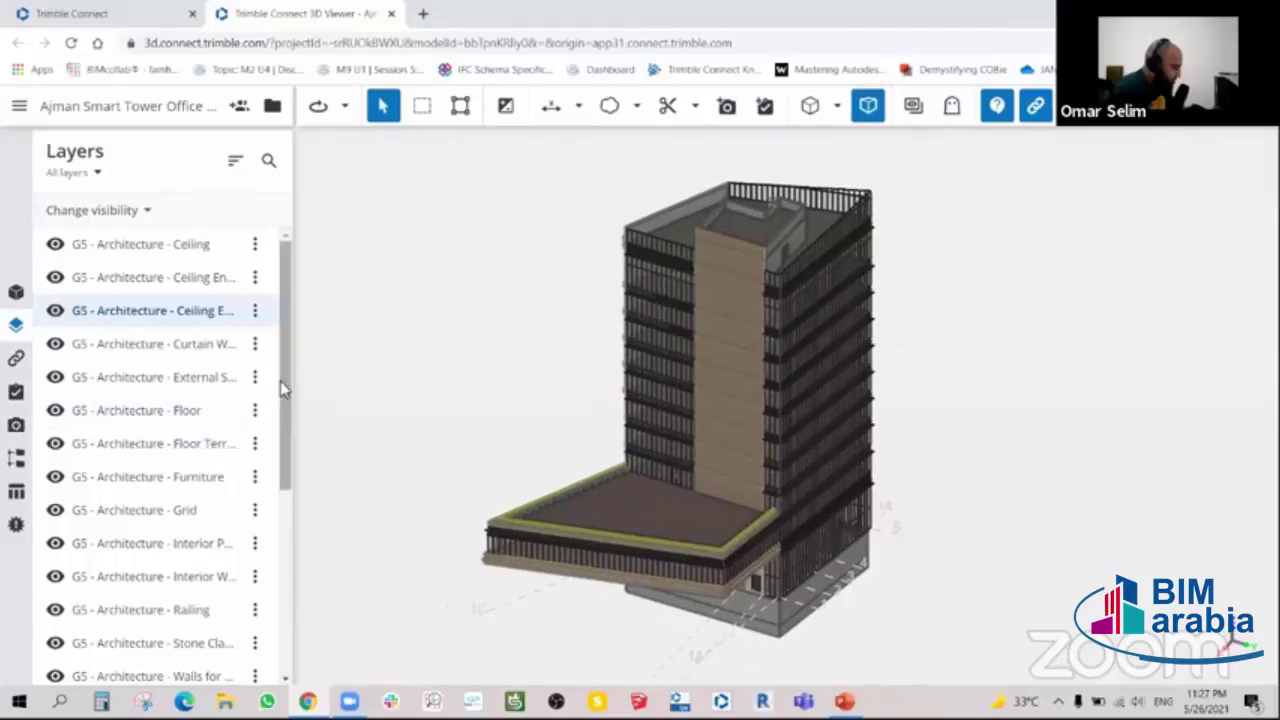
left_click_drag(283, 390, 292, 520)
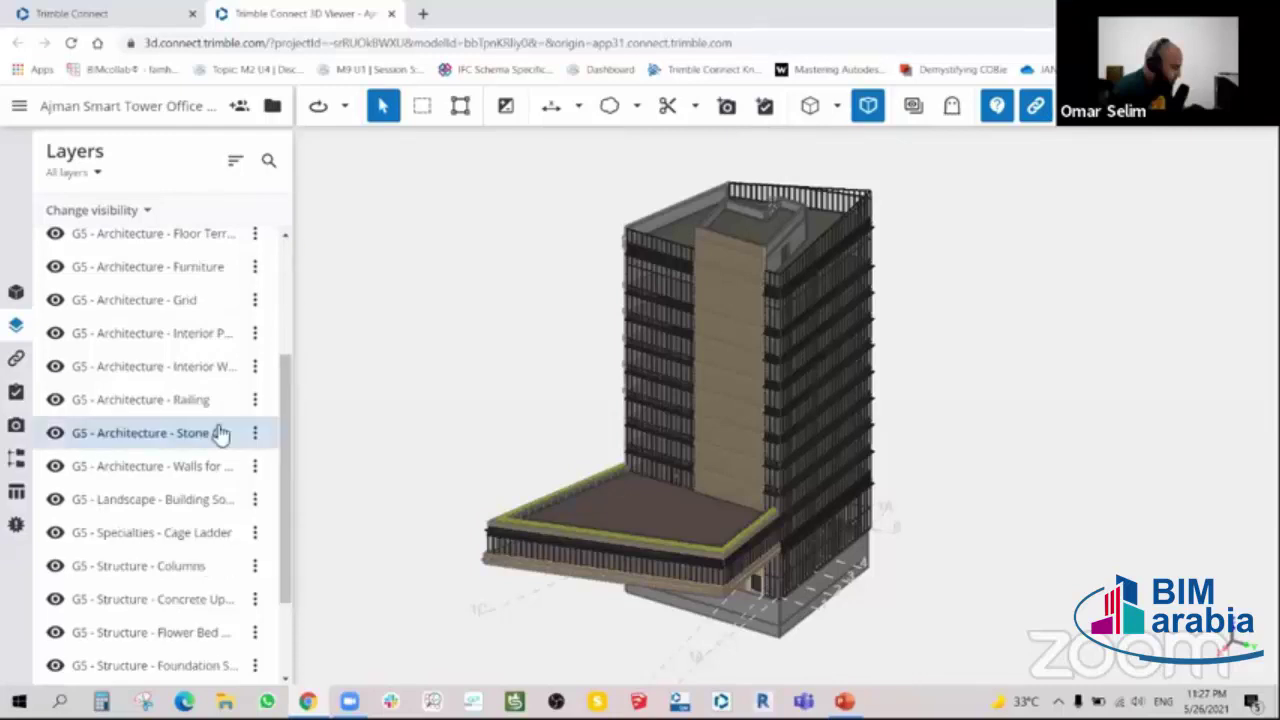
- Isolate the Stone Cladding layer and scroll through the layer list
left_click(238, 488)
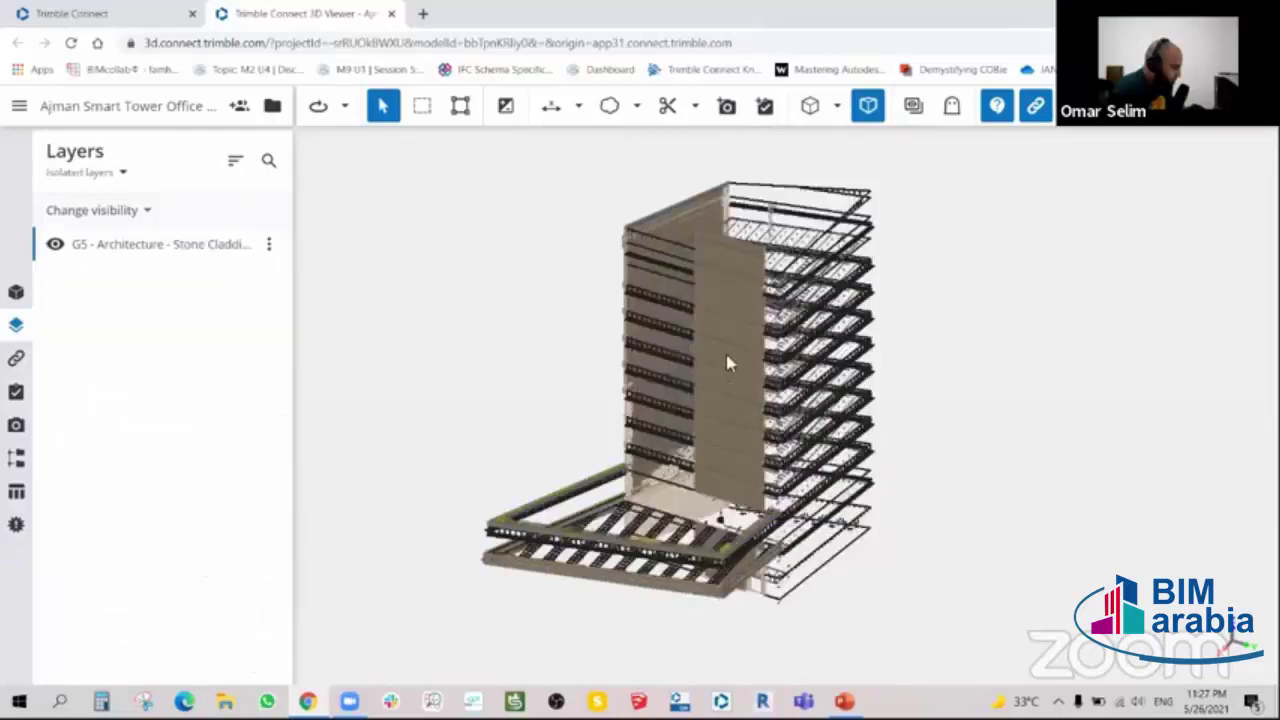
scroll(729, 337, "up", 3)
scroll(734, 271, "up", 2)
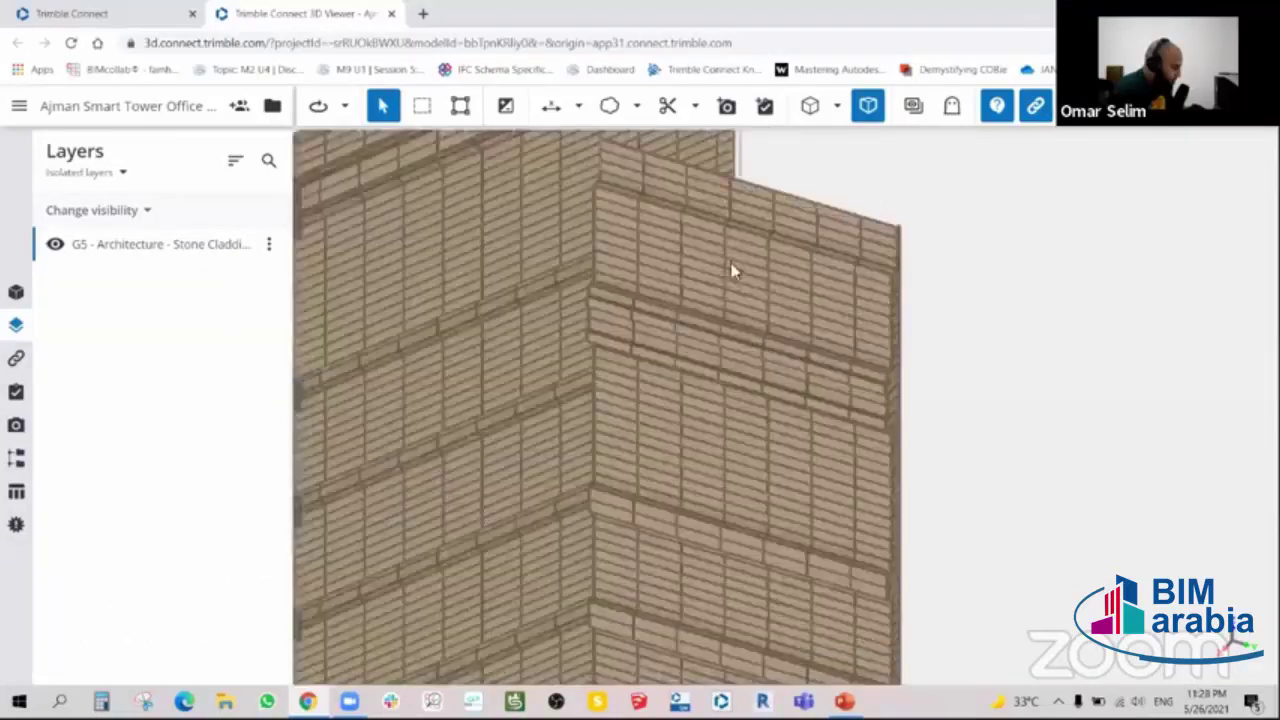
scroll(757, 223, "down", 5)
scroll(755, 327, "down", 2)
scroll(755, 327, "down", 5)
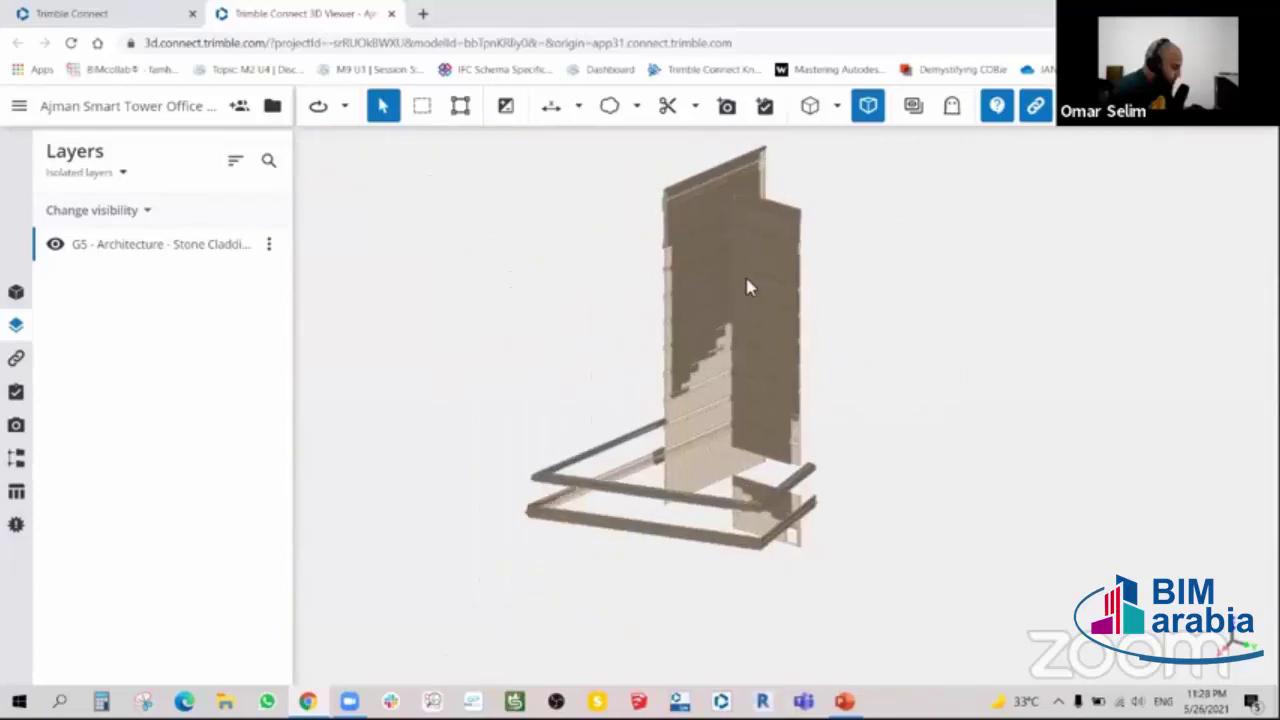
scroll(748, 290, "up", 2)
- Hide Stone Cladding, unisolate to restore all layers, and show the empty Attachments list
left_click(54, 244)
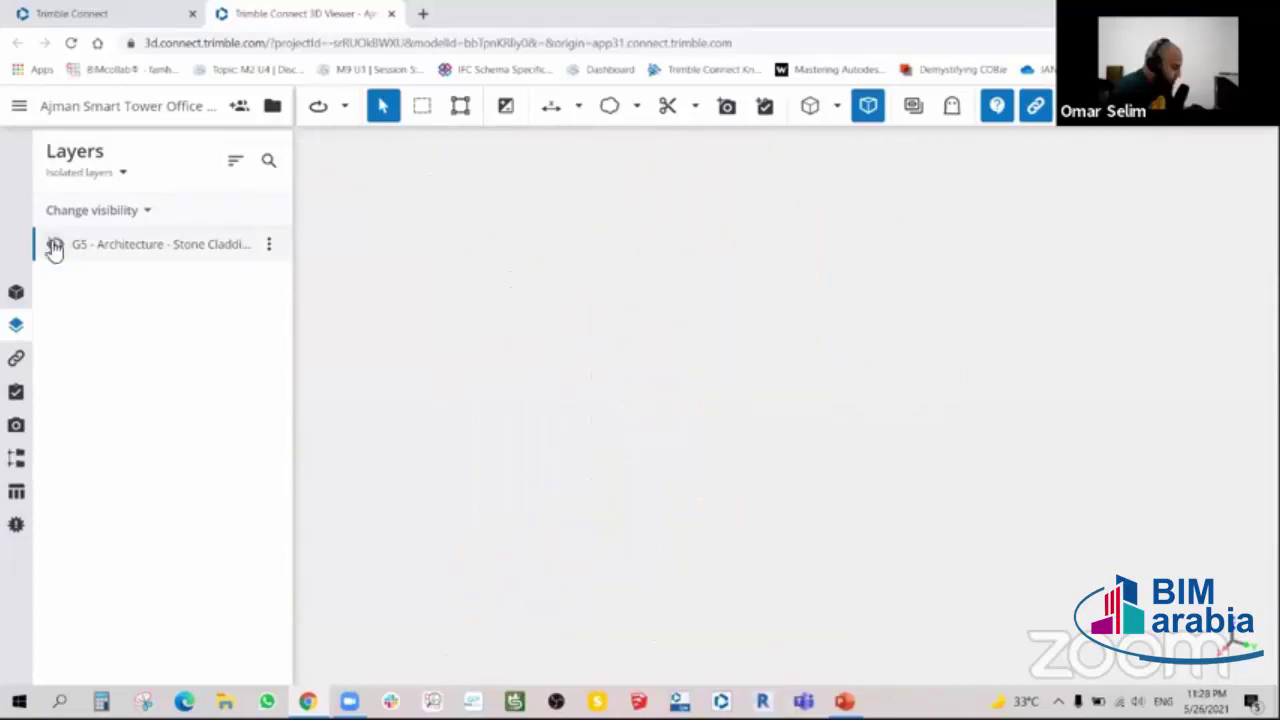
left_click(272, 246)
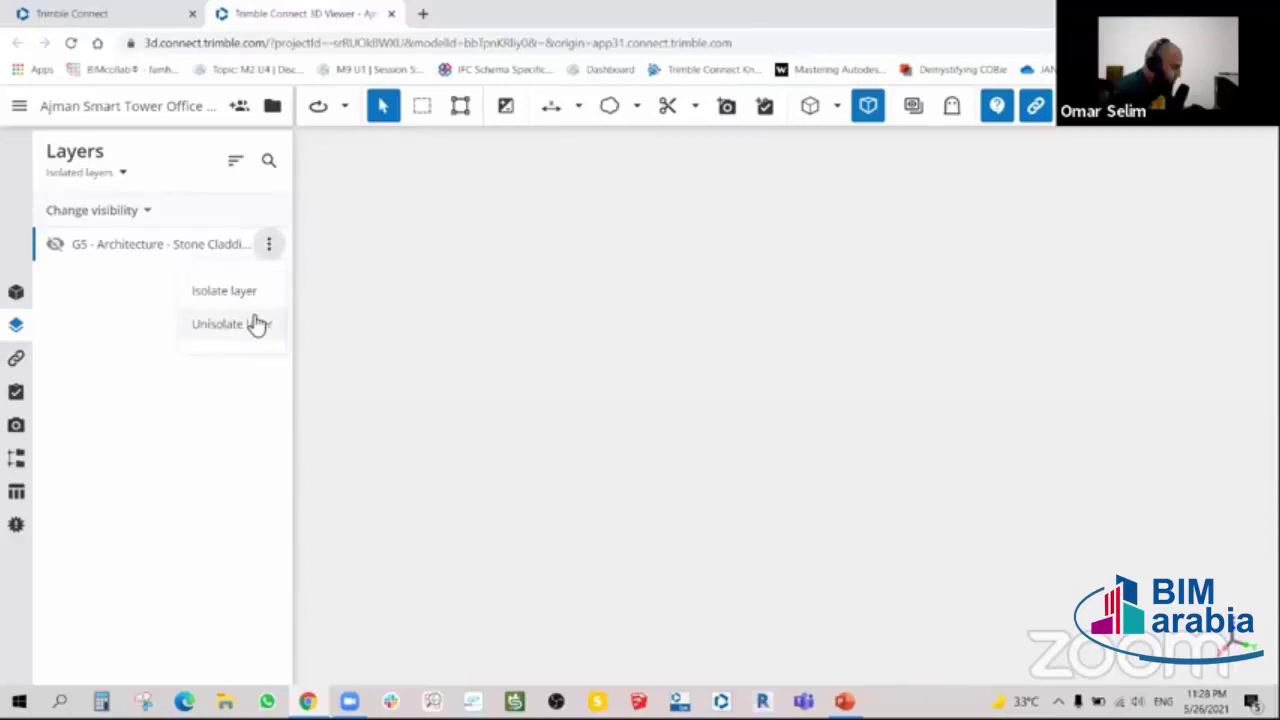
left_click(257, 323)
left_click(255, 246)
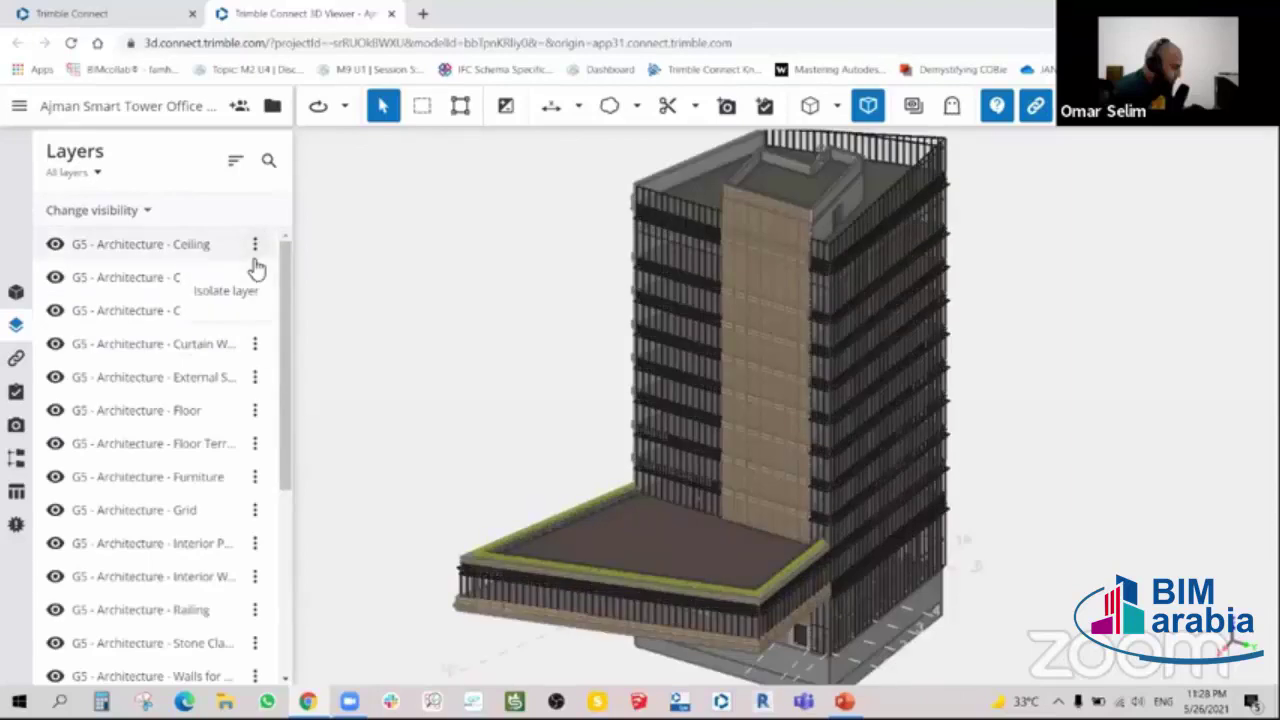
scroll(480, 314, "down", 3)
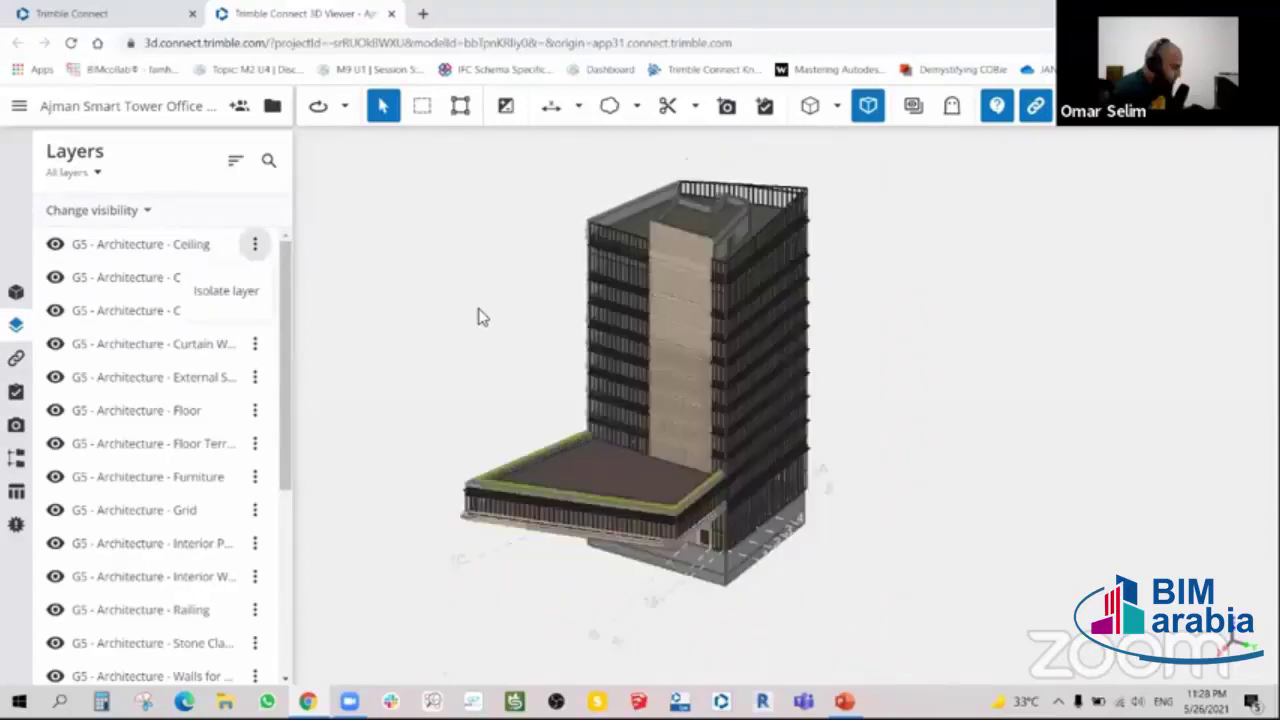
left_click(16, 358)
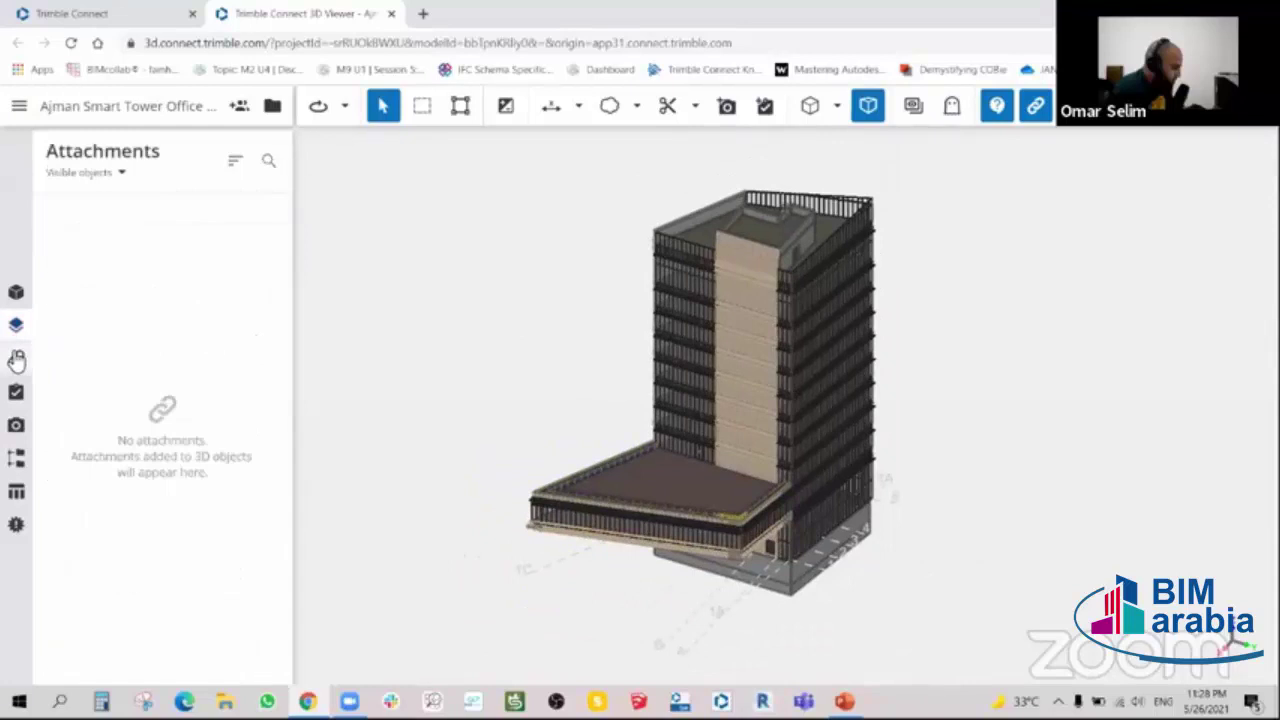
left_click(123, 175)
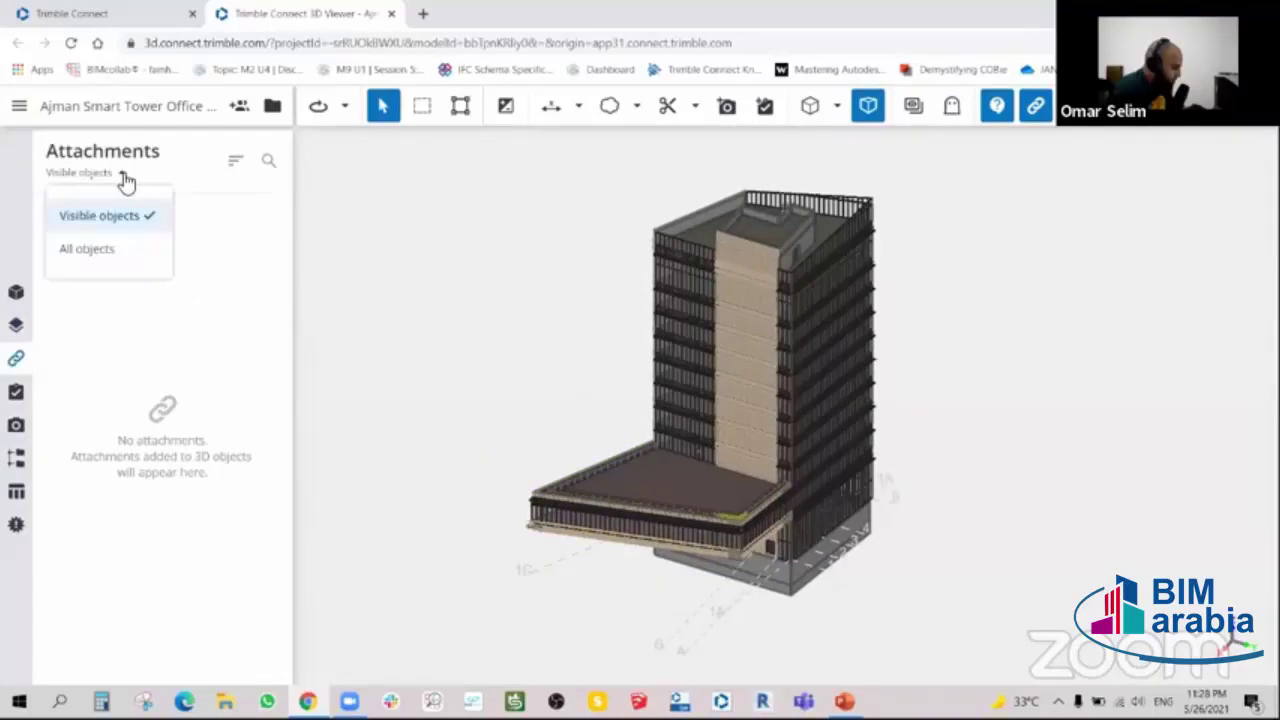
left_click(100, 250)
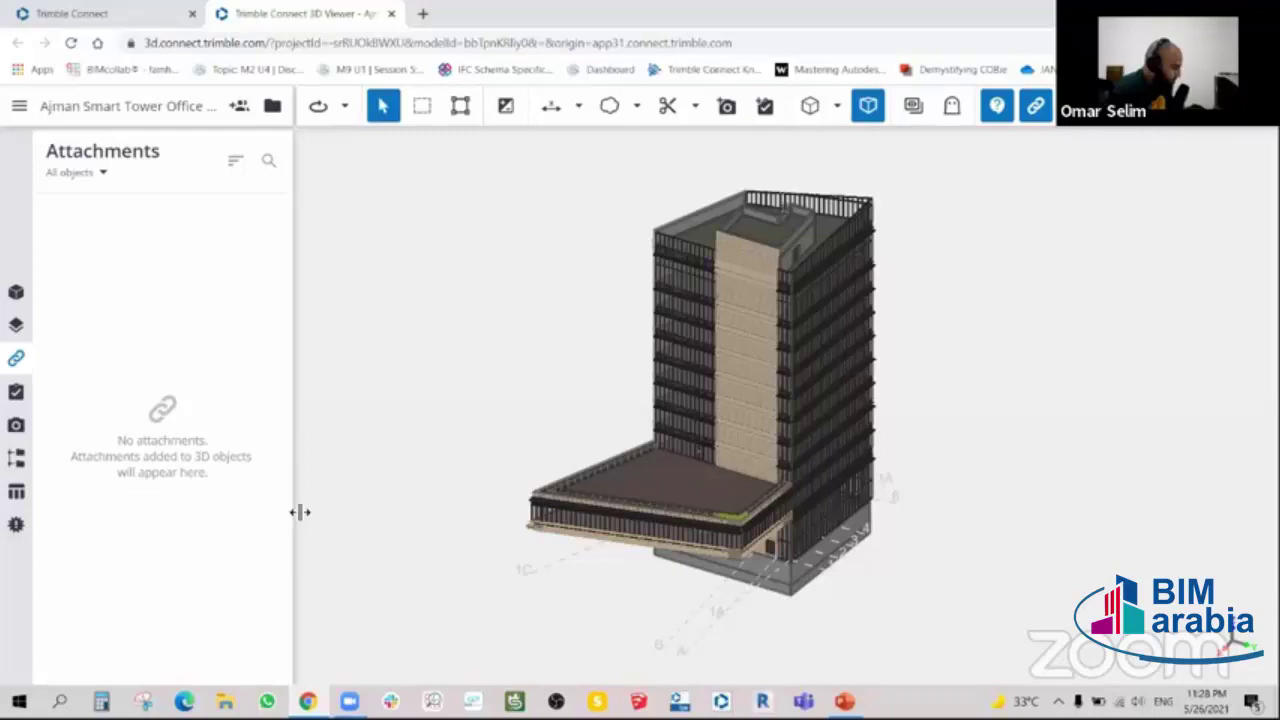
scroll(714, 215, "up", 2)
scroll(690, 230, "up", 2)
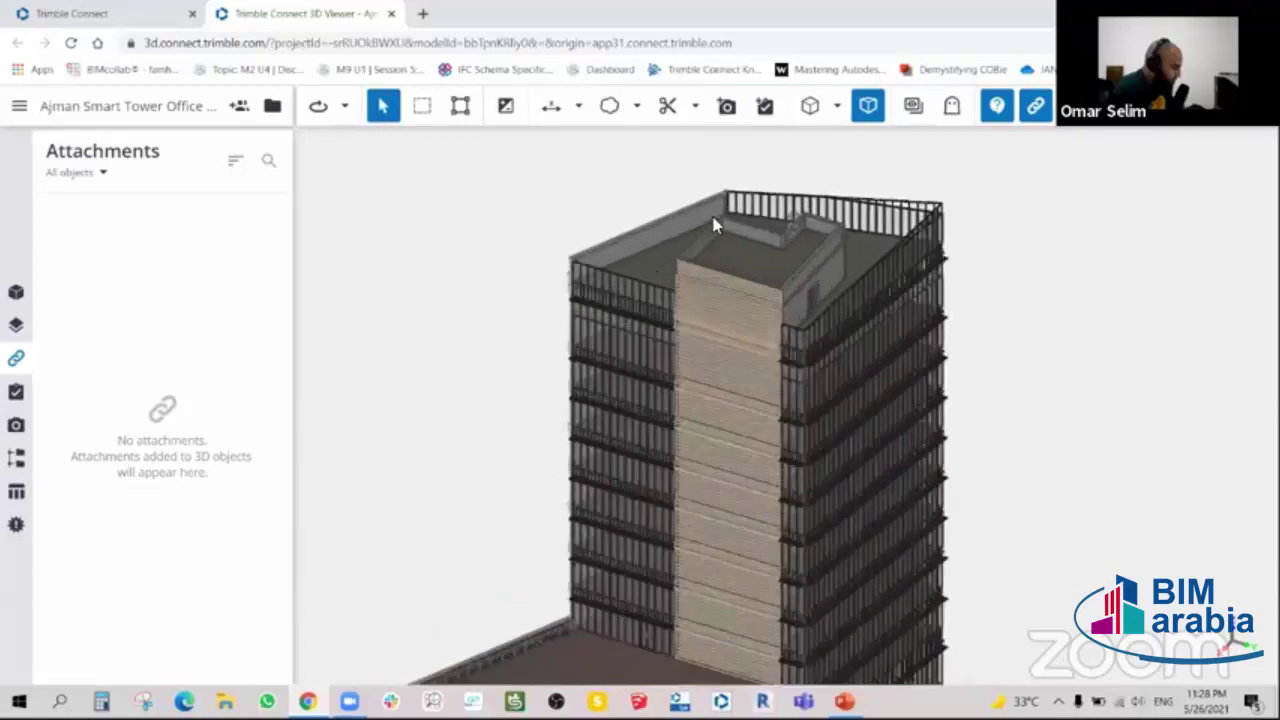
scroll(665, 245, "up", 3)
scroll(740, 337, "up", 2)
scroll(740, 337, "down", 5)
scroll(780, 370, "down", 3)
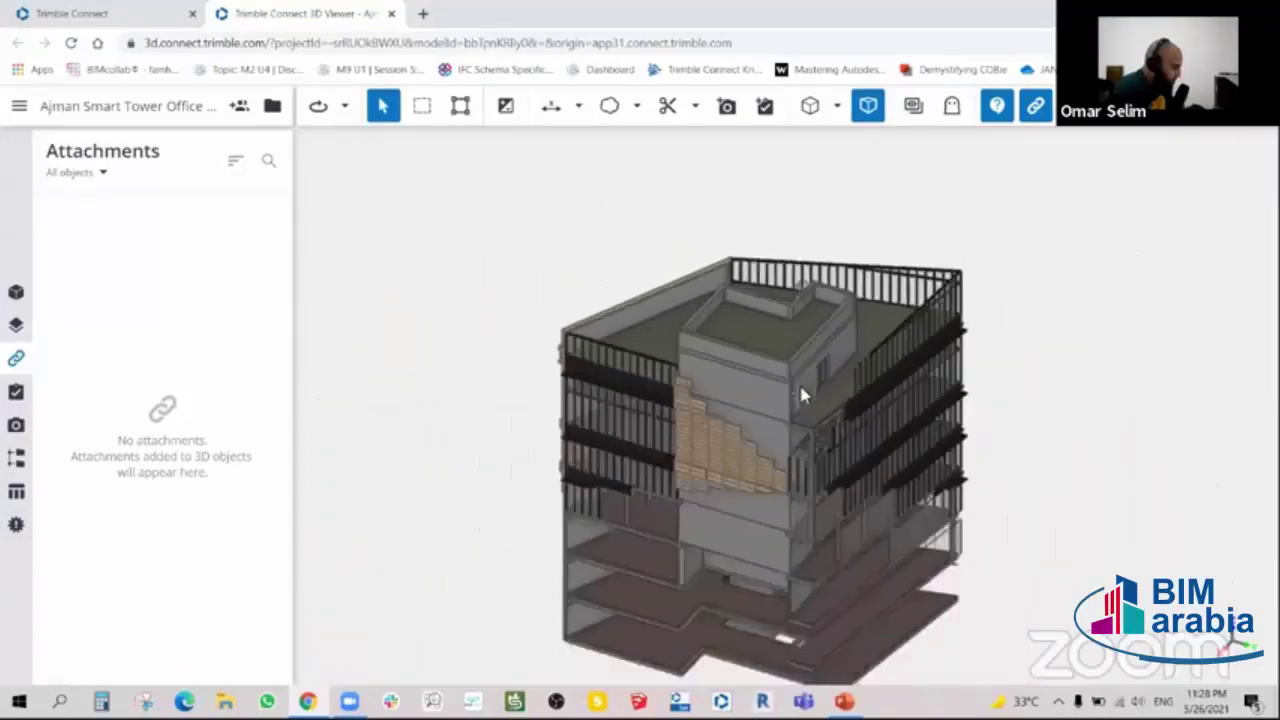
left_click_drag(800, 391, 749, 251)
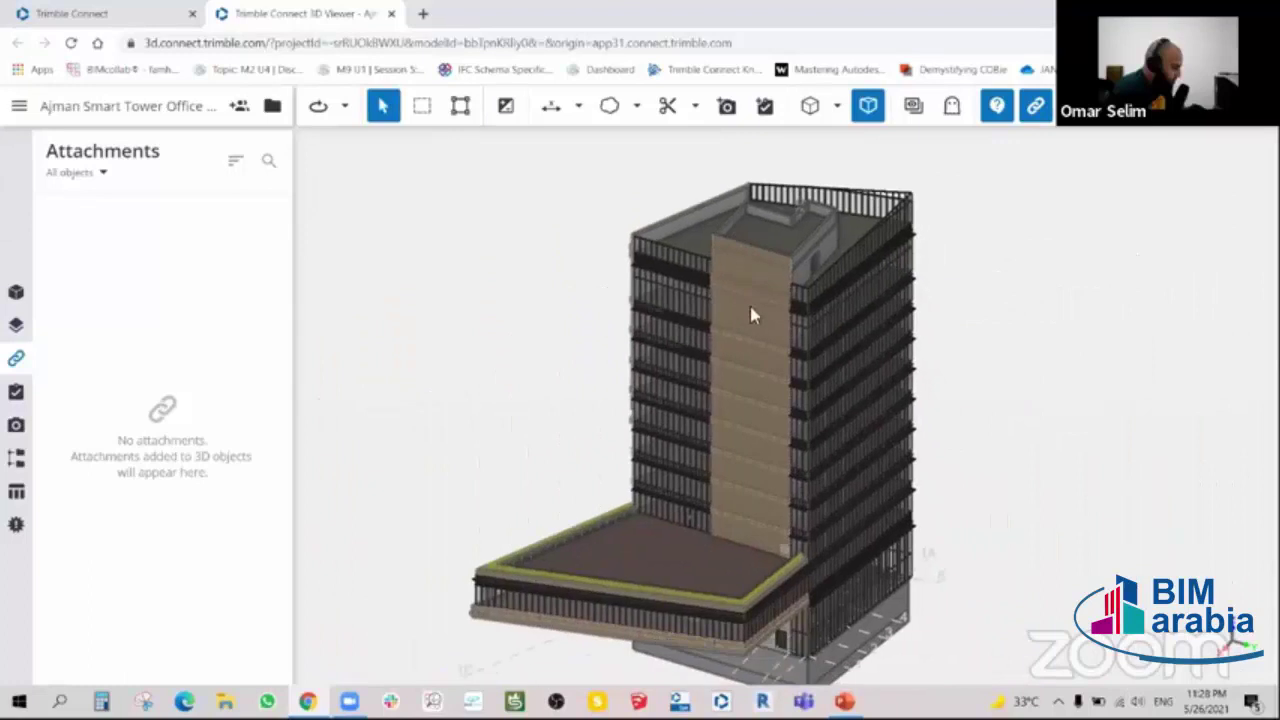
mouse_move(752, 314)
left_mouse_down()
mouse_move(726, 289)
mouse_move(733, 310)
left_mouse_up()
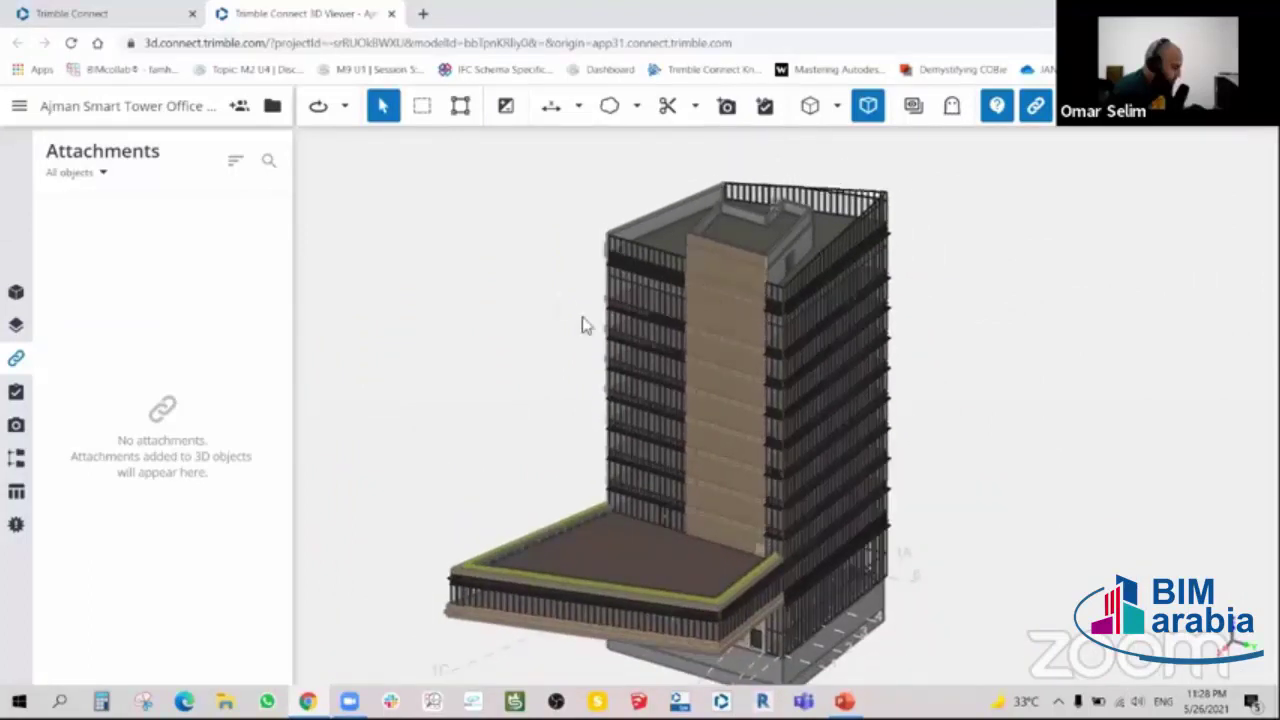
mouse_move(583, 325)
left_mouse_down()
mouse_move(857, 286)
mouse_move(680, 343)
mouse_move(734, 351)
mouse_move(586, 363)
mouse_move(691, 346)
mouse_move(668, 369)
mouse_move(586, 380)
mouse_move(563, 350)
left_mouse_up()
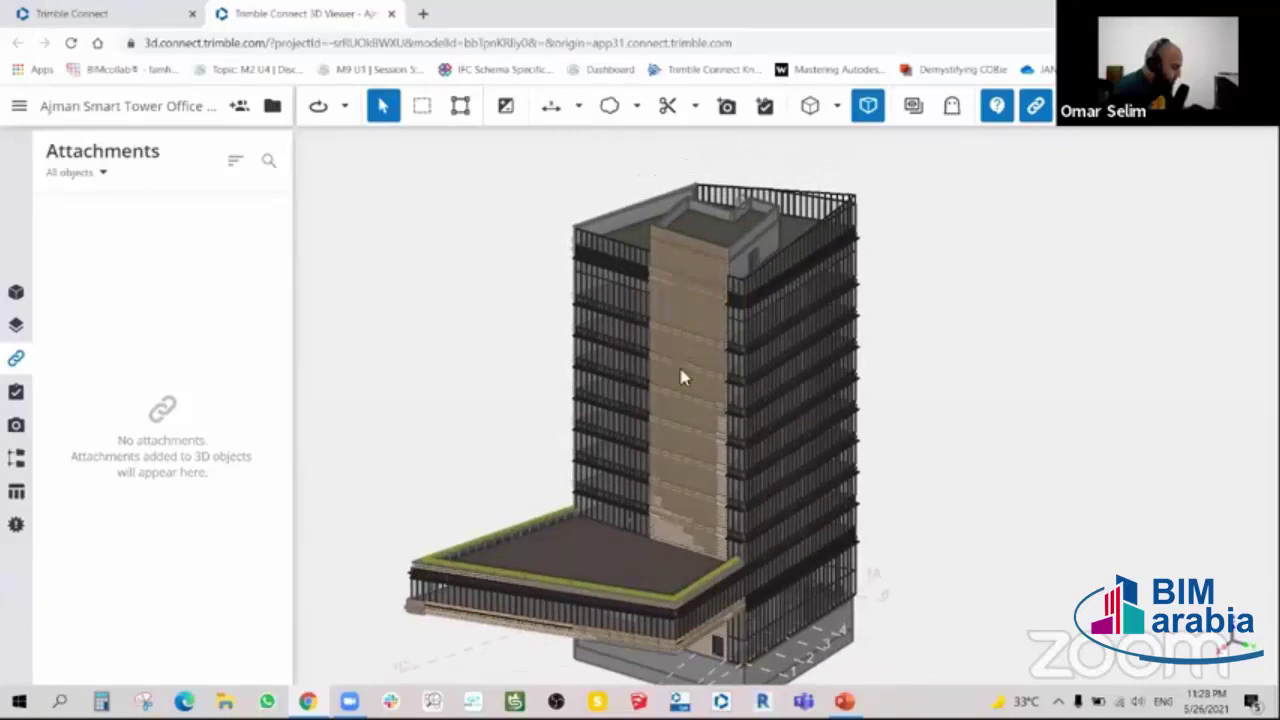
scroll(686, 337, "up", 2)
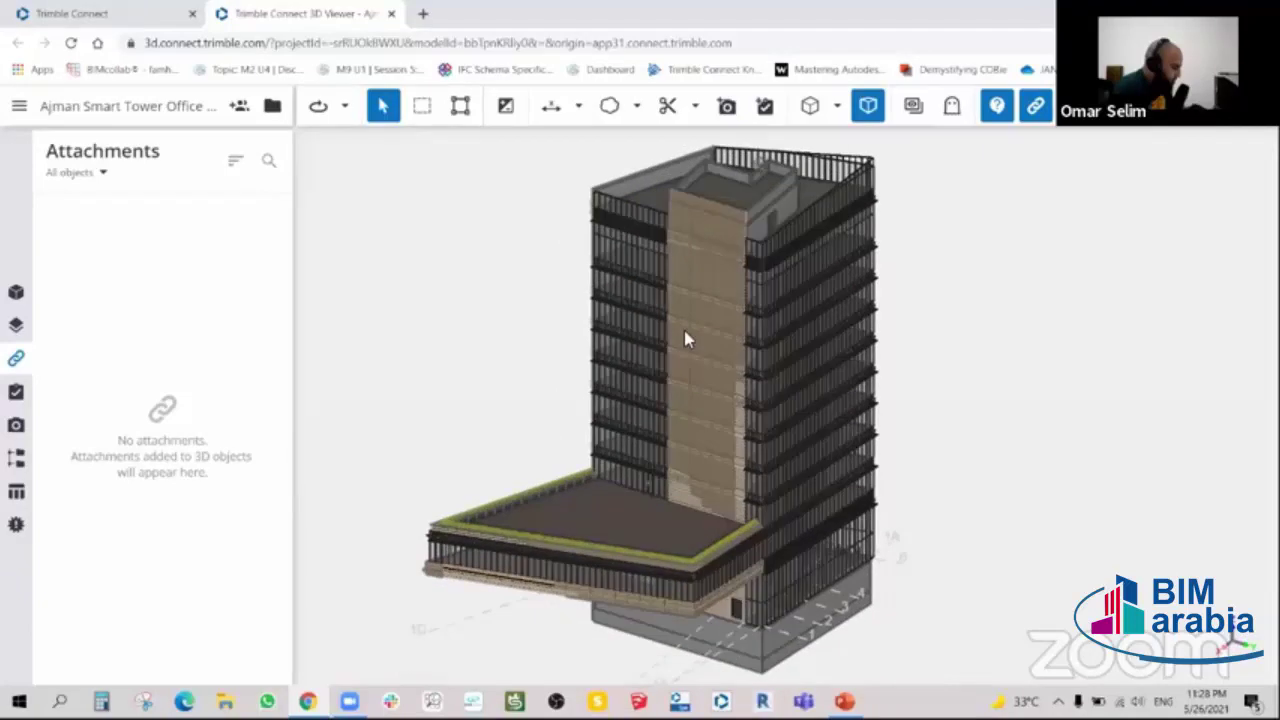
scroll(666, 331, "up", 2)
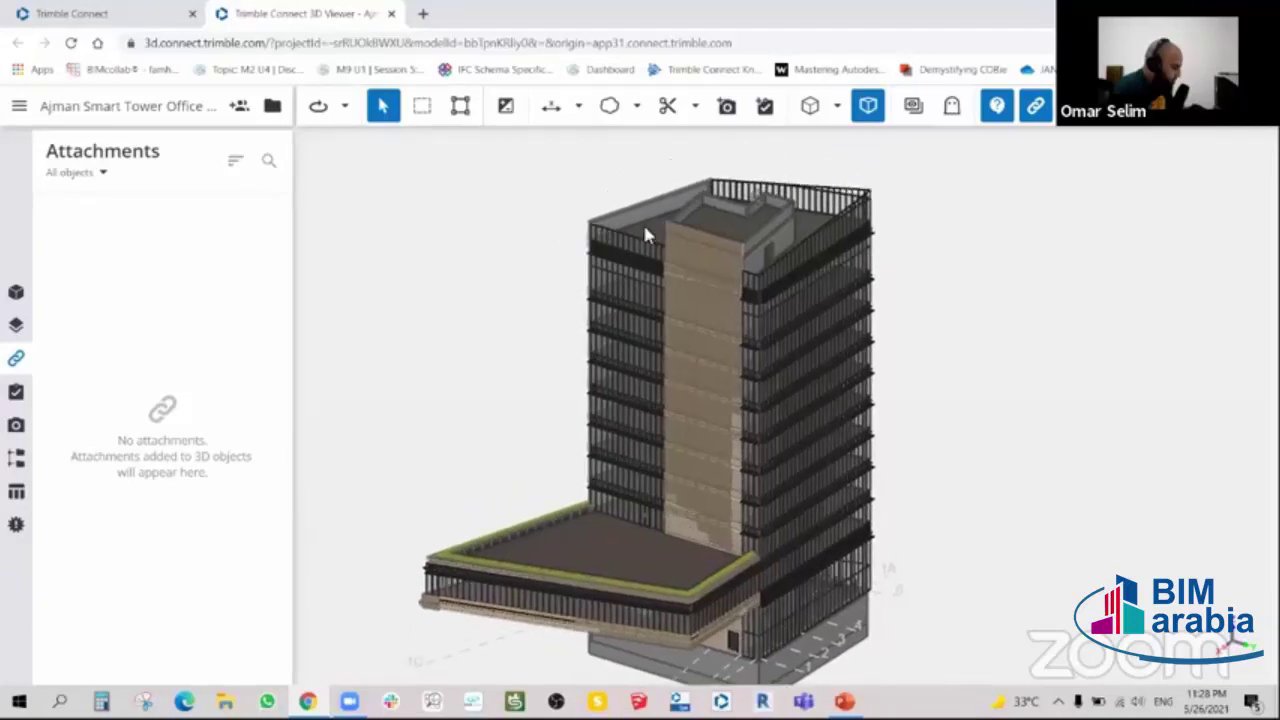
scroll(642, 221, "up", 3)
- Select the roof parapet, start an Other attachment, then close Add Attachment without adding anything
left_click(613, 220)
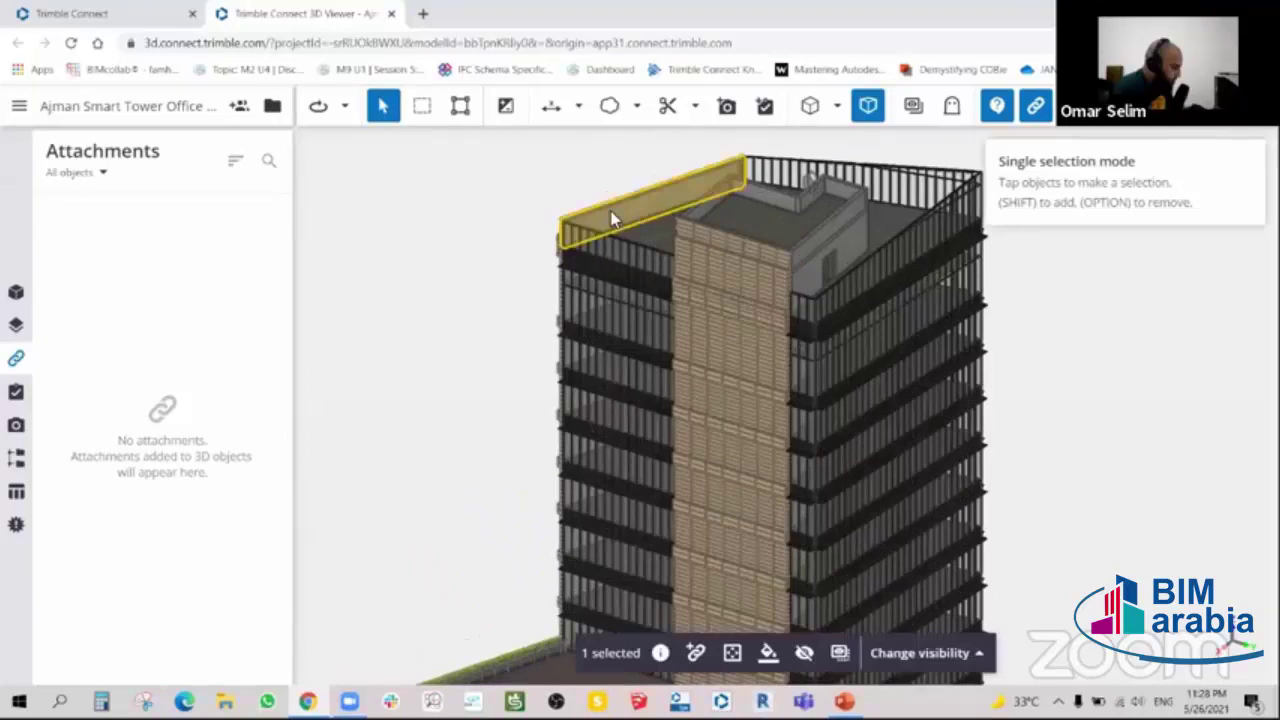
left_click(696, 652)
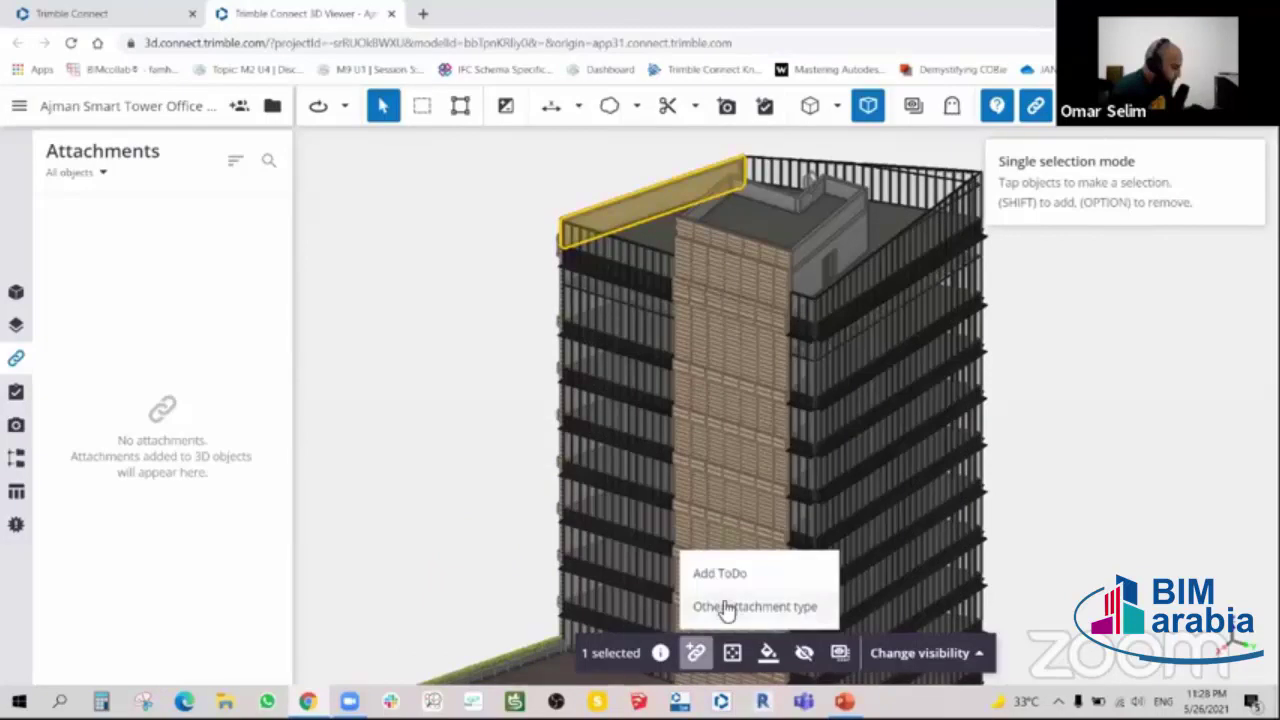
left_click(727, 609)
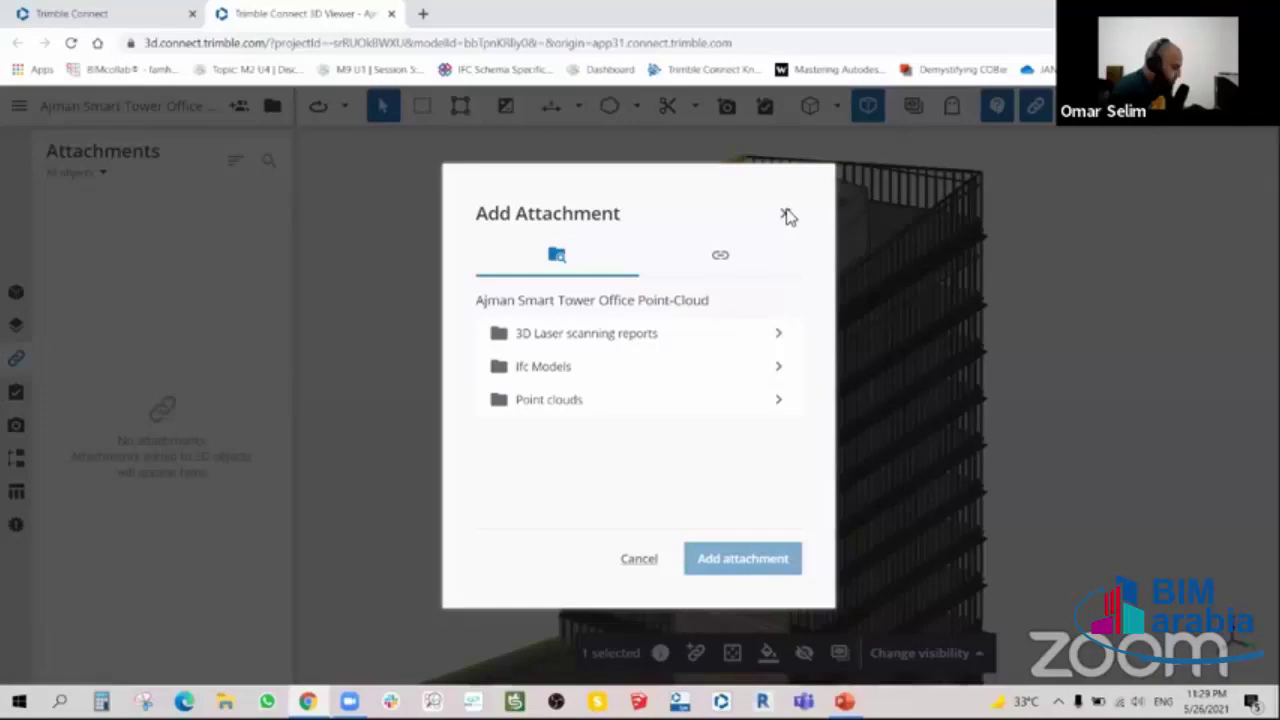
left_click(648, 612)
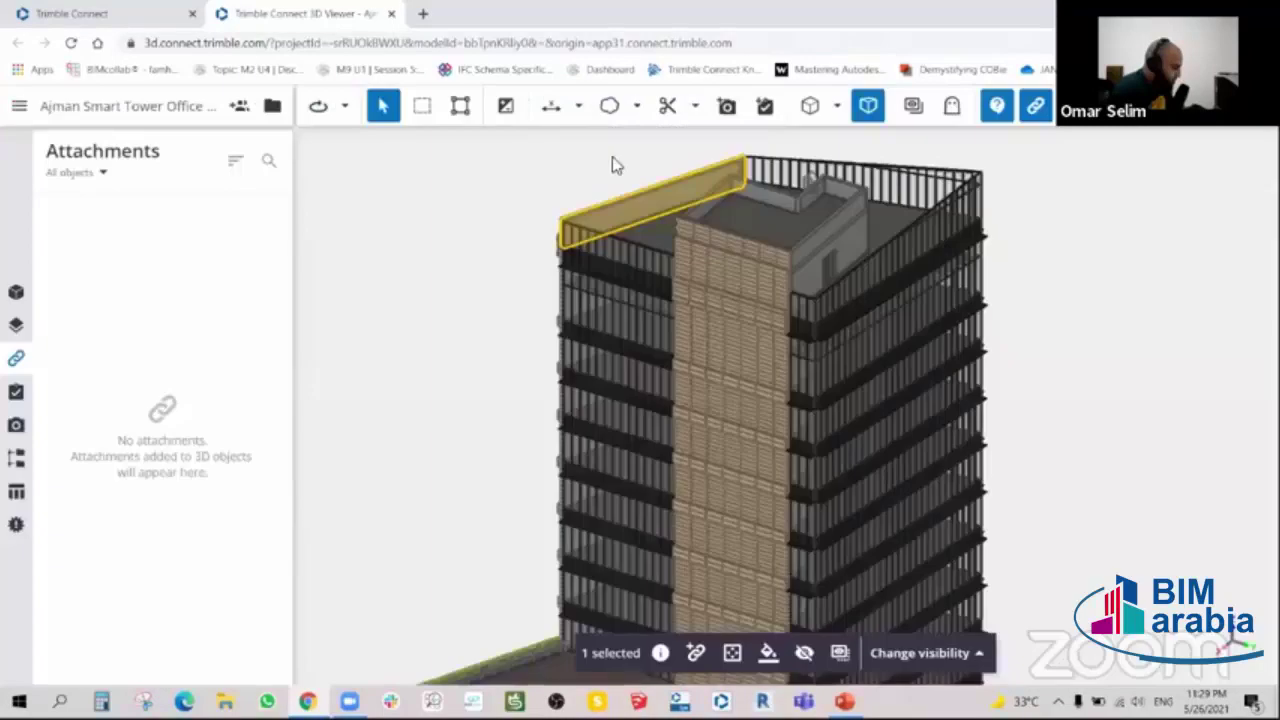
- Orbit the tower upright and frontal, deselecting the roof parapet
scroll(829, 449, "up", 2)
scroll(809, 394, "up", 3)
scroll(757, 337, "down", 1)
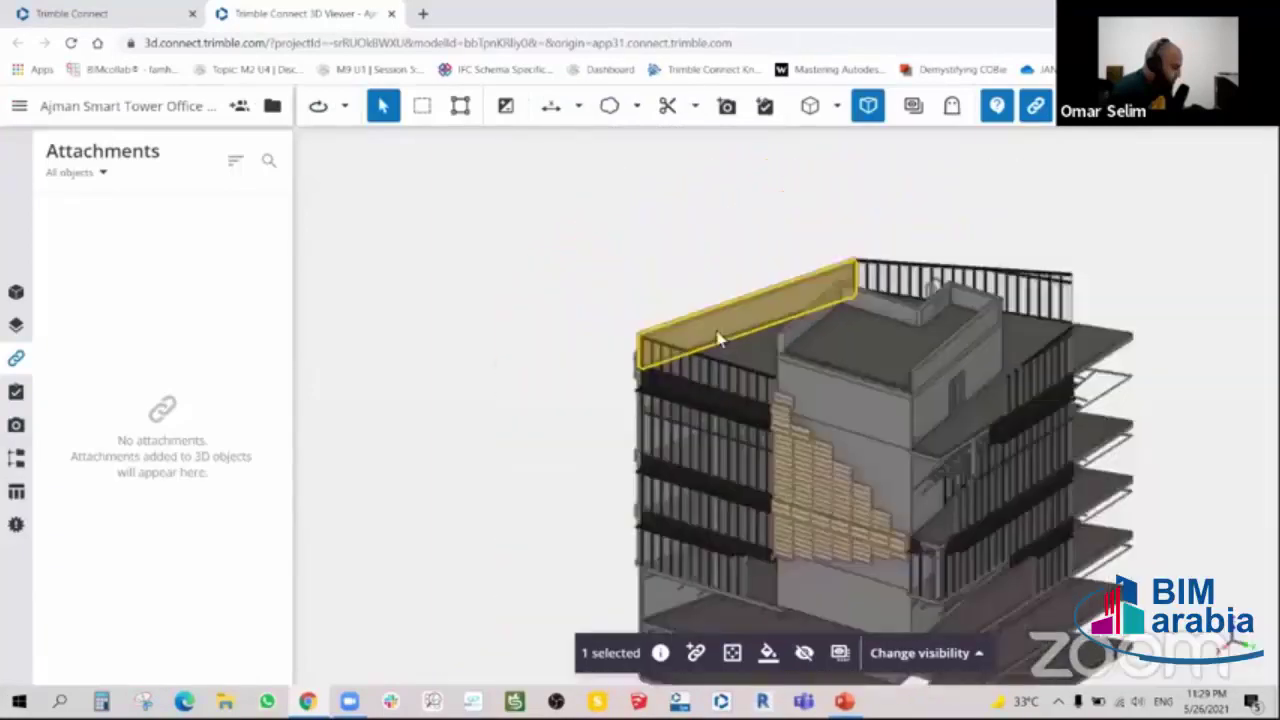
scroll(718, 340, "down", 5)
mouse_move(714, 363)
left_mouse_down()
mouse_move(701, 340)
mouse_move(814, 380)
mouse_move(697, 323)
mouse_move(620, 323)
mouse_move(731, 332)
left_mouse_up()
scroll(730, 330, "down", 2)
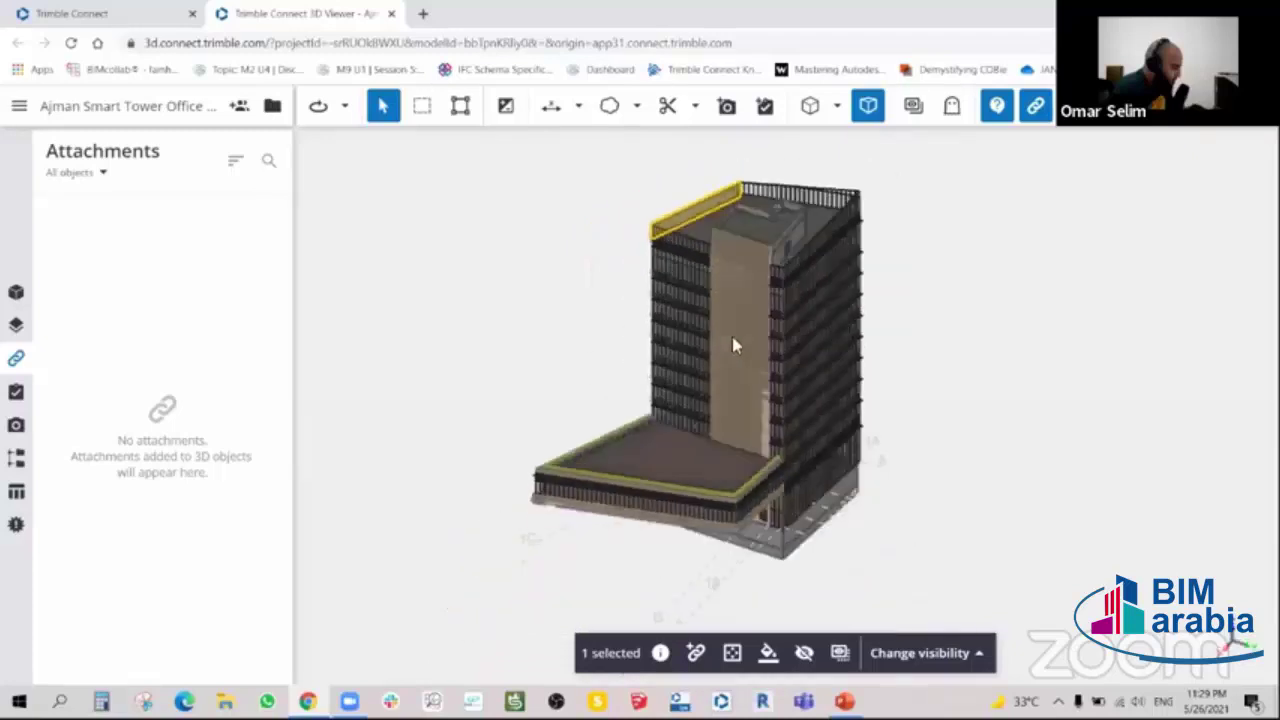
mouse_move(1002, 305)
left_mouse_down()
mouse_move(817, 343)
mouse_move(723, 346)
left_mouse_up()
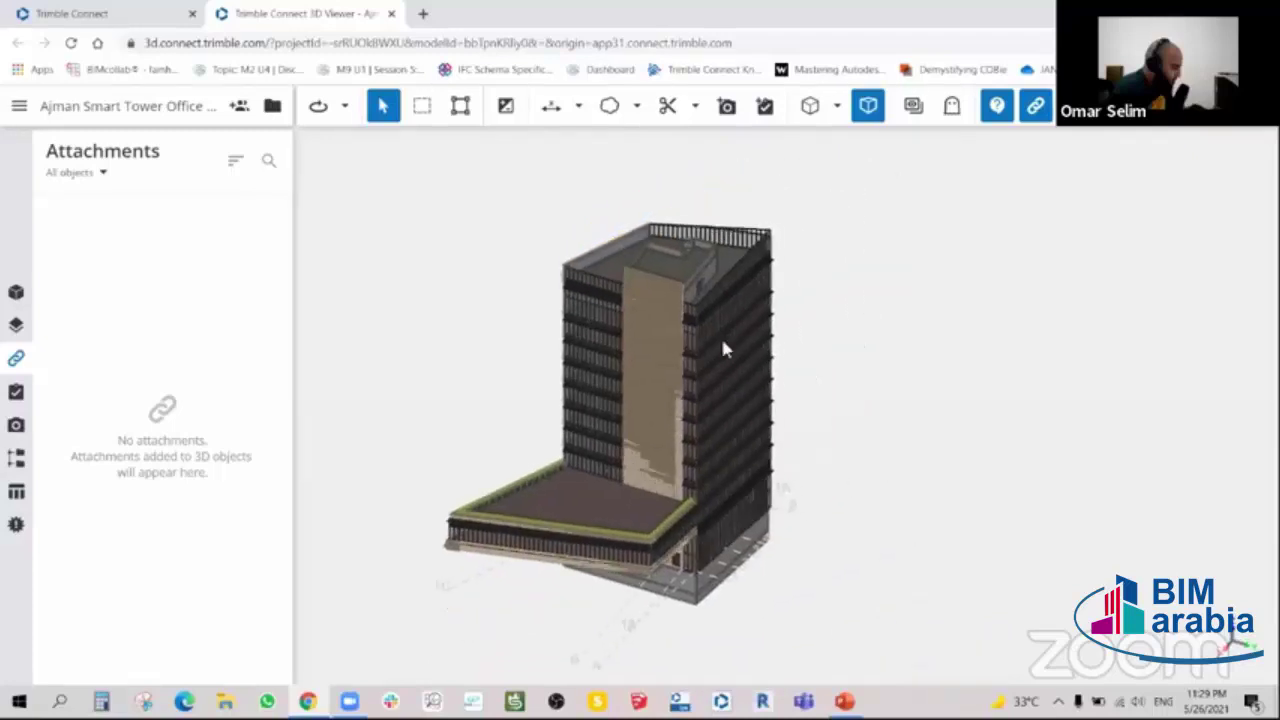
scroll(723, 346, "up", 3)
scroll(757, 322, "down", 2)
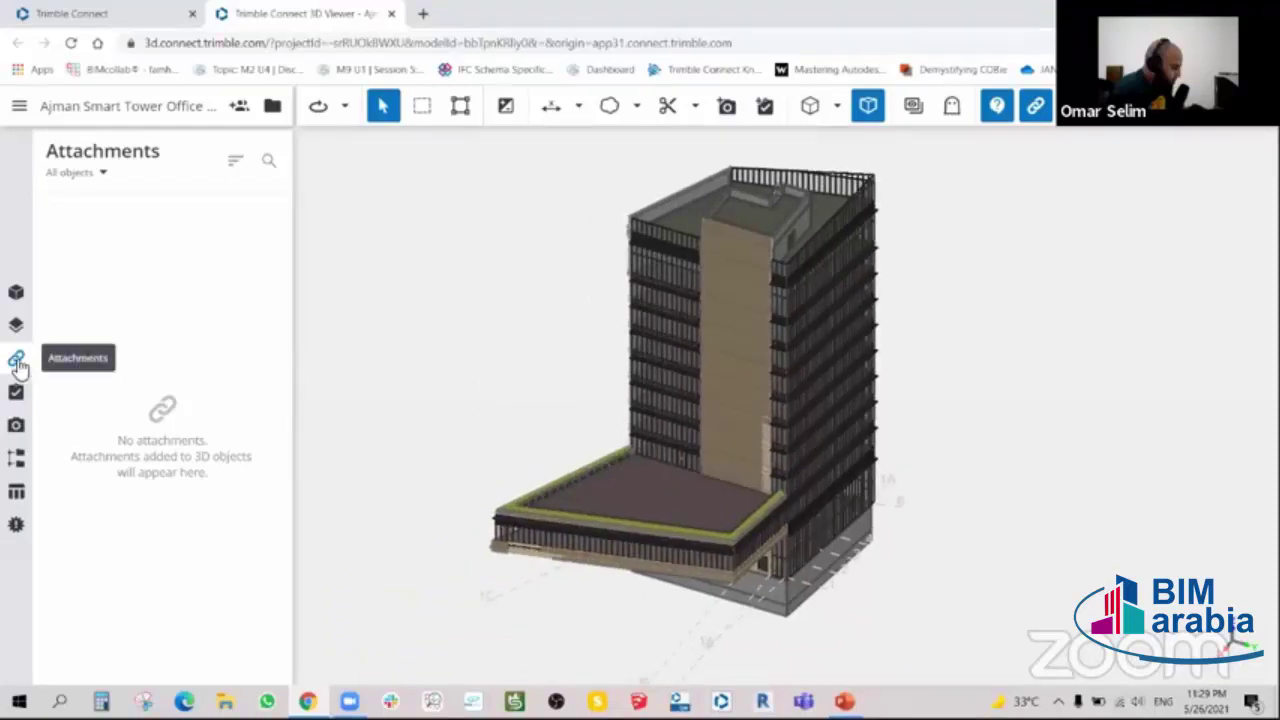
- Show the project's empty ToDos list and orbit the tower round to a side view
left_click(18, 393)
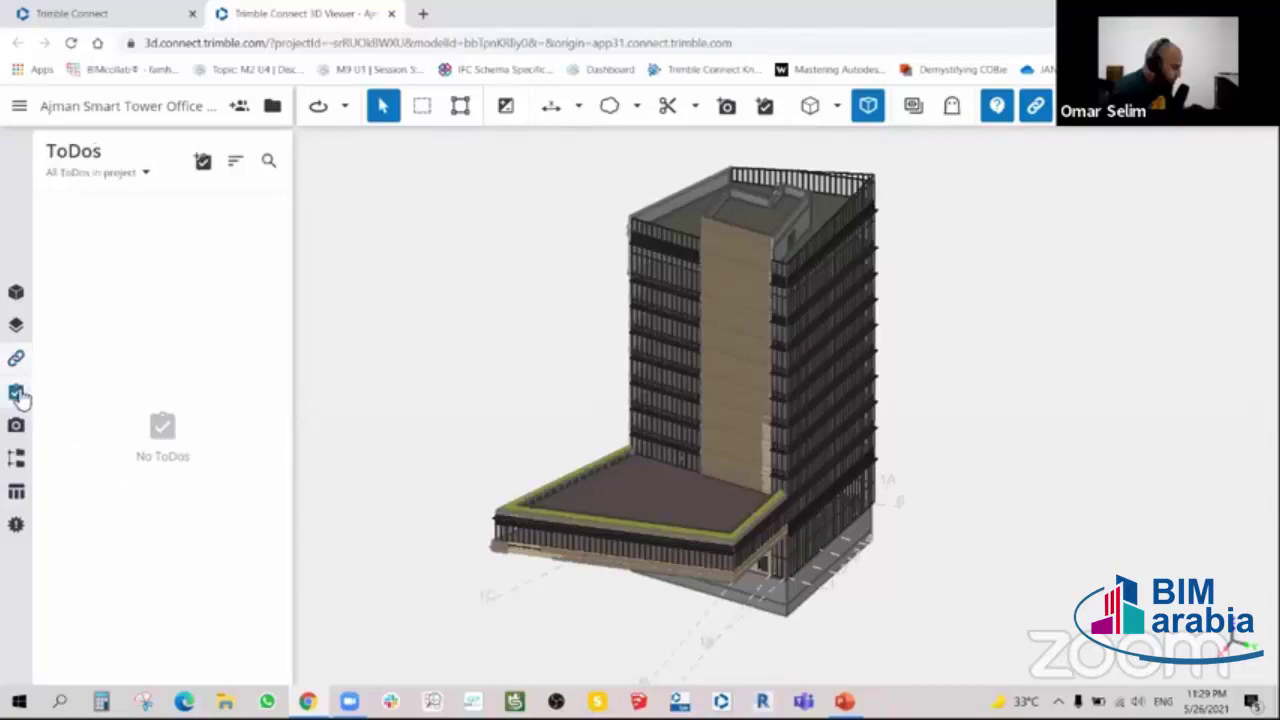
left_click(18, 360)
left_click(20, 400)
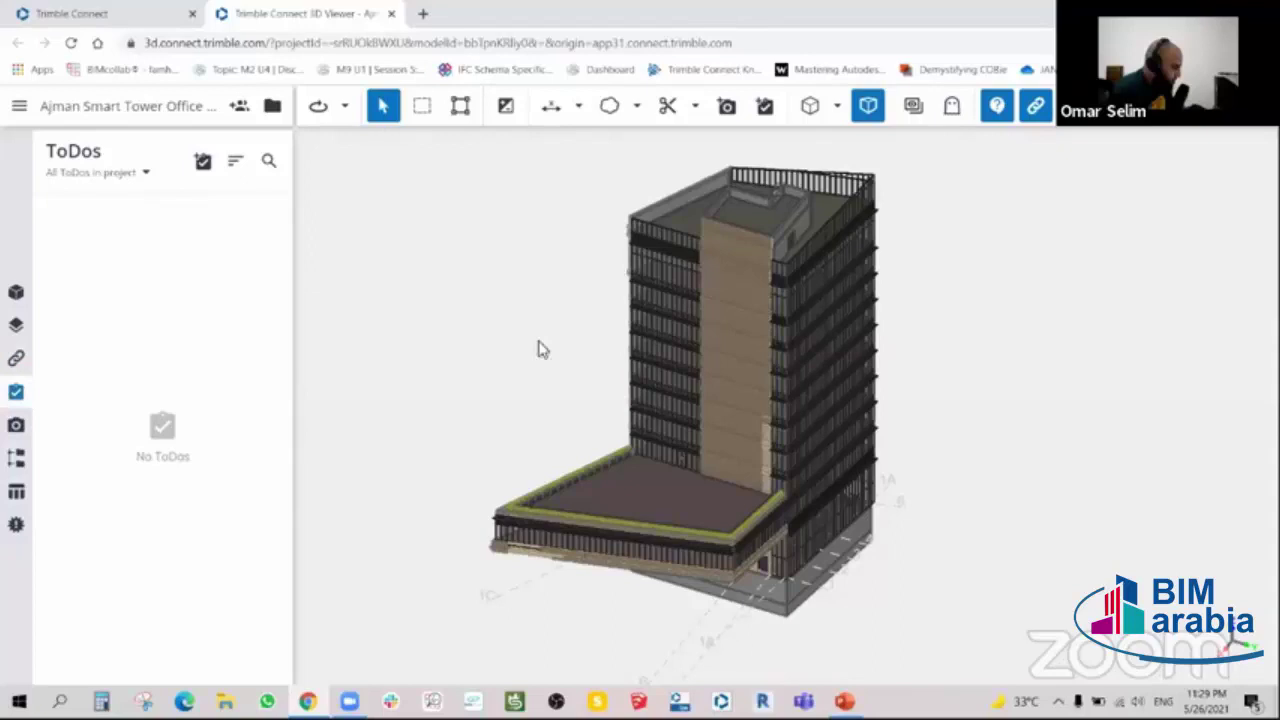
mouse_move(538, 349)
left_mouse_down()
mouse_move(654, 323)
mouse_move(706, 340)
left_mouse_up()
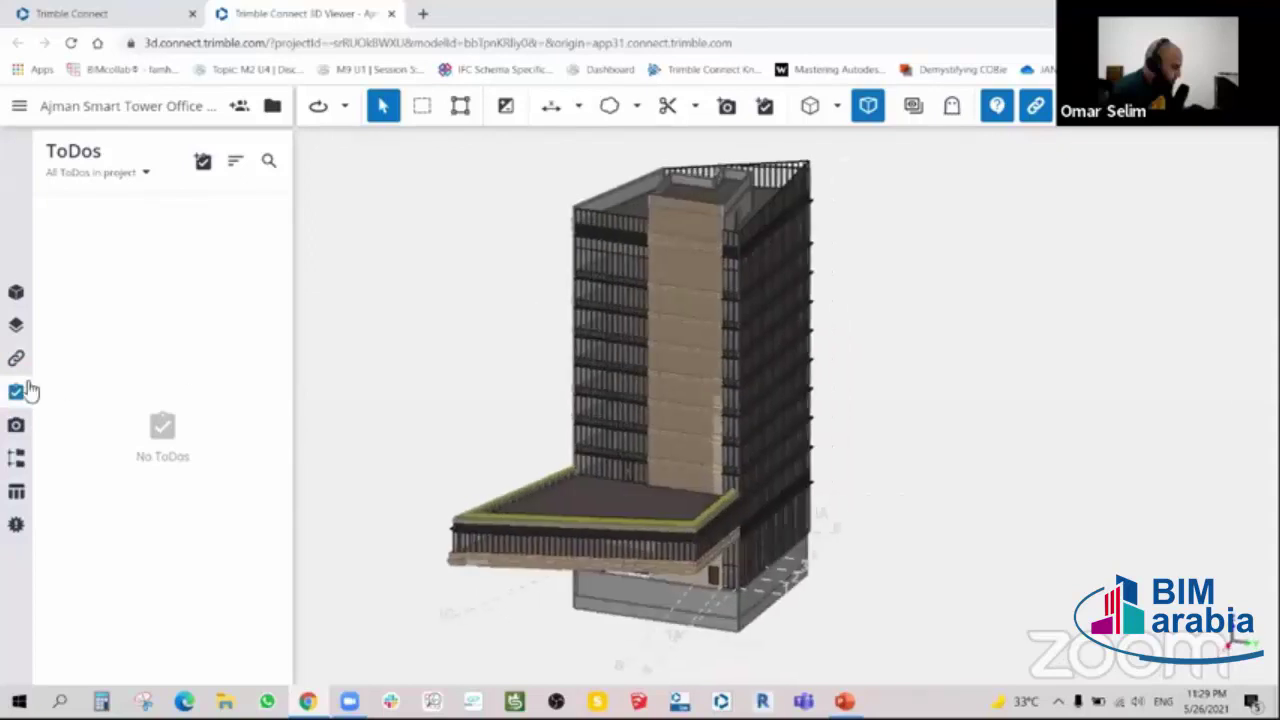
left_click_drag(625, 333, 689, 331)
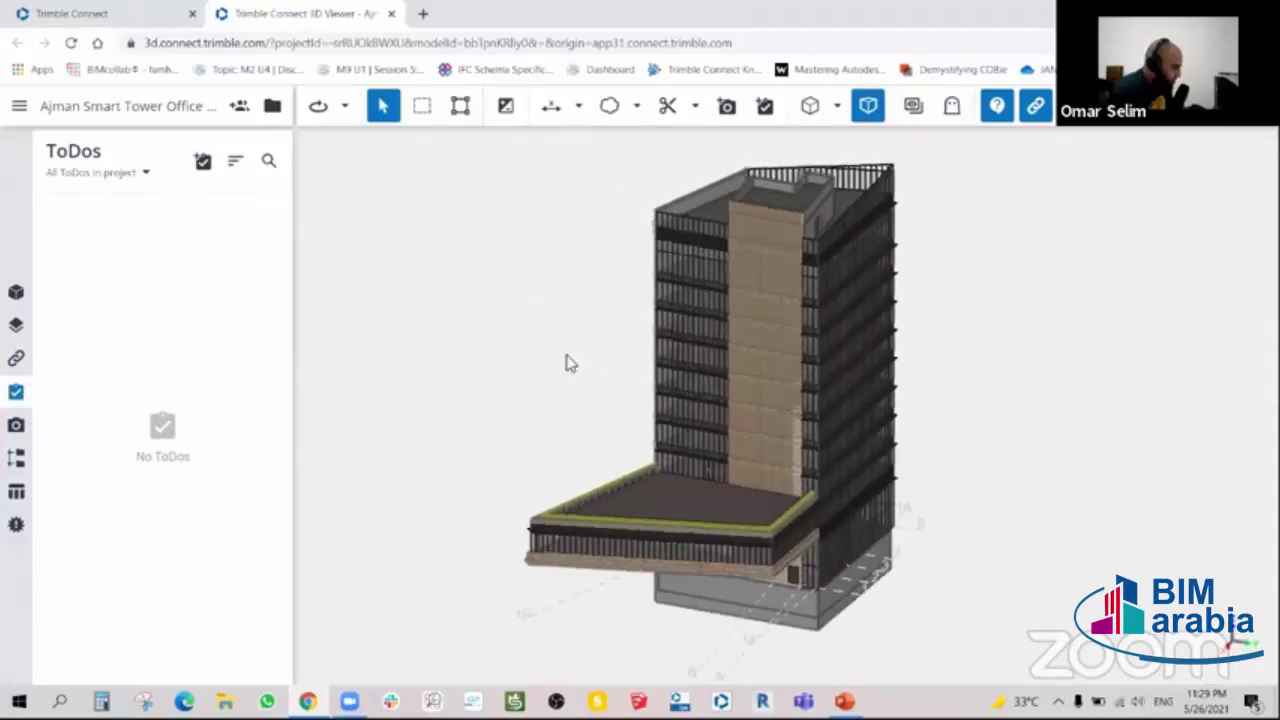
left_click_drag(617, 351, 614, 349)
left_click_drag(714, 394, 669, 393)
middle_click_drag(669, 393, 700, 391)
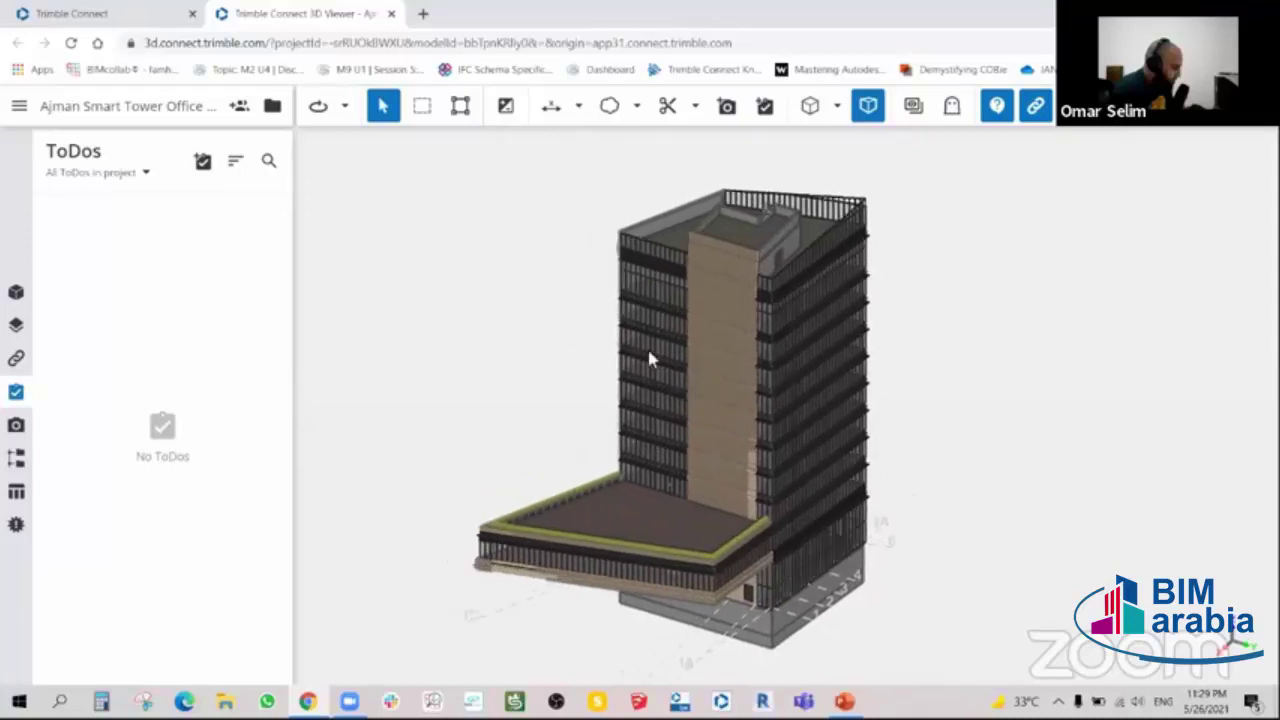
mouse_move(650, 360)
left_mouse_down()
mouse_move(949, 300)
mouse_move(917, 289)
mouse_move(794, 363)
mouse_move(697, 377)
mouse_move(1051, 357)
mouse_move(577, 222)
left_mouse_up()
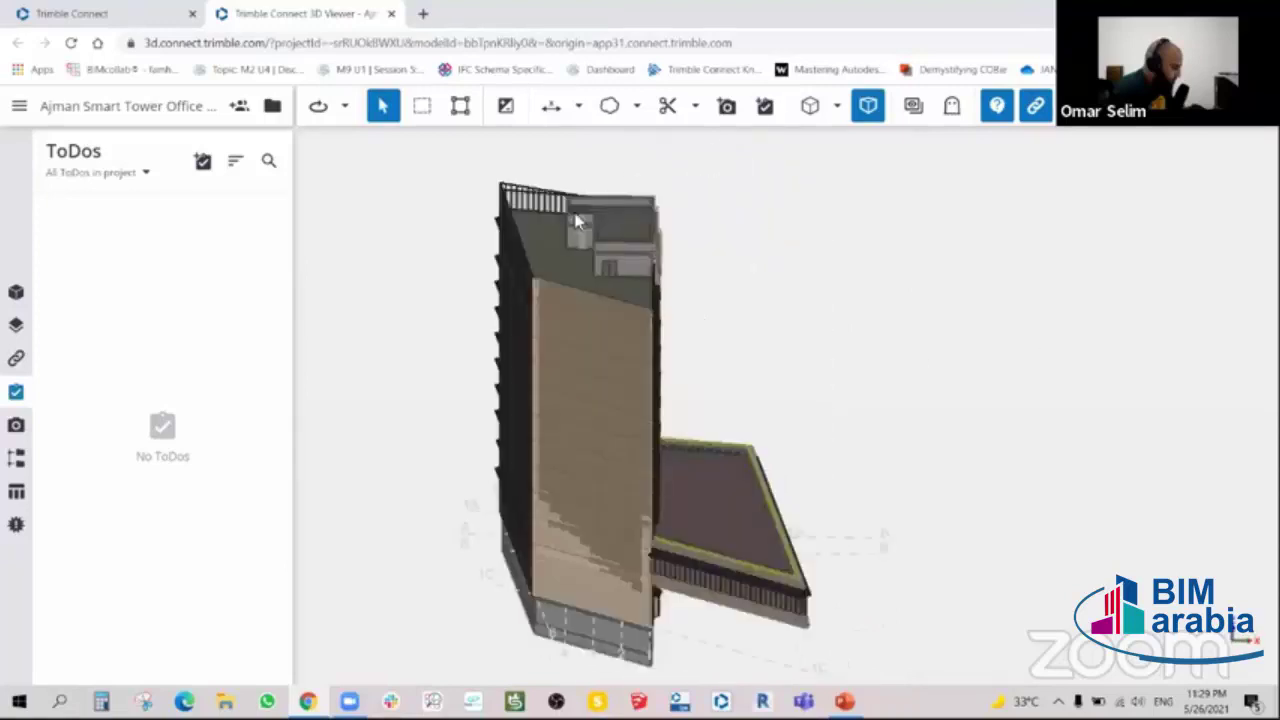
- Zoom toward the roof and orbit until the rooftop ladder's top grating fills the view
scroll(577, 222, "up", 2)
scroll(583, 229, "up", 3)
scroll(600, 243, "up", 5)
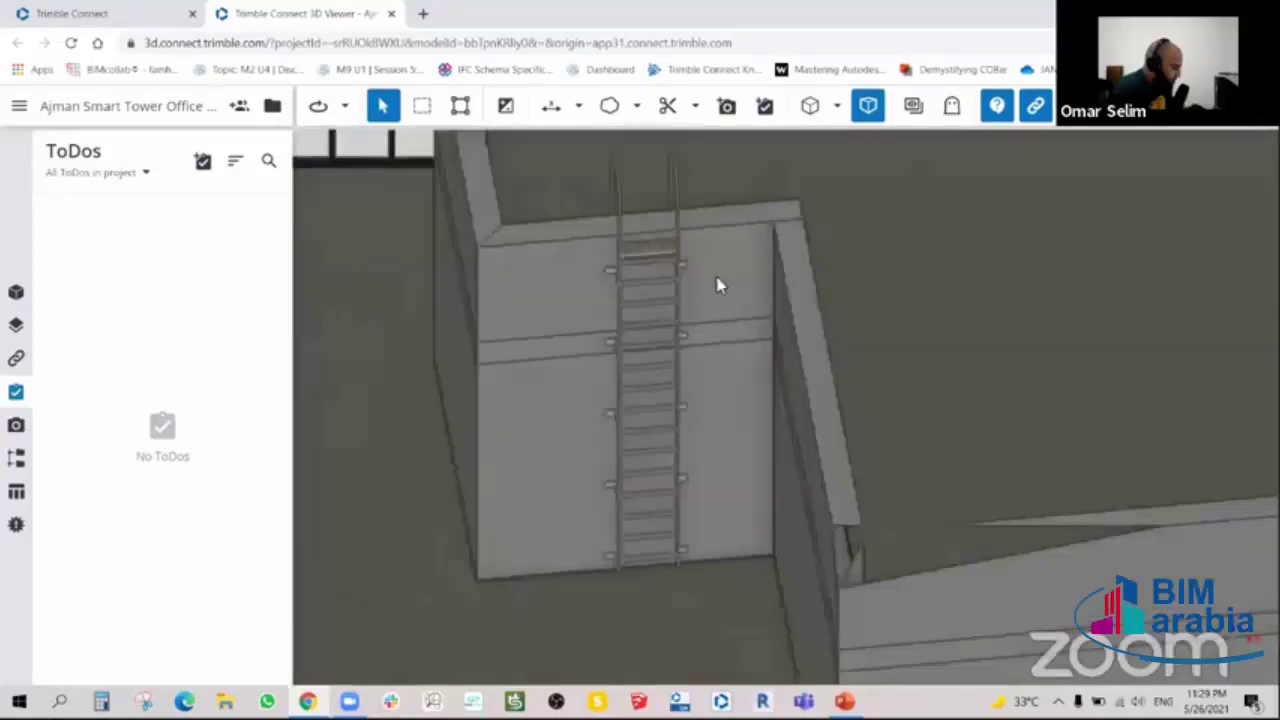
left_click_drag(715, 285, 666, 260)
scroll(723, 289, "up", 3)
scroll(688, 317, "up", 3)
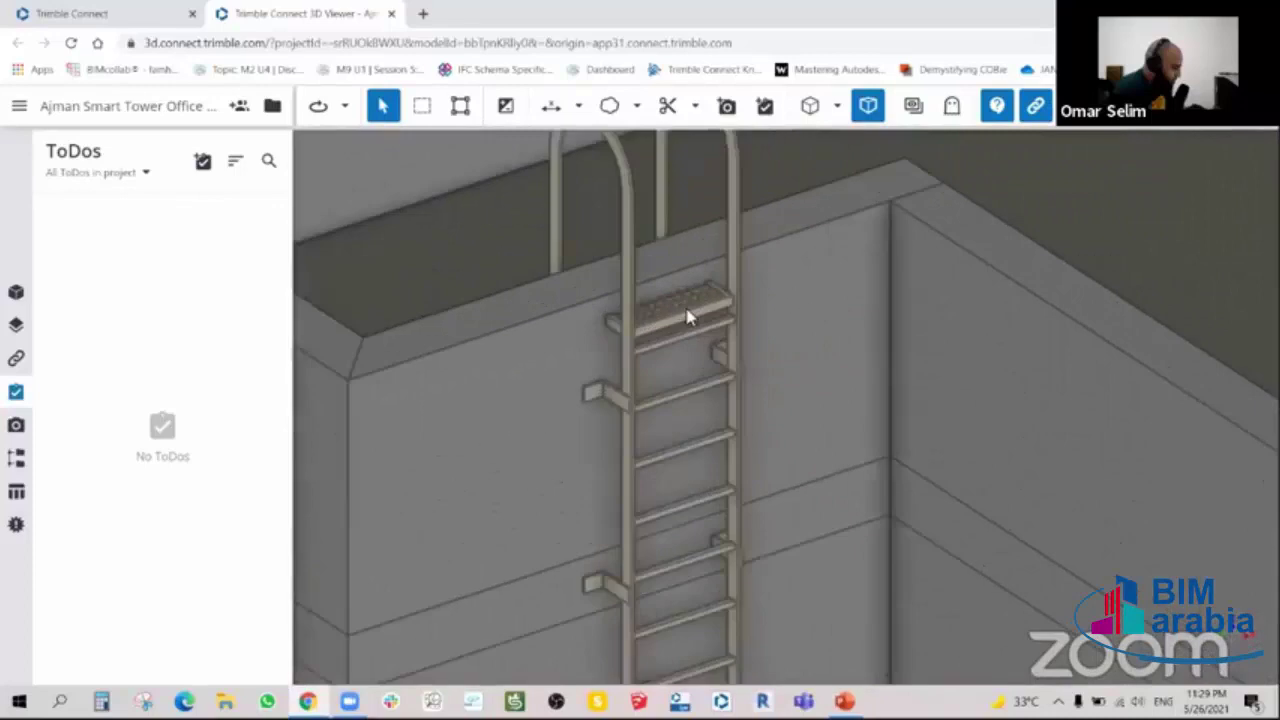
scroll(688, 317, "up", 3)
scroll(688, 317, "up", 3)
mouse_move(688, 317)
left_mouse_down()
mouse_move(746, 300)
mouse_move(640, 323)
left_mouse_up()
scroll(697, 320, "down", 3)
scroll(671, 323, "up", 2)
scroll(684, 316, "up", 3)
scroll(531, 321, "up", 2)
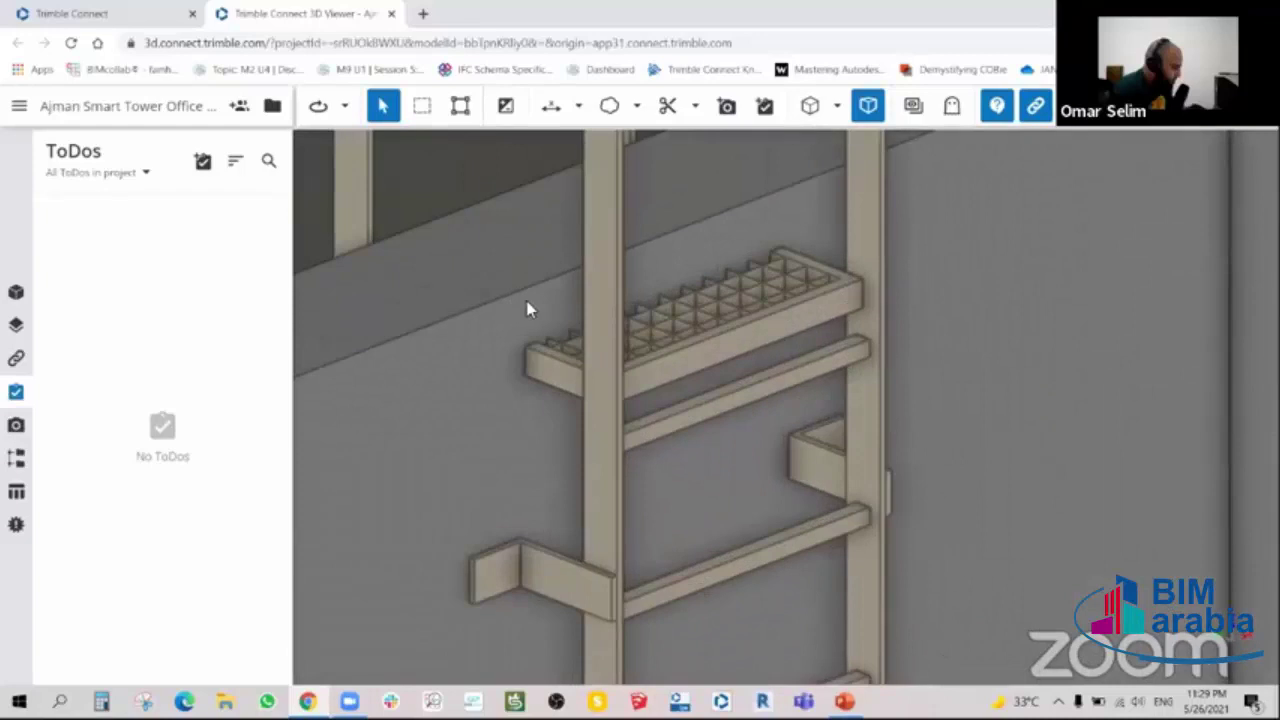
mouse_move(530, 310)
left_mouse_down()
mouse_move(629, 351)
mouse_move(654, 334)
mouse_move(660, 349)
left_mouse_up()
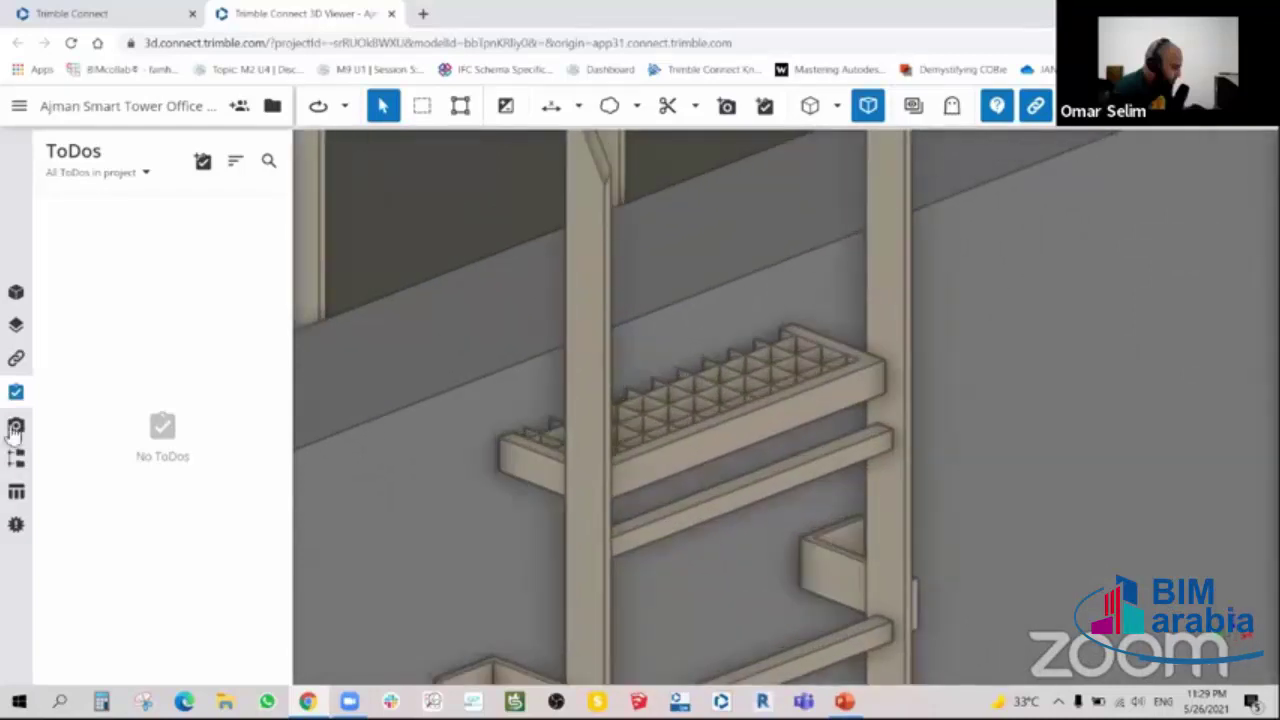
- Start a new ToDo for the ladder and enter its title field
left_click(205, 162)
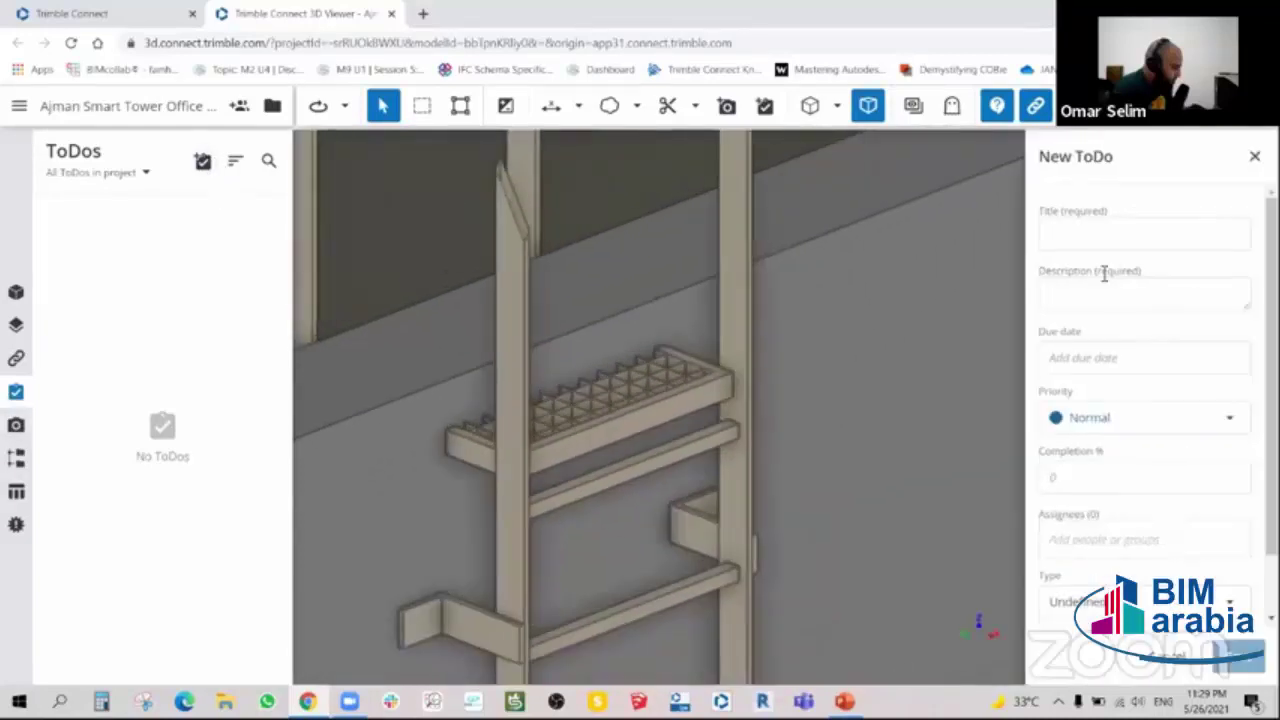
left_click(1089, 238)
scroll(1126, 478, "down", 1)
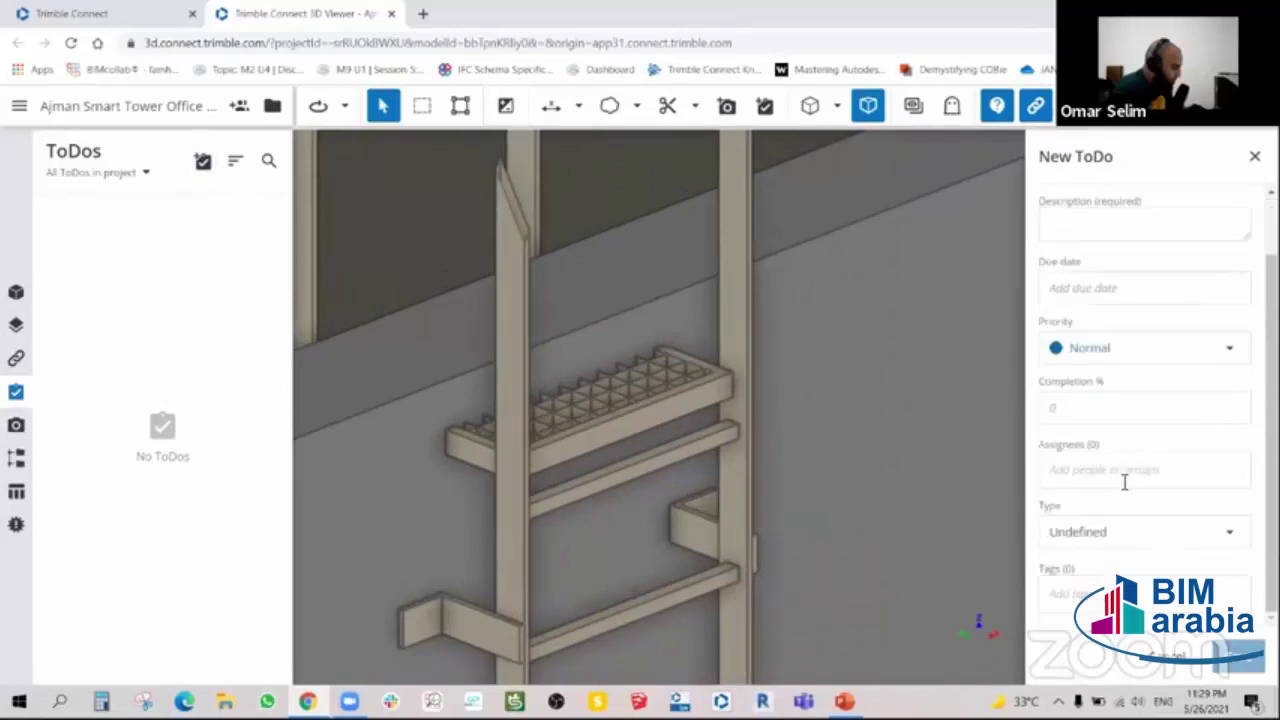
scroll(1126, 488, "up", 1)
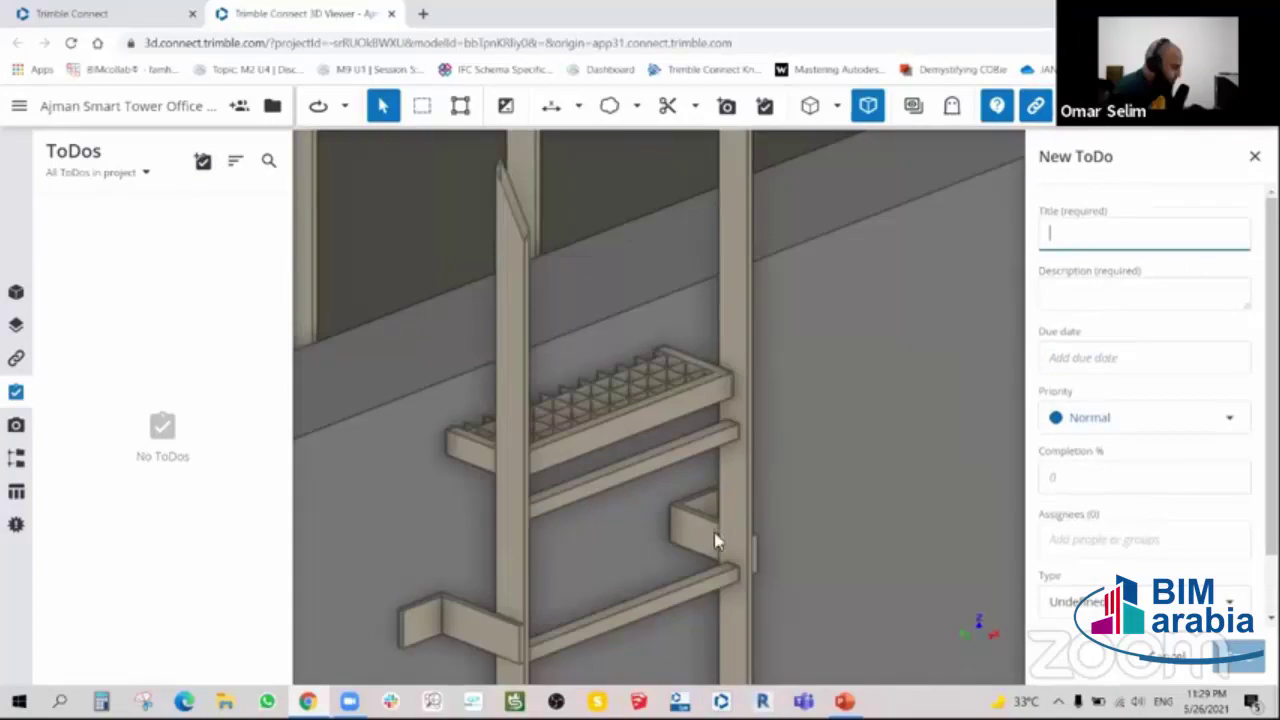
scroll(804, 410, "down", 3)
scroll(777, 400, "up", 3)
scroll(757, 343, "up", 2)
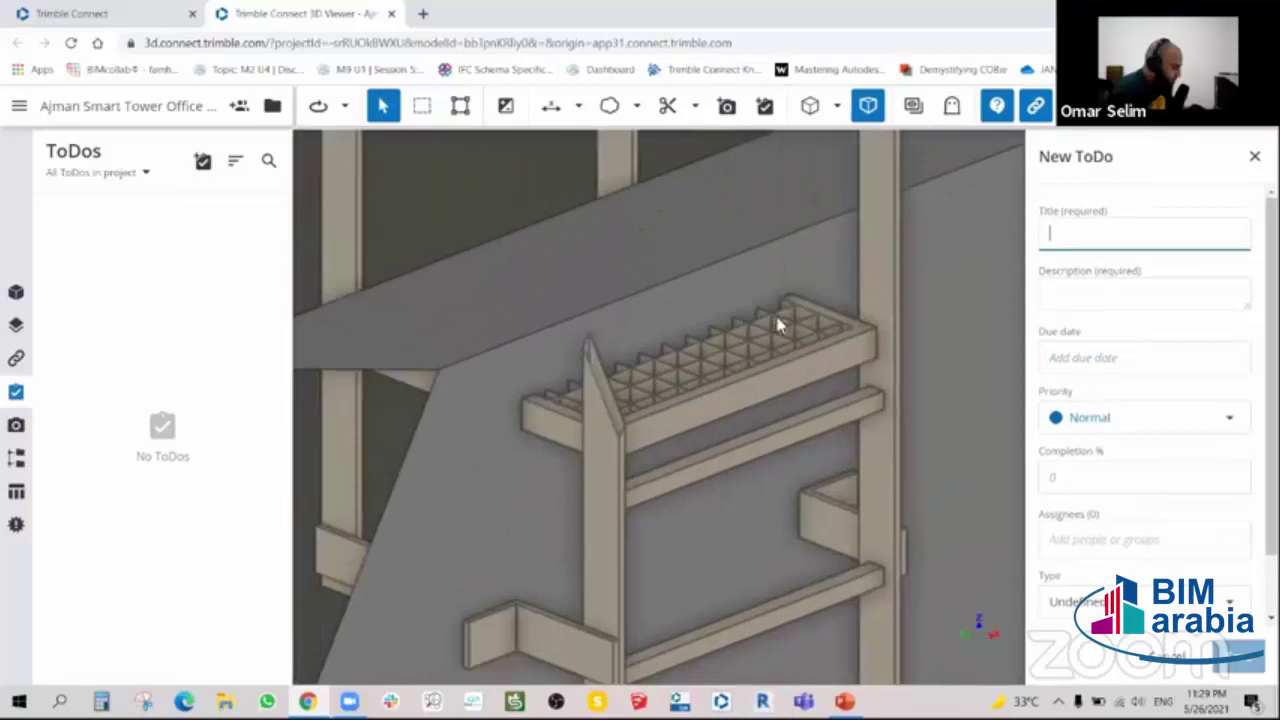
- Draw and enlarge a cloud markup around the ladder grating, then discard the unsaved ToDo
left_click(610, 107)
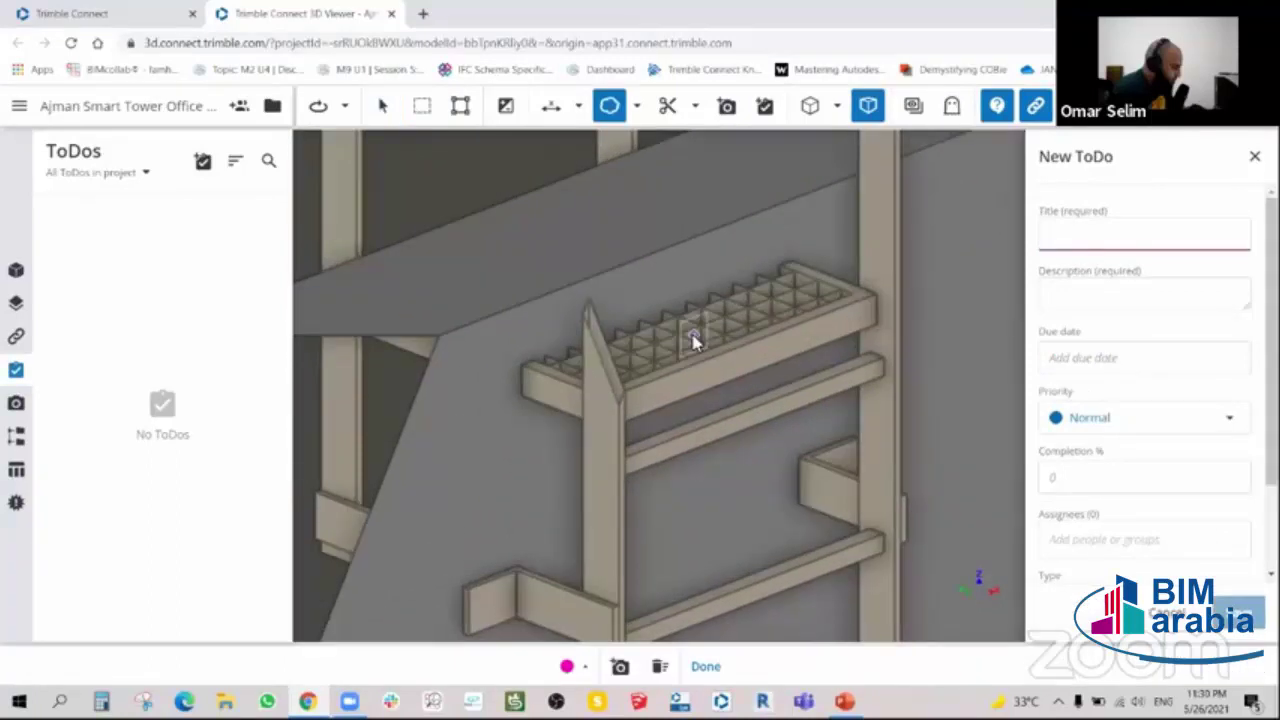
left_click_drag(693, 340, 714, 302)
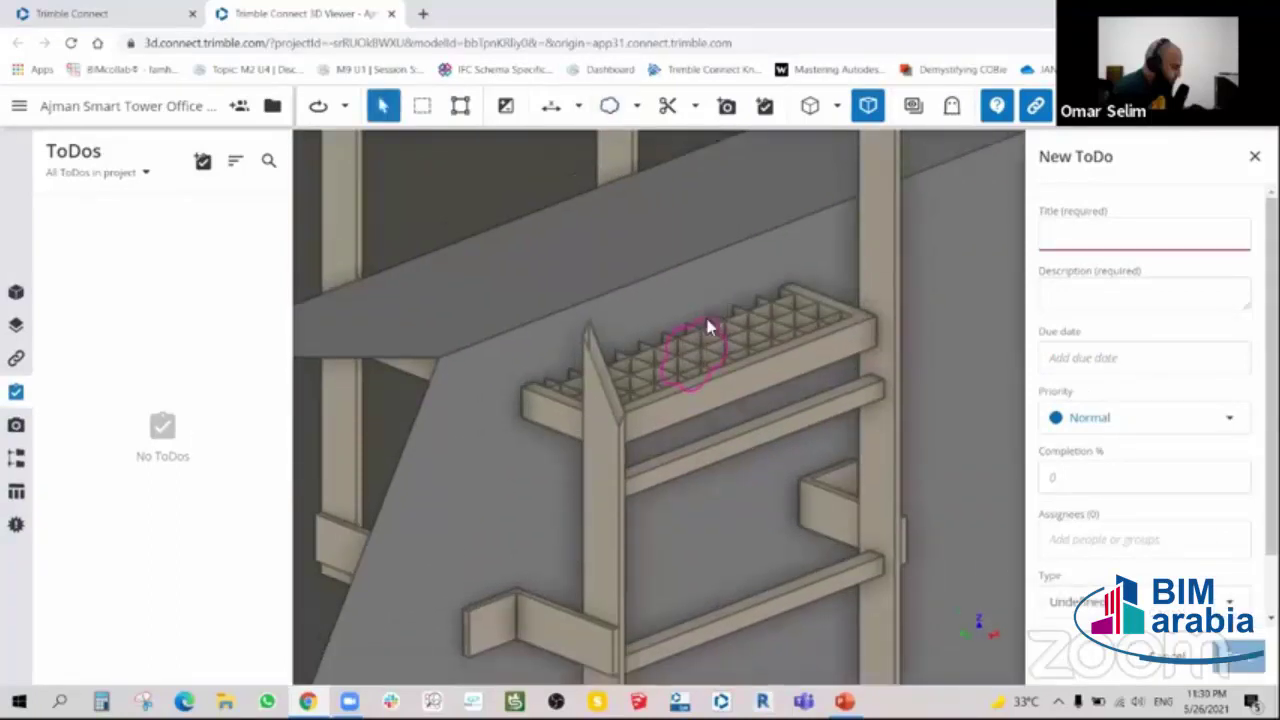
left_click(707, 327)
left_click_drag(743, 267, 914, 163)
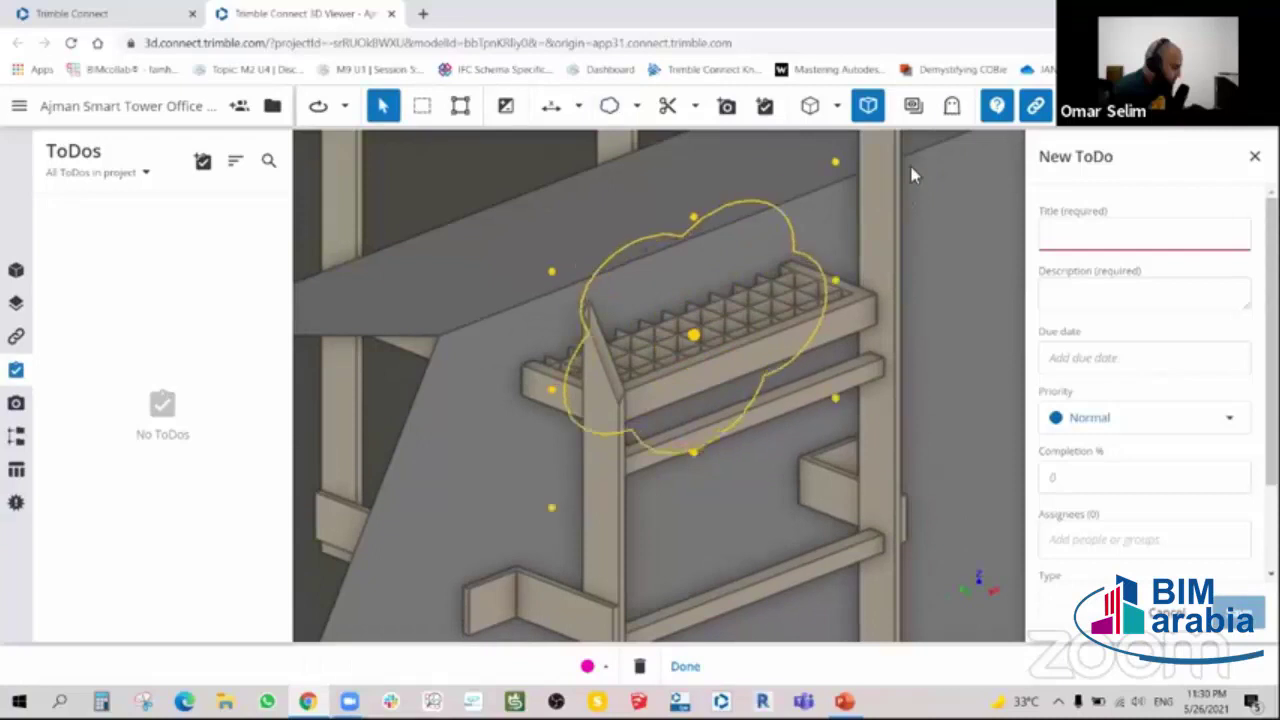
middle_click_drag(805, 303, 774, 314)
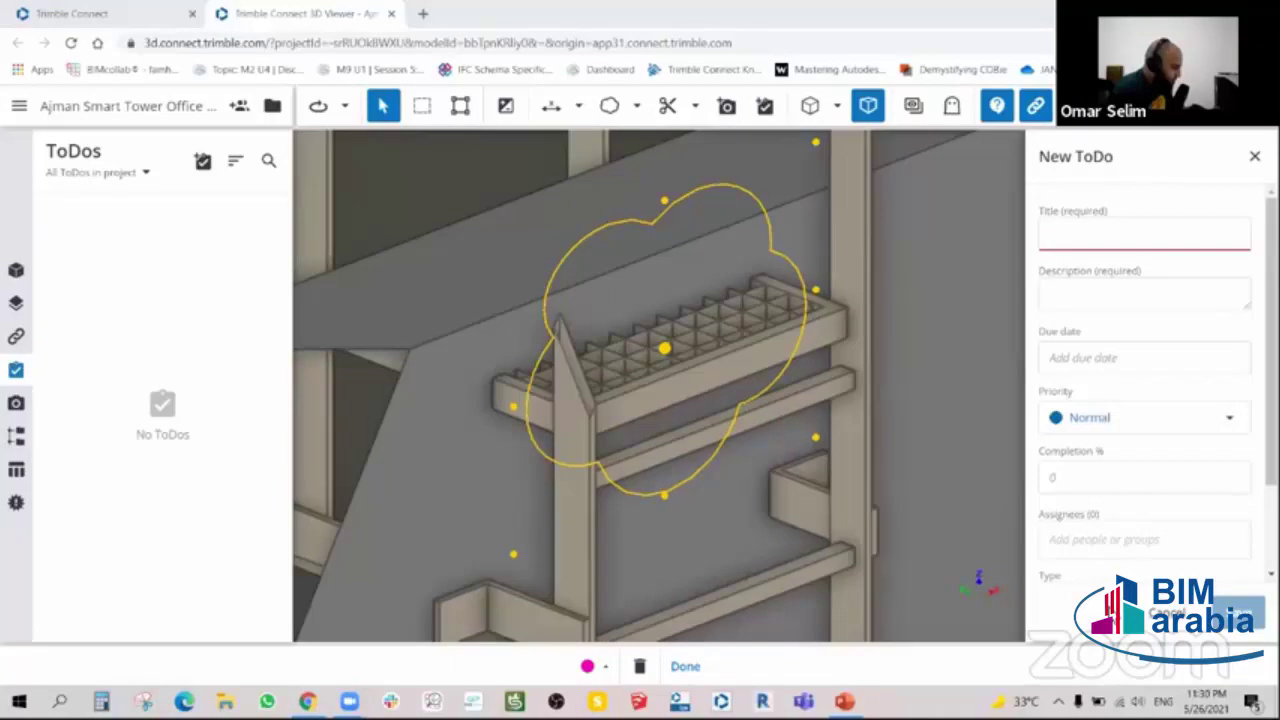
left_click(1255, 158)
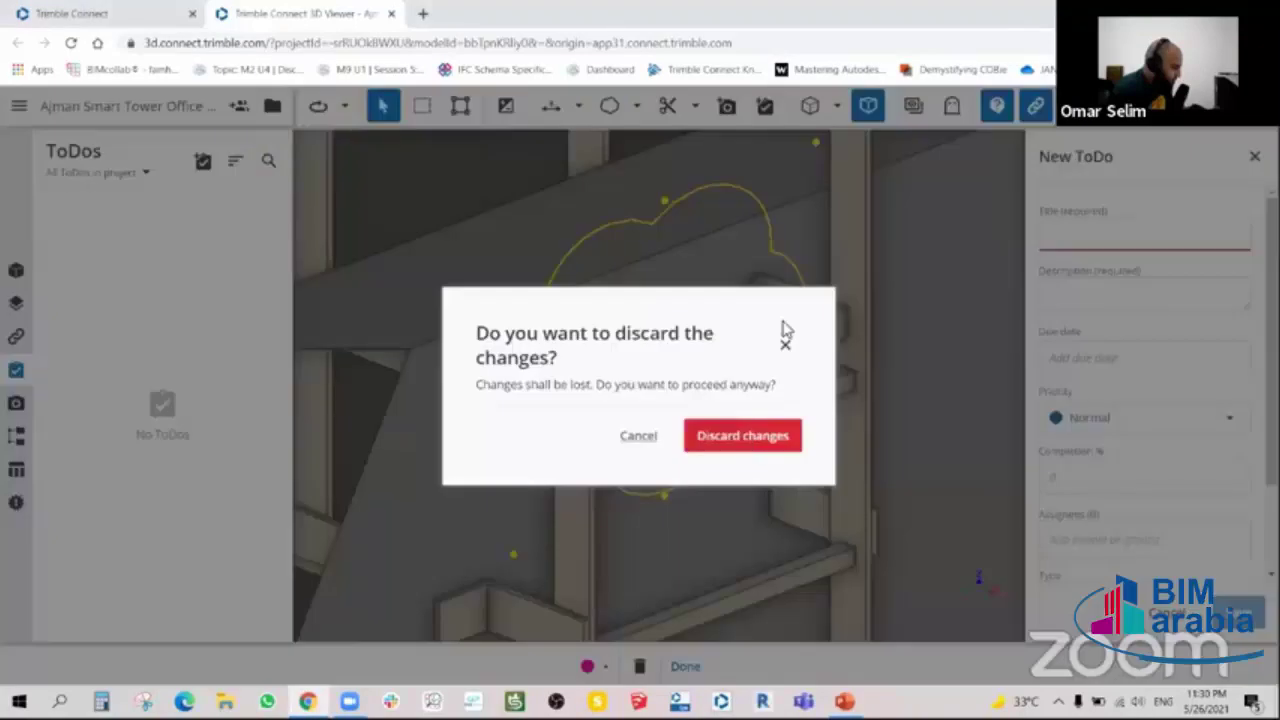
left_click(744, 437)
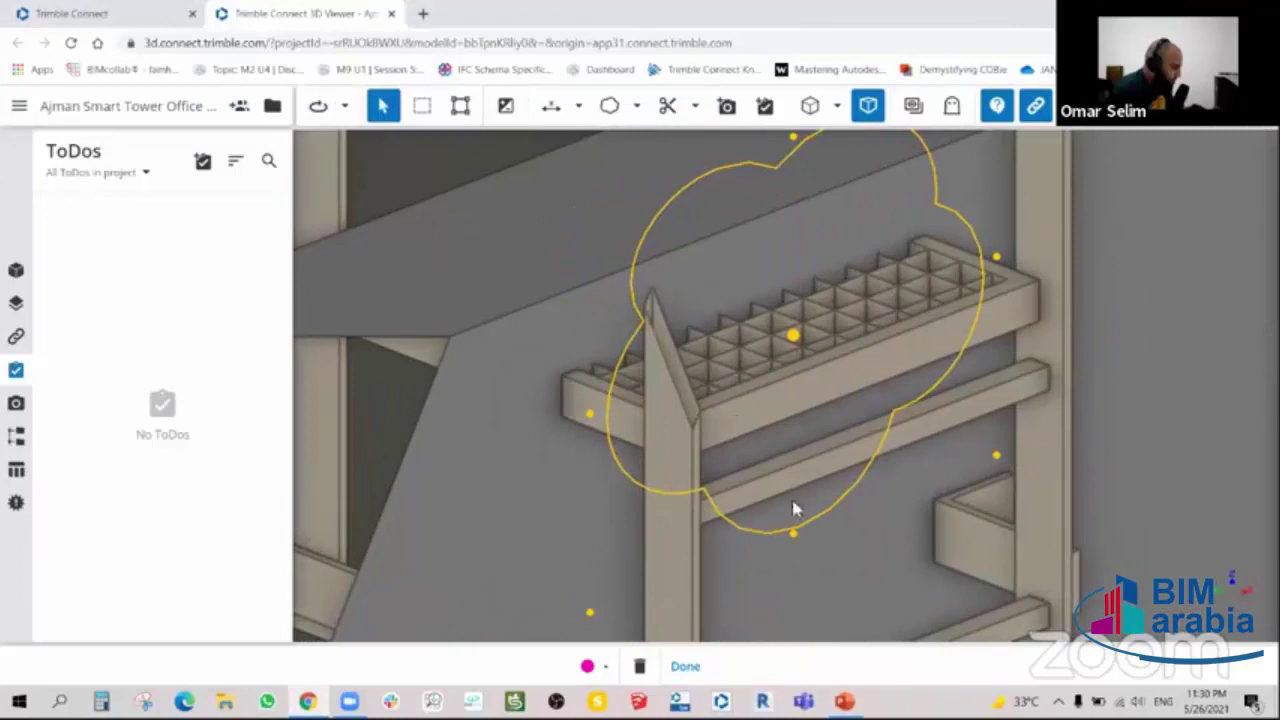
- Finish the cloud markup and zoom out to a low side view of the full tower and podium
left_click(645, 666)
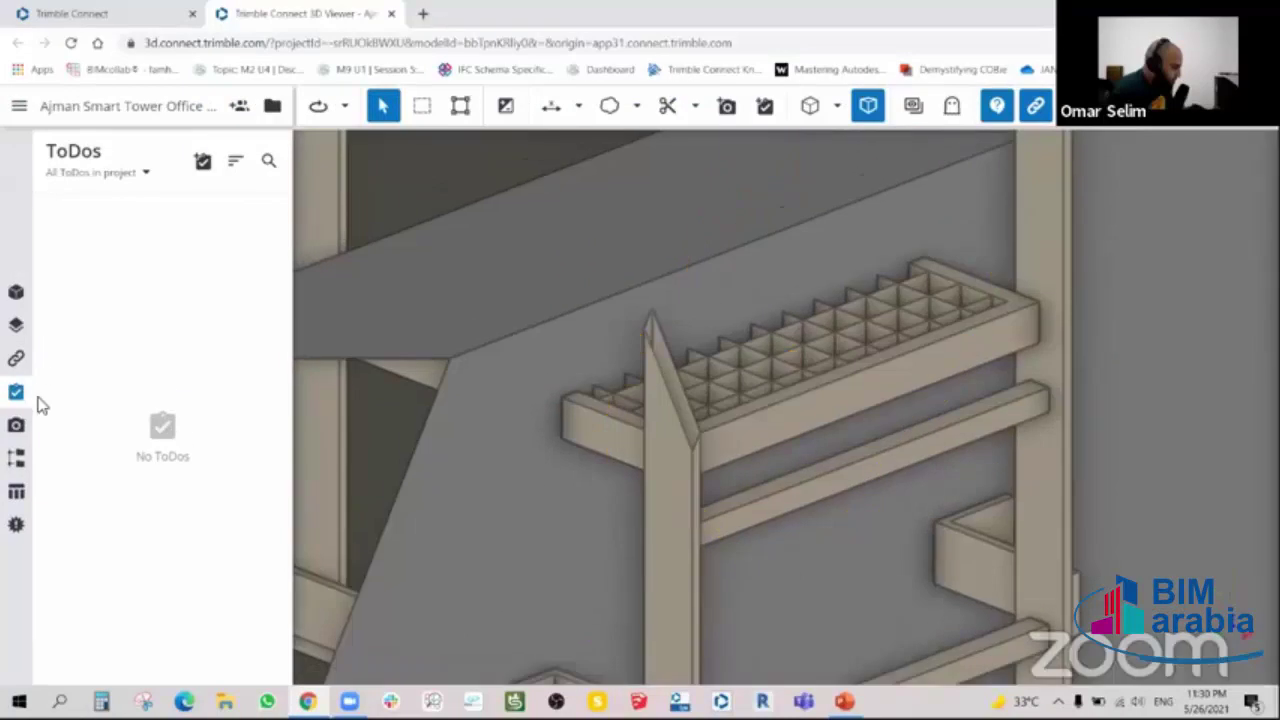
scroll(563, 394, "down", 3)
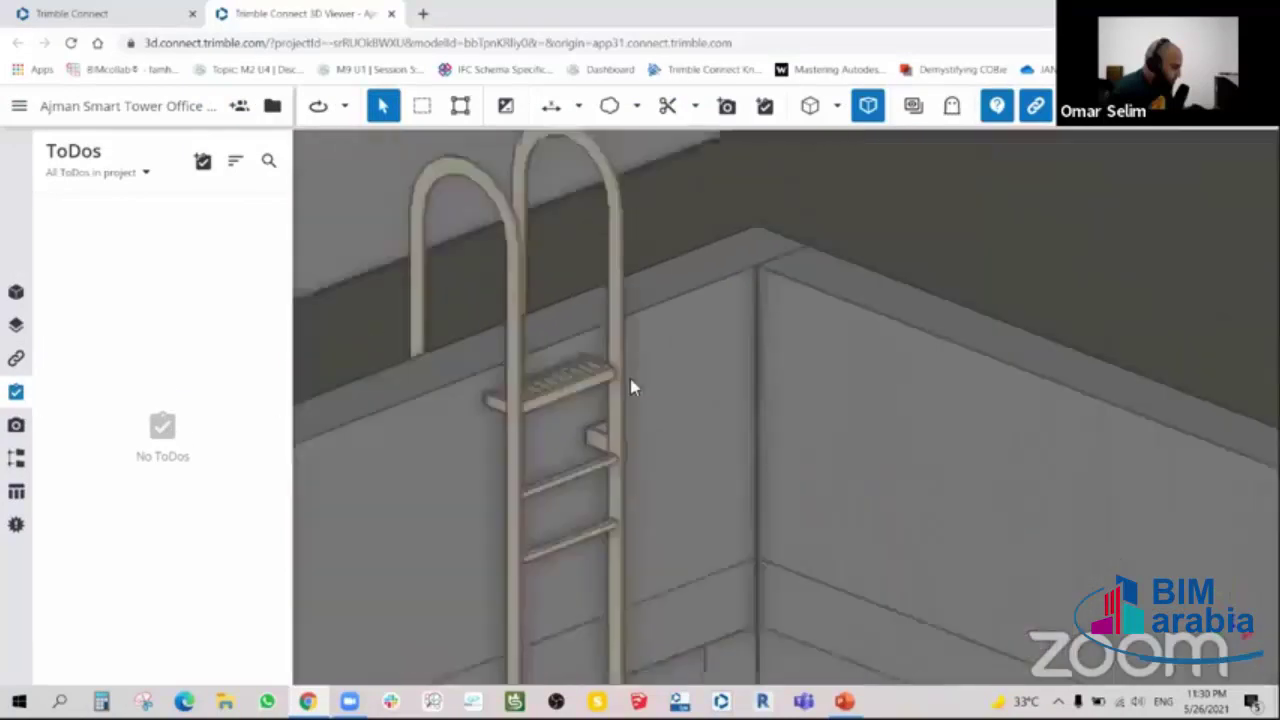
scroll(631, 383, "down", 3)
scroll(477, 414, "down", 3)
scroll(590, 390, "down", 3)
scroll(734, 389, "down", 2)
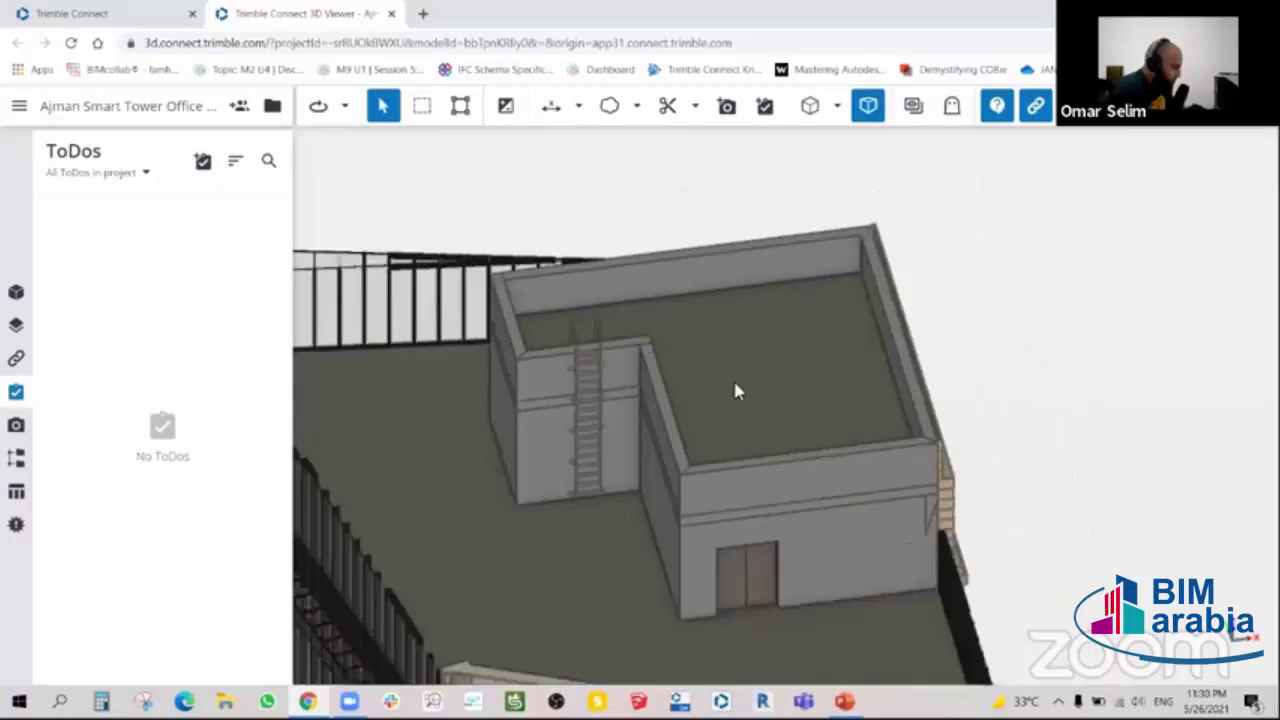
scroll(557, 380, "up", 2)
scroll(668, 377, "up", 2)
scroll(658, 370, "down", 2)
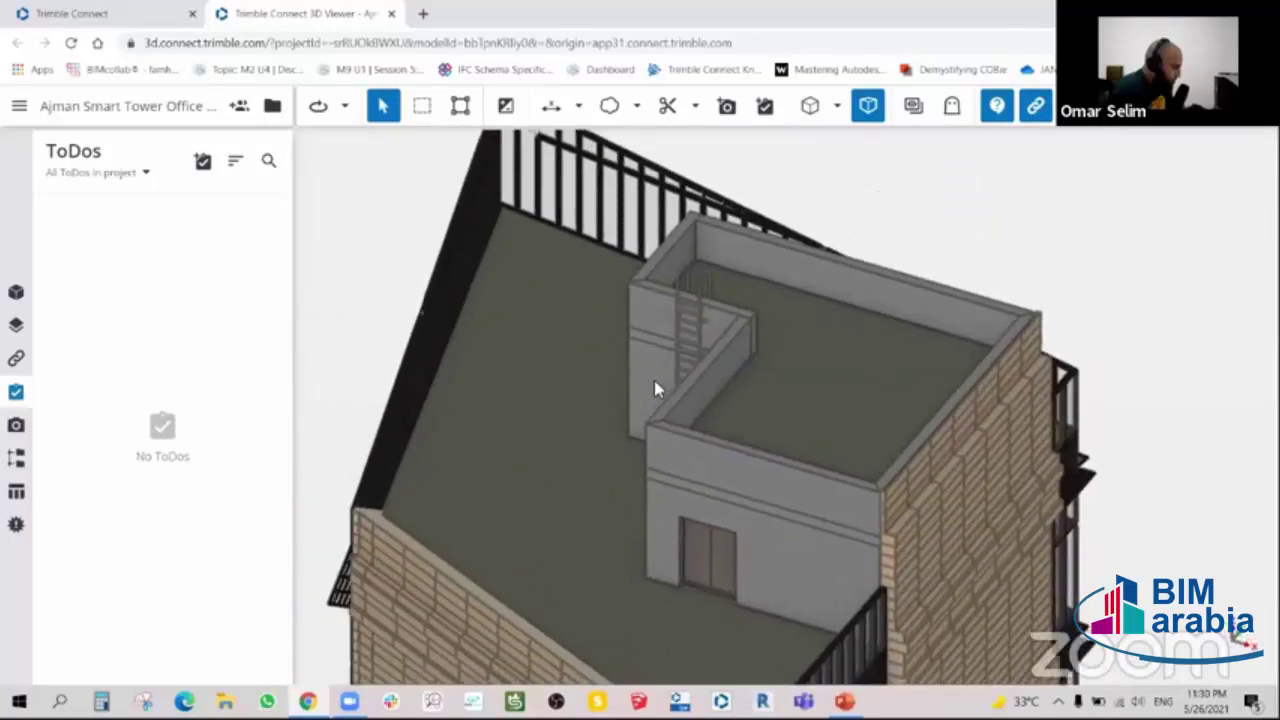
scroll(503, 405, "down", 2)
scroll(712, 360, "up", 2)
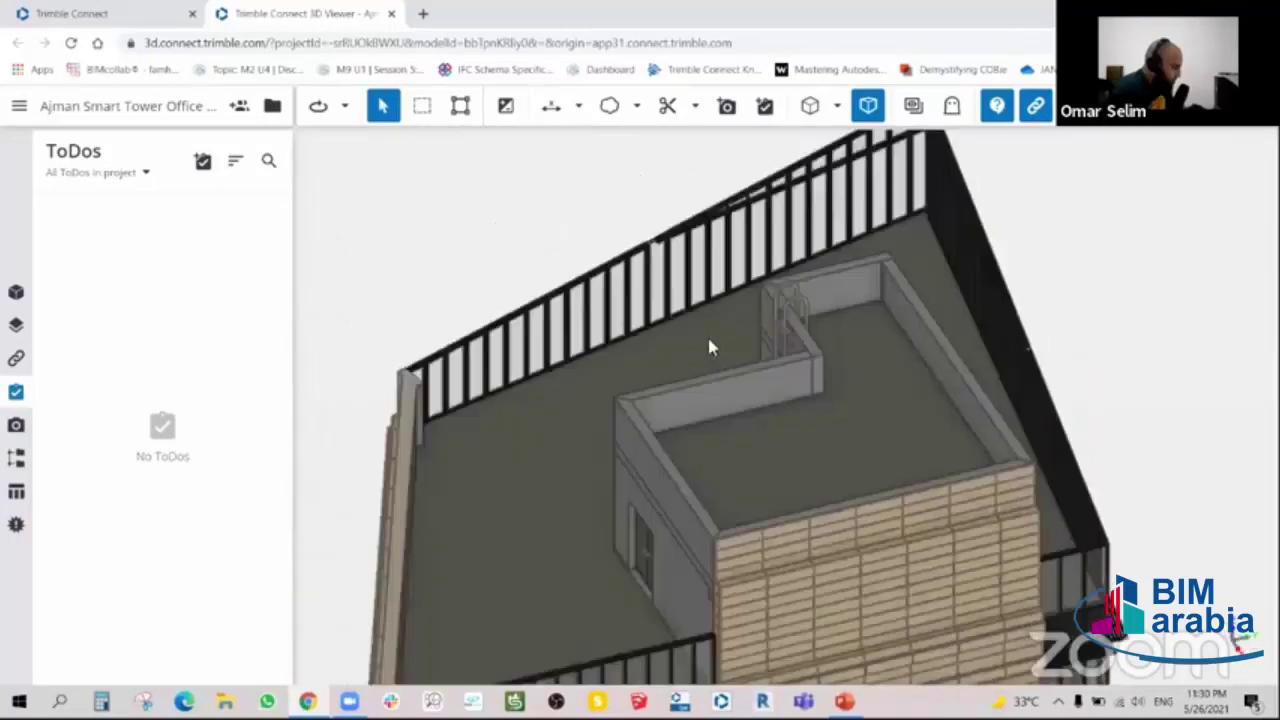
scroll(600, 370, "down", 4)
scroll(700, 360, "down", 2)
mouse_move(732, 345)
left_mouse_down()
mouse_move(669, 377)
mouse_move(623, 365)
mouse_move(672, 360)
left_mouse_up()
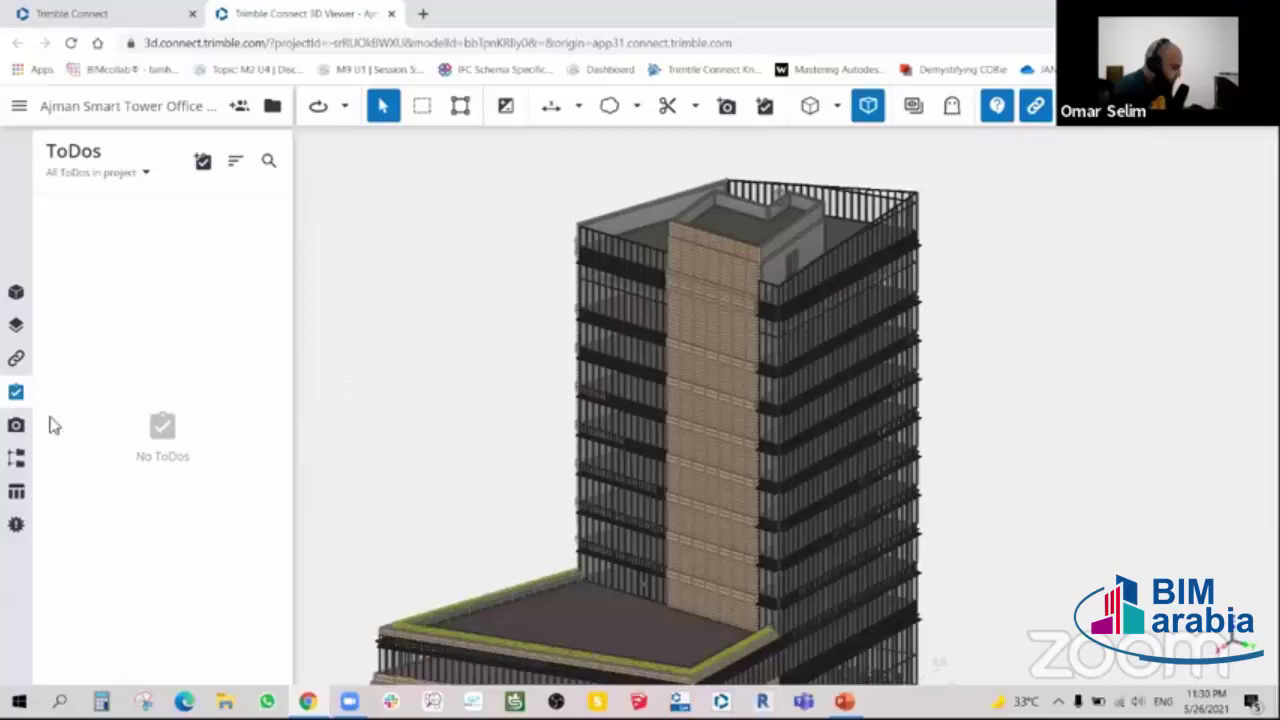
- Show the empty Views list, orbit to a frontal angle, and start a new saved view
left_click(16, 427)
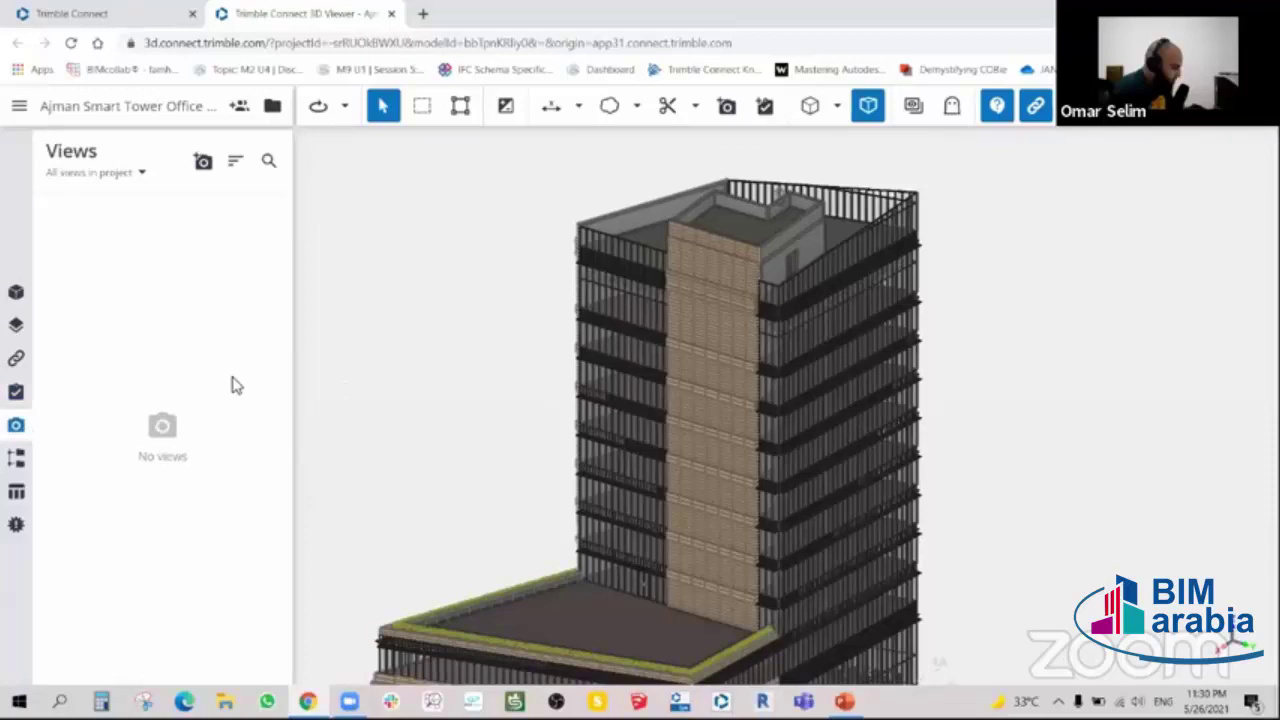
scroll(803, 388, "down", 5)
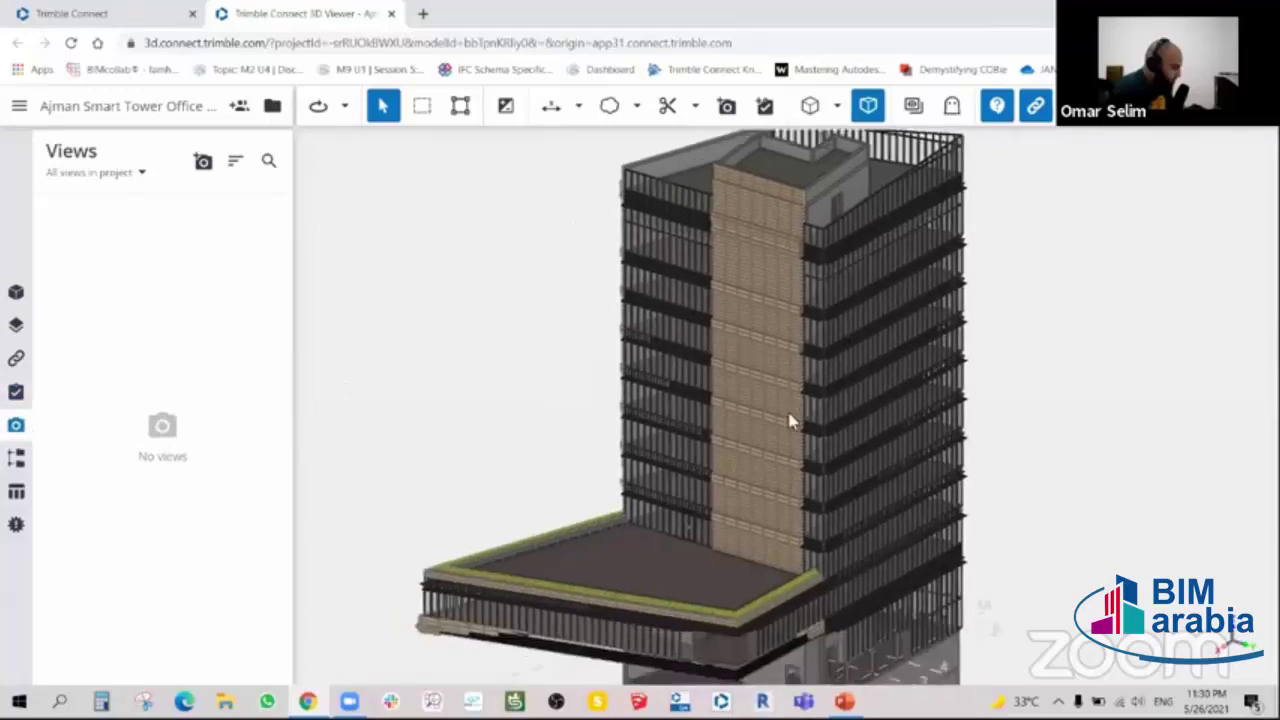
mouse_move(769, 399)
left_mouse_down()
mouse_move(734, 349)
mouse_move(754, 366)
mouse_move(757, 326)
mouse_move(769, 371)
mouse_move(763, 346)
left_mouse_up()
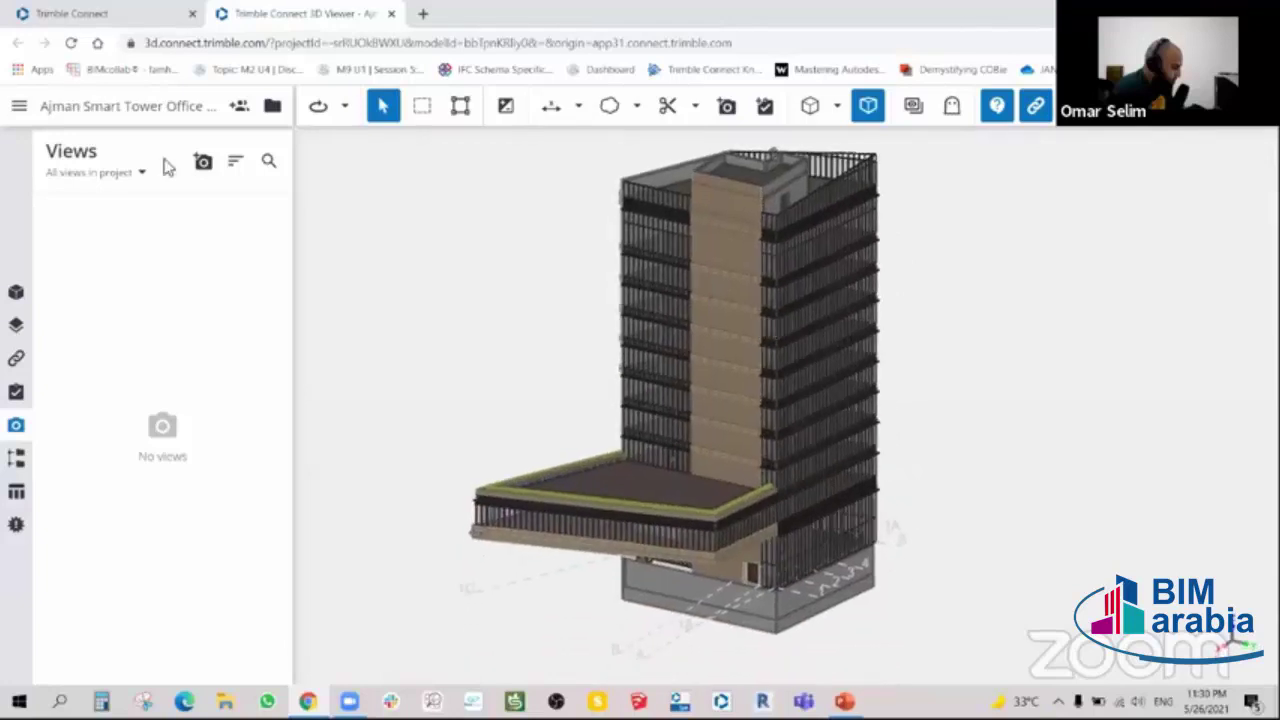
left_click(202, 162)
- Title the new view 'Perspective View', describe it as 'Normal View', and save it
left_click(186, 208)
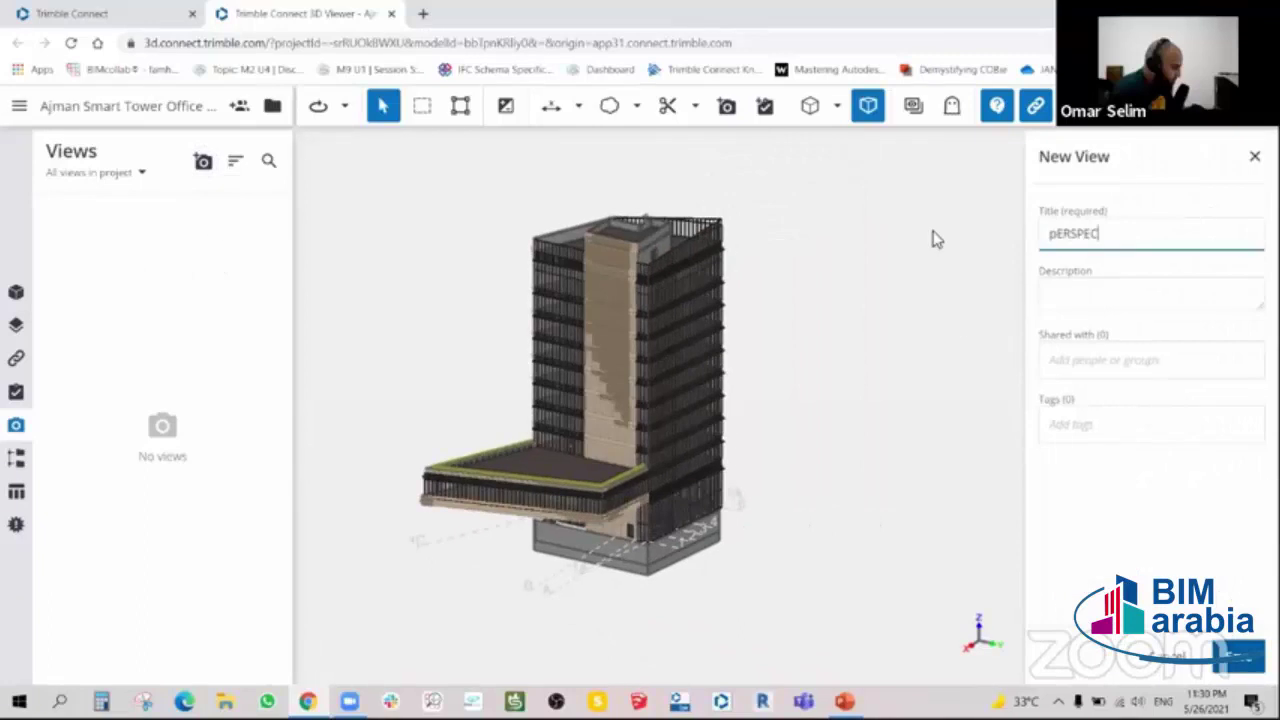
key("BackSpace")
key("BackSpace")
key("BackSpace")
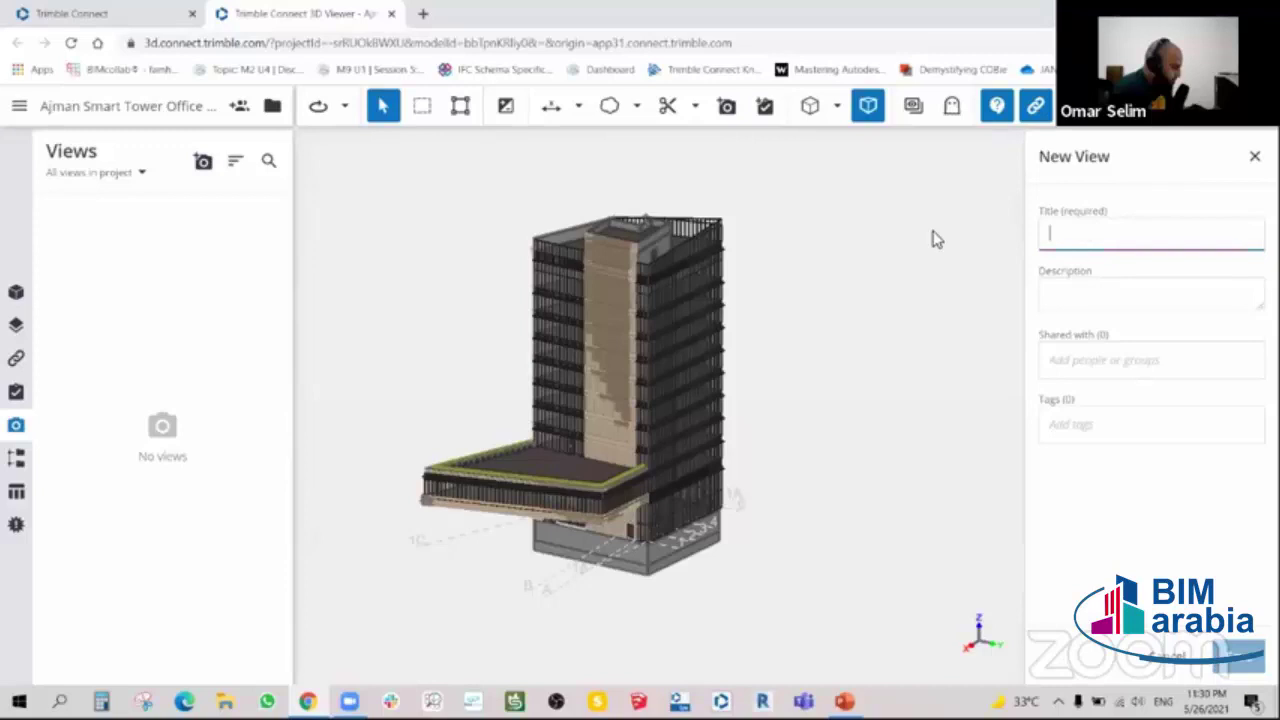
type("Perspective View")
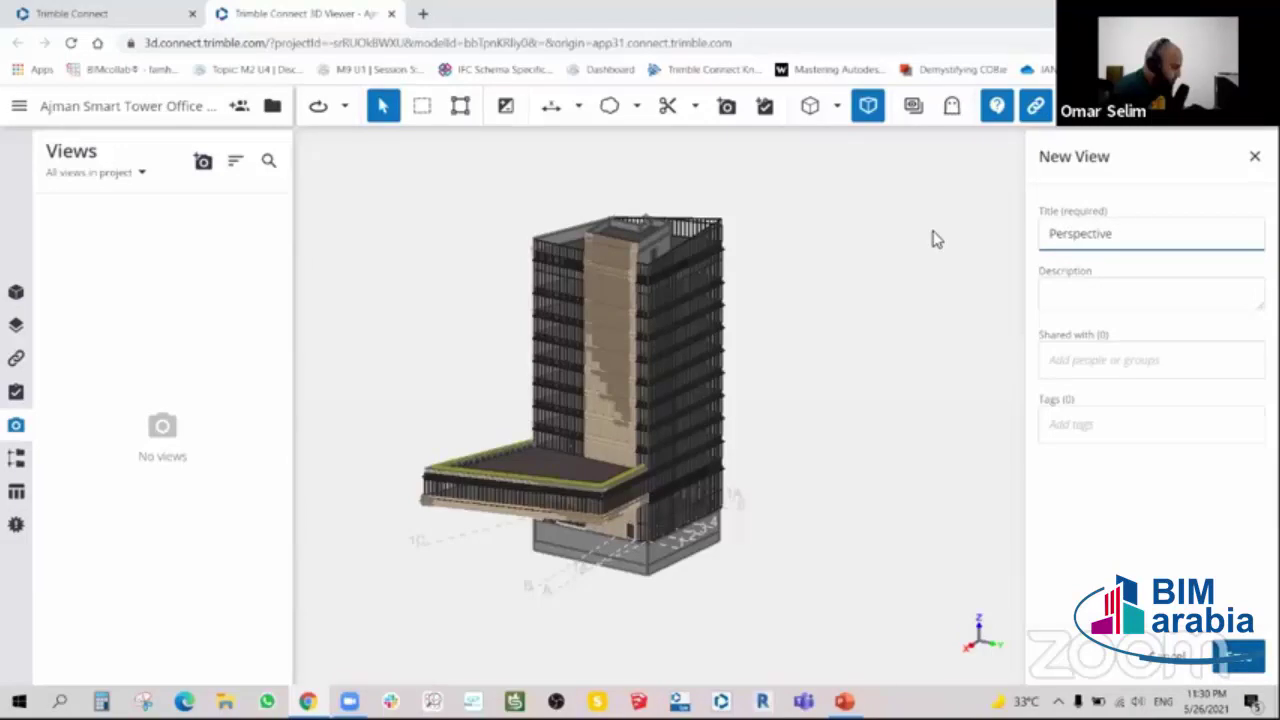
left_click(1102, 304)
type("Normal View")
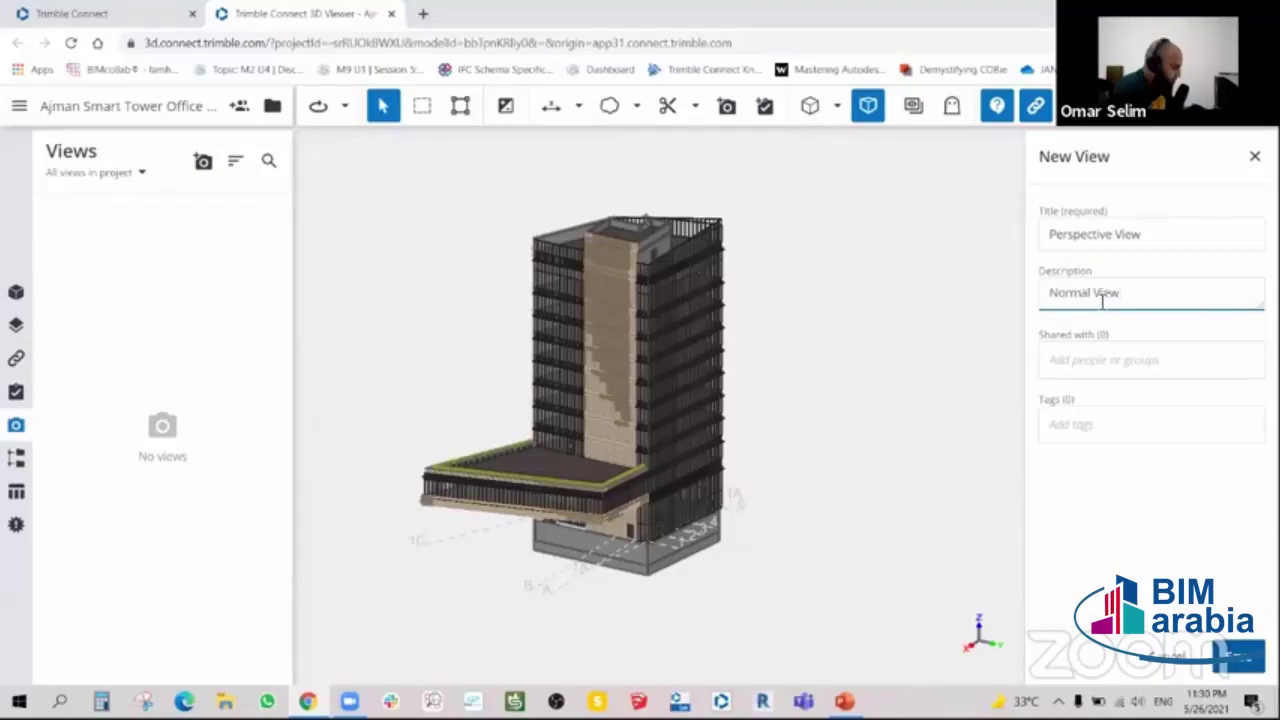
left_click(1100, 388)
left_click(712, 142)
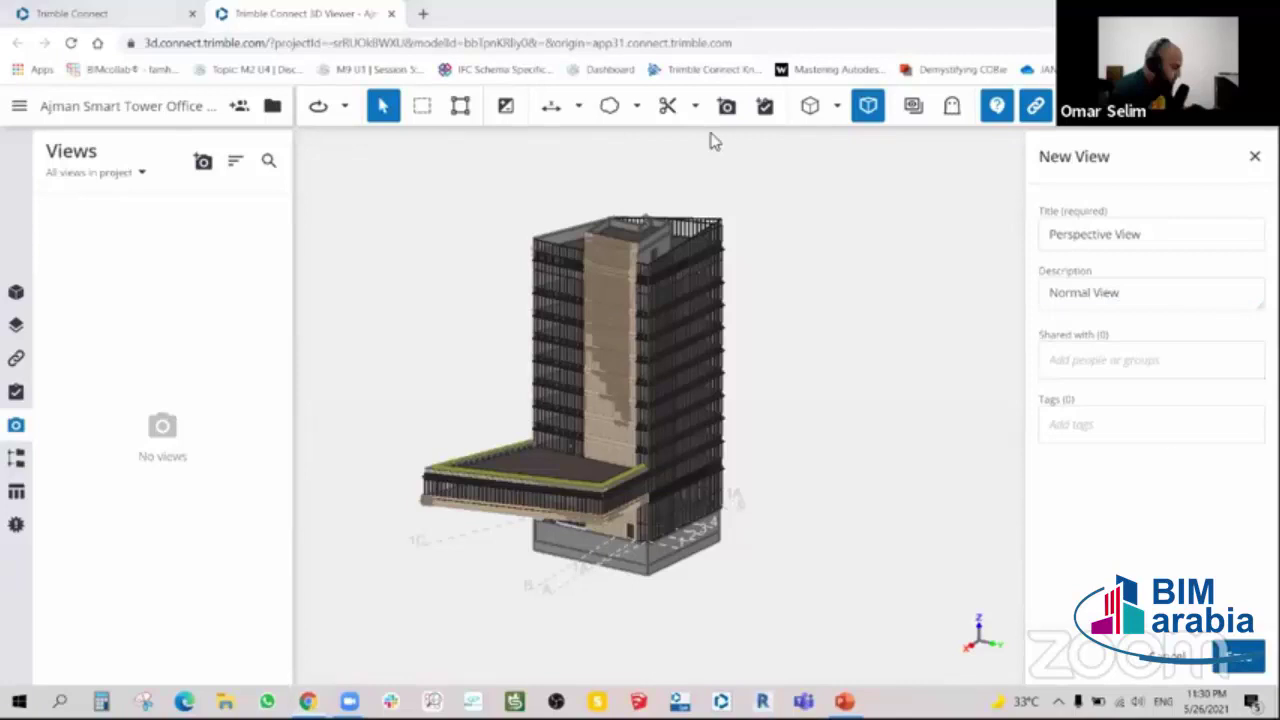
left_click(1098, 425)
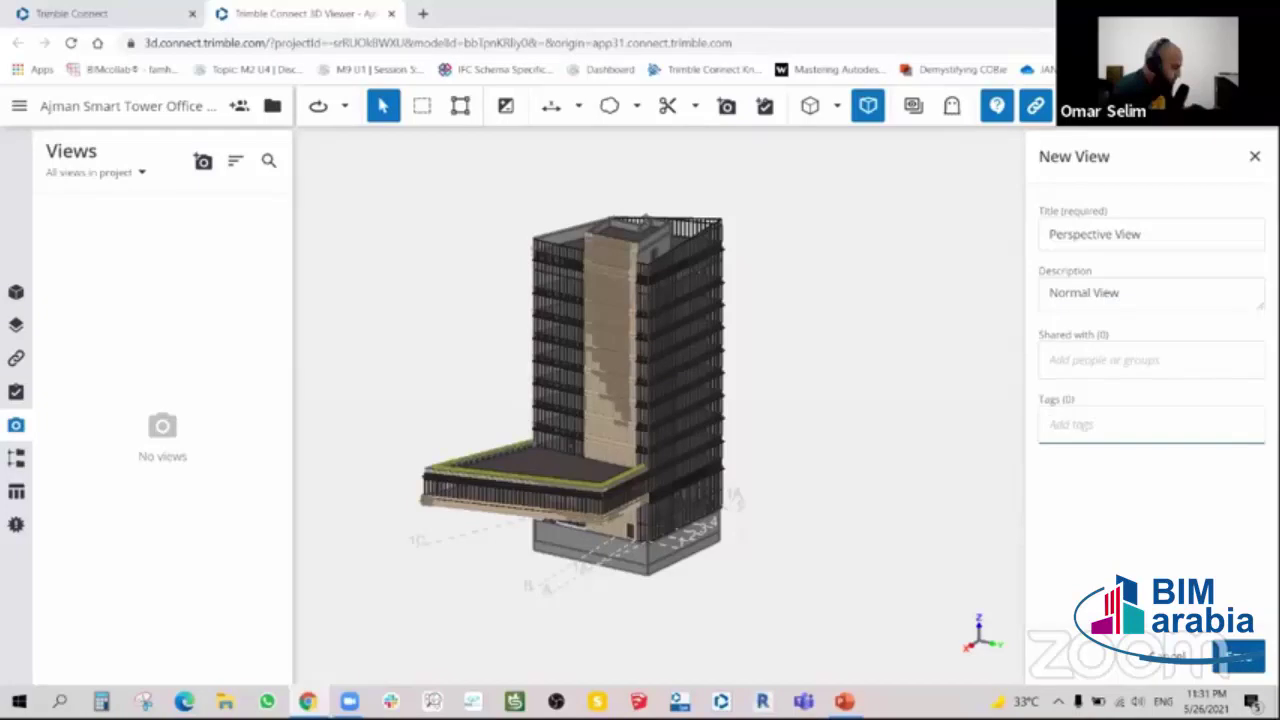
left_click(938, 490)
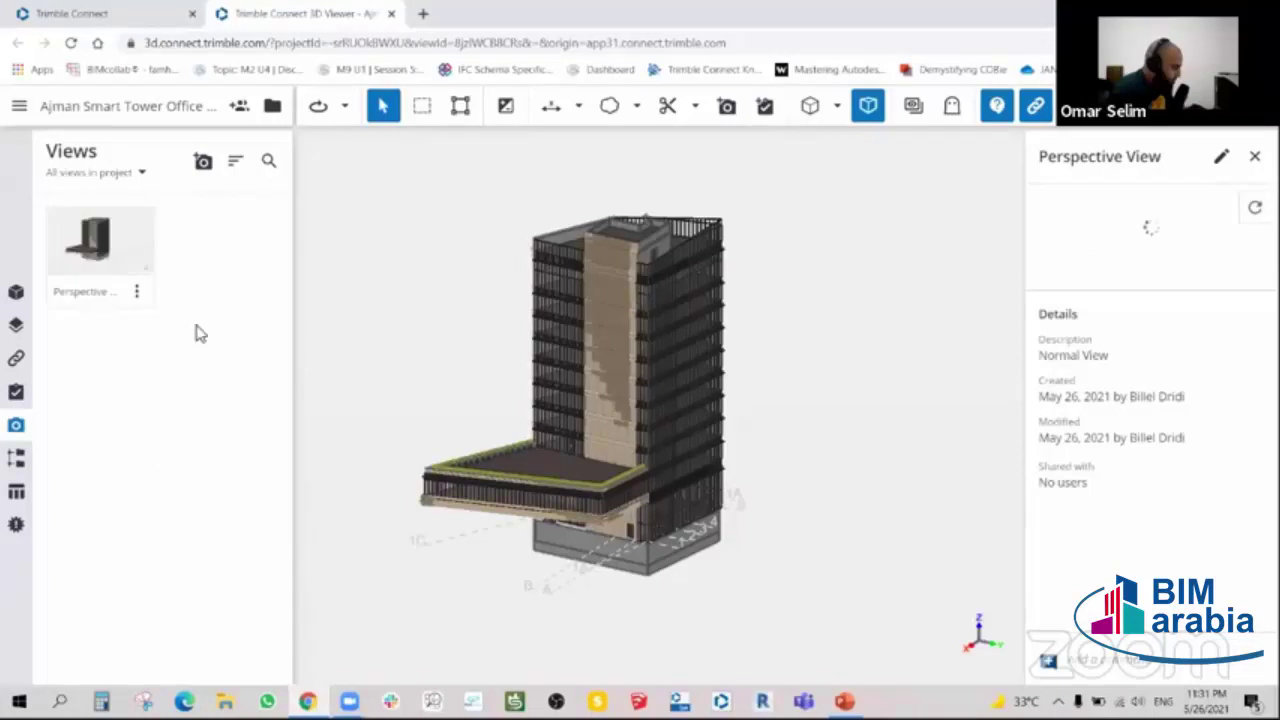
- Orbit to a top-down angle and restore Perspective View, then orbit away and restore it again
mouse_move(534, 449)
left_mouse_down()
mouse_move(607, 390)
mouse_move(666, 366)
mouse_move(766, 449)
mouse_move(663, 320)
mouse_move(643, 389)
mouse_move(691, 329)
left_mouse_up()
scroll(755, 460, "up", 3)
scroll(691, 329, "up", 3)
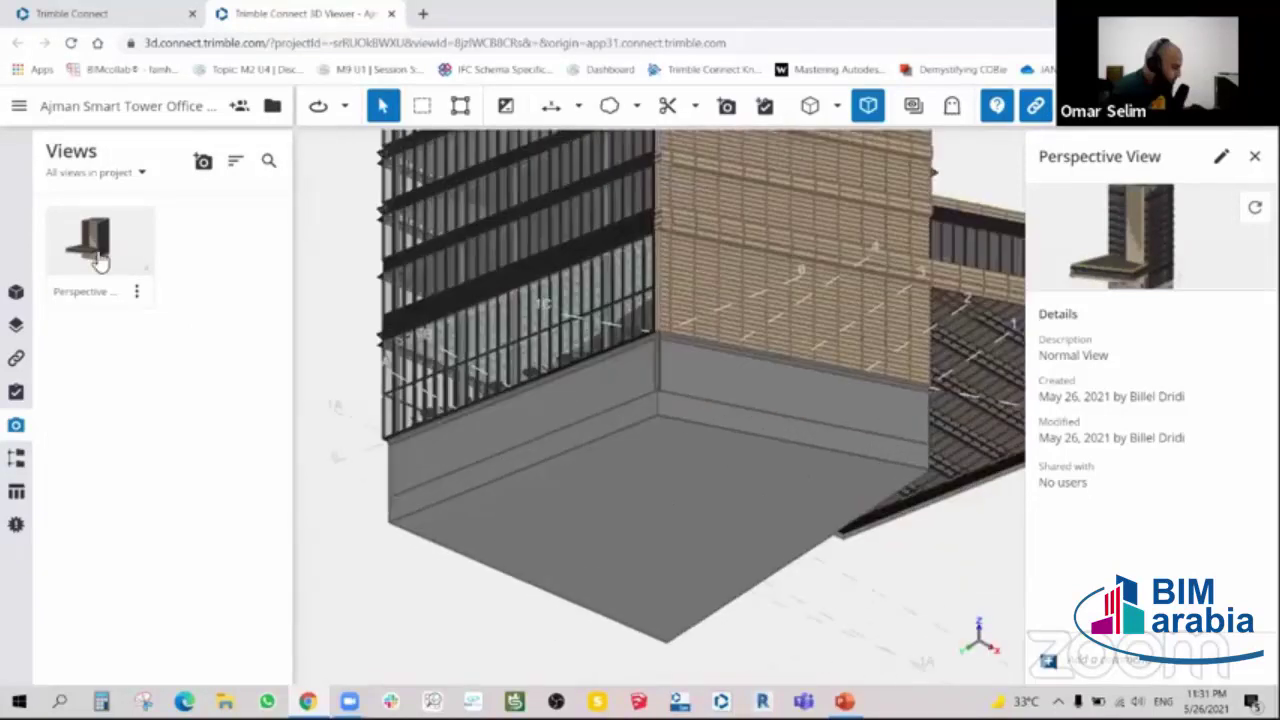
left_click(95, 240)
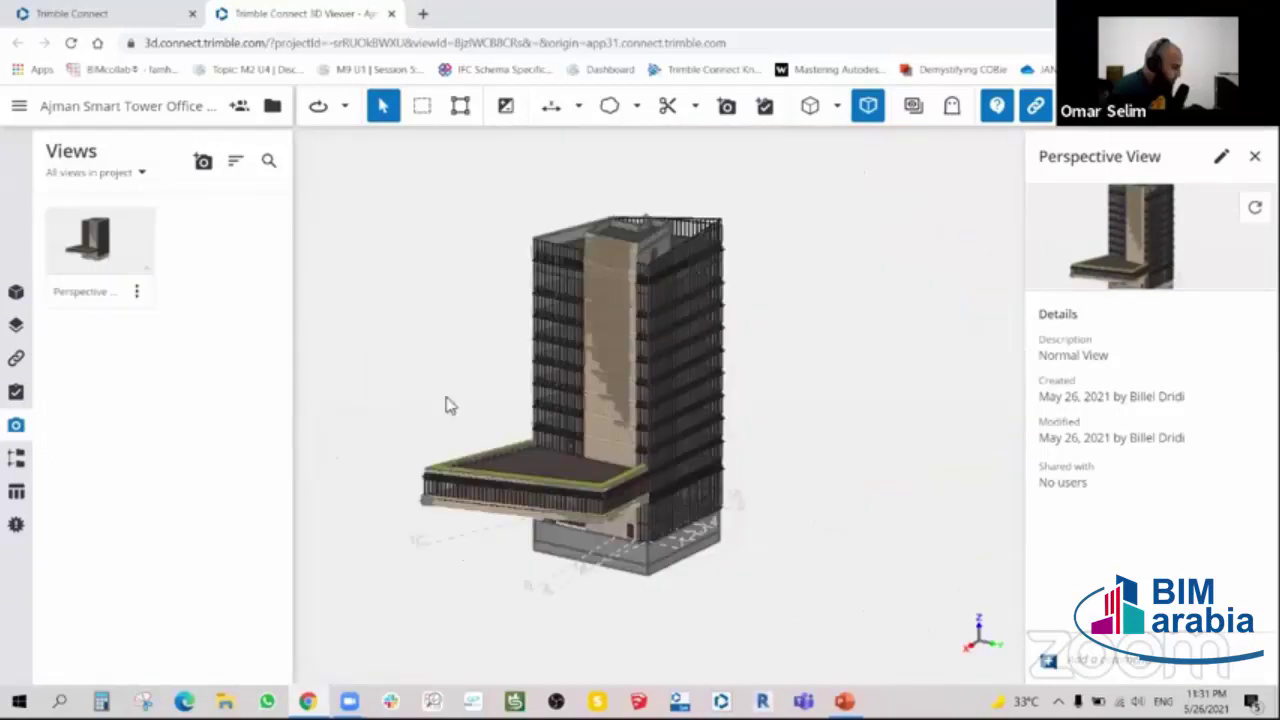
mouse_move(443, 403)
left_mouse_down()
mouse_move(477, 380)
mouse_move(585, 410)
left_mouse_up()
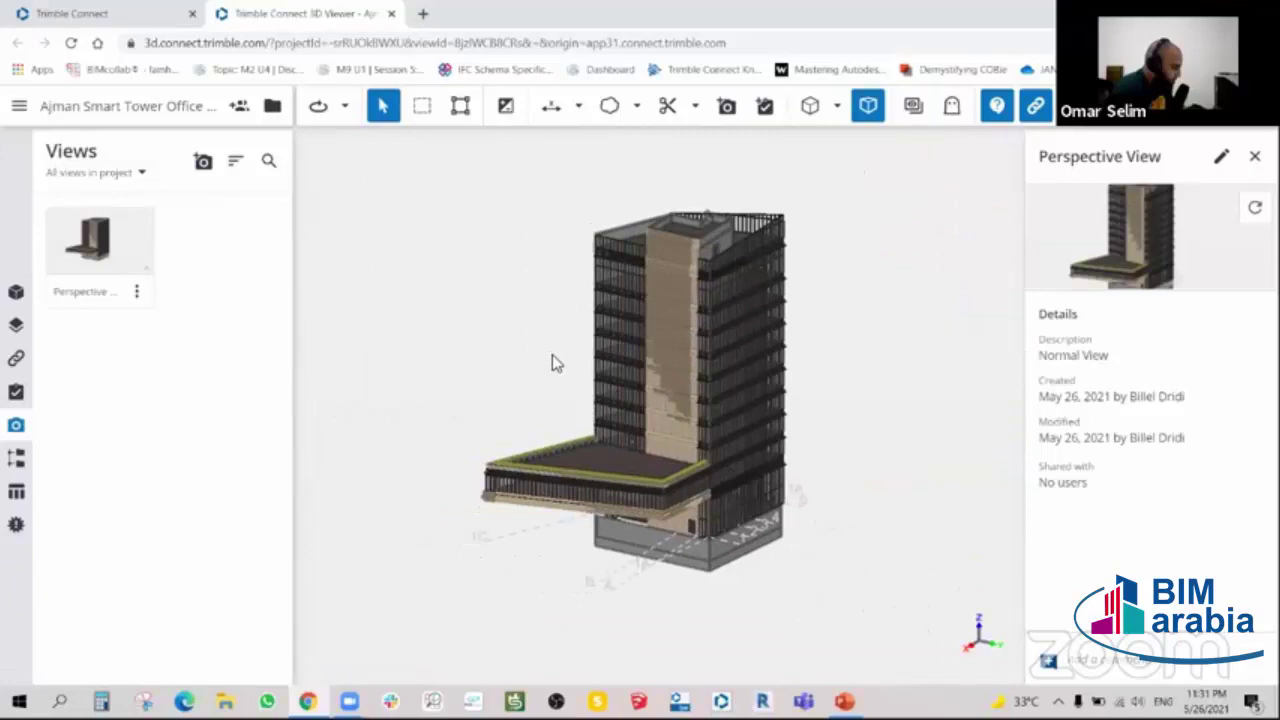
mouse_move(560, 337)
left_mouse_down()
mouse_move(551, 354)
mouse_move(695, 365)
left_mouse_up()
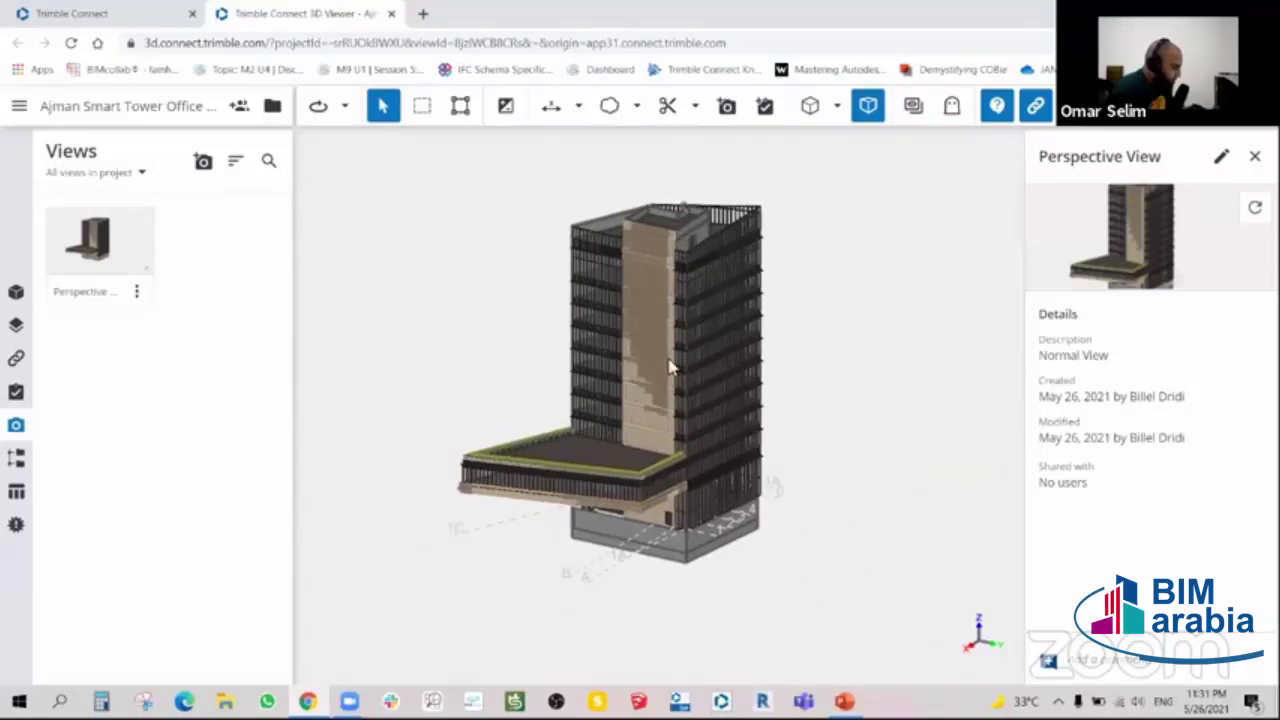
left_click(140, 295)
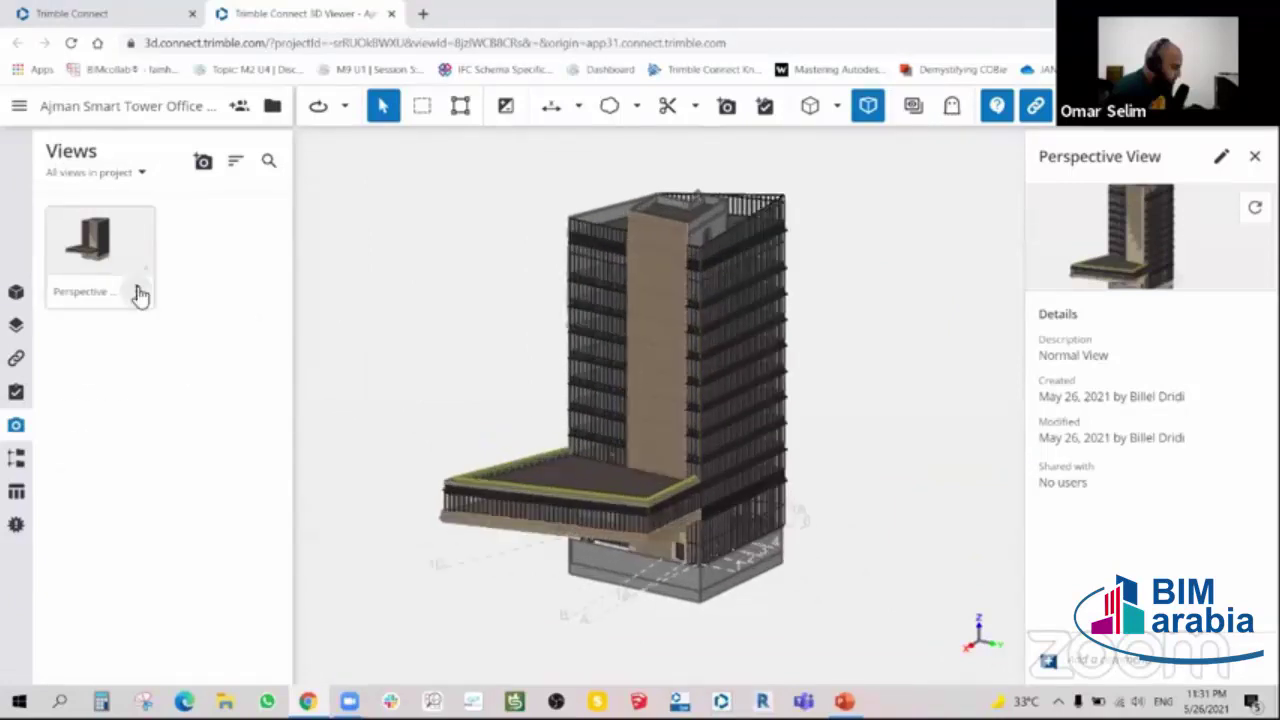
- Open Perspective View's options menu, orbit the tower, and reload the saved view
left_click(138, 292)
left_click(102, 360)
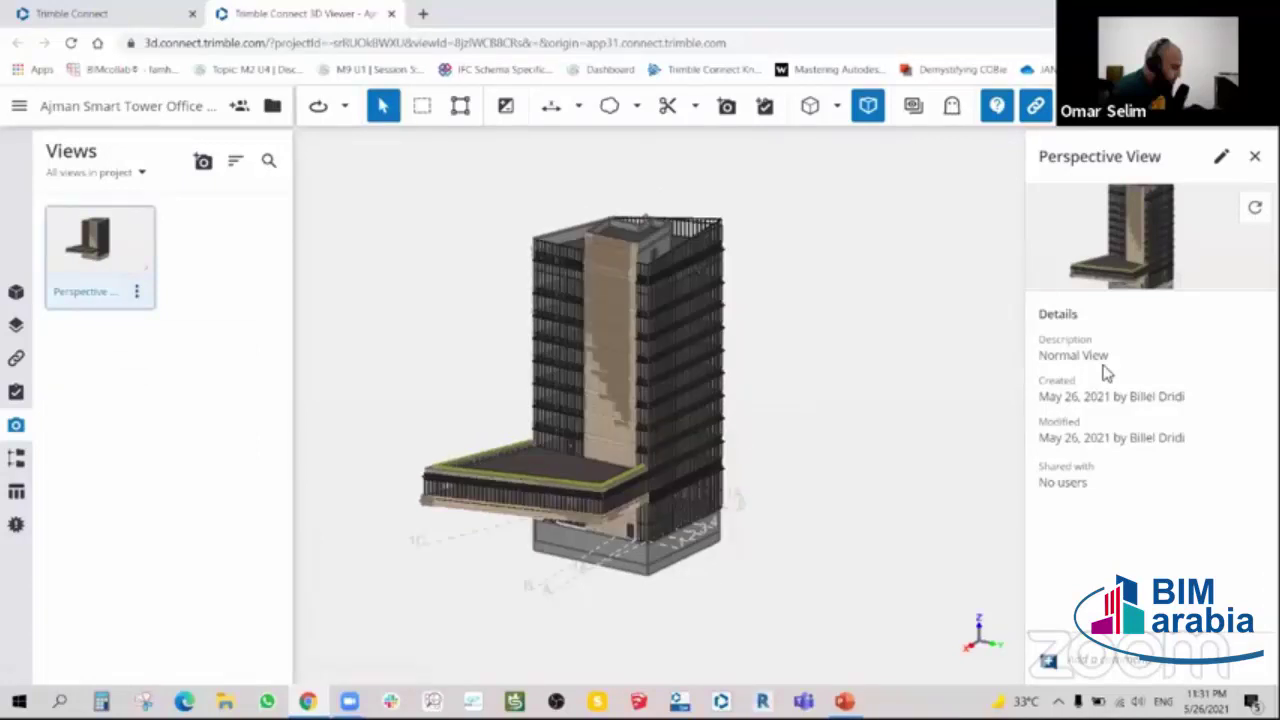
left_click(137, 291)
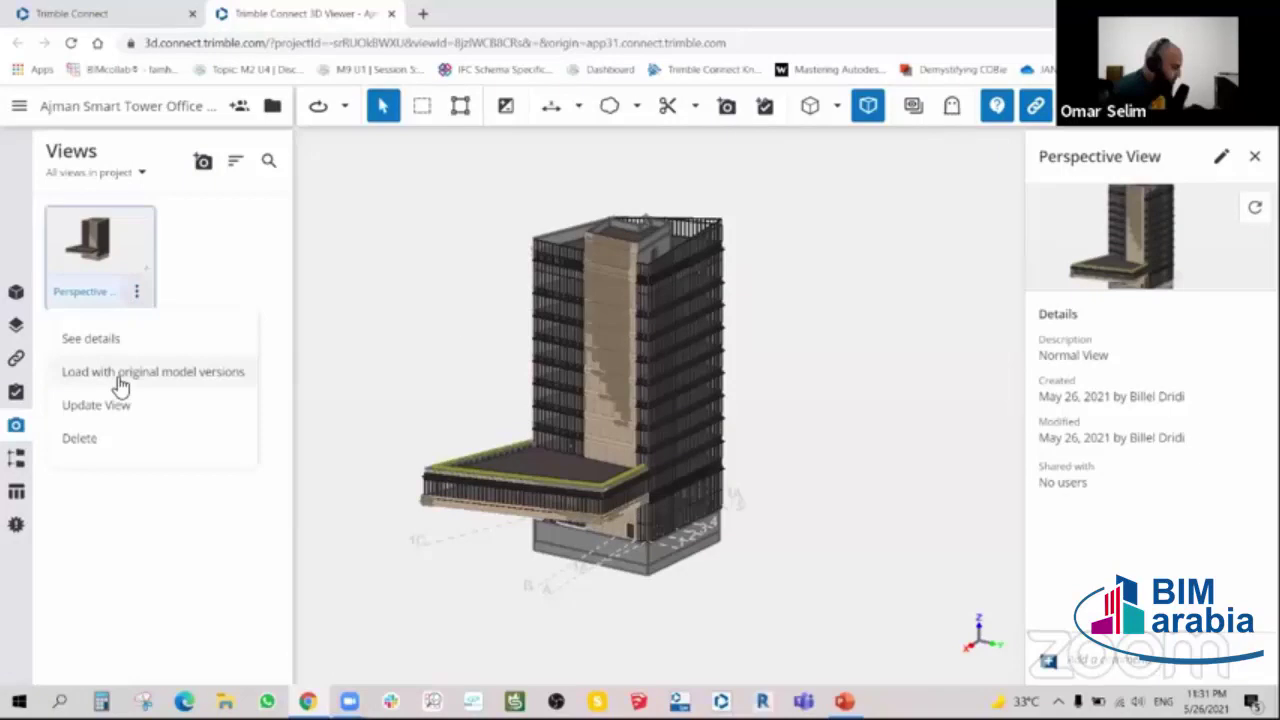
left_click_drag(457, 323, 723, 366)
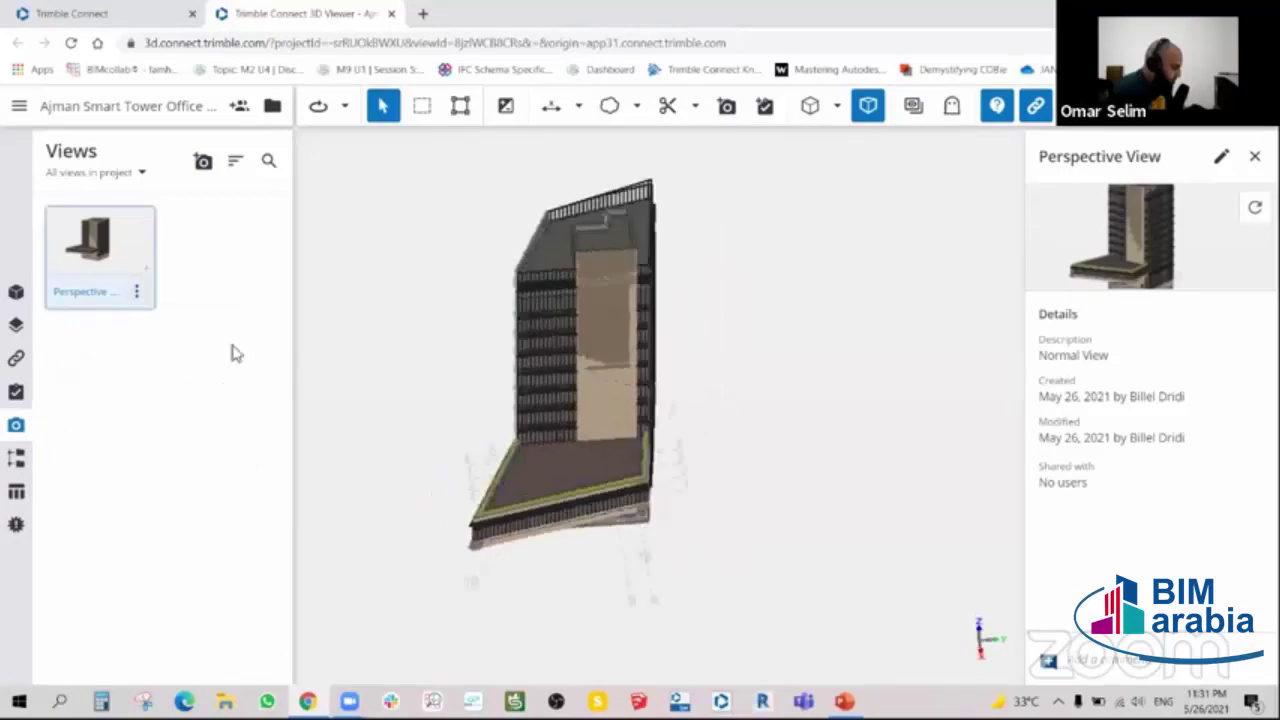
left_click(137, 291)
left_click(90, 372)
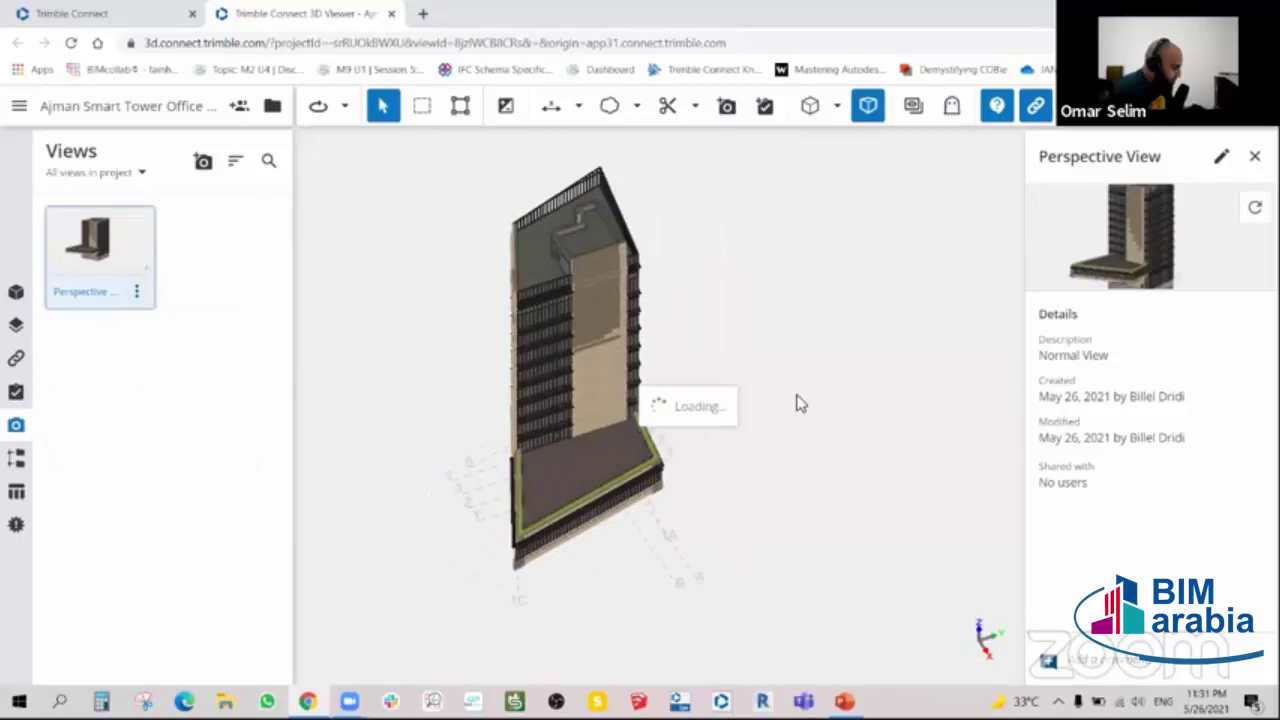
left_click(138, 293)
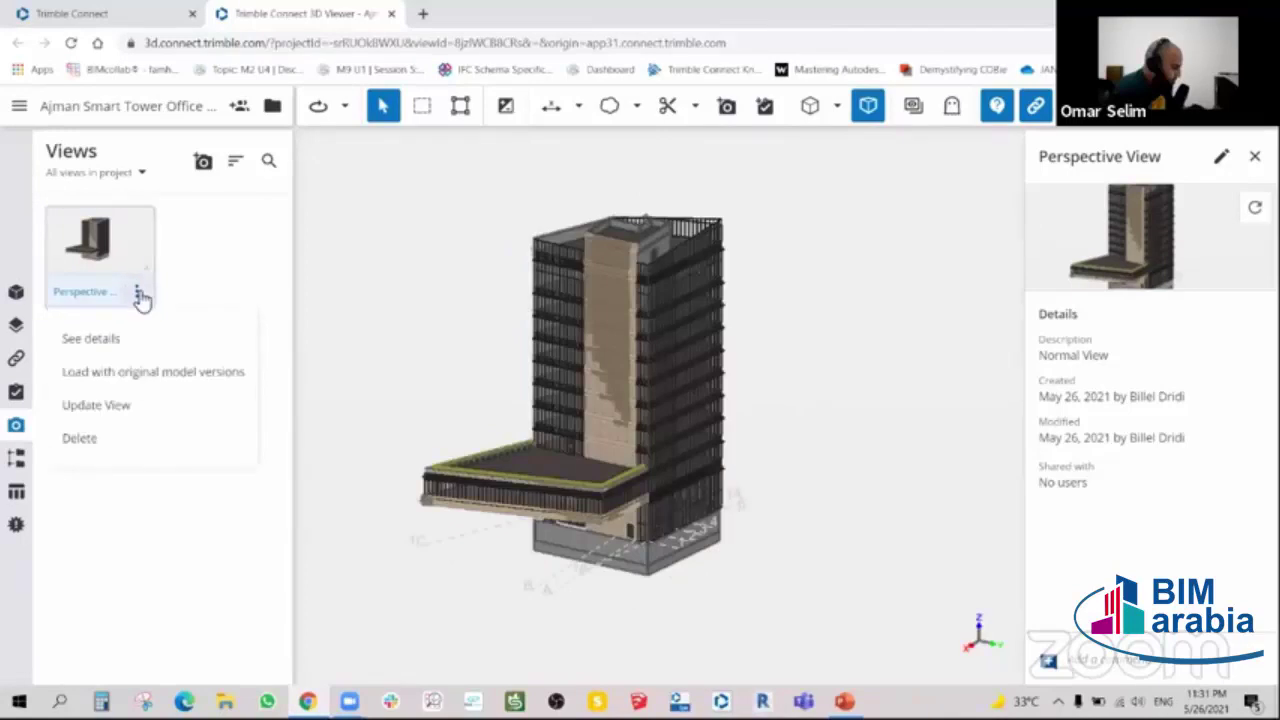
- Load Perspective View, orbit and zoom closer to the tower, then update the view with this camera
left_click(305, 400)
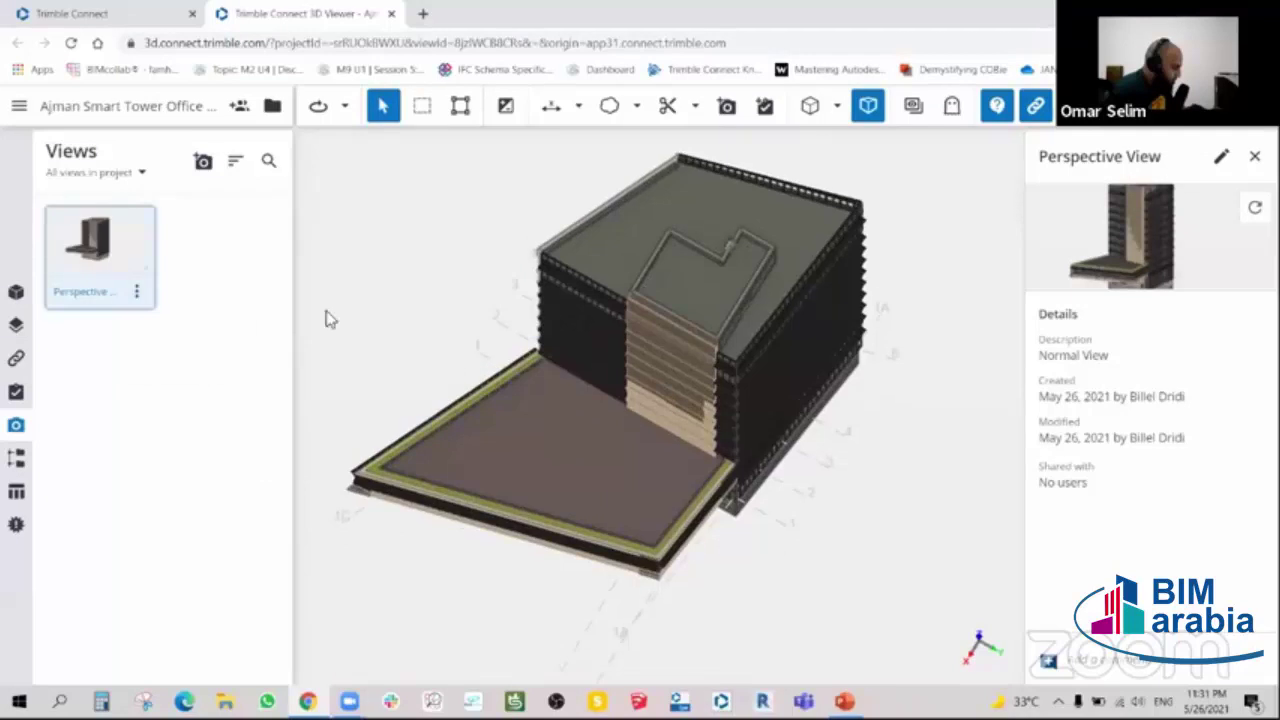
left_click(136, 292)
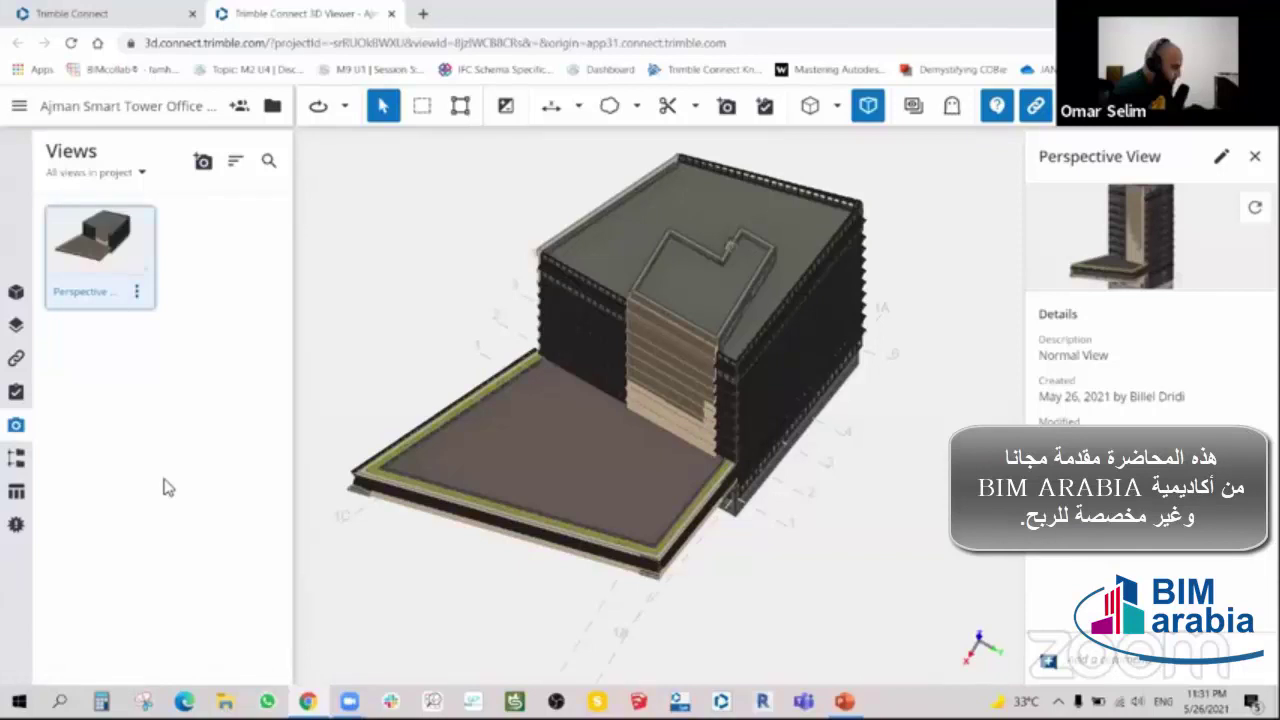
left_click(142, 251)
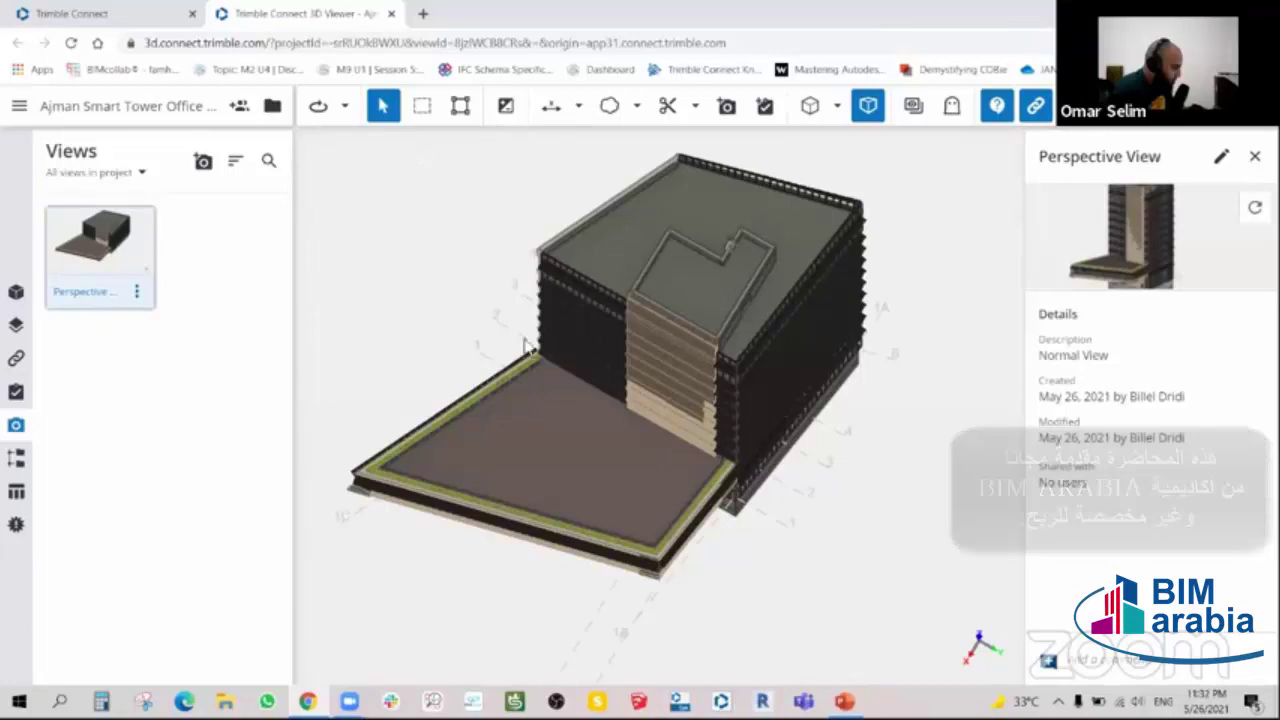
left_click(138, 292)
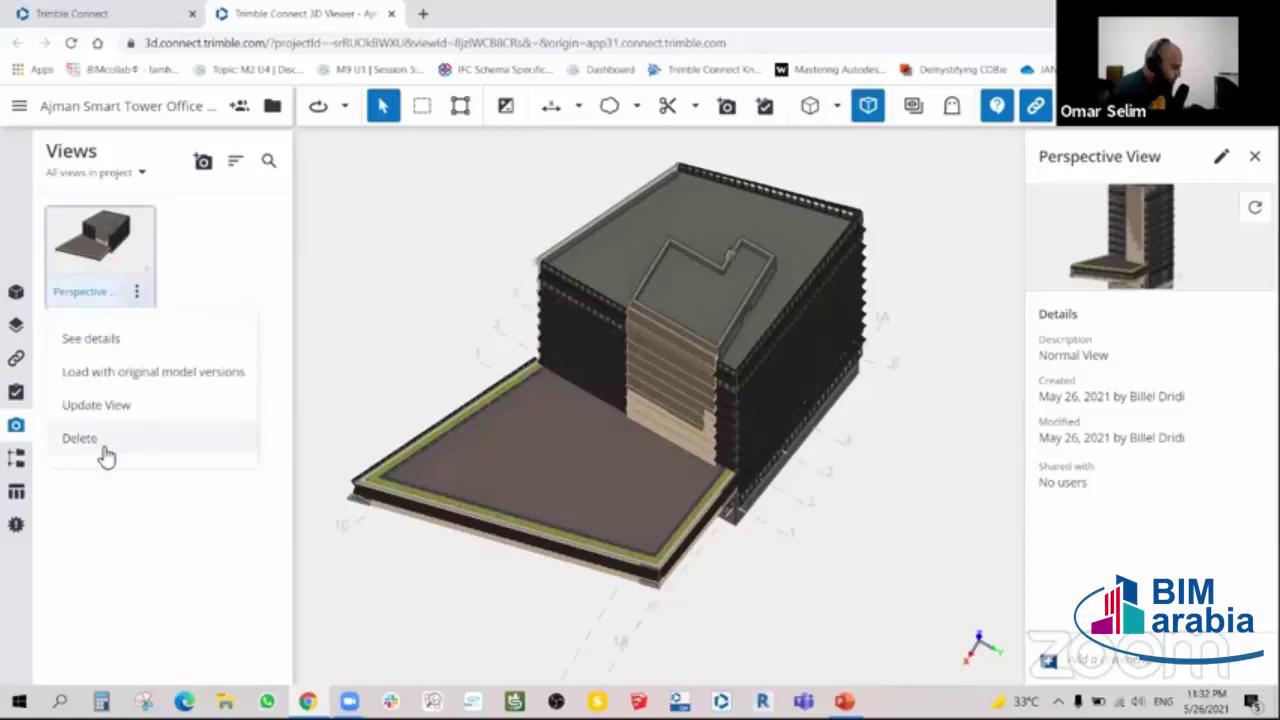
left_click(450, 348)
mouse_move(450, 348)
left_mouse_down()
mouse_move(474, 234)
mouse_move(669, 486)
mouse_move(634, 526)
mouse_move(682, 365)
mouse_move(634, 374)
mouse_move(666, 360)
left_mouse_up()
scroll(668, 360, "up", 1)
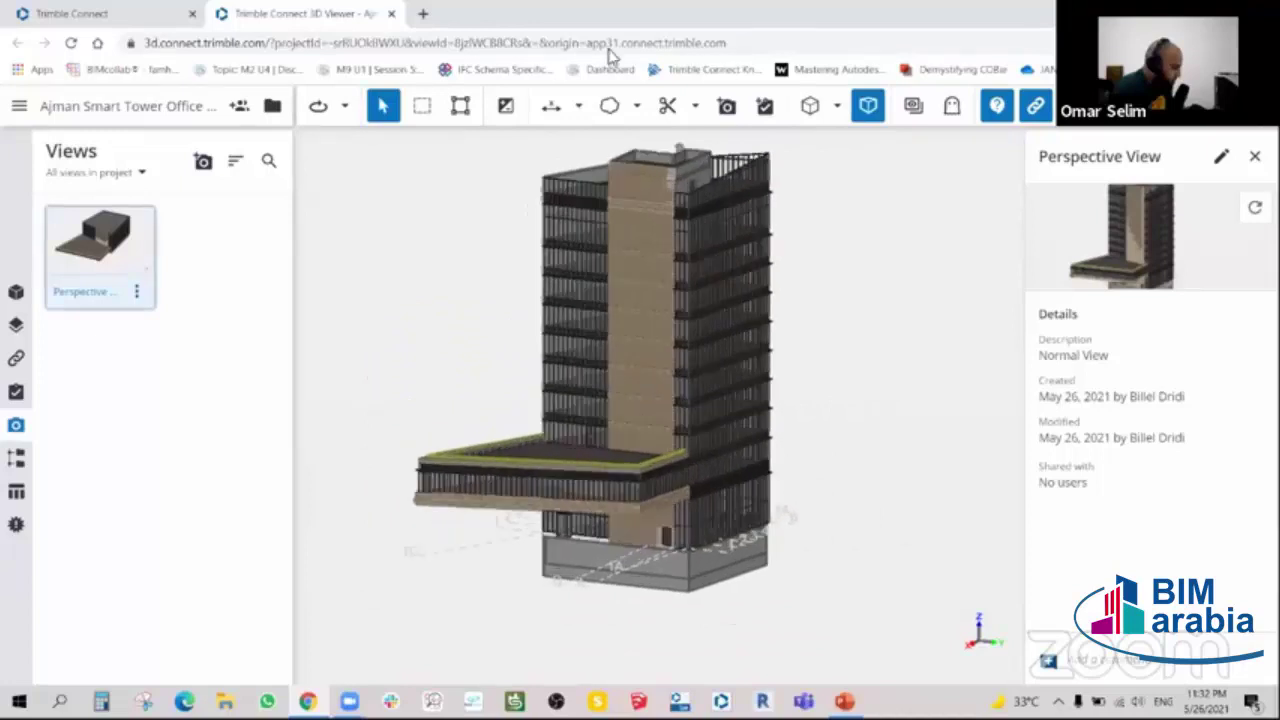
left_click(137, 291)
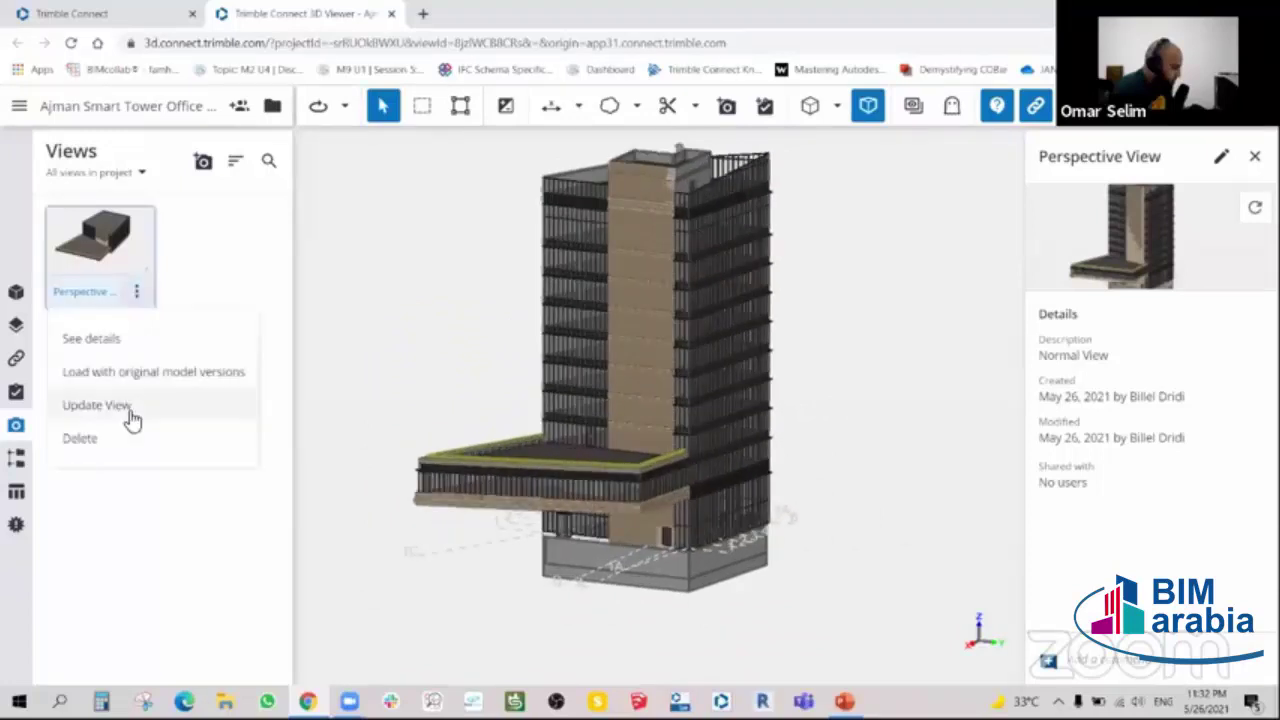
left_click(132, 418)
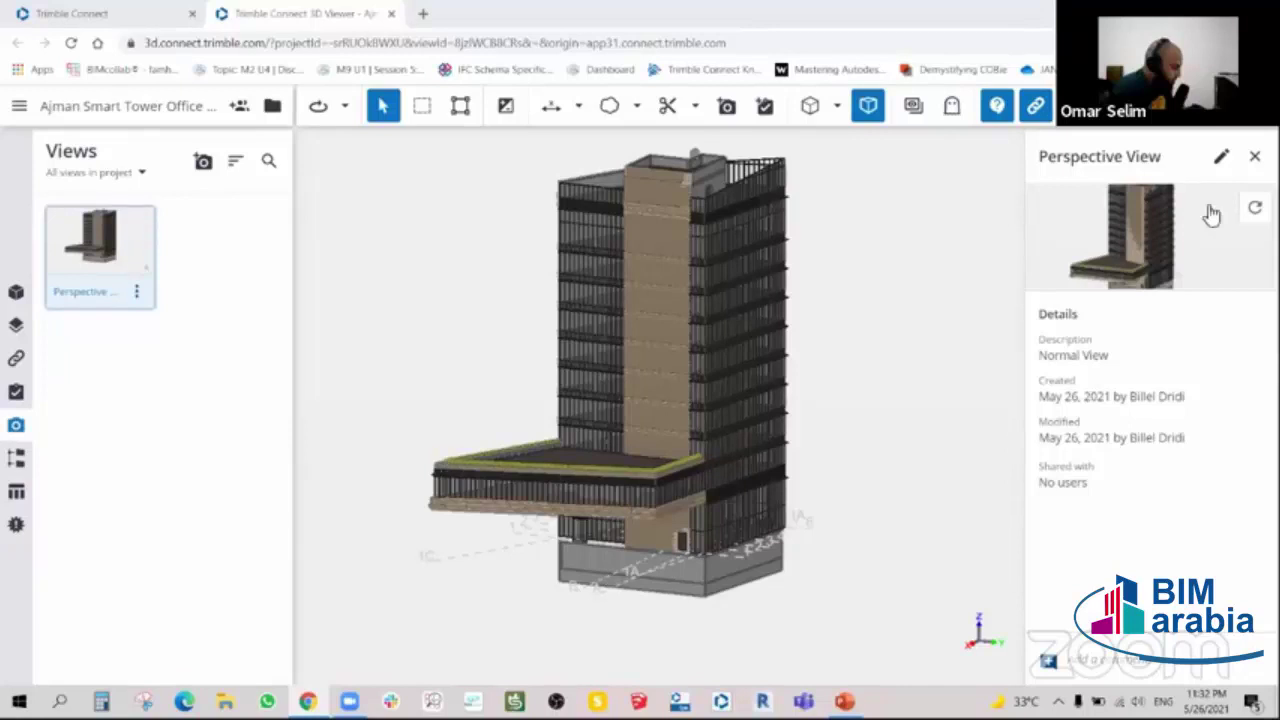
- Close the Perspective View details, show the Organizer, orbit to the roof, and check the data table
left_click(1255, 156)
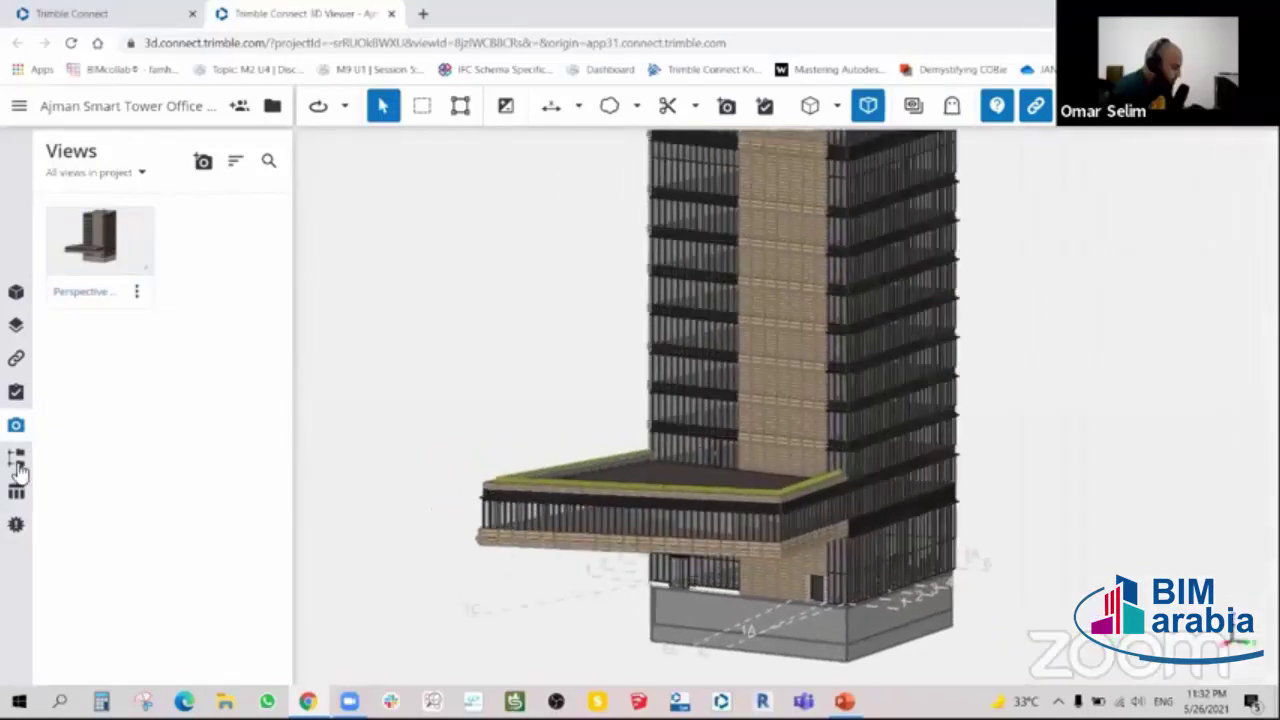
left_click(16, 458)
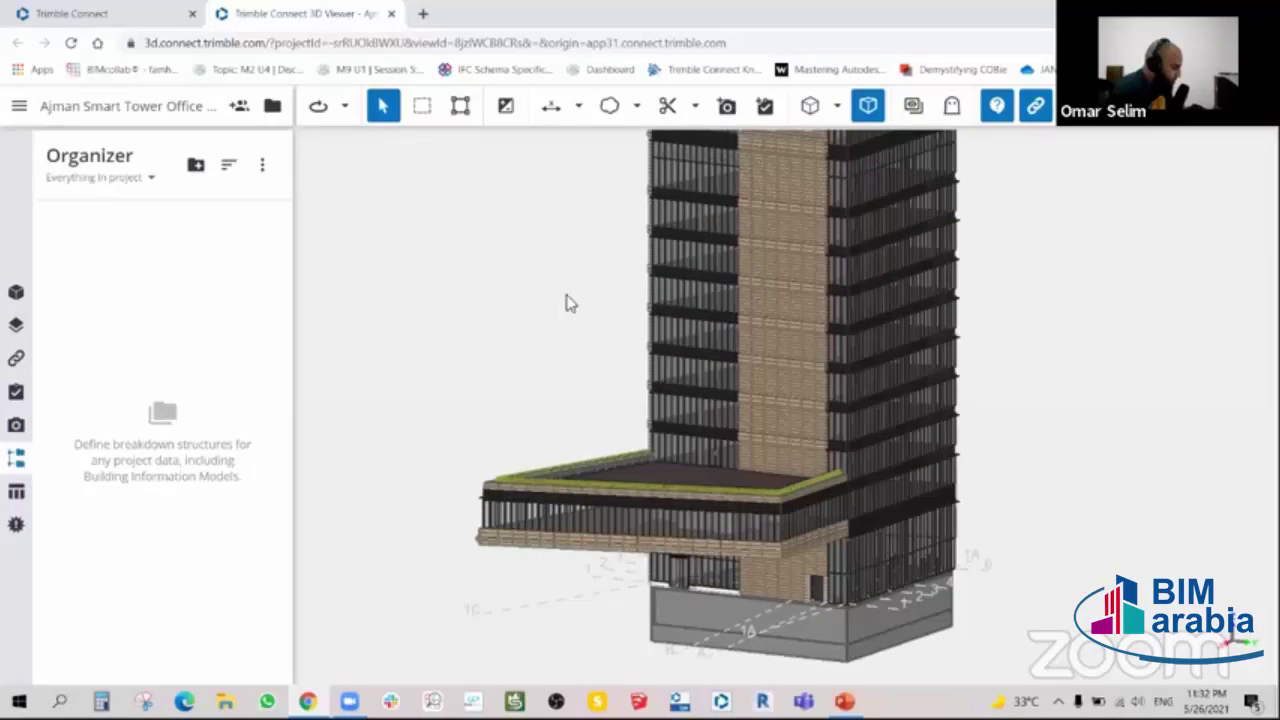
mouse_move(566, 302)
left_mouse_down()
mouse_move(578, 360)
mouse_move(563, 314)
left_mouse_up()
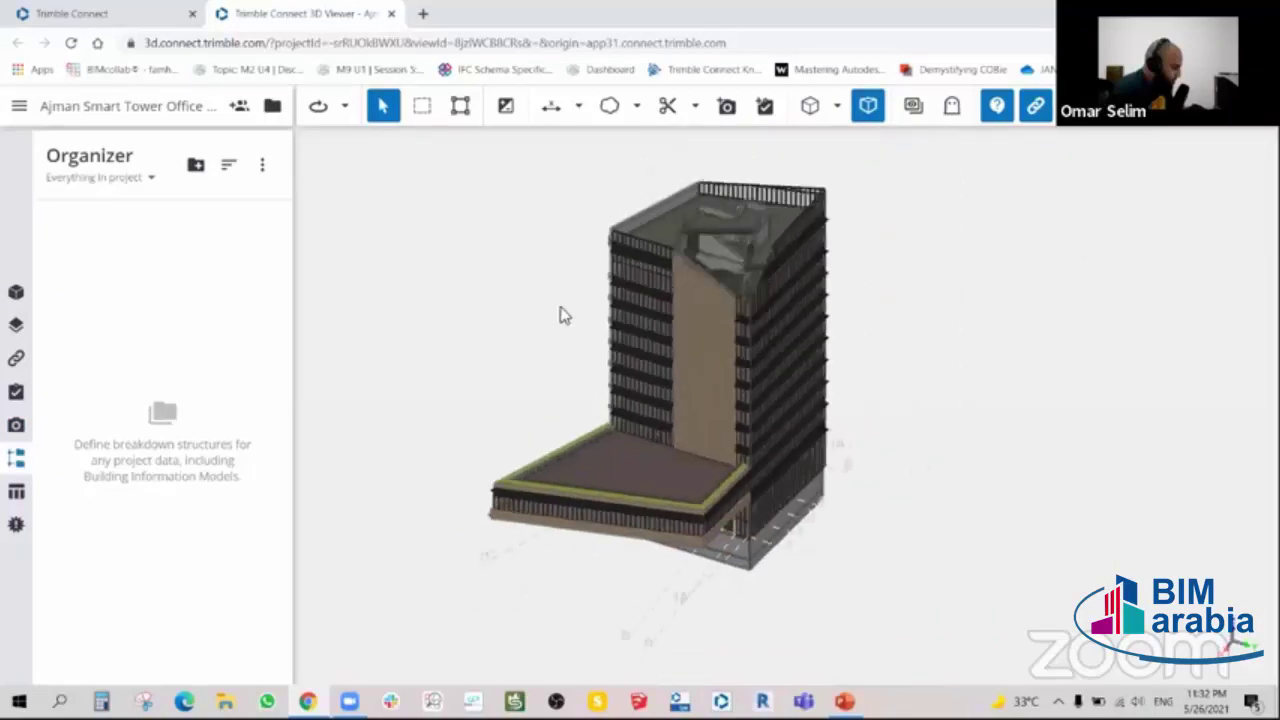
left_click(16, 491)
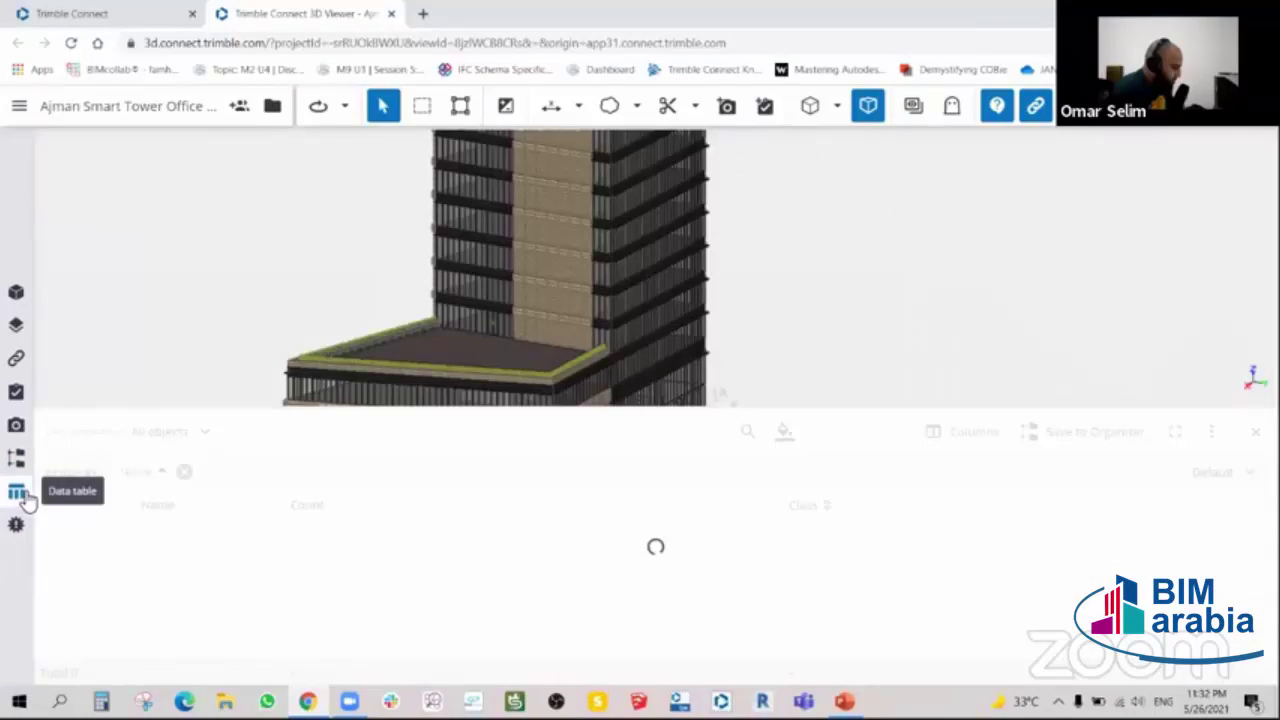
left_click(20, 493)
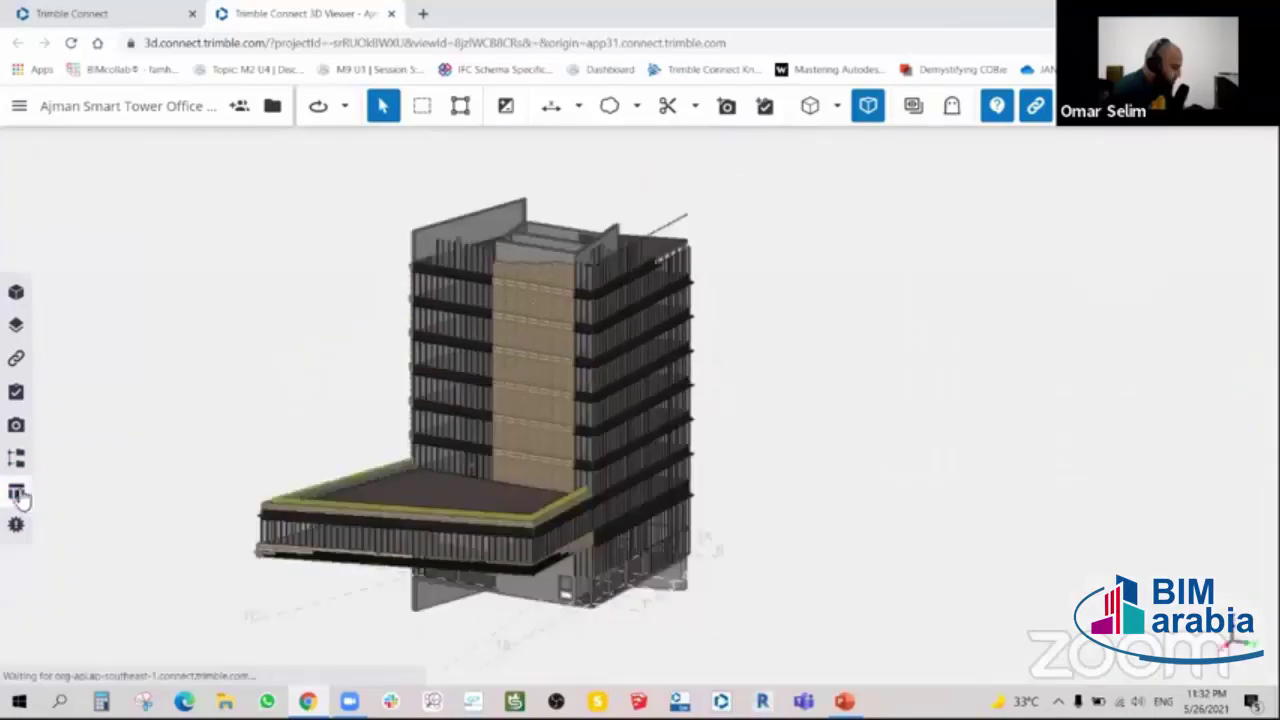
- After checking the Models list, open the object data table alongside the Organizer
left_click(20, 293)
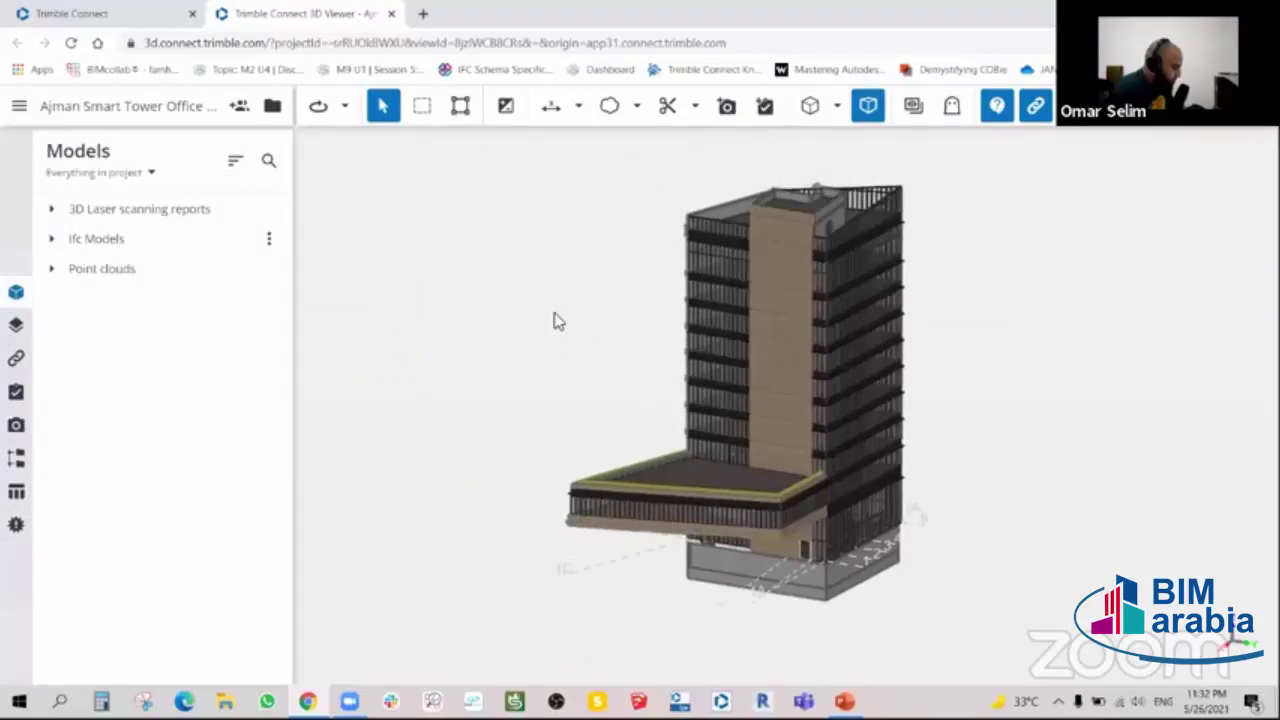
left_click(17, 459)
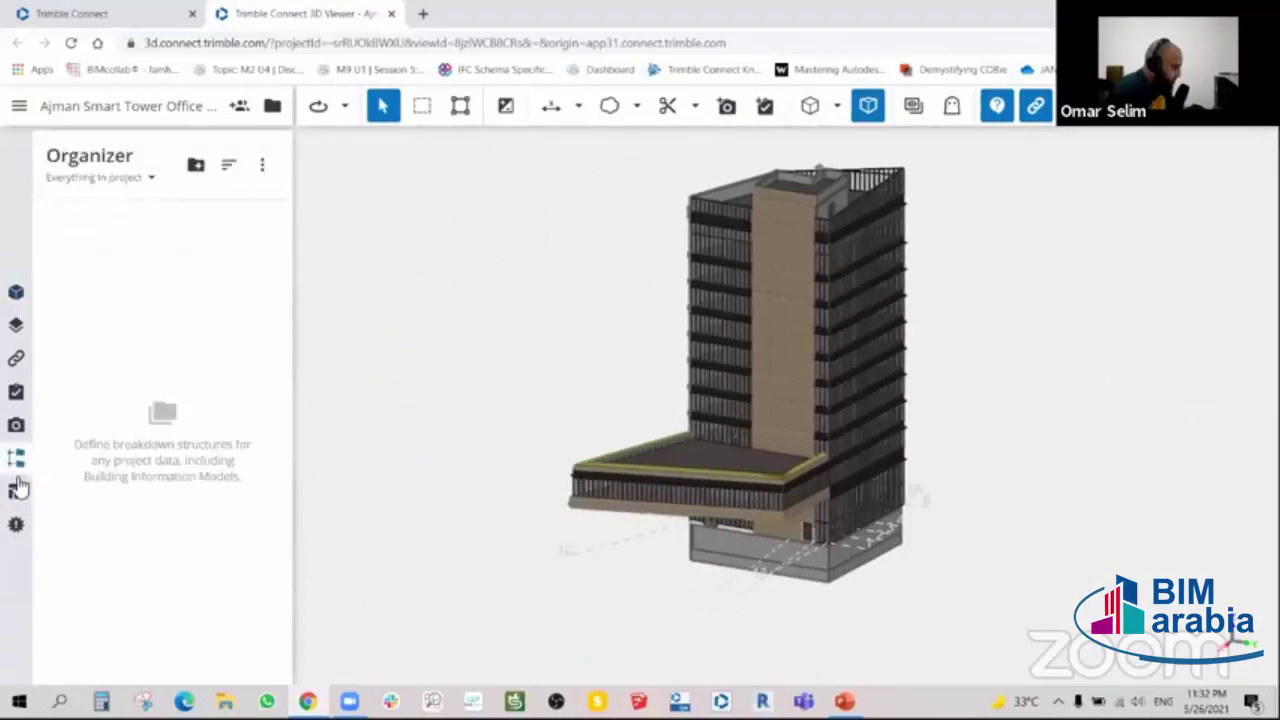
left_click(18, 490)
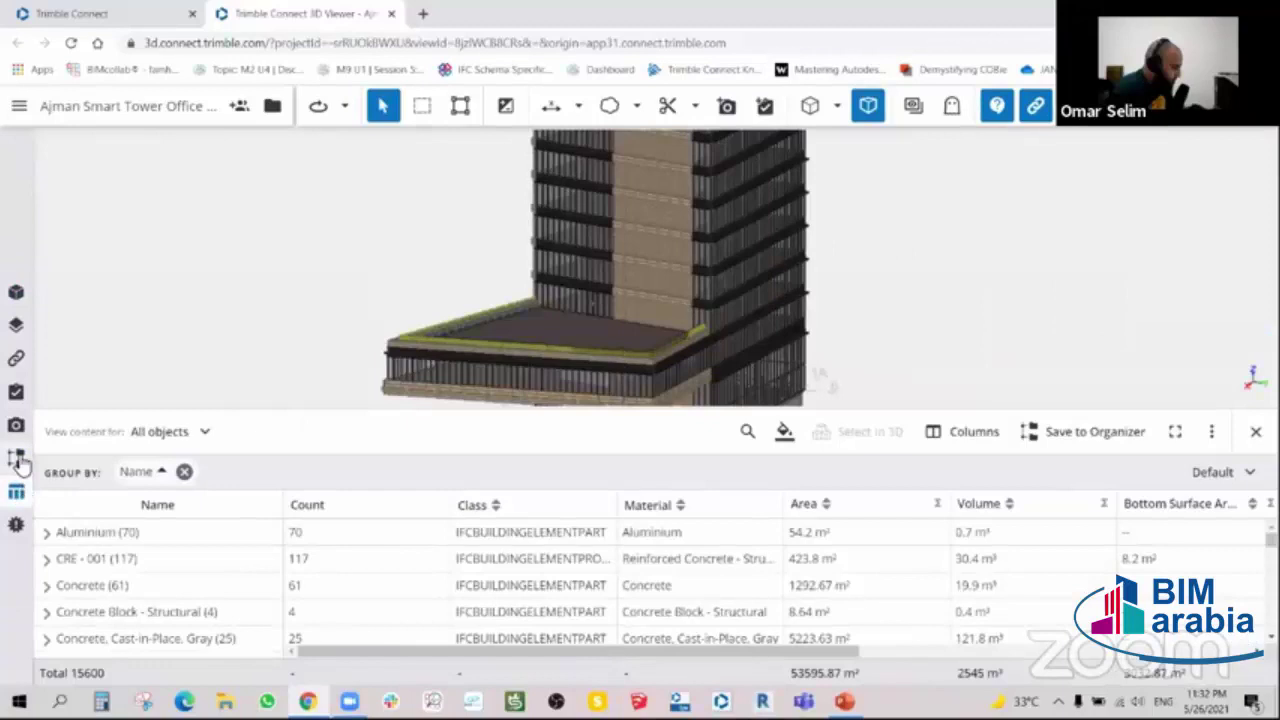
left_click(18, 460)
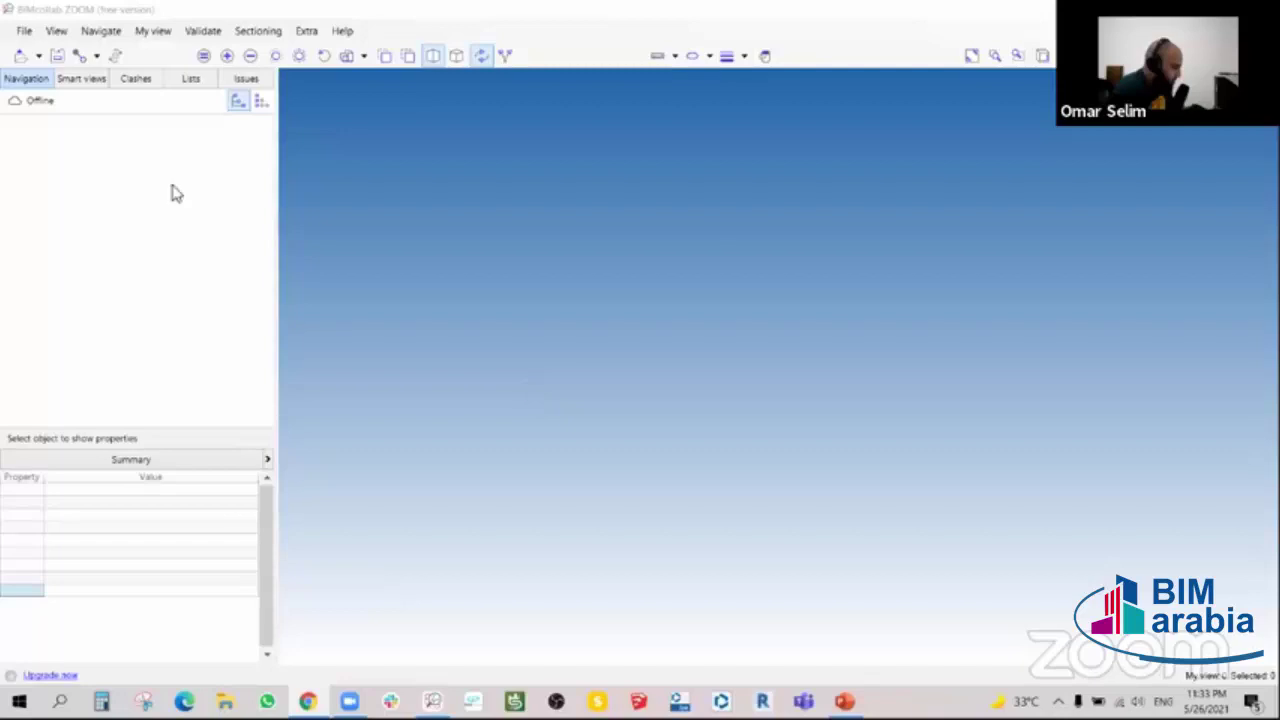
- Start opening a model file and browse into the Export_RCP folder on Data (D:)
left_click(39, 57)
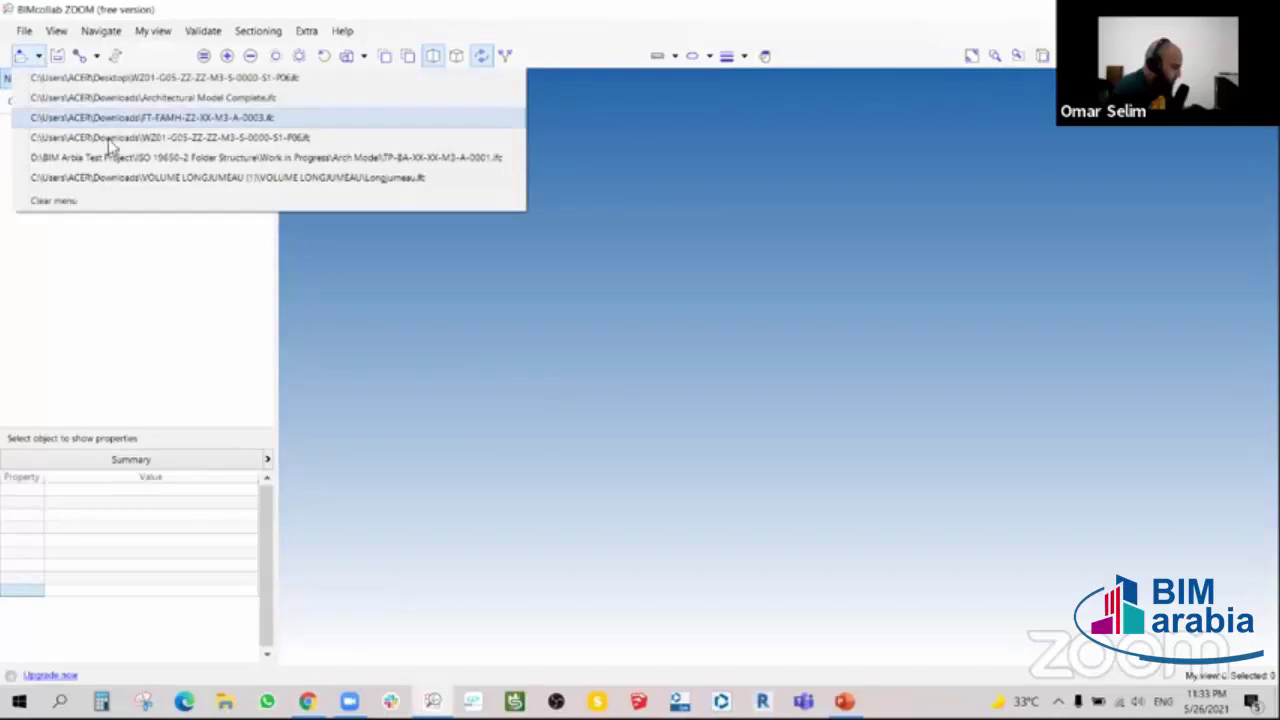
left_click(24, 30)
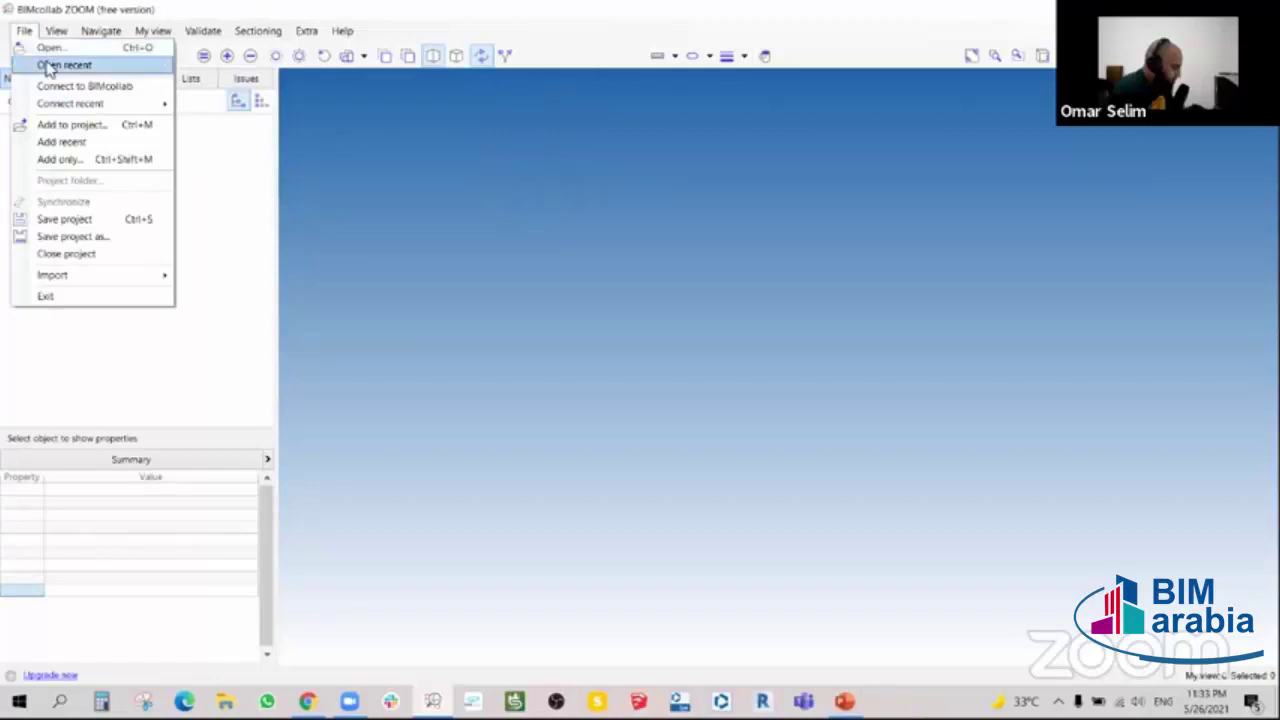
left_click(45, 55)
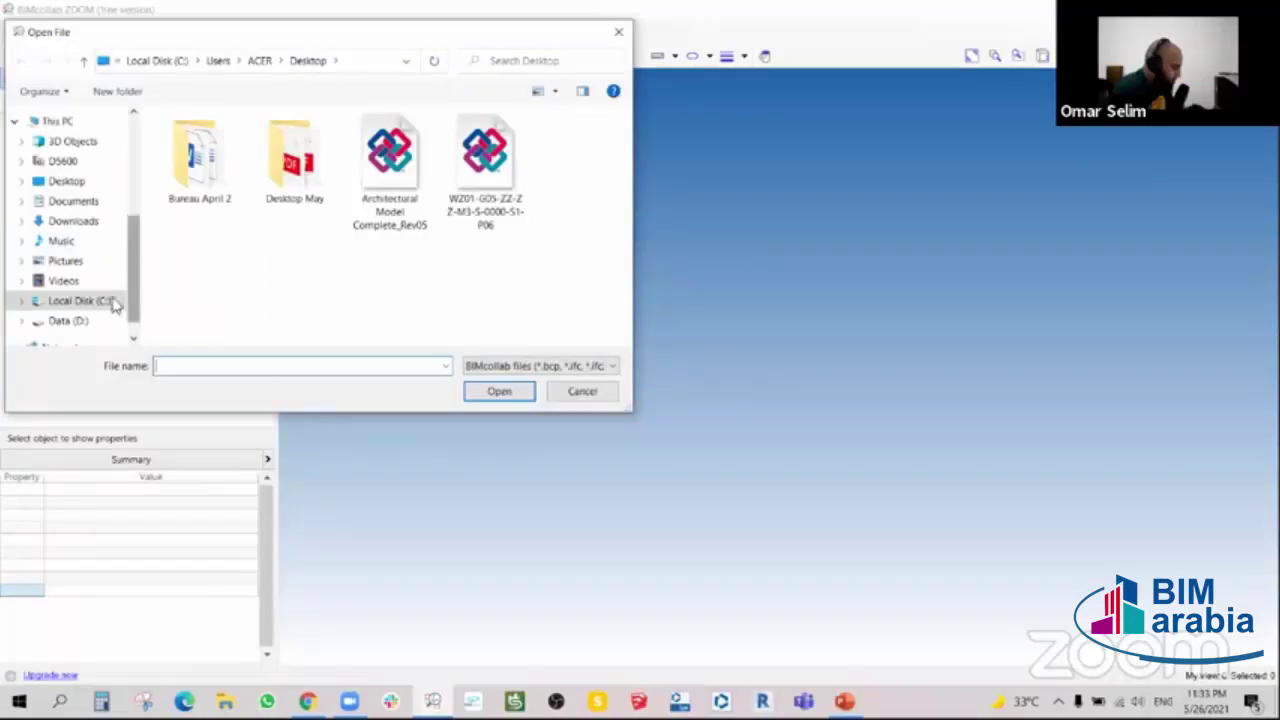
left_click(72, 320)
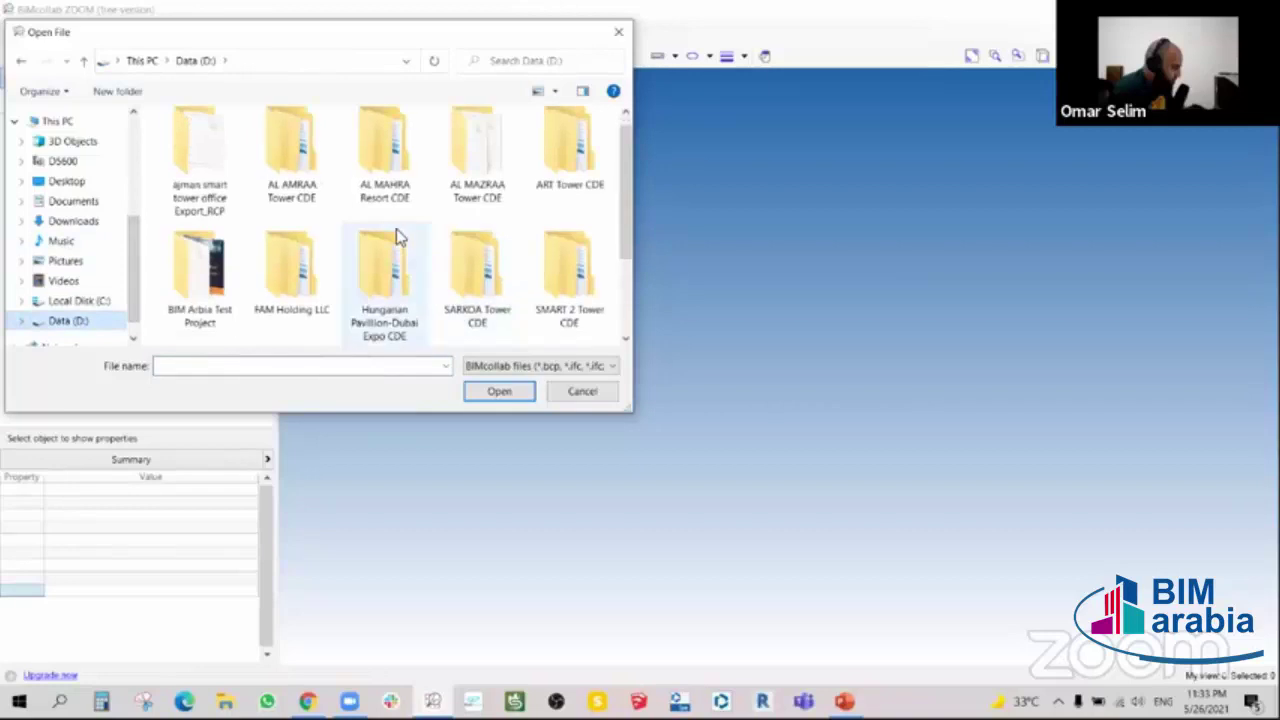
left_click(208, 168)
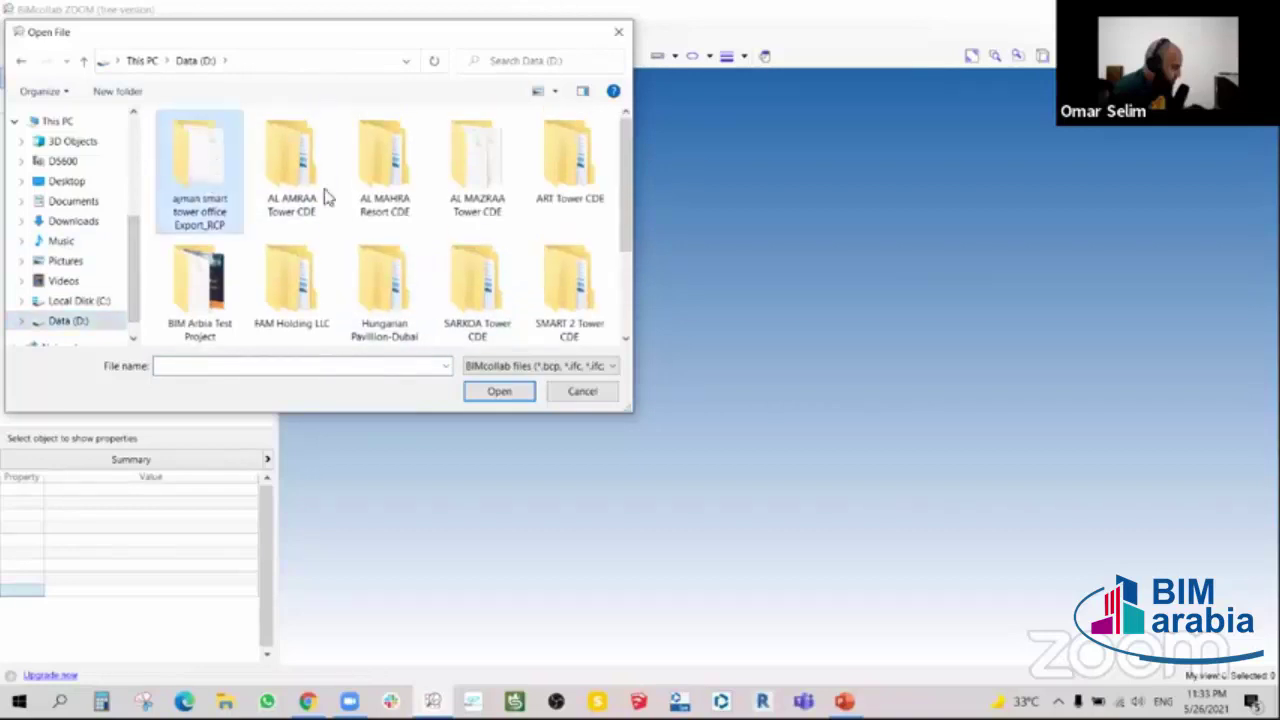
key("Return")
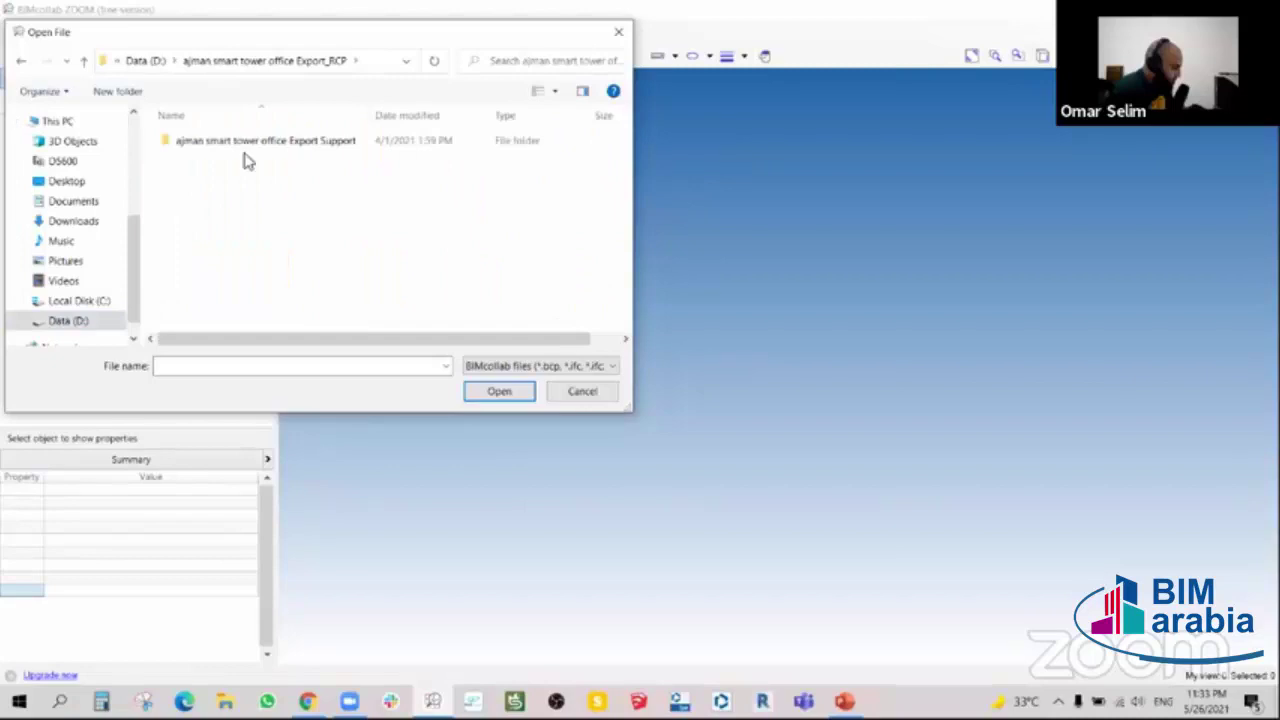
- Return from the Export_RCP subfolders to the Desktop and select Architectural Model Complete_Rev05
double_click(255, 141)
left_click(22, 62)
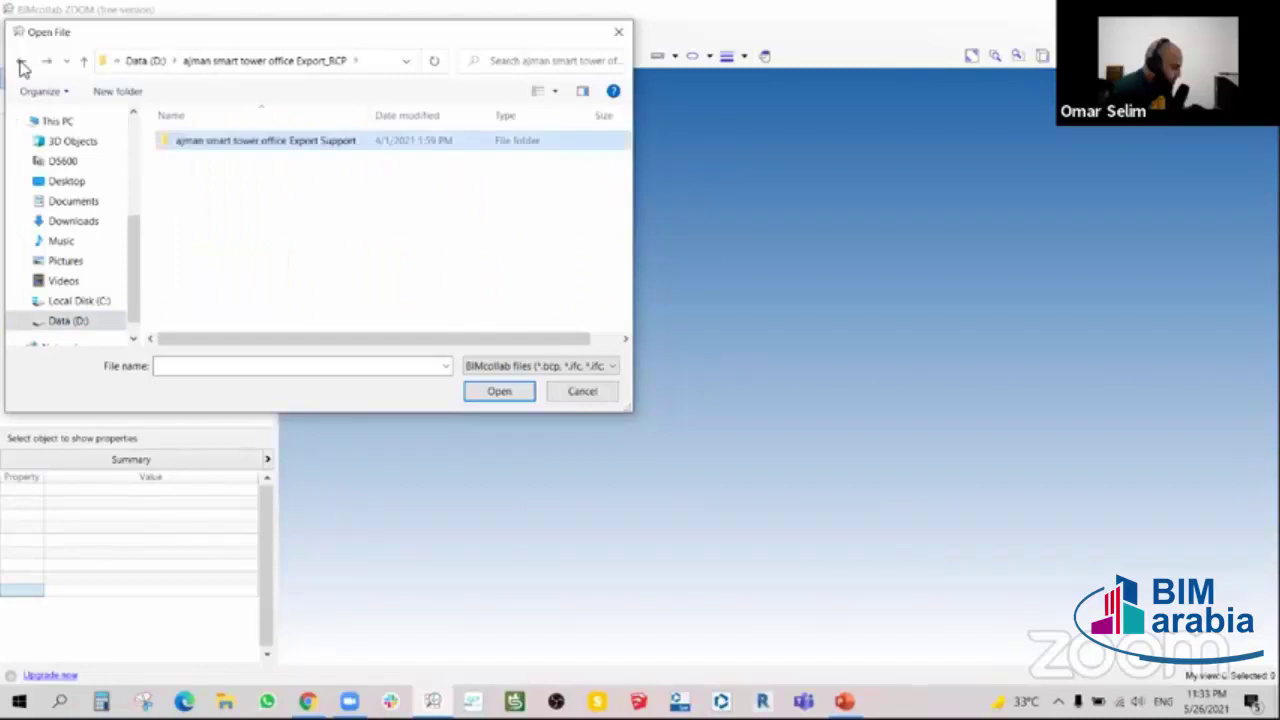
left_click(22, 62)
scroll(466, 223, "down", 2)
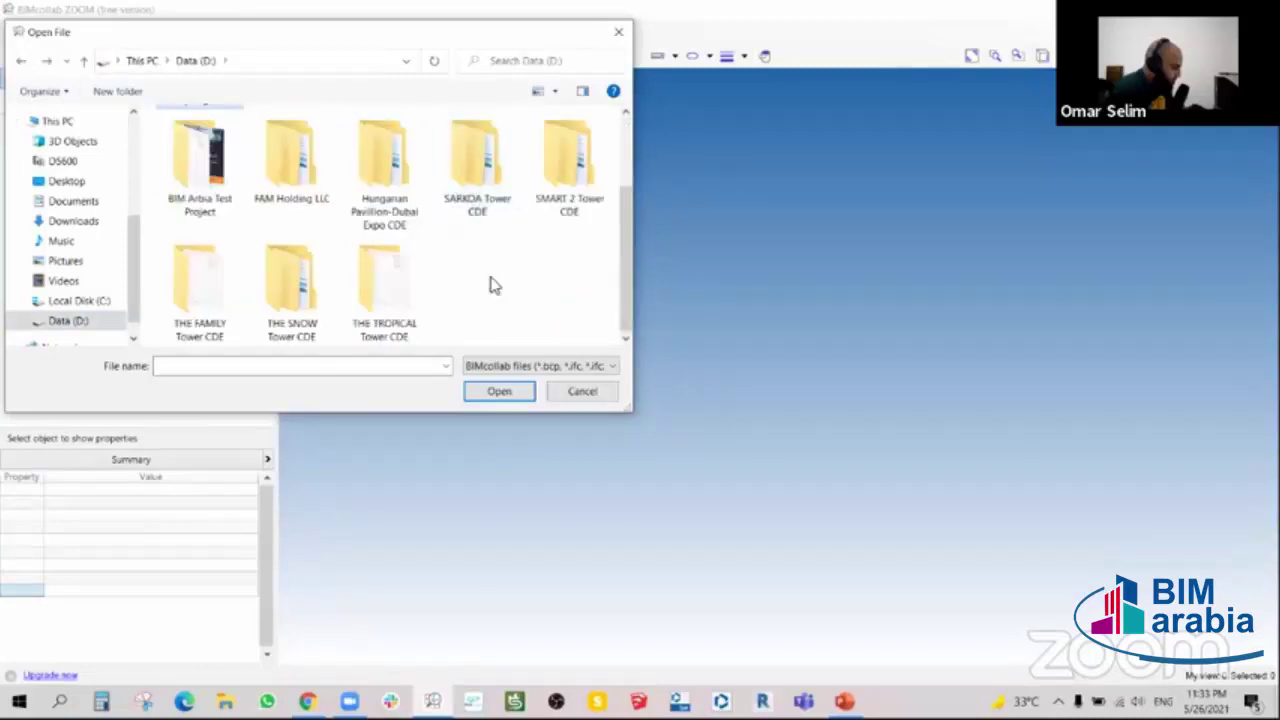
mouse_move(623, 245)
left_mouse_down()
mouse_move(632, 163)
mouse_move(645, 238)
mouse_move(627, 160)
left_mouse_up()
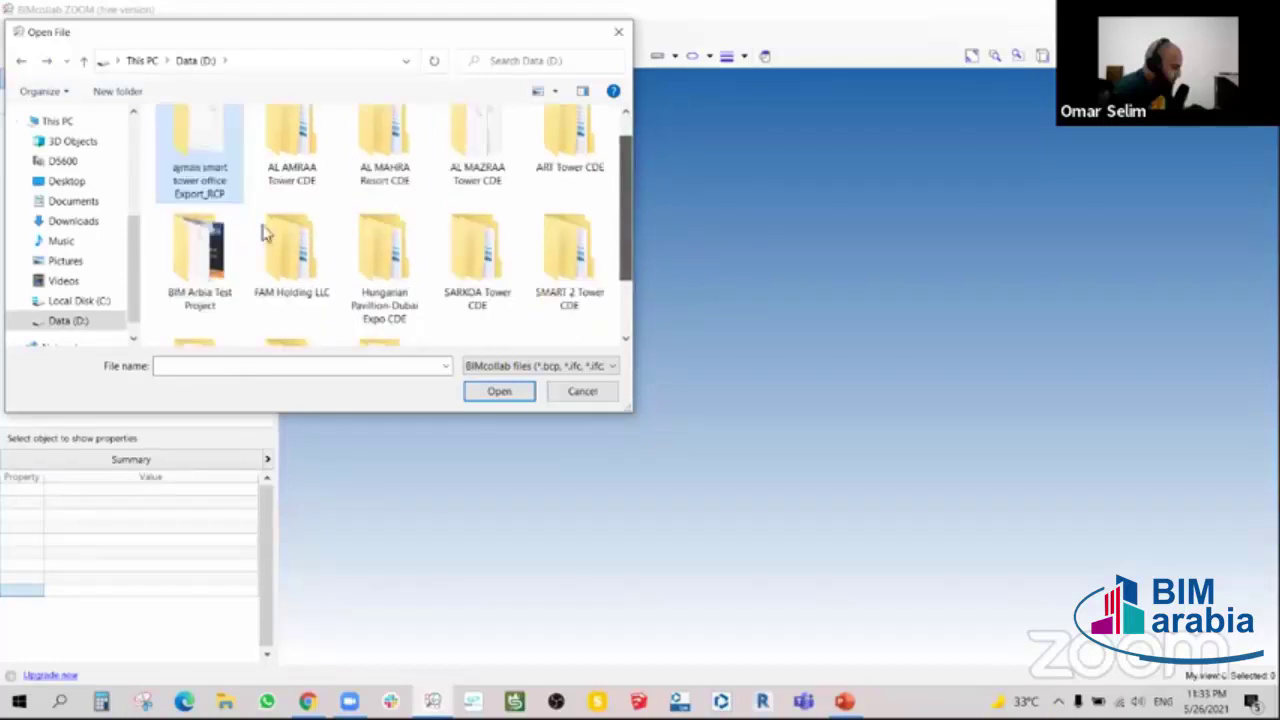
left_click(18, 64)
left_click(505, 170)
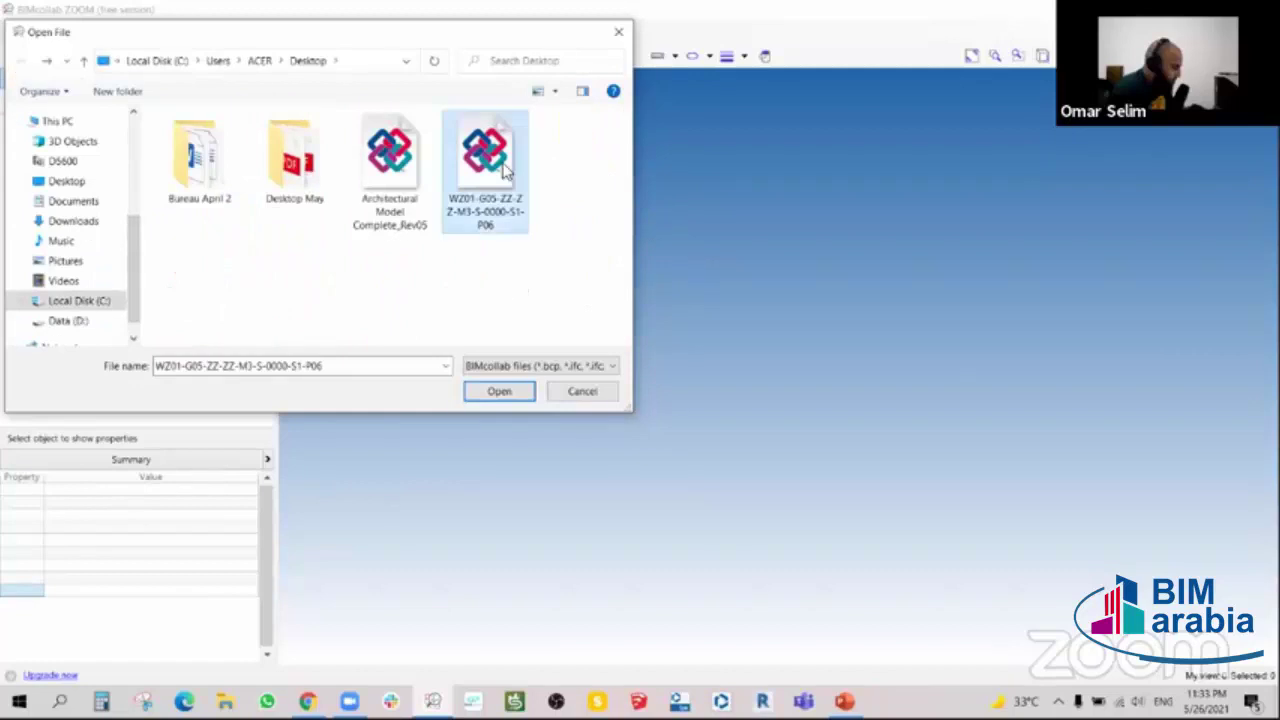
left_click(395, 168)
- Open Architectural Model Complete_Rev05 and orbit to a perspective of the tower and podium
left_click(505, 391)
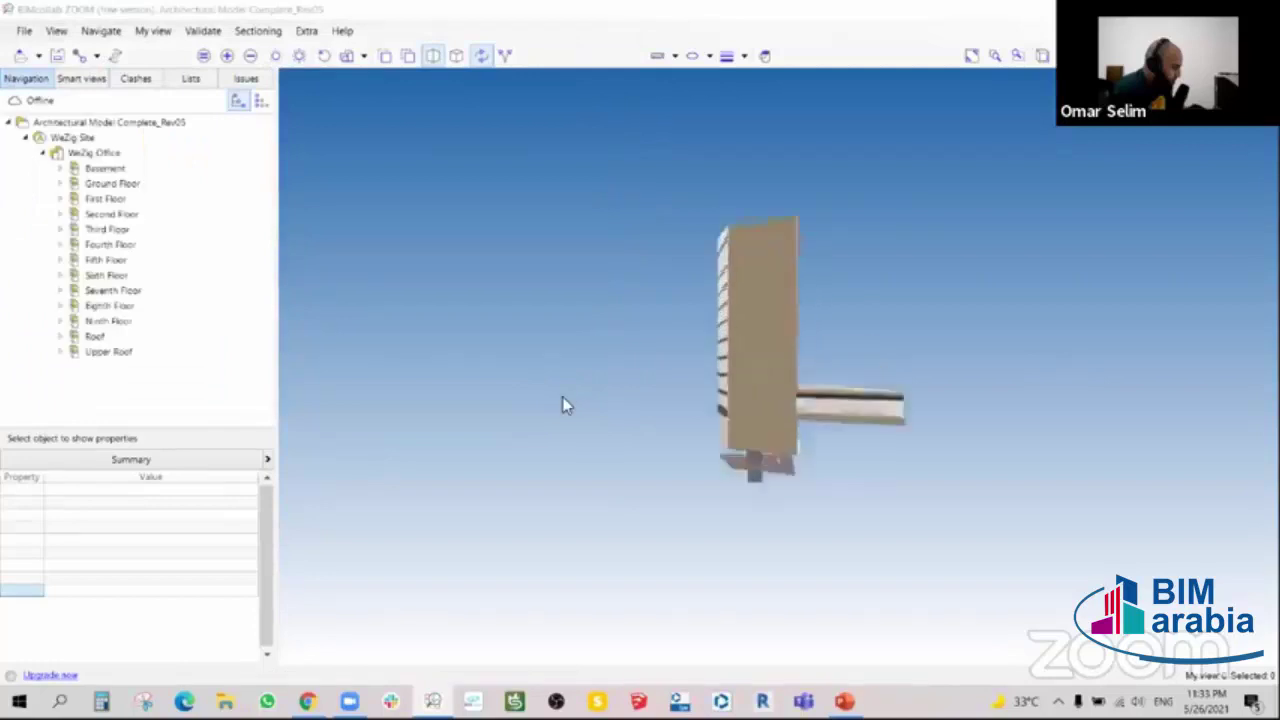
left_click_drag(566, 403, 734, 409)
mouse_move(654, 429)
left_mouse_down()
mouse_move(744, 428)
mouse_move(749, 382)
left_mouse_up()
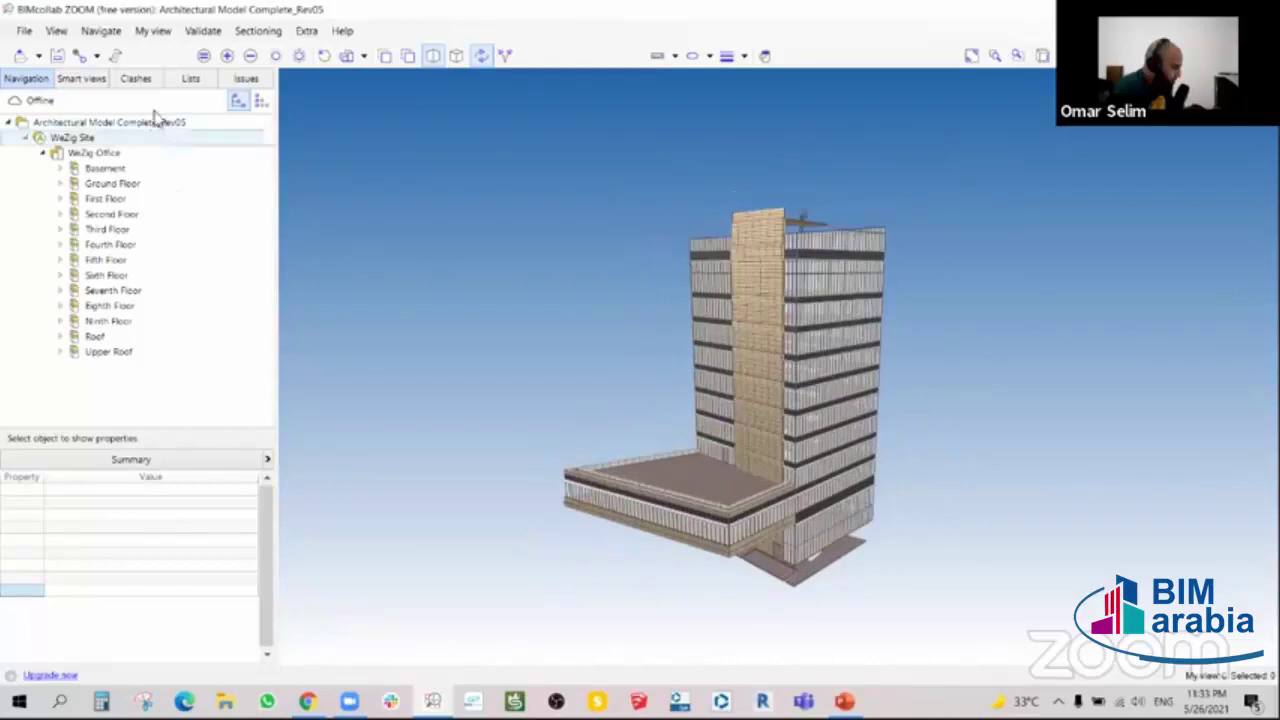
- Expand the local smart view folders and orbit the tower to a new angle
left_click(68, 80)
left_click(8, 140)
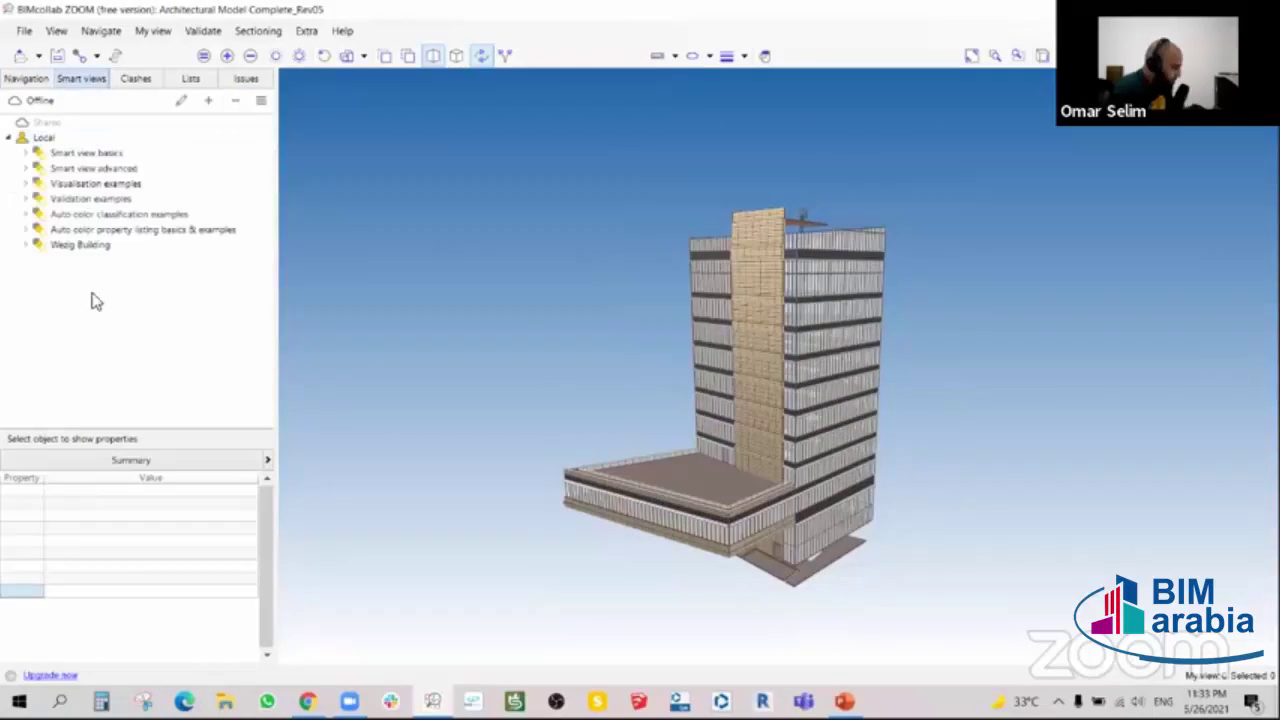
scroll(666, 346, "up", 2)
scroll(675, 325, "up", 3)
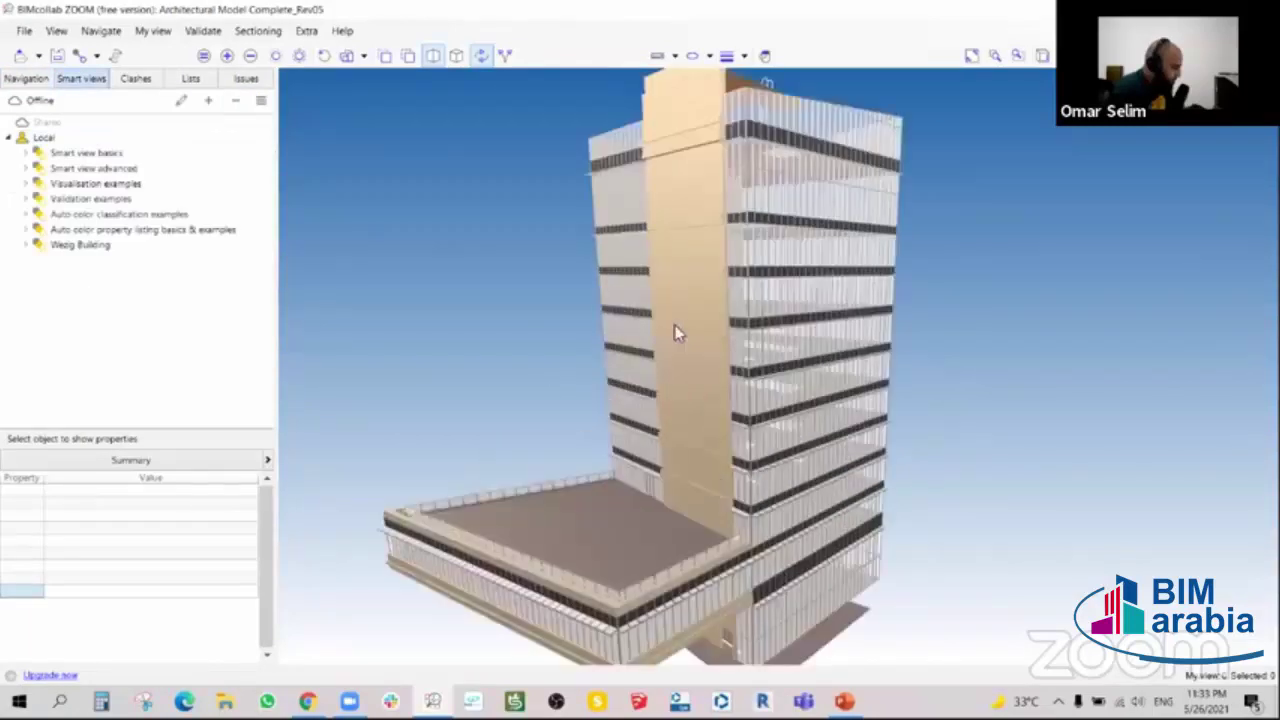
scroll(660, 340, "up", 2)
scroll(660, 340, "down", 2)
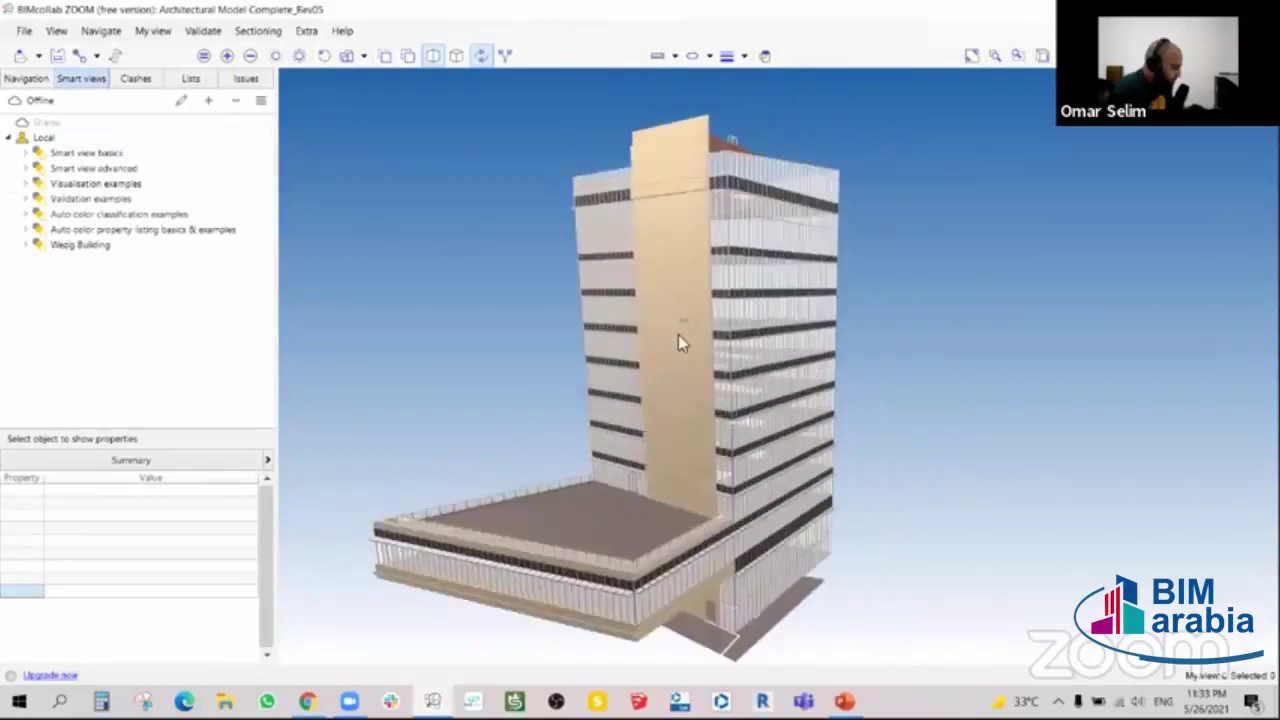
mouse_move(678, 342)
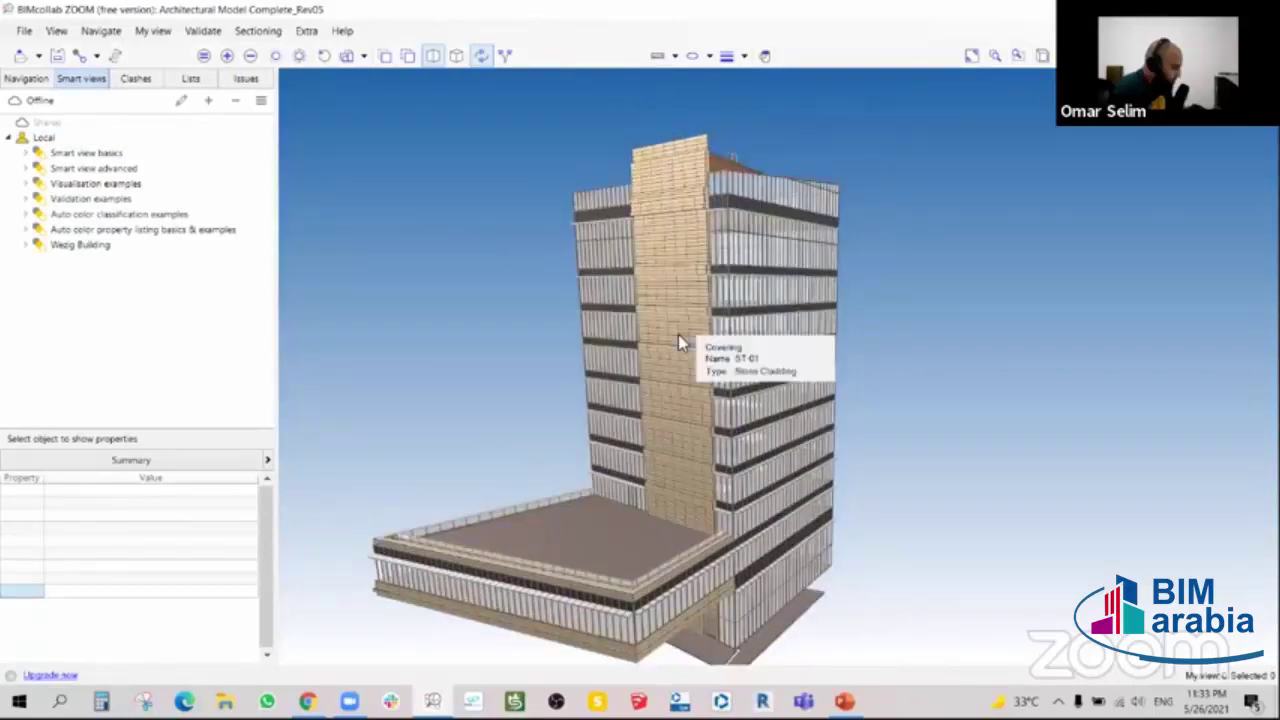
left_click_drag(678, 342, 743, 378)
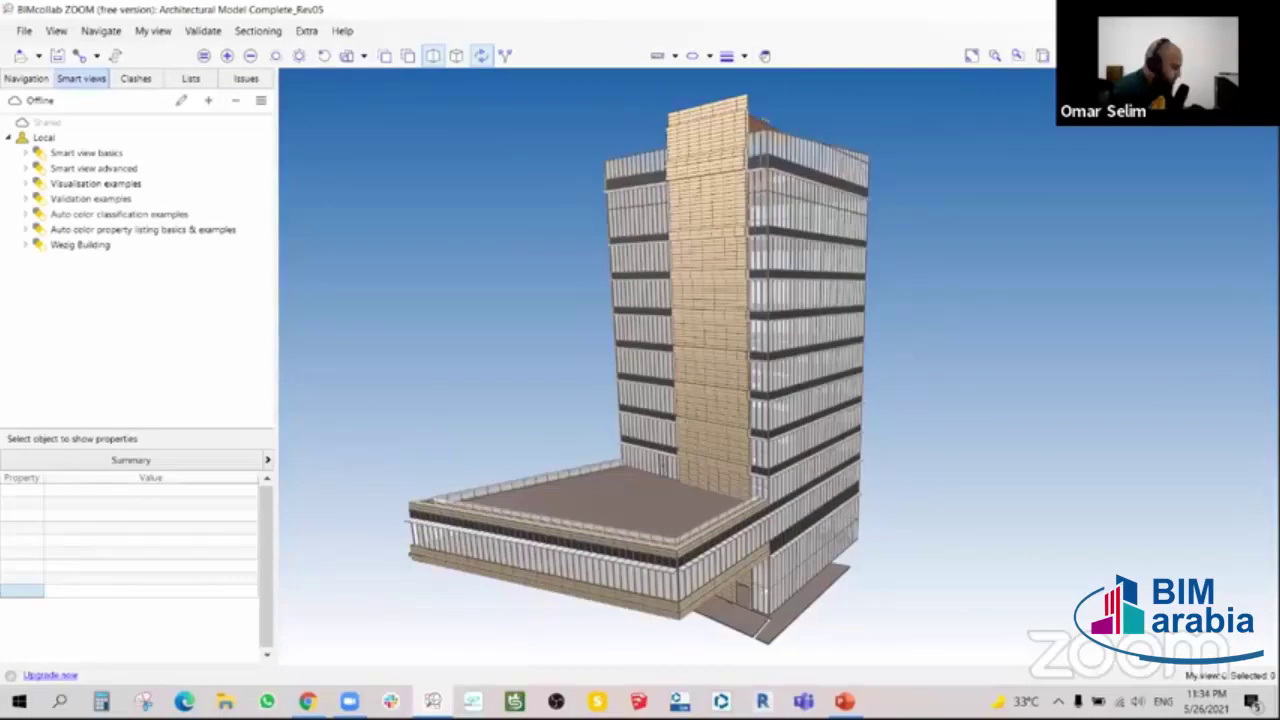
- In Trimble Connect's 3D viewer, close the object data table and orbit the tower
mouse_move(307, 701)
left_click(311, 630)
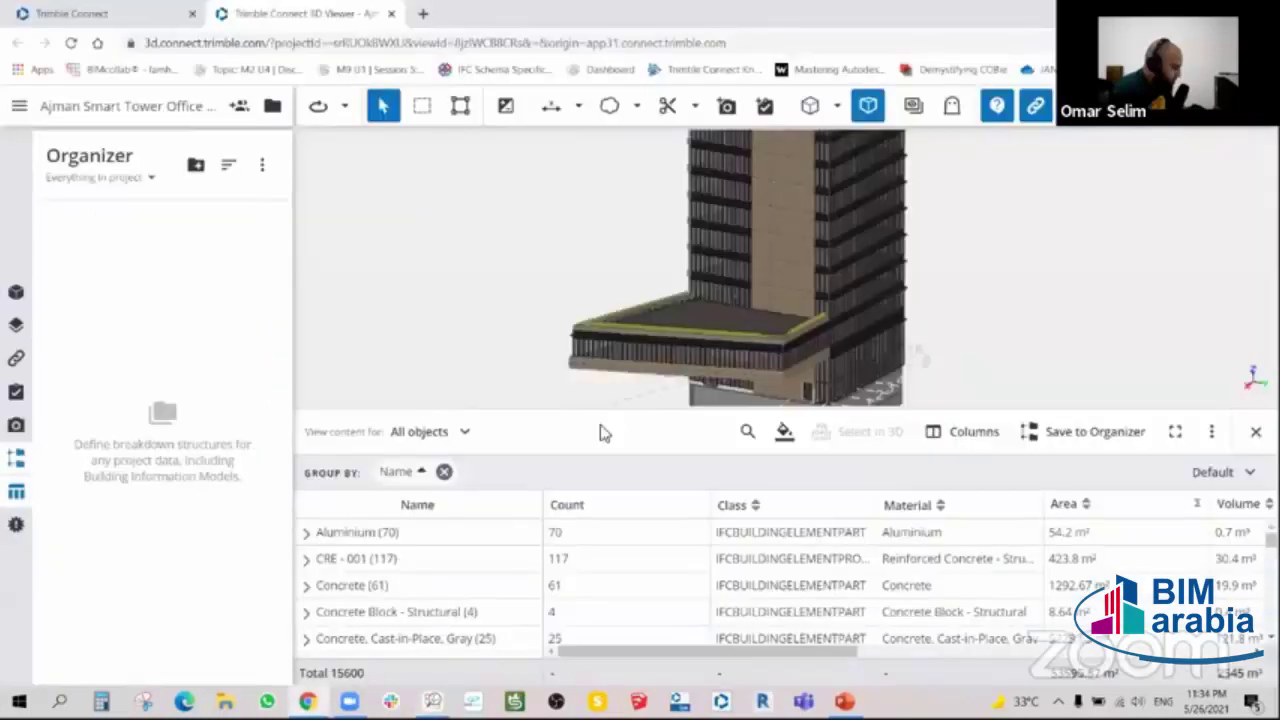
left_click(16, 491)
left_click_drag(588, 476, 632, 463)
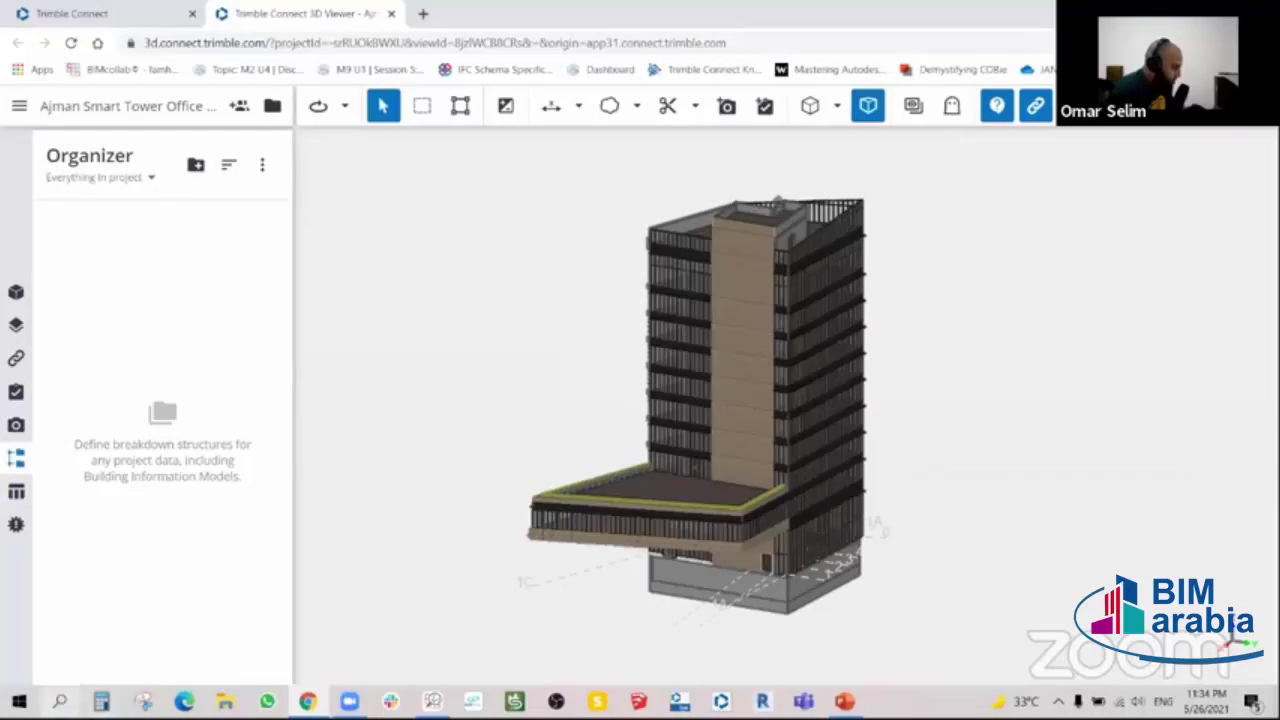
left_click(59, 701)
- Launch Paint and draw black arrowed axes, a long horizontal bar and a tall column
type("pa")
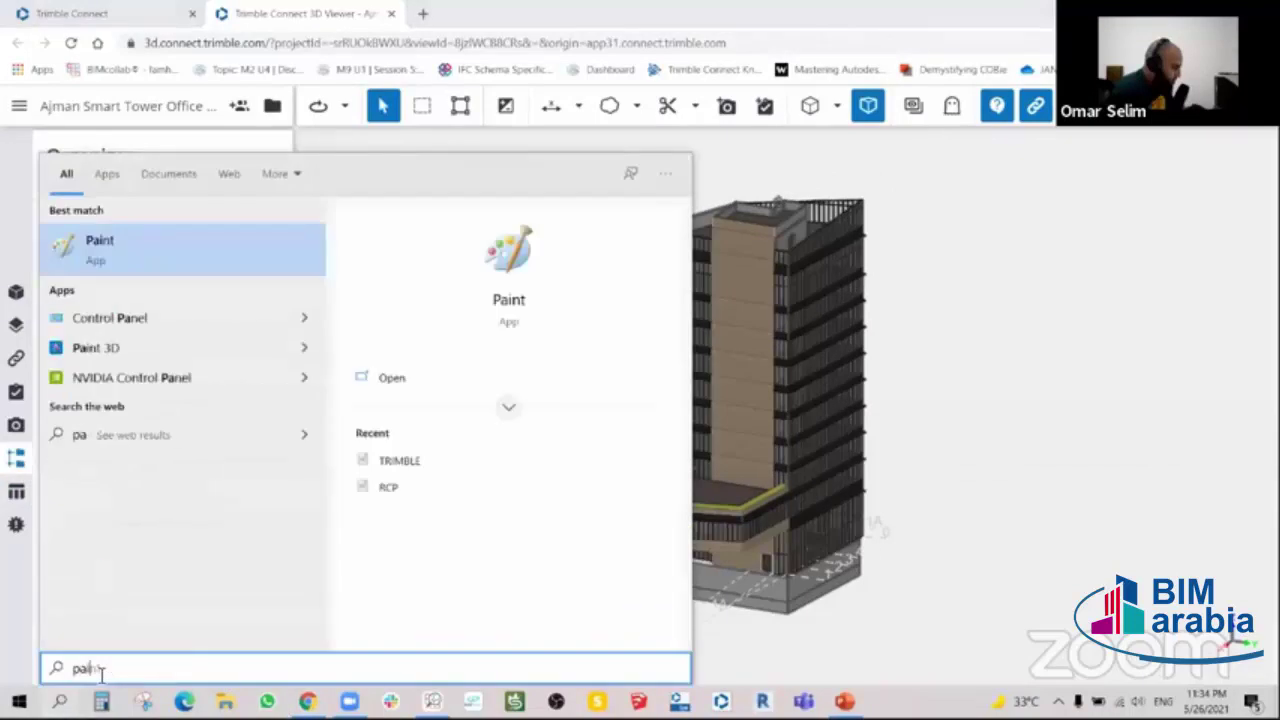
type("int")
left_click(131, 252)
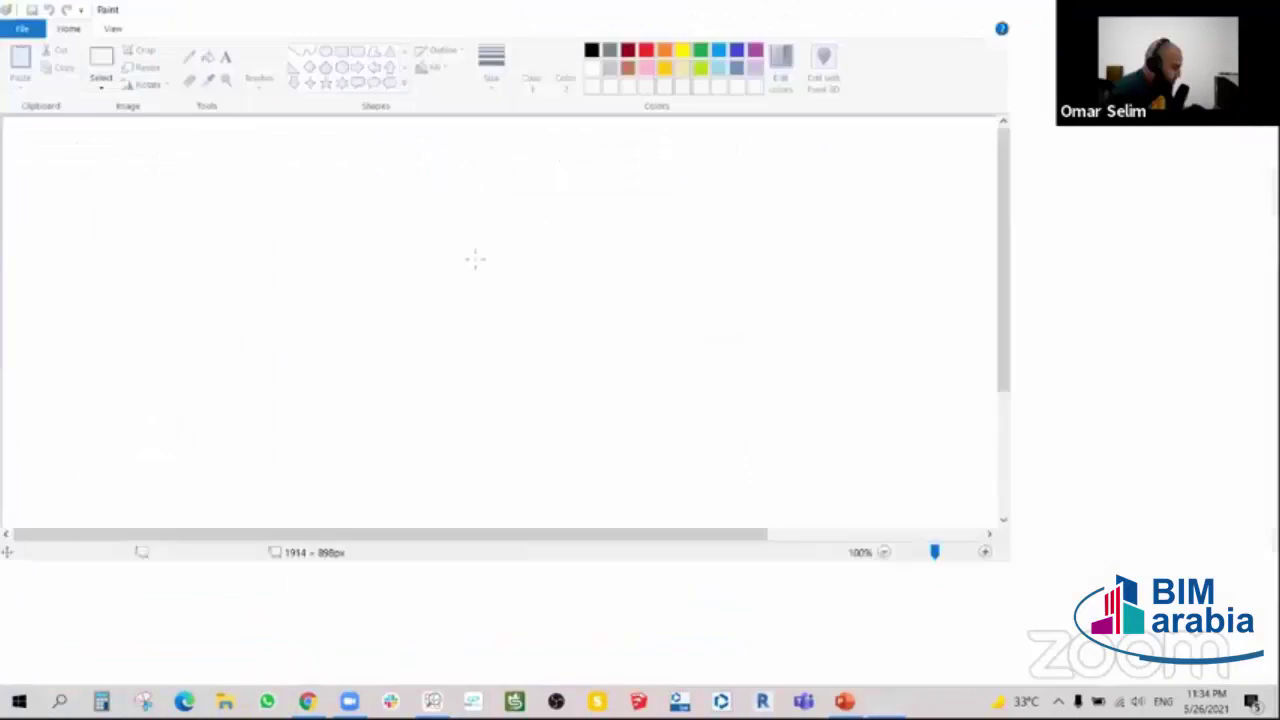
mouse_move(232, 203)
left_mouse_down()
mouse_move(232, 565)
mouse_move(743, 530)
mouse_move(1025, 530)
left_mouse_up()
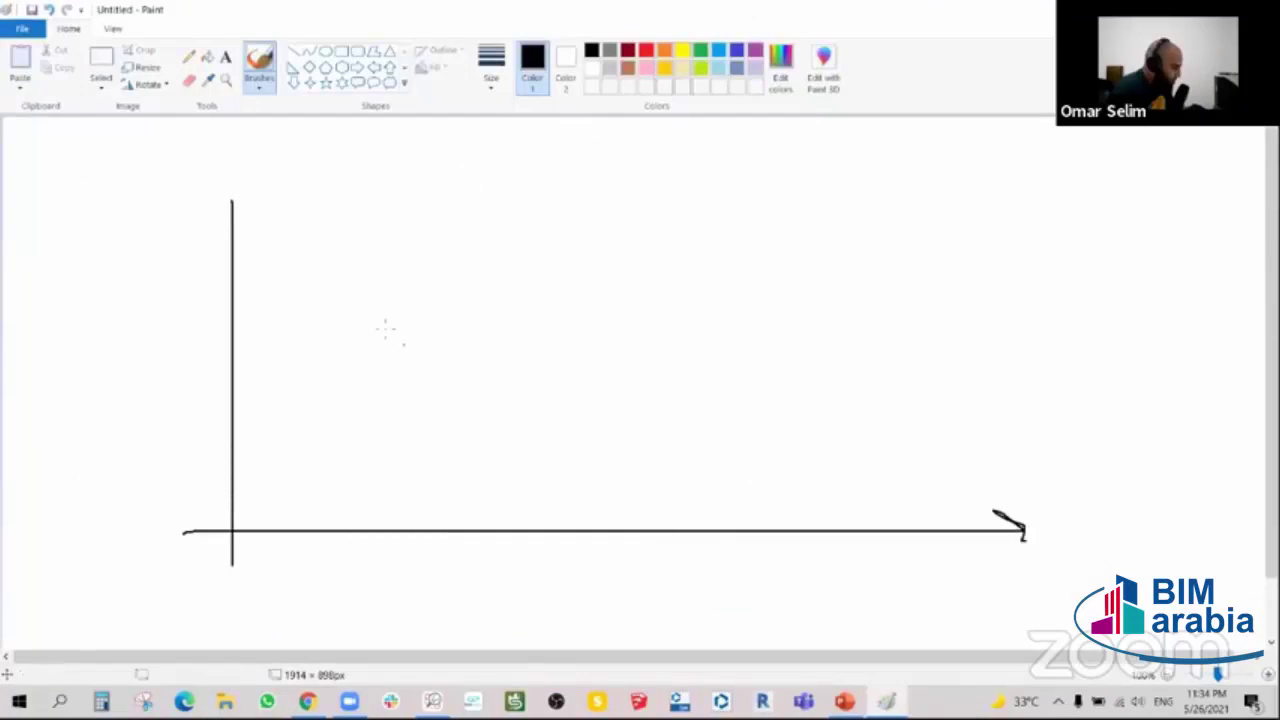
left_click_drag(234, 196, 207, 210)
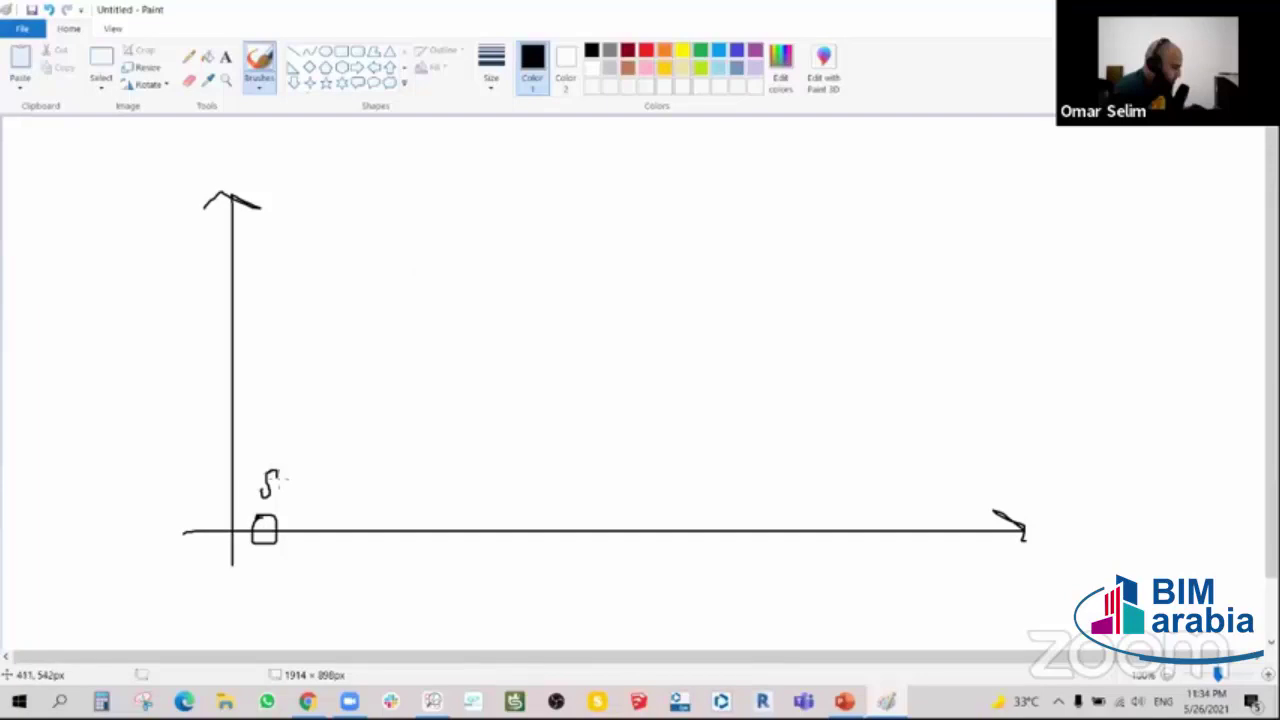
mouse_move(270, 447)
left_mouse_down()
mouse_move(560, 449)
mouse_move(680, 403)
mouse_move(280, 404)
left_mouse_up()
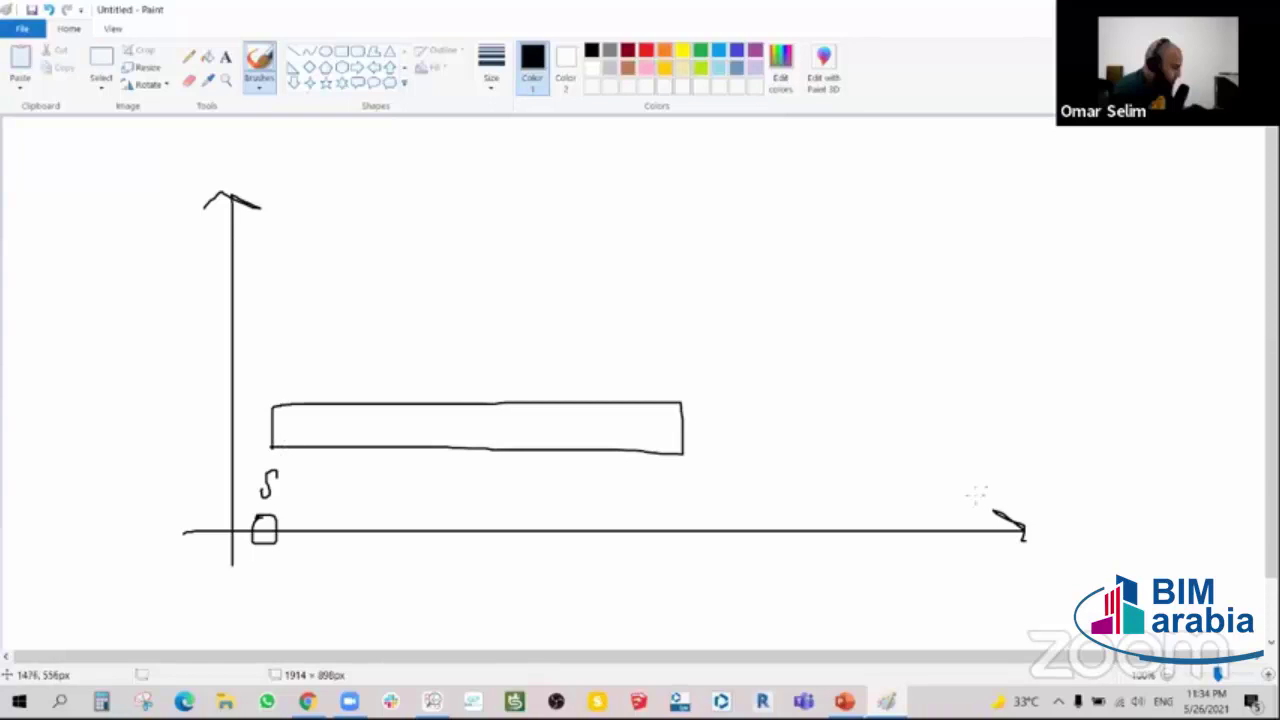
mouse_move(925, 530)
left_mouse_down()
mouse_move(889, 234)
mouse_move(932, 210)
mouse_move(949, 428)
left_mouse_up()
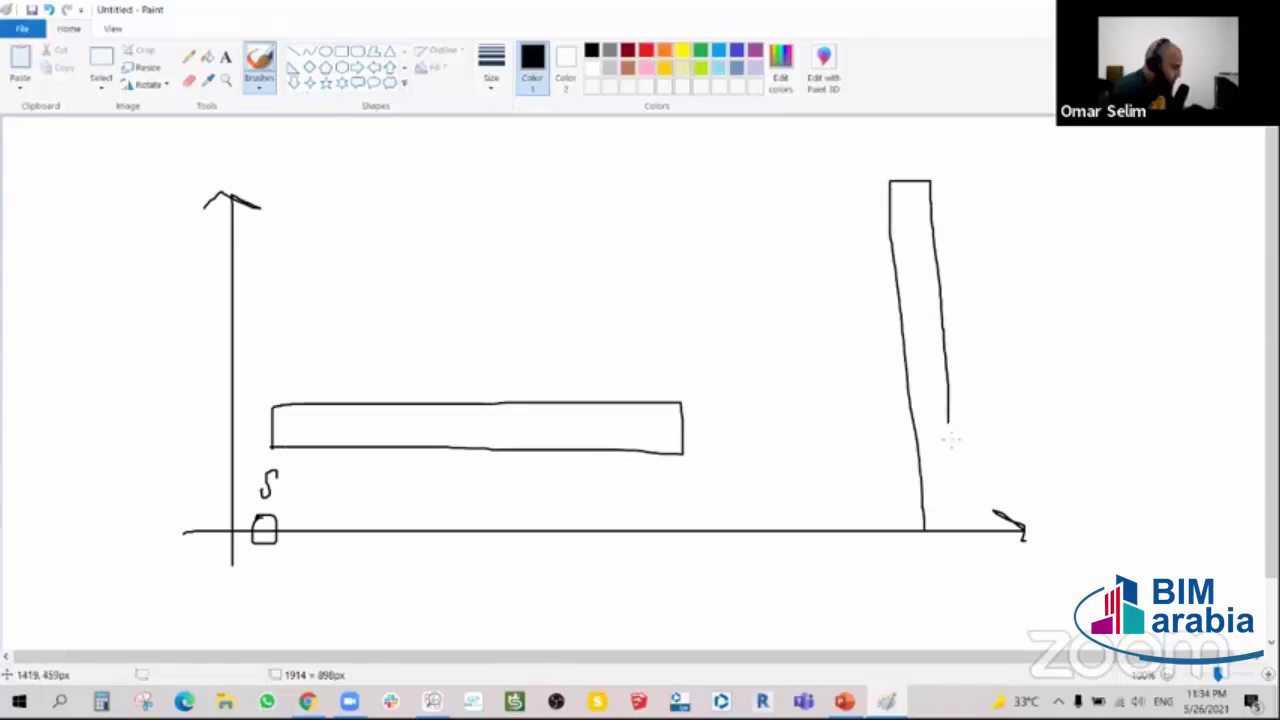
- In red, hatch the tall column, arc over to it and circle it
left_click(644, 52)
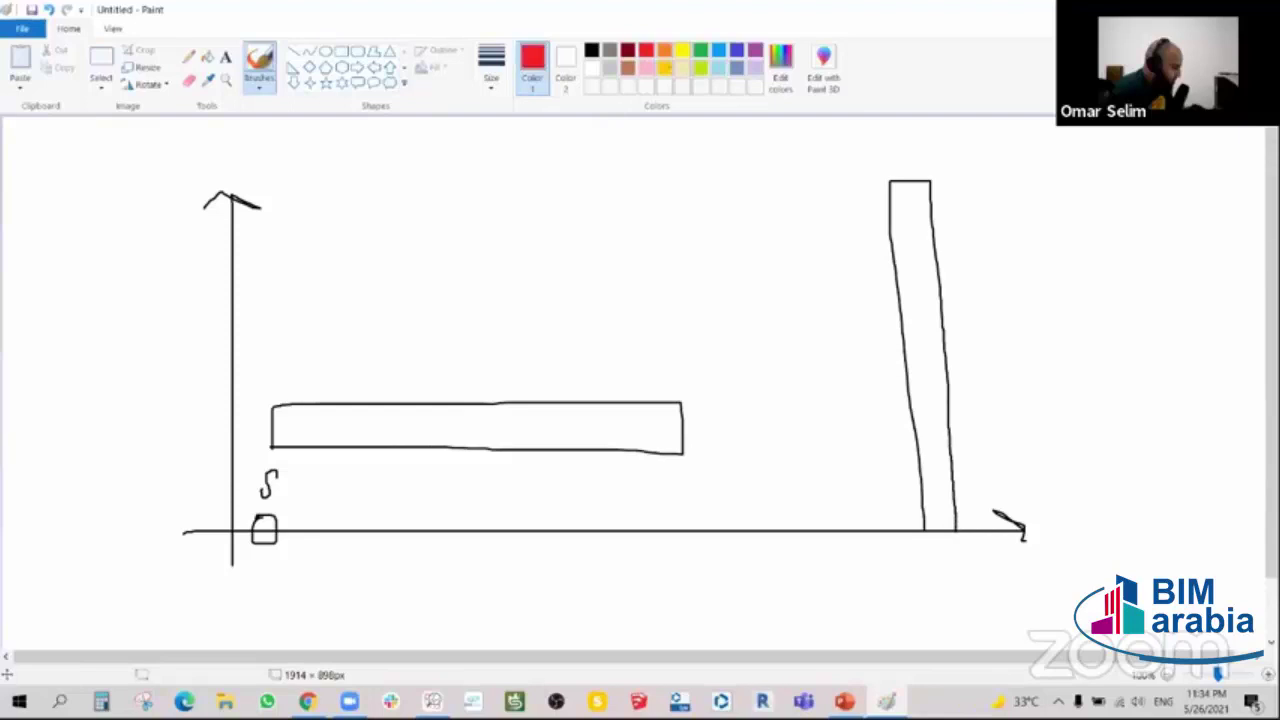
left_click_drag(906, 236, 895, 244)
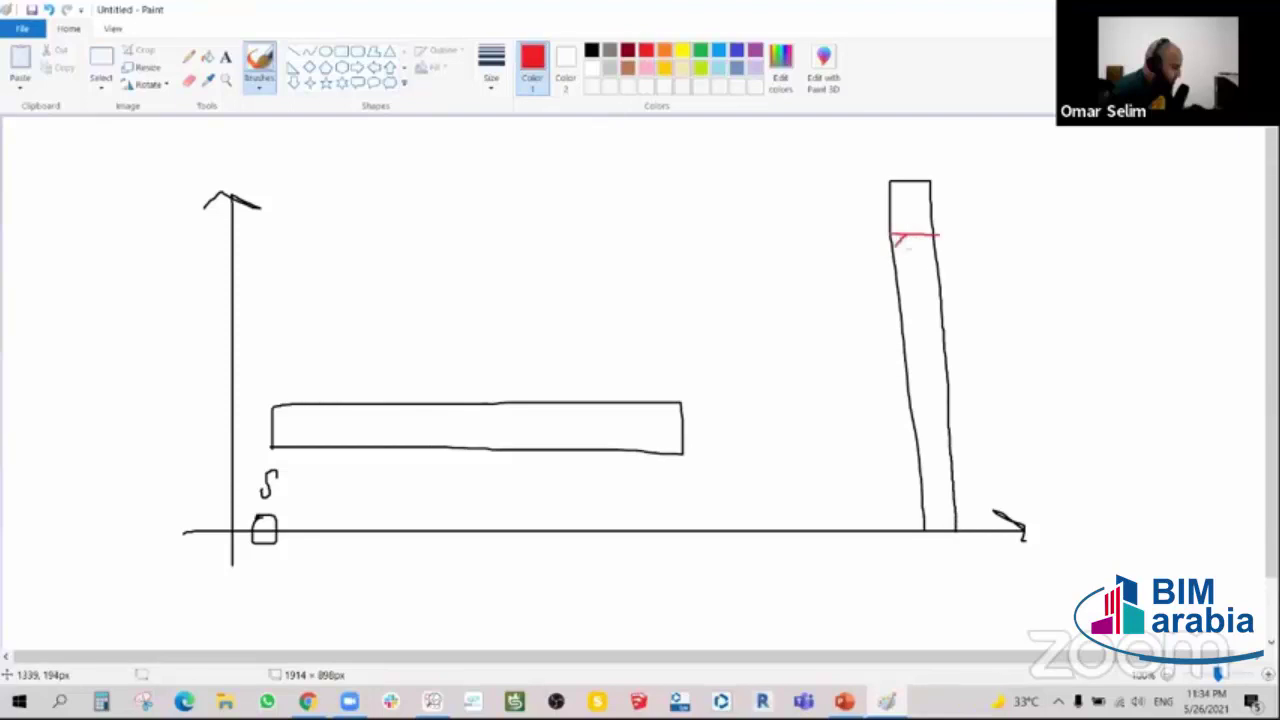
left_click_drag(913, 296, 940, 328)
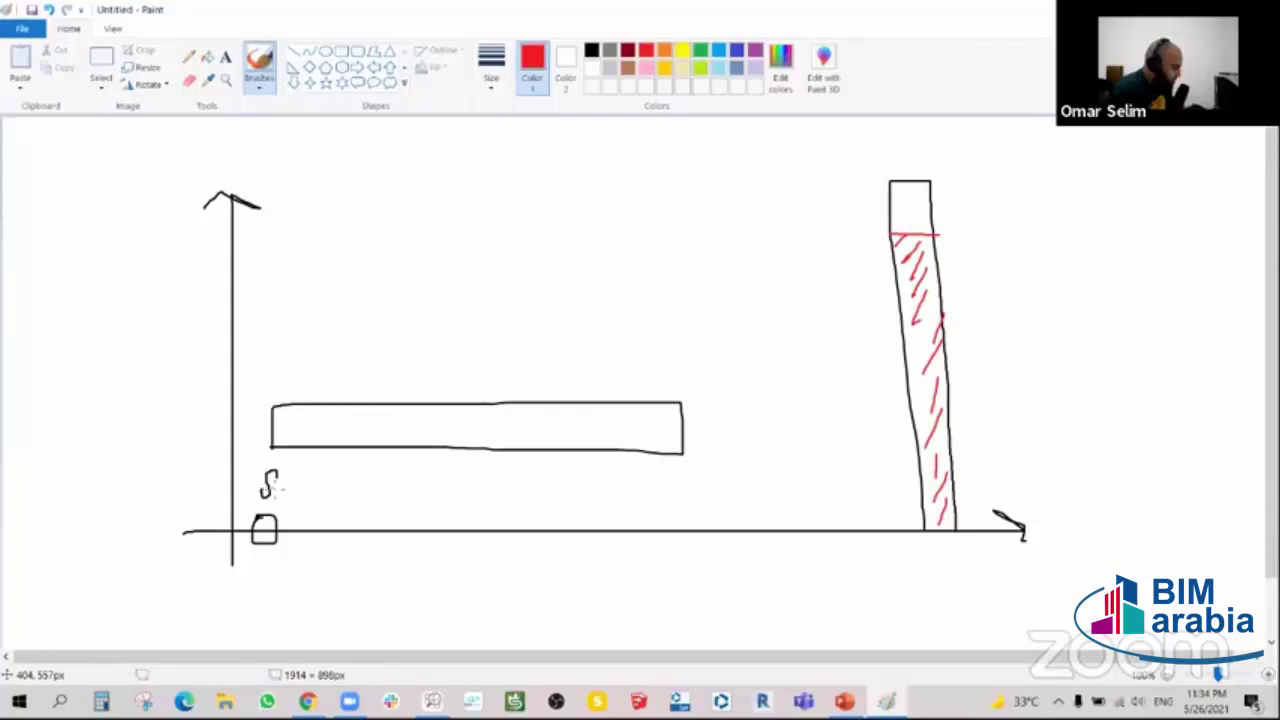
mouse_move(270, 490)
left_mouse_down()
mouse_move(349, 314)
mouse_move(829, 366)
mouse_move(895, 478)
mouse_move(862, 481)
left_mouse_up()
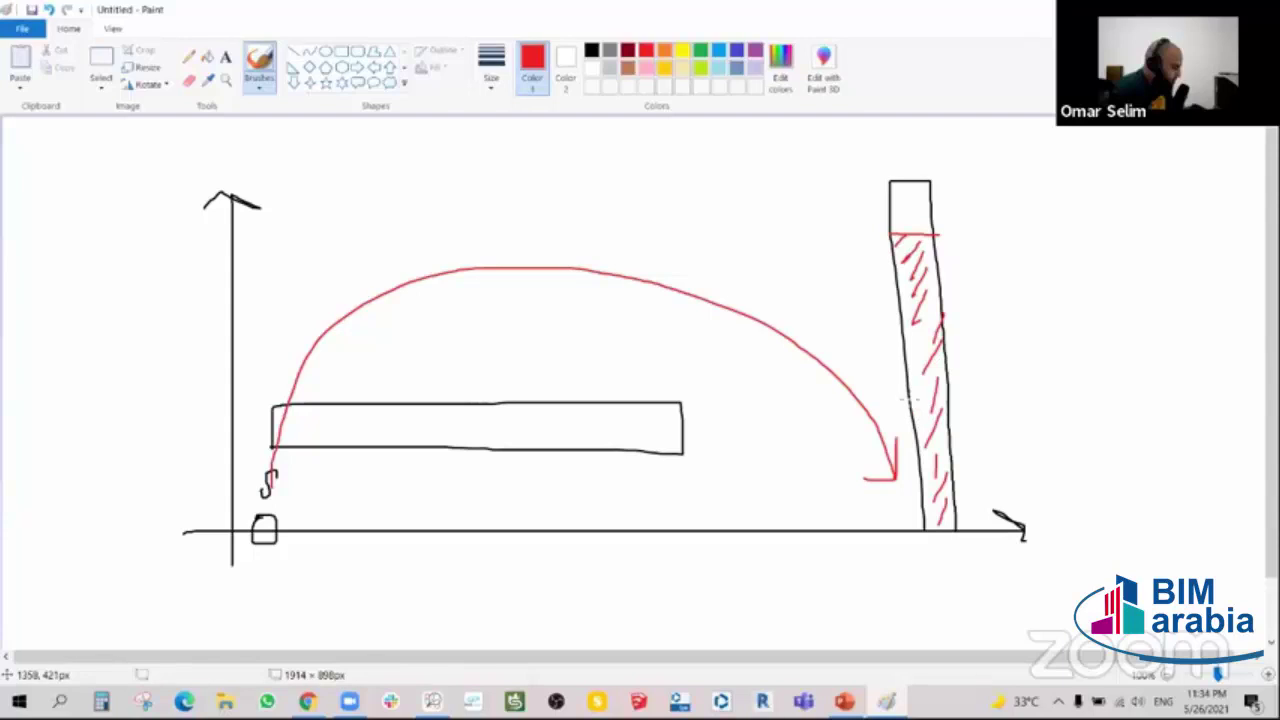
left_click_drag(950, 168, 924, 190)
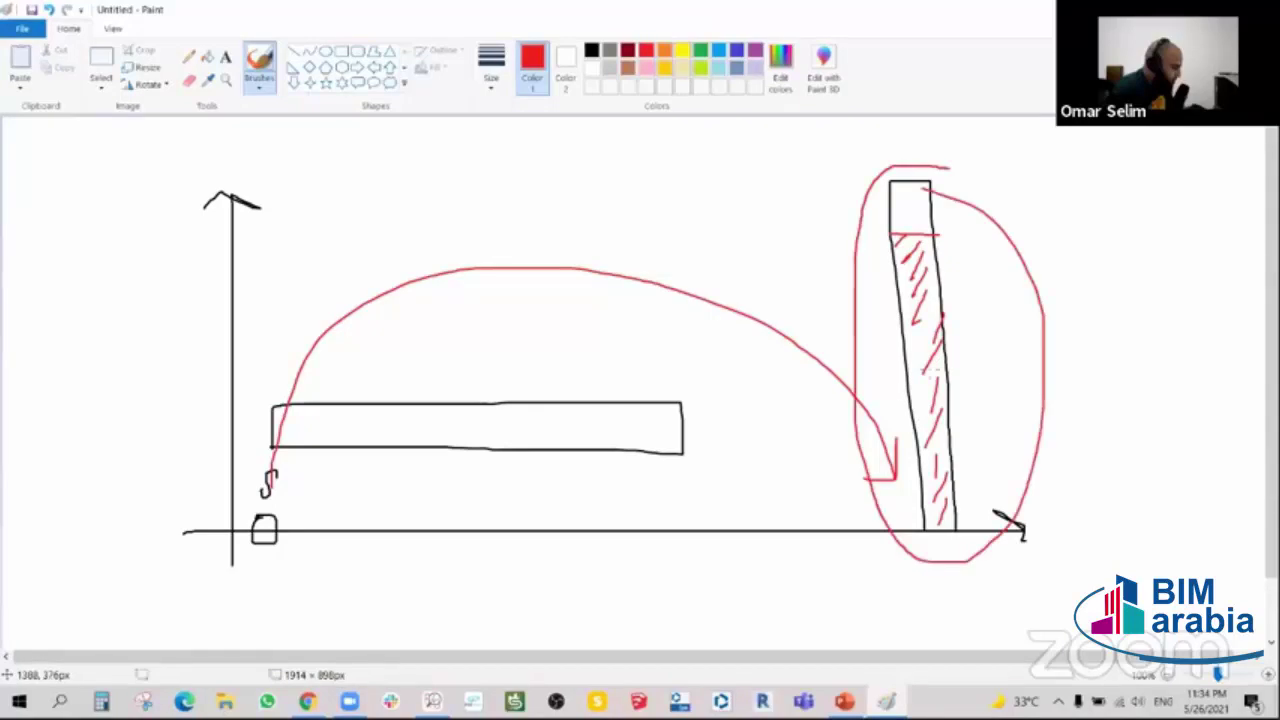
left_click(22, 30)
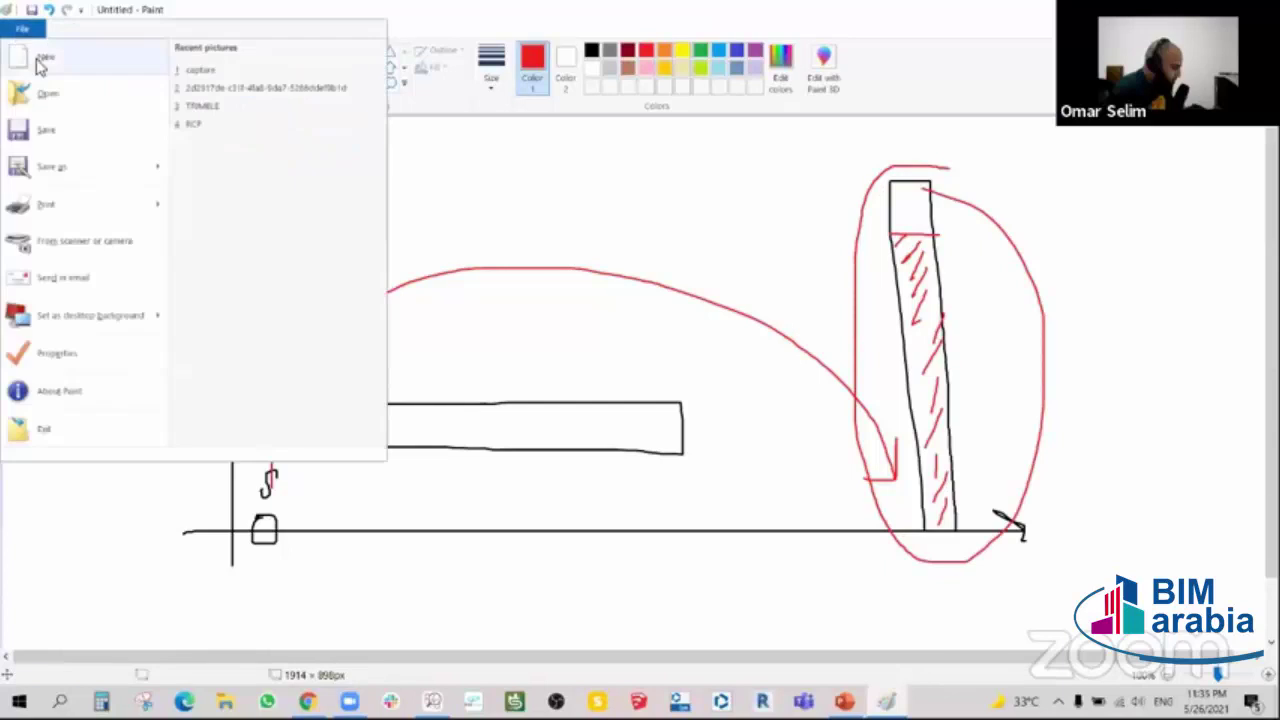
- Clear the canvas without saving, then draw axes and a first column hatched dark red
left_click(46, 57)
left_click(672, 352)
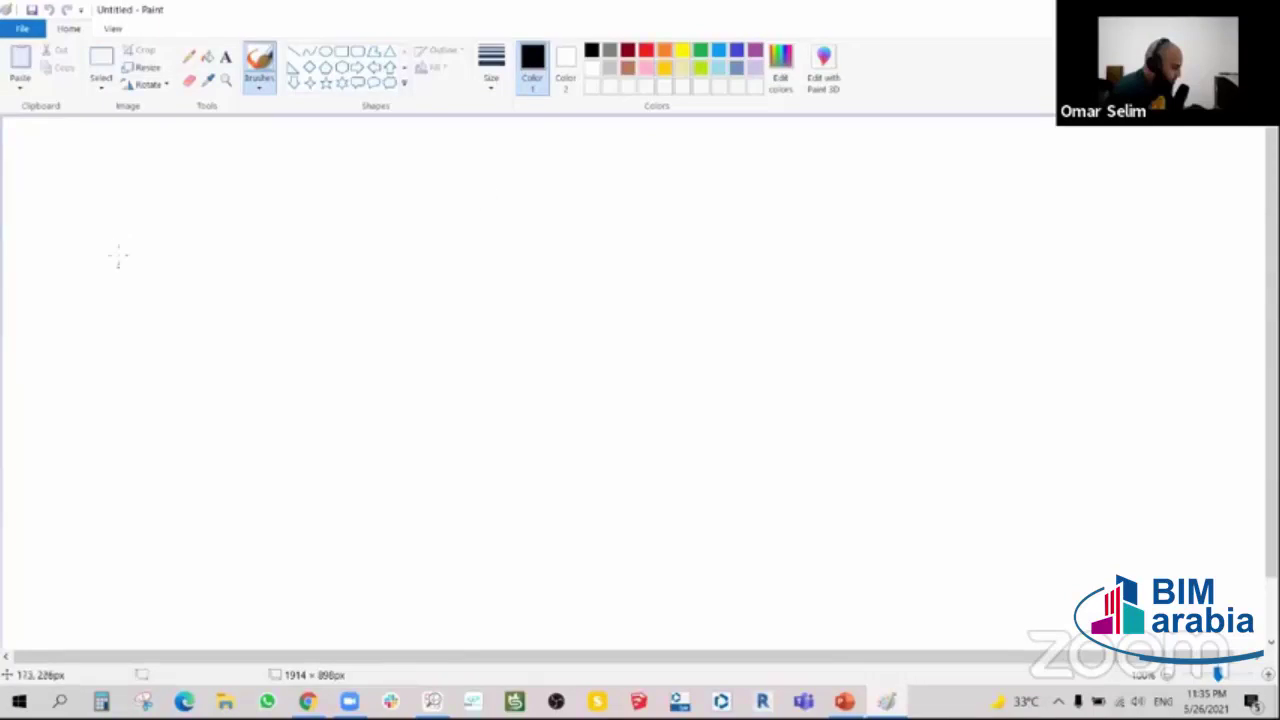
mouse_move(117, 244)
left_mouse_down()
mouse_move(117, 557)
mouse_move(1160, 543)
left_mouse_up()
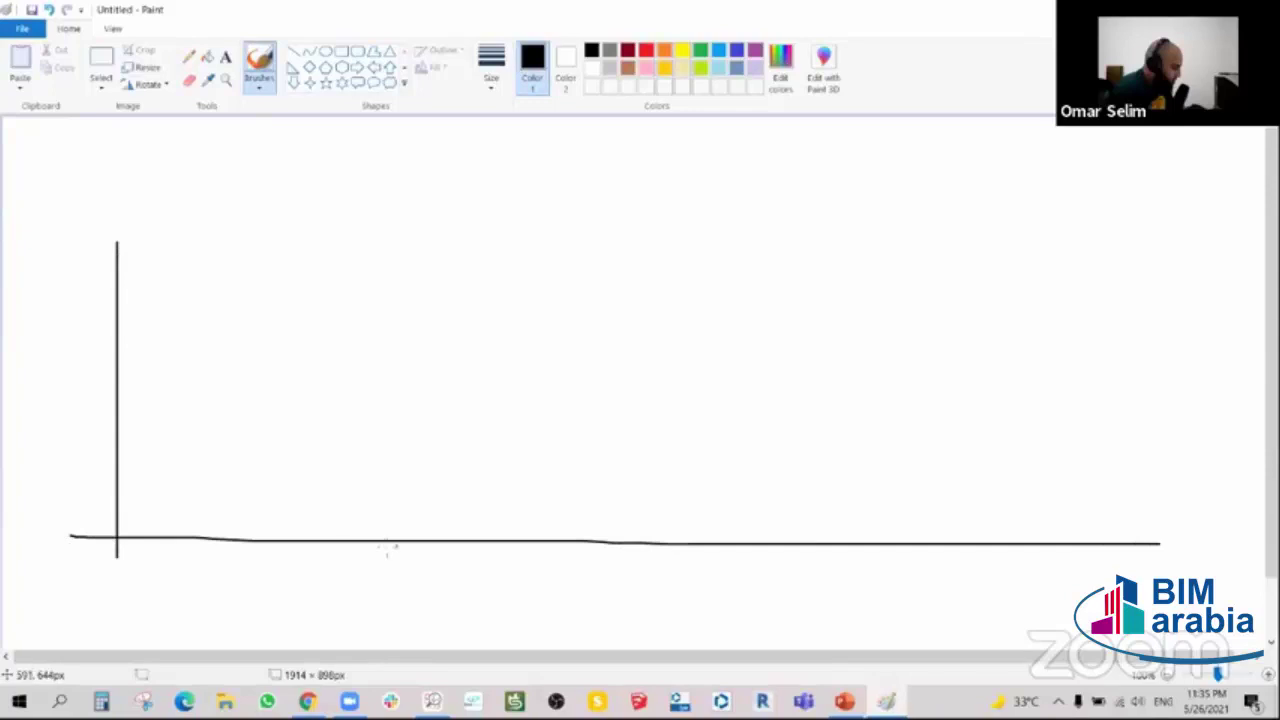
mouse_move(157, 280)
left_mouse_down()
mouse_move(177, 243)
mouse_move(215, 548)
mouse_move(229, 548)
left_mouse_up()
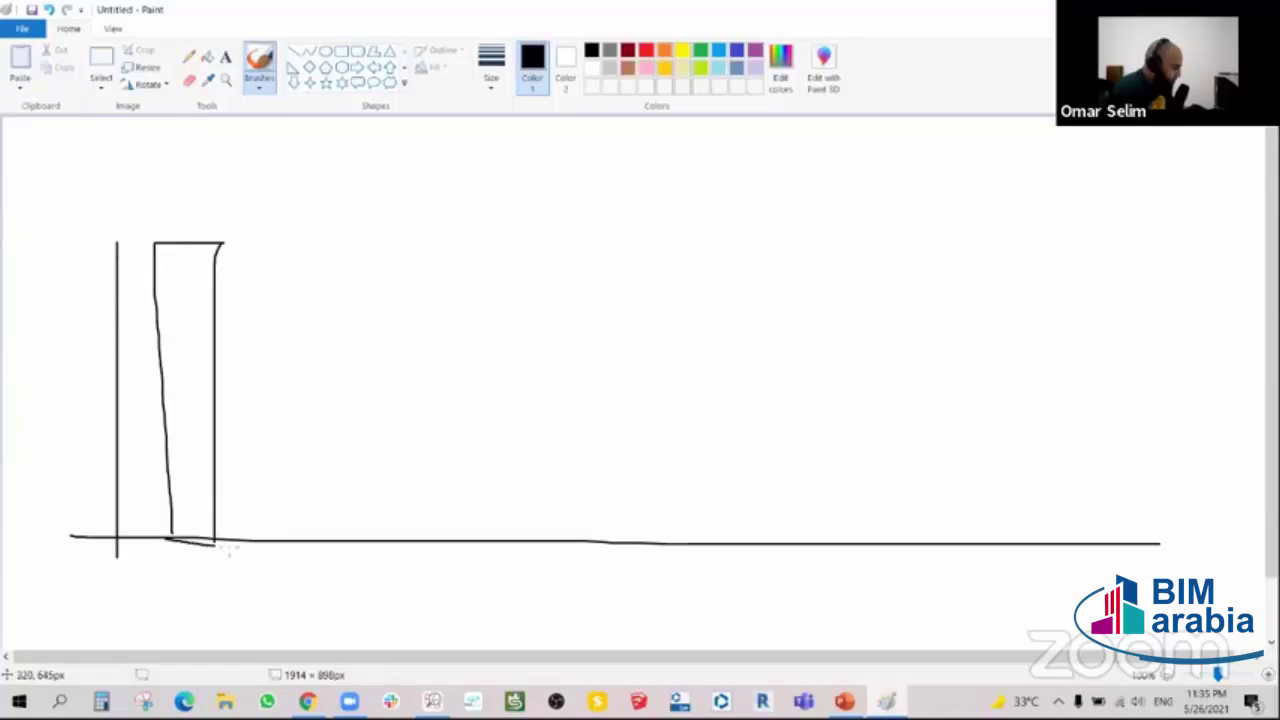
mouse_move(155, 283)
left_mouse_down()
mouse_move(214, 283)
mouse_move(155, 308)
mouse_move(165, 334)
left_mouse_up()
left_click(627, 50)
left_click_drag(196, 328, 188, 398)
mouse_move(198, 402)
left_mouse_down()
mouse_move(185, 448)
mouse_move(197, 510)
mouse_move(286, 586)
mouse_move(357, 528)
mouse_move(370, 540)
mouse_move(345, 545)
left_mouse_up()
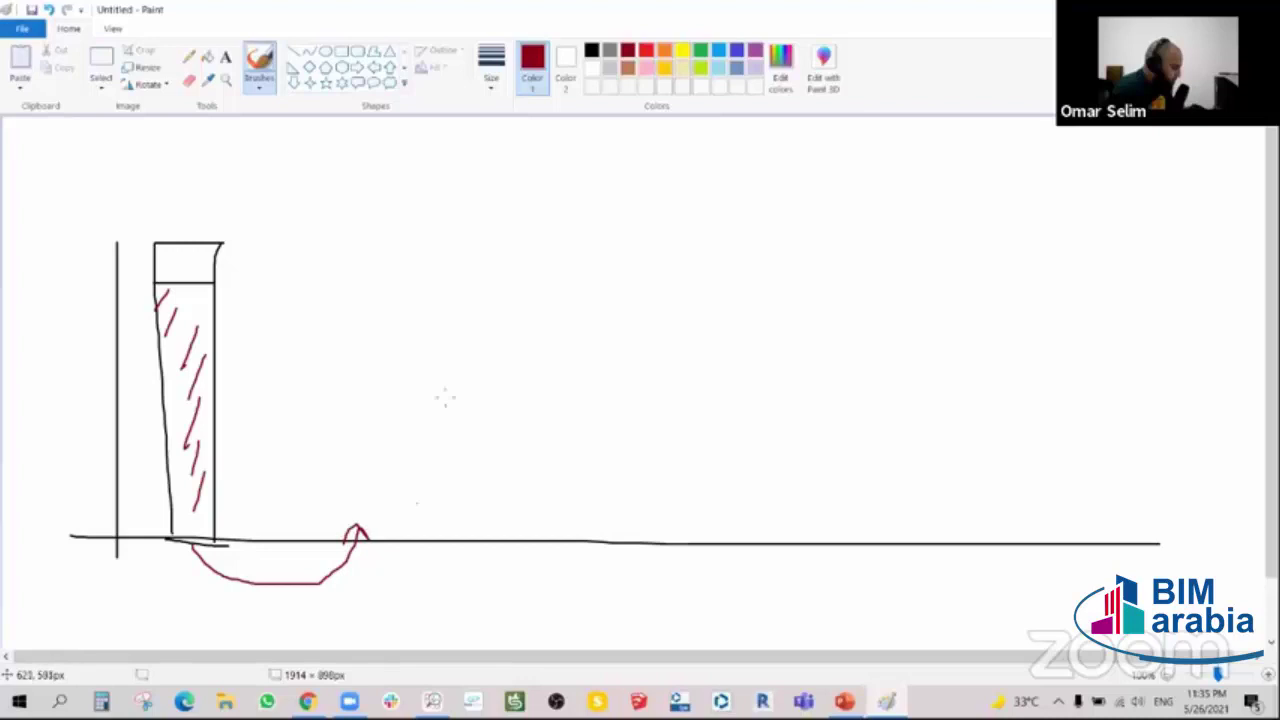
left_click(591, 50)
- Draw a second column with a dividing line and red hatching below it
mouse_move(345, 535)
left_mouse_down()
mouse_move(322, 218)
mouse_move(388, 540)
mouse_move(350, 540)
left_mouse_up()
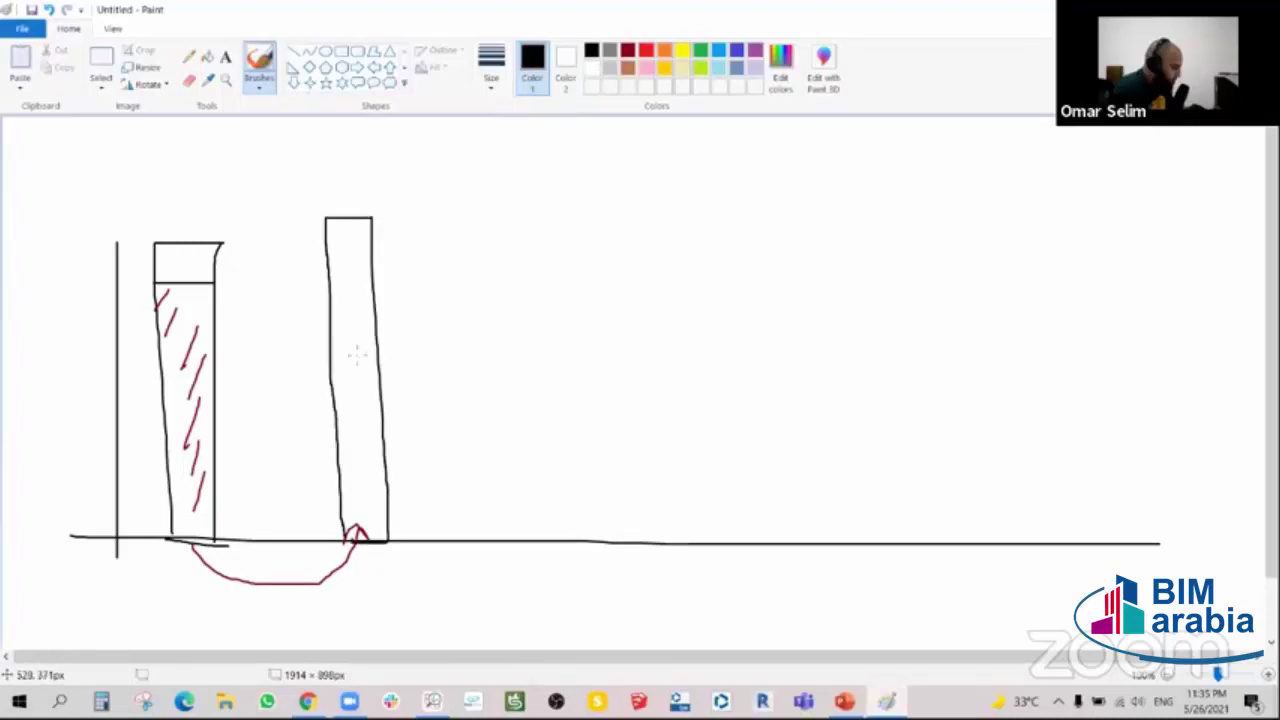
mouse_move(333, 367)
left_mouse_down()
mouse_move(380, 367)
mouse_move(328, 398)
left_mouse_up()
left_click(648, 52)
left_click_drag(344, 396, 334, 444)
left_click_drag(366, 430, 342, 528)
left_click(592, 50)
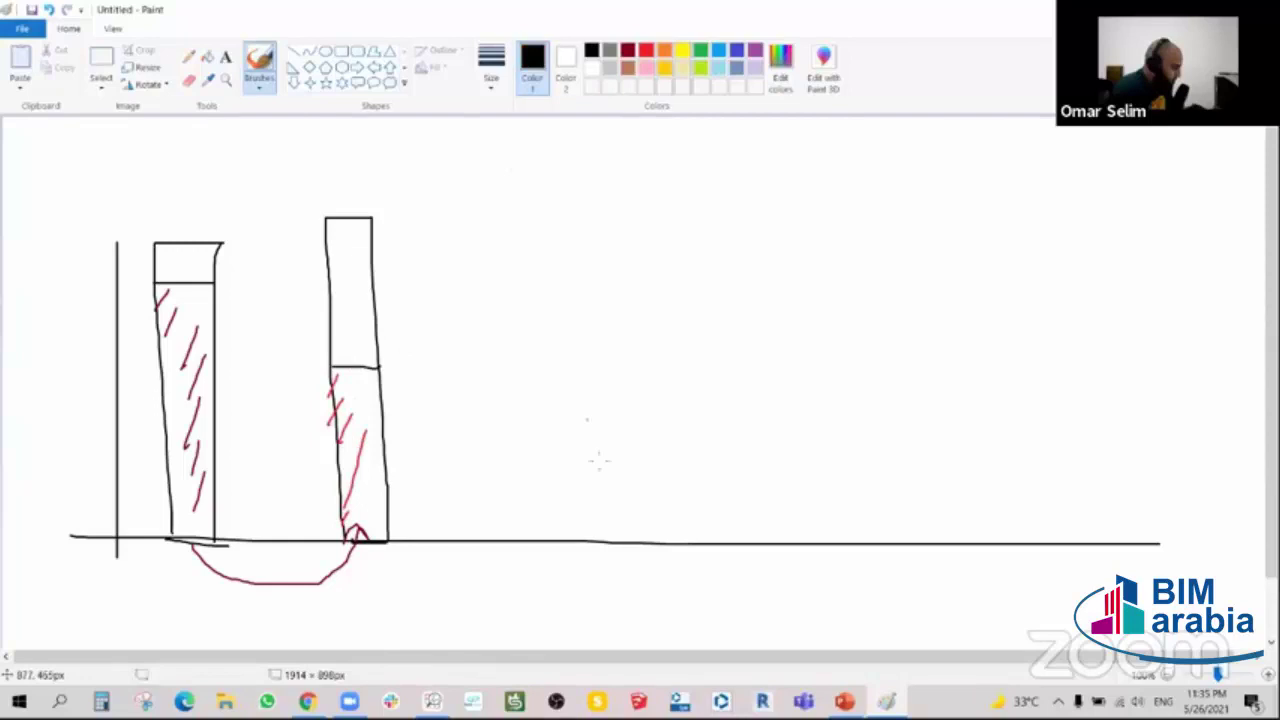
- Draw a third column with a dividing line and red hatching below it
mouse_move(600, 540)
left_mouse_down()
mouse_move(594, 330)
mouse_move(634, 215)
mouse_move(648, 545)
mouse_move(627, 538)
left_mouse_up()
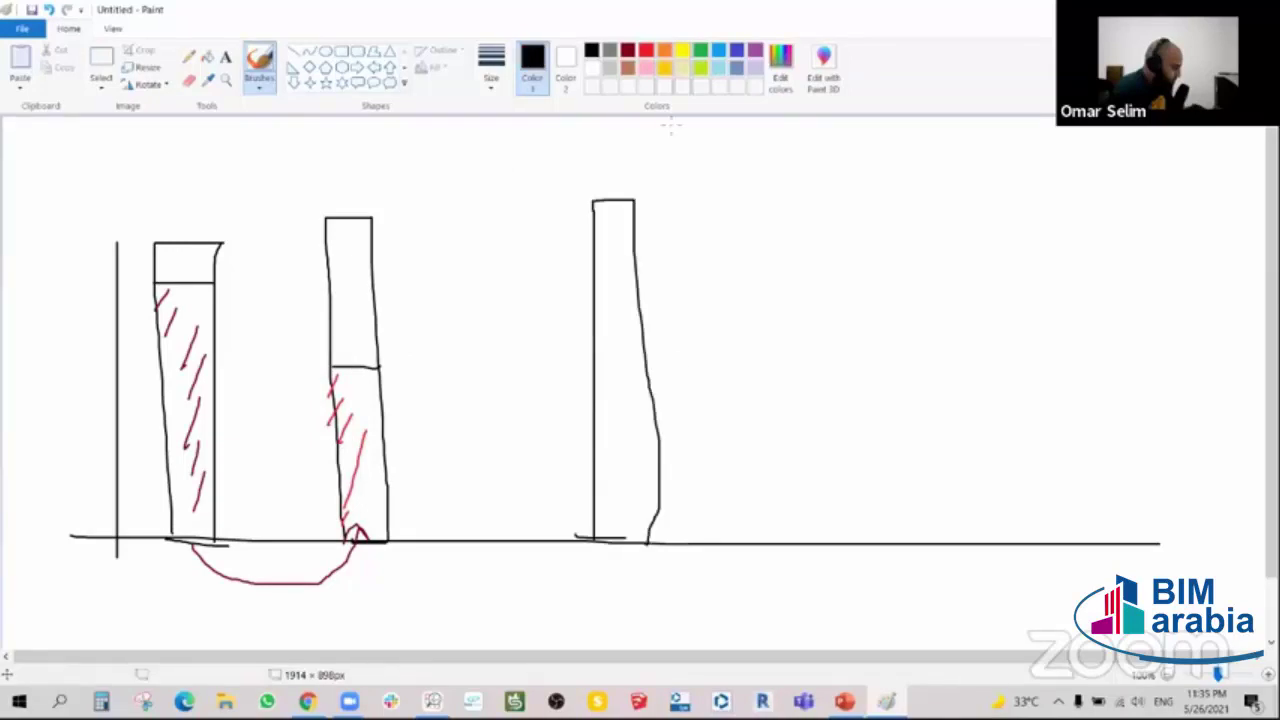
mouse_move(596, 401)
left_mouse_down()
mouse_move(652, 401)
mouse_move(596, 438)
left_mouse_up()
left_click(645, 52)
left_click_drag(607, 424, 594, 446)
mouse_move(618, 440)
left_mouse_down()
mouse_move(602, 470)
mouse_move(610, 510)
left_mouse_up()
left_click_drag(627, 510, 618, 530)
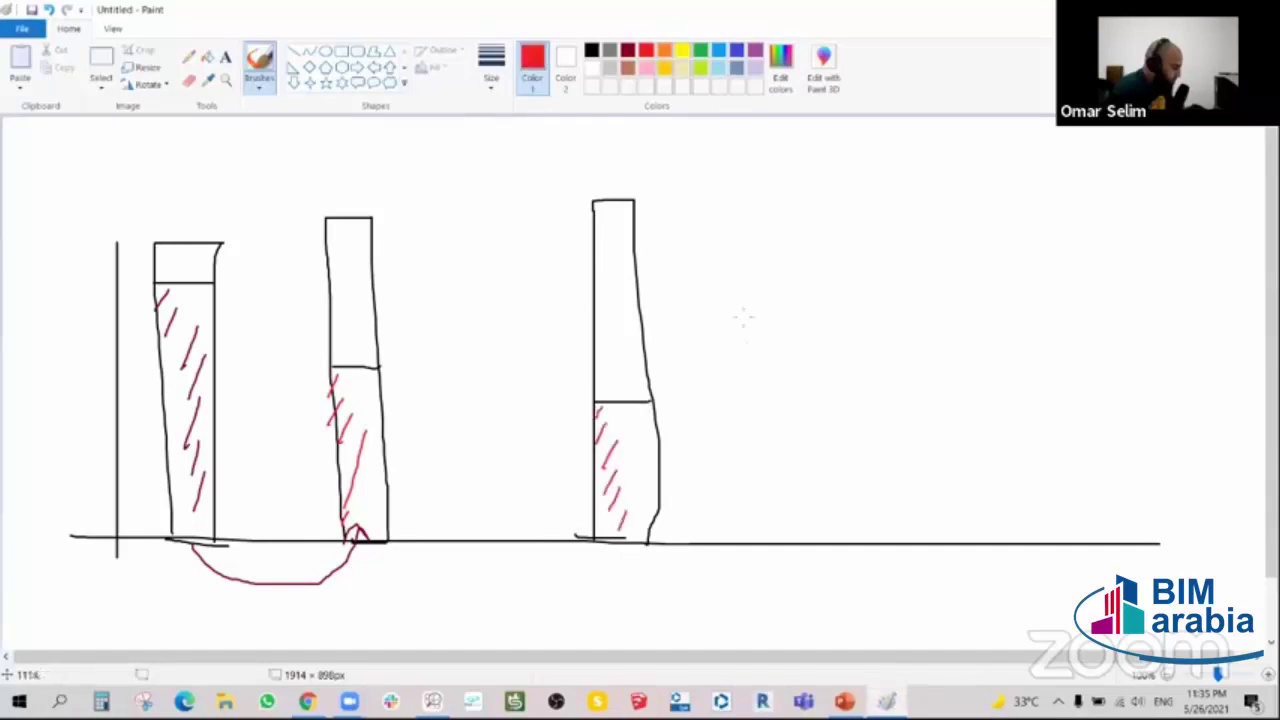
left_click(591, 50)
- Draw a fourth column on the right, then add red rising and curved arrows above the columns
mouse_move(1063, 545)
left_mouse_down()
mouse_move(1064, 520)
mouse_move(1095, 540)
left_mouse_up()
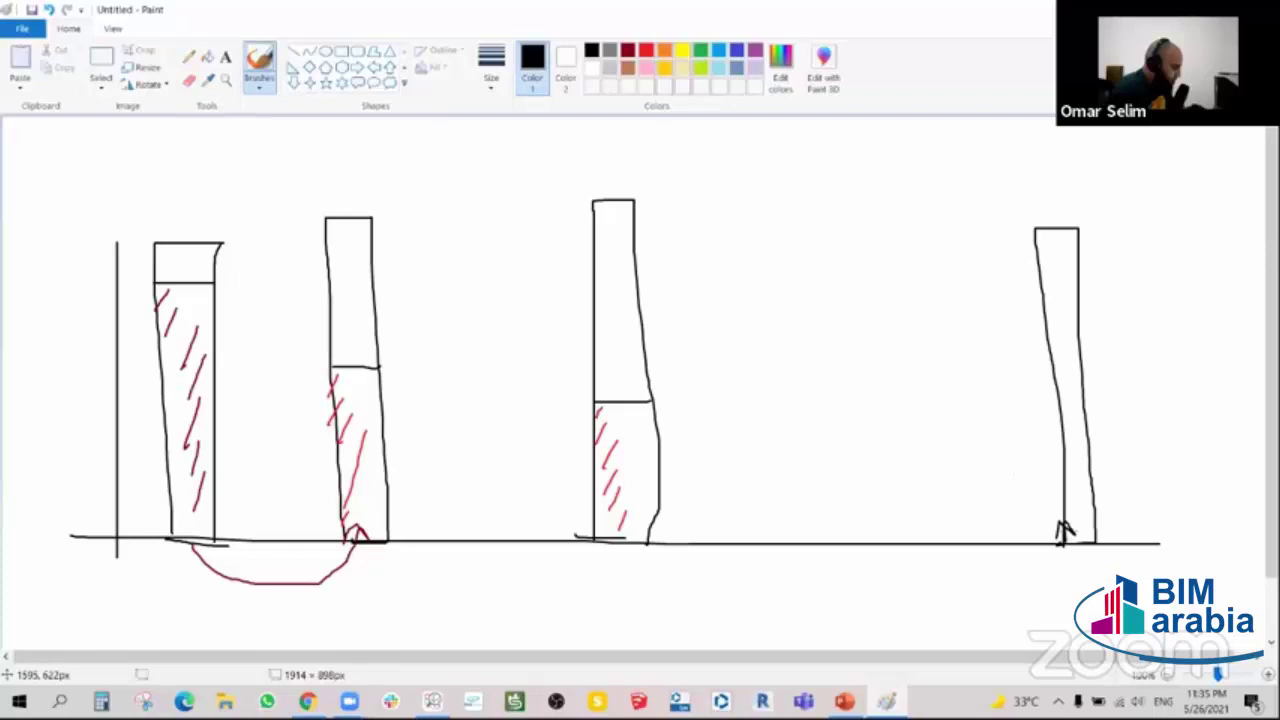
left_click_drag(1064, 528, 1063, 530)
left_click(646, 50)
mouse_move(1105, 528)
left_mouse_down()
mouse_move(1196, 382)
mouse_move(1190, 400)
left_mouse_up()
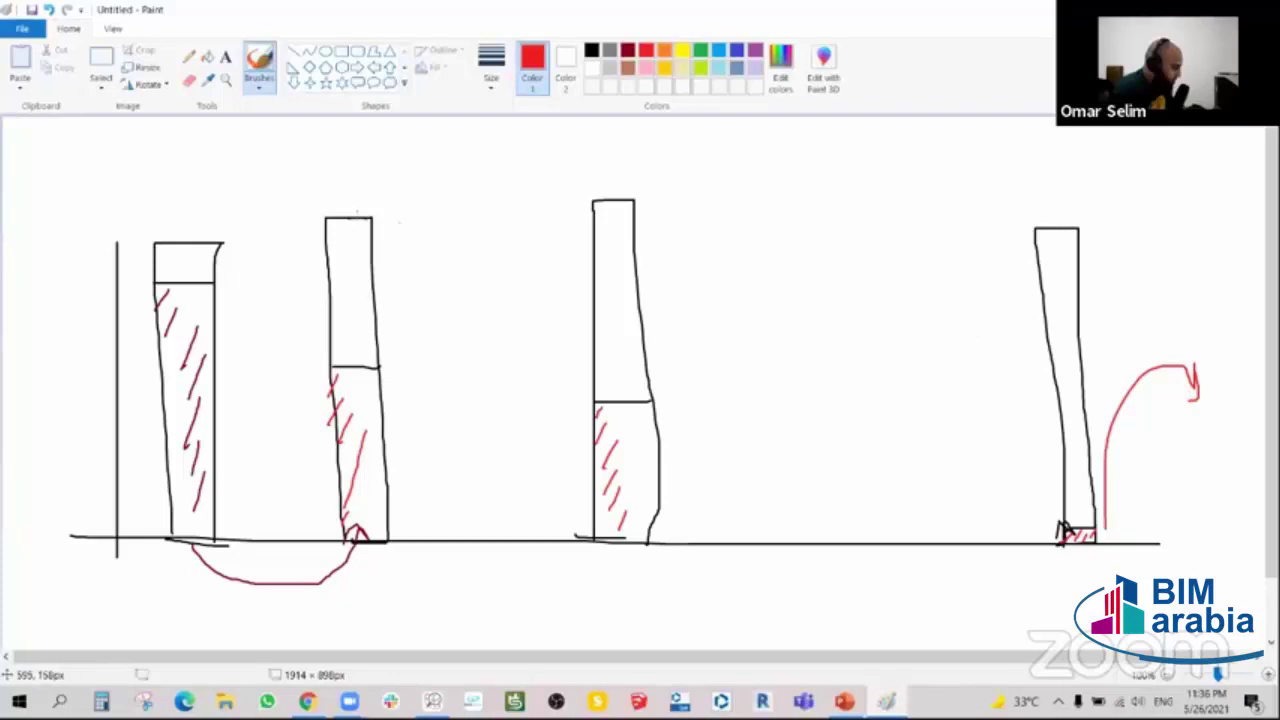
left_click_drag(200, 197, 645, 177)
mouse_move(1043, 212)
left_mouse_down()
mouse_move(1170, 195)
mouse_move(1211, 274)
left_mouse_up()
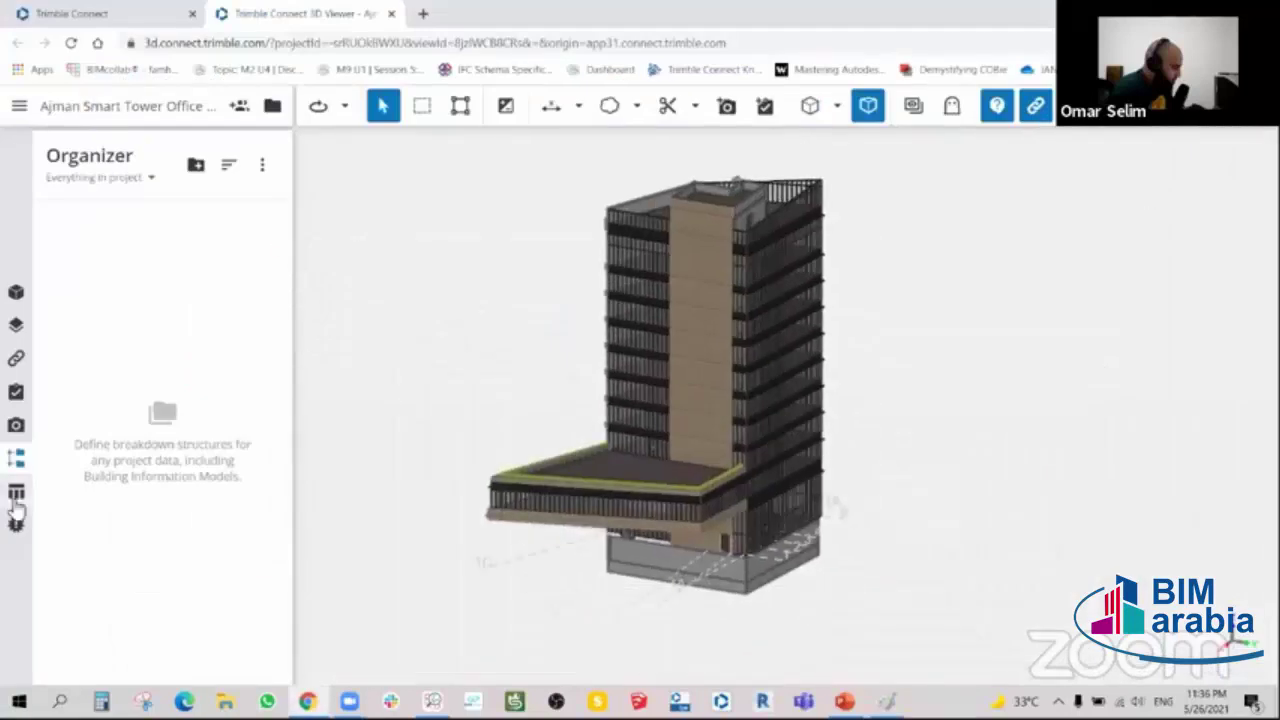
- Toggle Trimble Connect's data table closed and Alt+Tab back to the tower in BIMcollab ZOOM
left_click(16, 493)
left_click(16, 462)
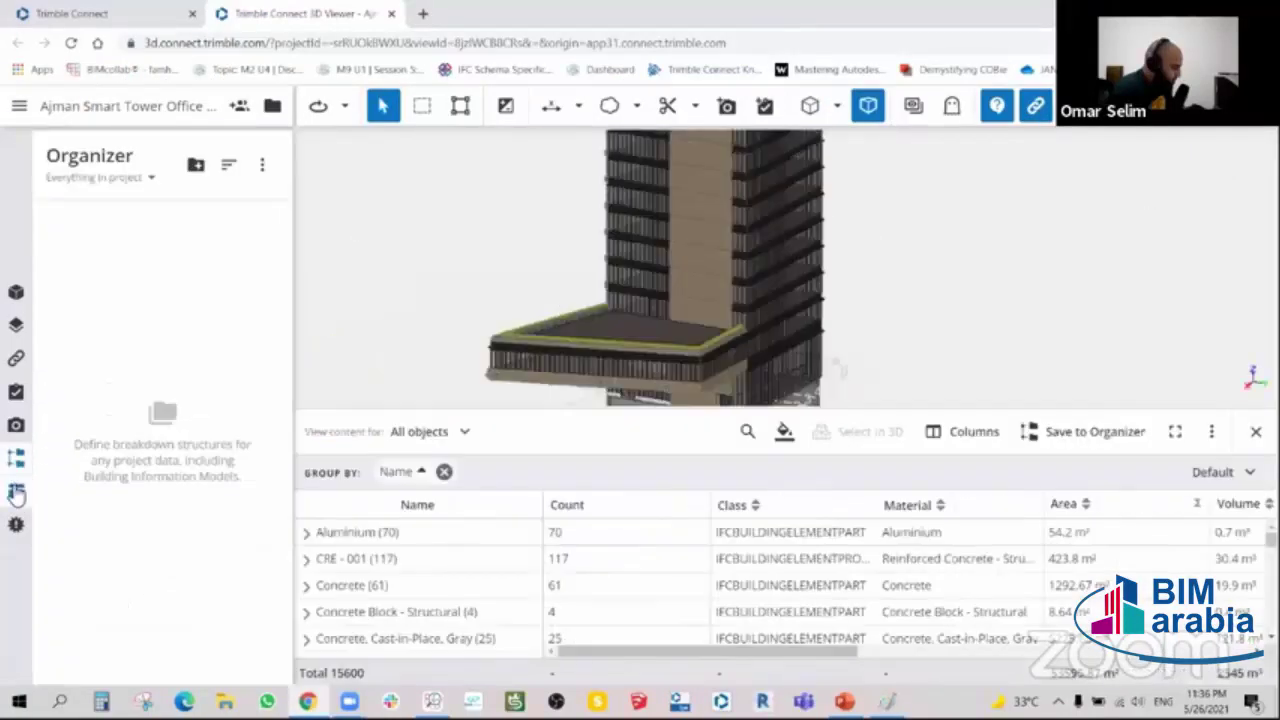
left_click(16, 492)
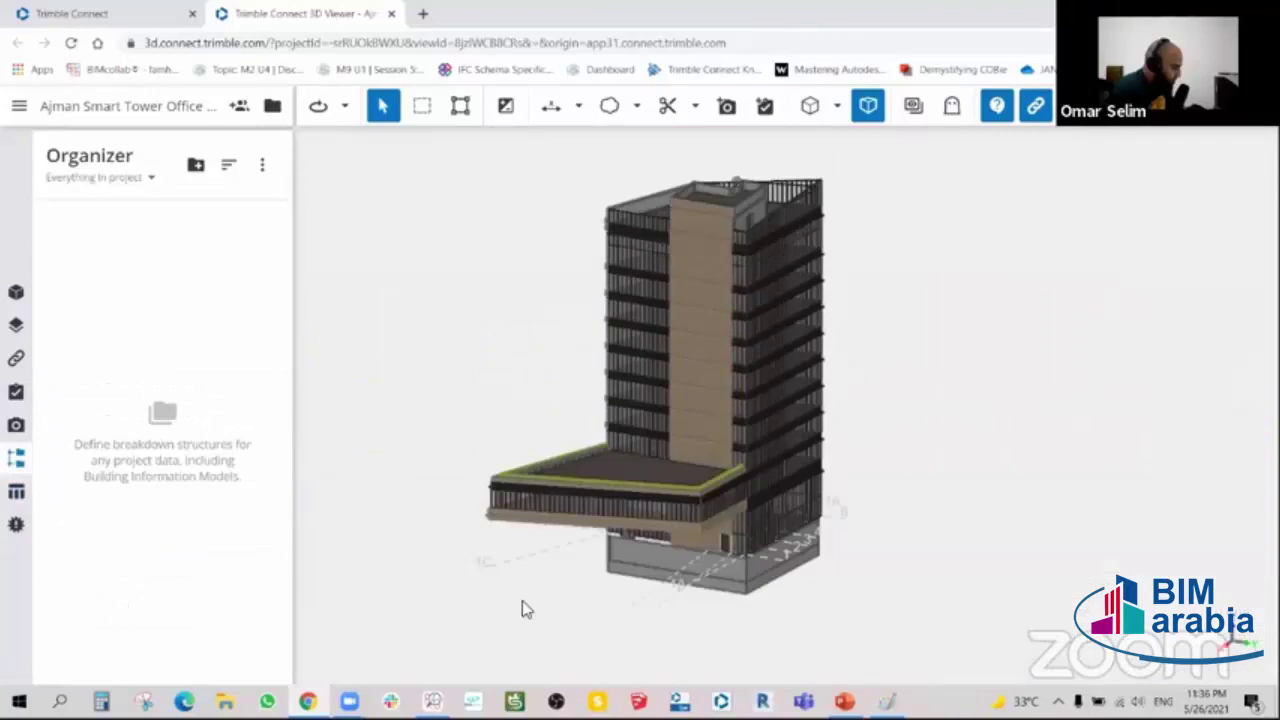
key("alt+Tab")
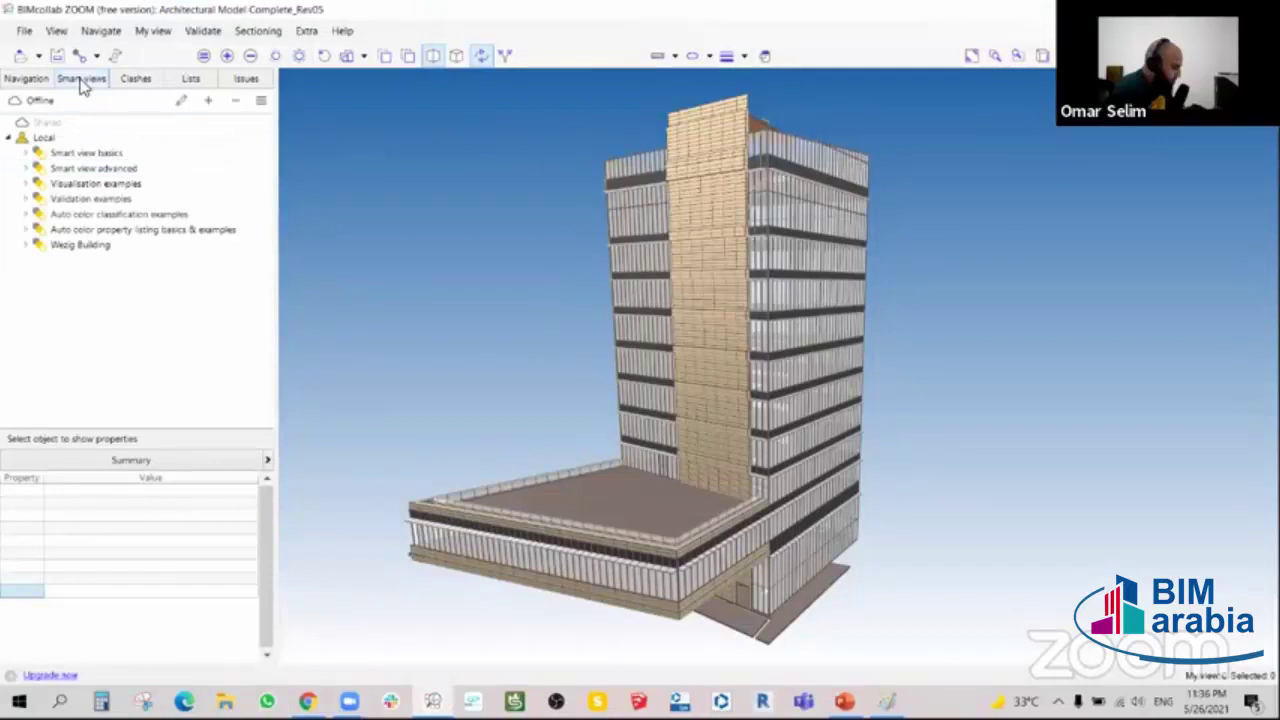
- Orbit the Architectural Model Complete_Rev05 tower slightly in the 3D viewport
left_click_drag(469, 346, 502, 337)
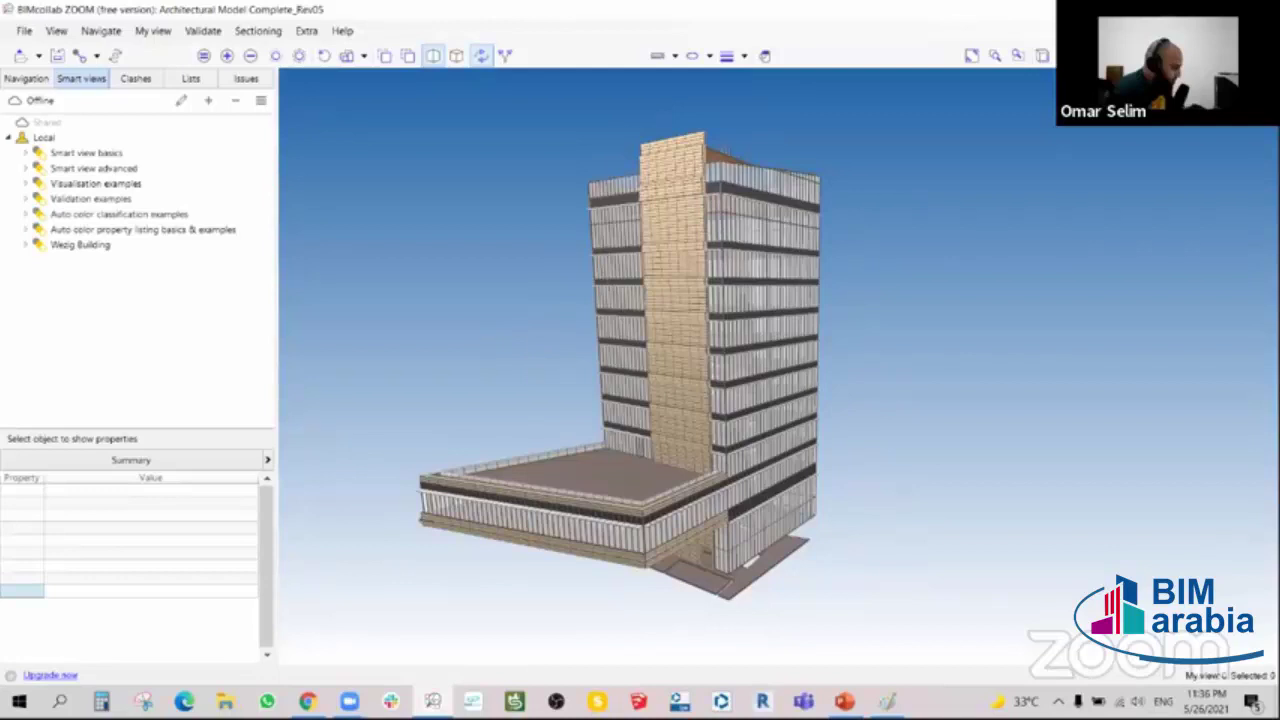
- Bring up the Ajman Smart Tower Office model and open the empty Organizer panel beside it
key("alt+Tab")
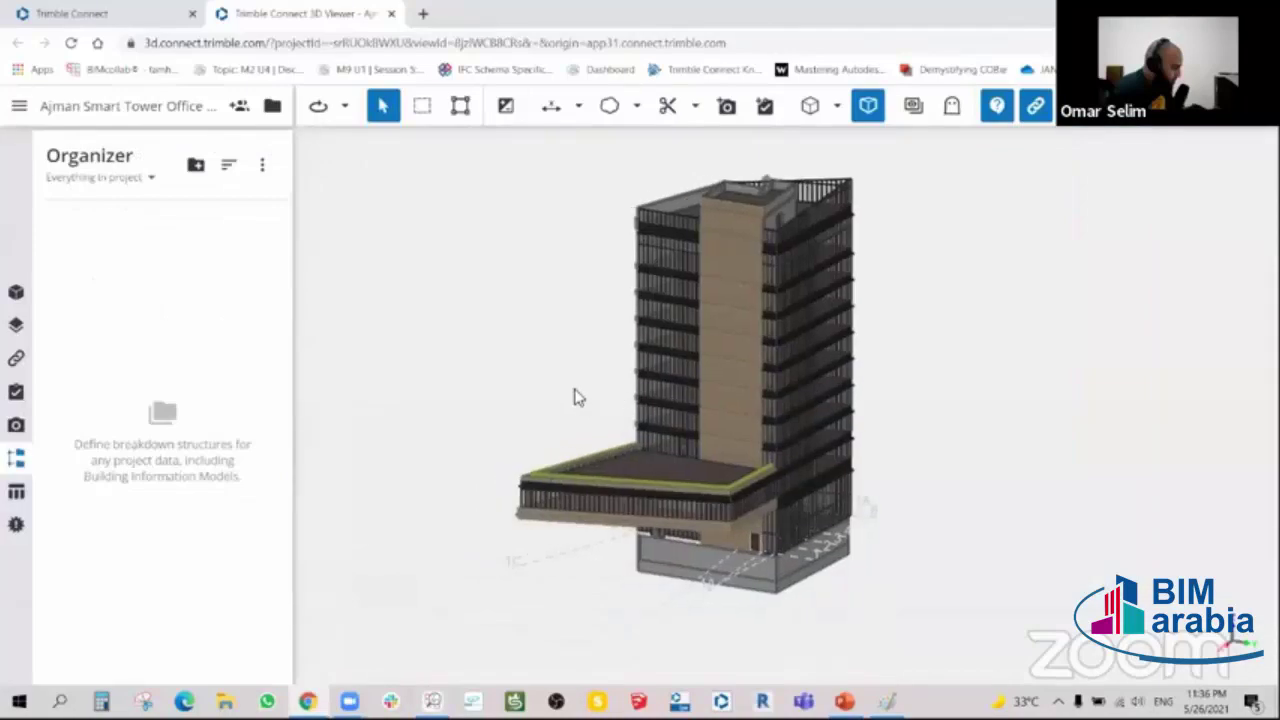
mouse_move(577, 397)
left_mouse_down()
mouse_move(532, 353)
mouse_move(480, 360)
left_mouse_up()
left_click(17, 326)
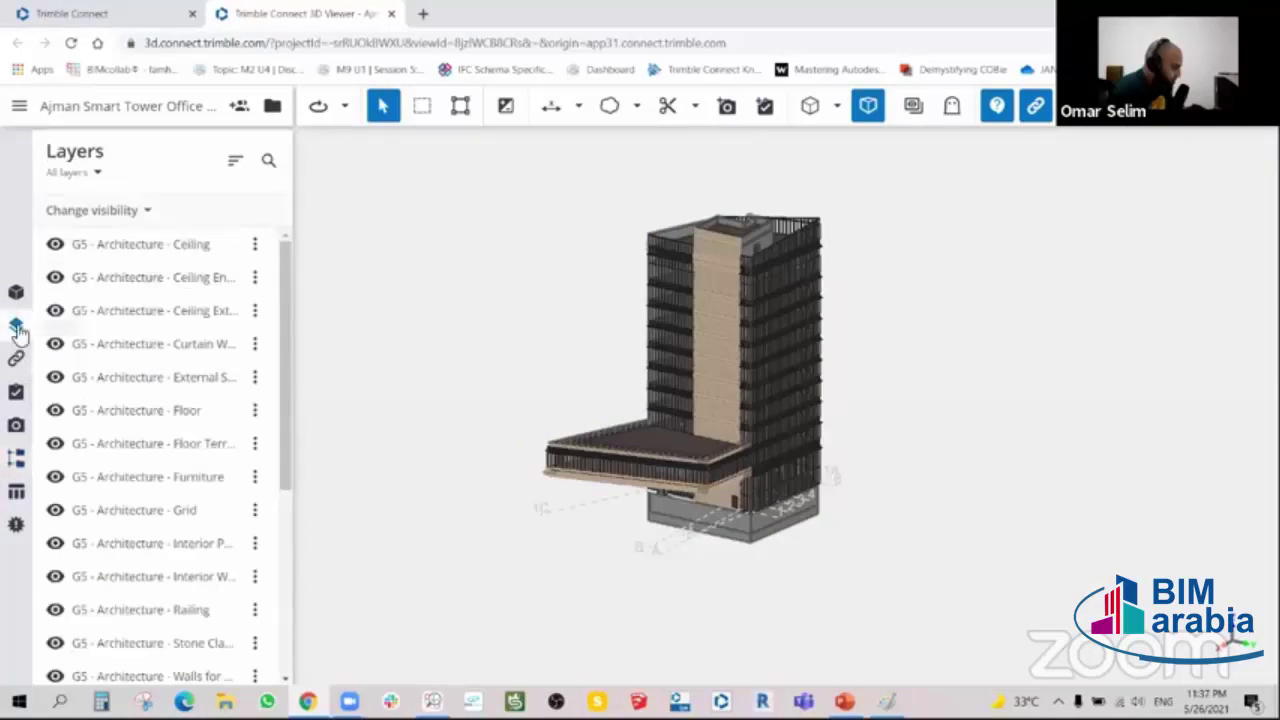
left_click(17, 328)
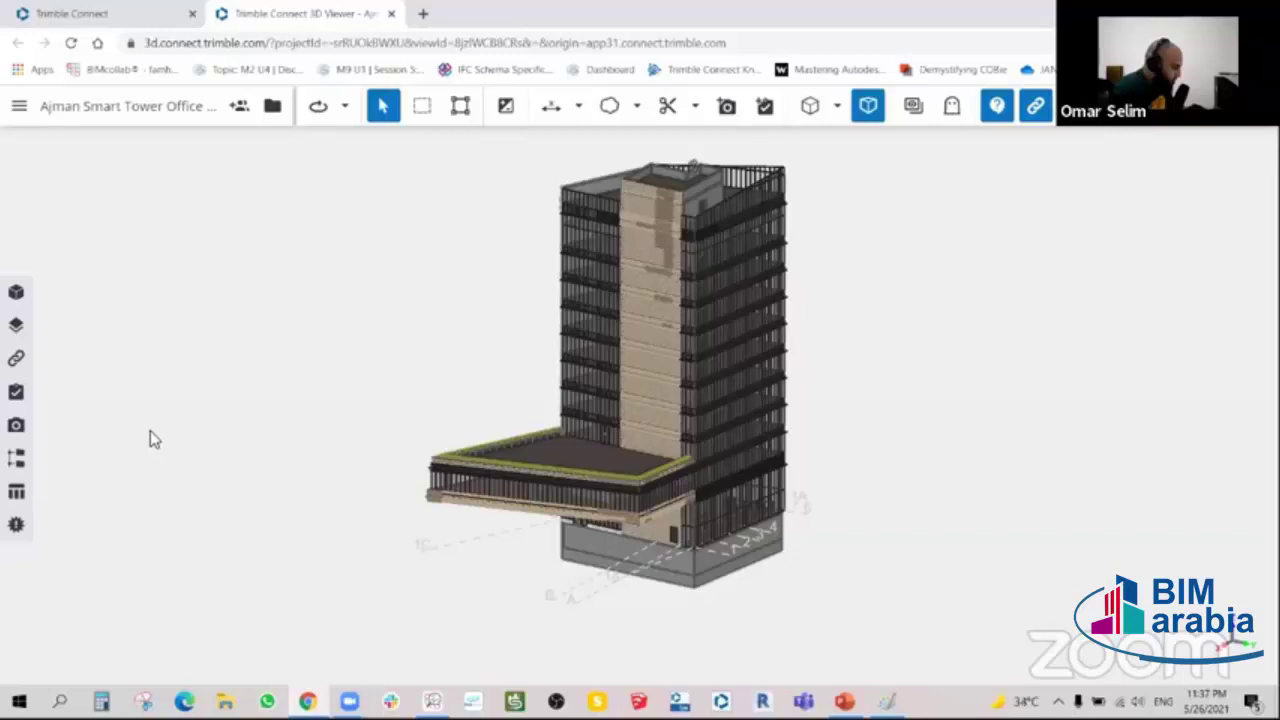
left_click(15, 461)
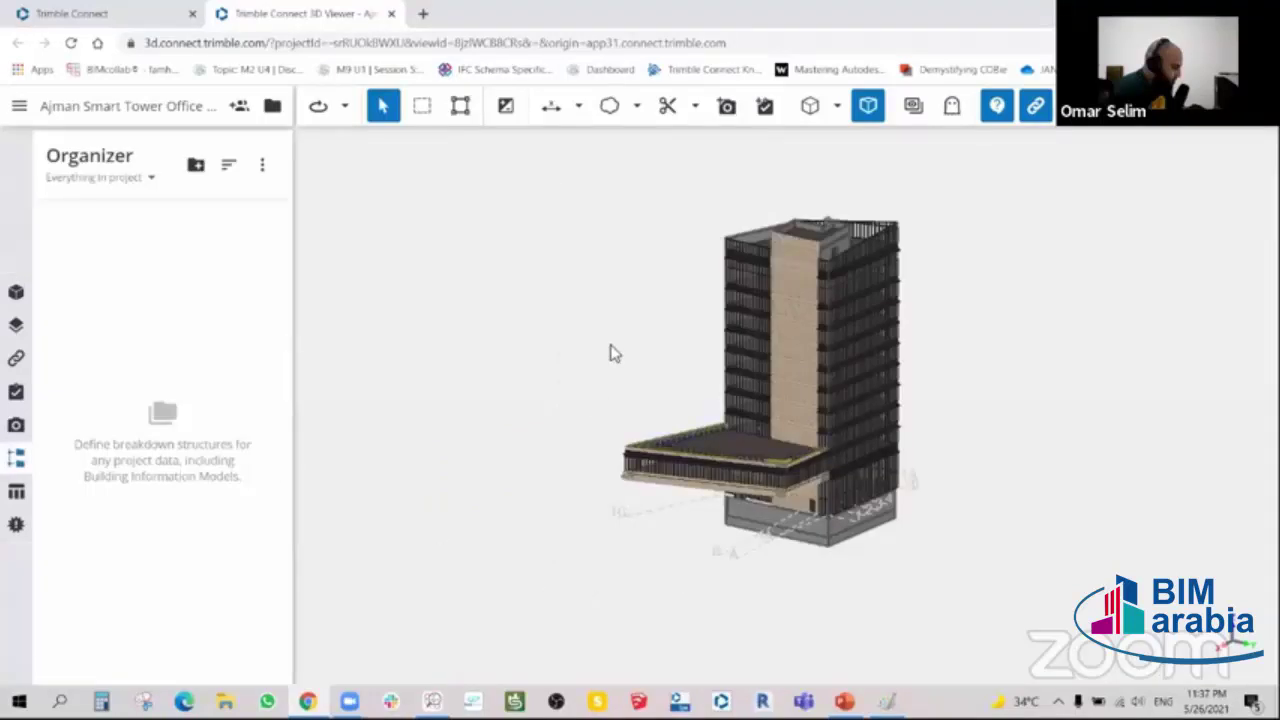
mouse_move(668, 398)
left_mouse_down()
mouse_move(591, 369)
mouse_move(743, 354)
mouse_move(660, 349)
left_mouse_up()
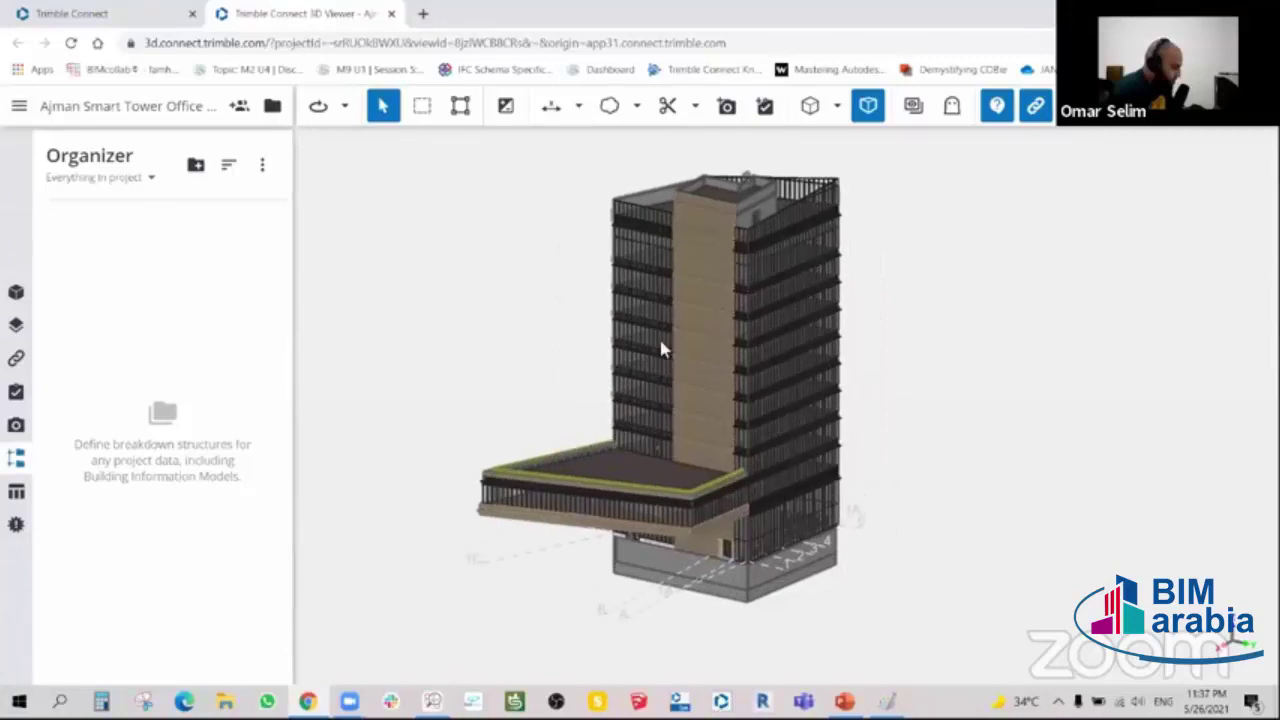
left_click(151, 180)
left_click(500, 337)
left_click_drag(689, 346, 728, 225)
scroll(728, 225, "up", 2)
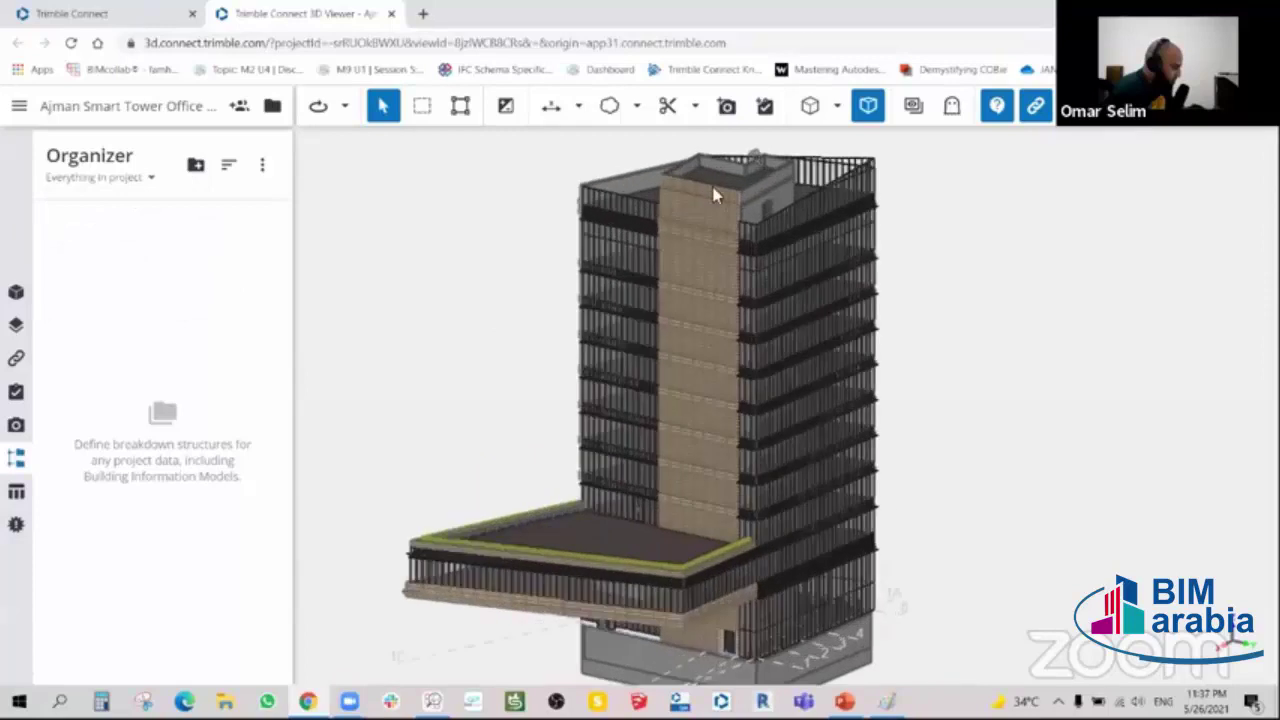
scroll(715, 225, "up", 2)
scroll(705, 233, "up", 3)
scroll(700, 229, "up", 2)
scroll(686, 229, "up", 2)
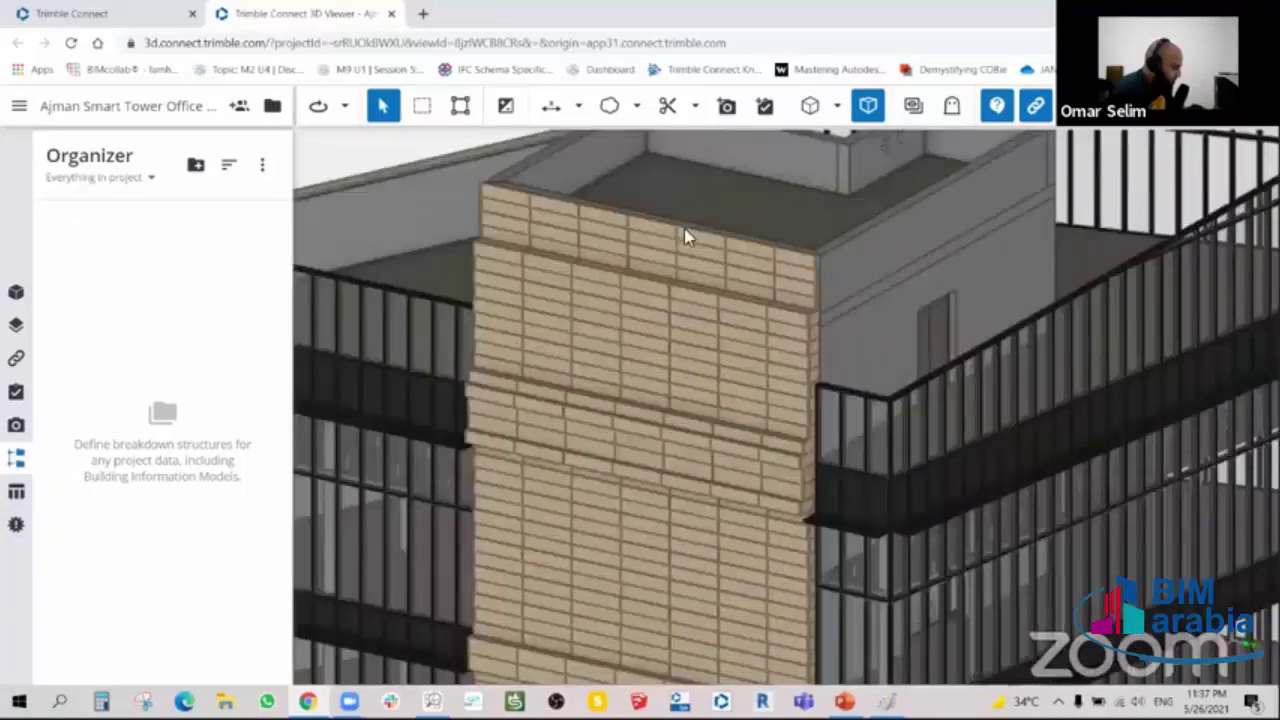
scroll(686, 229, "down", 5)
scroll(702, 246, "up", 2)
scroll(1023, 606, "up", 2)
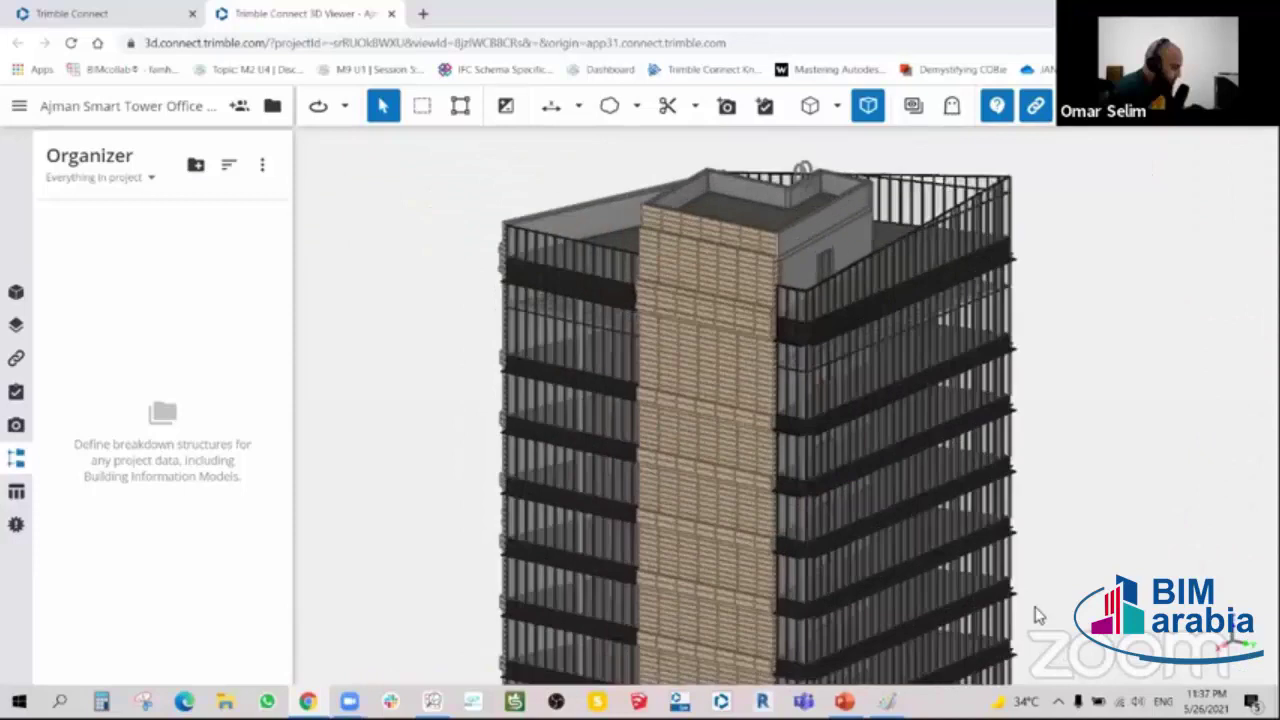
scroll(1034, 611, "up", 2)
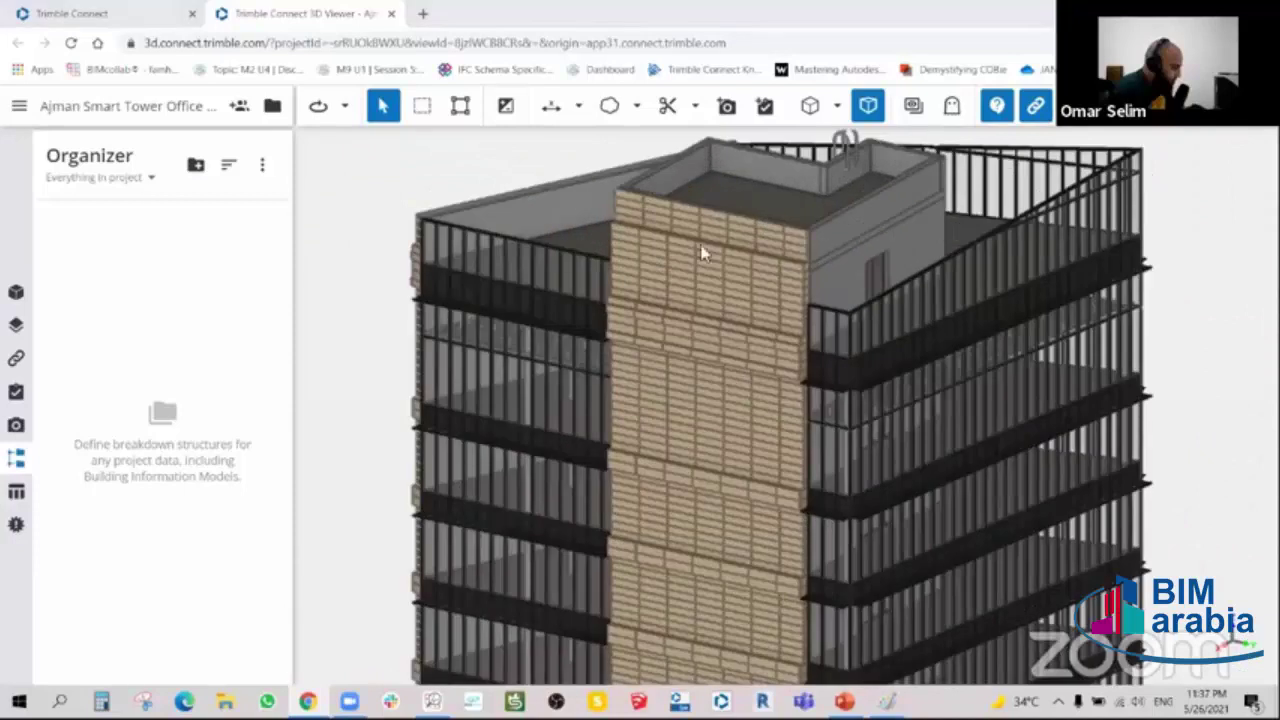
scroll(690, 220, "down", 1)
scroll(690, 318, "up", 1)
scroll(663, 317, "up", 1)
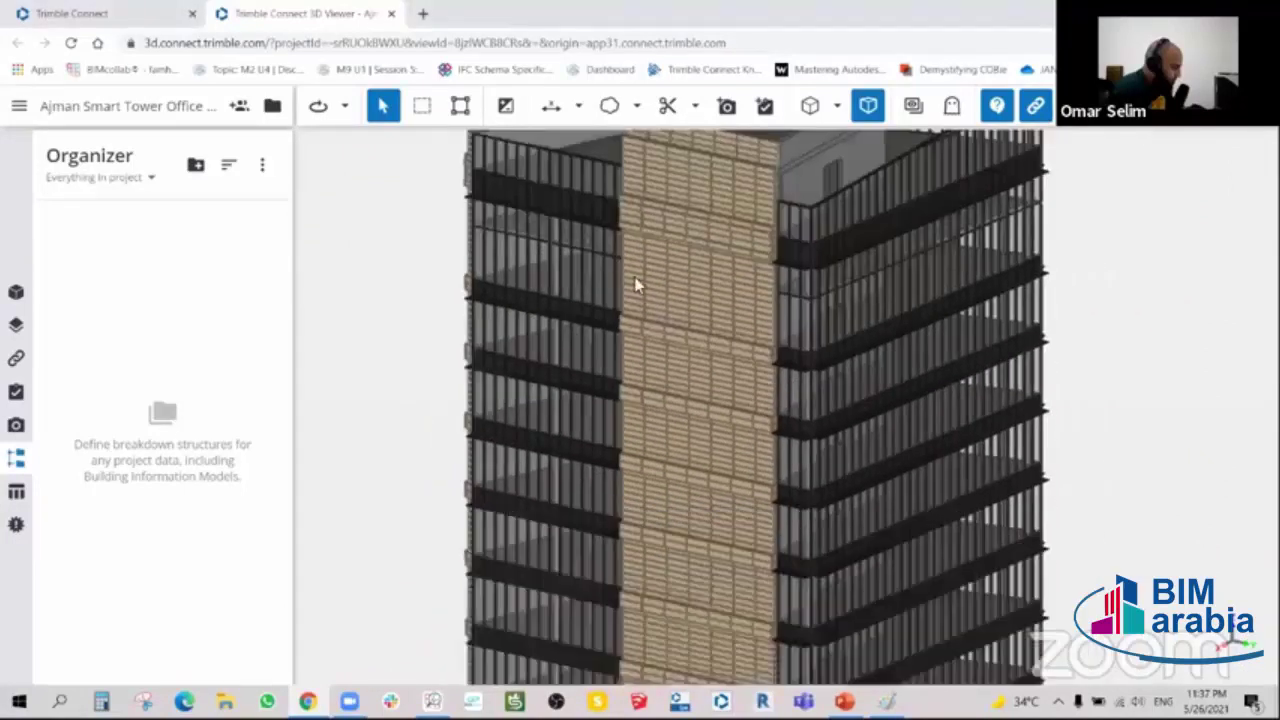
scroll(634, 286, "down", 2)
scroll(680, 263, "down", 2)
scroll(708, 246, "down", 1)
scroll(708, 245, "down", 1)
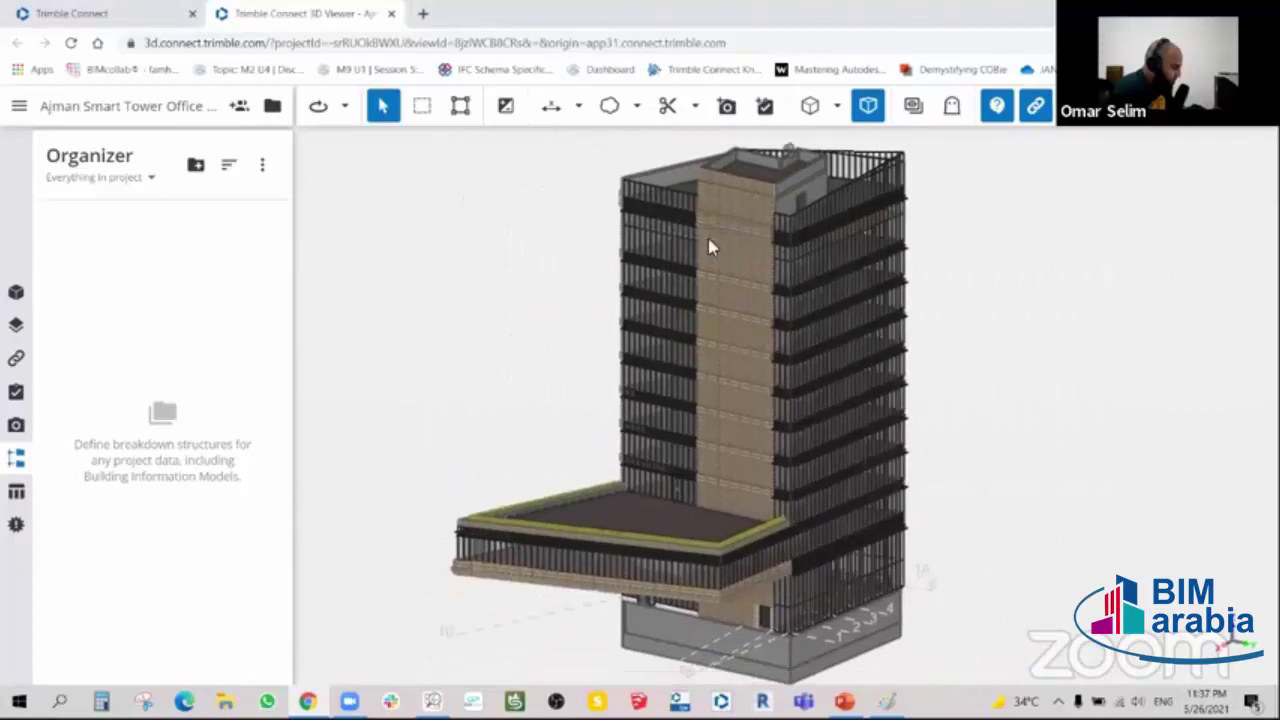
scroll(707, 243, "down", 1)
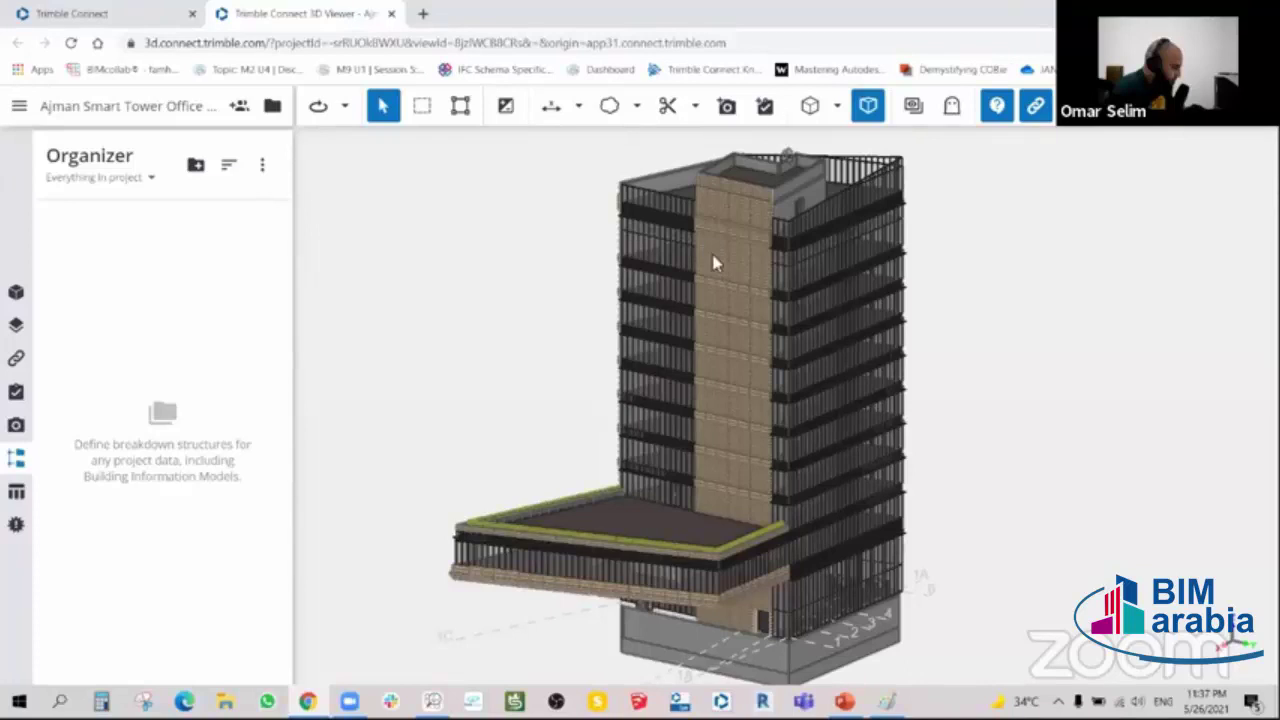
scroll(714, 262, "down", 1)
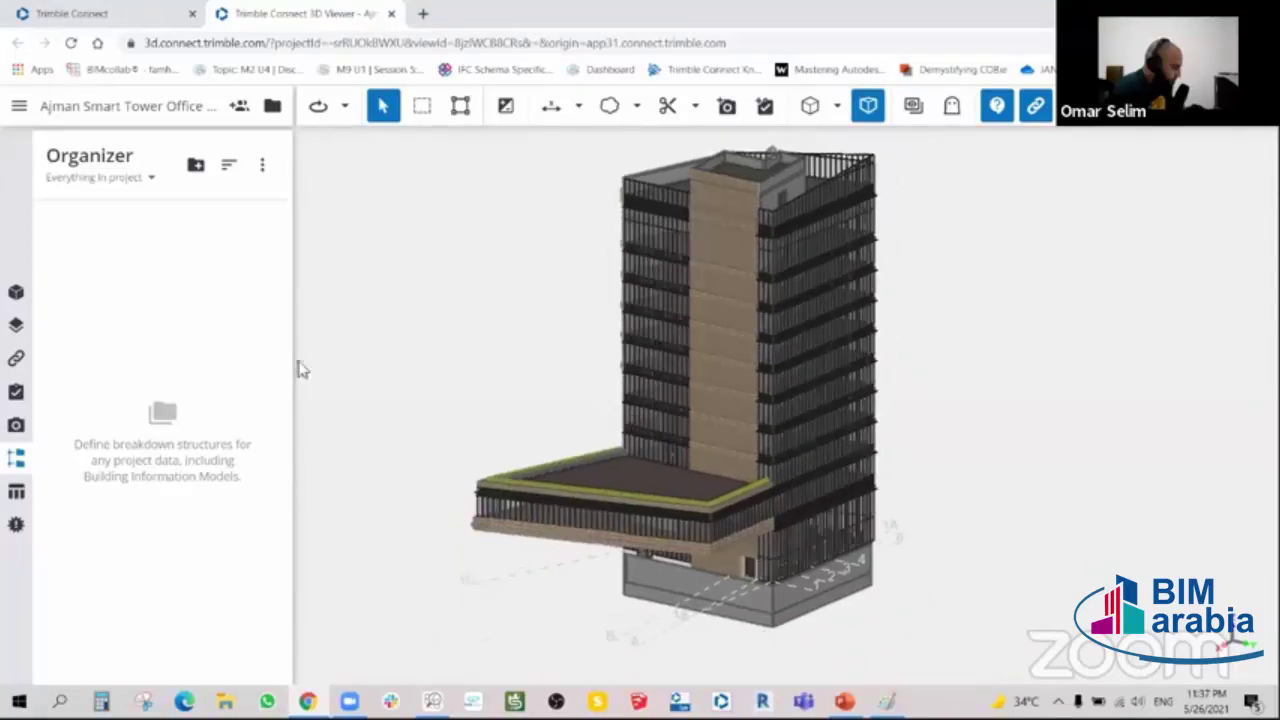
left_click(724, 262)
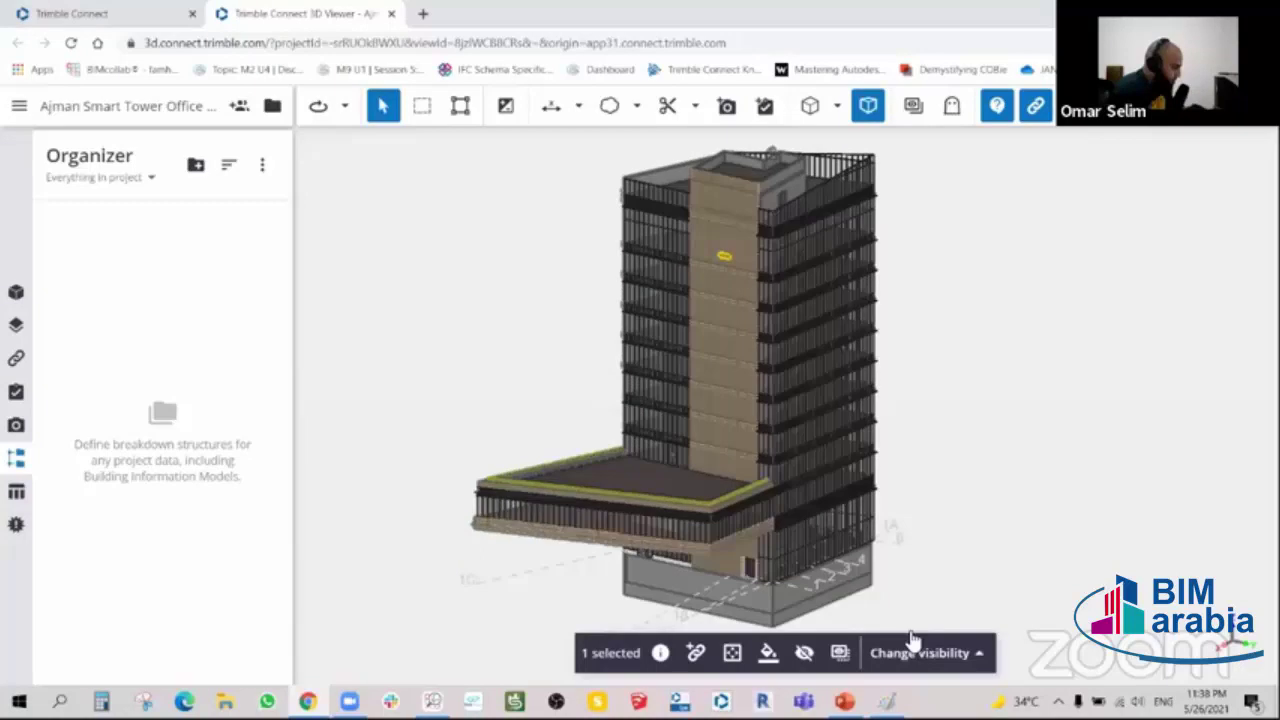
left_click(726, 264)
left_click(912, 656)
left_click(912, 658)
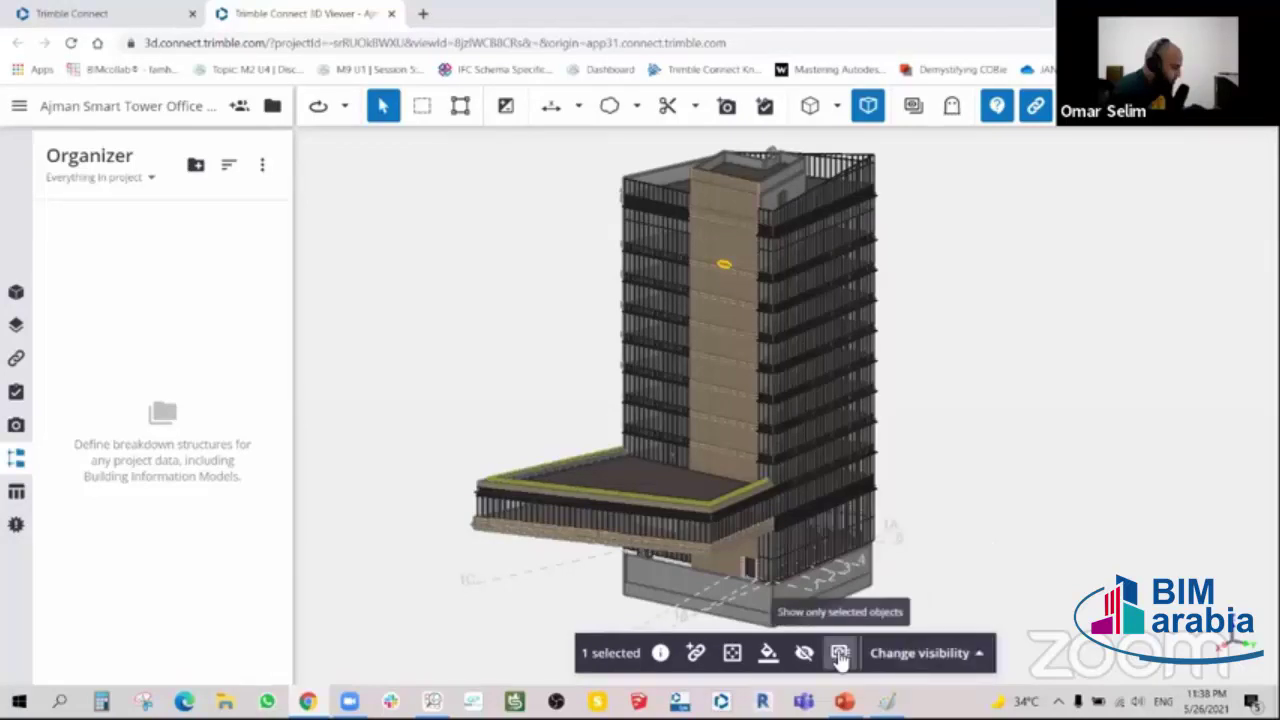
left_click(840, 653)
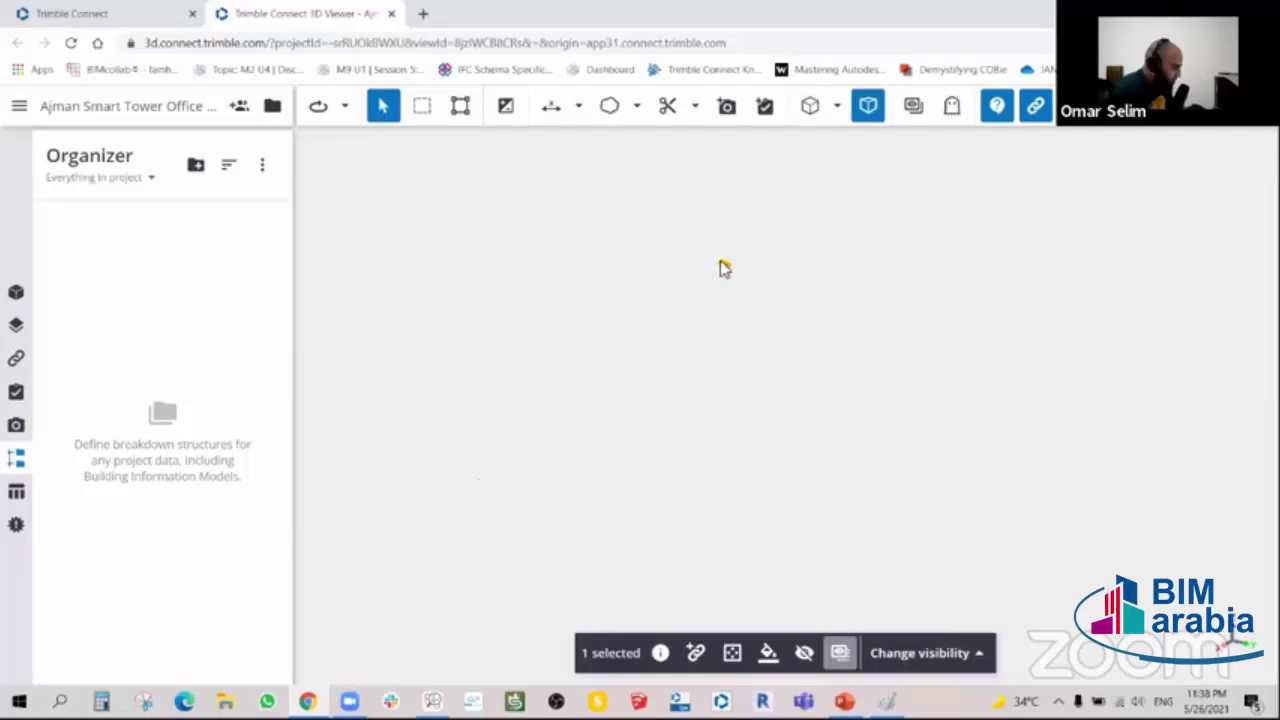
scroll(722, 268, "up", 5)
scroll(722, 300, "up", 2)
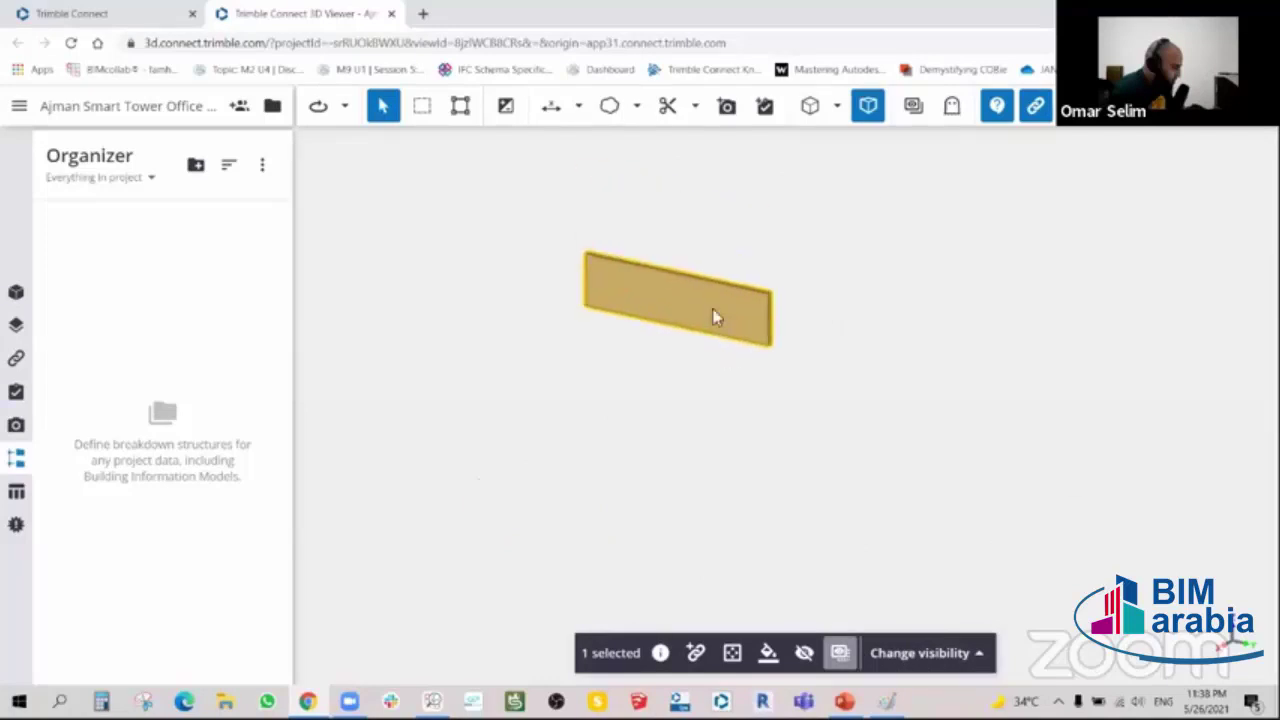
scroll(714, 314, "up", 1)
scroll(734, 371, "up", 2)
scroll(714, 357, "up", 1)
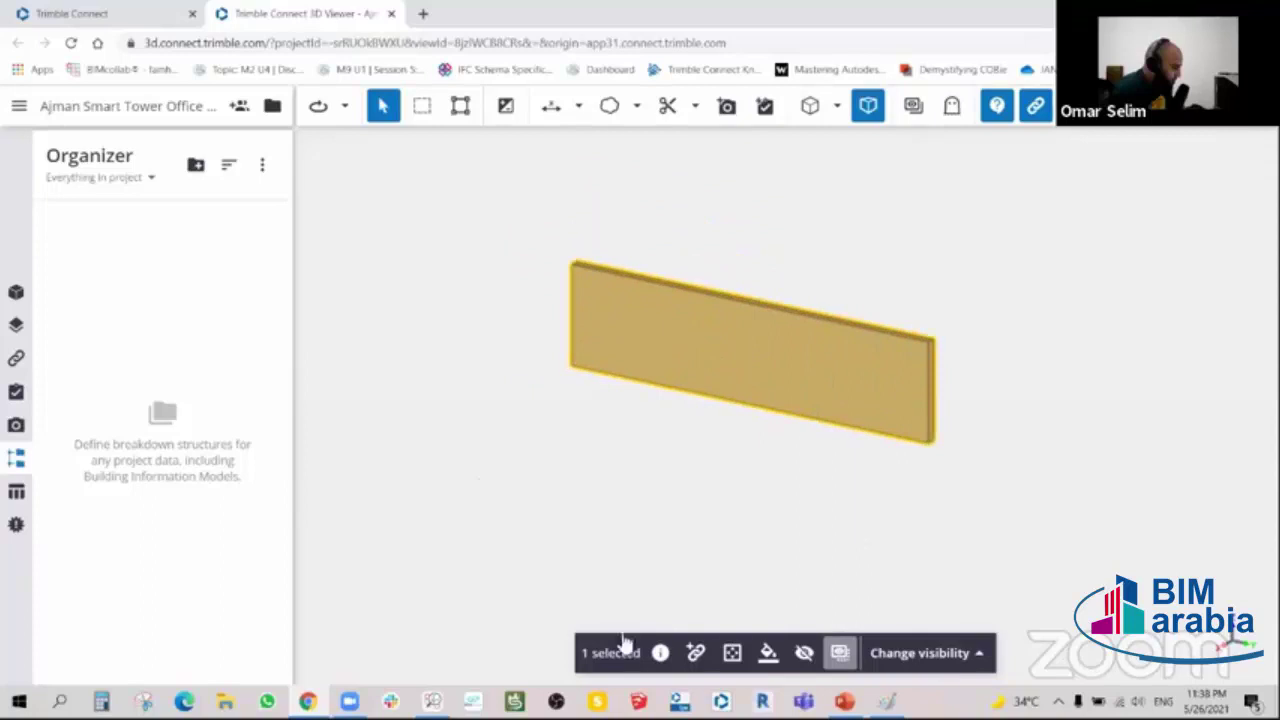
left_click_drag(737, 437, 736, 452)
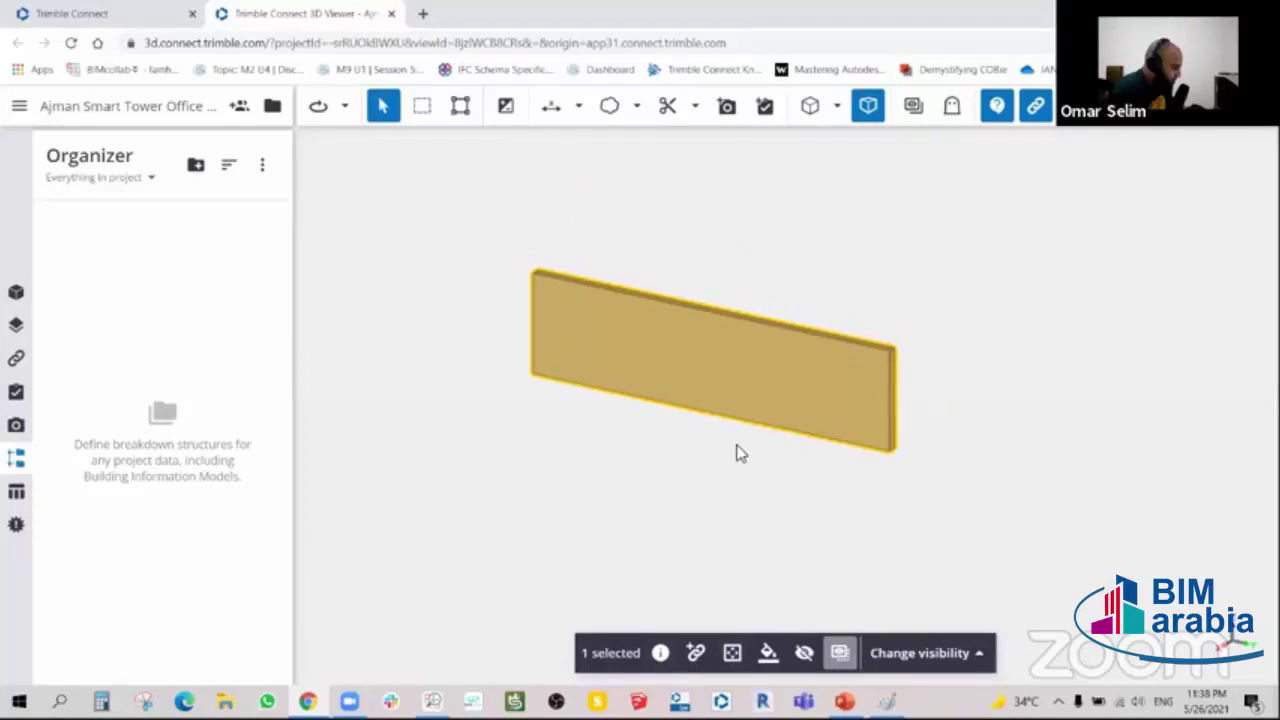
left_click(868, 105)
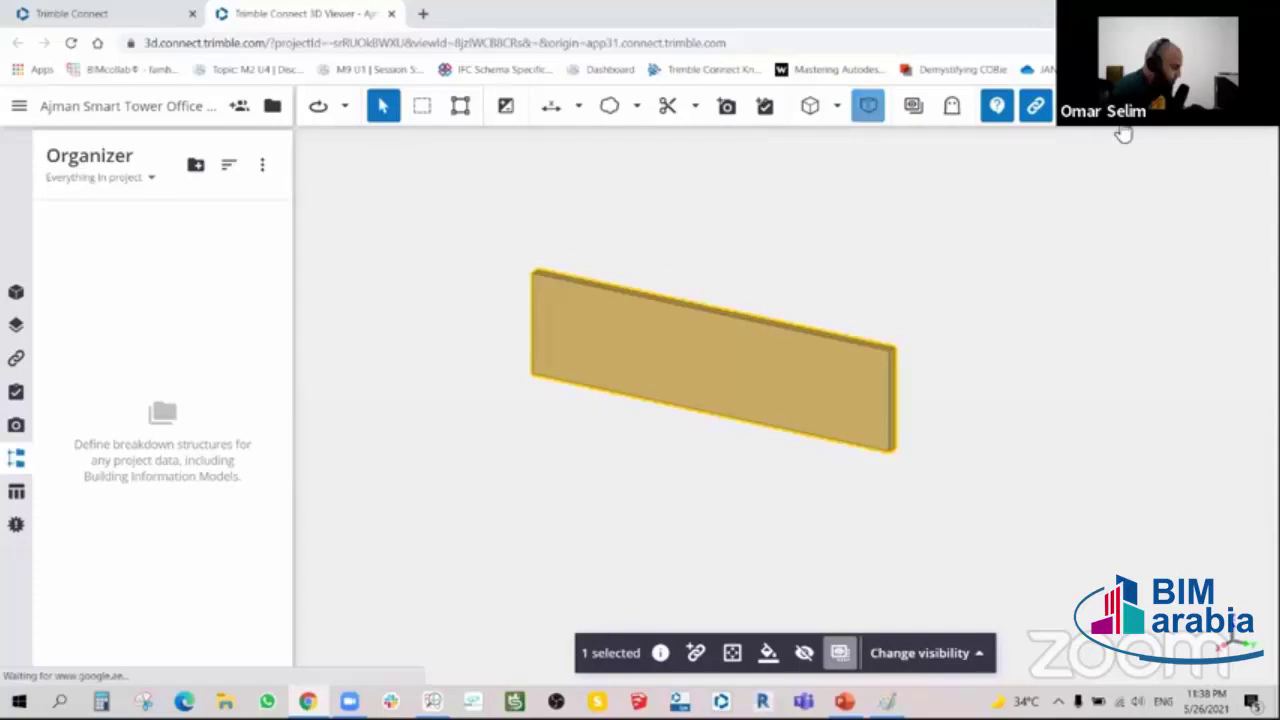
scroll(670, 410, "down", 5)
scroll(534, 406, "down", 5)
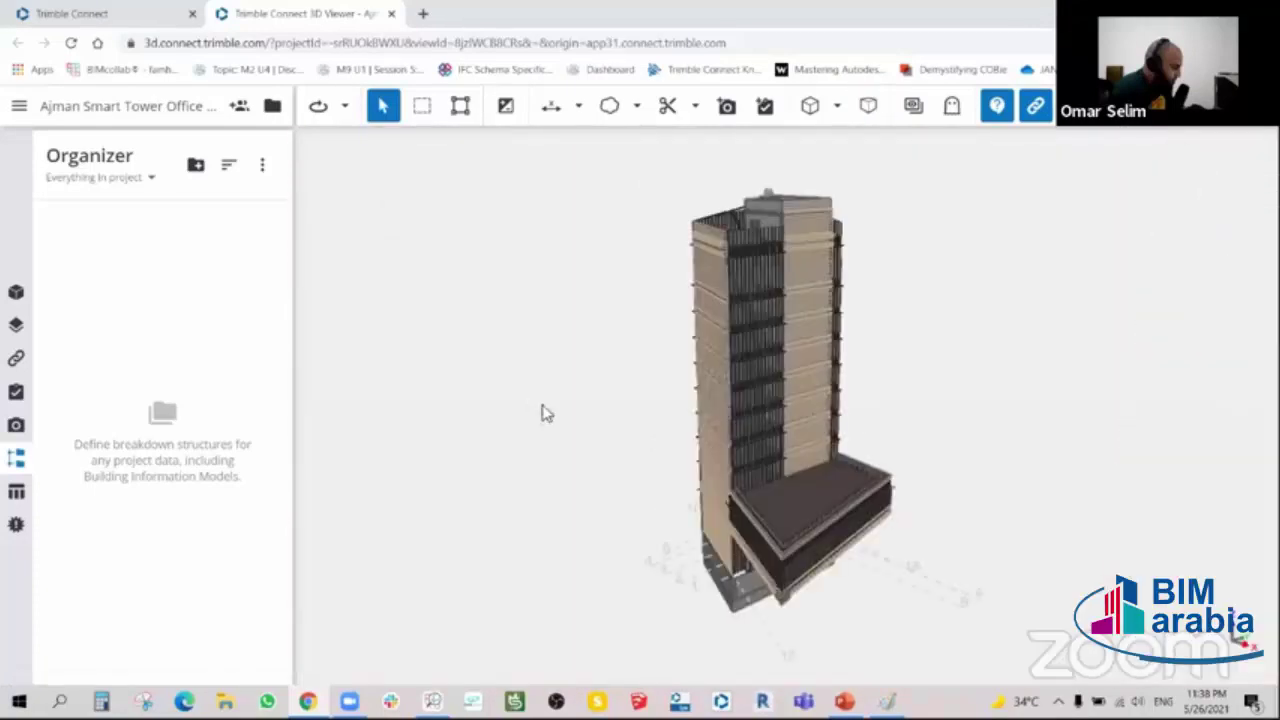
- Hide the selected tower panel, then restore visibility of all hidden objects
left_click_drag(655, 392, 705, 334)
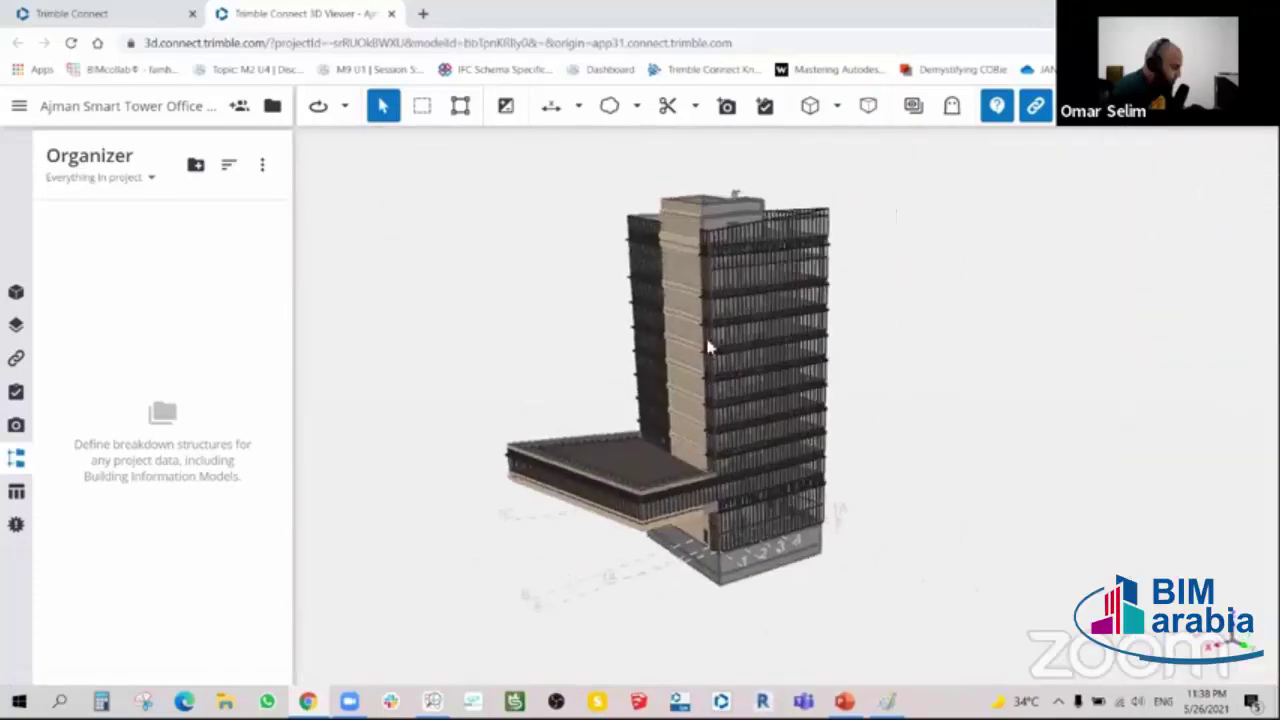
scroll(870, 620, "up", 2)
left_click(915, 658)
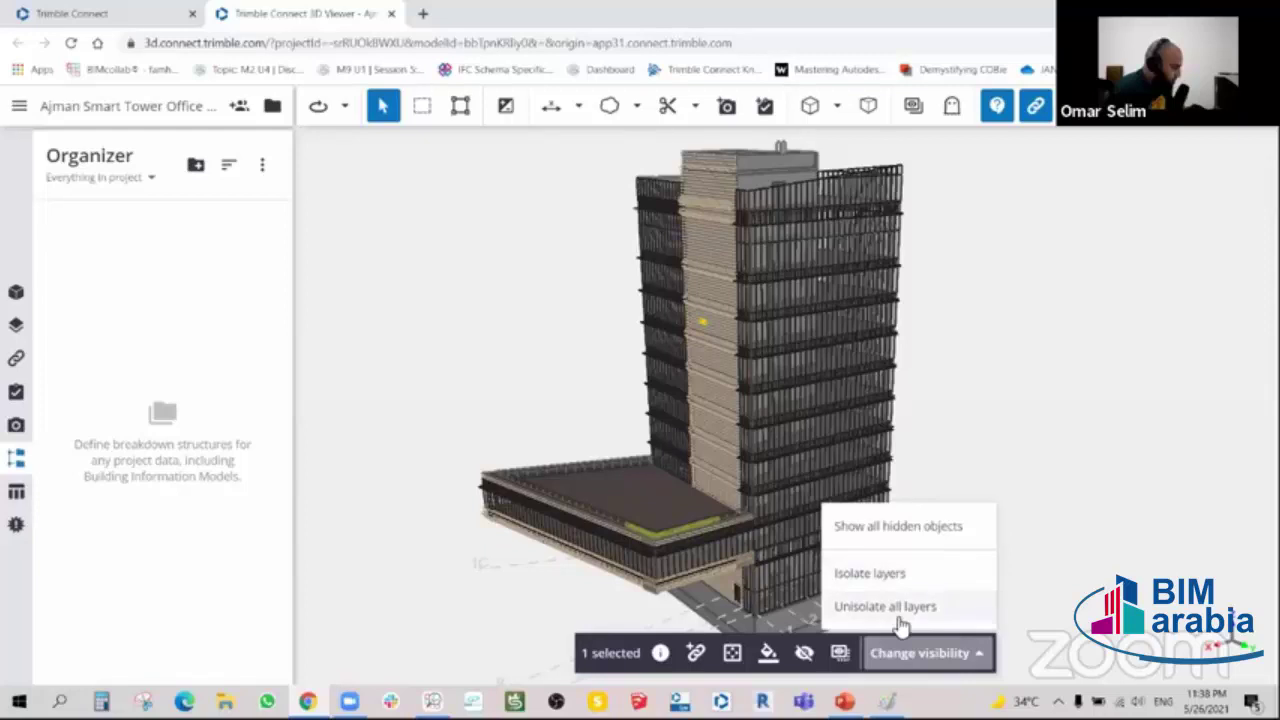
left_click(805, 655)
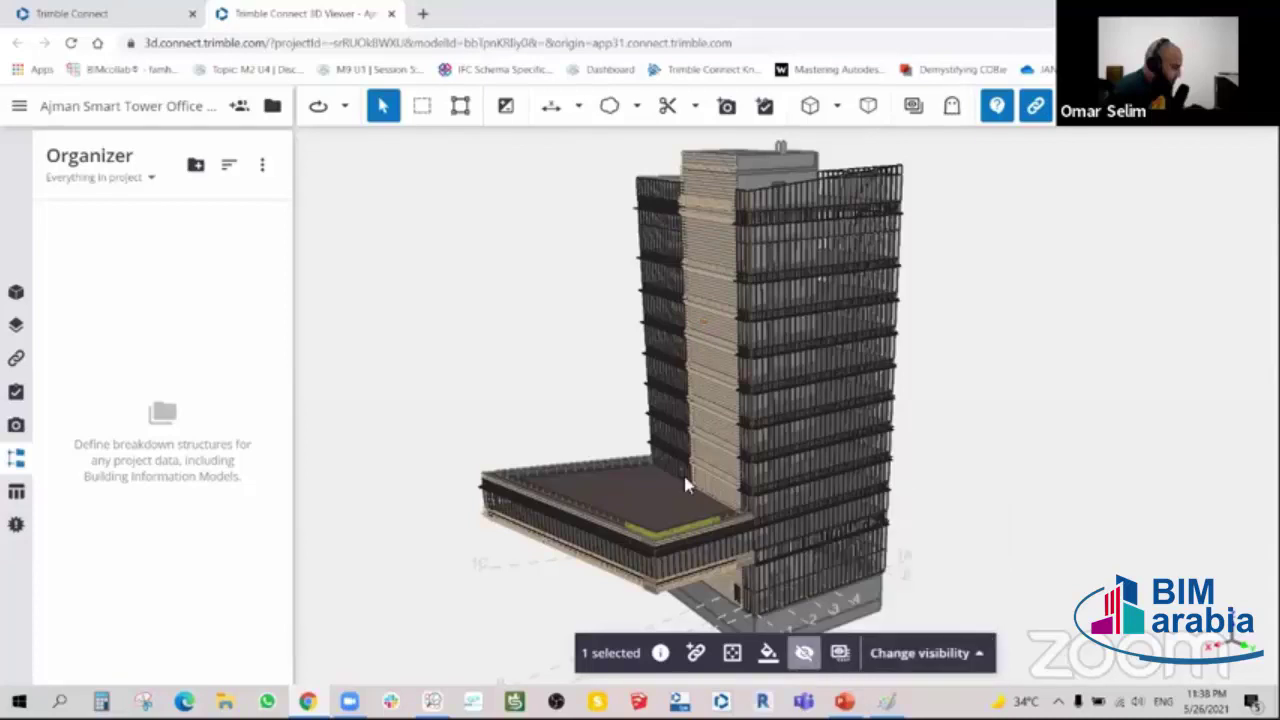
scroll(699, 330, "up", 2)
scroll(714, 337, "up", 2)
scroll(757, 337, "up", 3)
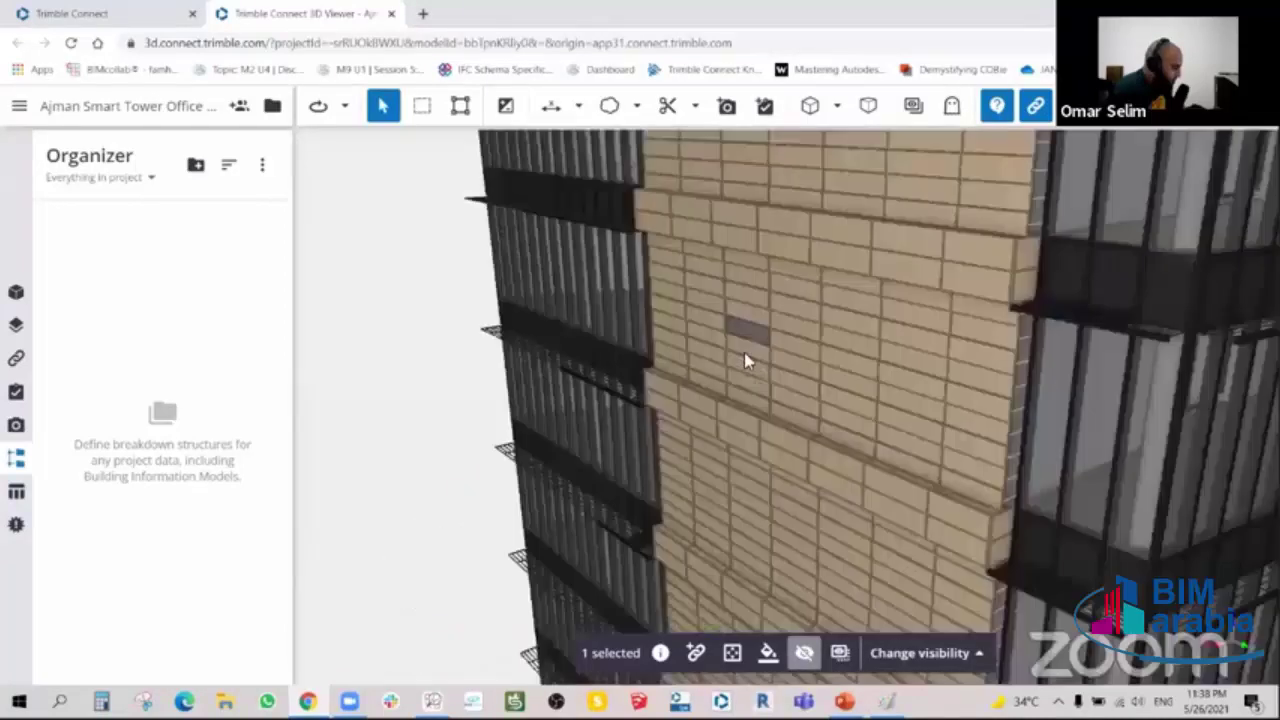
scroll(862, 636, "down", 2)
scroll(855, 640, "down", 3)
scroll(870, 640, "down", 2)
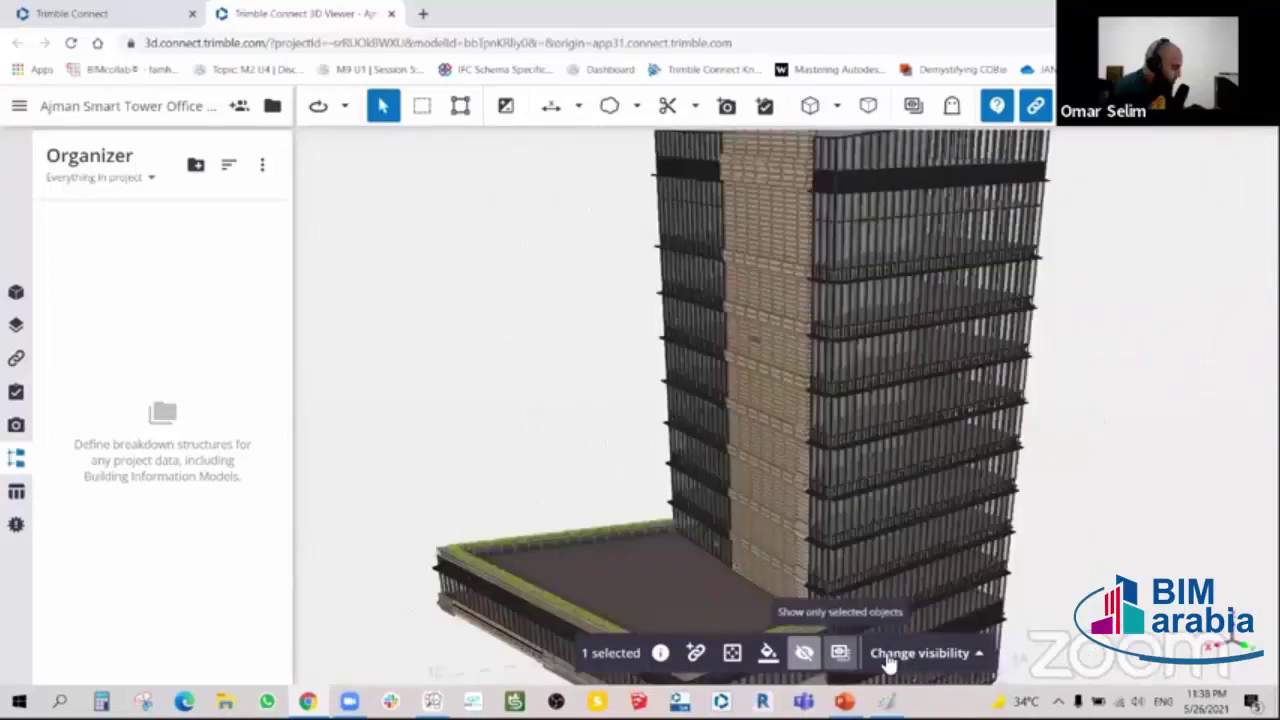
left_click(882, 650)
left_click(877, 606)
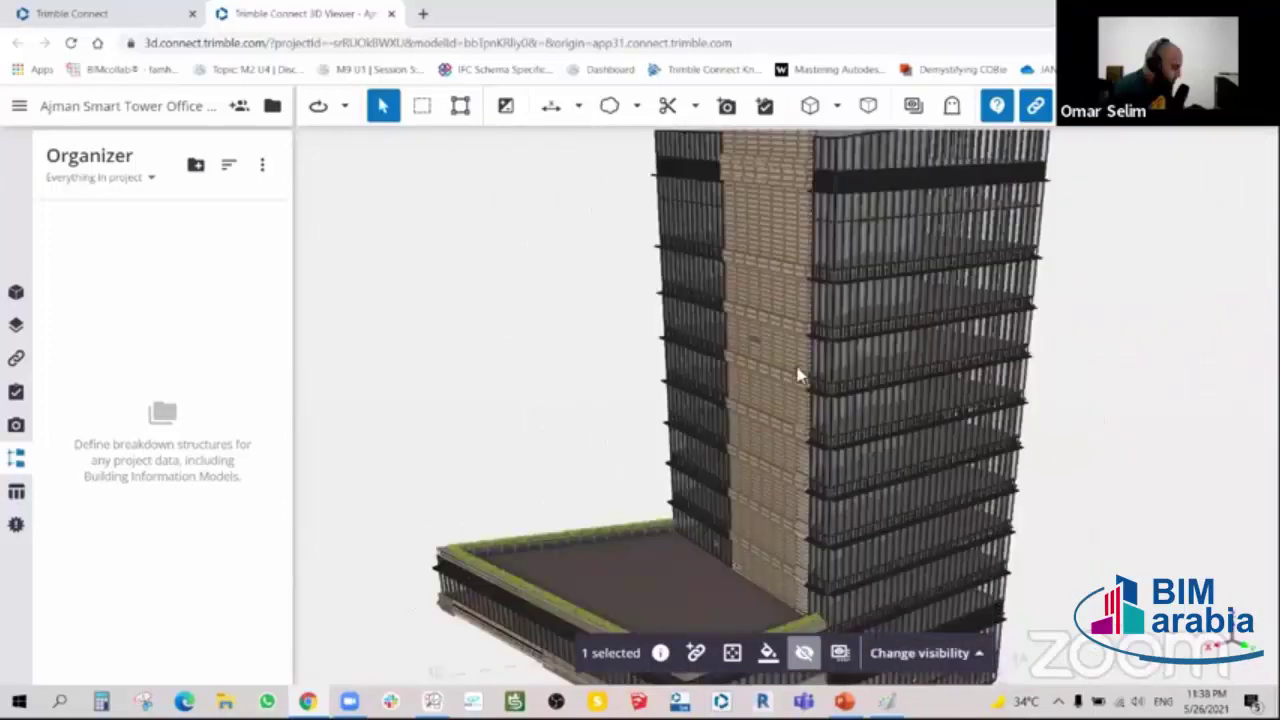
- Clear the selection and reselect the small panel on the brick tower
left_click_drag(797, 374, 789, 378)
left_click(1060, 220)
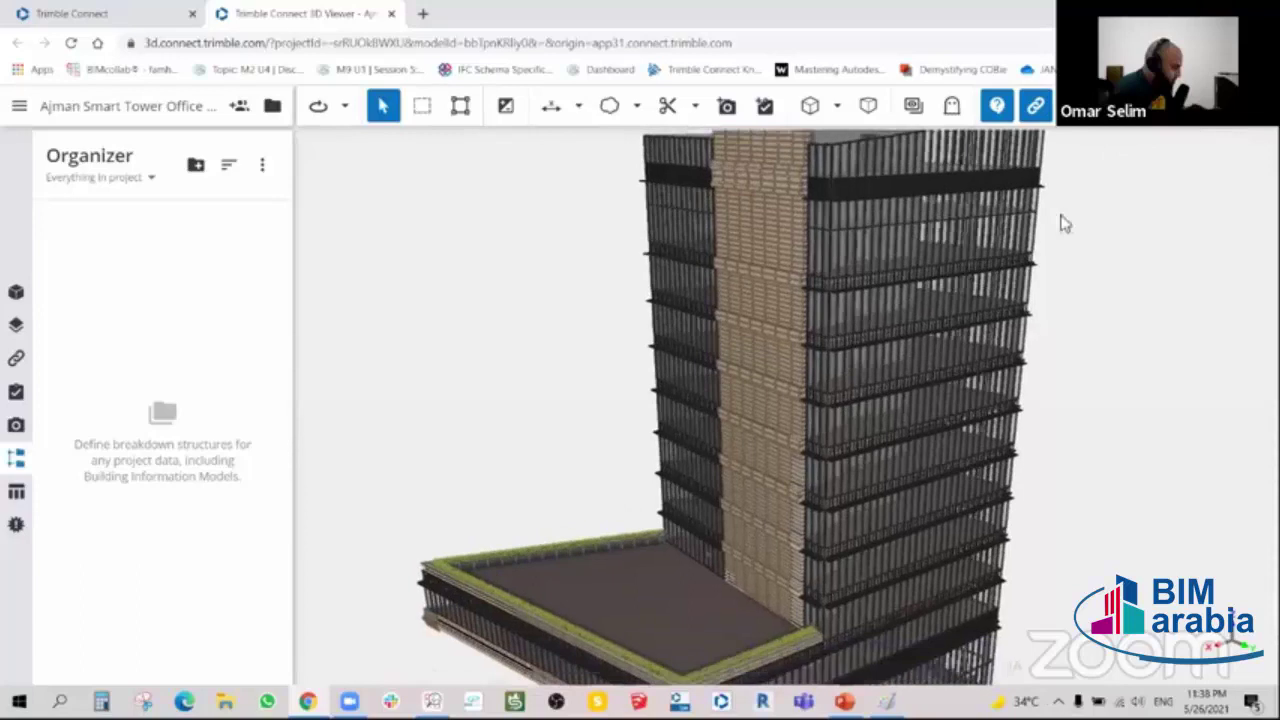
mouse_move(1060, 220)
left_mouse_down()
mouse_move(617, 346)
mouse_move(770, 342)
left_mouse_up()
scroll(770, 342, "up", 3)
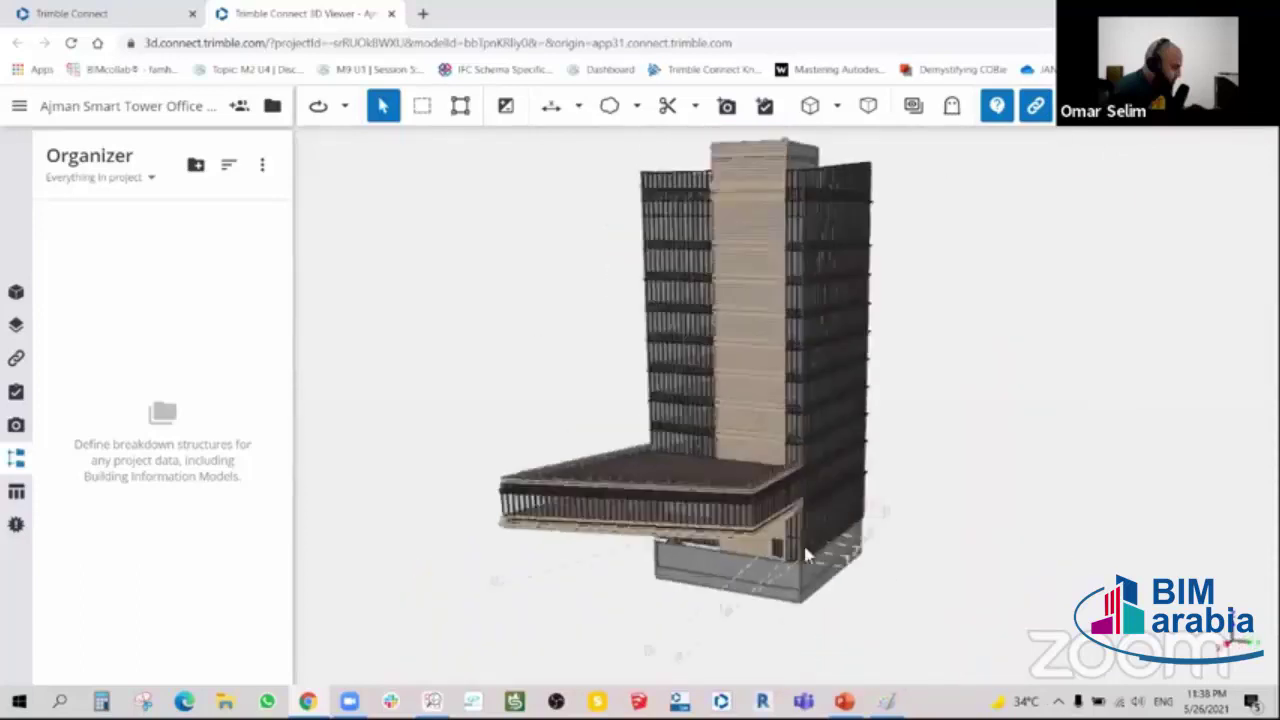
scroll(770, 342, "up", 3)
left_click(734, 396)
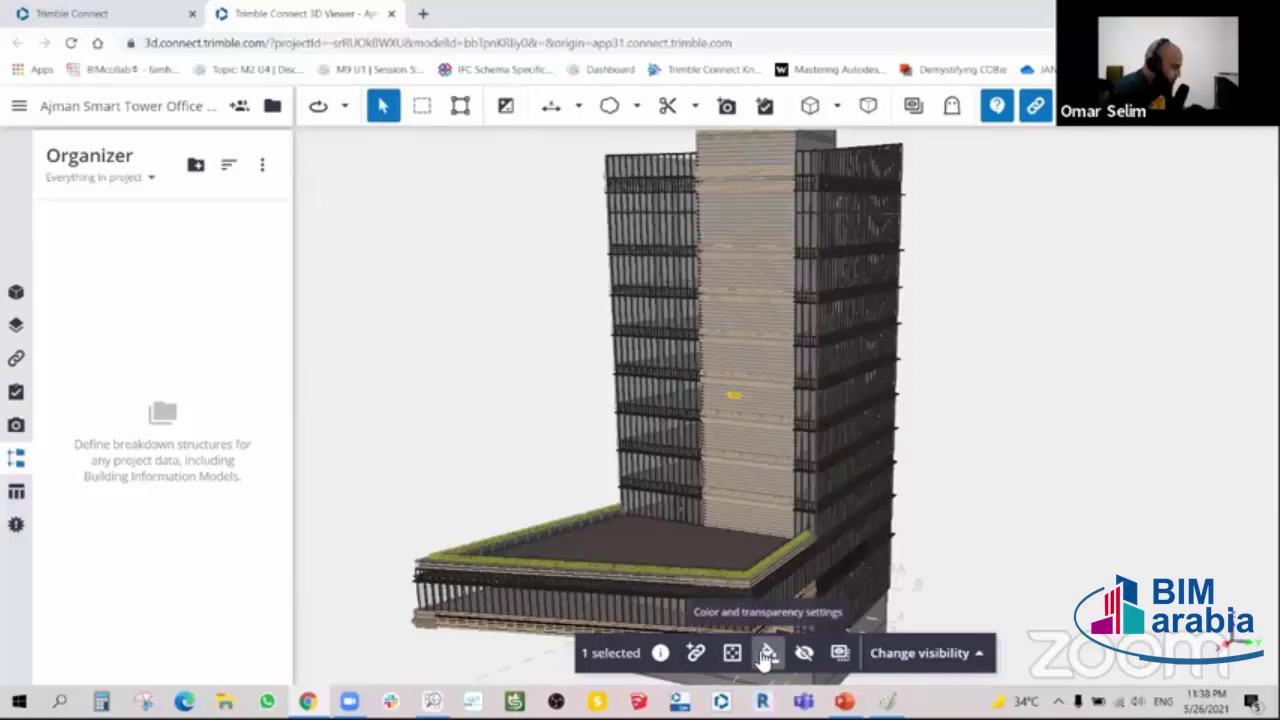
- Zoom to wall panel ST-01 and show its COBie 2 Type and Component property sets
left_click(732, 653)
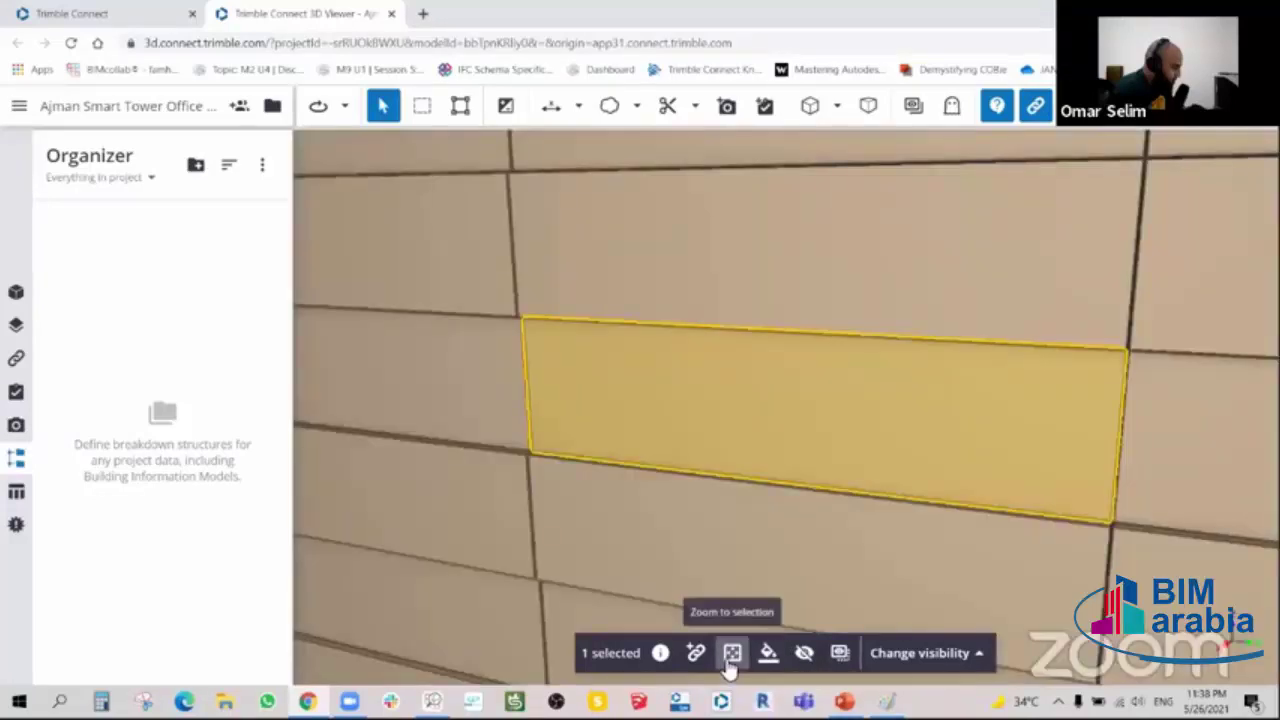
left_click(730, 655)
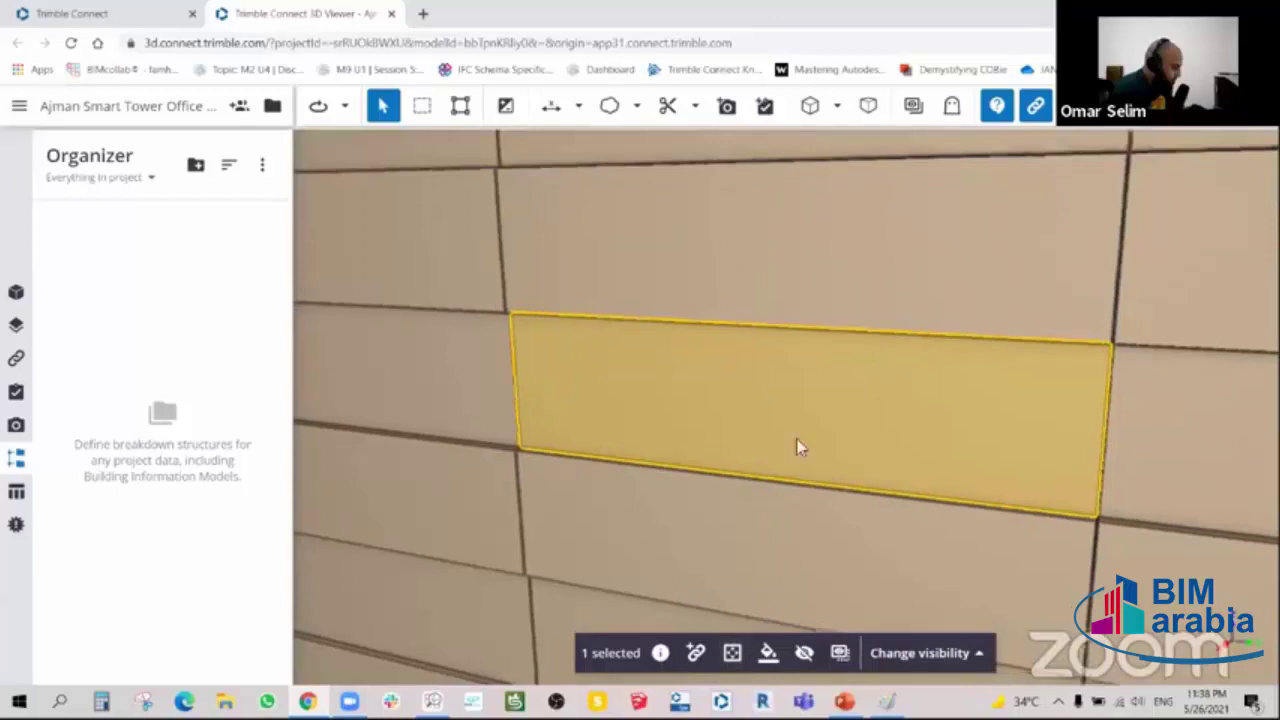
left_click(699, 652)
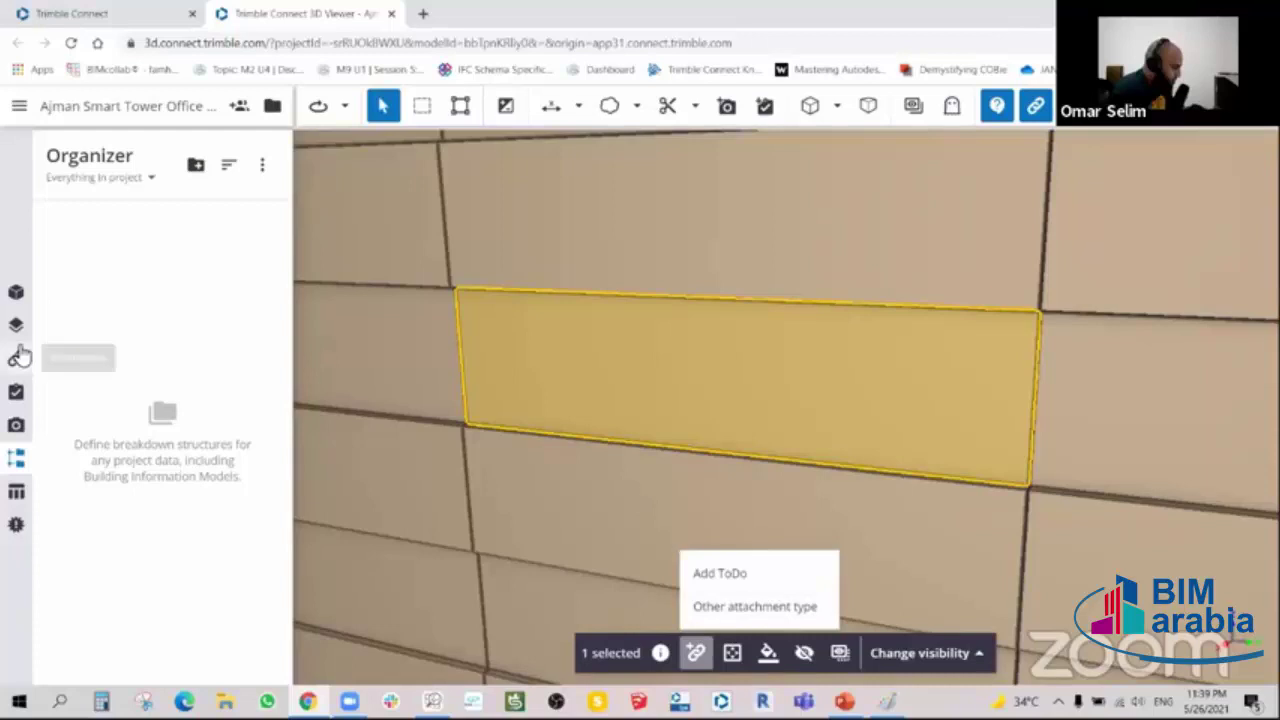
left_click(660, 652)
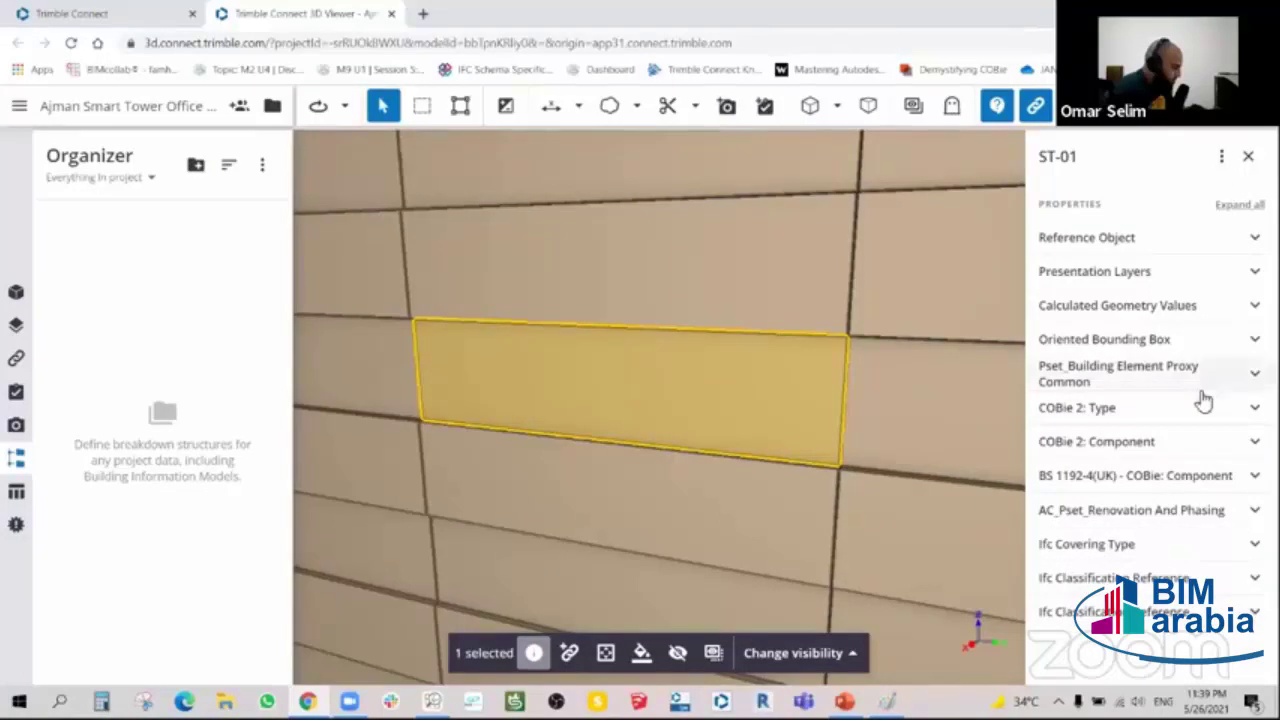
- Close the ST-01 properties and zoom out to the whole tower
left_click(1247, 157)
scroll(732, 384, "down", 2)
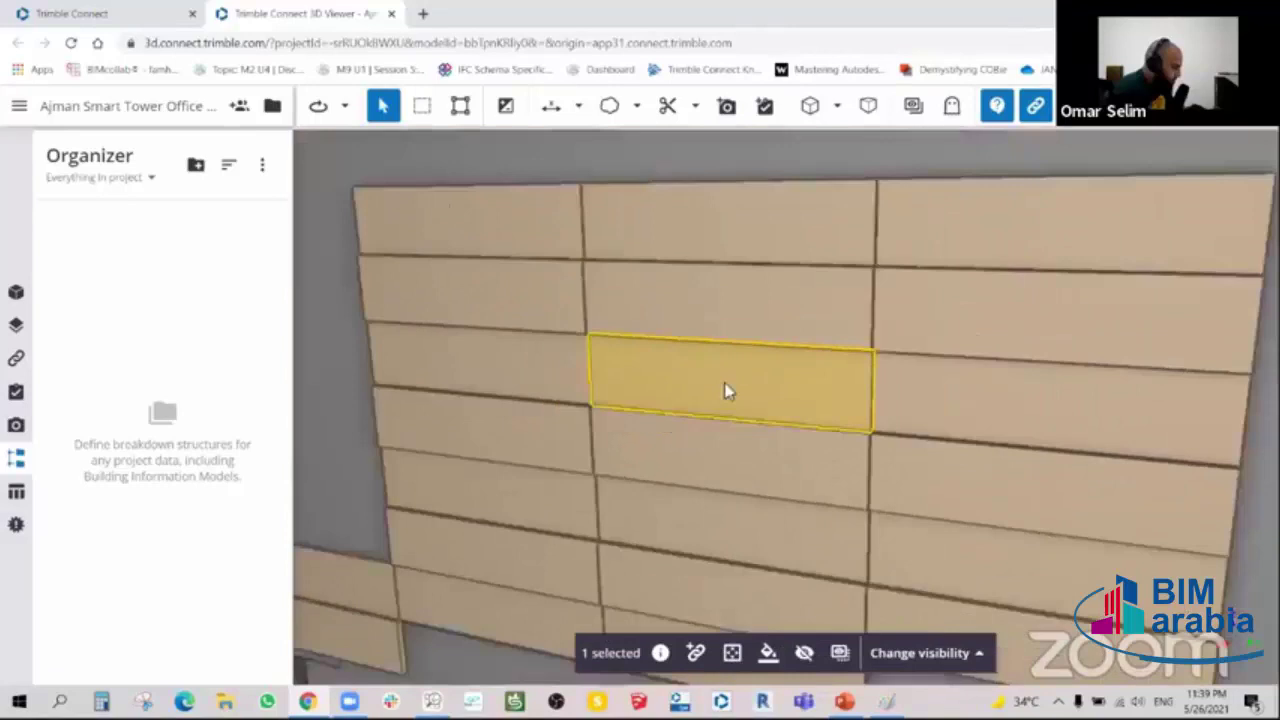
scroll(732, 384, "down", 3)
scroll(732, 382, "down", 2)
scroll(732, 384, "down", 3)
scroll(703, 430, "down", 2)
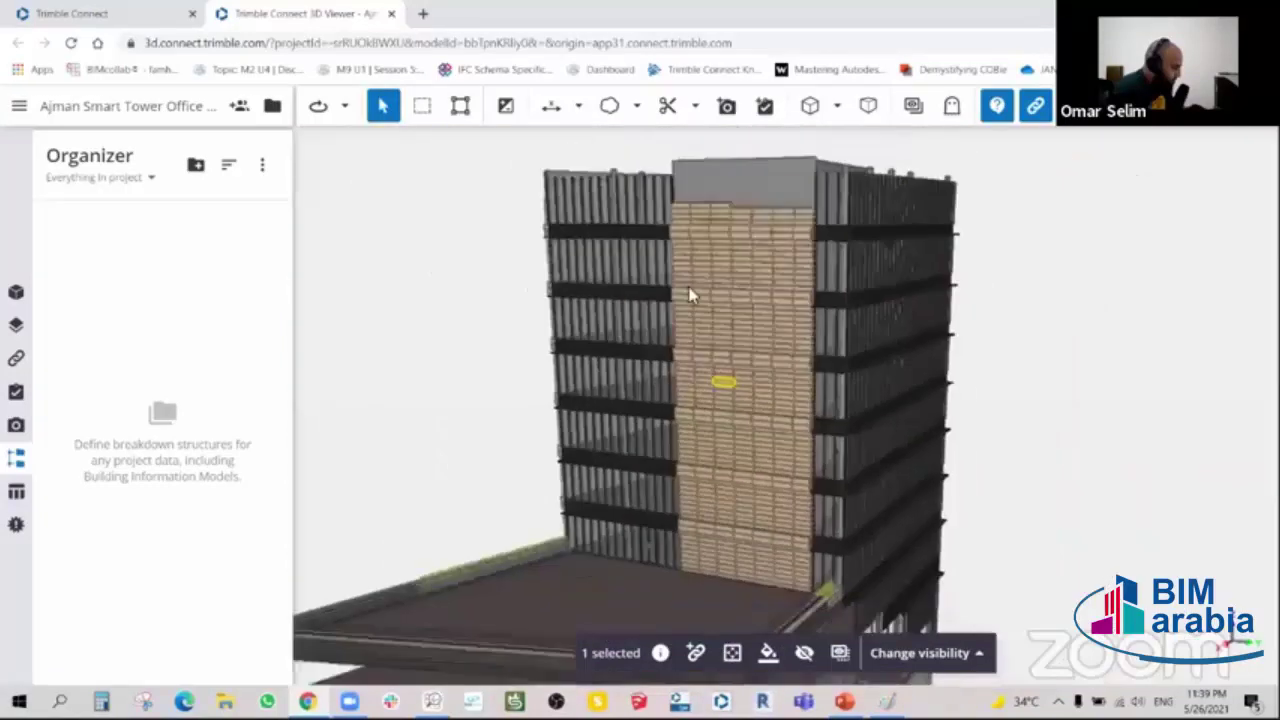
scroll(689, 294, "up", 1)
scroll(692, 335, "down", 2)
scroll(683, 330, "down", 2)
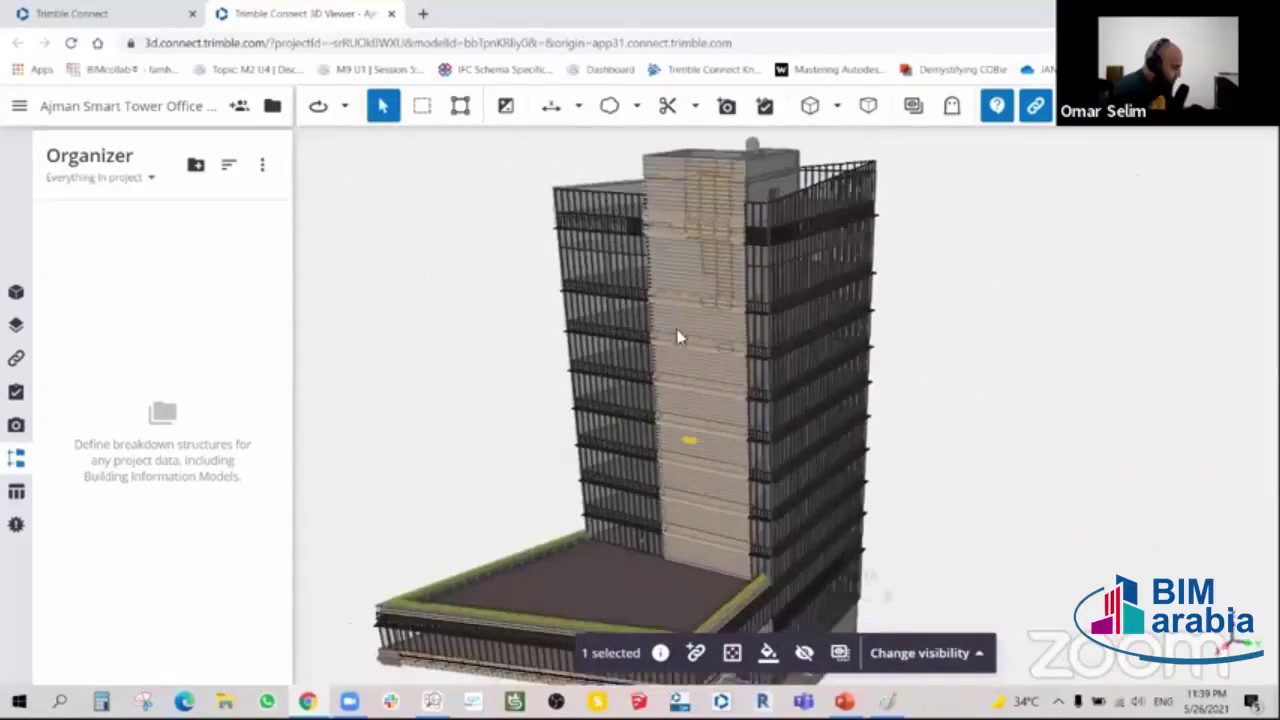
scroll(685, 221, "up", 3)
scroll(685, 221, "up", 1)
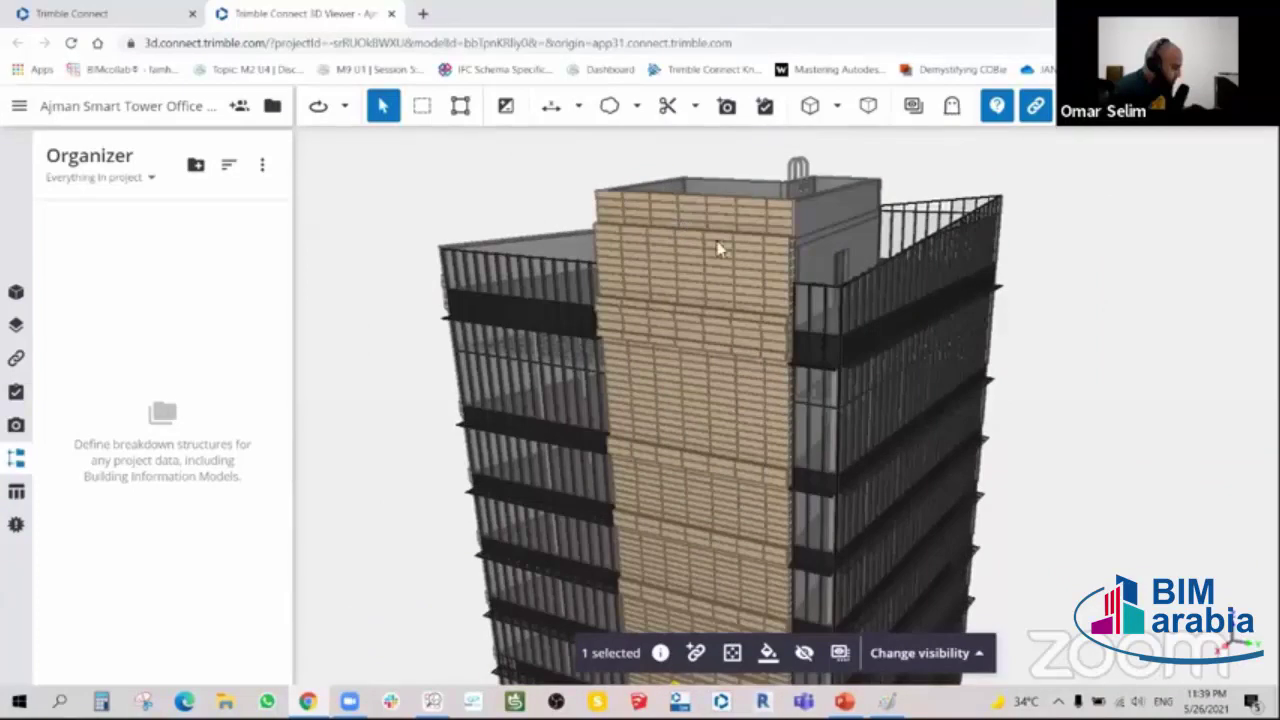
- Isolate the layer containing the selected wall panel
scroll(686, 266, "down", 2)
scroll(714, 289, "down", 1)
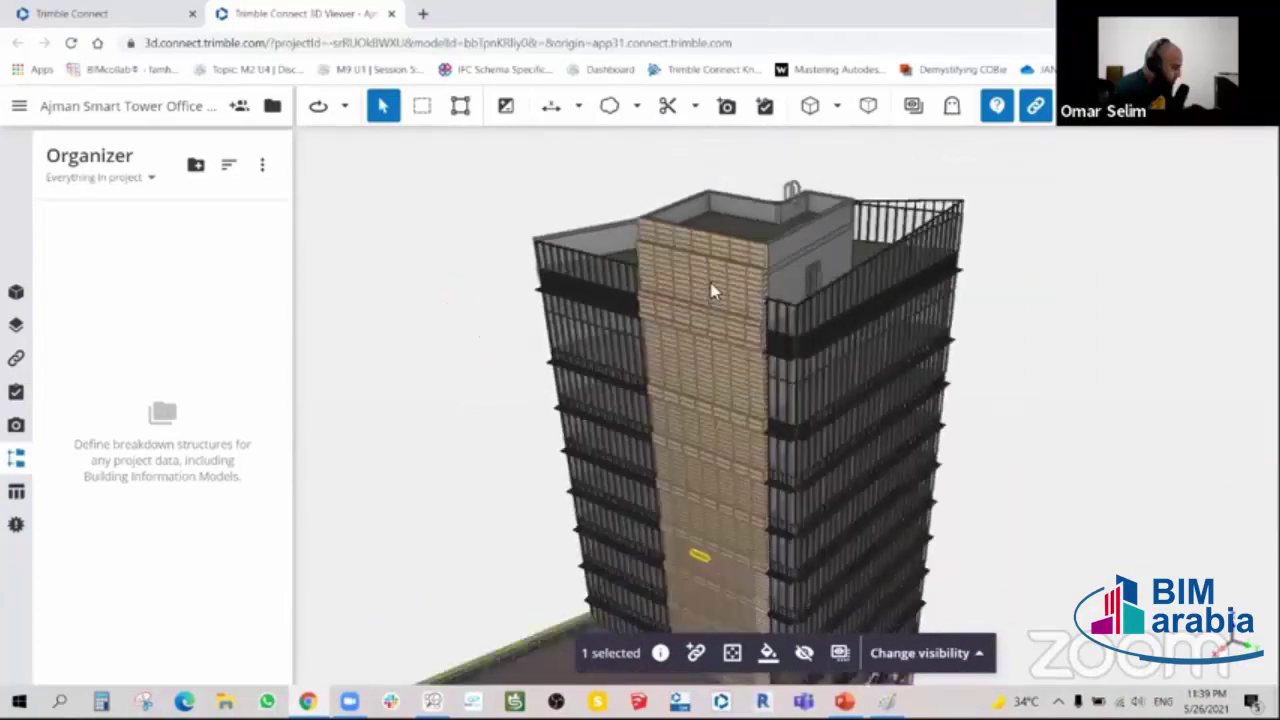
left_click(920, 660)
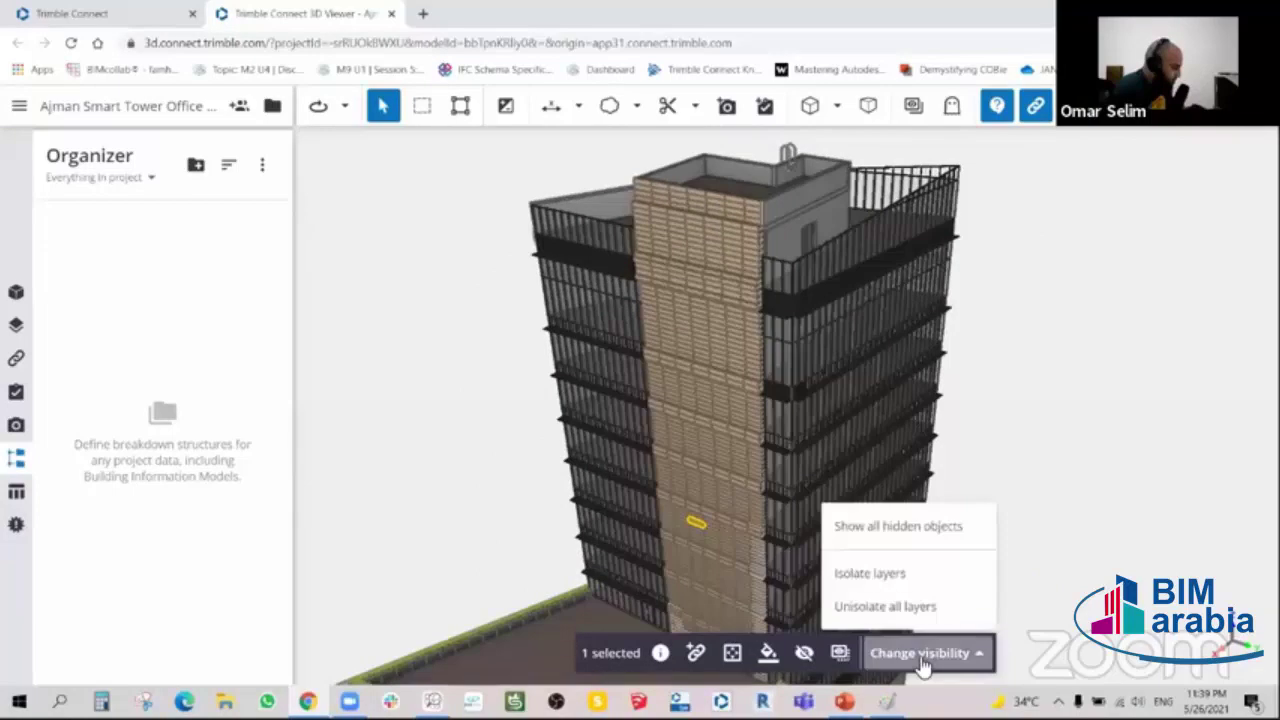
left_click(876, 574)
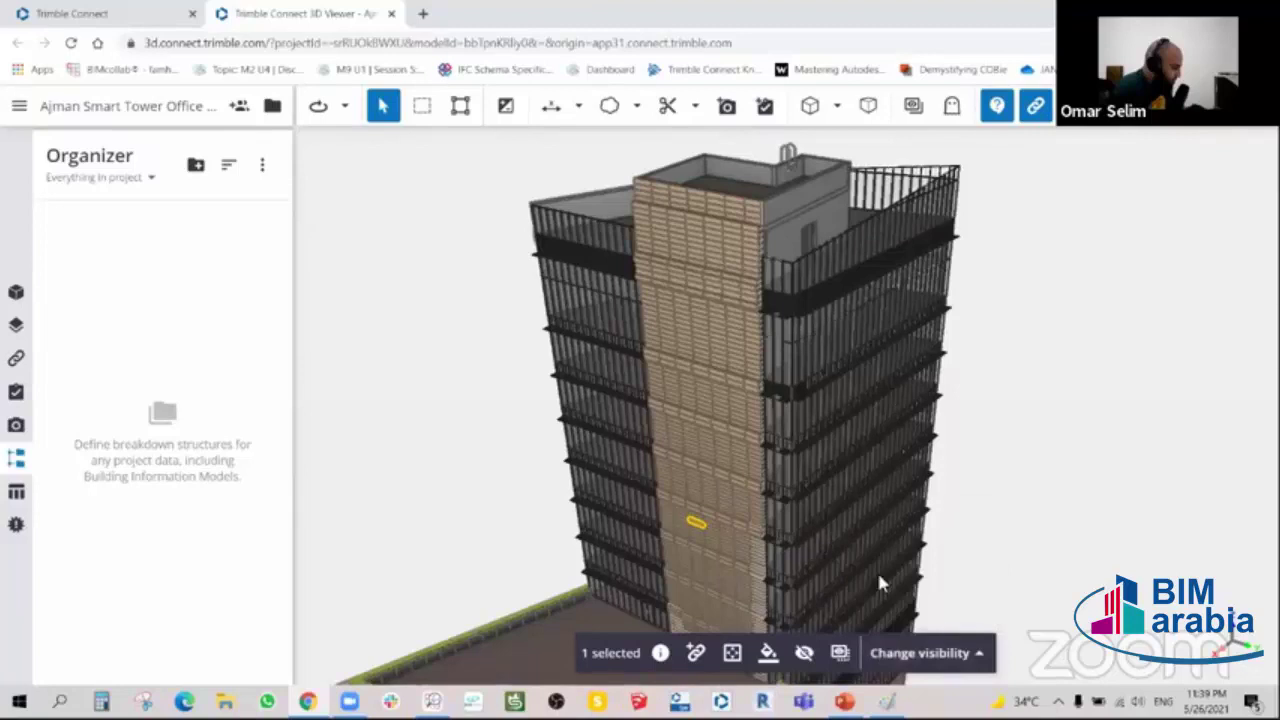
- Inspect the isolated cladding, box-select all its elements, then clear the selection
scroll(900, 365, "down", 2)
scroll(930, 380, "down", 2)
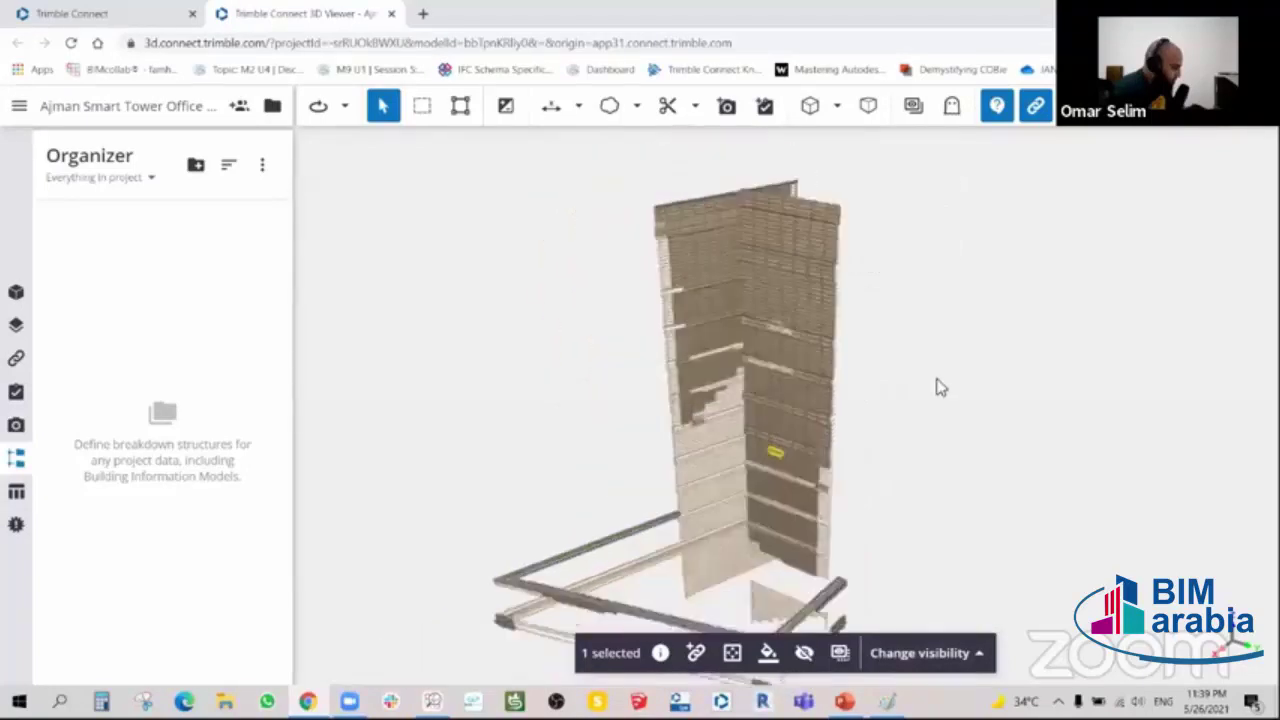
scroll(880, 378, "down", 2)
scroll(862, 386, "down", 1)
mouse_move(857, 388)
left_mouse_down()
mouse_move(1043, 354)
mouse_move(891, 383)
mouse_move(1030, 368)
mouse_move(1023, 466)
mouse_move(926, 357)
mouse_move(954, 374)
mouse_move(837, 356)
left_mouse_up()
left_click(424, 110)
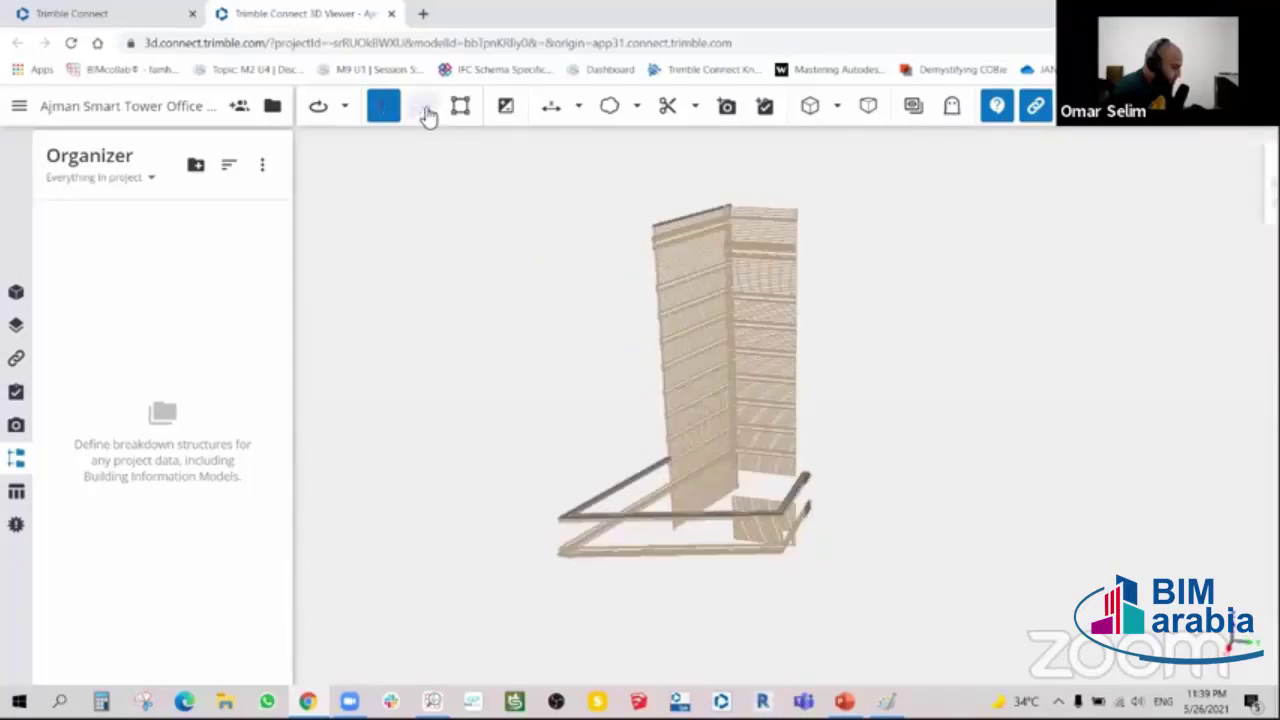
mouse_move(520, 155)
left_mouse_down()
mouse_move(806, 547)
mouse_move(922, 621)
left_mouse_up()
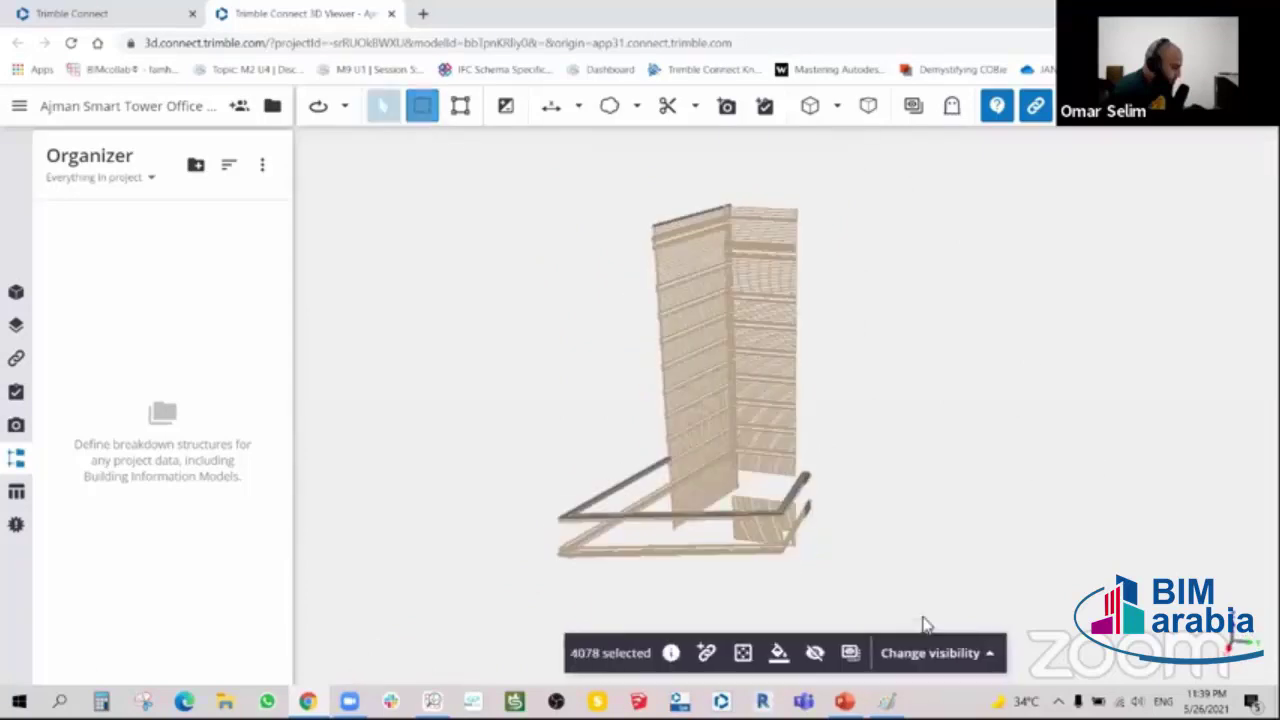
left_click_drag(586, 397, 560, 357)
left_click(560, 357)
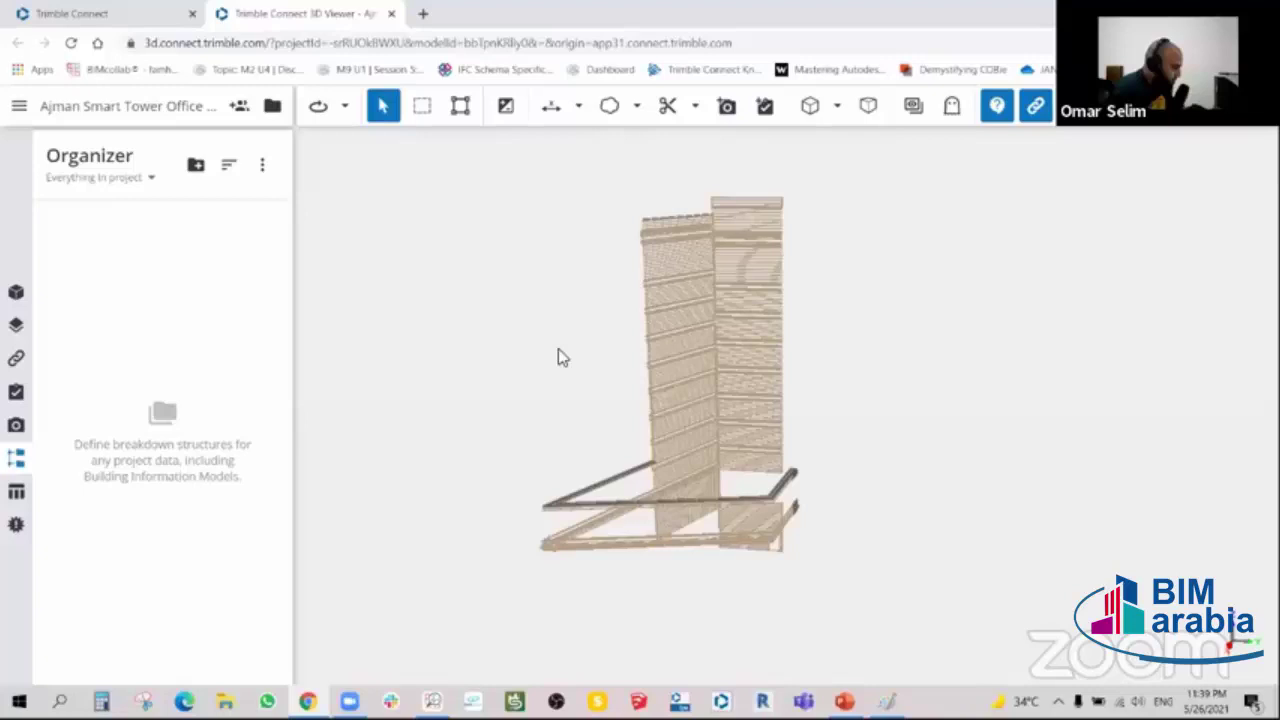
- Confirm only G5 - Architecture - Stone Cladding is visible in Layers, then return to Organizer
left_click(20, 326)
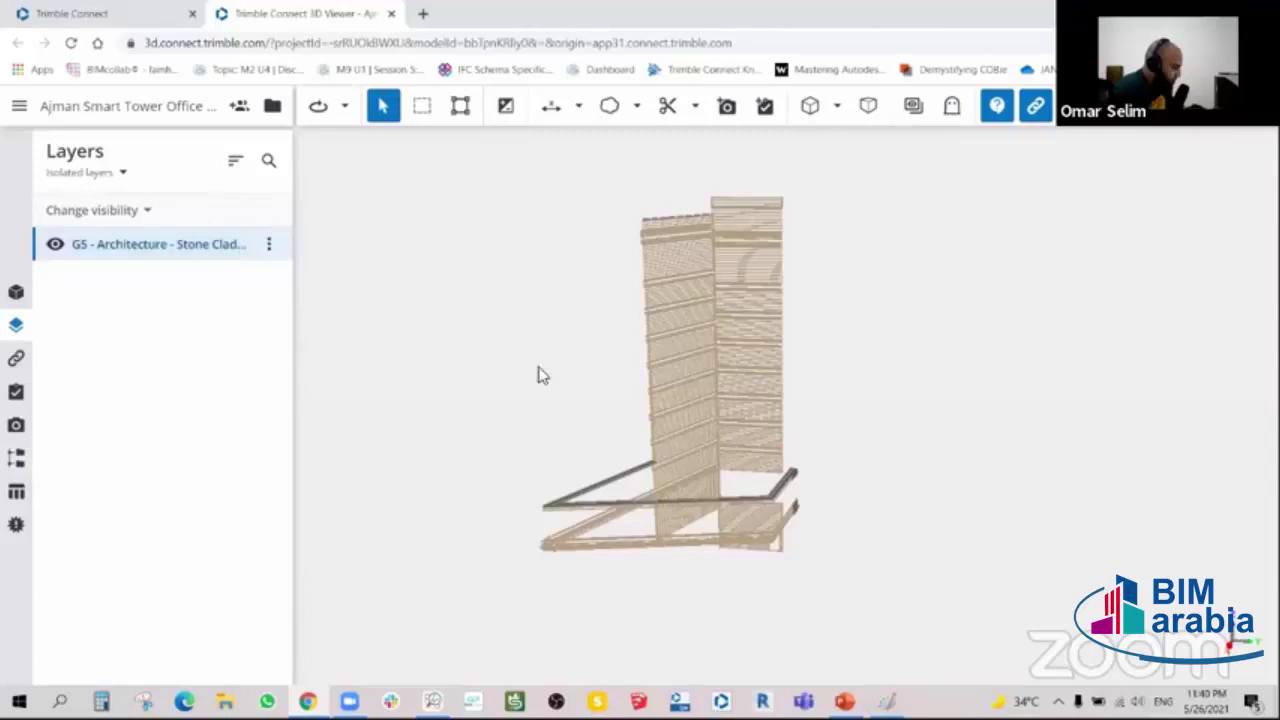
mouse_move(523, 383)
left_mouse_down()
mouse_move(497, 386)
mouse_move(519, 392)
left_mouse_up()
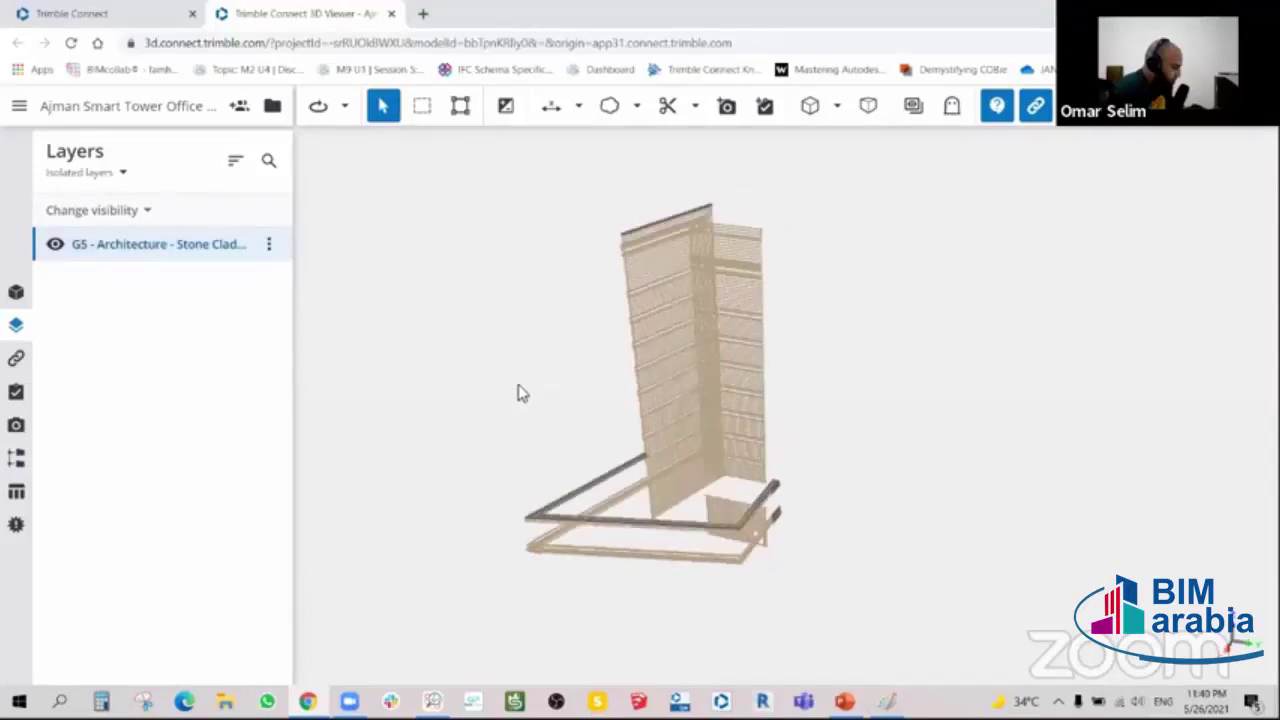
left_click(16, 458)
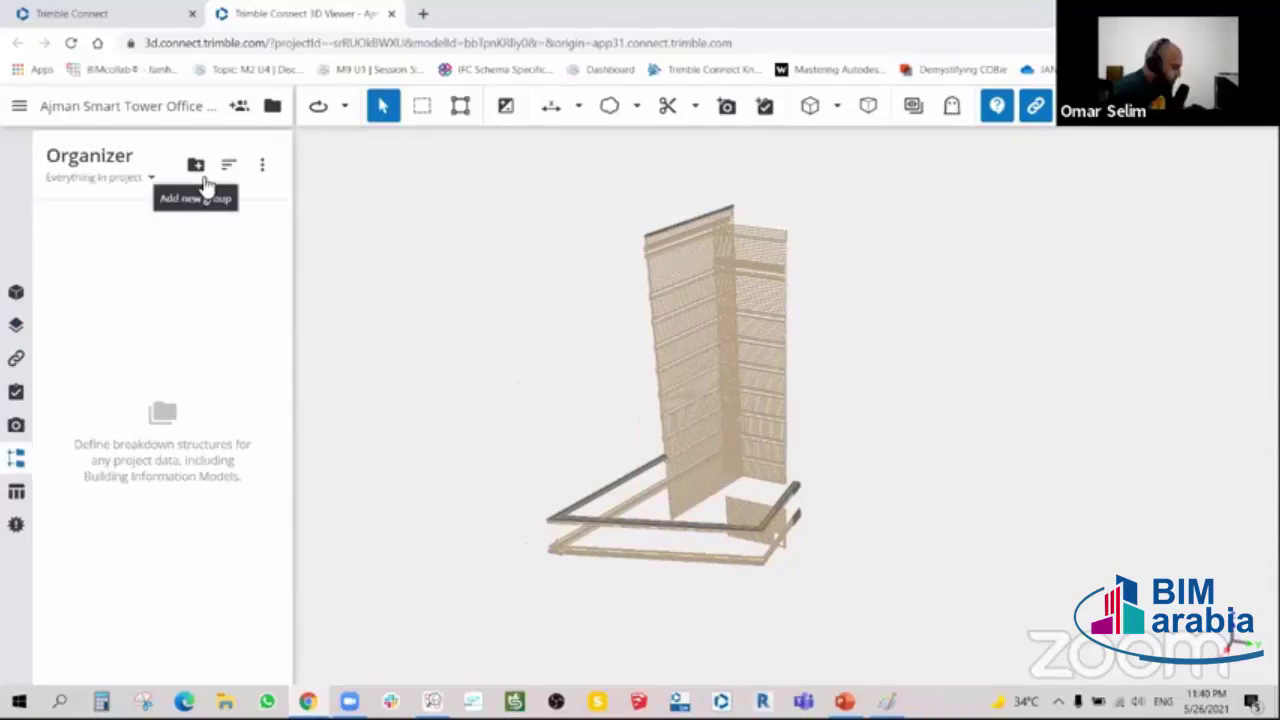
- Create an untitled Organizer group, then delete it
left_click(195, 164)
left_click(132, 222)
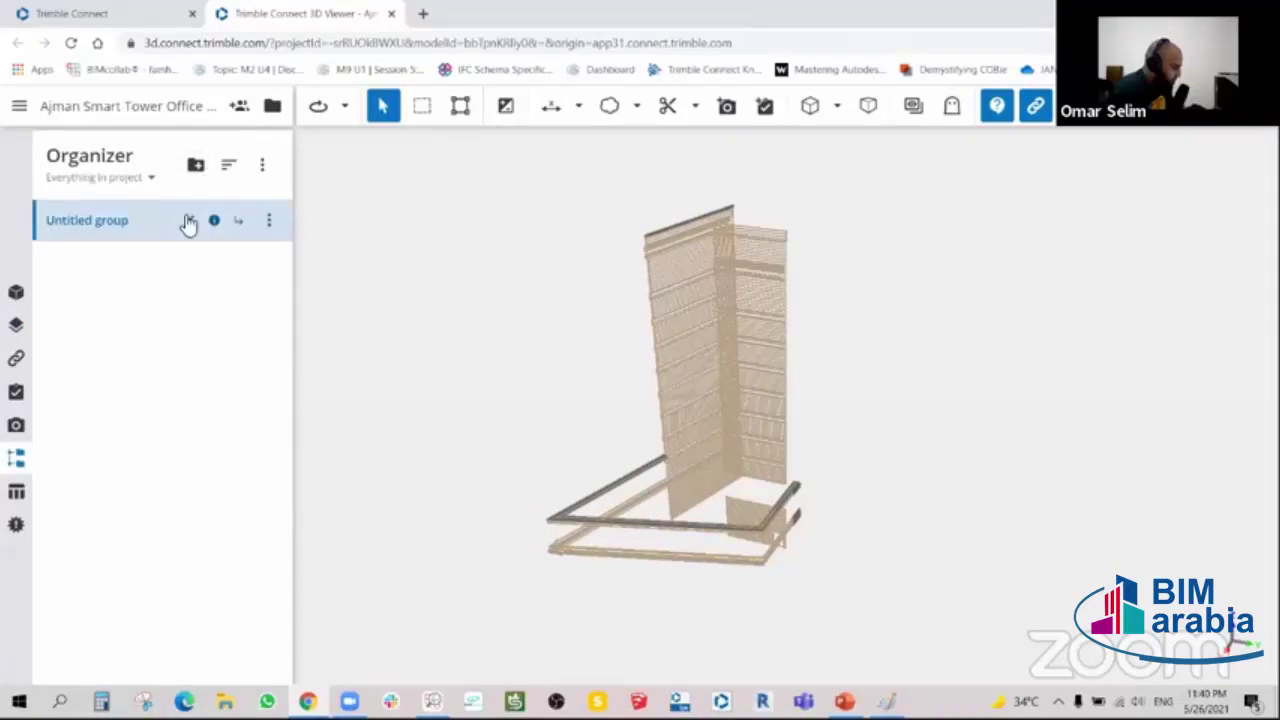
left_click(188, 221)
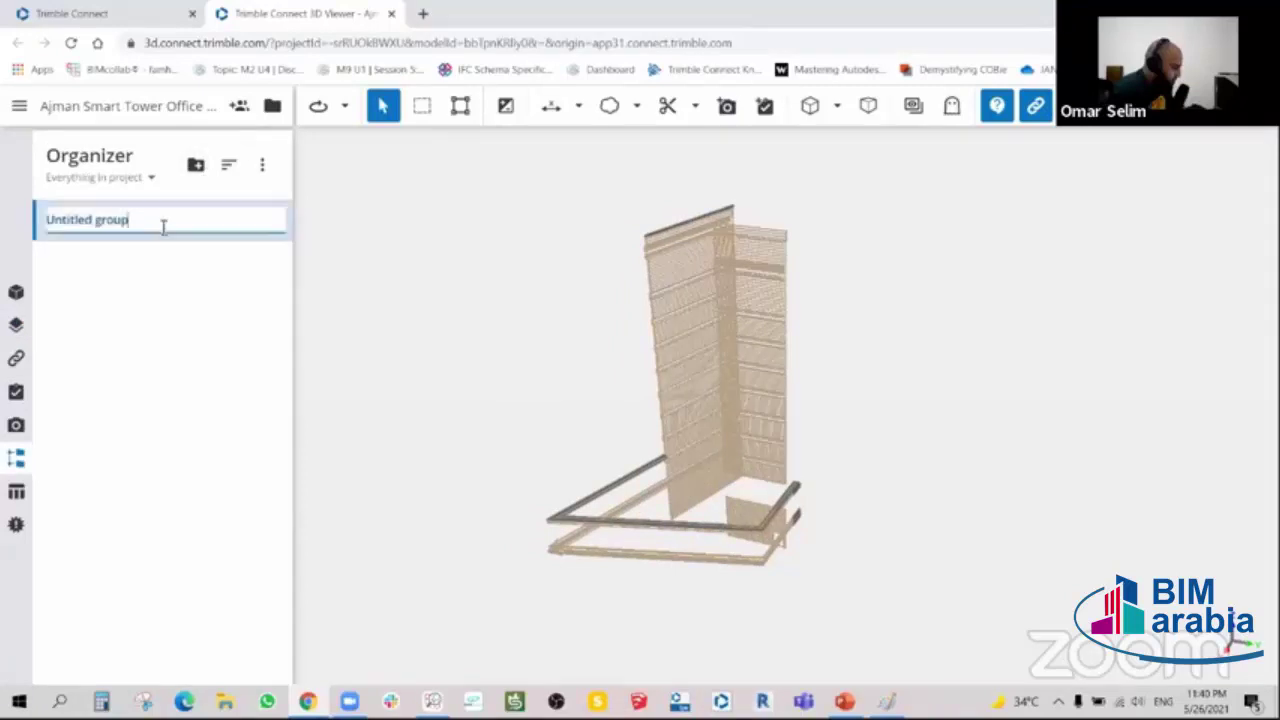
left_click(268, 220)
left_click(199, 342)
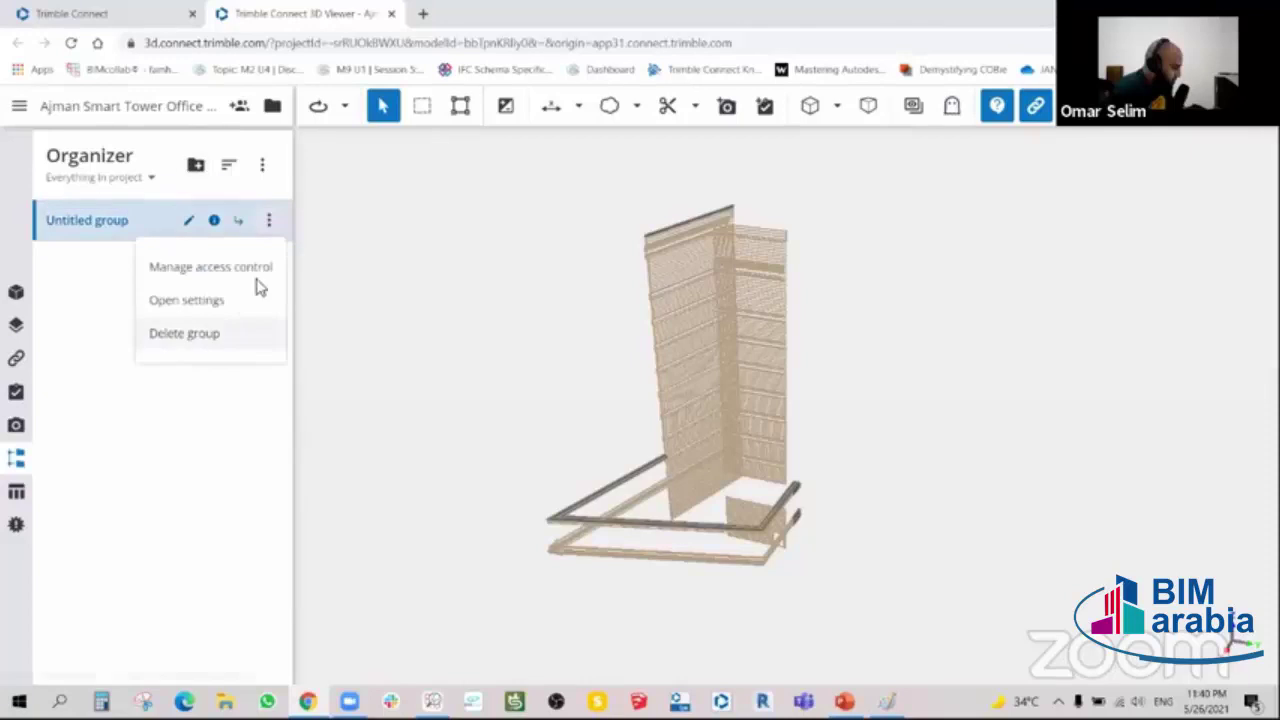
left_click(712, 428)
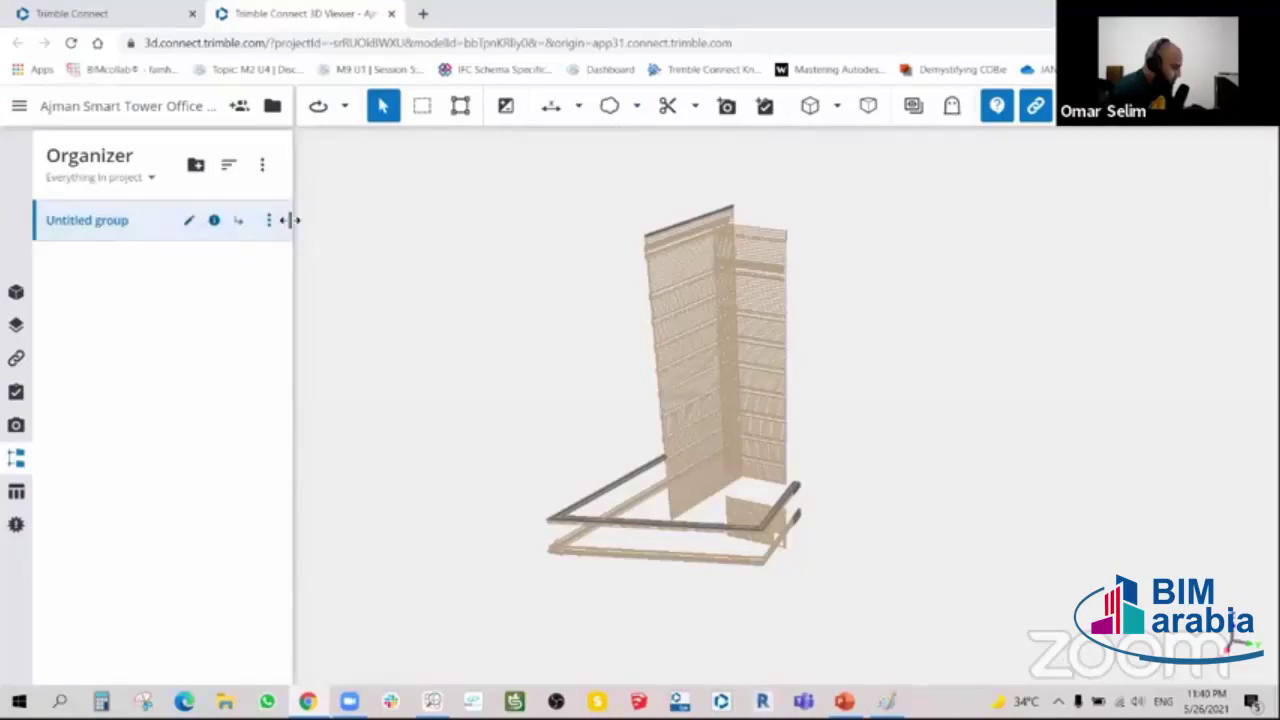
- Create a new Organizer group named External Works
left_click(196, 164)
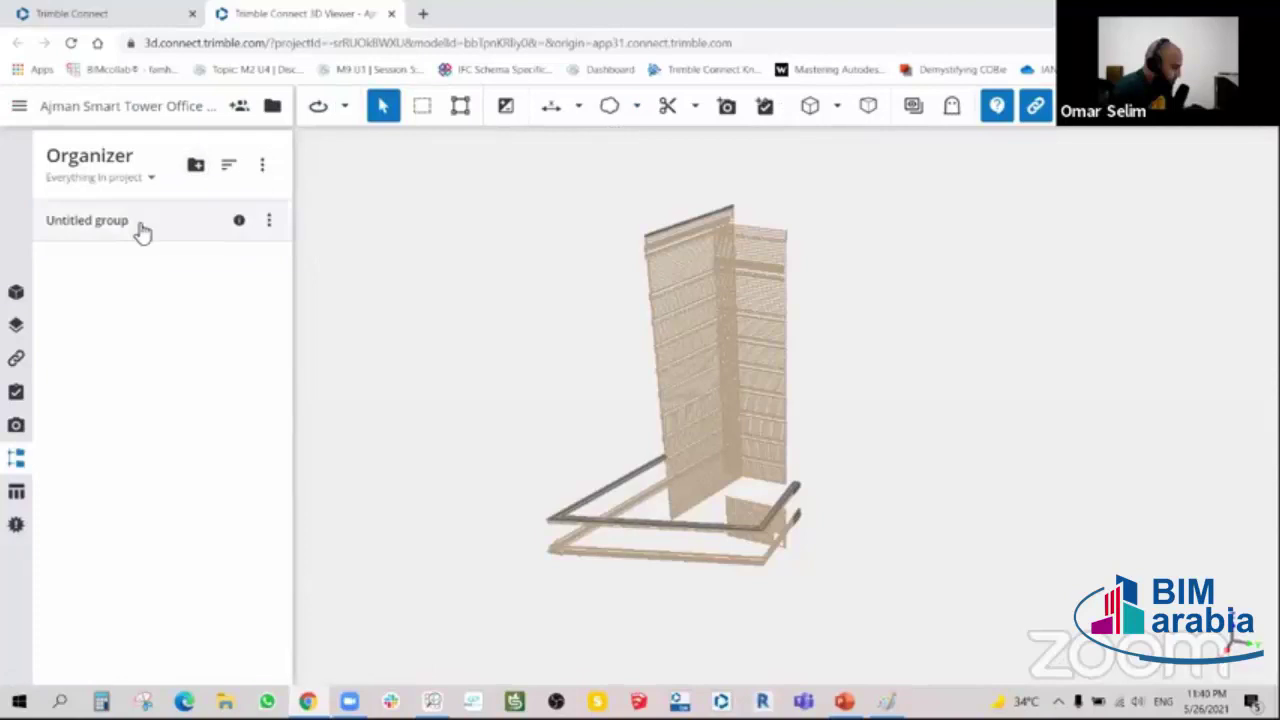
left_click(267, 222)
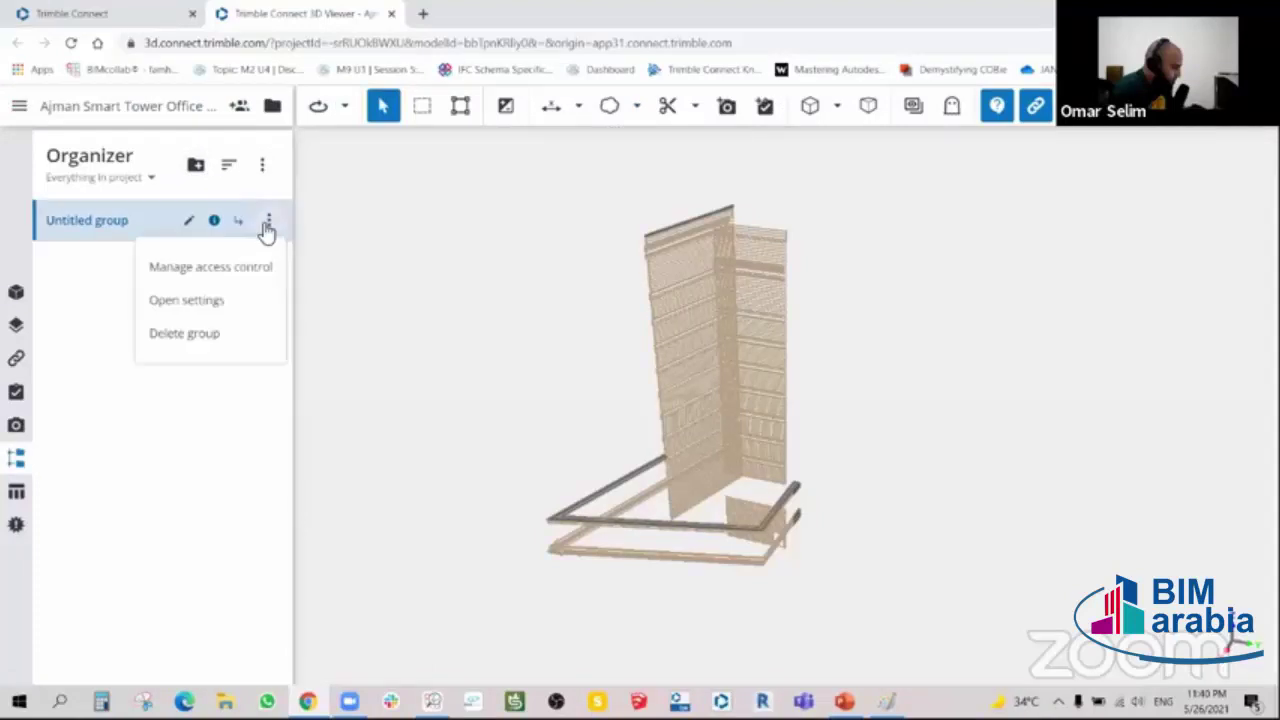
left_click(189, 222)
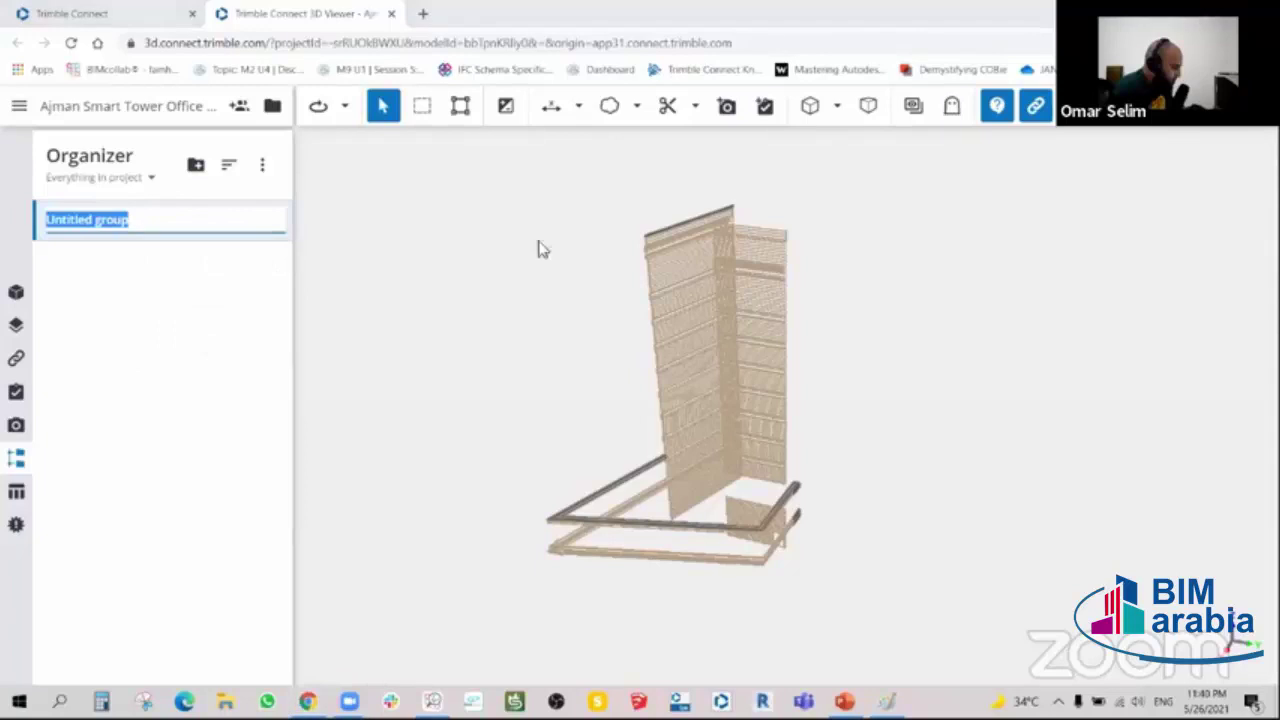
left_click(520, 270)
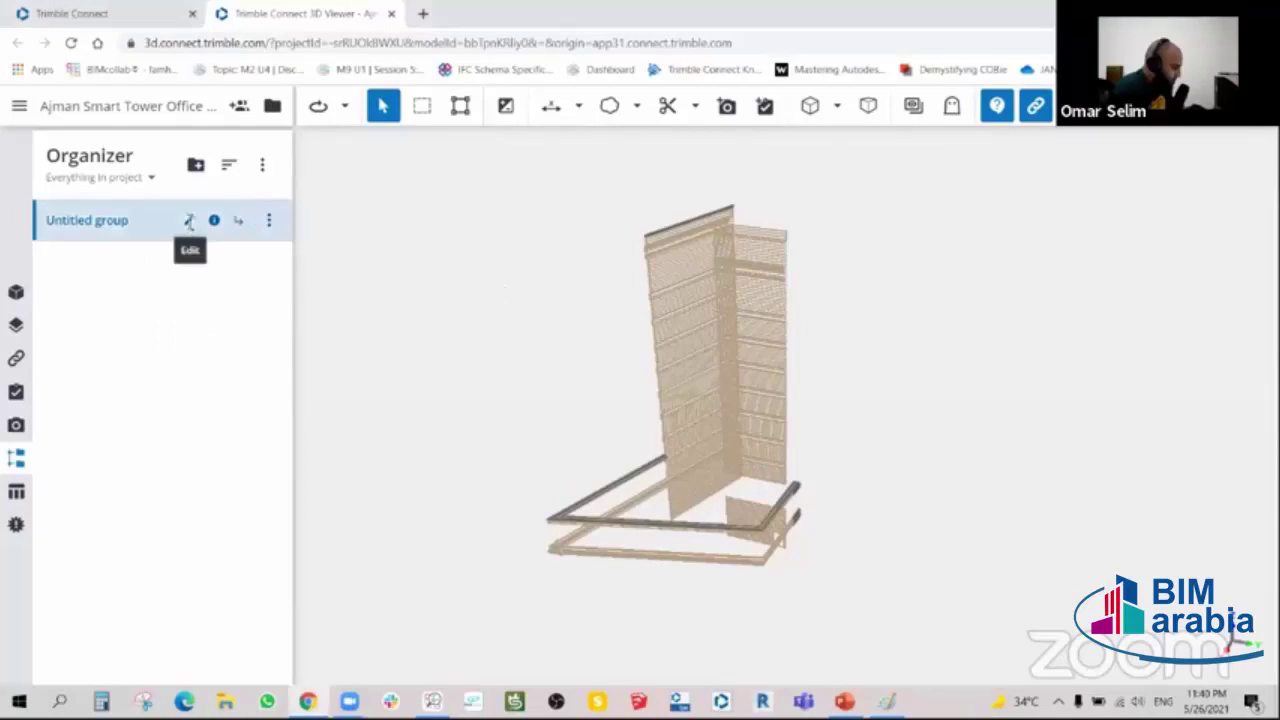
left_click(188, 220)
double_click(96, 220)
mouse_move(41, 219)
left_mouse_down()
mouse_move(149, 219)
mouse_move(47, 219)
left_mouse_up()
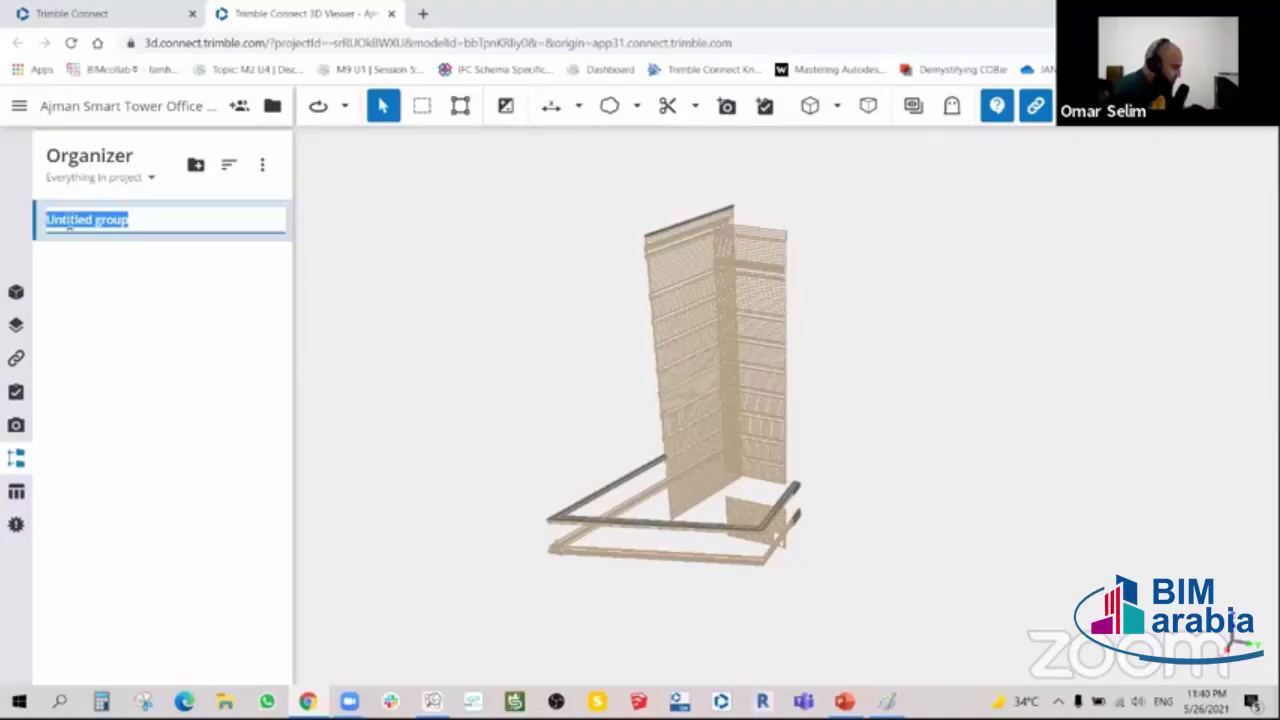
type("B")
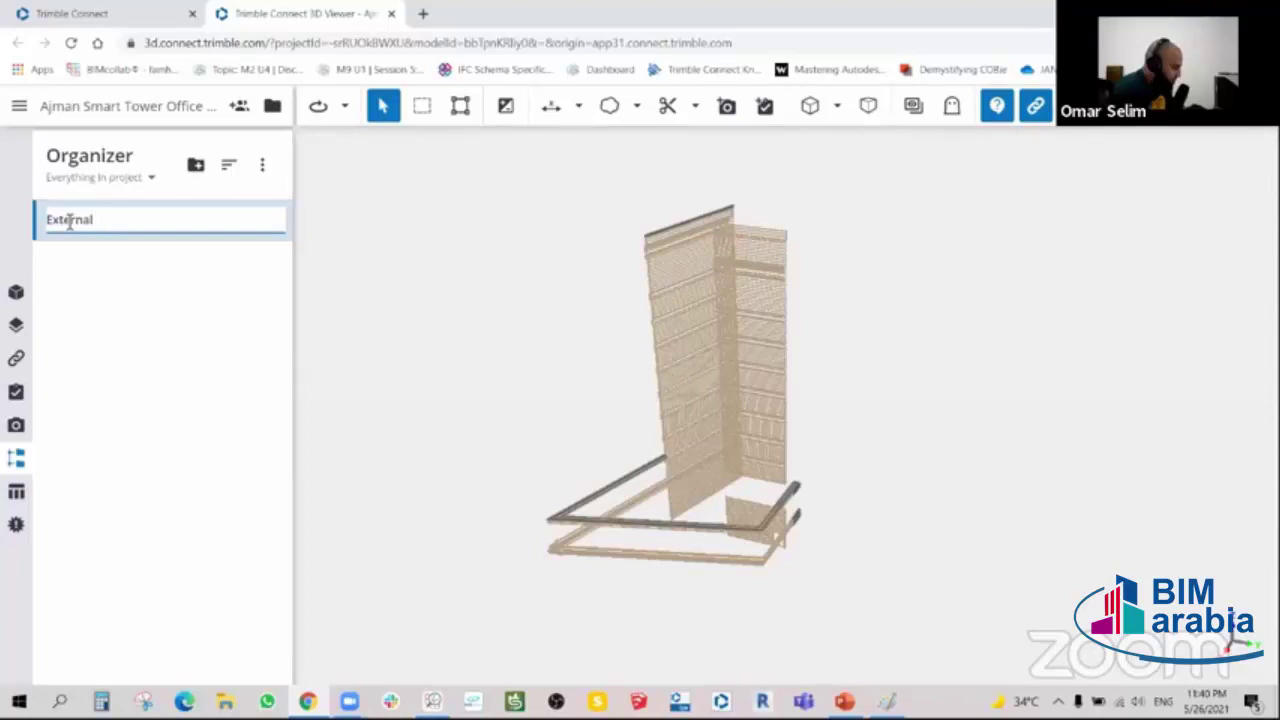
type("Works")
key("Return")
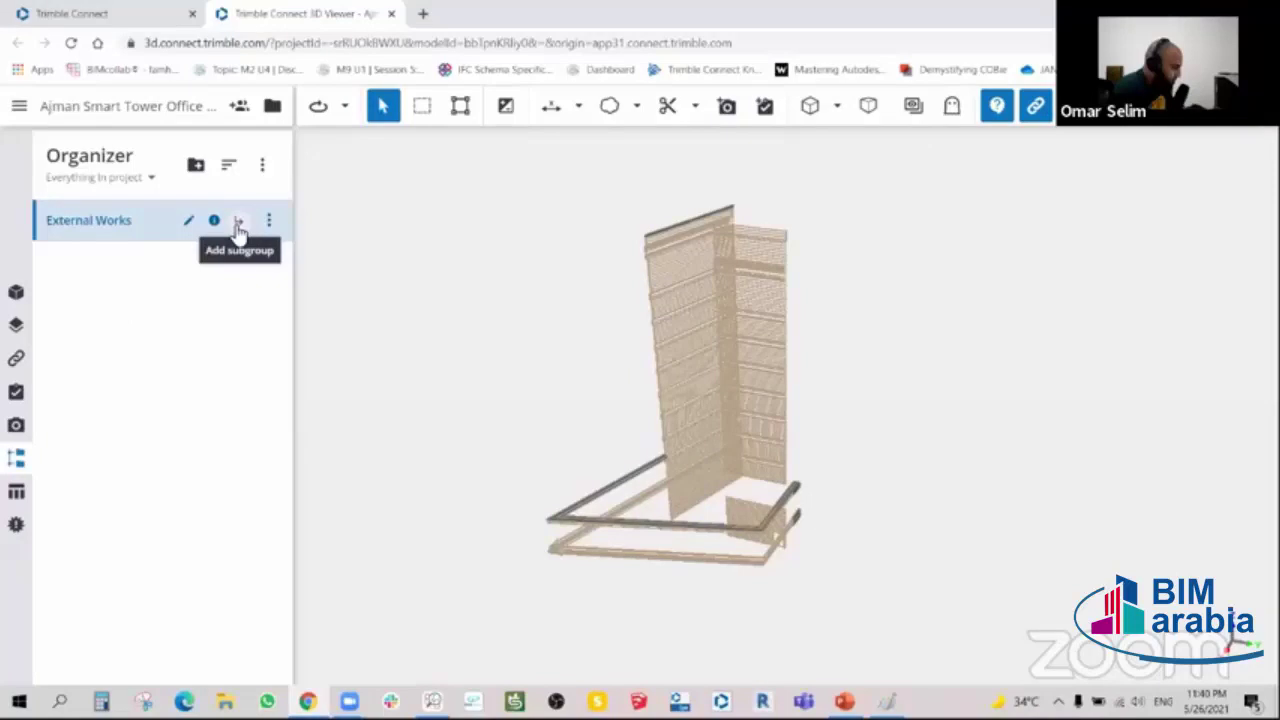
- Add a subgroup under External Works named Stone Cladding
left_click(238, 230)
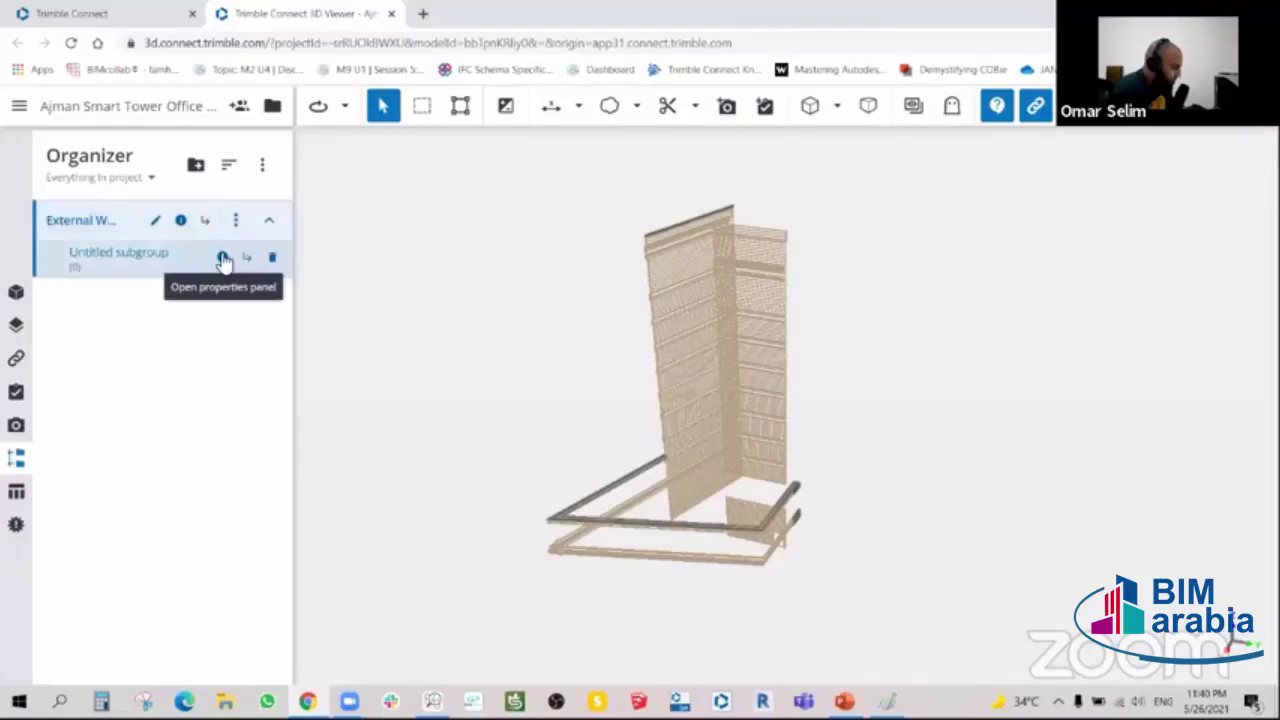
left_click(158, 262)
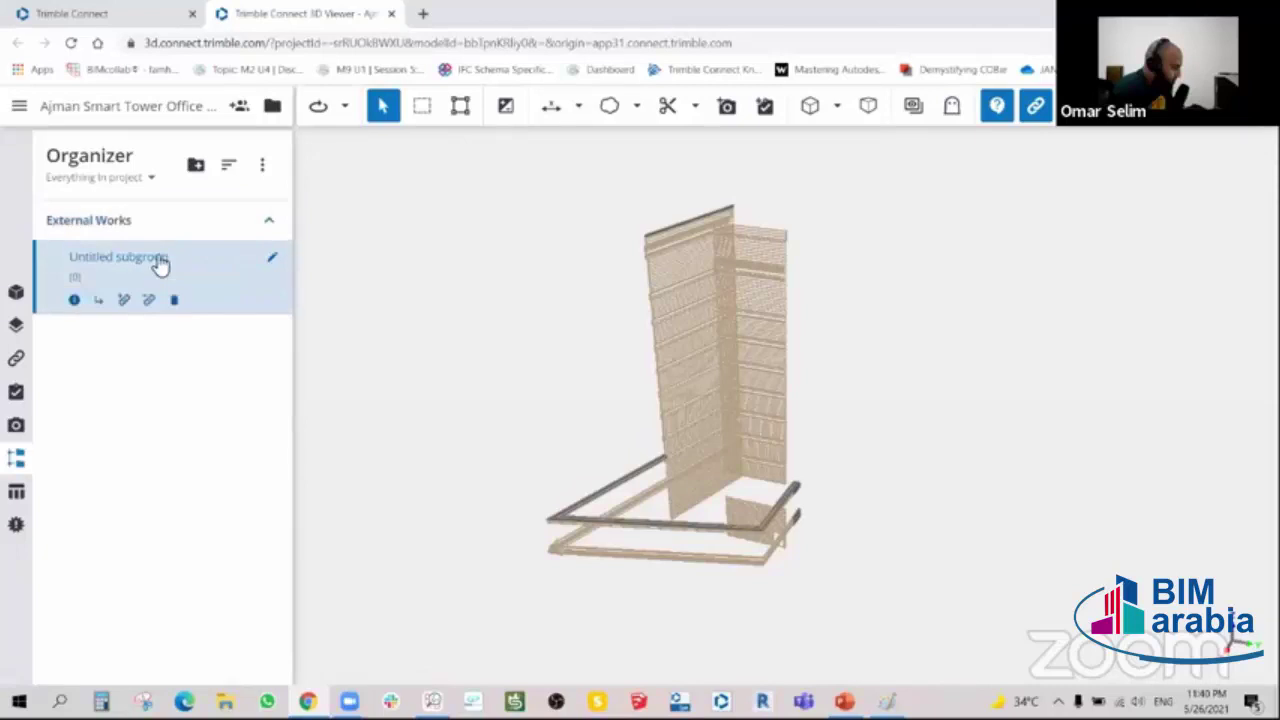
left_click(178, 265)
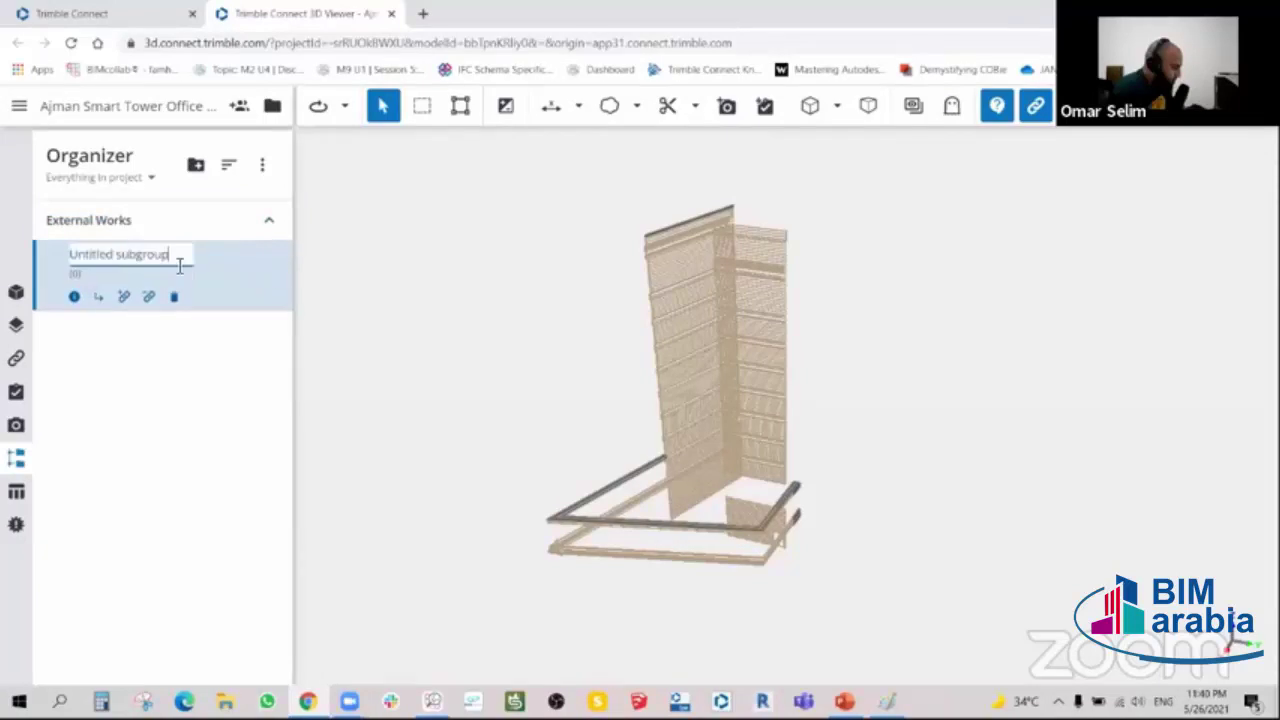
left_click_drag(180, 265, 68, 268)
key("BackSpace")
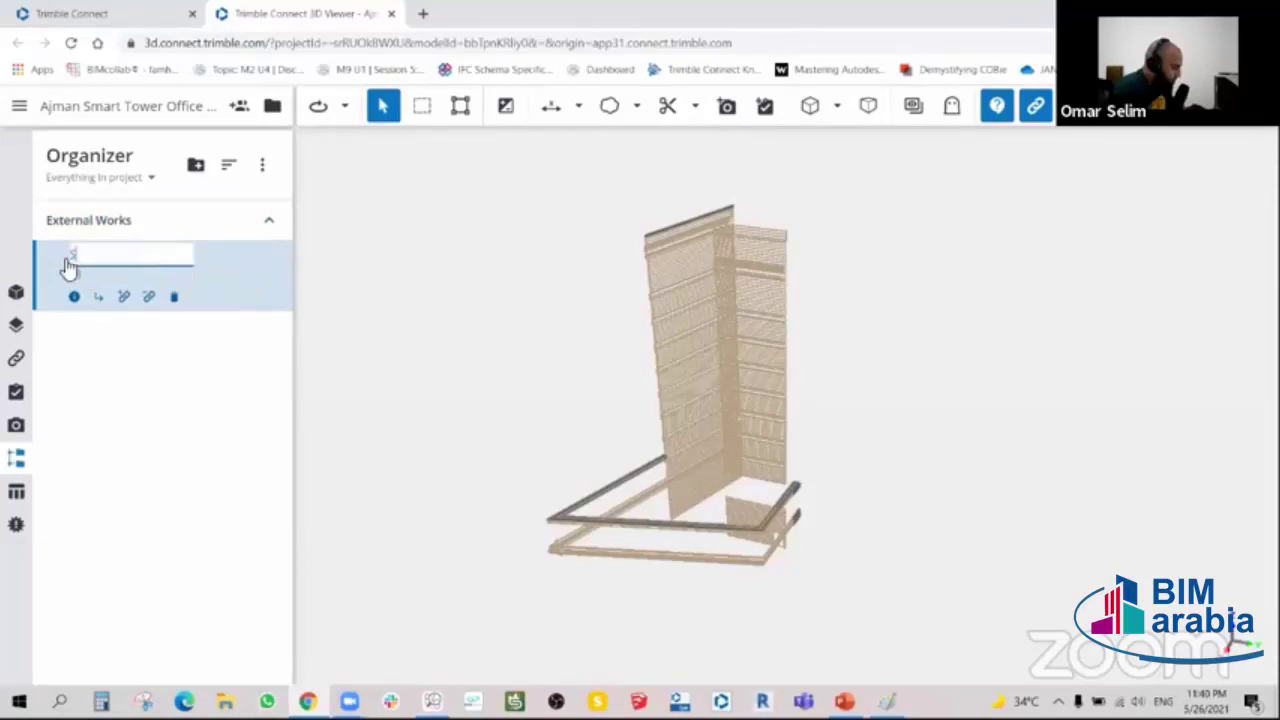
type("Sc")
left_click(122, 397)
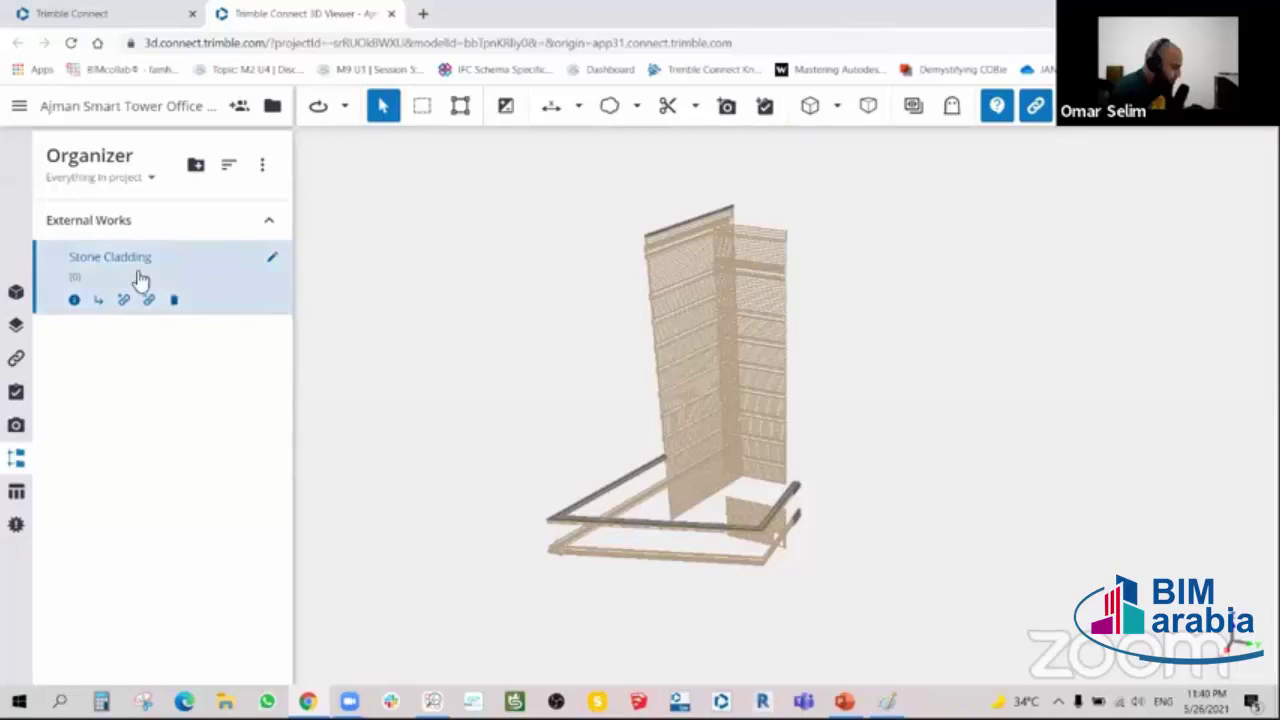
scroll(615, 290, "down", 1)
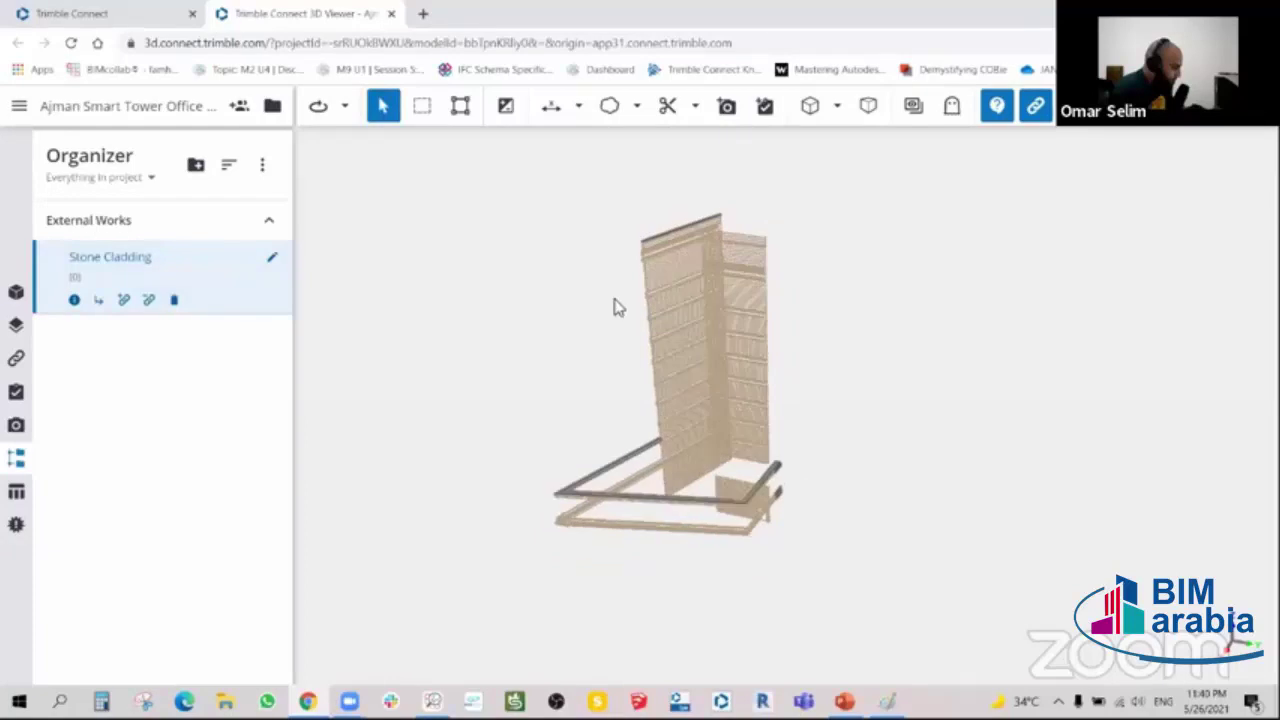
- Box-select the 4078 cladding objects, link them to Stone Cladding, and clear the selection
left_click(422, 106)
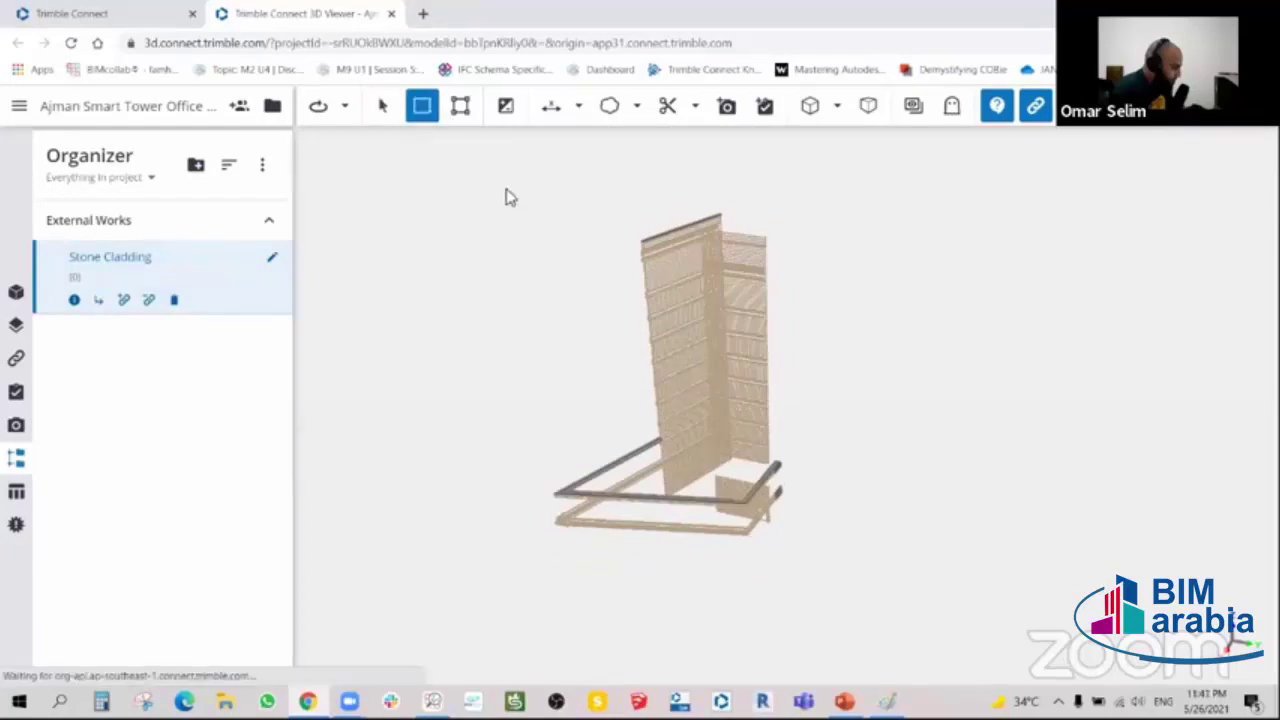
mouse_move(507, 190)
left_mouse_down()
mouse_move(840, 573)
mouse_move(890, 577)
left_mouse_up()
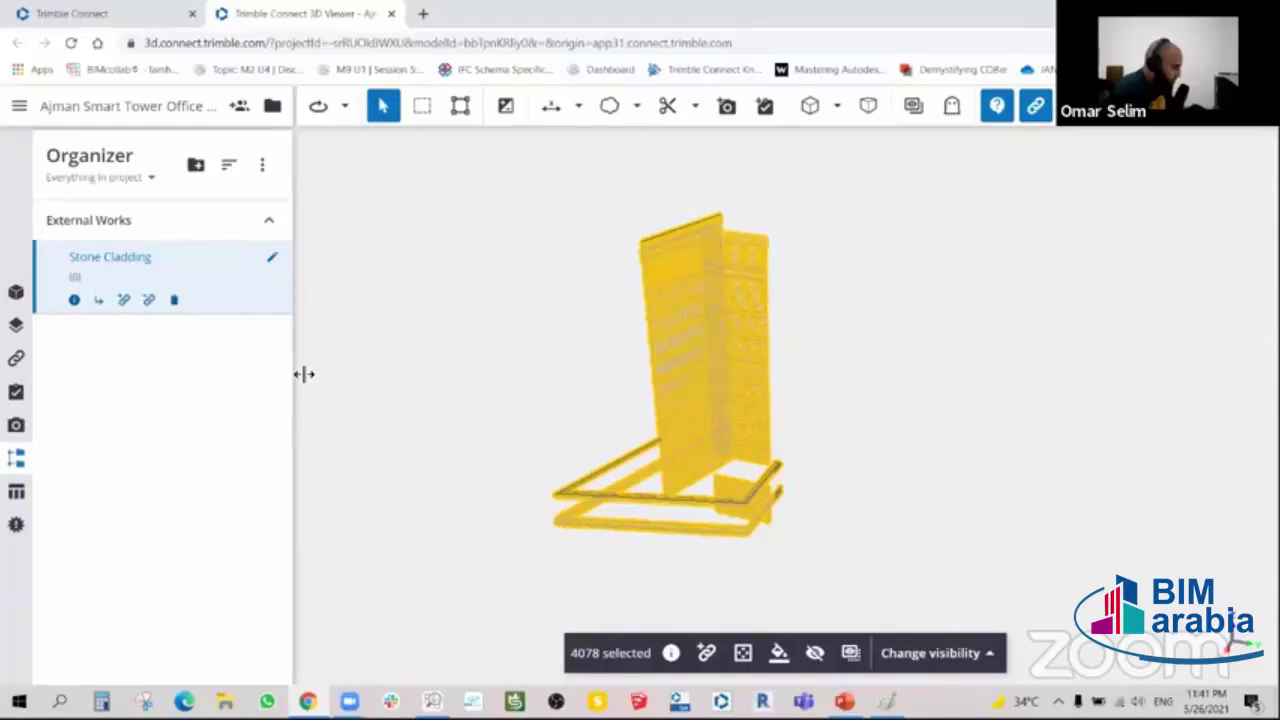
left_click(124, 300)
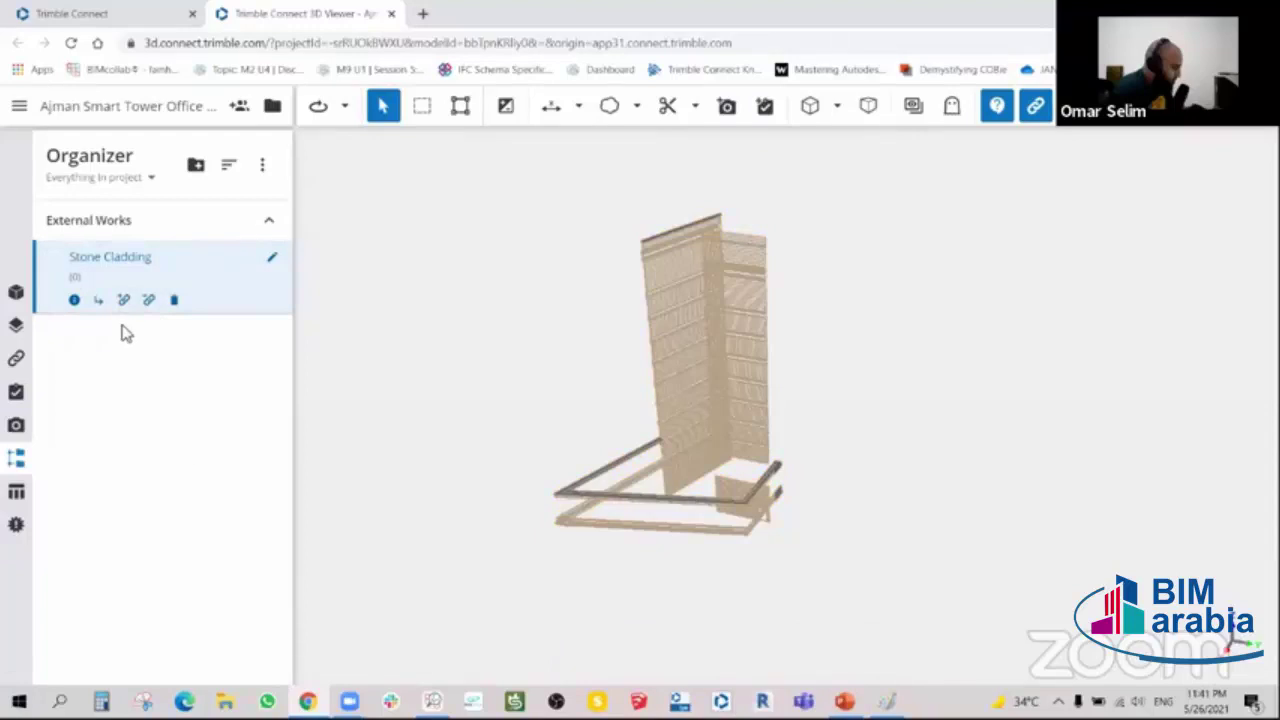
left_click(418, 108)
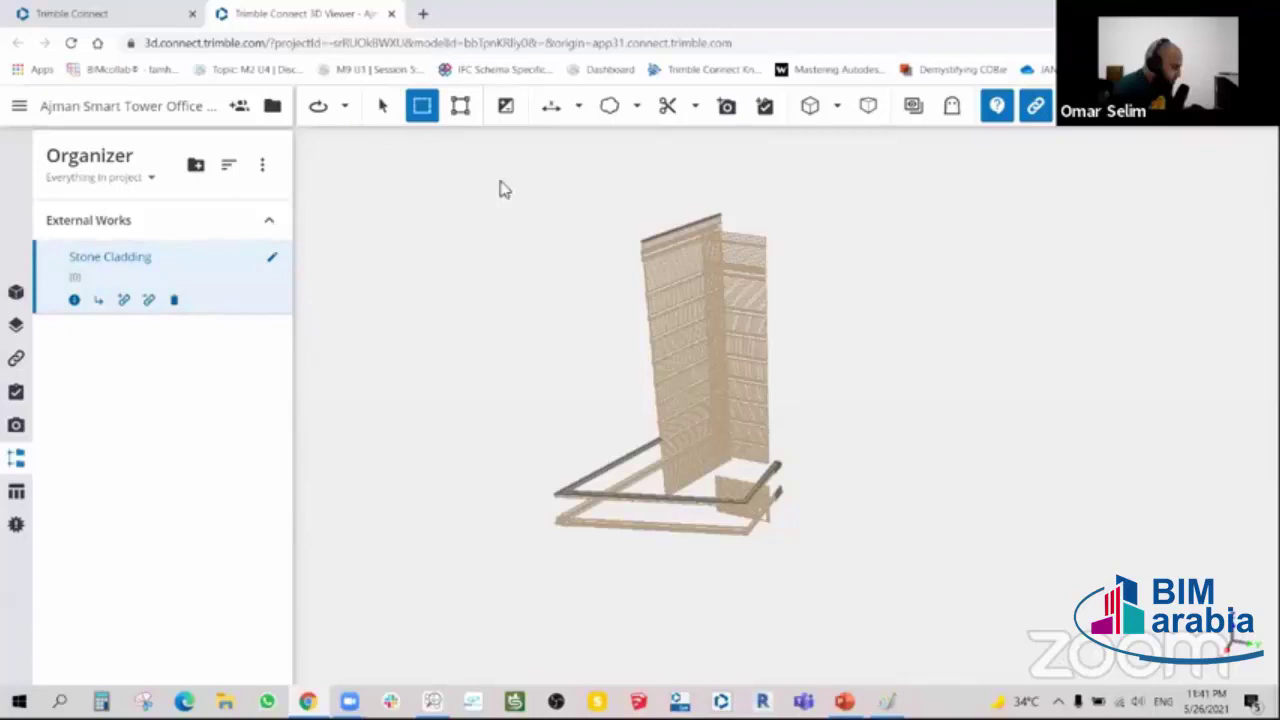
mouse_move(502, 184)
left_mouse_down()
mouse_move(906, 603)
mouse_move(911, 583)
left_mouse_up()
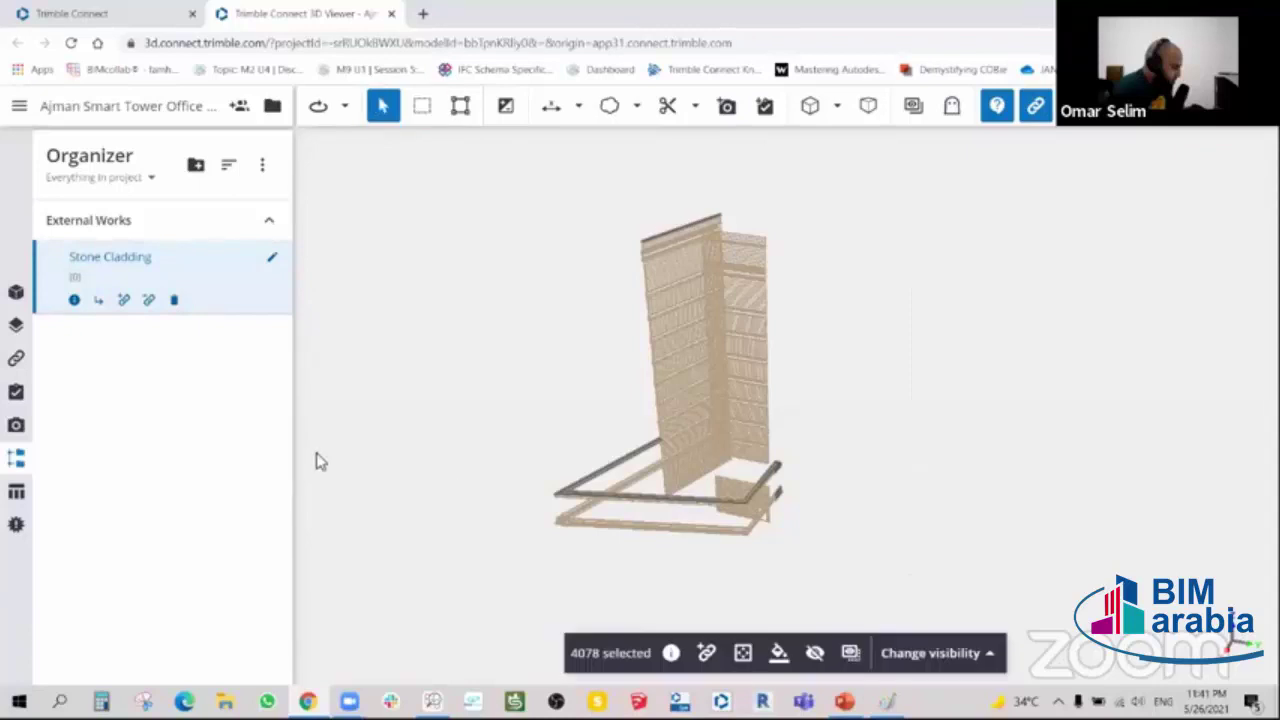
left_click(125, 304)
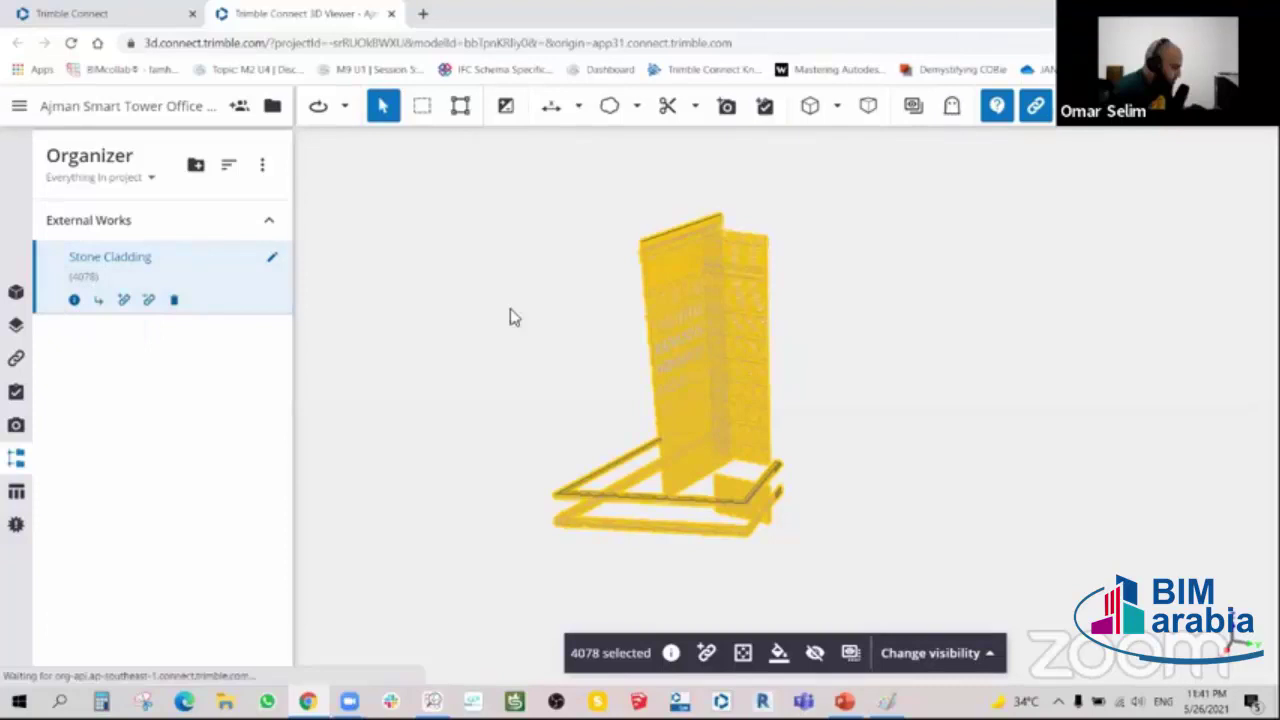
left_click(488, 343)
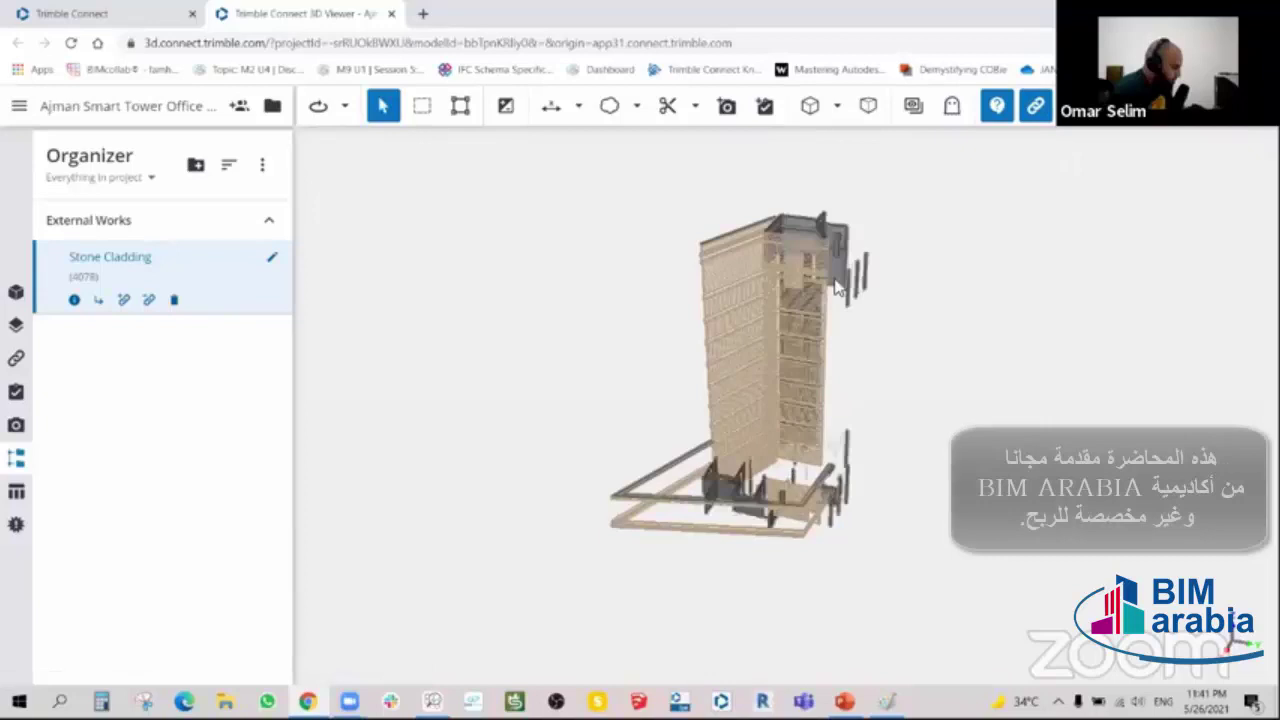
- Show Stone Cladding's details: 4078 linked items and no properties yet
mouse_move(834, 278)
left_mouse_down()
mouse_move(851, 366)
mouse_move(951, 389)
mouse_move(937, 374)
mouse_move(723, 374)
mouse_move(897, 409)
mouse_move(854, 363)
mouse_move(853, 381)
mouse_move(834, 377)
mouse_move(894, 383)
mouse_move(880, 360)
mouse_move(789, 374)
left_mouse_up()
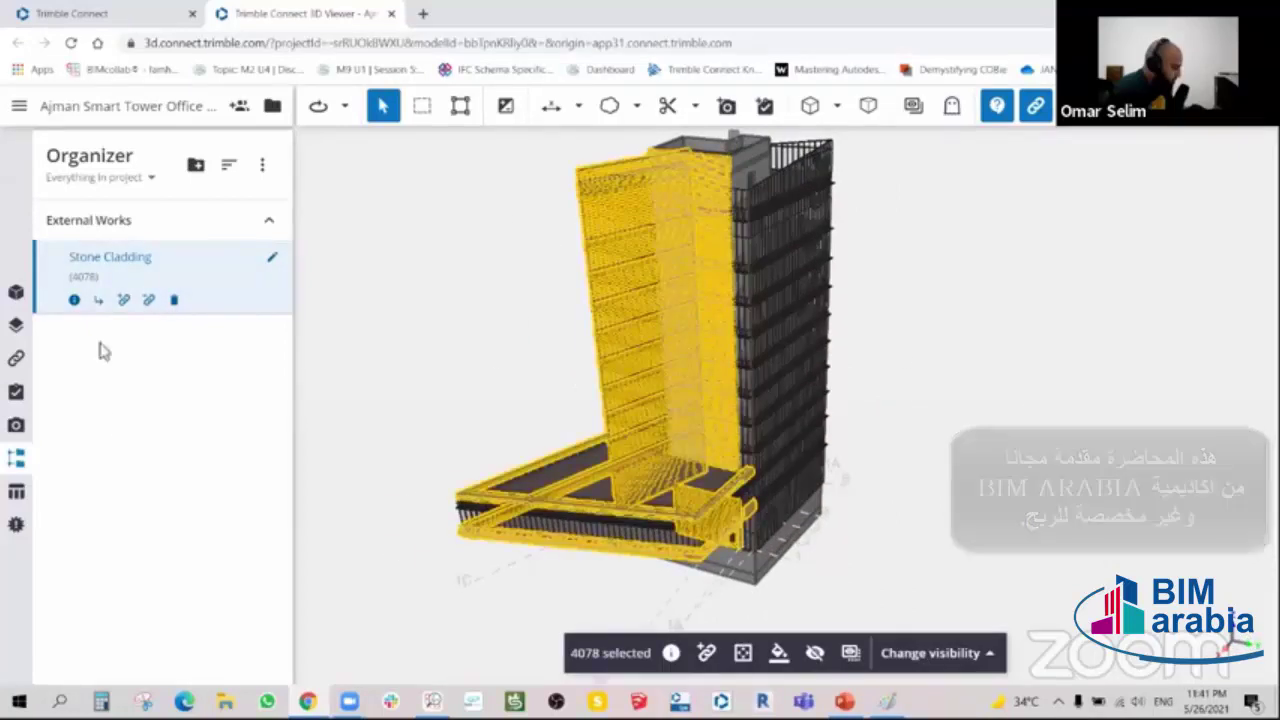
left_click(74, 300)
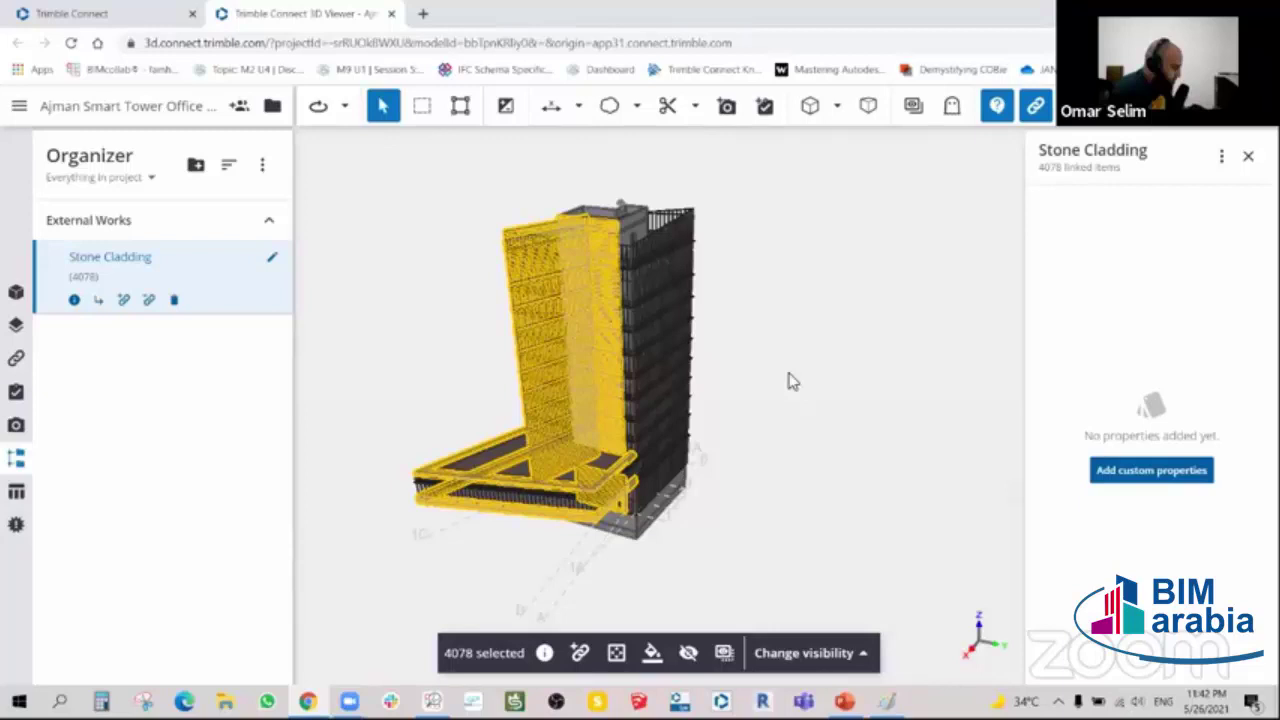
- Close the details panel and isolate the layer of a selected glass facade element
left_click(1157, 471)
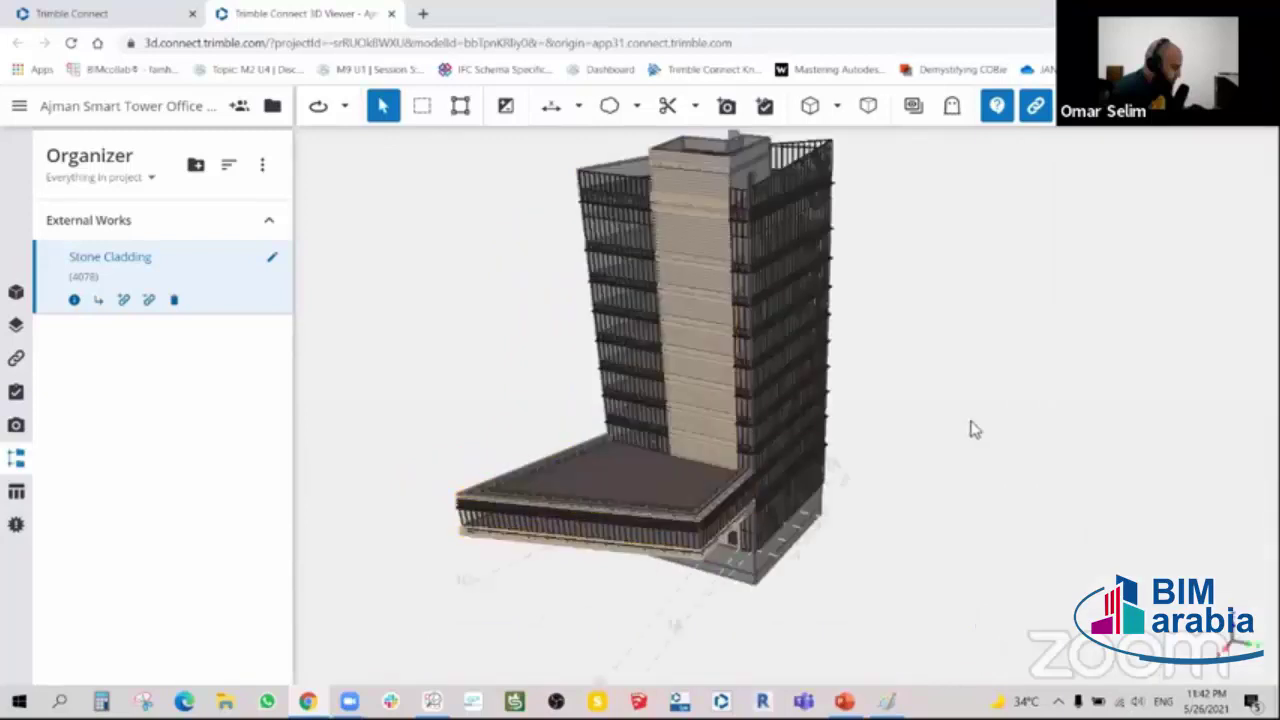
left_click_drag(975, 430, 903, 406)
mouse_move(1126, 383)
left_mouse_down()
mouse_move(894, 380)
mouse_move(672, 441)
mouse_move(651, 236)
left_mouse_up()
scroll(686, 209, "up", 3)
scroll(700, 200, "up", 3)
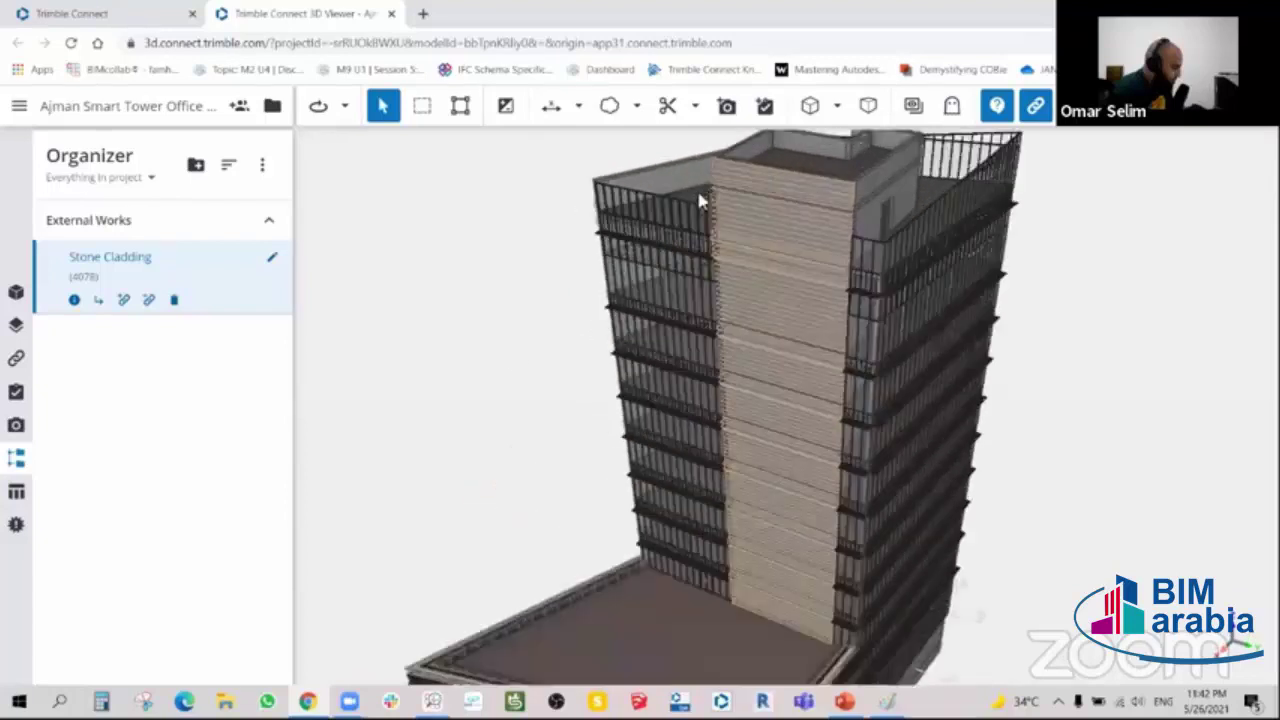
scroll(700, 201, "up", 2)
scroll(712, 190, "up", 3)
left_click(714, 186)
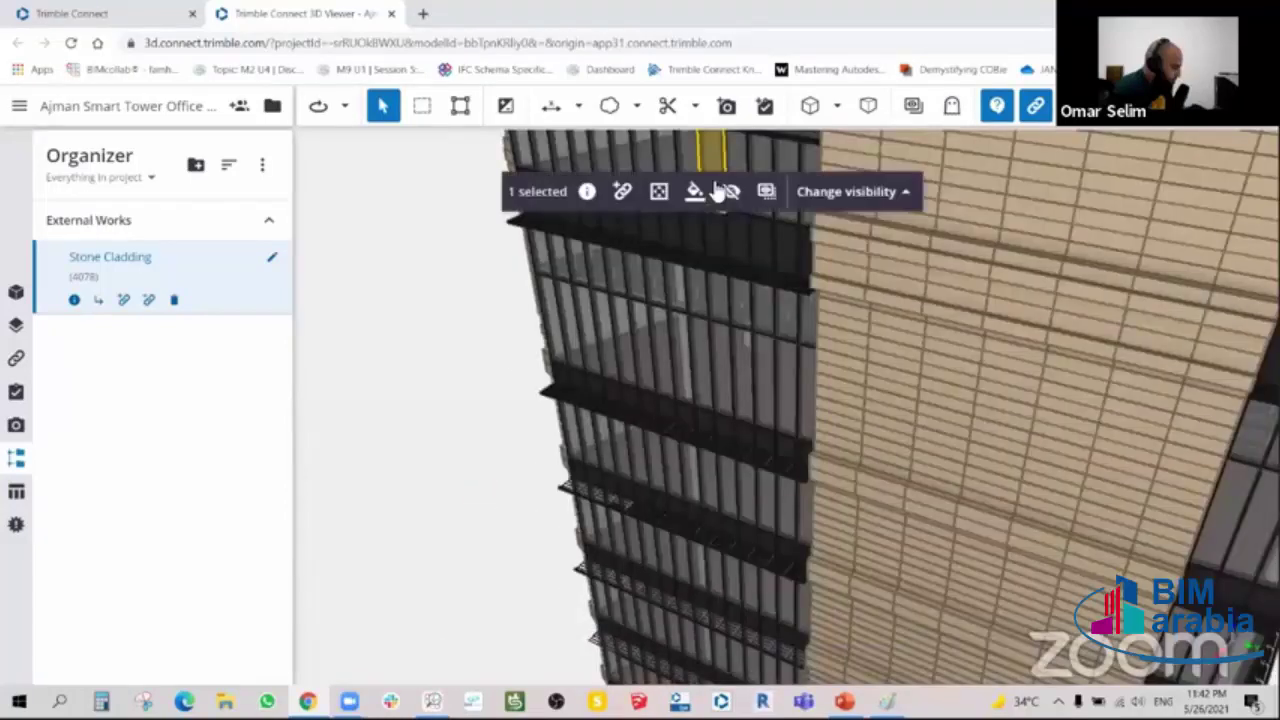
left_click(802, 196)
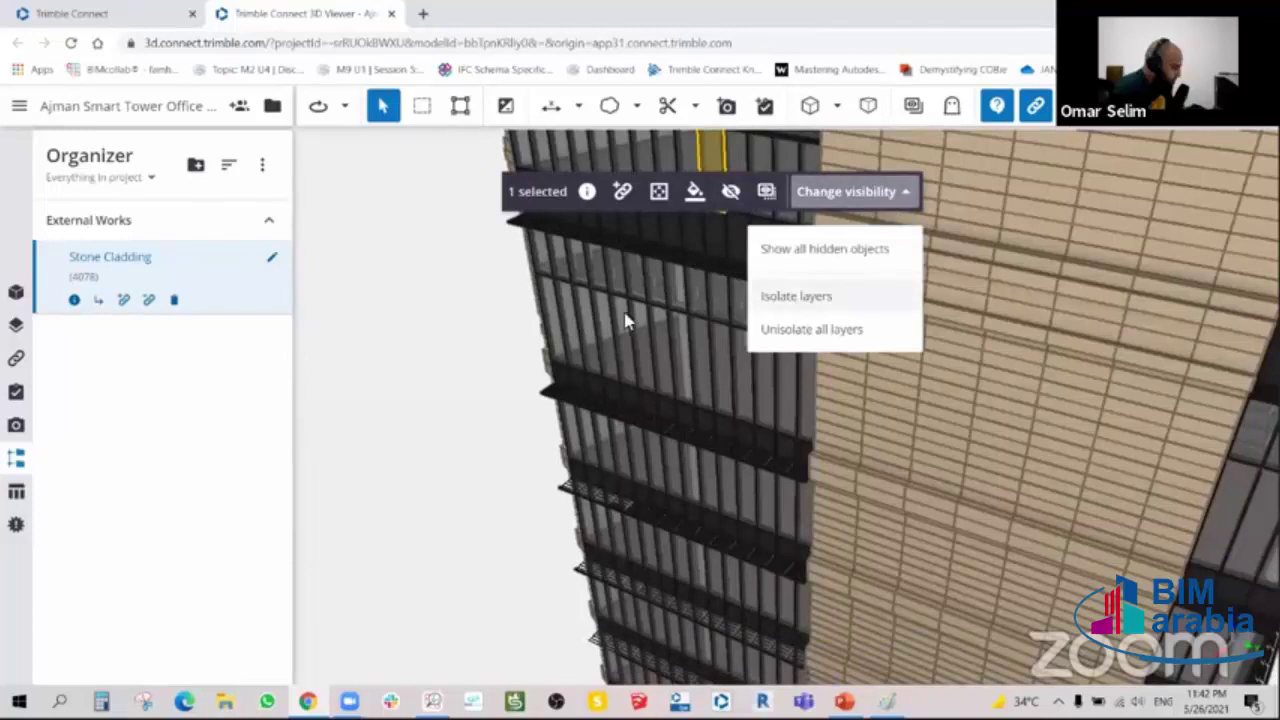
left_click(796, 296)
- Box-select every object of the isolated glass facade
scroll(849, 400, "down", 3)
scroll(849, 403, "down", 5)
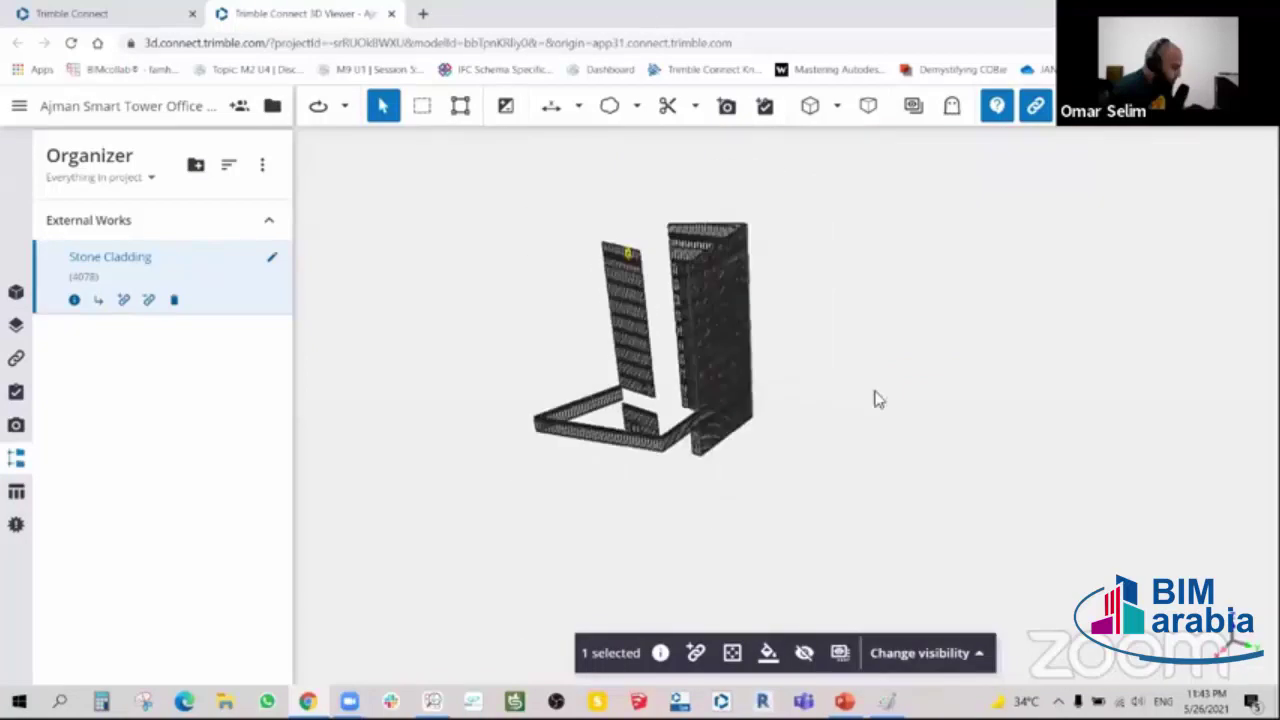
mouse_move(875, 400)
left_mouse_down()
mouse_move(857, 354)
mouse_move(886, 354)
left_mouse_up()
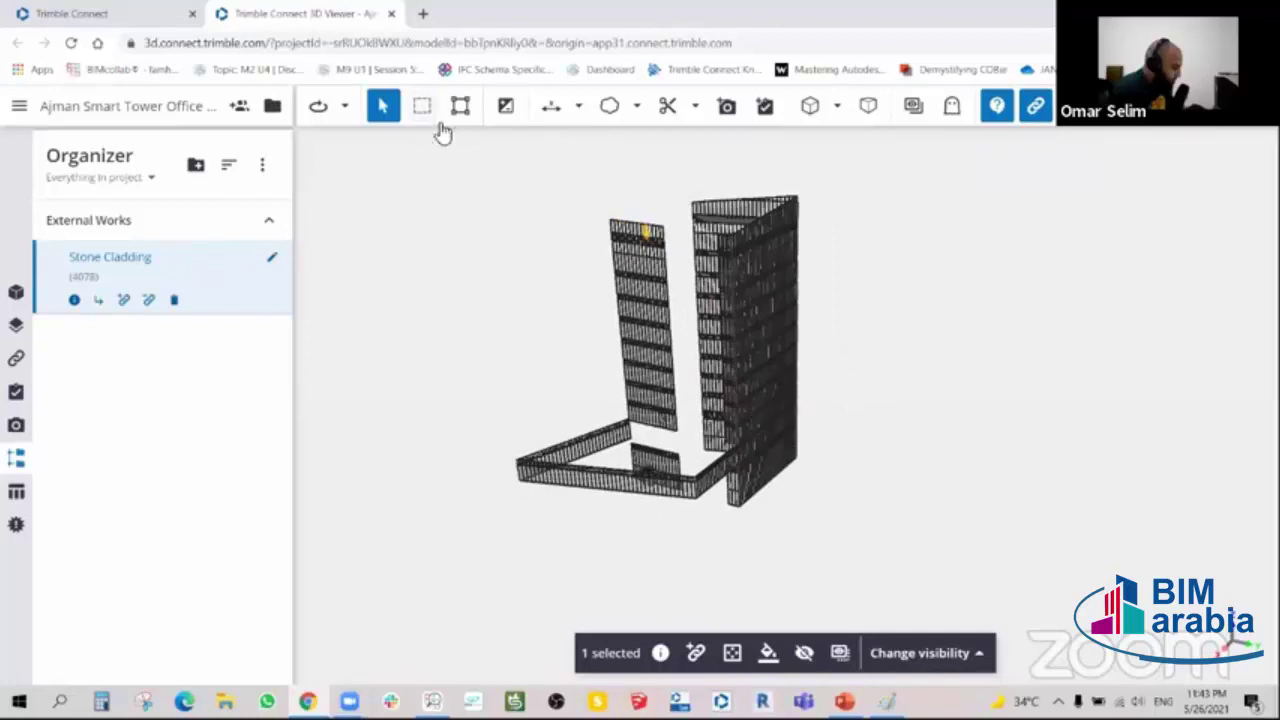
left_click(422, 106)
left_click_drag(474, 168, 928, 553)
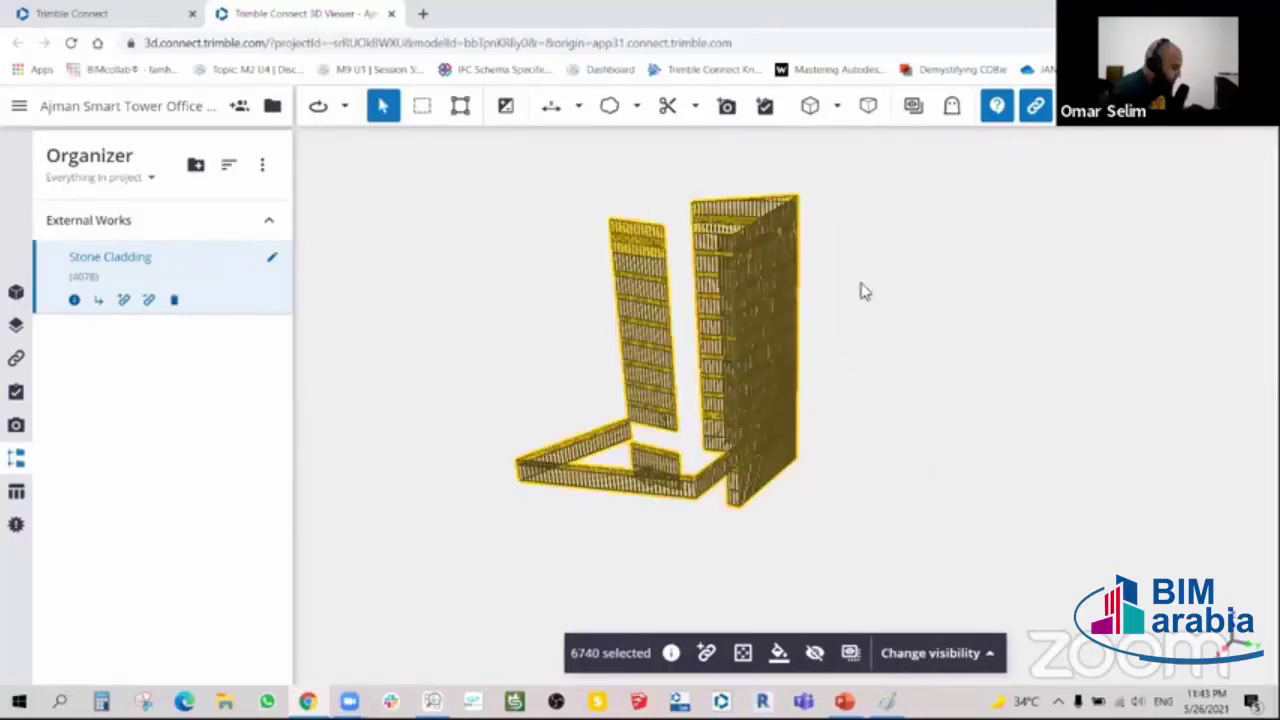
- Add a subgroup under External Works named Glass
left_click(205, 220)
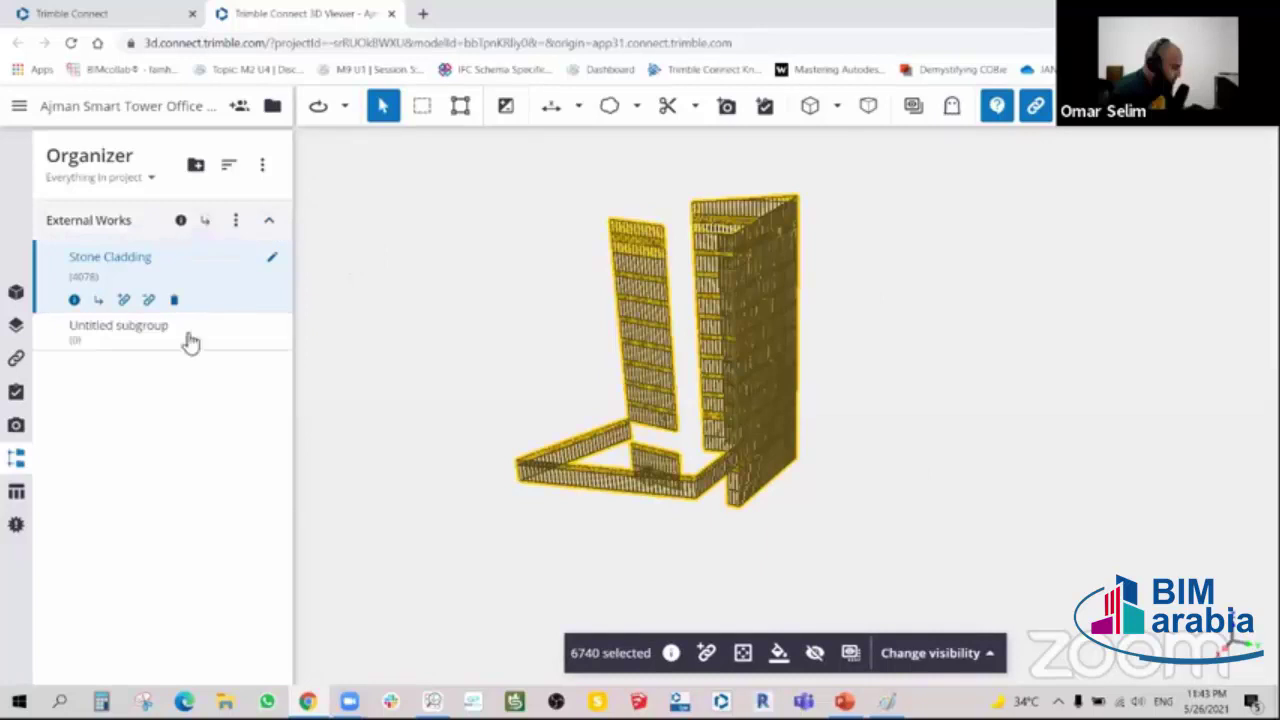
left_click(162, 334)
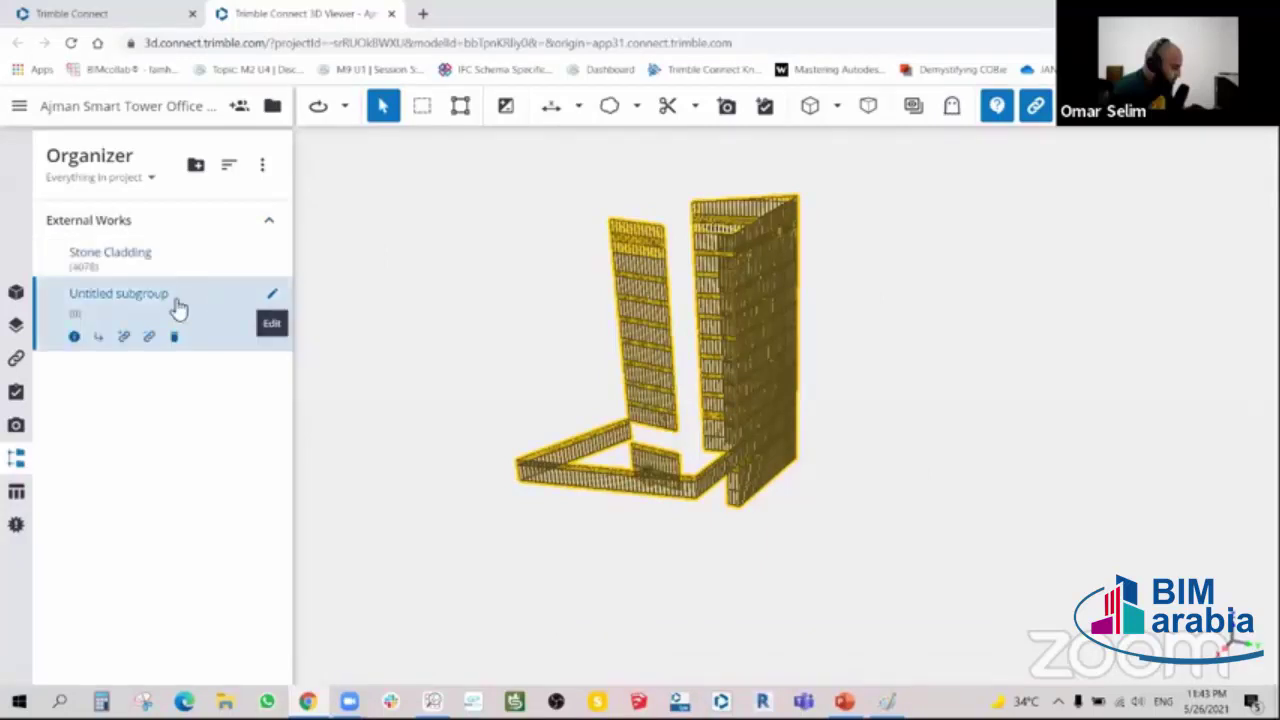
double_click(160, 296)
key("ctrl+a")
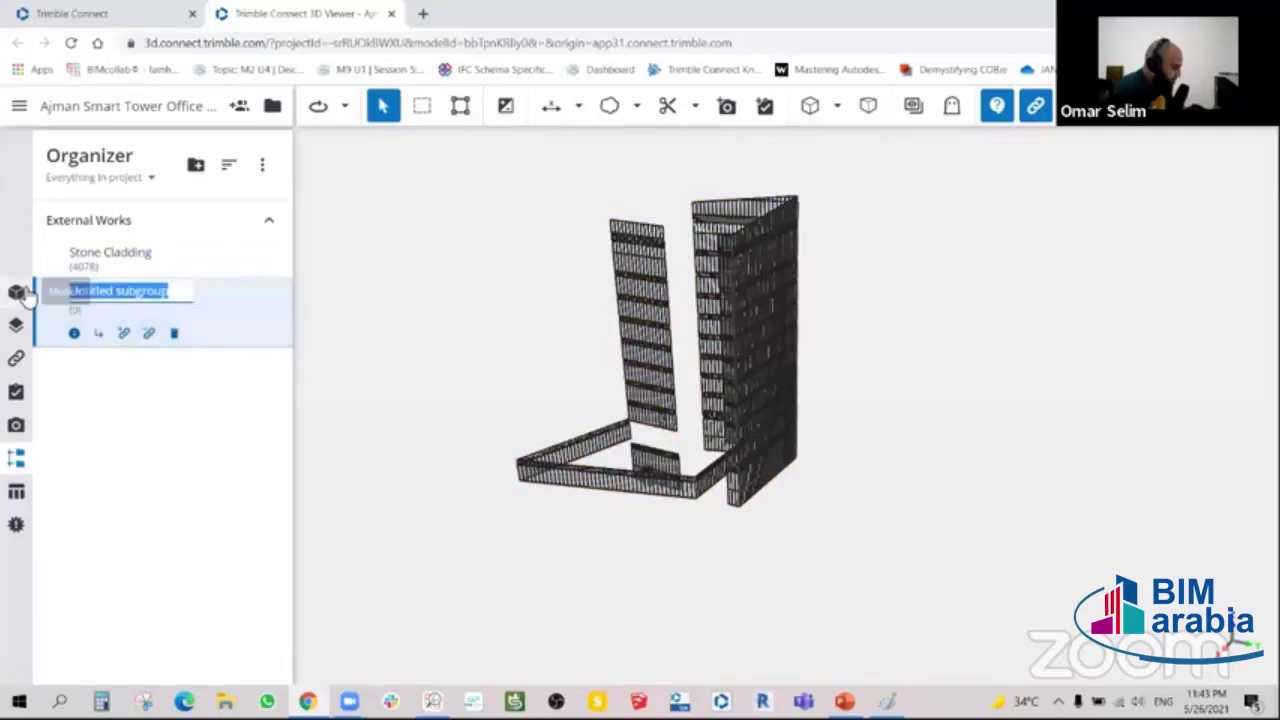
key("BackSpace")
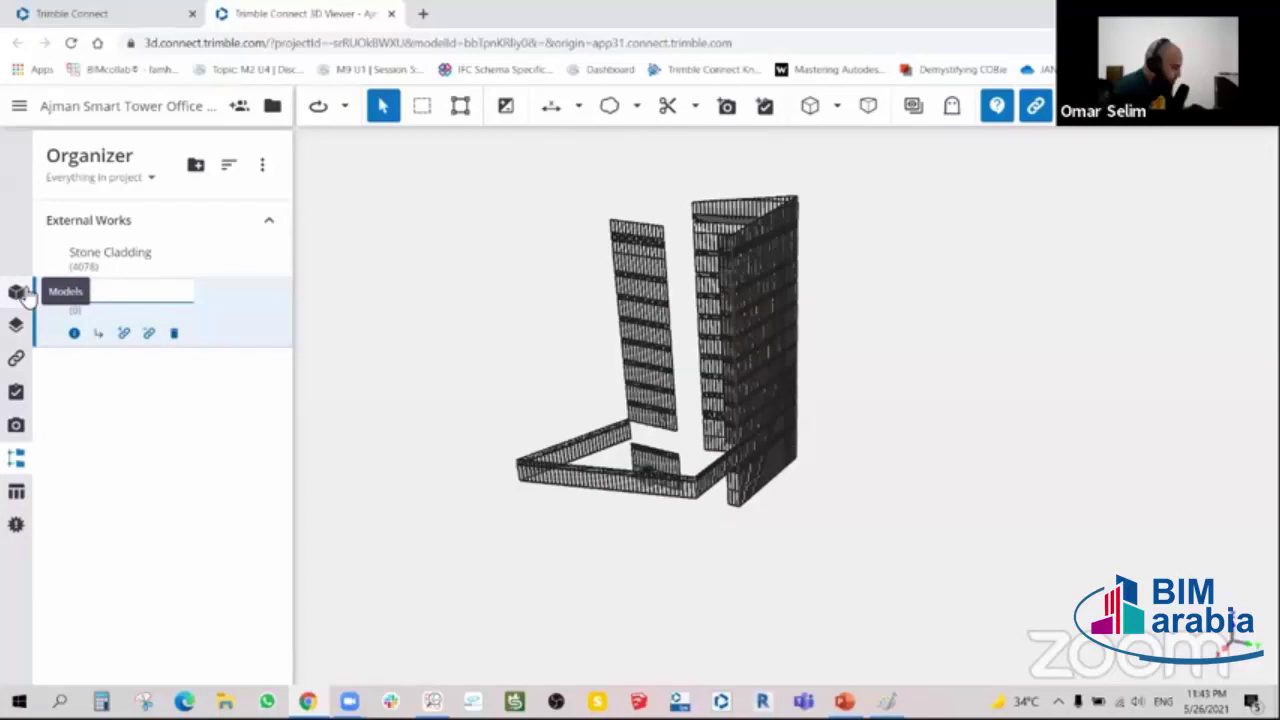
type("gLASS")
left_click_drag(104, 291, 60, 297)
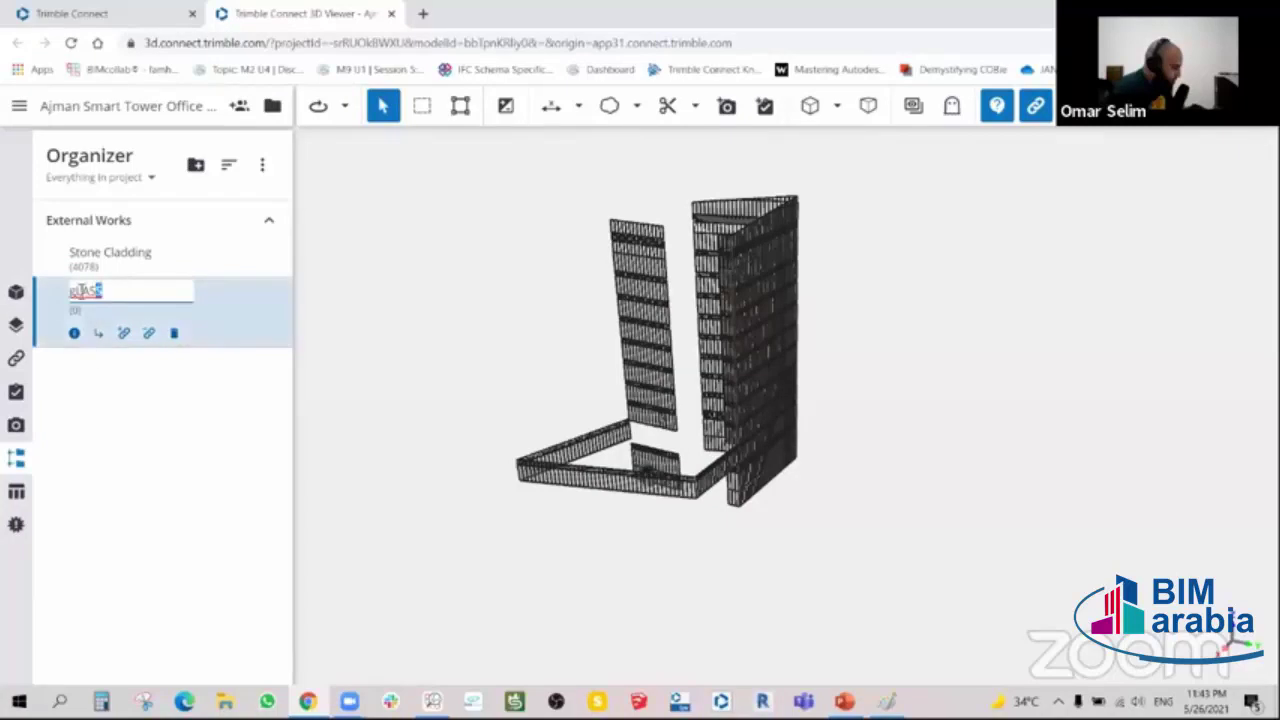
type("Gla")
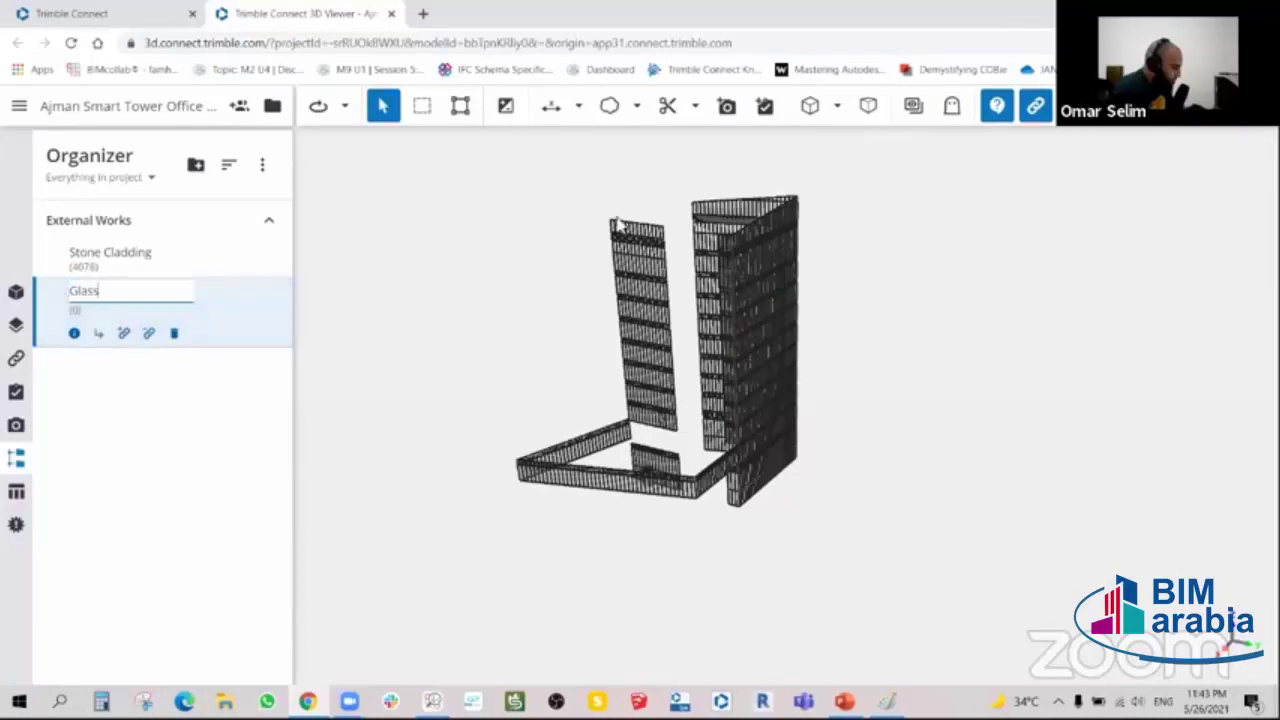
left_click(418, 114)
- Link the 6740 selected glass objects to Glass and restore the full tower view
left_click_drag(505, 157, 945, 558)
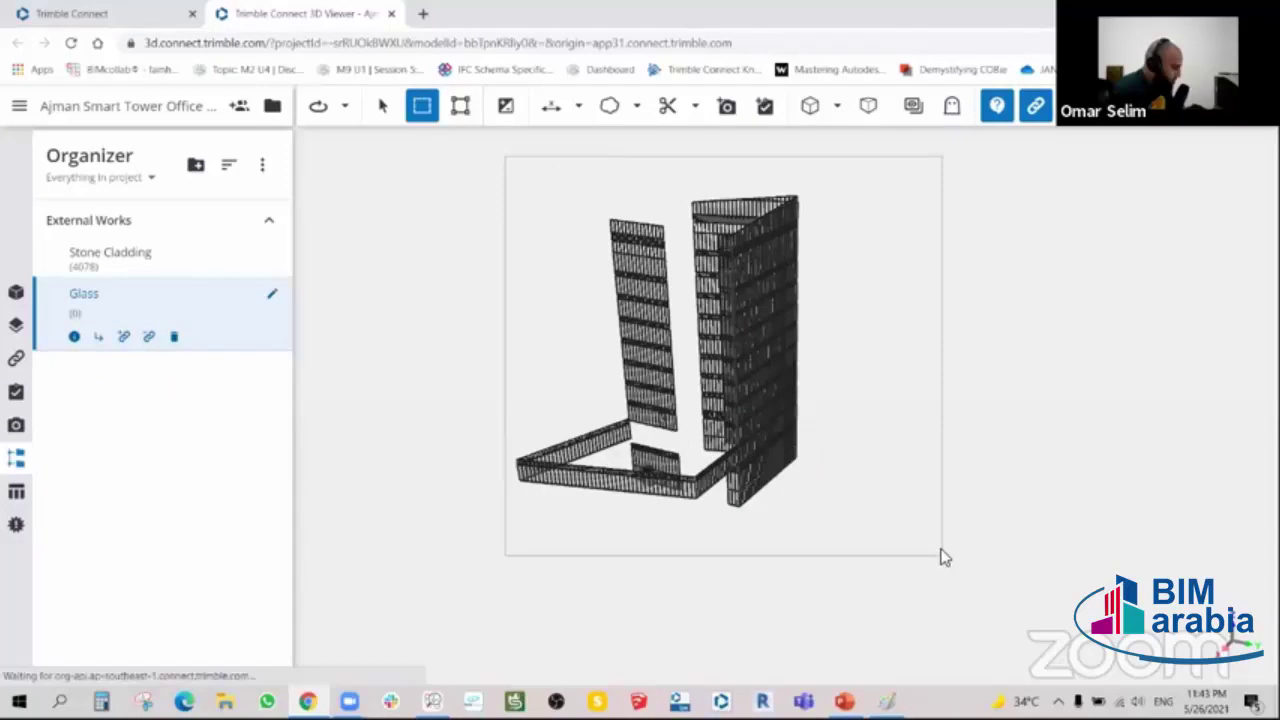
left_click_drag(945, 558, 943, 557)
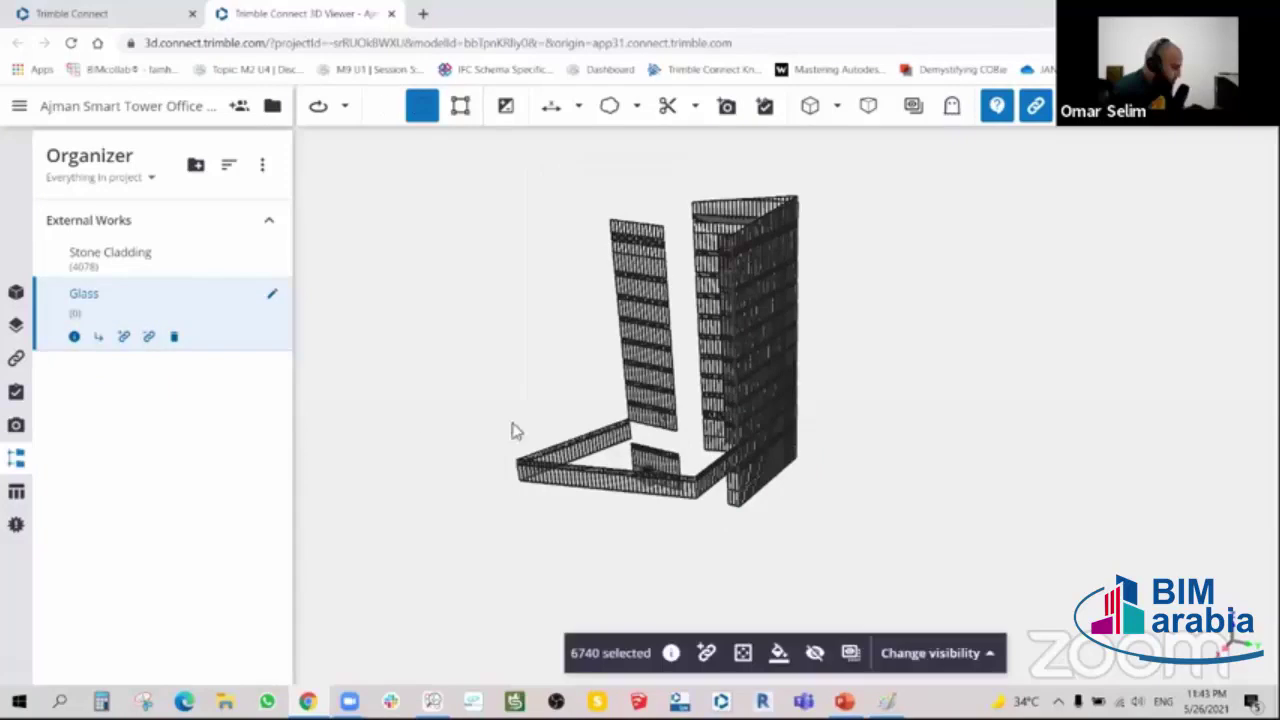
left_click(124, 338)
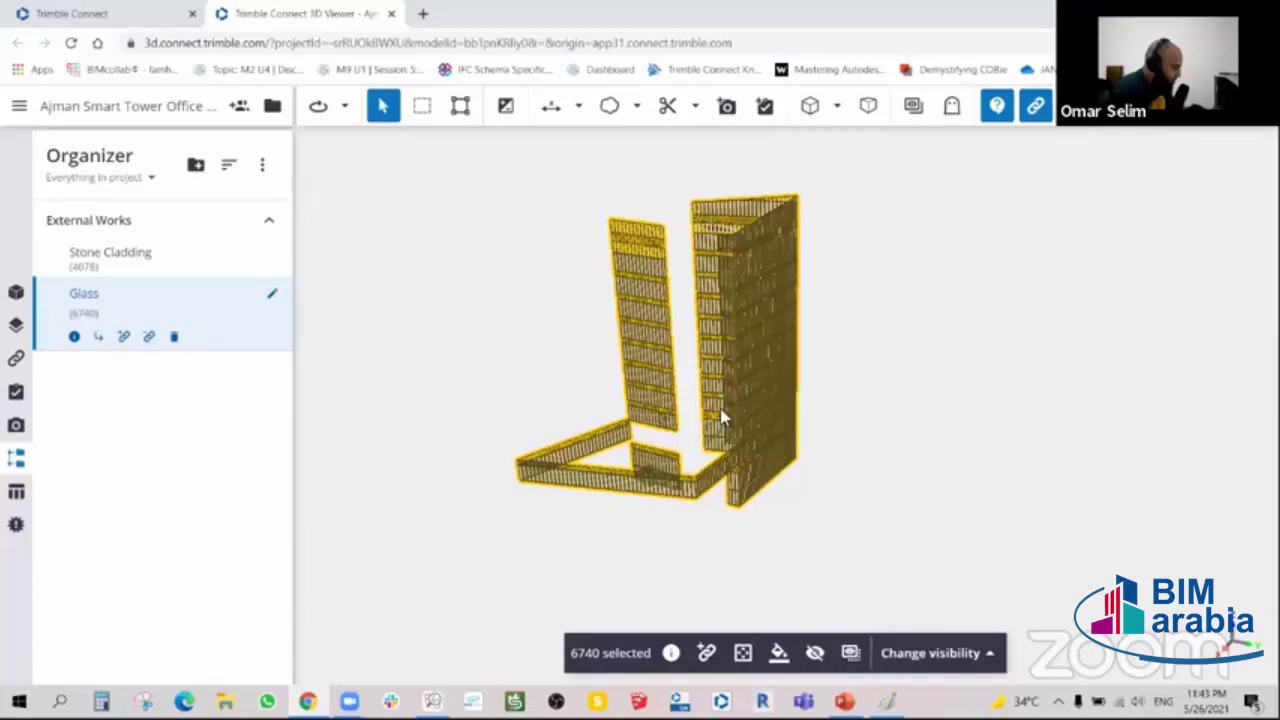
key("Escape")
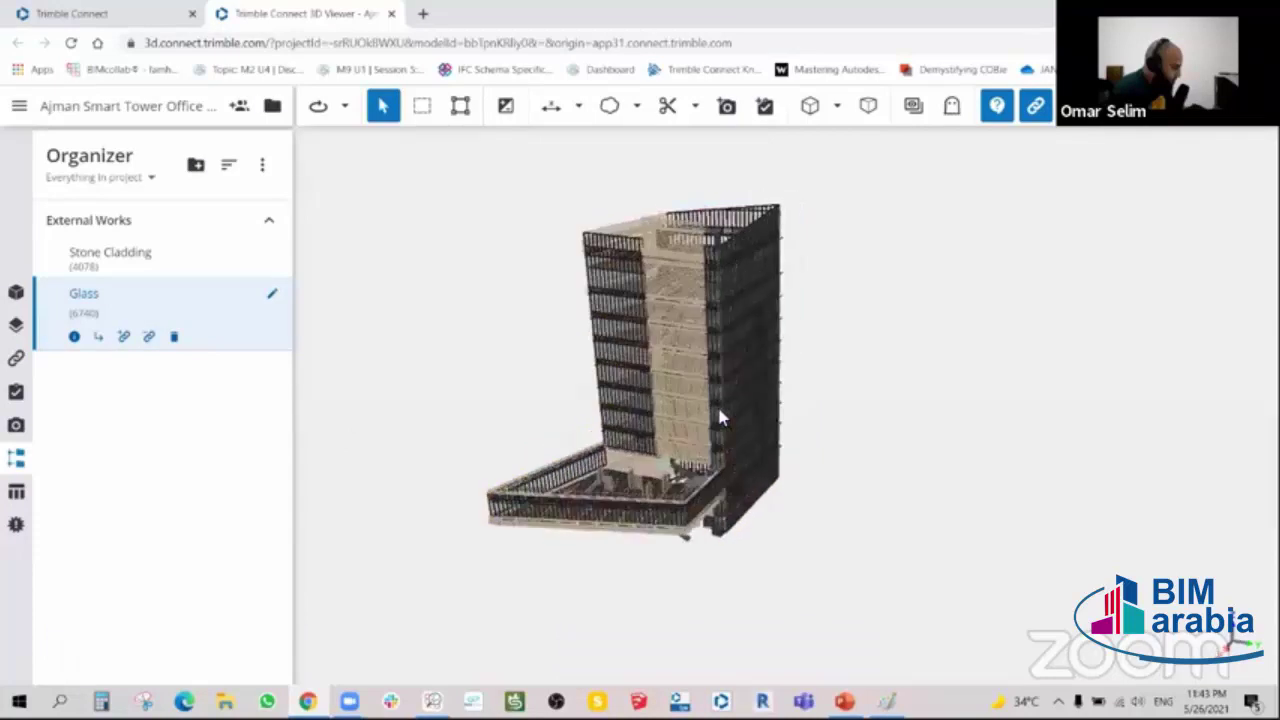
mouse_move(594, 383)
left_mouse_down()
mouse_move(615, 367)
mouse_move(491, 386)
mouse_move(523, 360)
left_mouse_up()
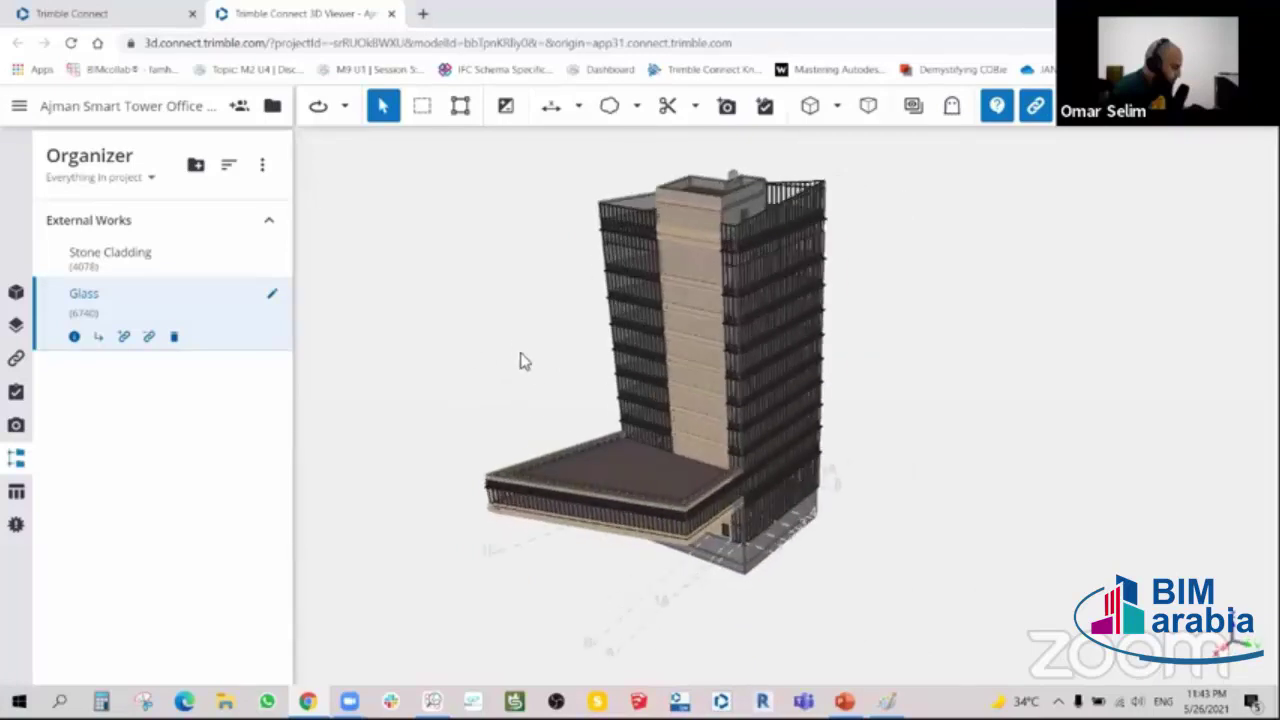
- Clear the tower selection and show the Layers list, which has no isolated layers
left_click(108, 257)
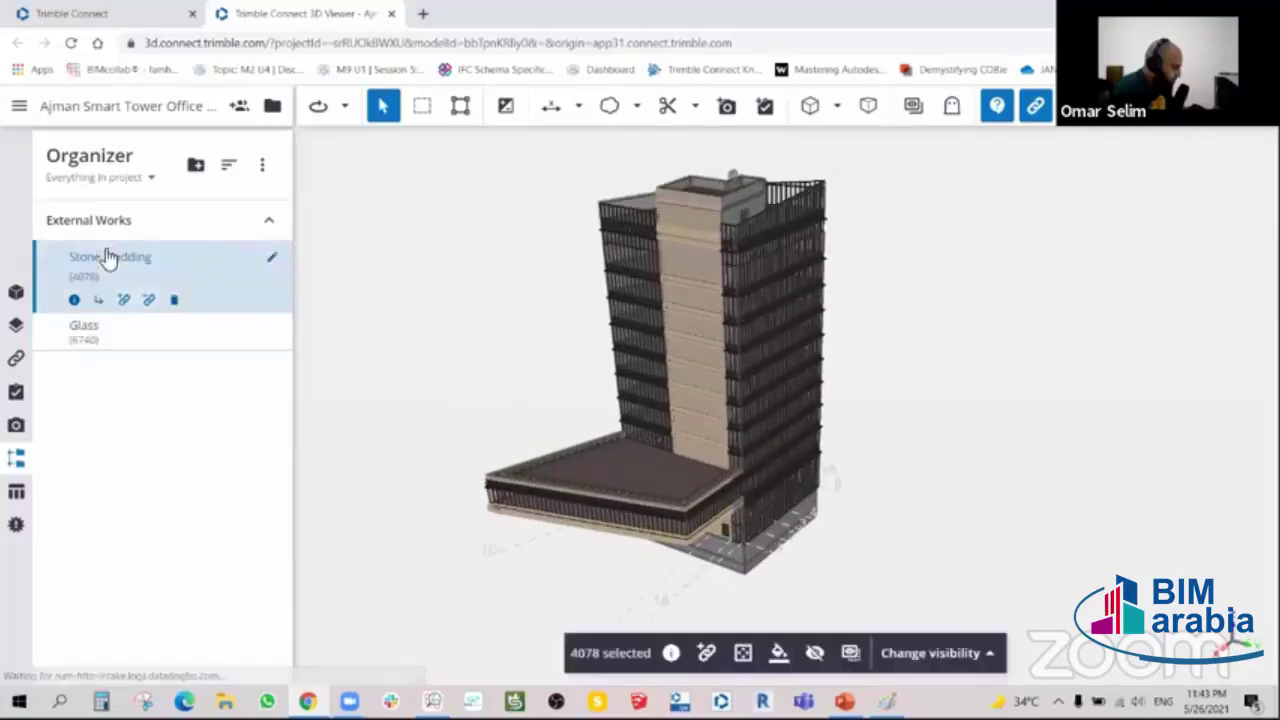
left_click(76, 330)
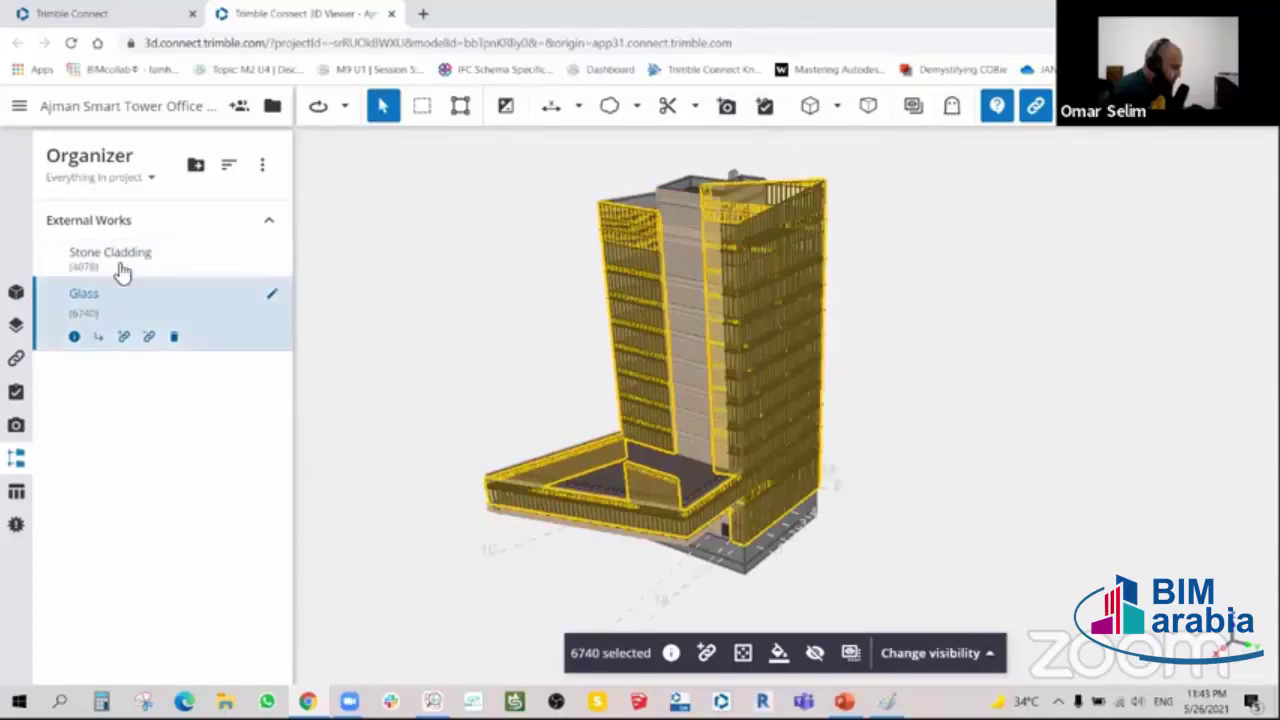
left_click(16, 326)
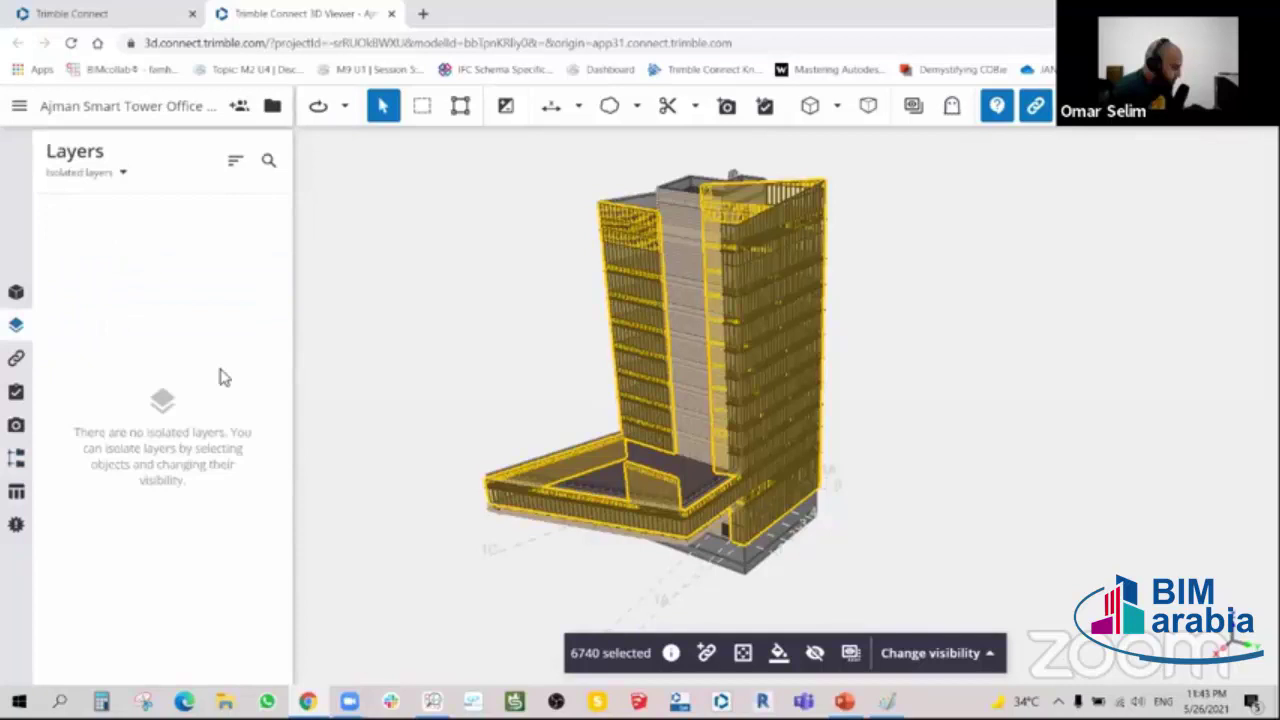
left_click(563, 359)
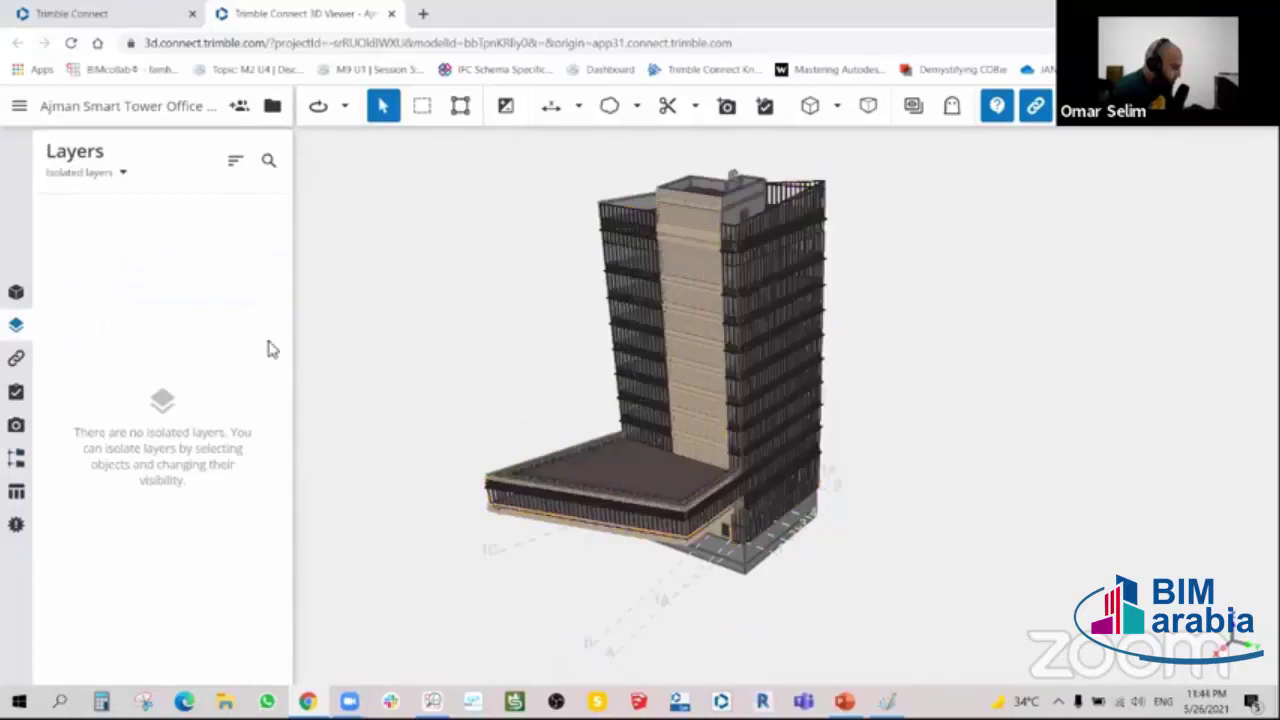
left_click(16, 294)
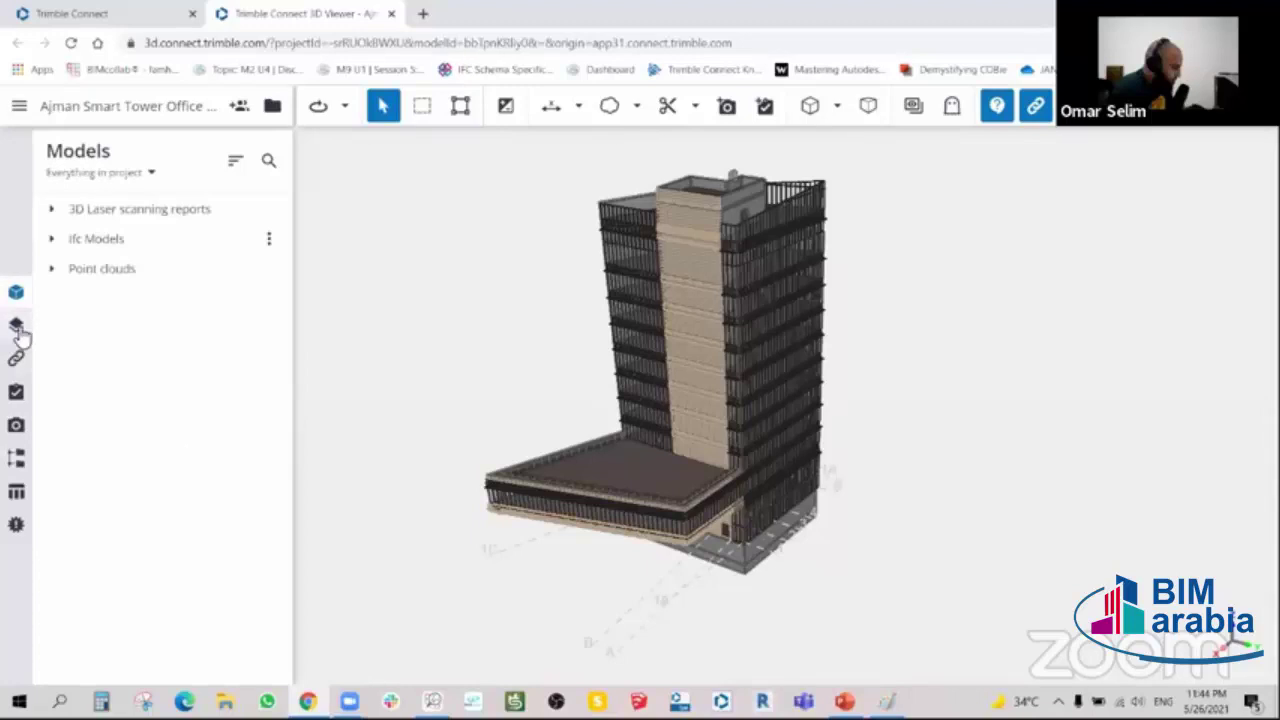
left_click(16, 328)
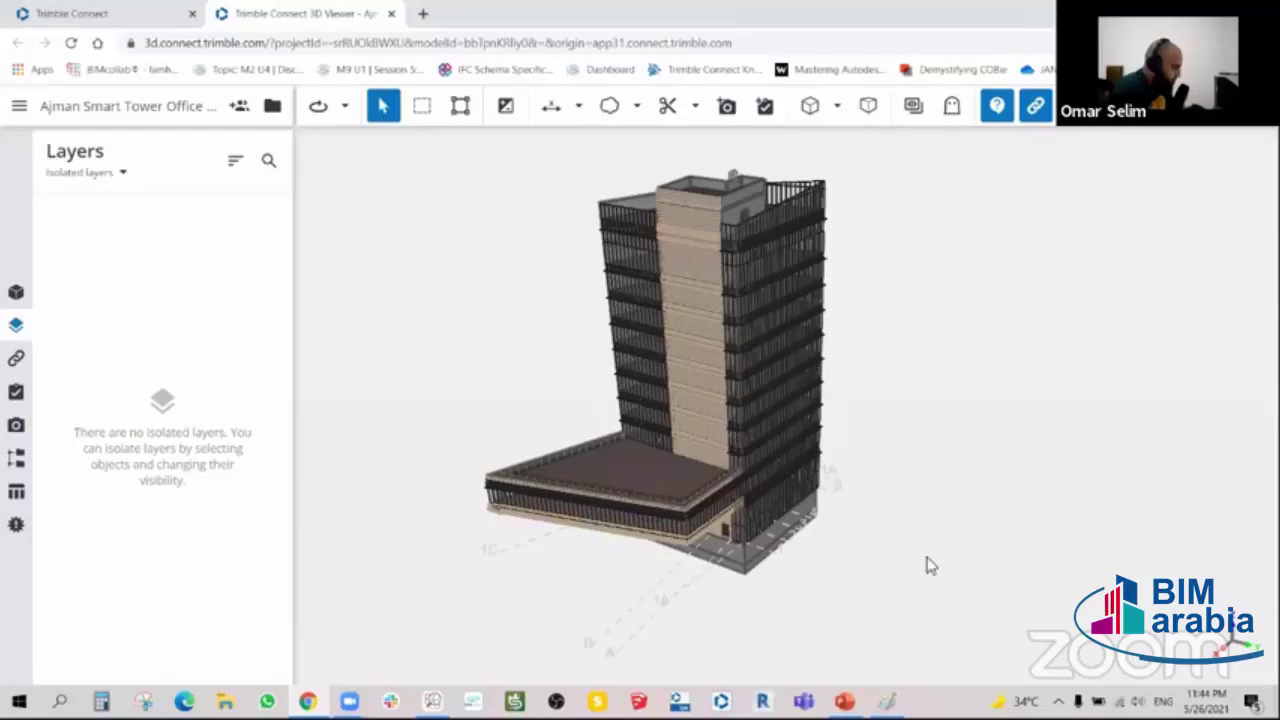
- Filter Layers to All layers and isolate the G5 - Architecture - Curtain Wall layer
left_click(121, 174)
left_click(111, 214)
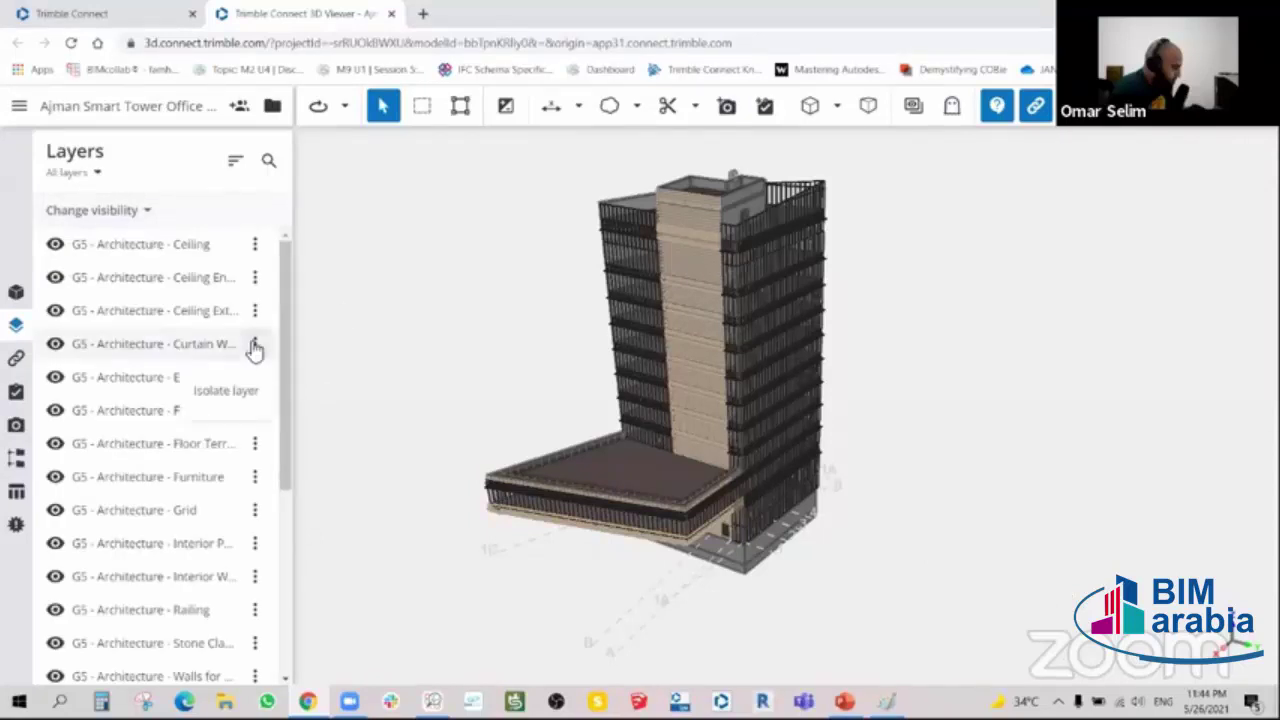
right_click(135, 347)
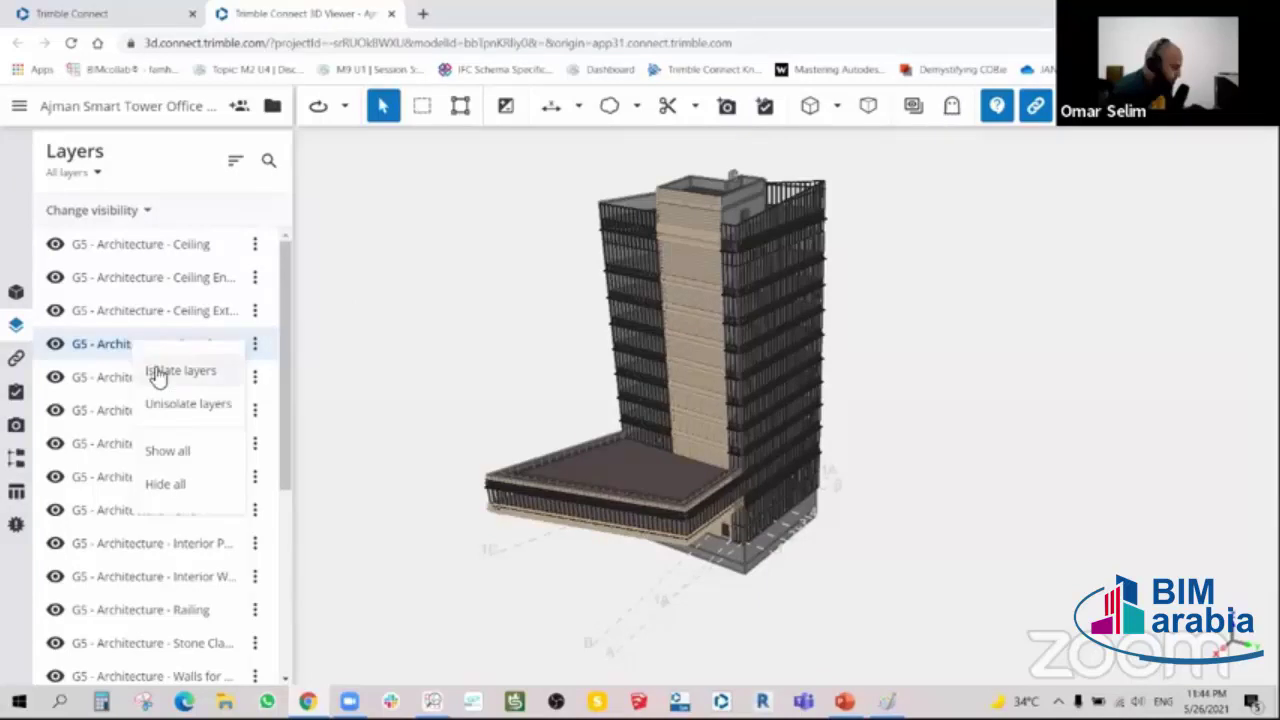
left_click(160, 371)
left_click_drag(576, 349, 534, 190)
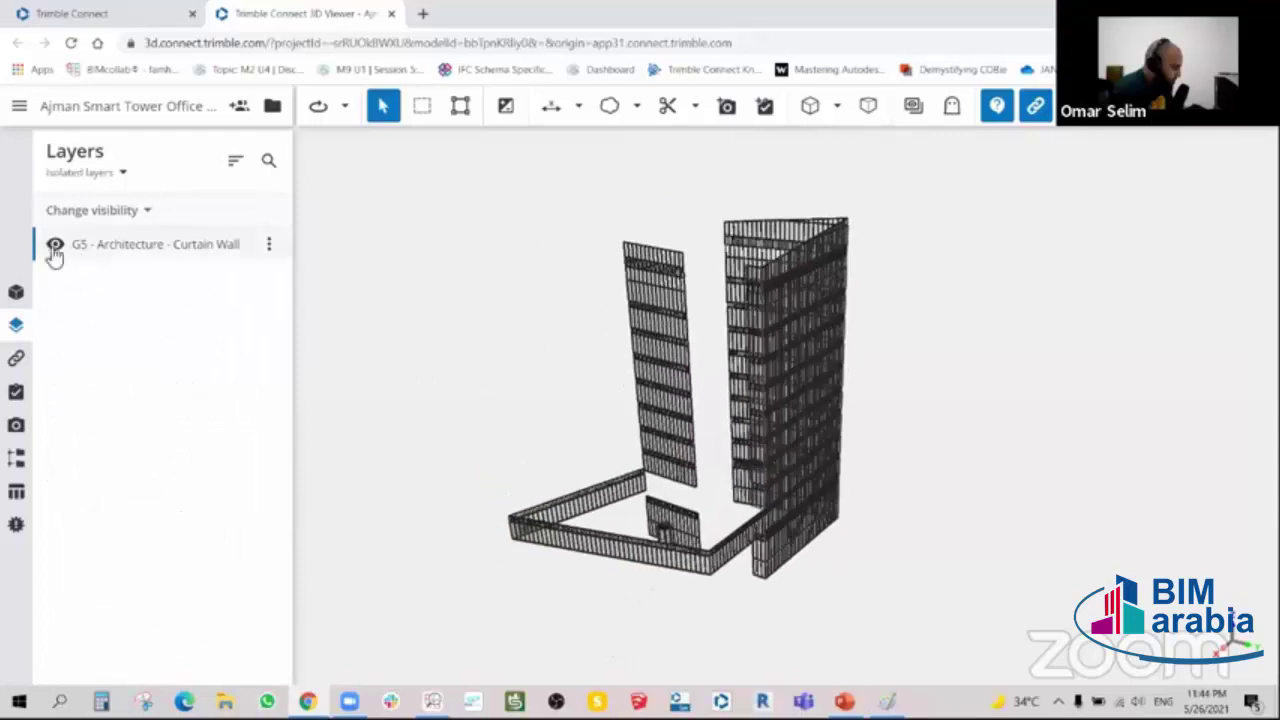
left_click(20, 458)
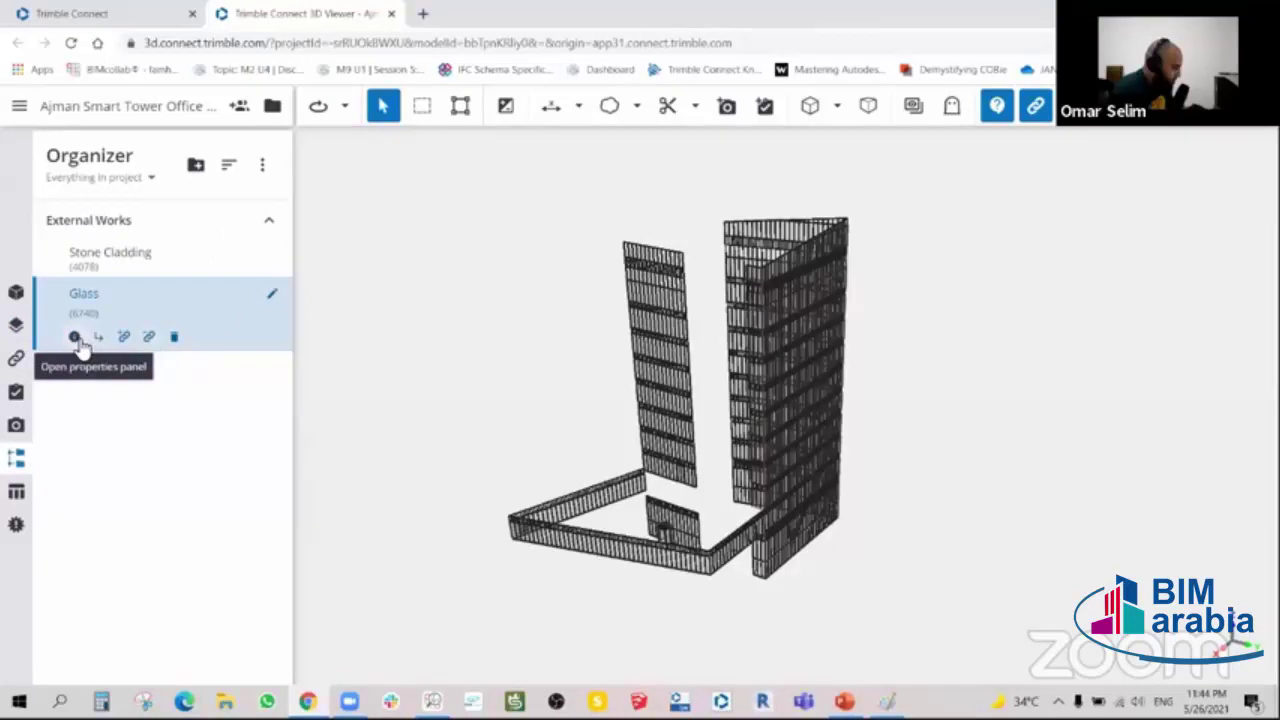
- Open the Glass group's details (6740 linked items, no properties) and orbit and zoom the model
left_click(76, 338)
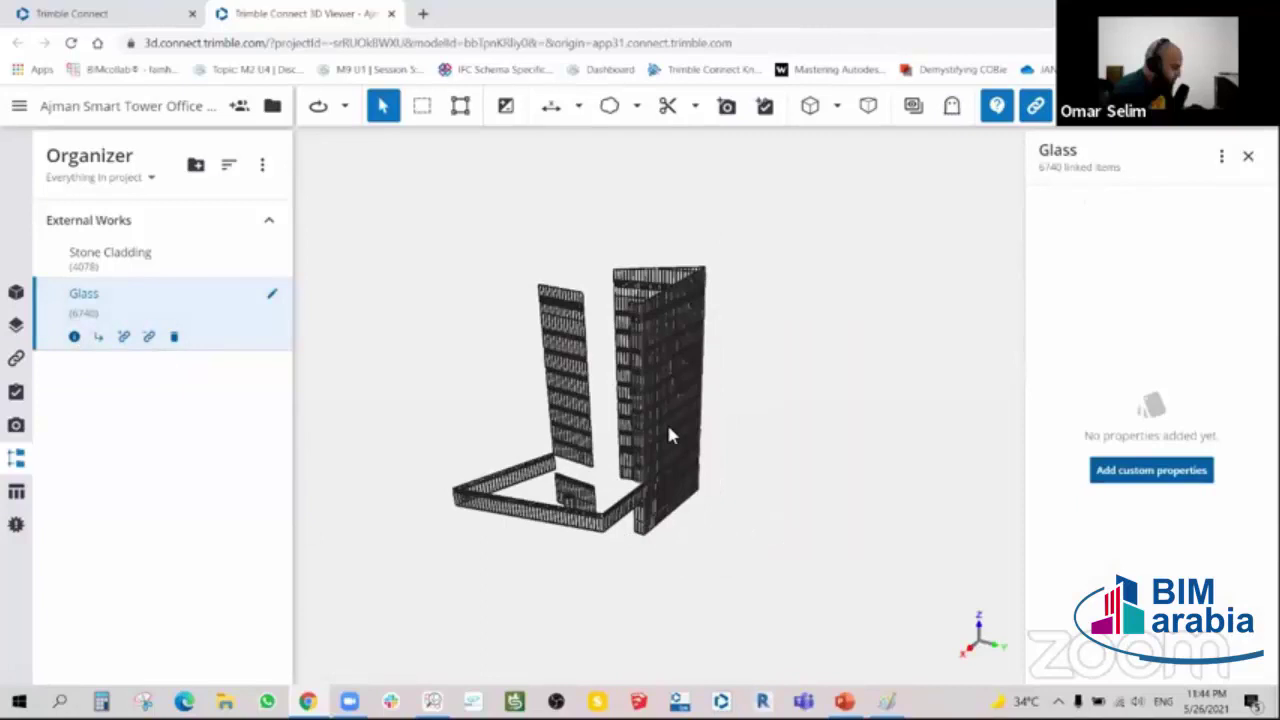
mouse_move(677, 434)
left_mouse_down()
mouse_move(851, 380)
mouse_move(785, 398)
mouse_move(849, 374)
mouse_move(826, 369)
mouse_move(845, 355)
mouse_move(814, 363)
mouse_move(862, 378)
left_mouse_up()
scroll(733, 358, "up", 2)
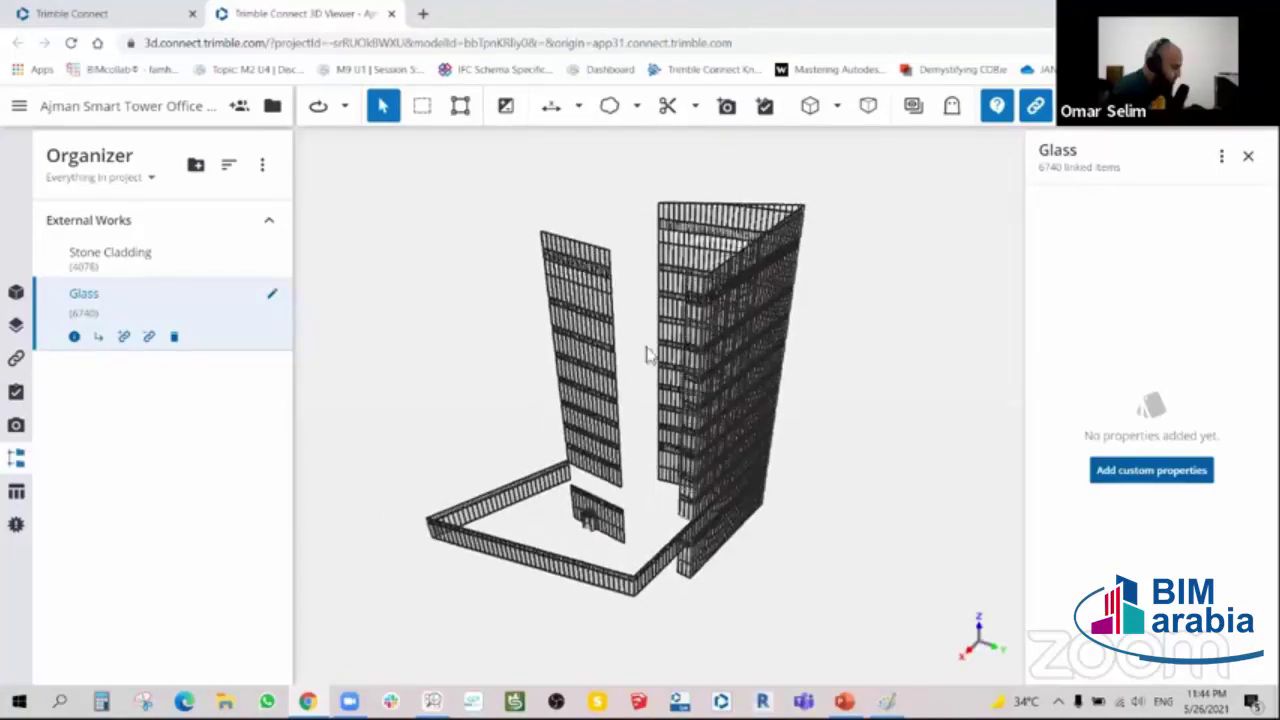
scroll(632, 352, "up", 2)
scroll(658, 350, "down", 3)
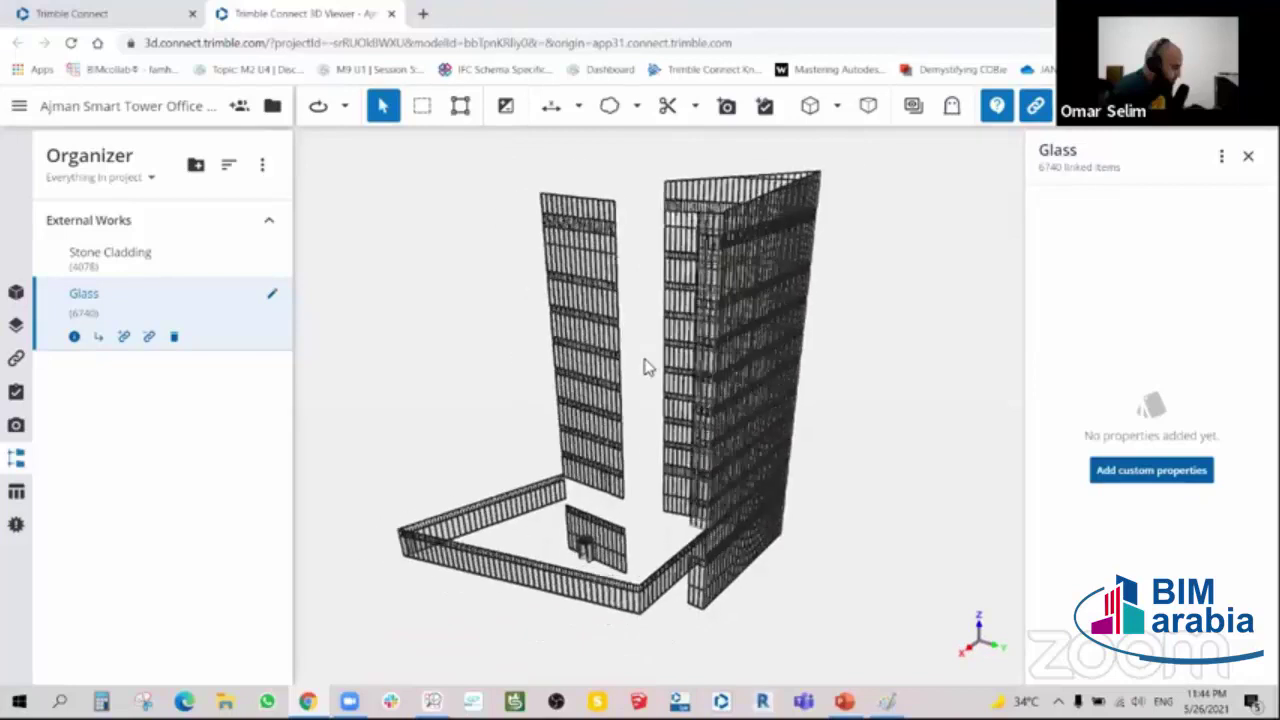
scroll(650, 350, "up", 2)
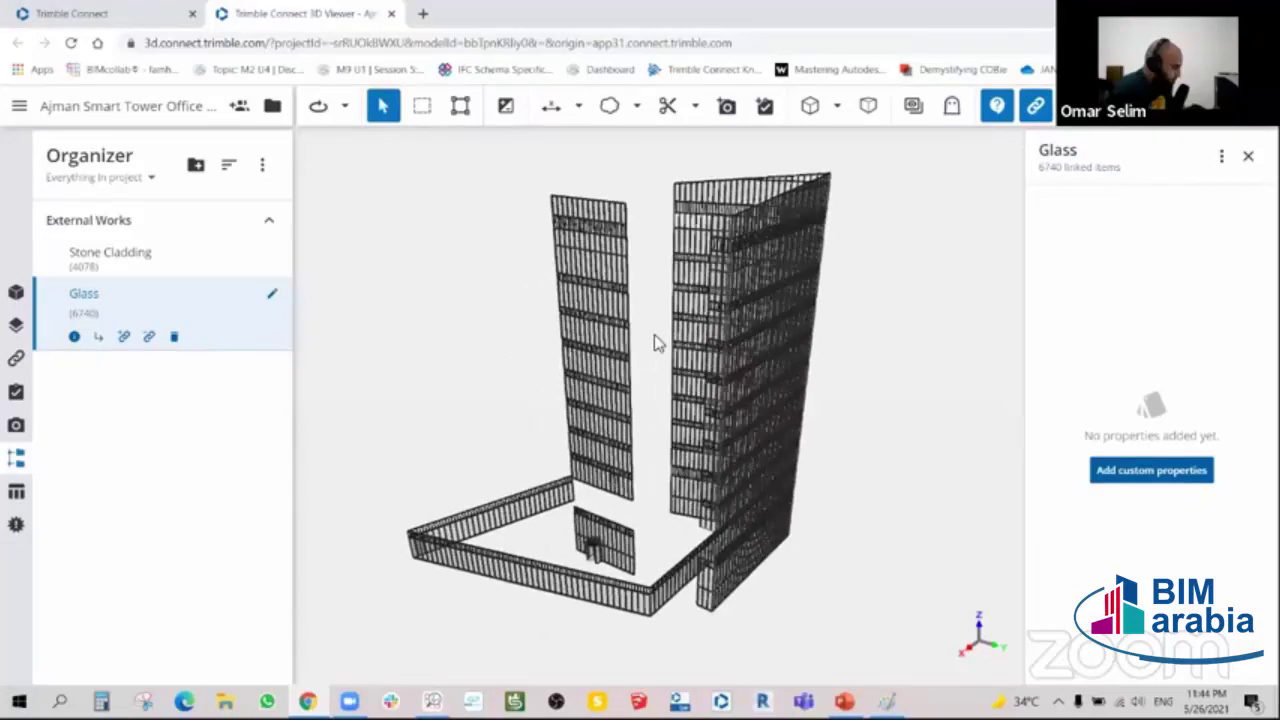
scroll(657, 343, "up", 2)
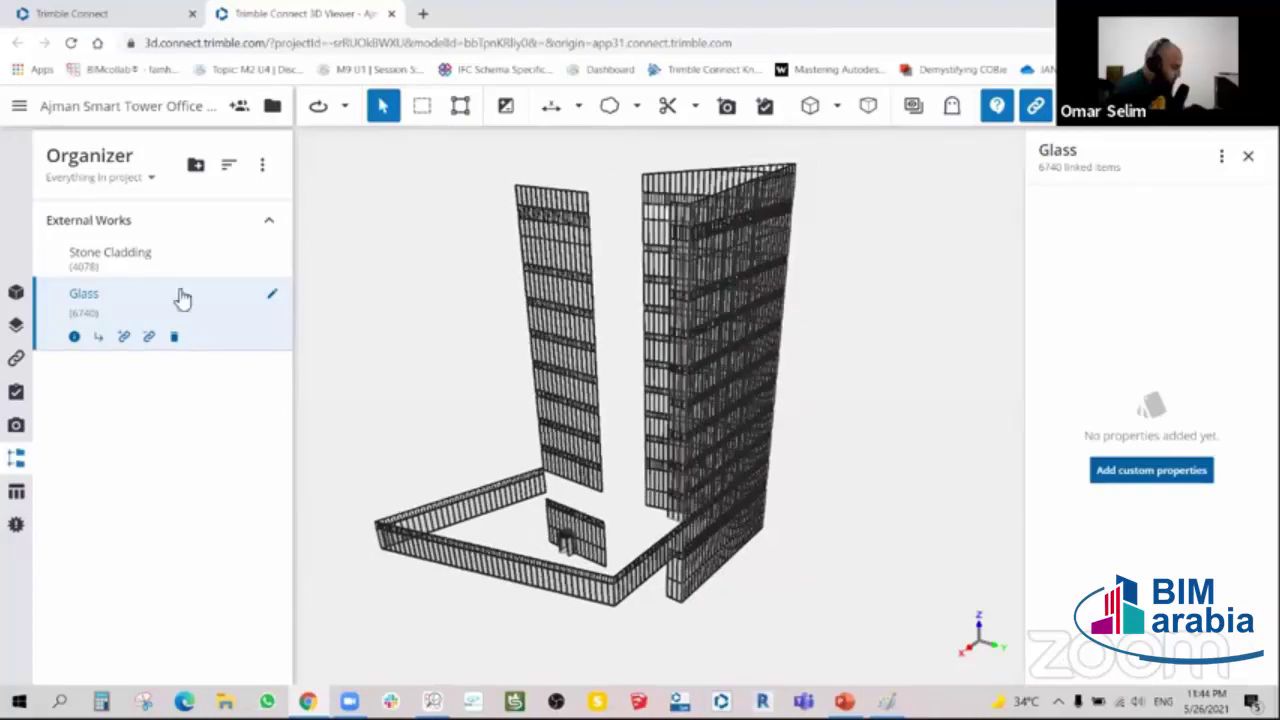
- Select the Stone Cladding group's elements in the model
left_click(100, 256)
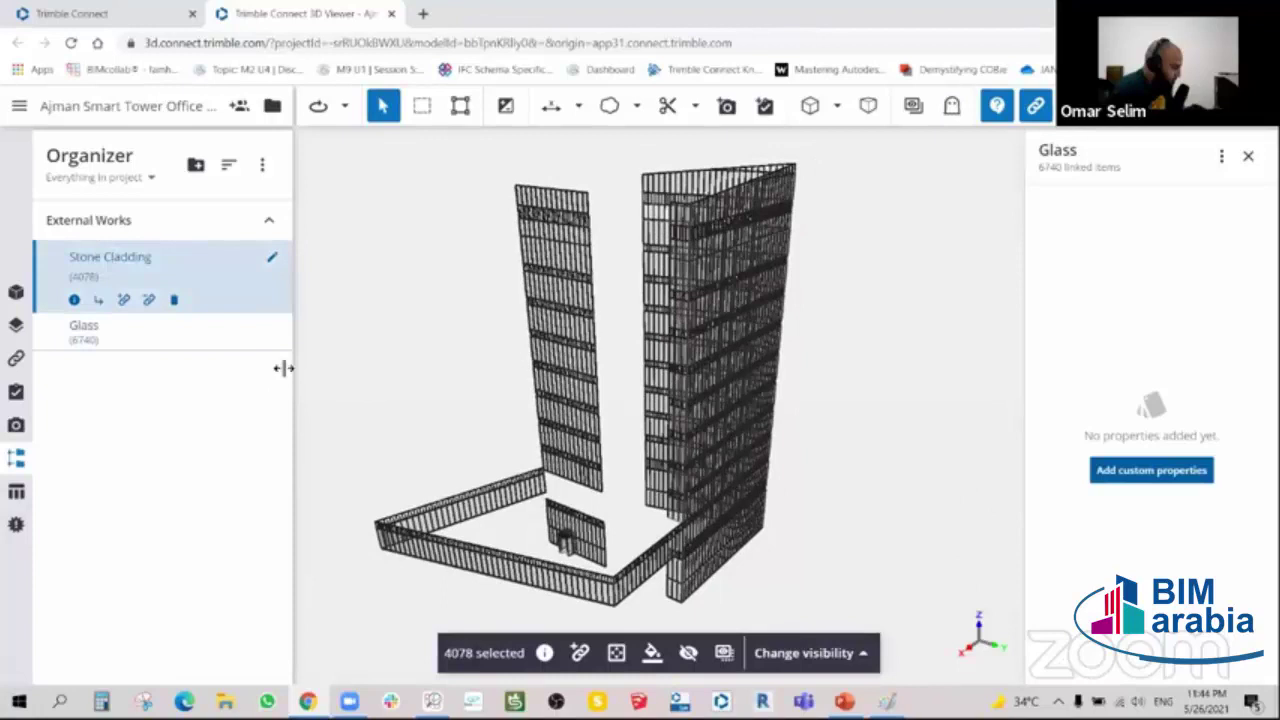
scroll(300, 368, "up", 3)
left_click(94, 266)
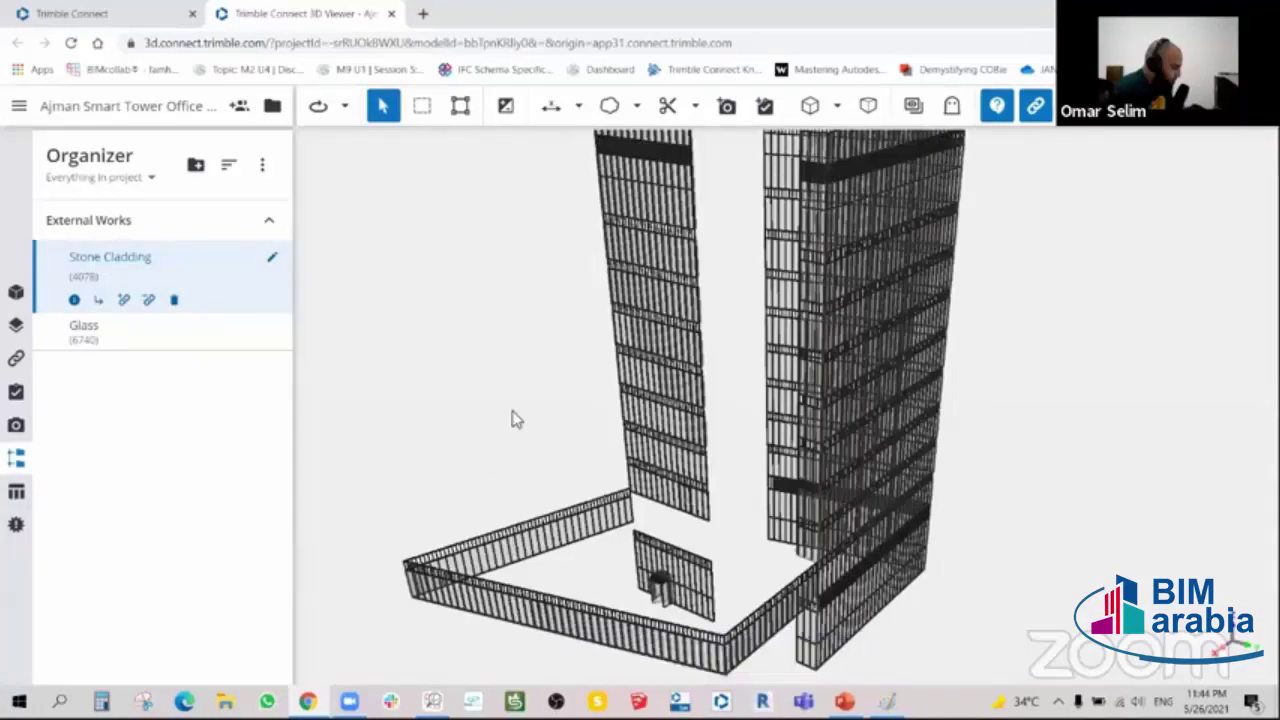
scroll(440, 345, "down", 1)
left_click(134, 270)
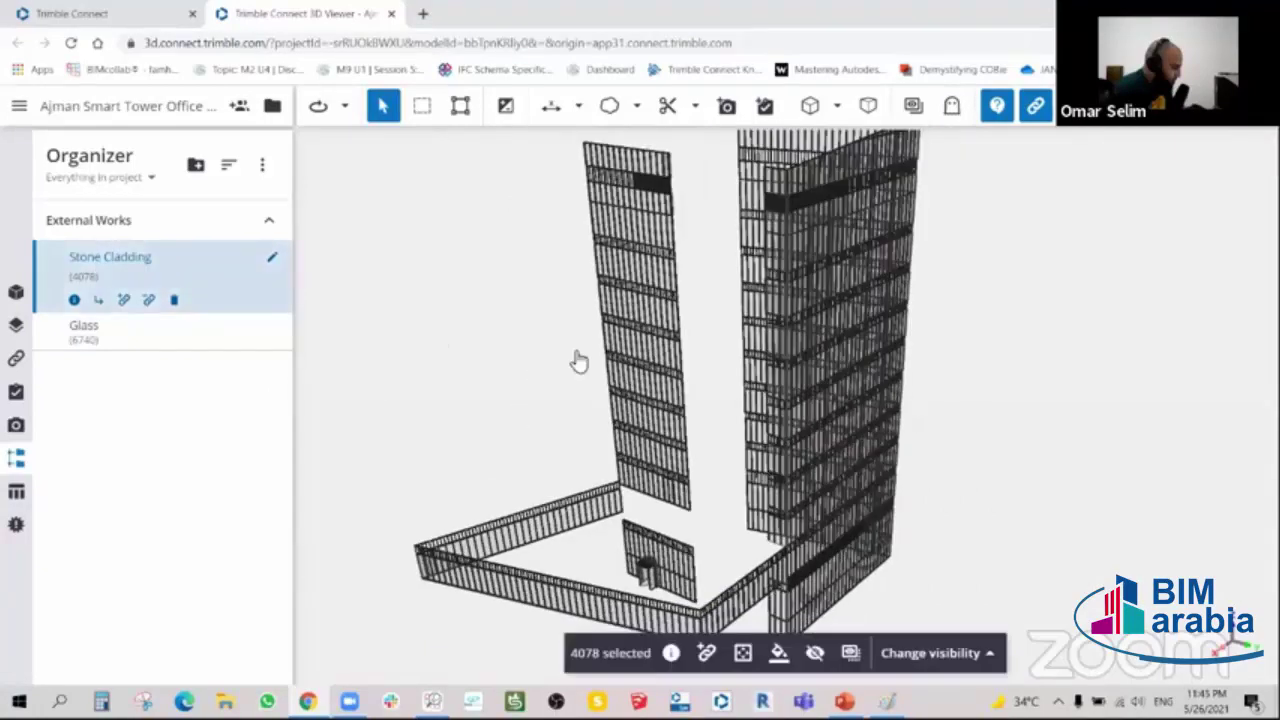
scroll(560, 352, "down", 2)
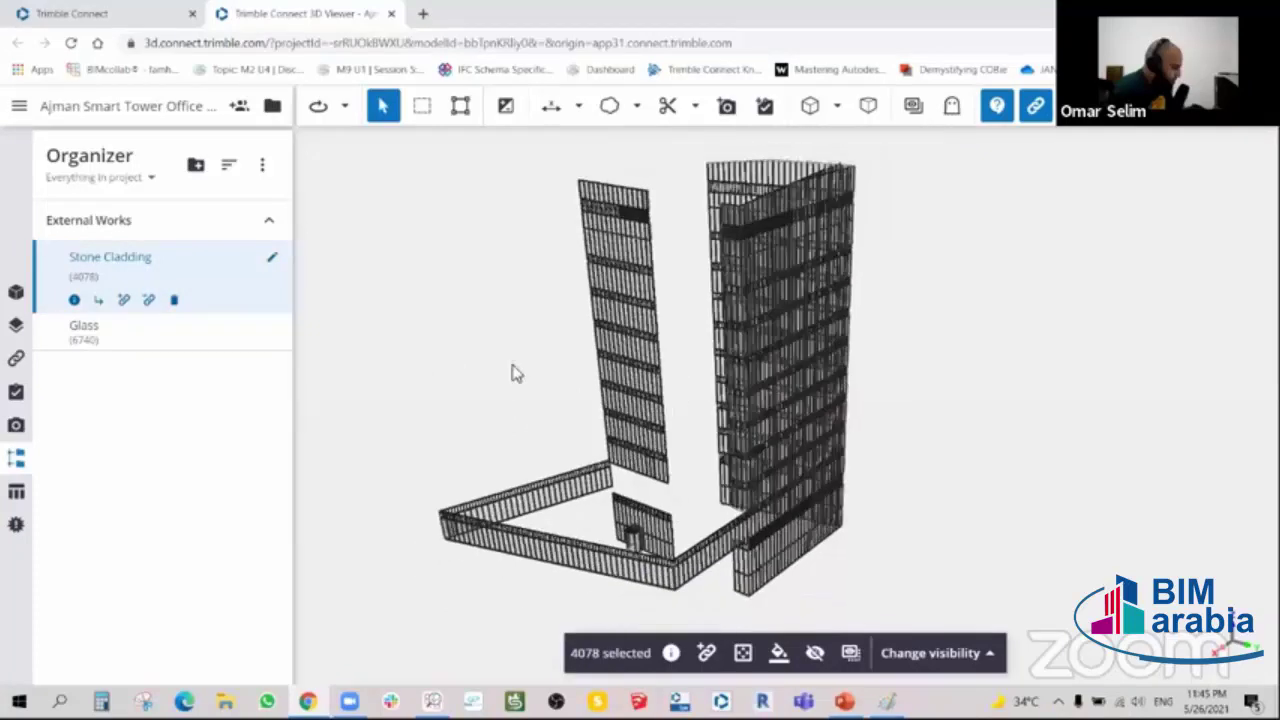
- Isolate the selected cladding's layers, then deselect and orbit around the cladding
left_click(940, 653)
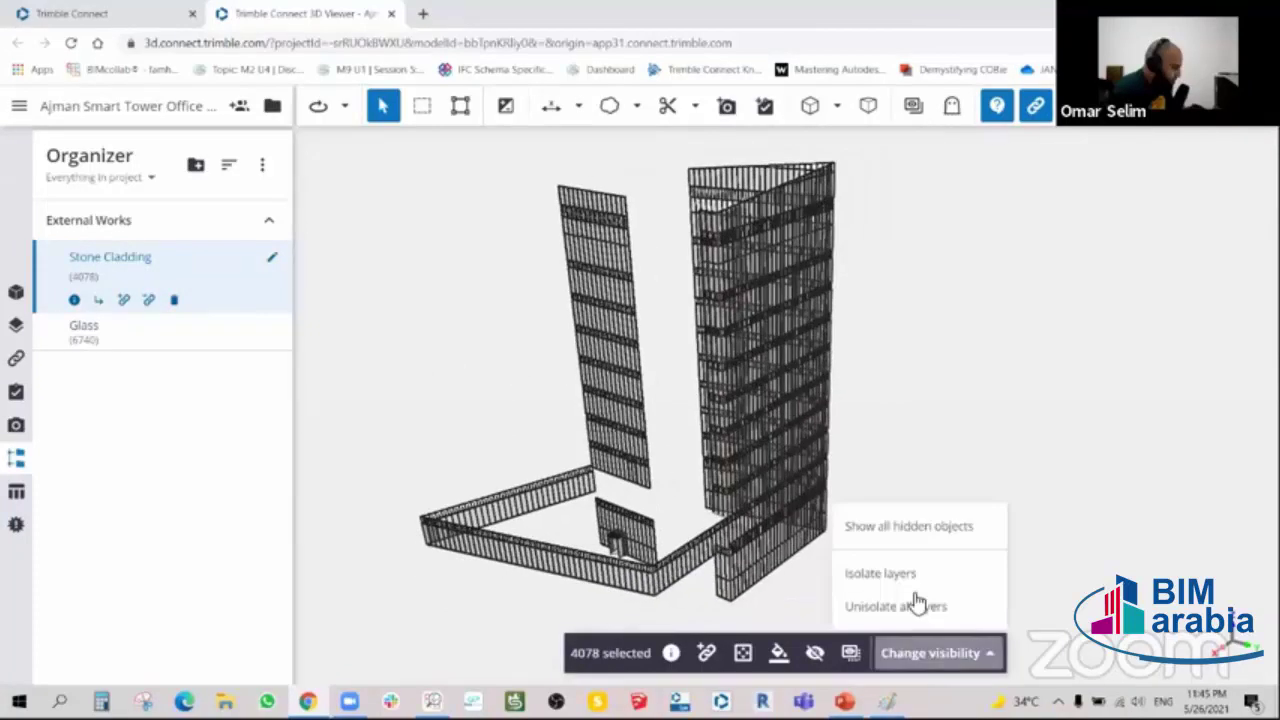
left_click(914, 601)
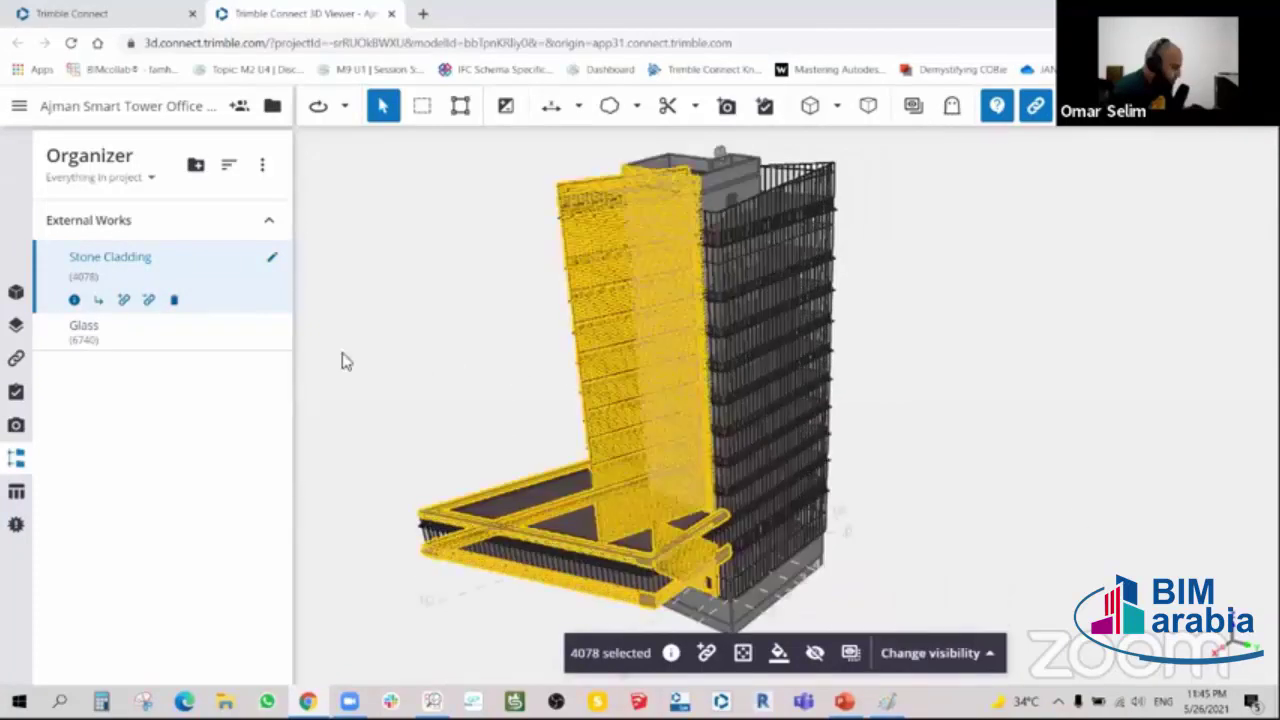
left_click(920, 655)
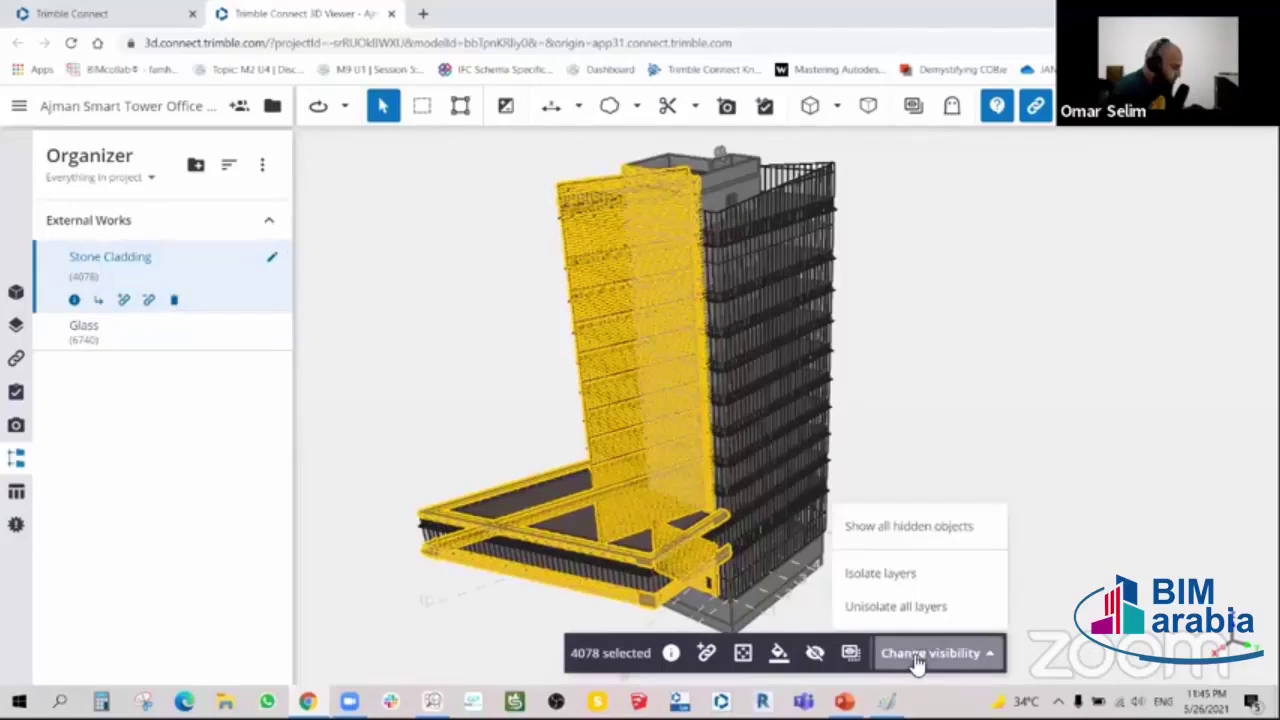
left_click(114, 268)
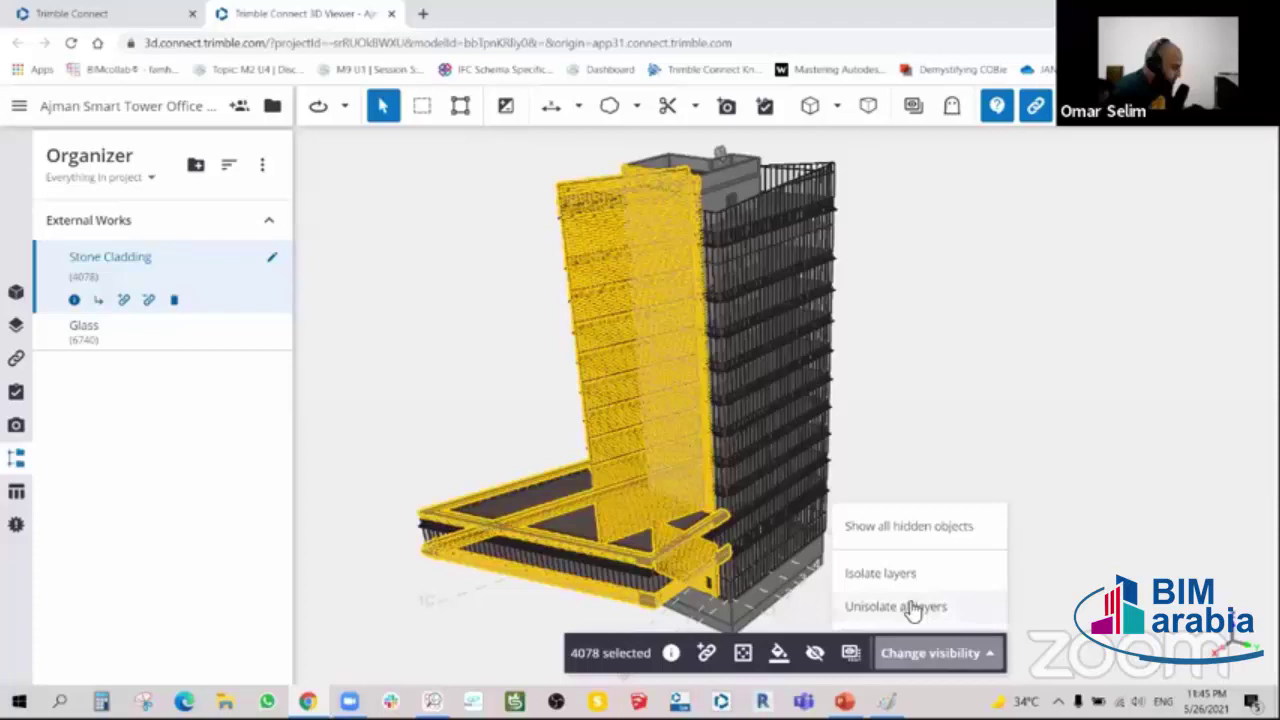
left_click(908, 606)
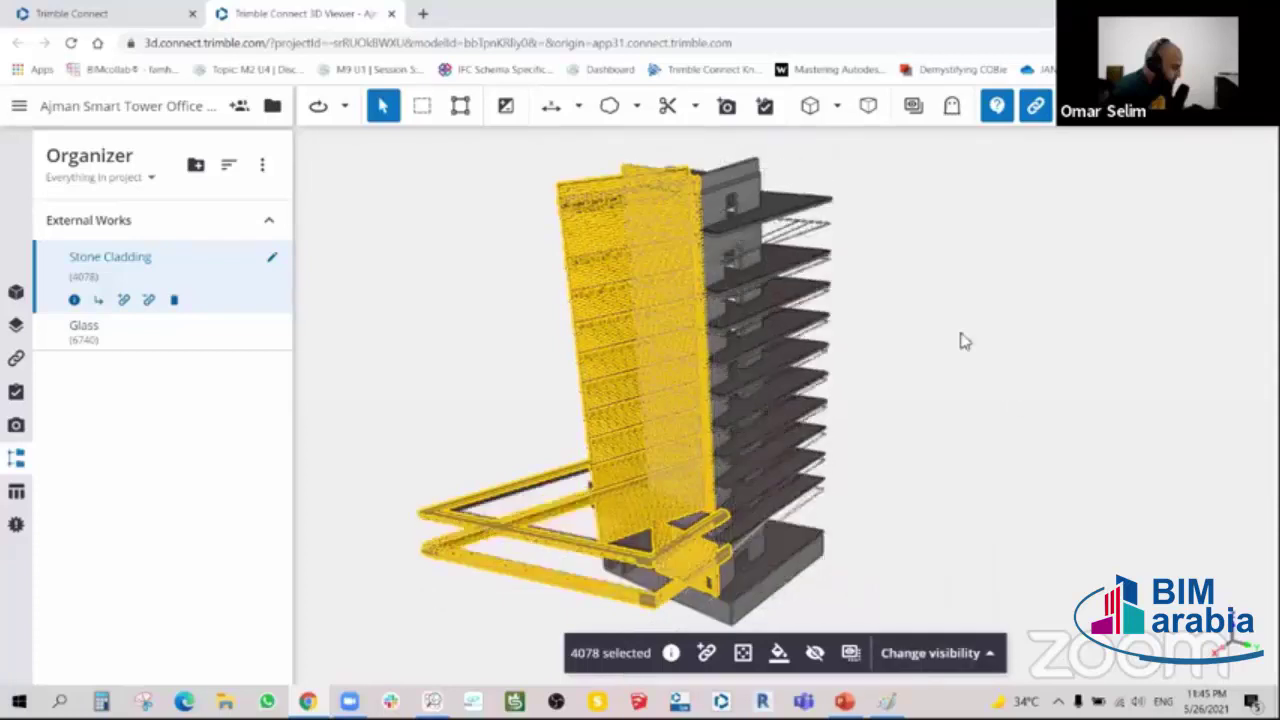
left_click(922, 347)
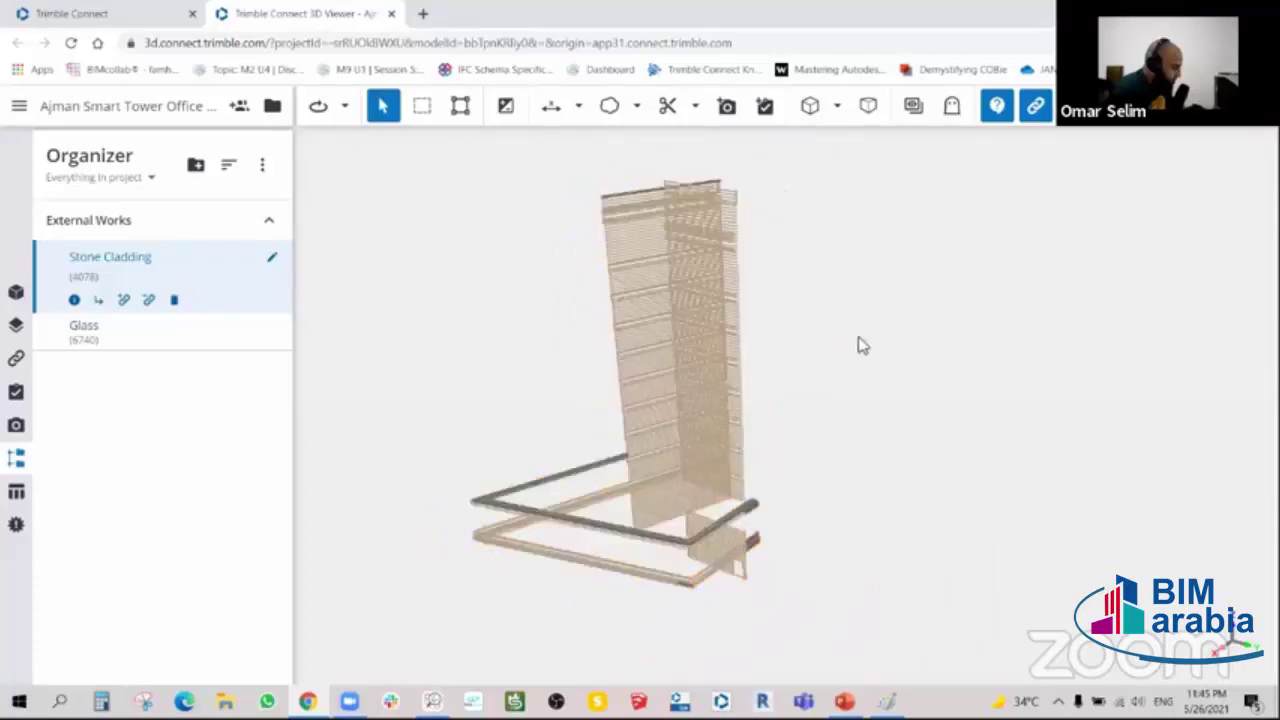
left_click_drag(857, 343, 105, 363)
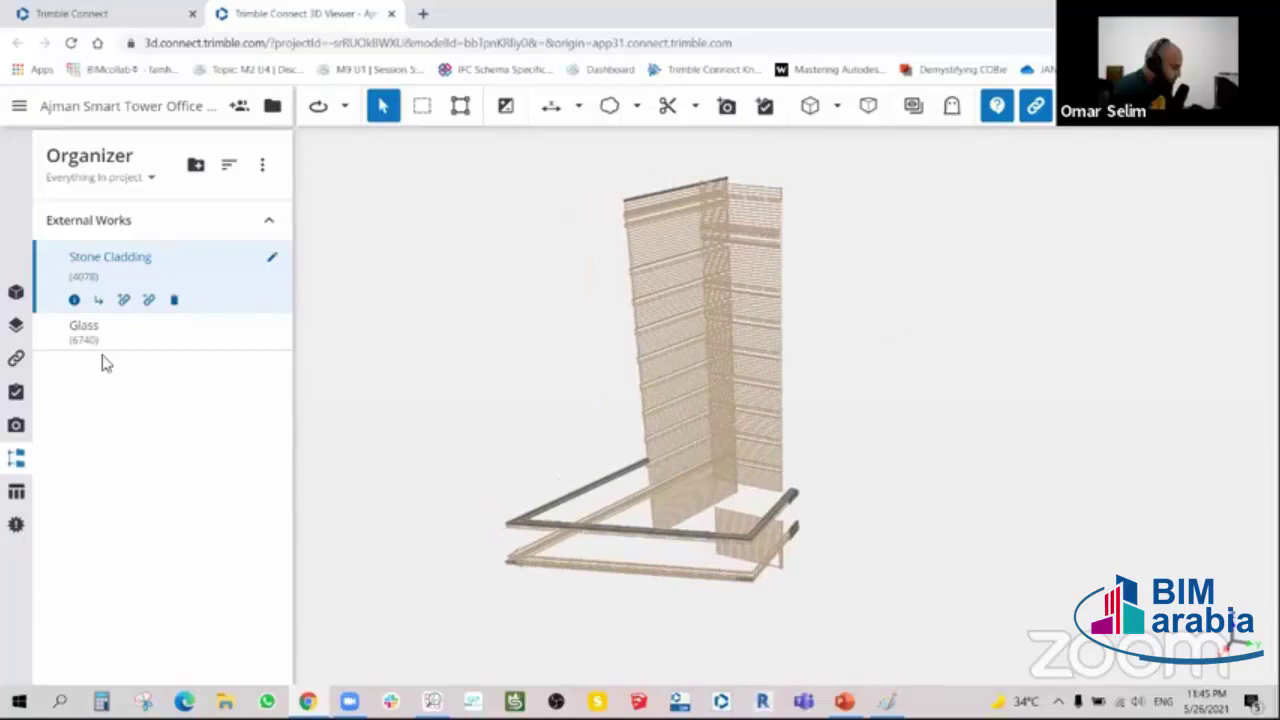
- Check Stone Cladding's property set libraries, then go to the Trimble Connect Projects list
left_click(74, 300)
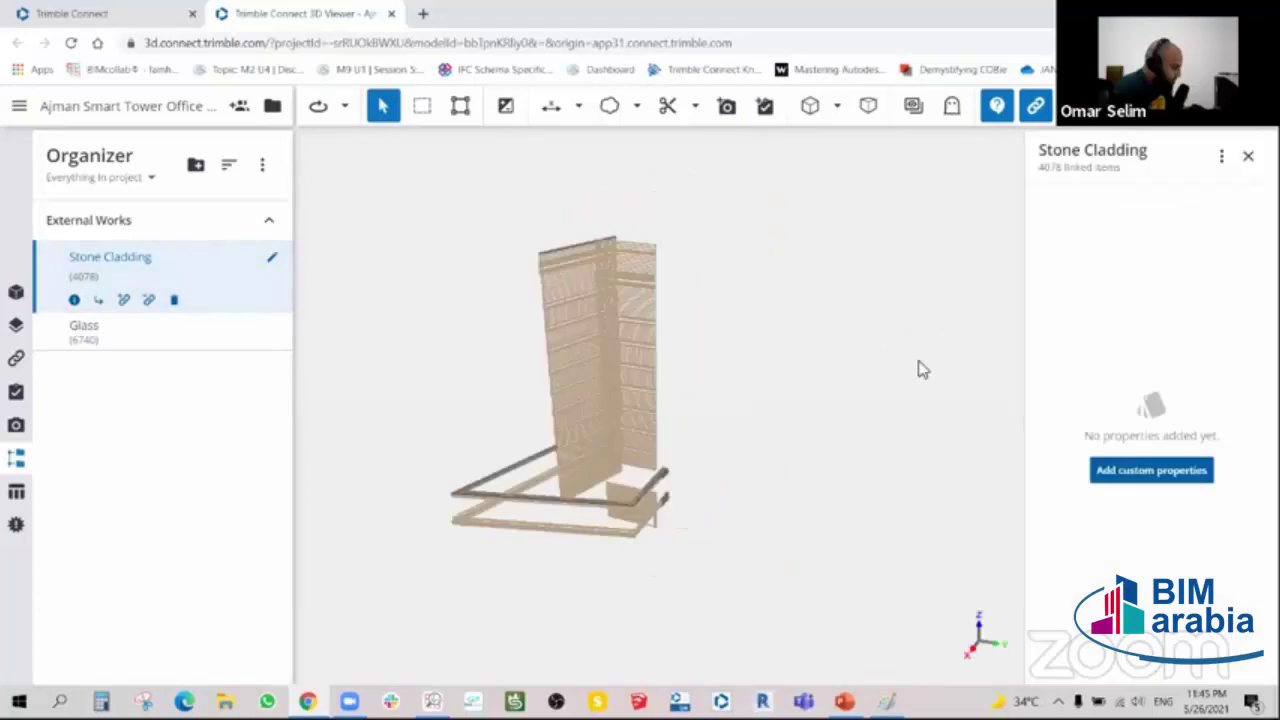
left_click(1175, 485)
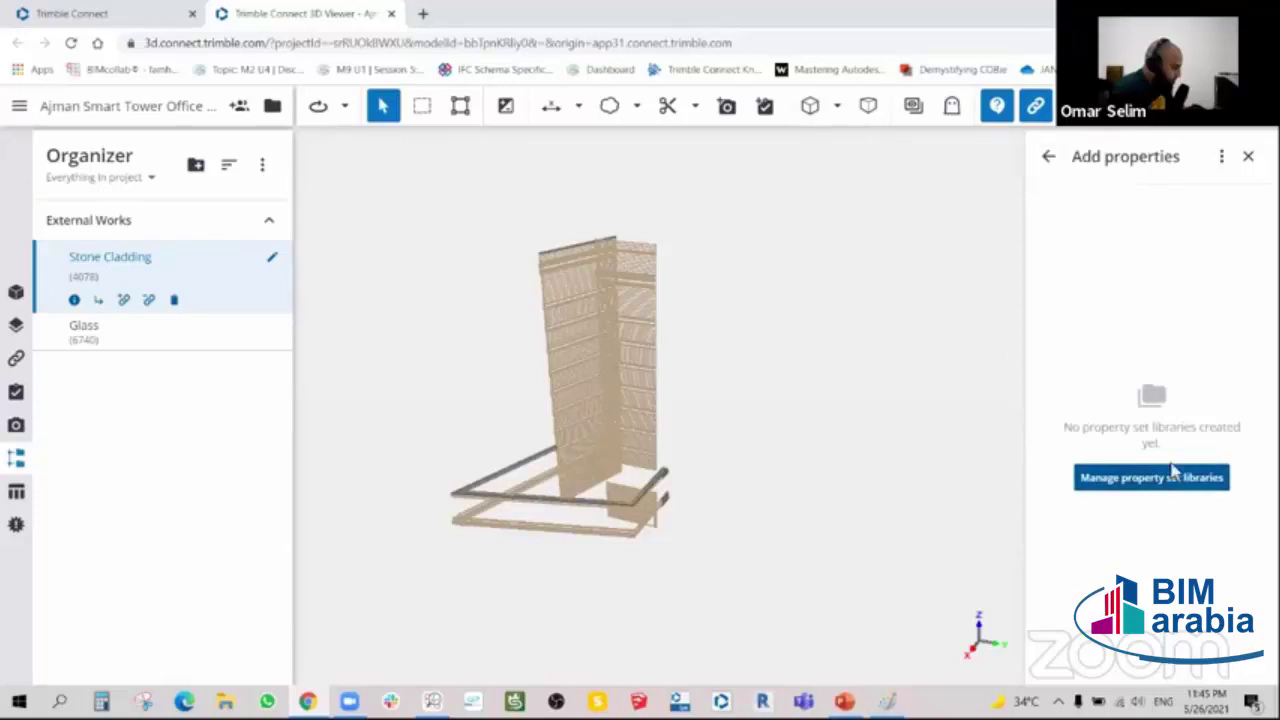
left_click(1154, 484)
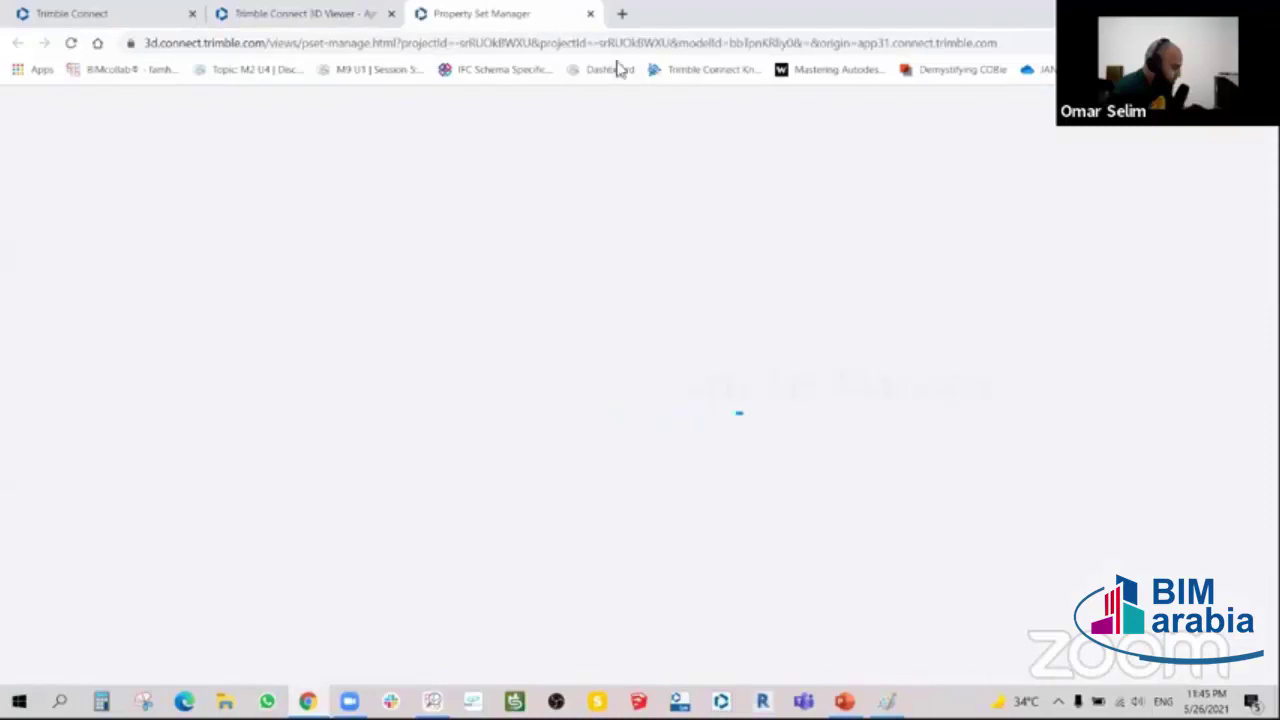
left_click(590, 13)
left_click(1058, 176)
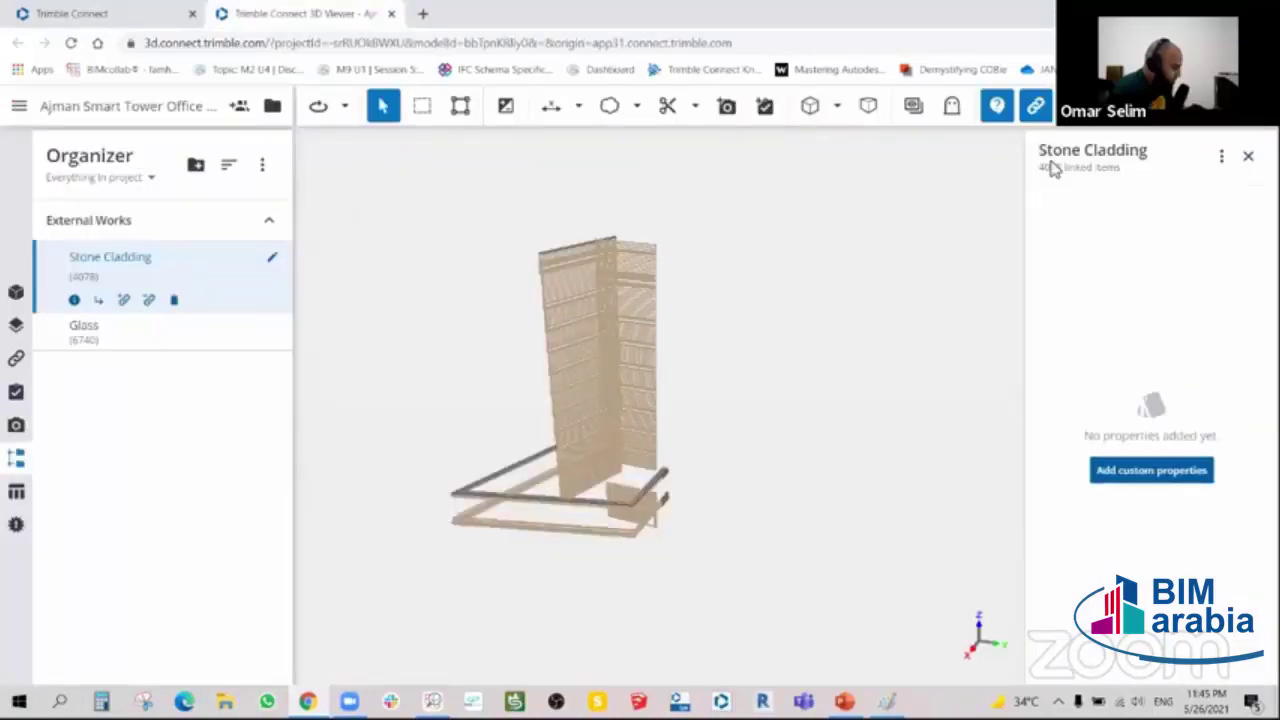
left_click(110, 13)
left_click(90, 112)
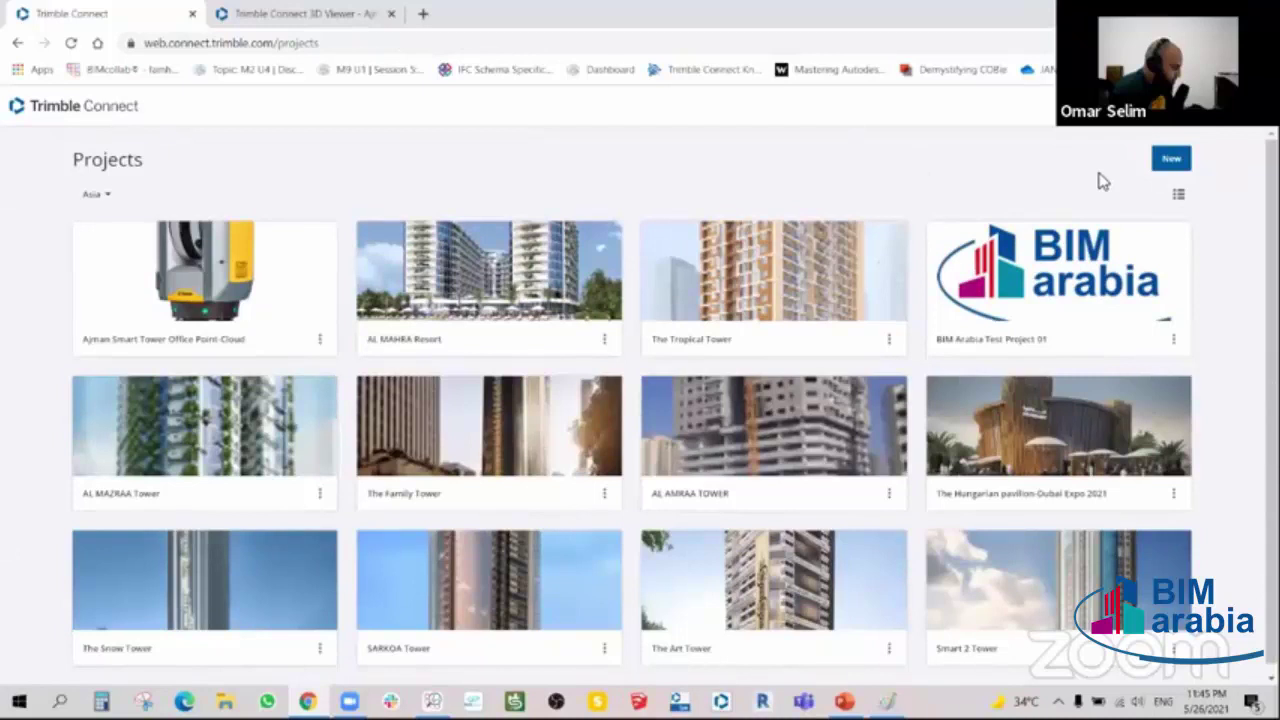
- Open the account administration and go to Property Sets > Property Set Libraries
left_click(1200, 130)
left_click(1130, 166)
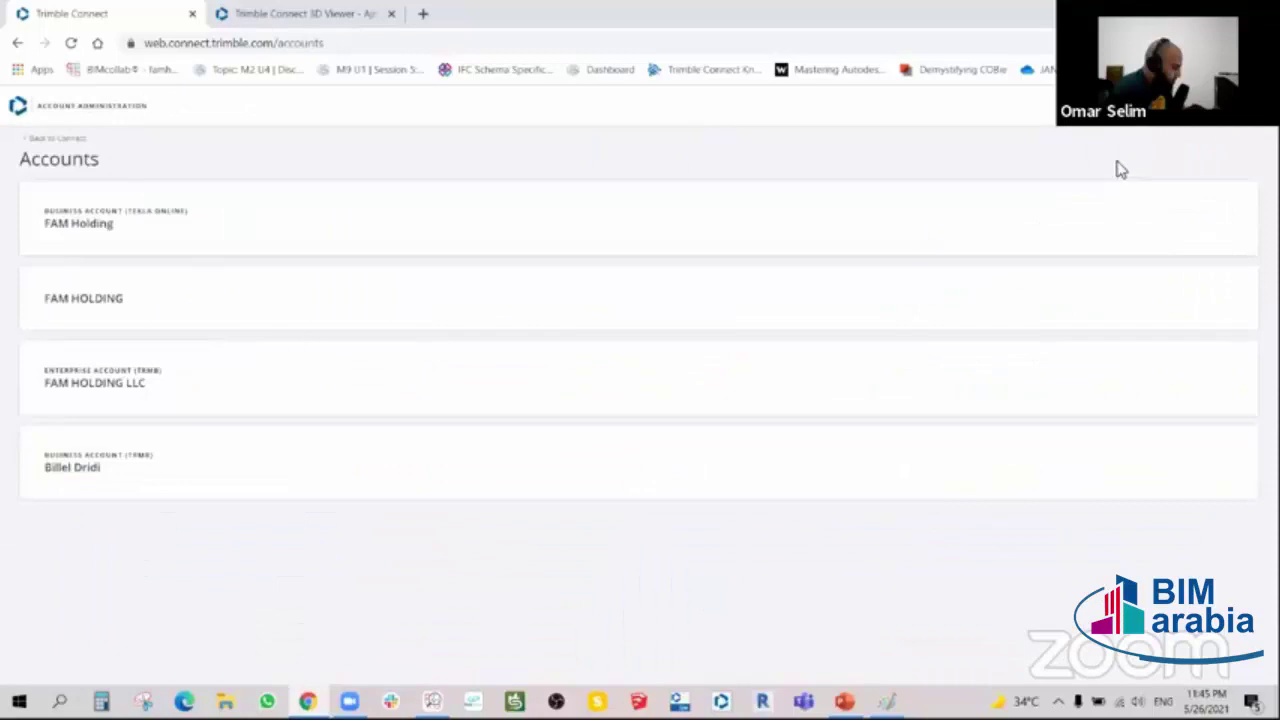
left_click(143, 388)
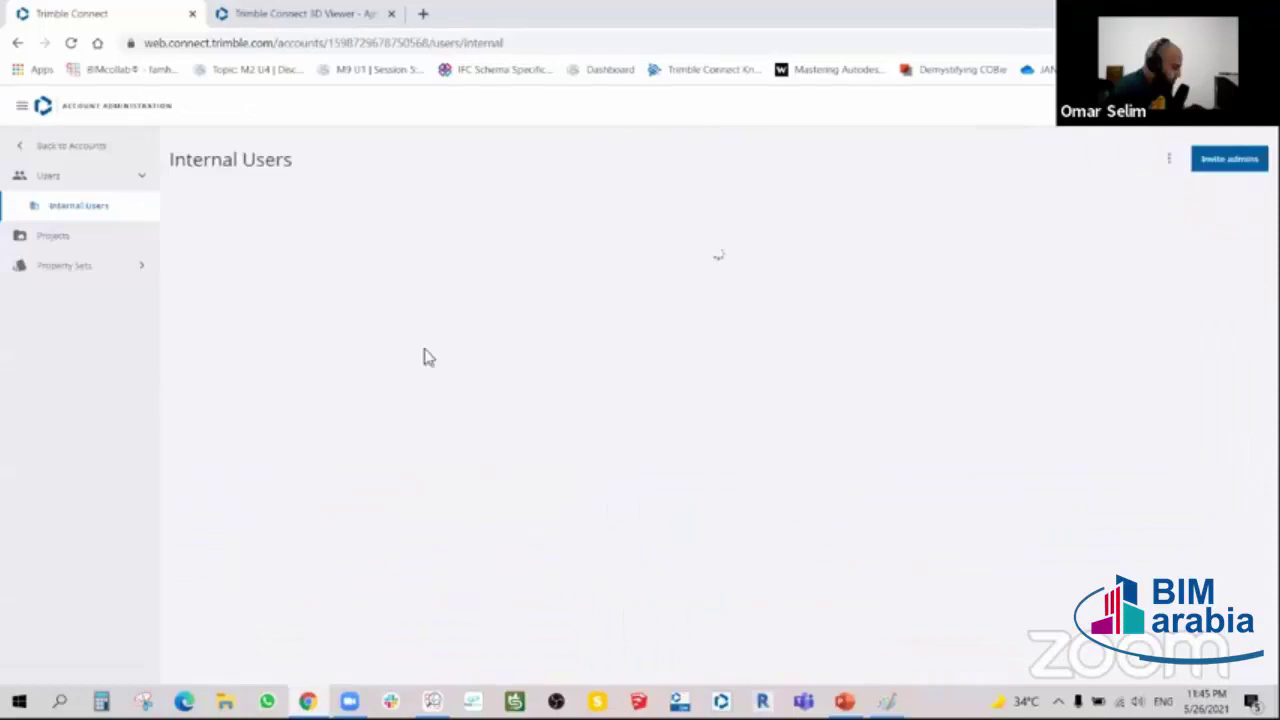
left_click(148, 265)
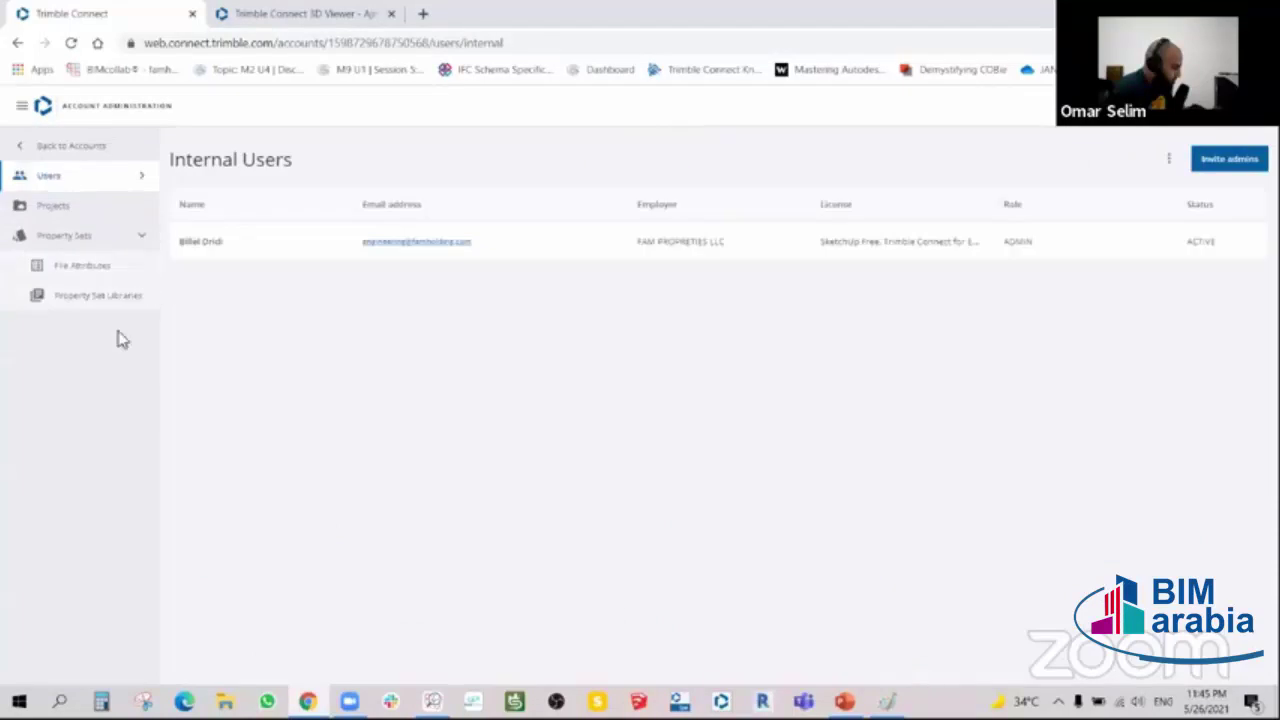
left_click(86, 268)
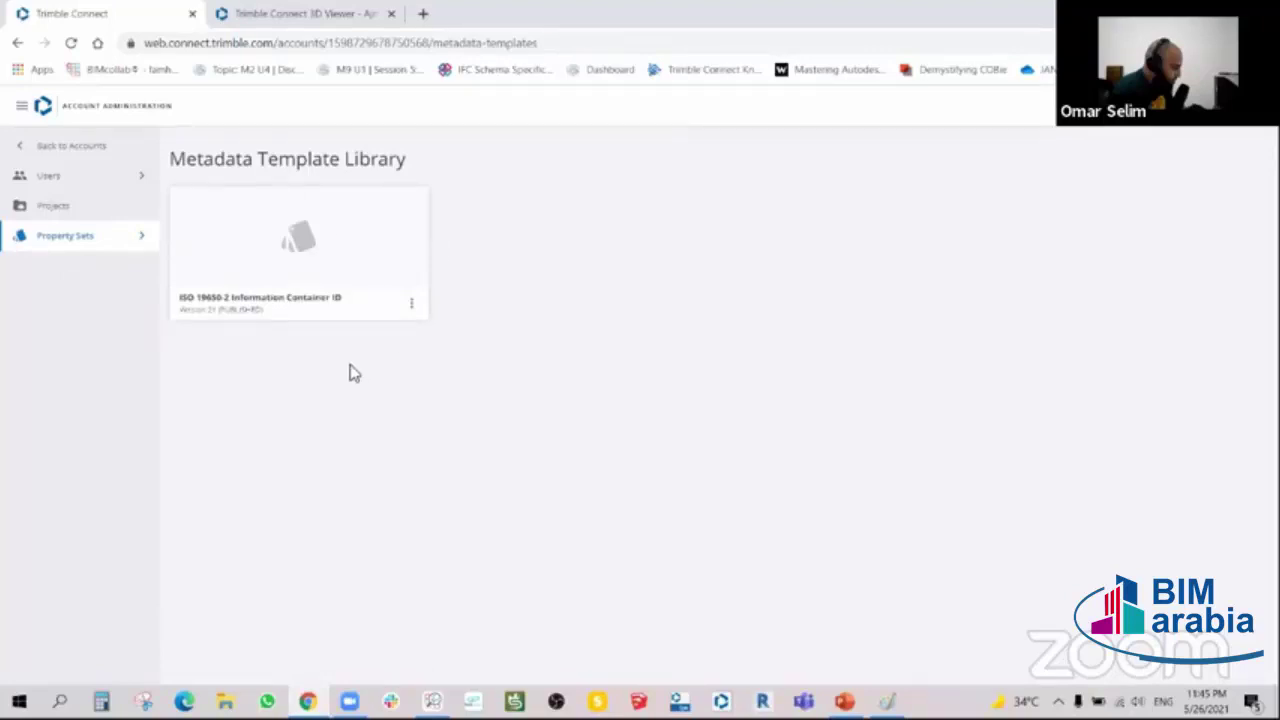
left_click(140, 238)
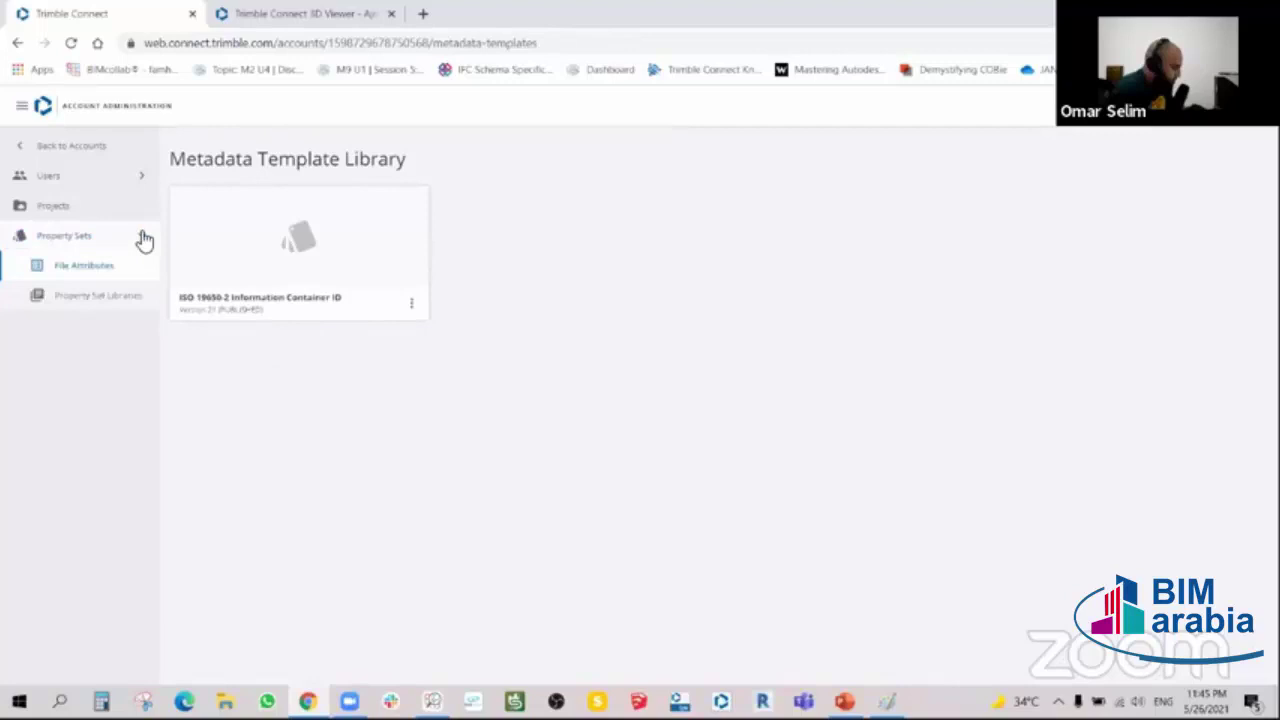
left_click(93, 300)
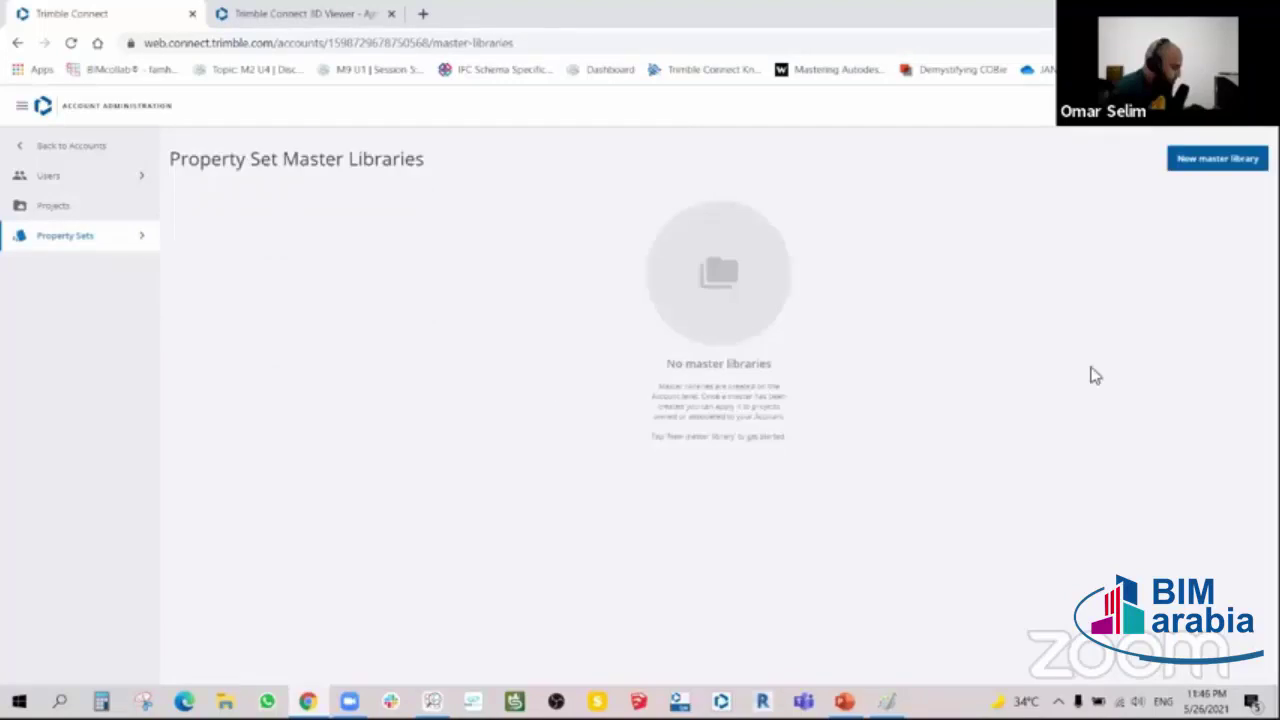
- Create a new master library with a property set named Quality Control List
left_click(1217, 162)
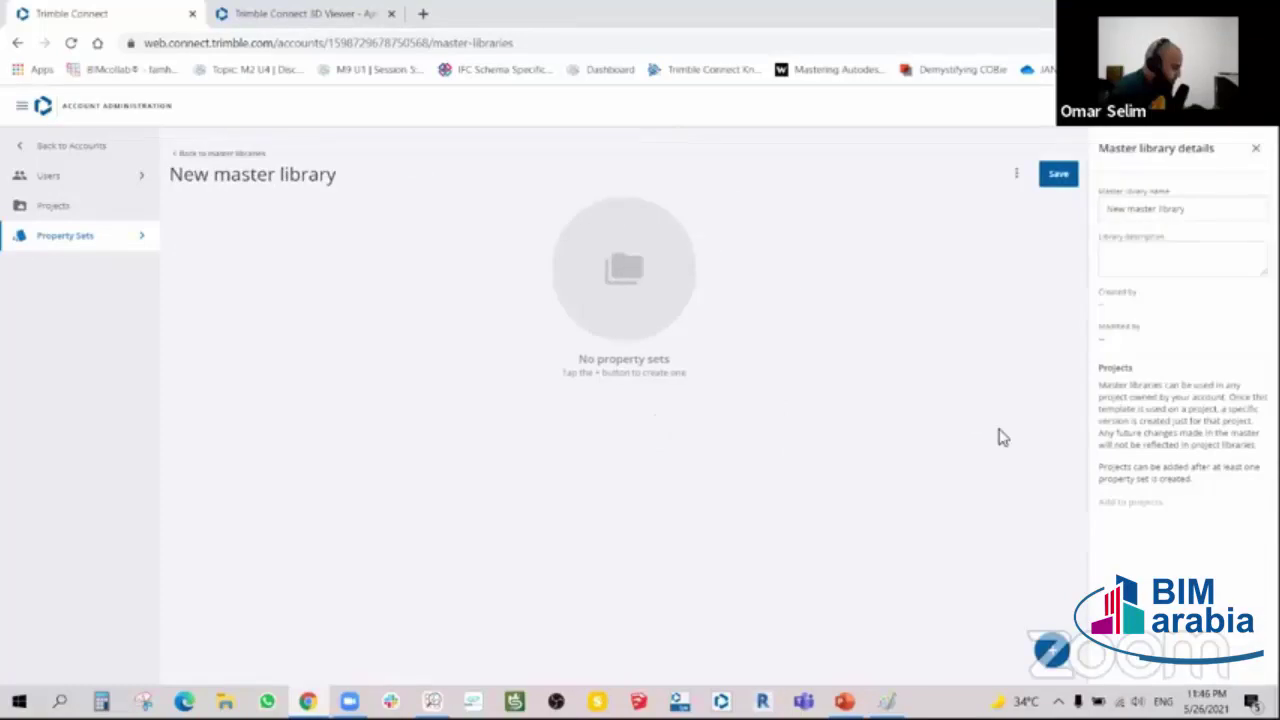
left_click(1050, 650)
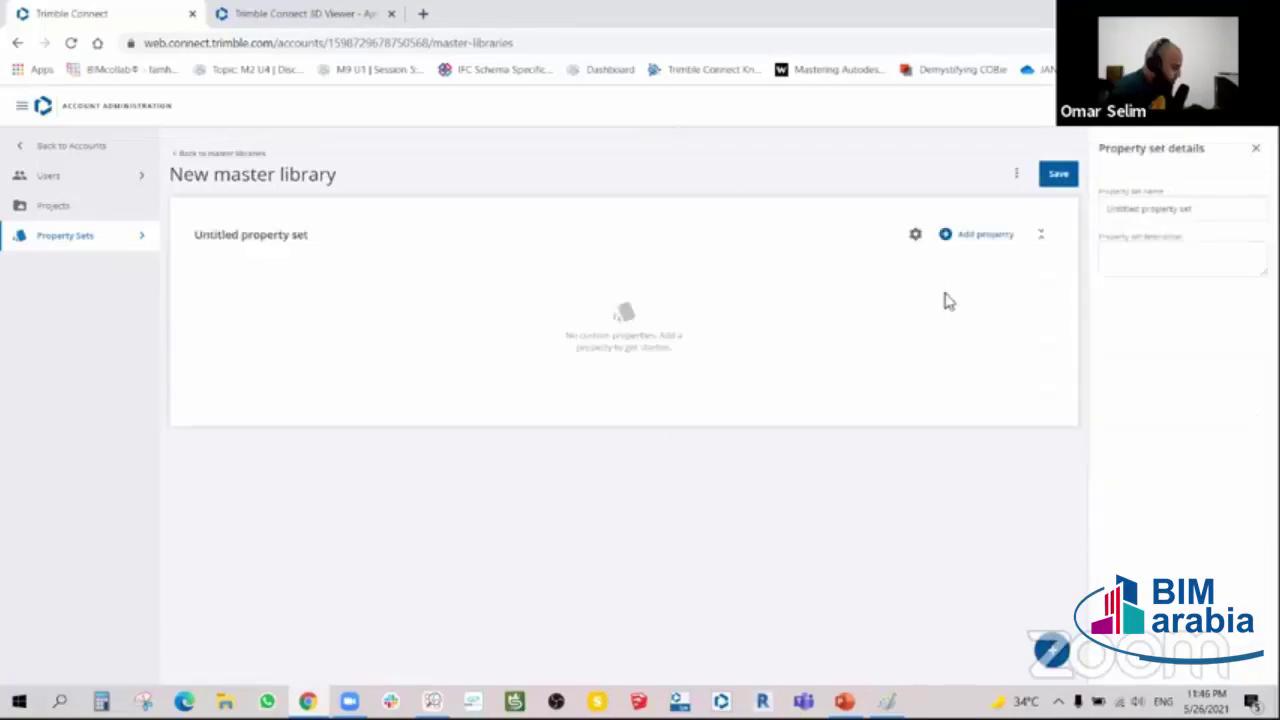
left_click_drag(1196, 214, 1104, 212)
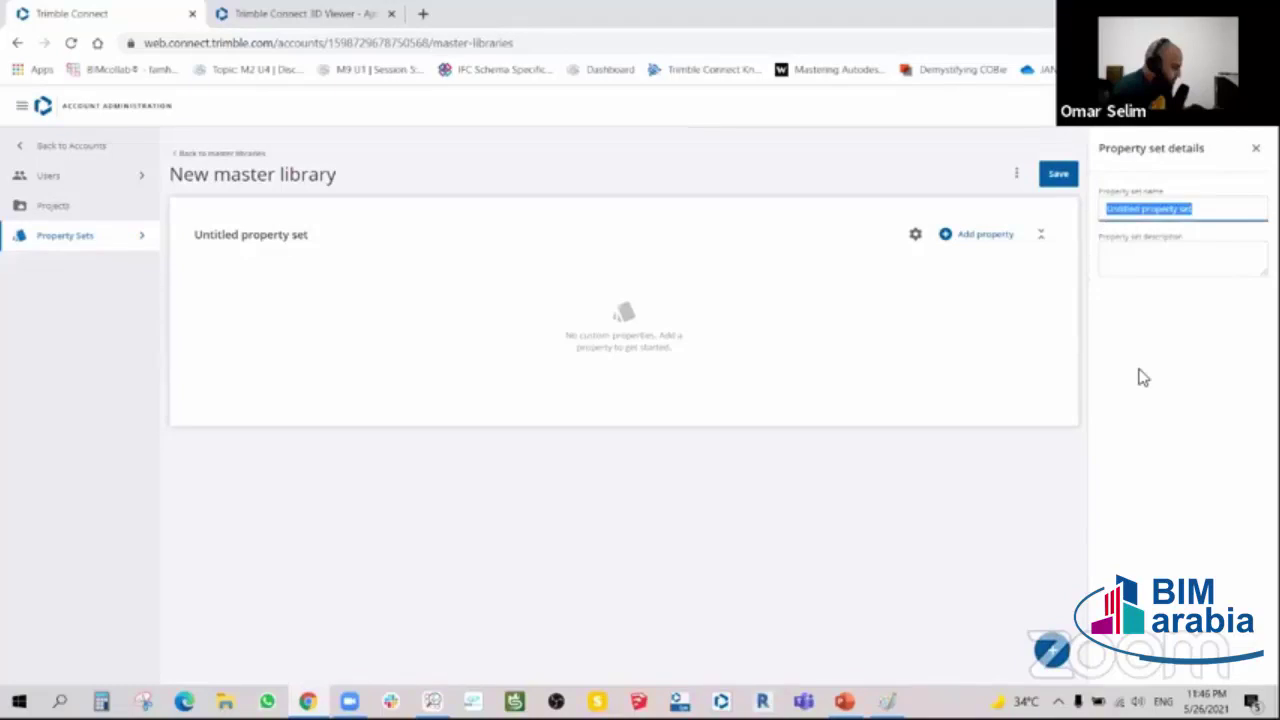
type("C")
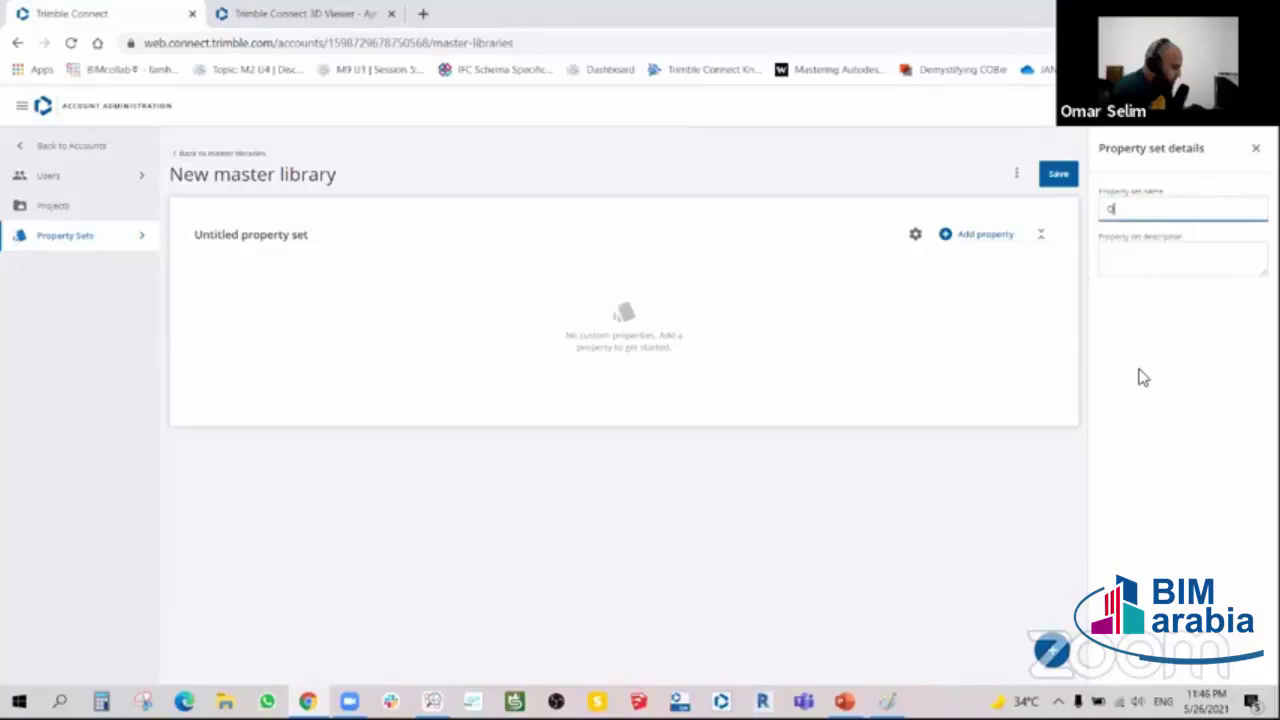
type("uality Control List")
- Give the set the description 'Test Test' and add a first untitled property
left_click(1174, 258)
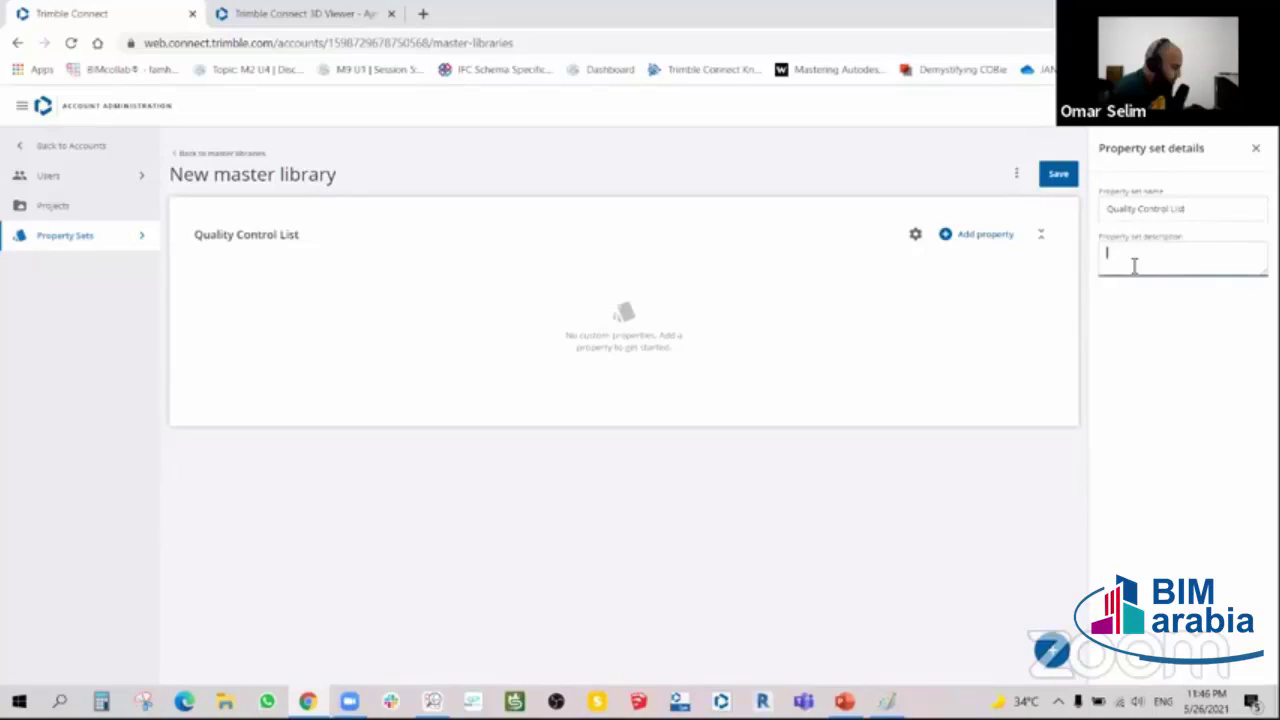
type("Te")
type("Test")
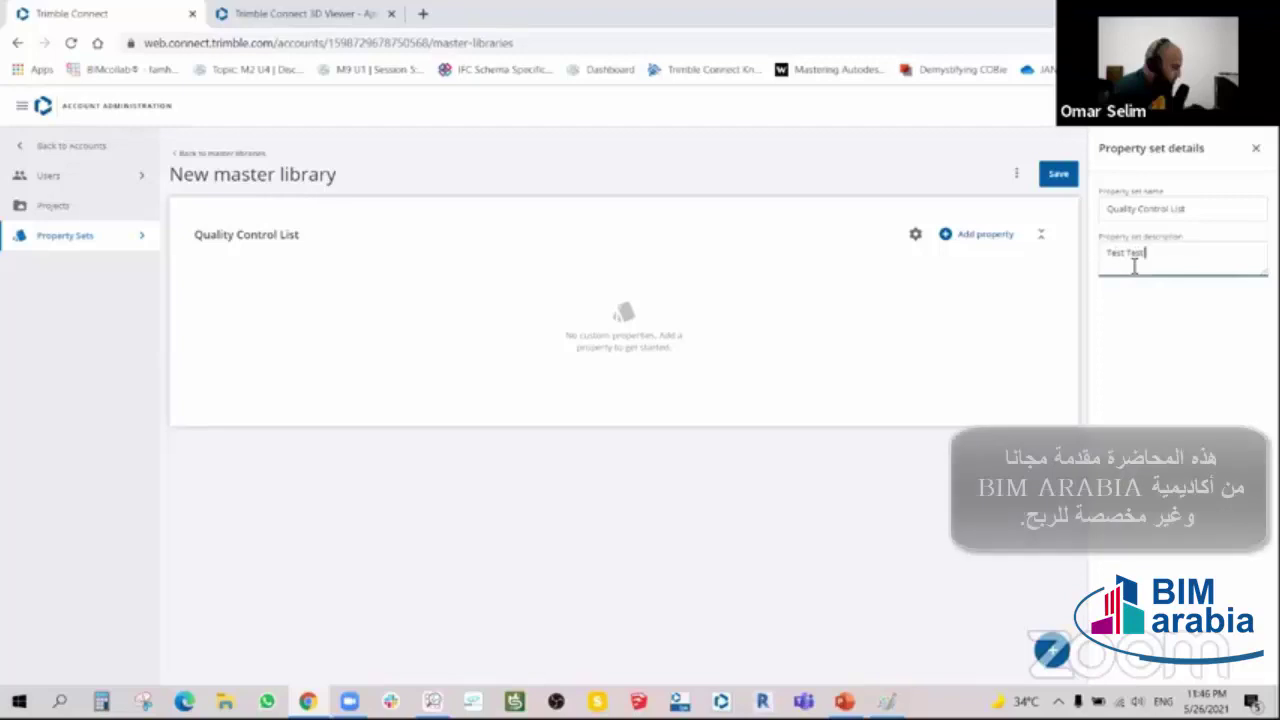
left_click(837, 349)
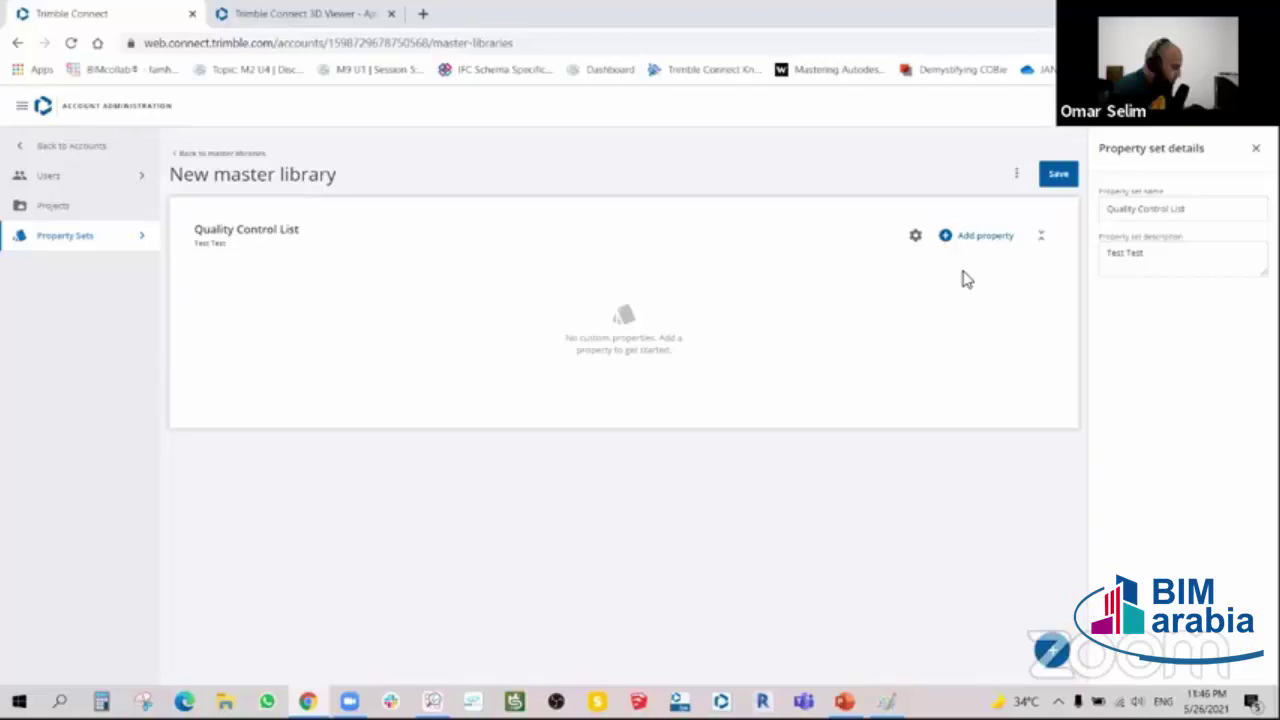
left_click(977, 240)
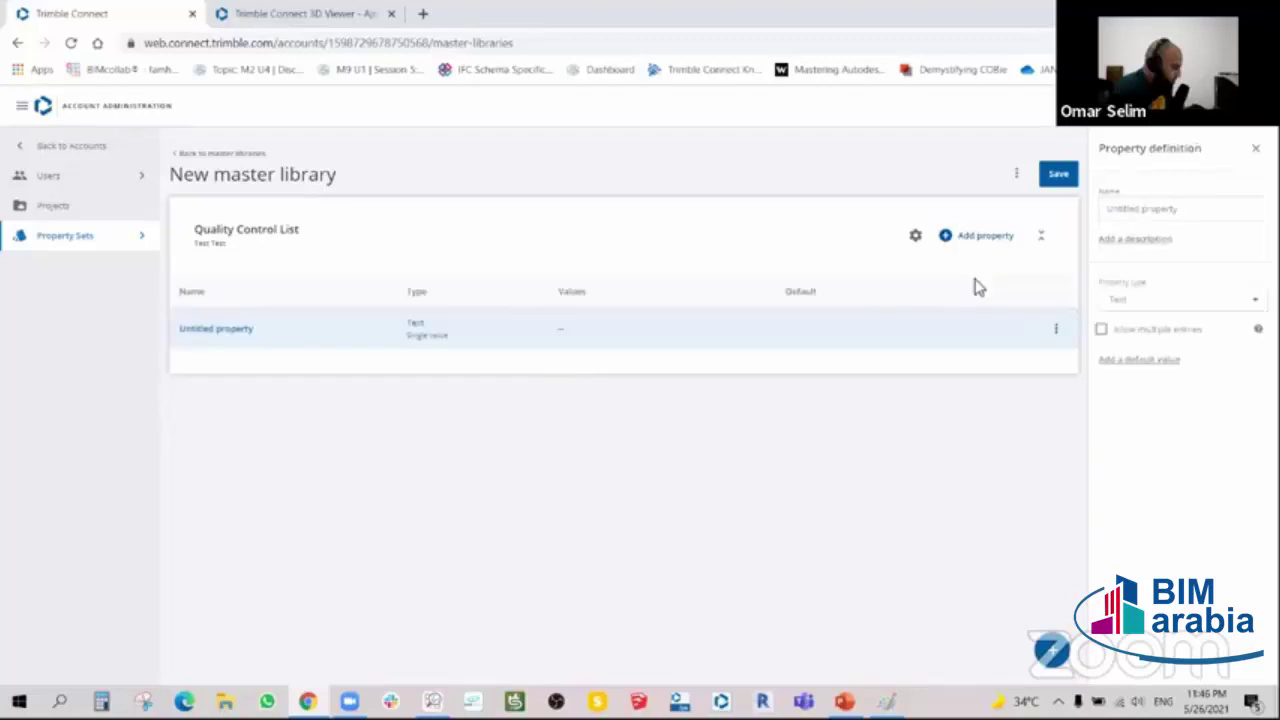
- Make the property a single-value Dropdown choice with a first option, Very Good
left_click(1057, 330)
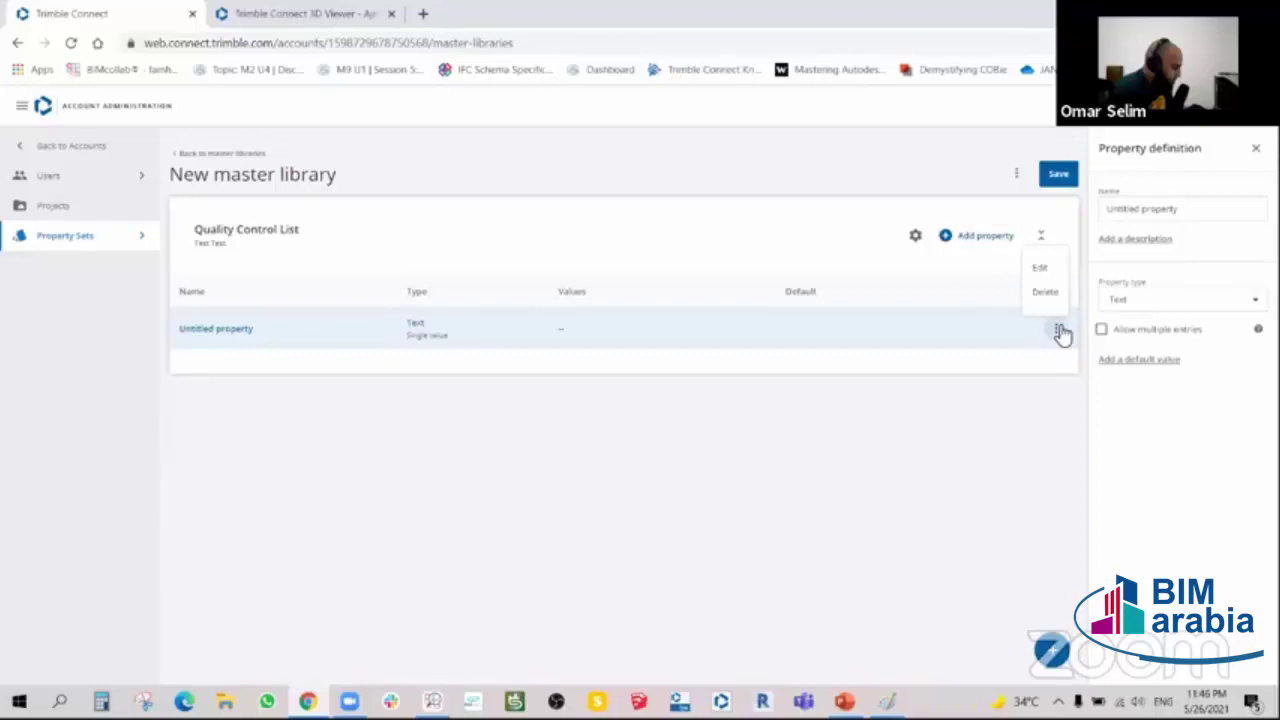
left_click(1180, 299)
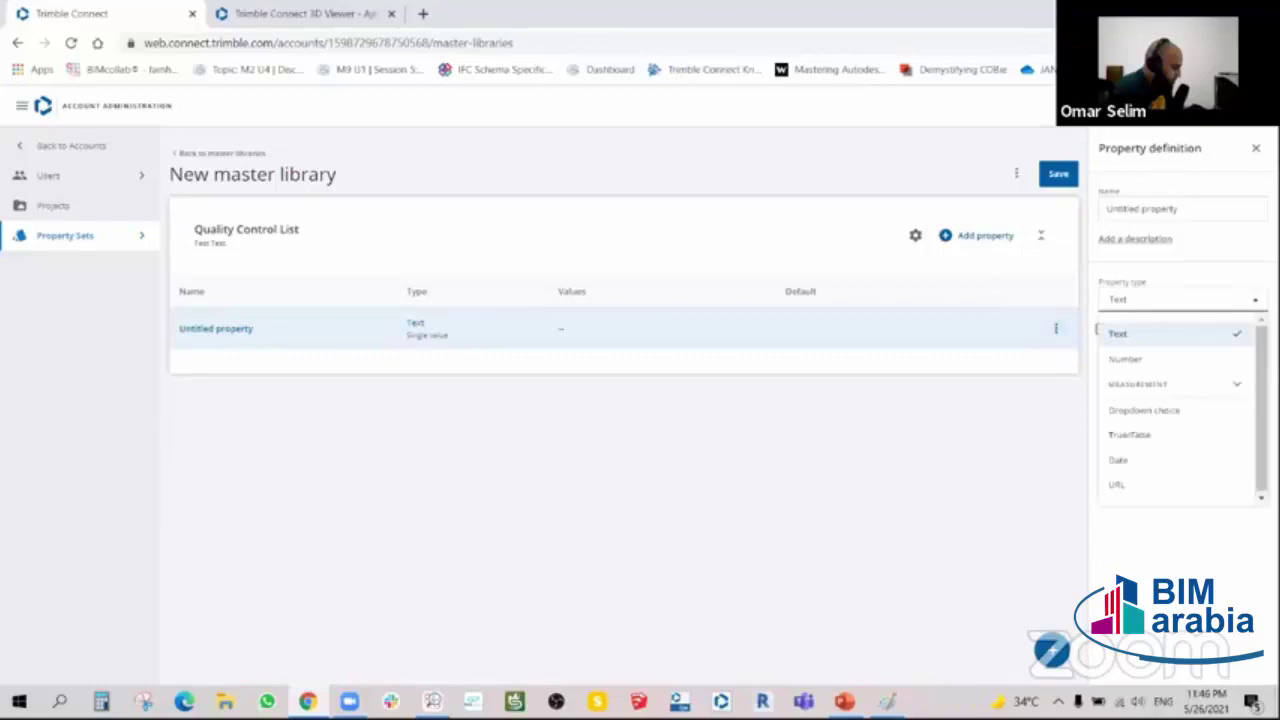
left_click(1126, 336)
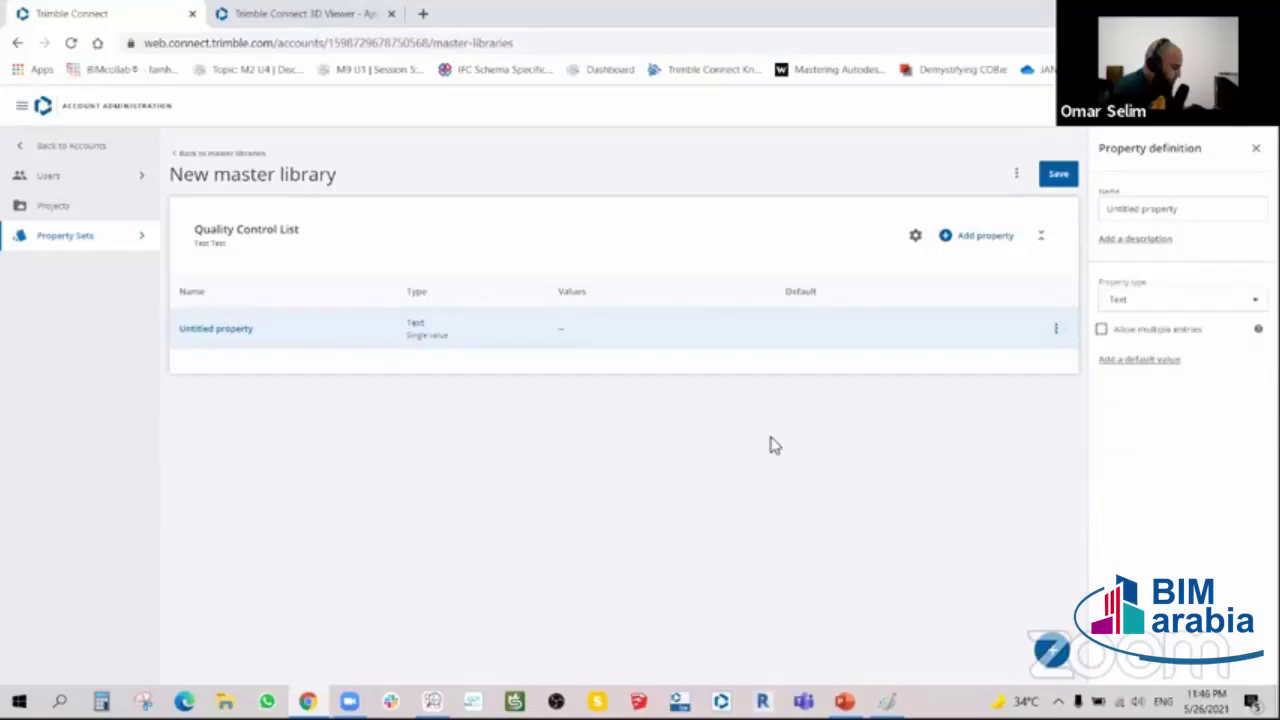
left_click(1103, 332)
left_click(1180, 299)
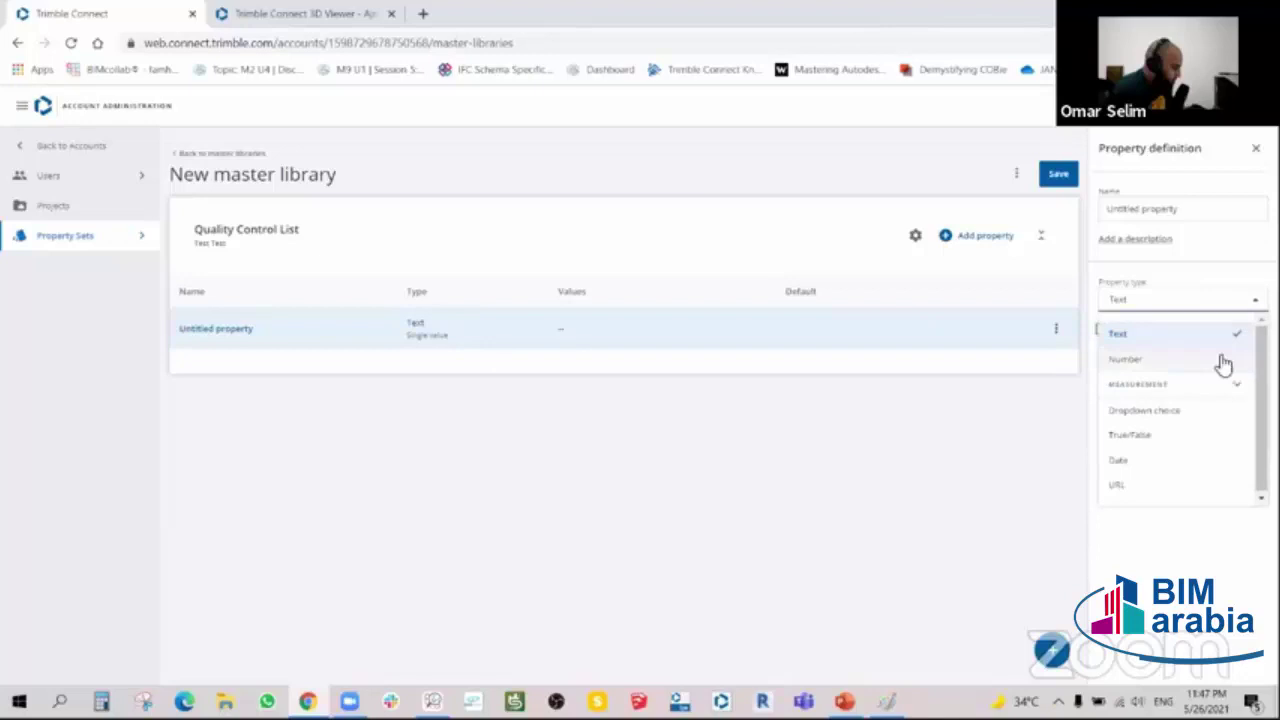
left_click(1160, 411)
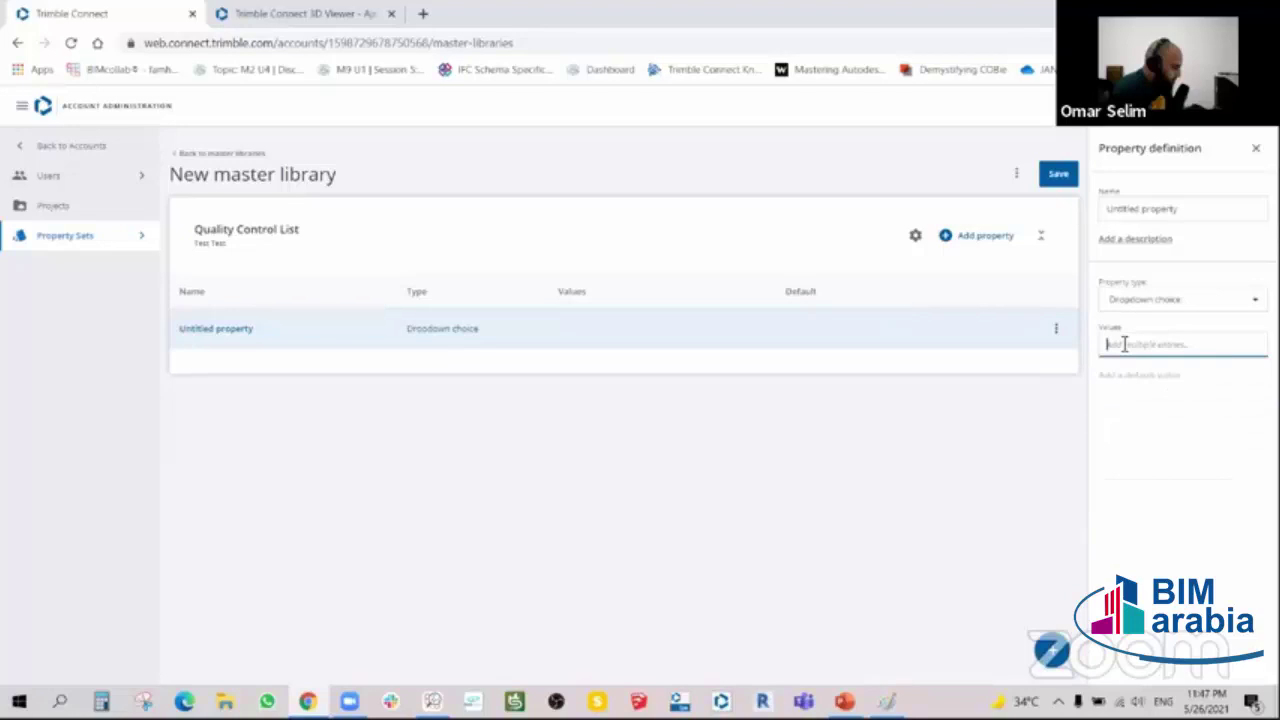
type("d")
key("BackSpace")
key("BackSpace")
key("BackSpace")
type("d")
key("Return")
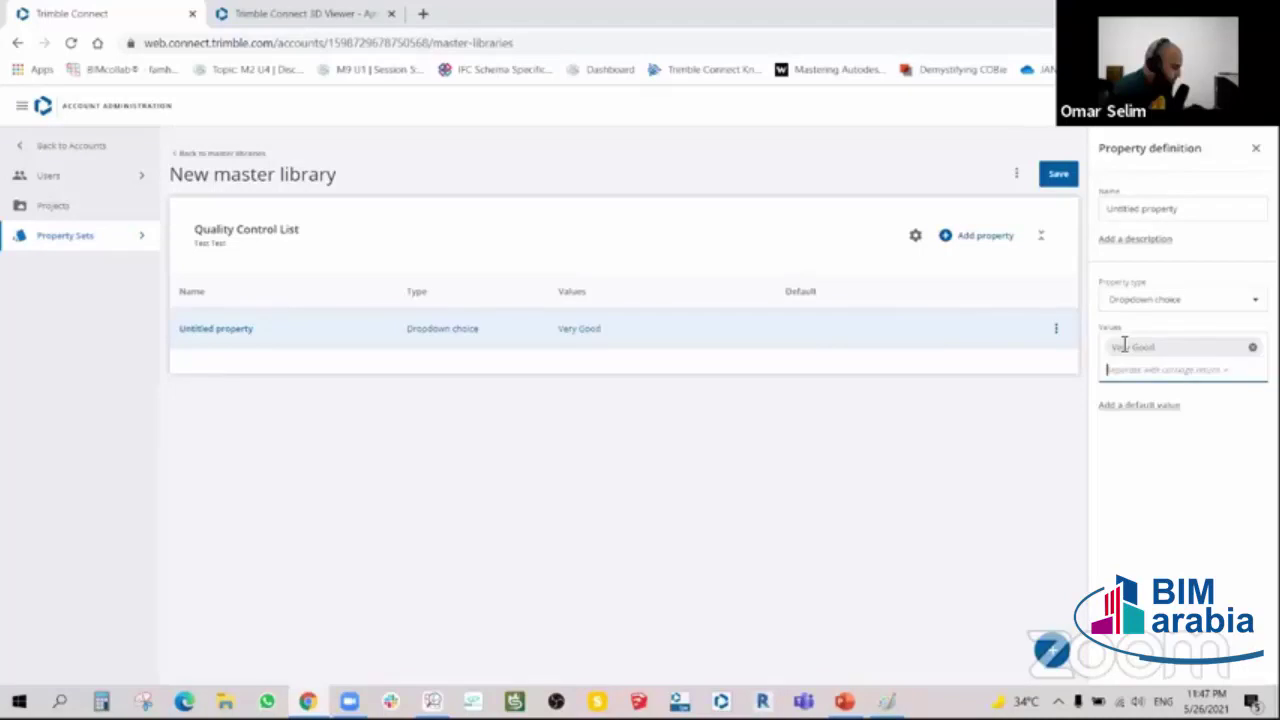
- Set Very Good as the dropdown's default value
left_click(1132, 406)
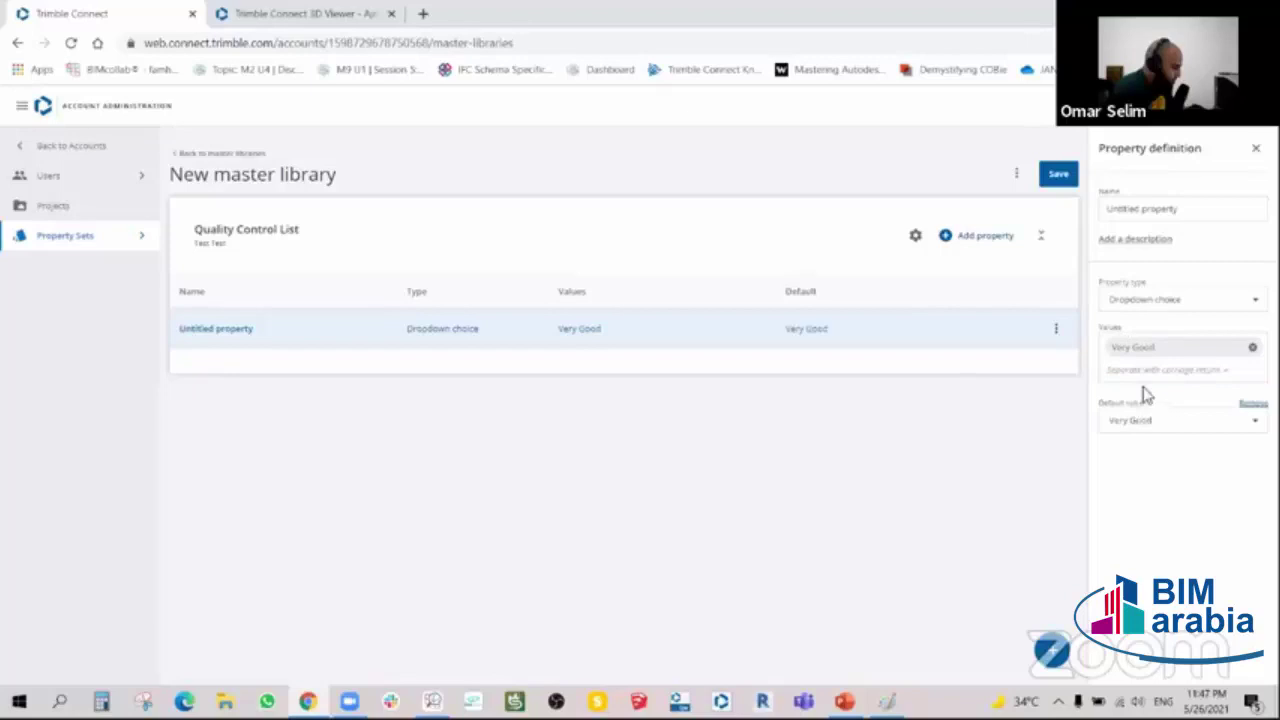
left_click(1146, 425)
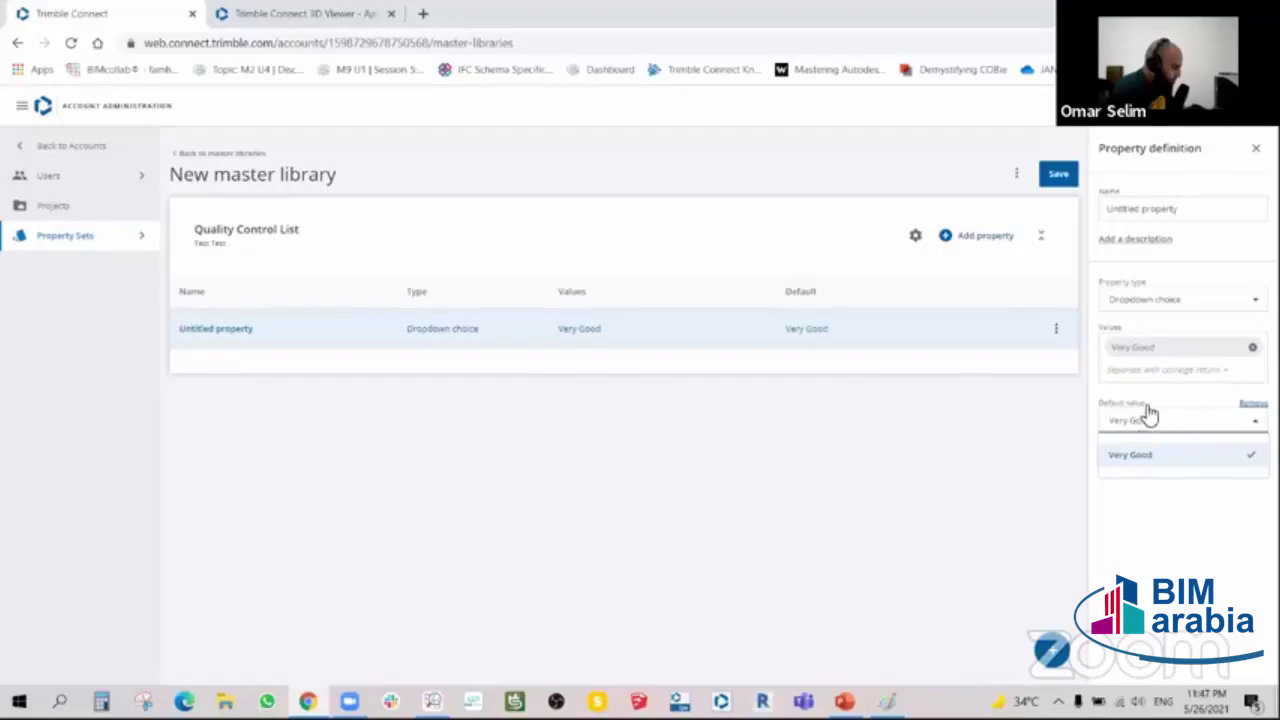
left_click(1146, 418)
left_click(1253, 403)
left_click(1142, 372)
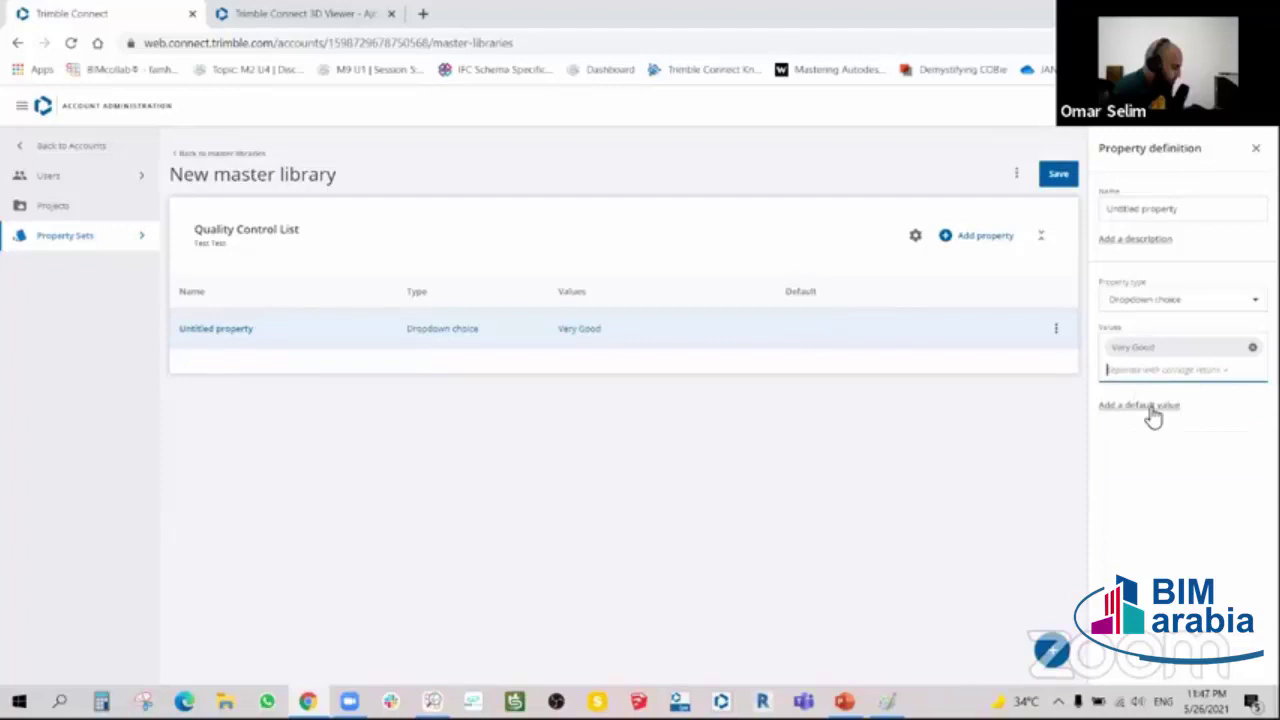
left_click(1147, 407)
- Add Bad and Normal as further dropdown options
left_click(1164, 370)
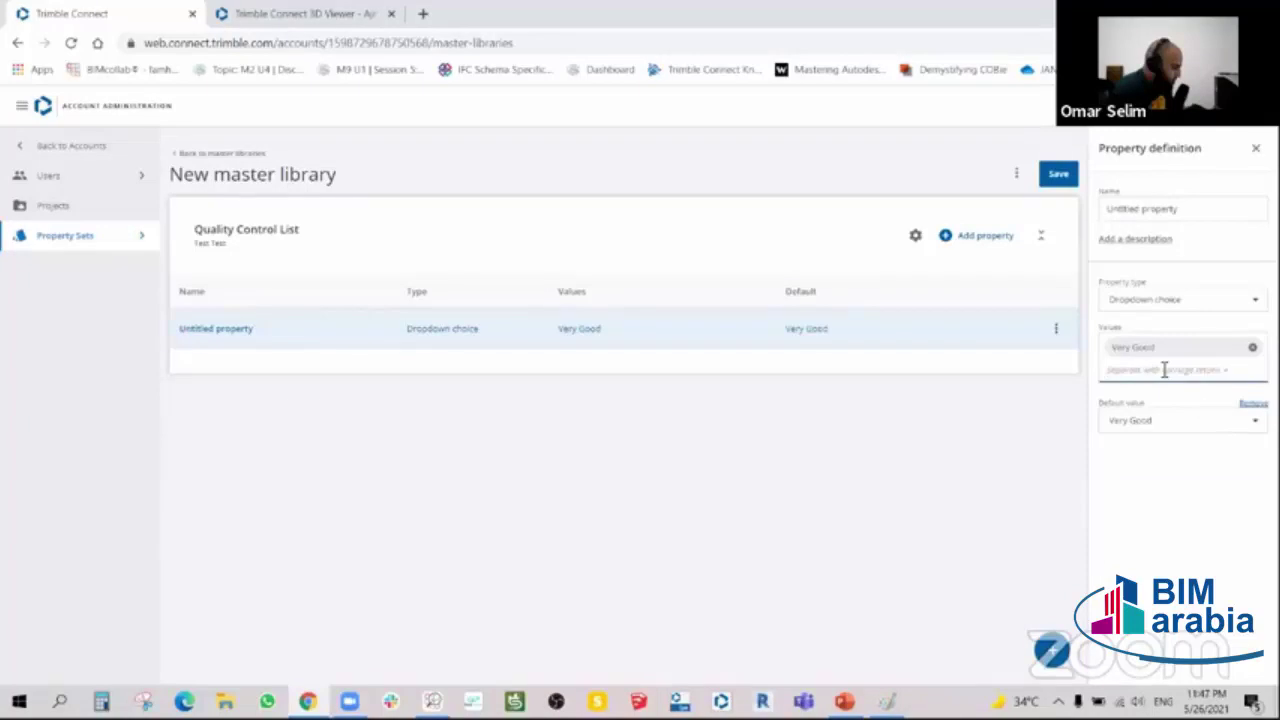
type("Bad")
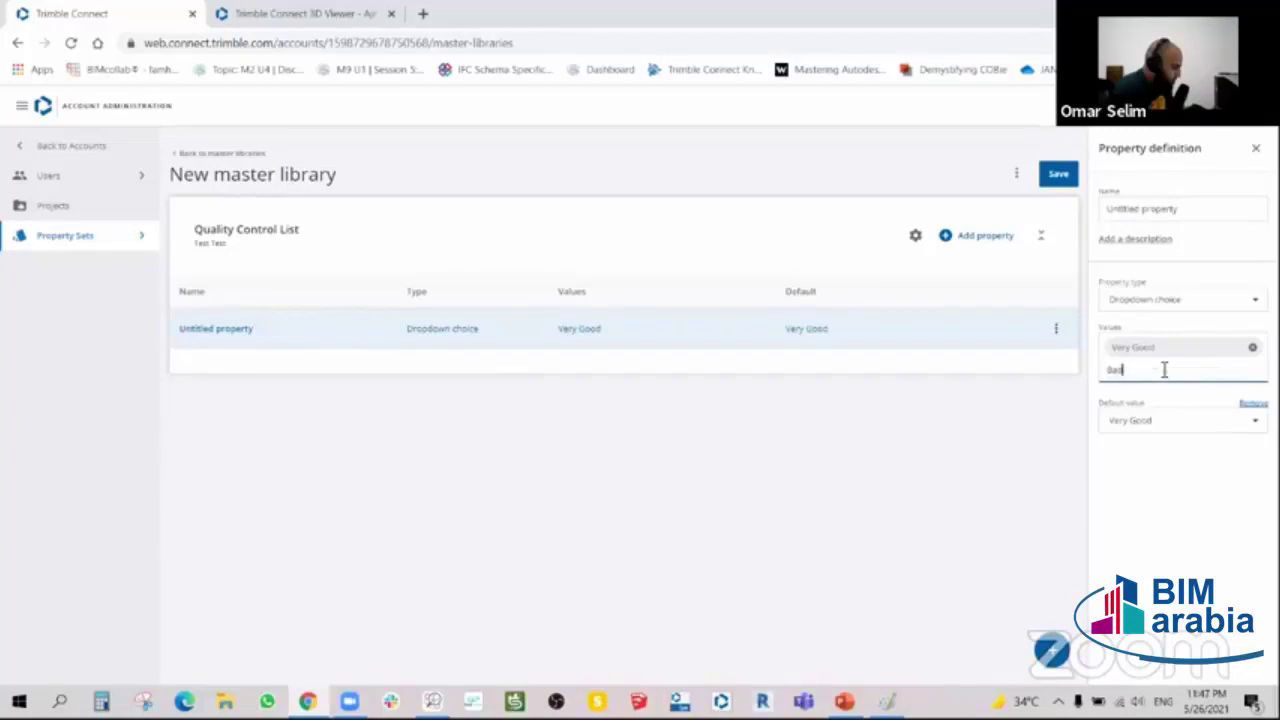
key("Return")
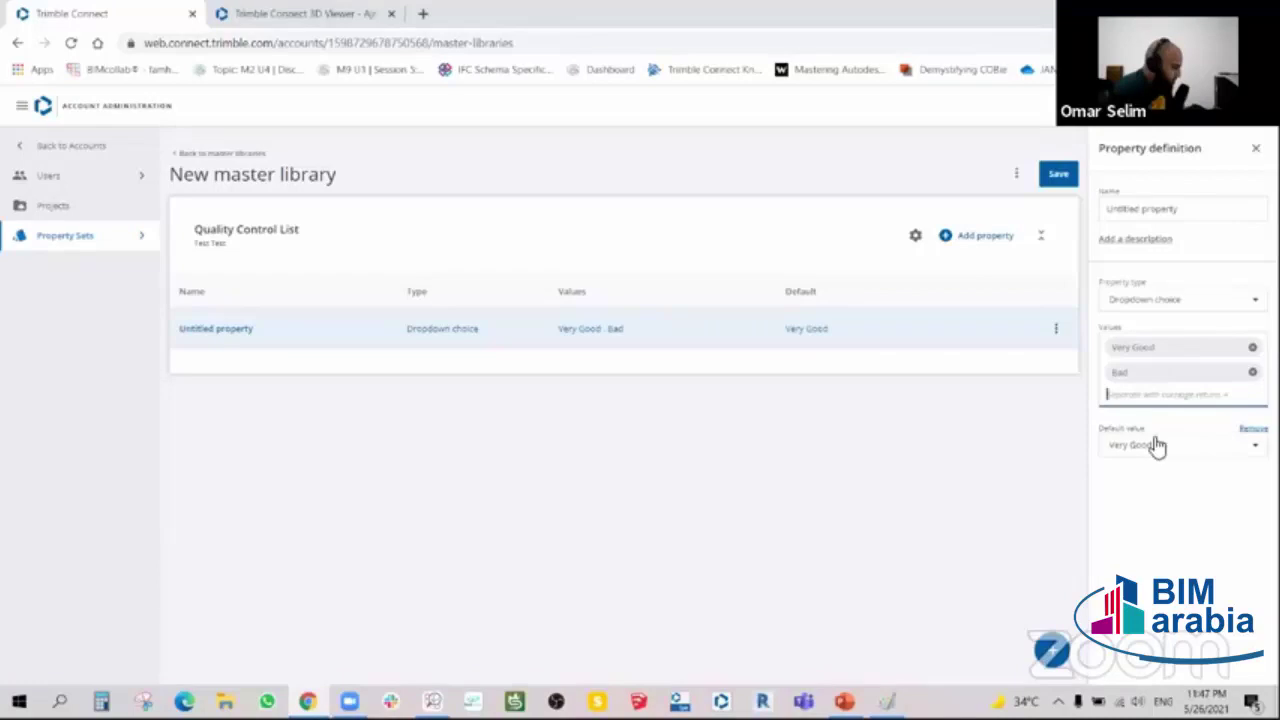
left_click(1155, 444)
left_click(1140, 394)
type("V")
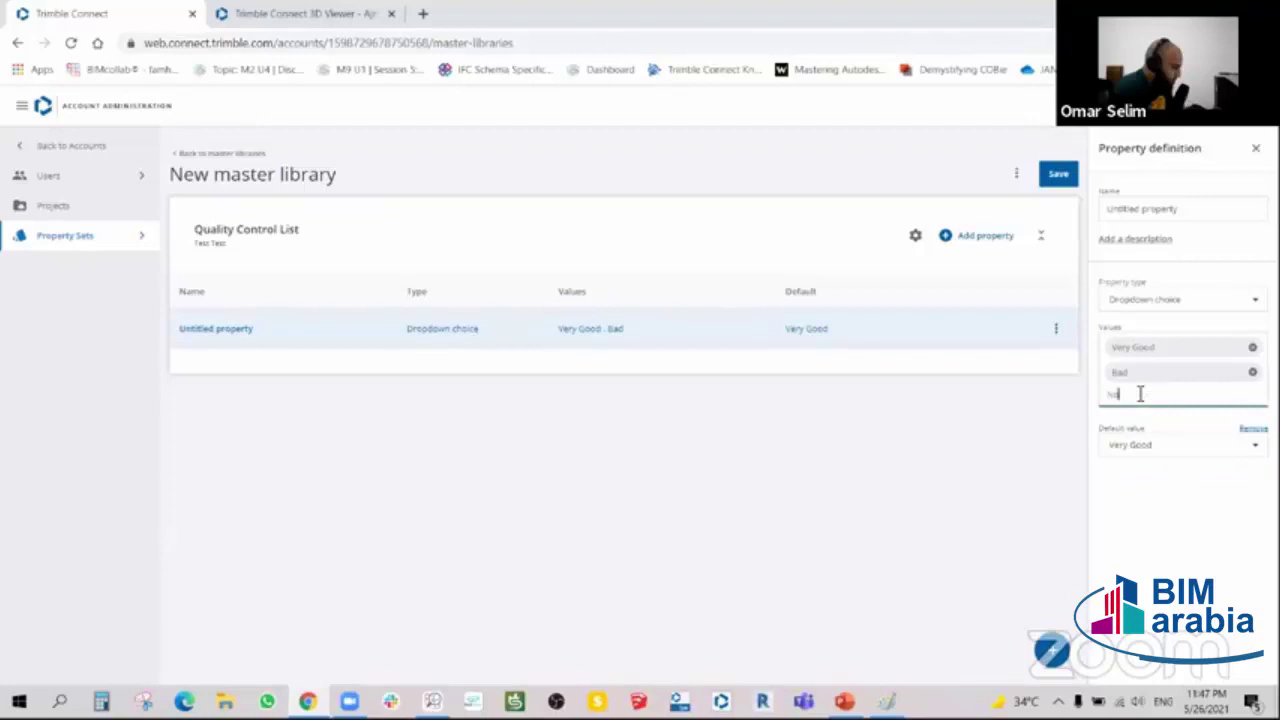
key("Return")
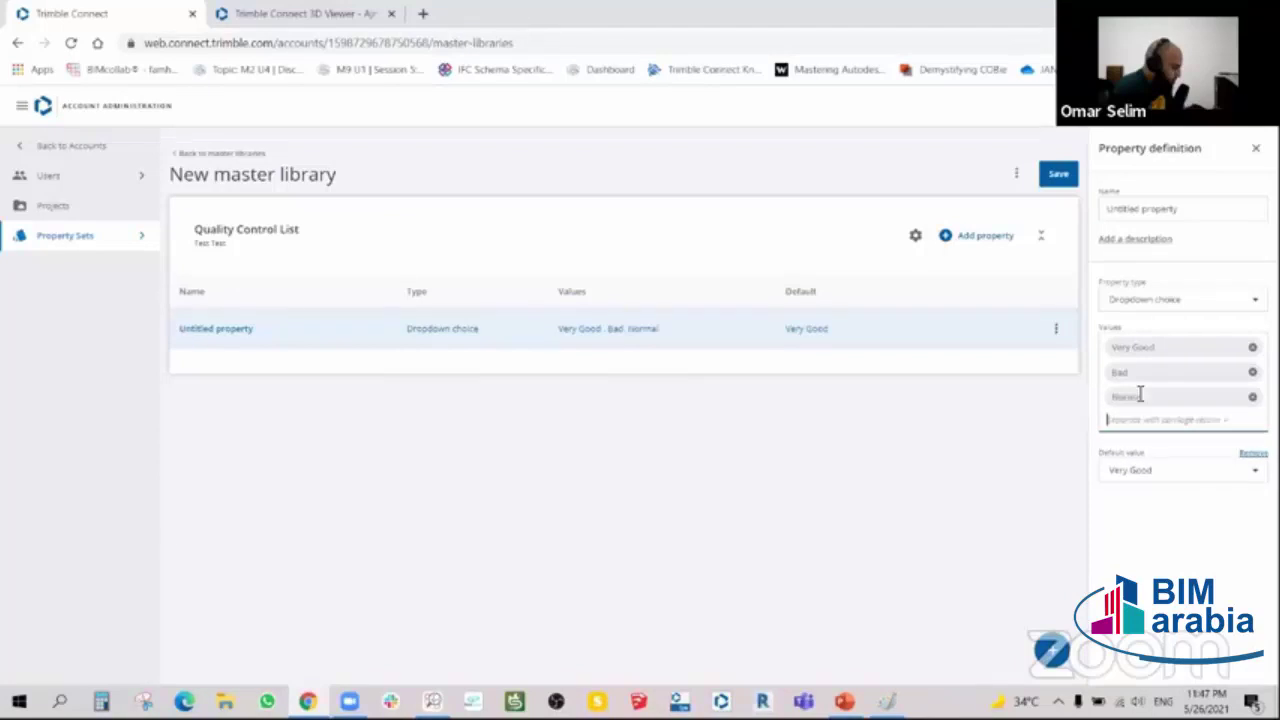
left_click(1196, 518)
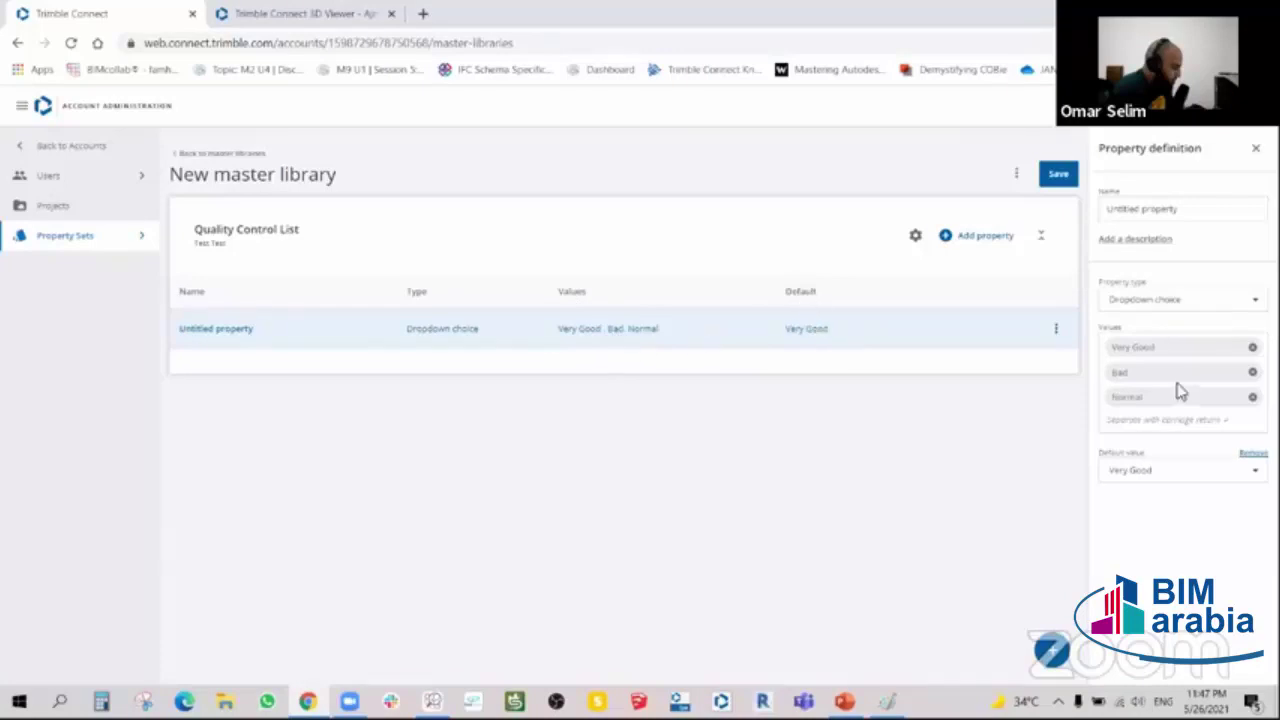
- Add a multi-value Text property, then delete an invalid Date property
left_click(984, 240)
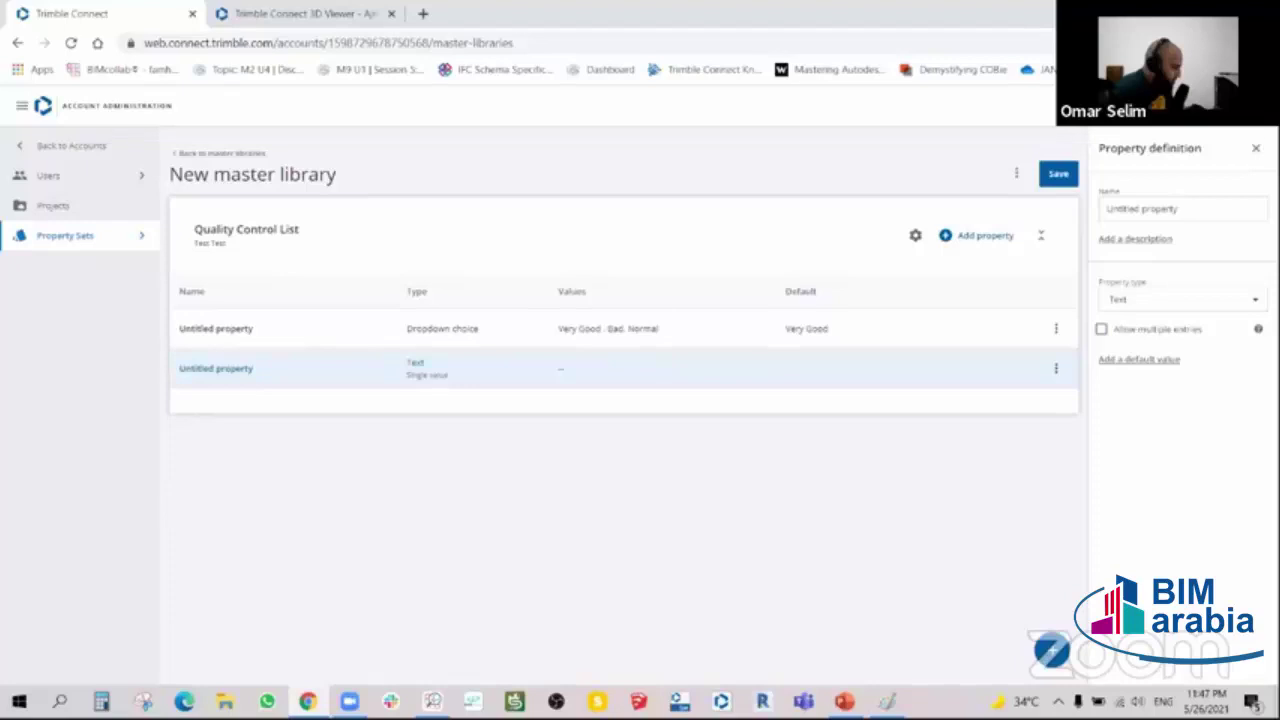
left_click(1103, 331)
left_click(984, 237)
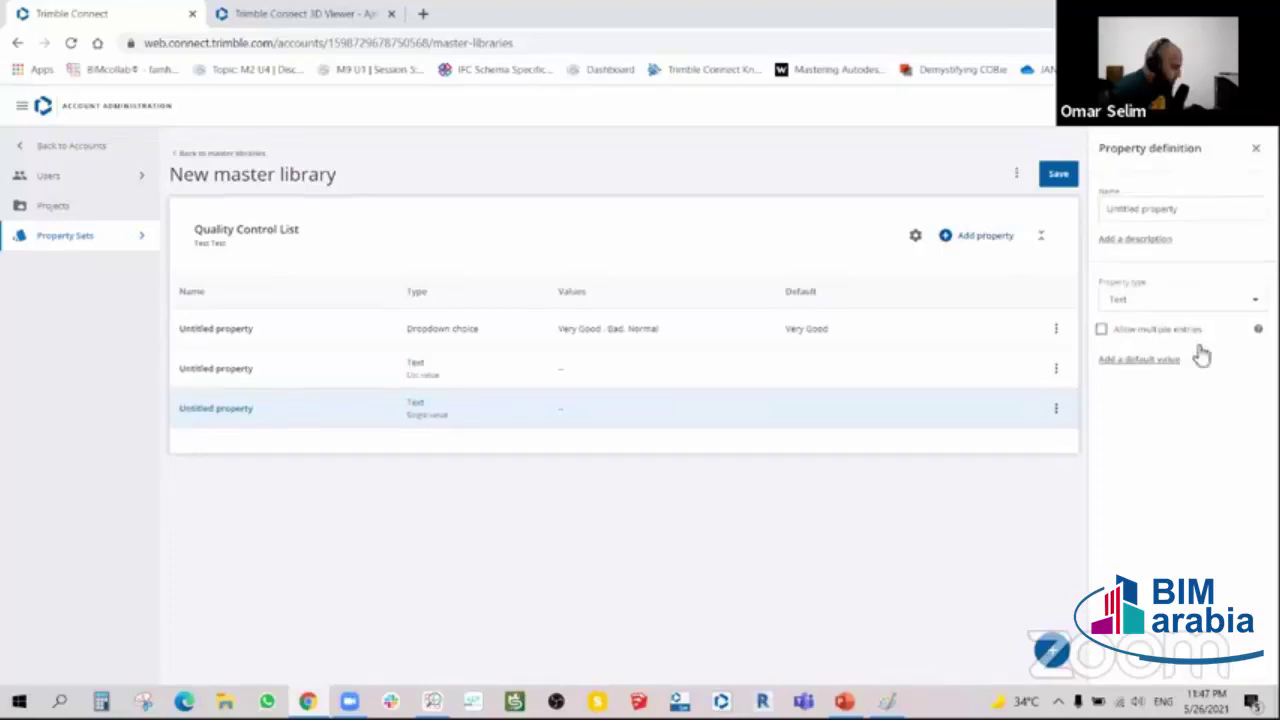
left_click(1255, 304)
left_click(1137, 460)
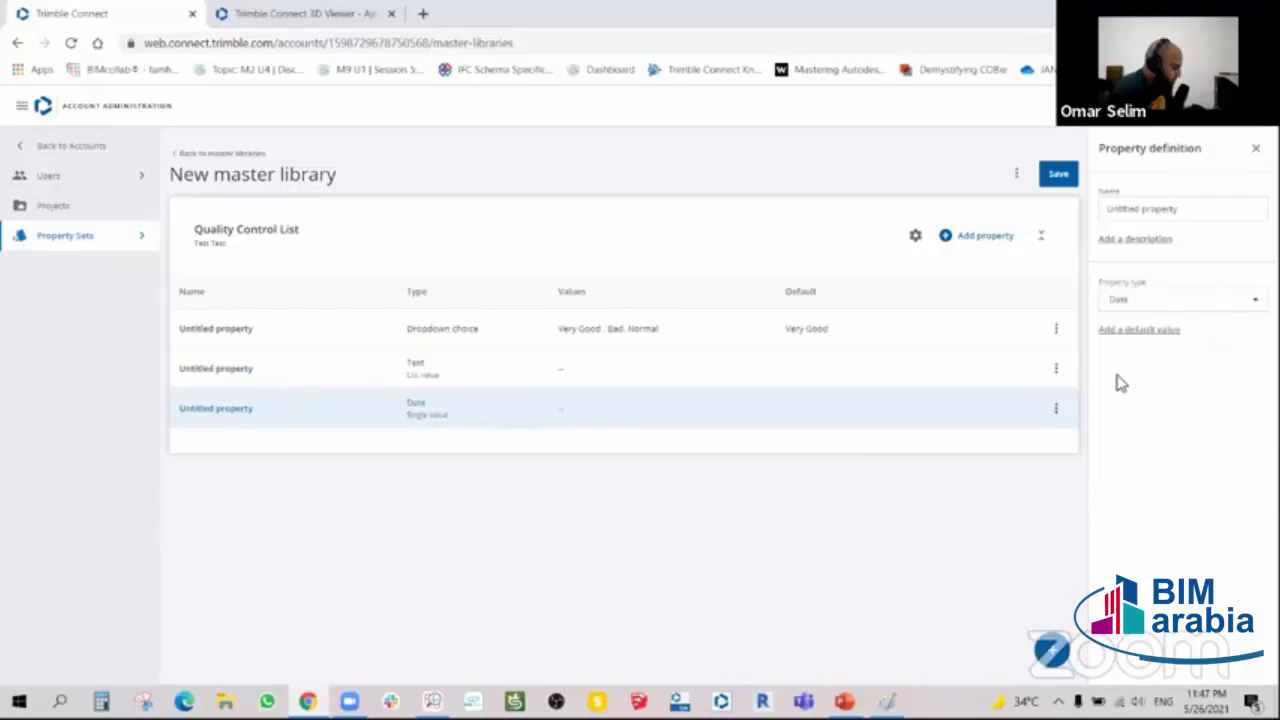
left_click(1127, 336)
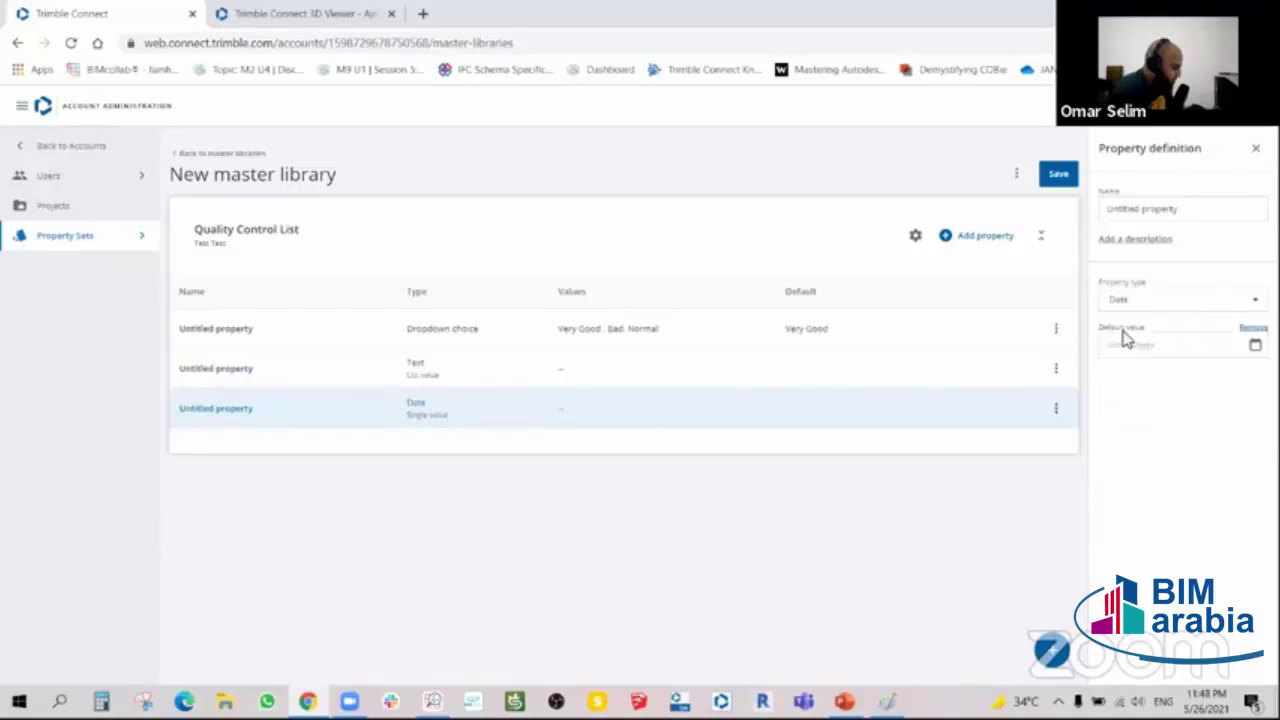
left_click(1143, 344)
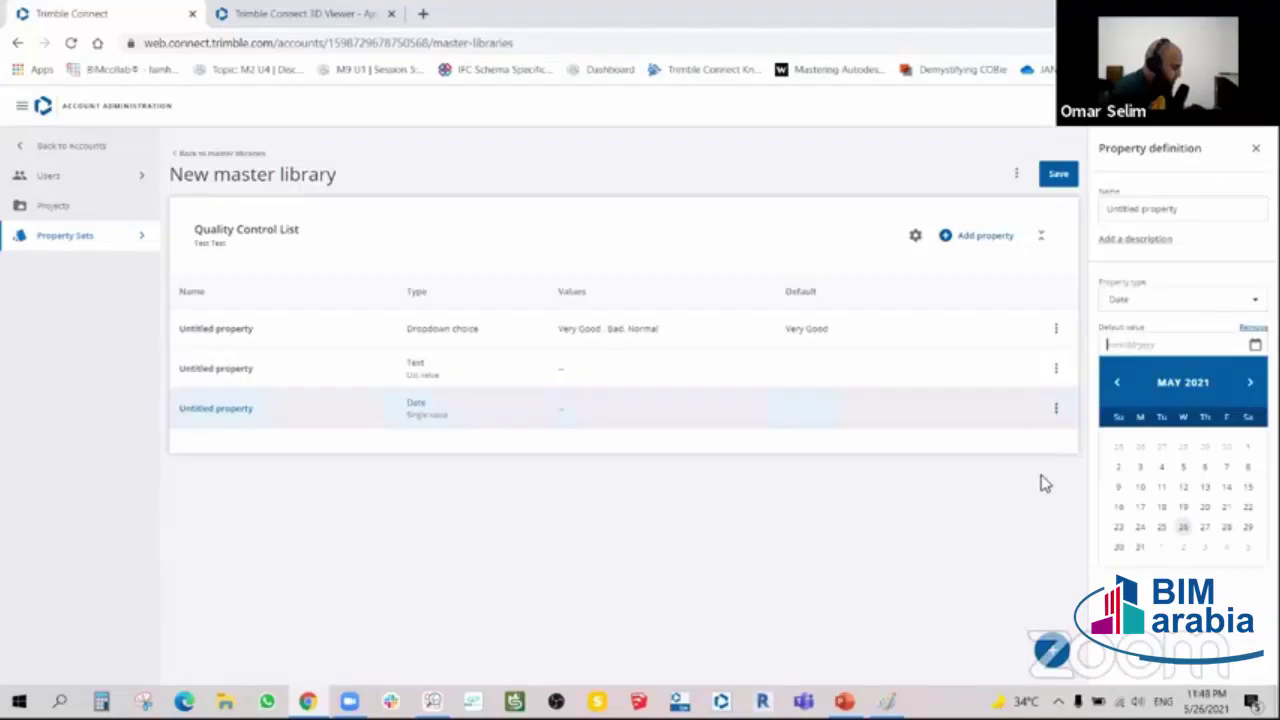
left_click(1043, 478)
left_click(1056, 409)
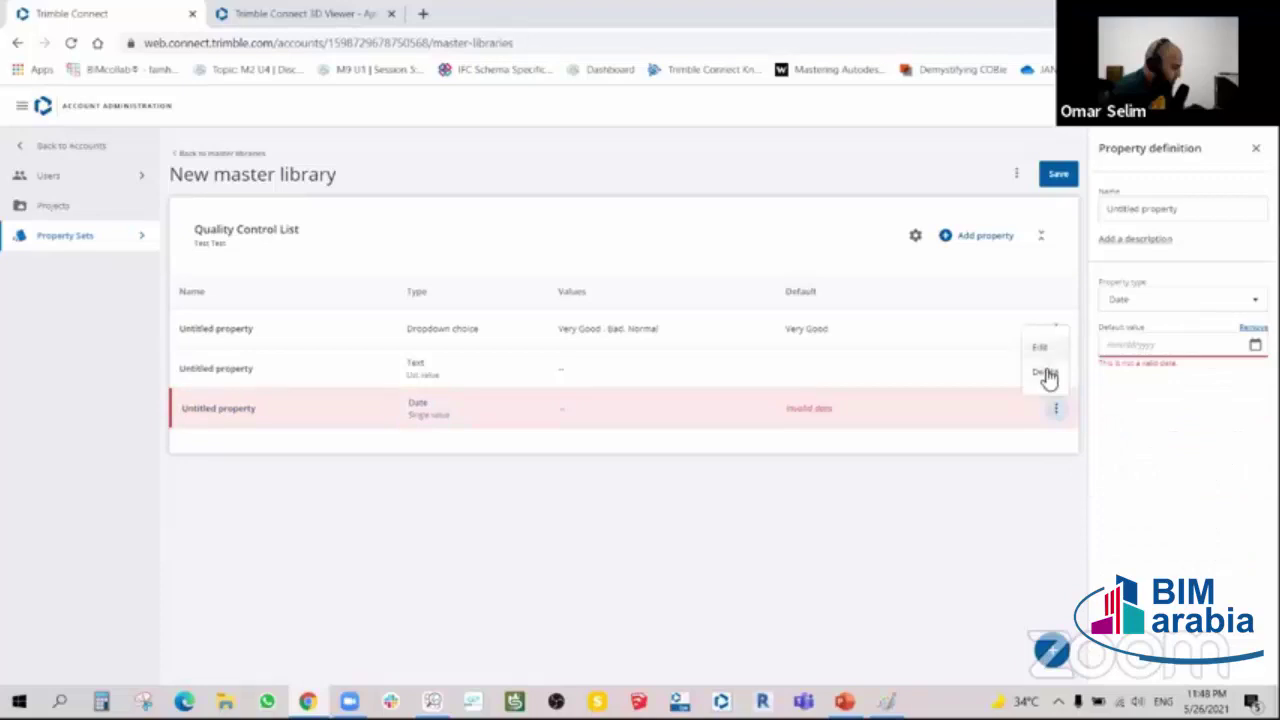
left_click(1045, 372)
left_click(748, 432)
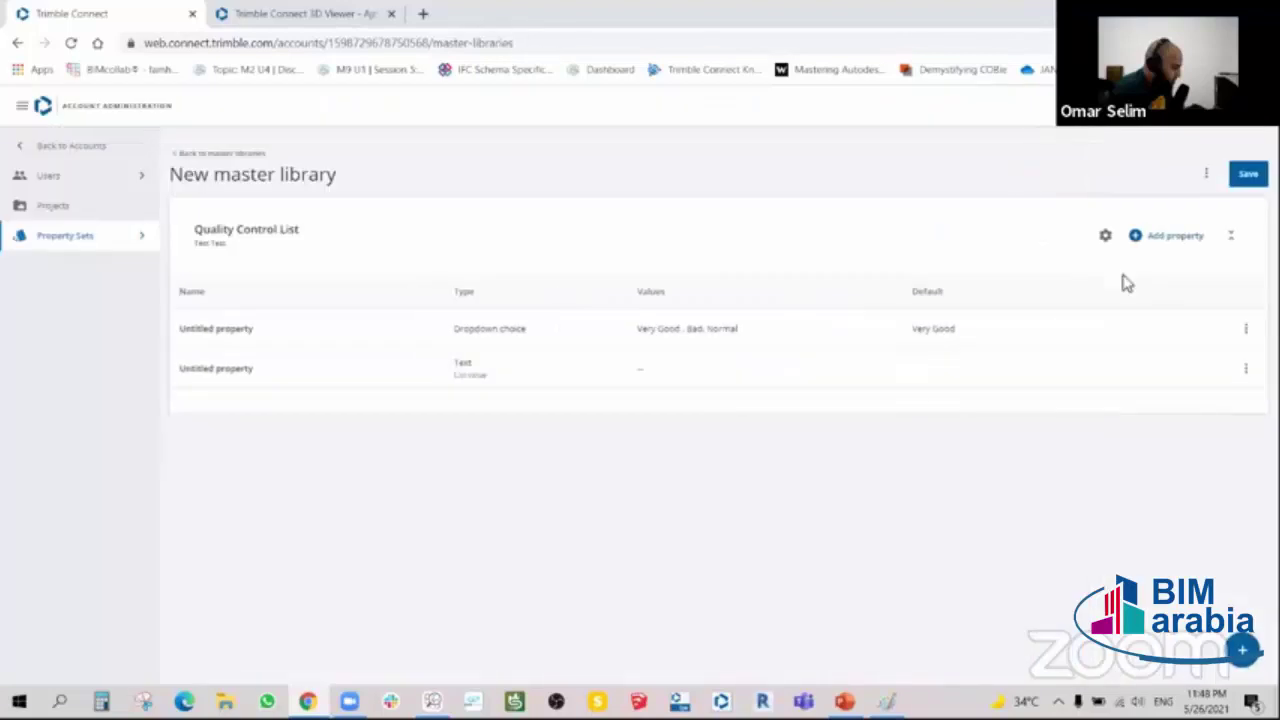
- Add a new Date property and a URL property
left_click(1165, 236)
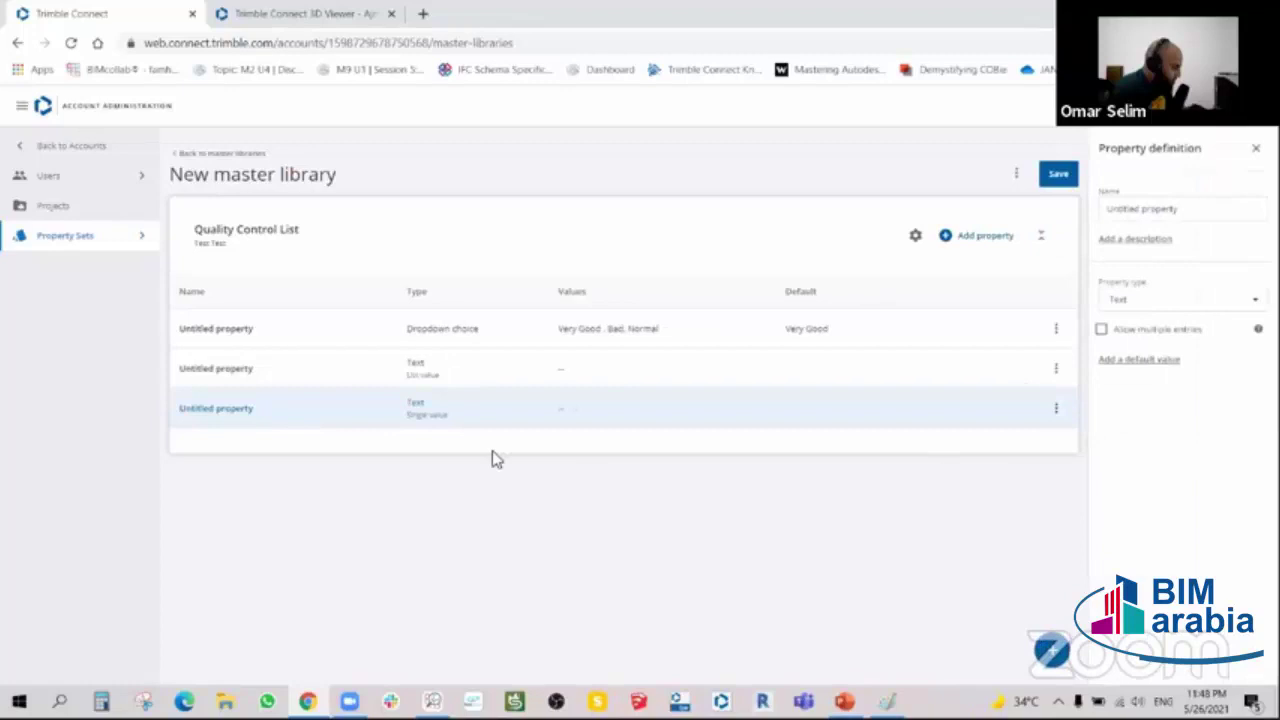
left_click(1245, 301)
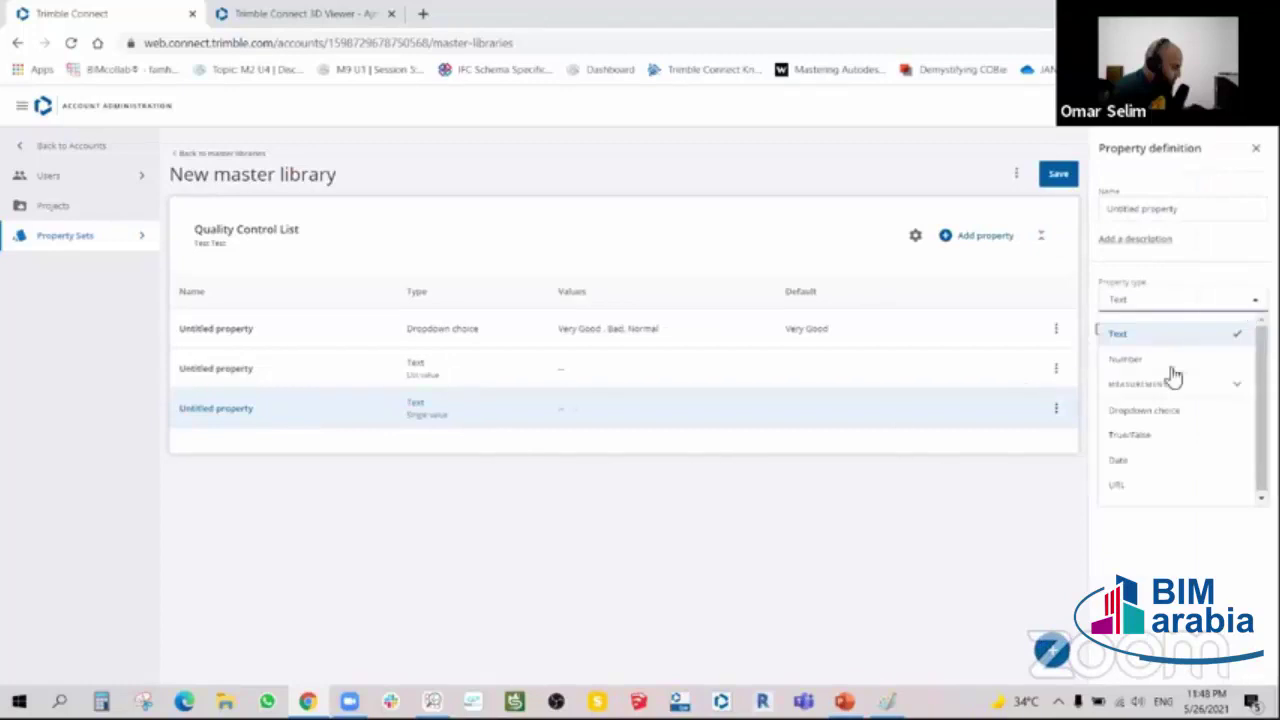
left_click(1140, 461)
left_click(995, 240)
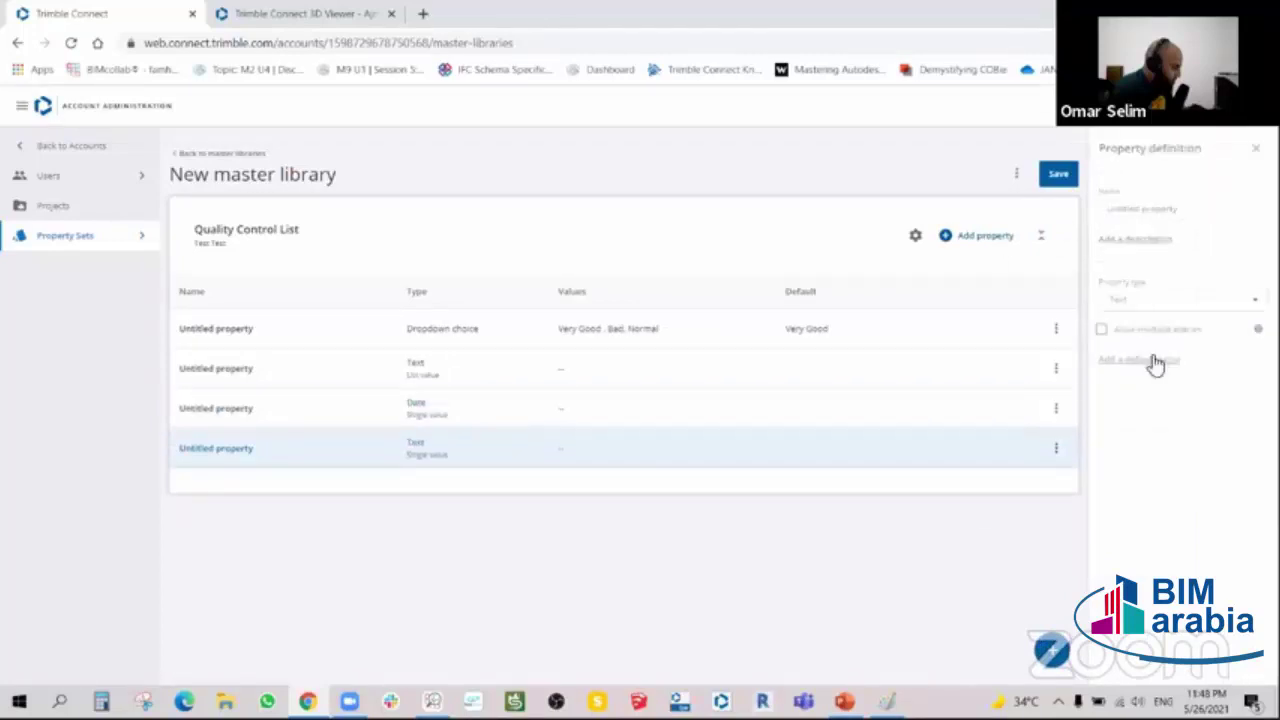
left_click(1250, 302)
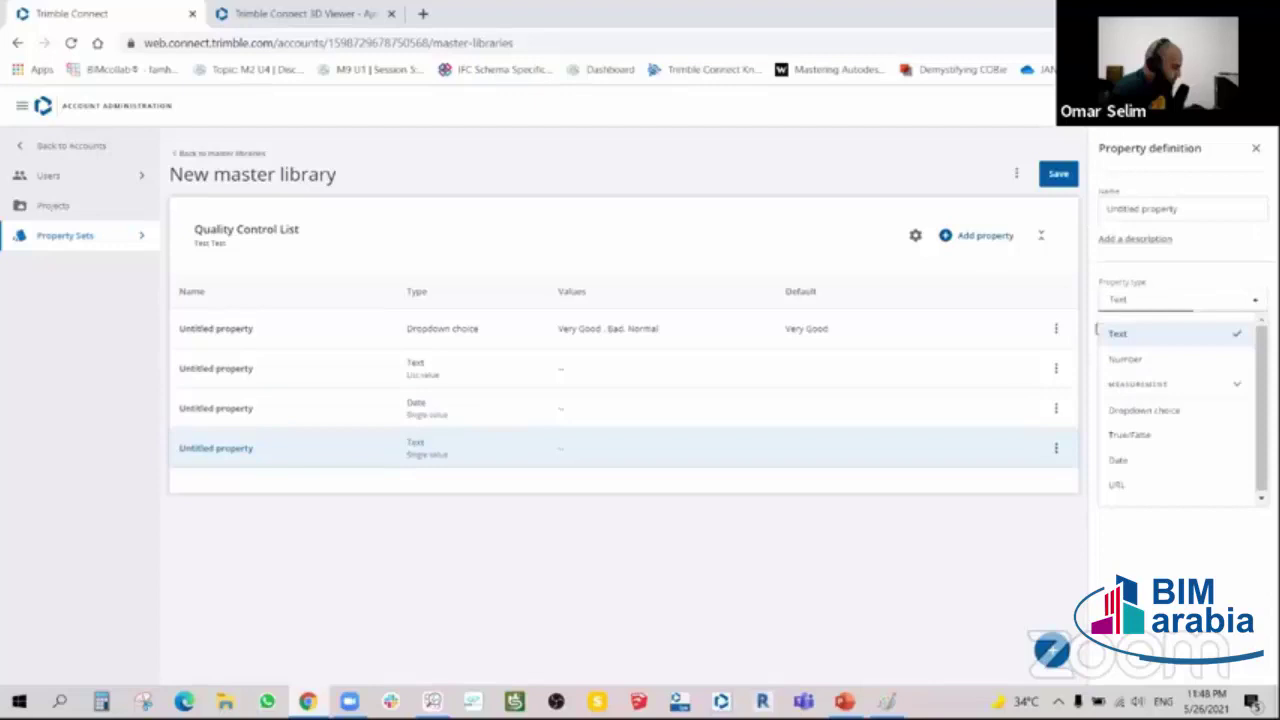
left_click(1144, 488)
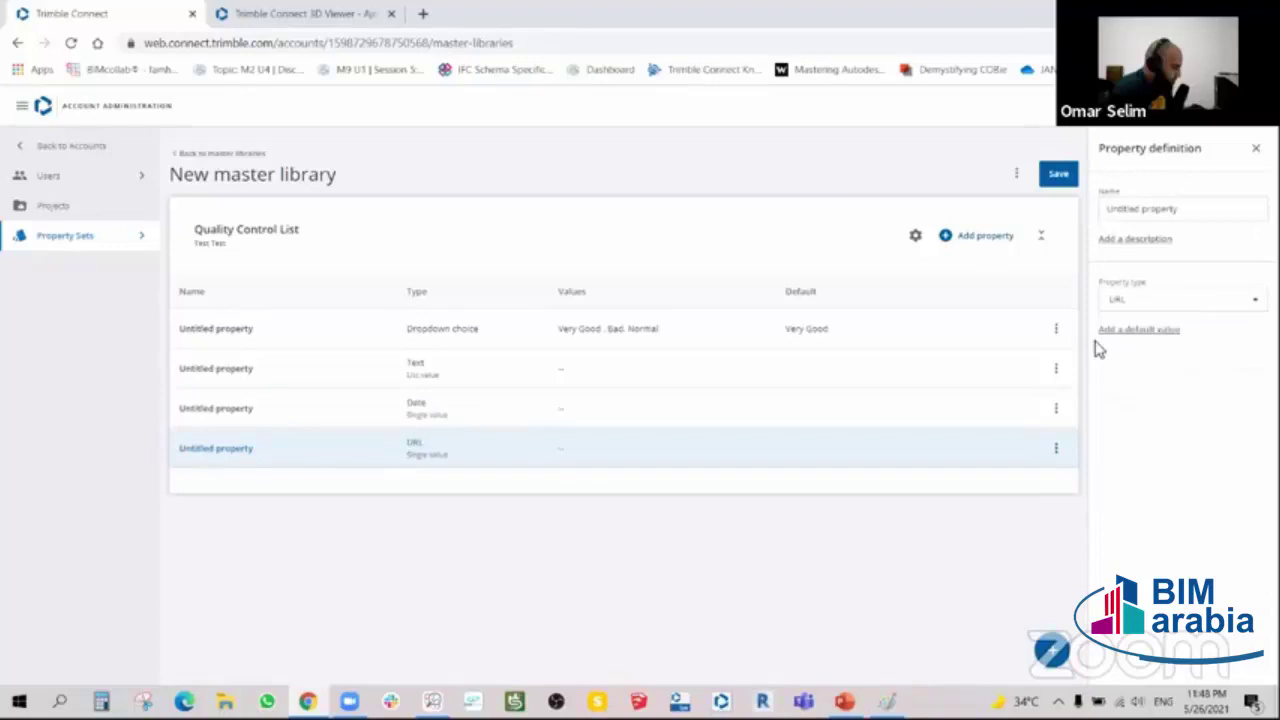
- Add a True/False property including Unknown, then save and publish the library
left_click(1000, 242)
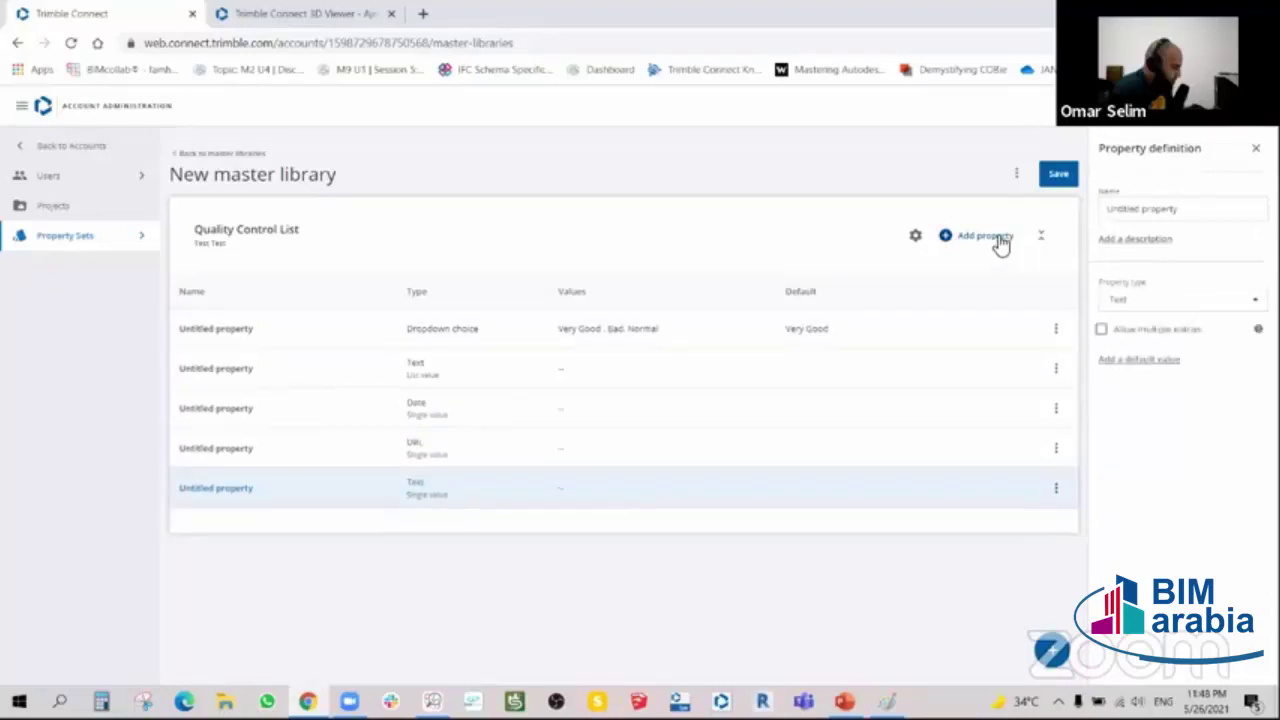
left_click(1250, 299)
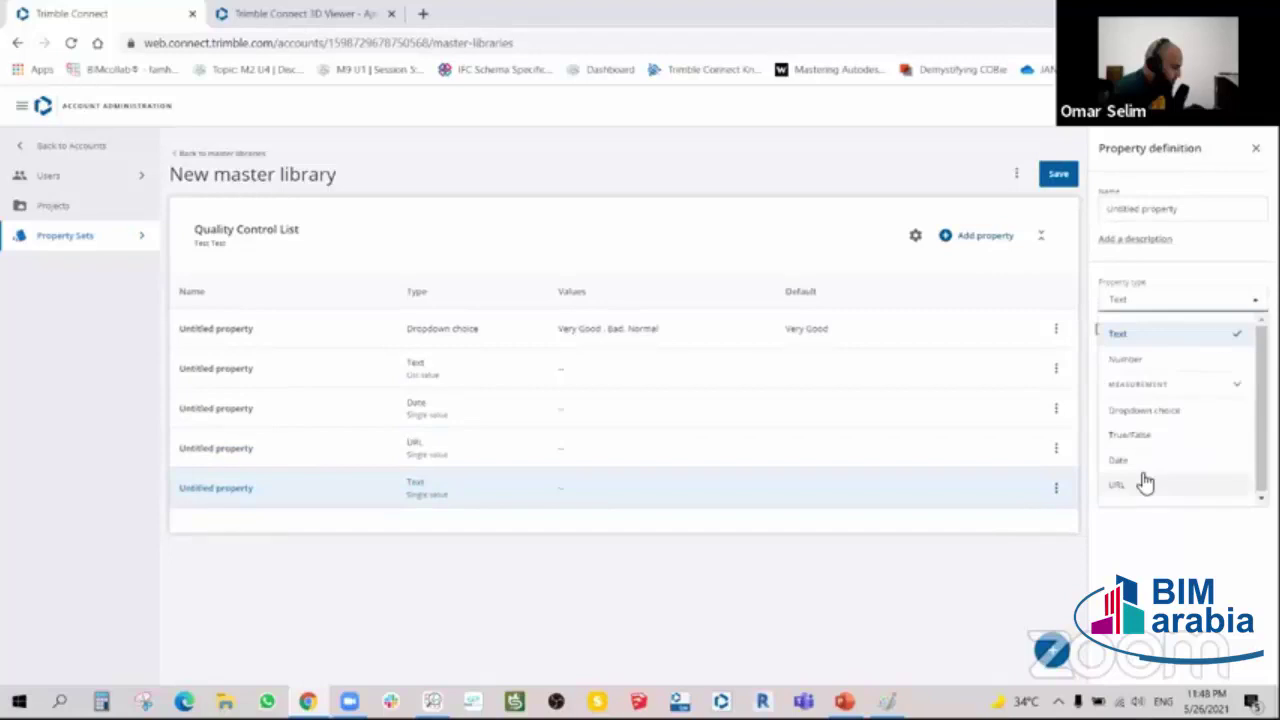
left_click(1170, 440)
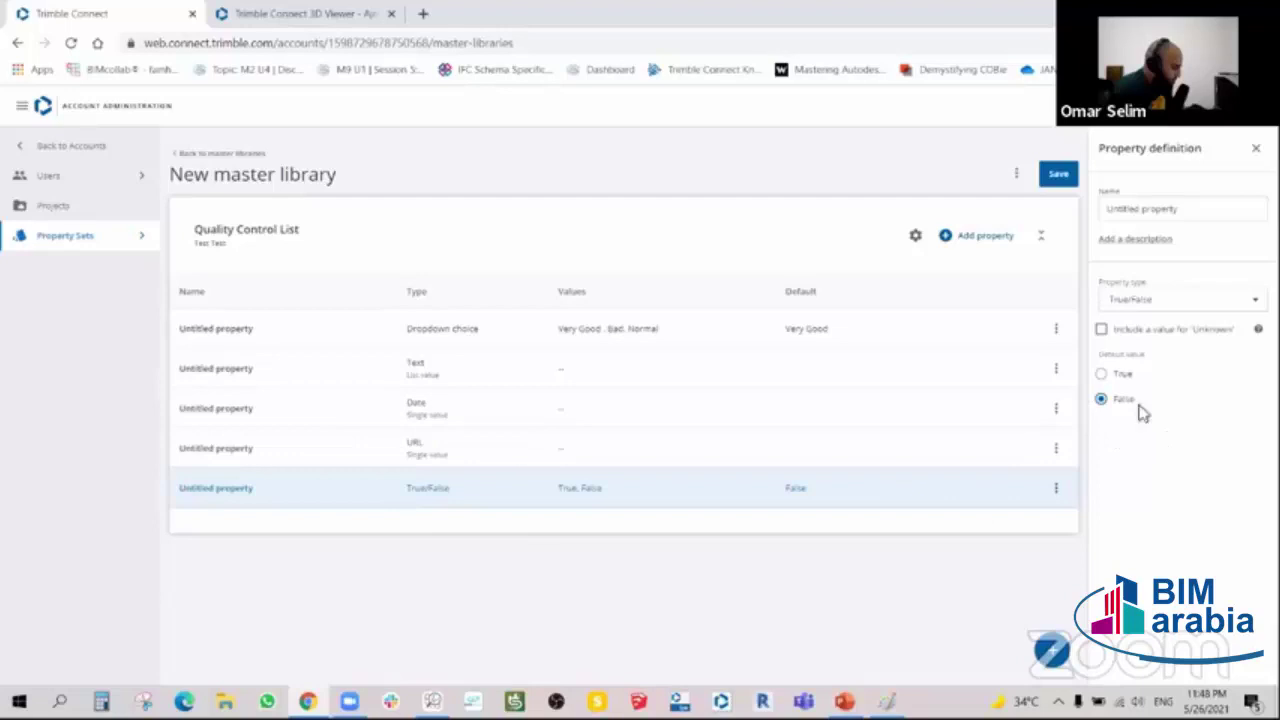
left_click(1103, 331)
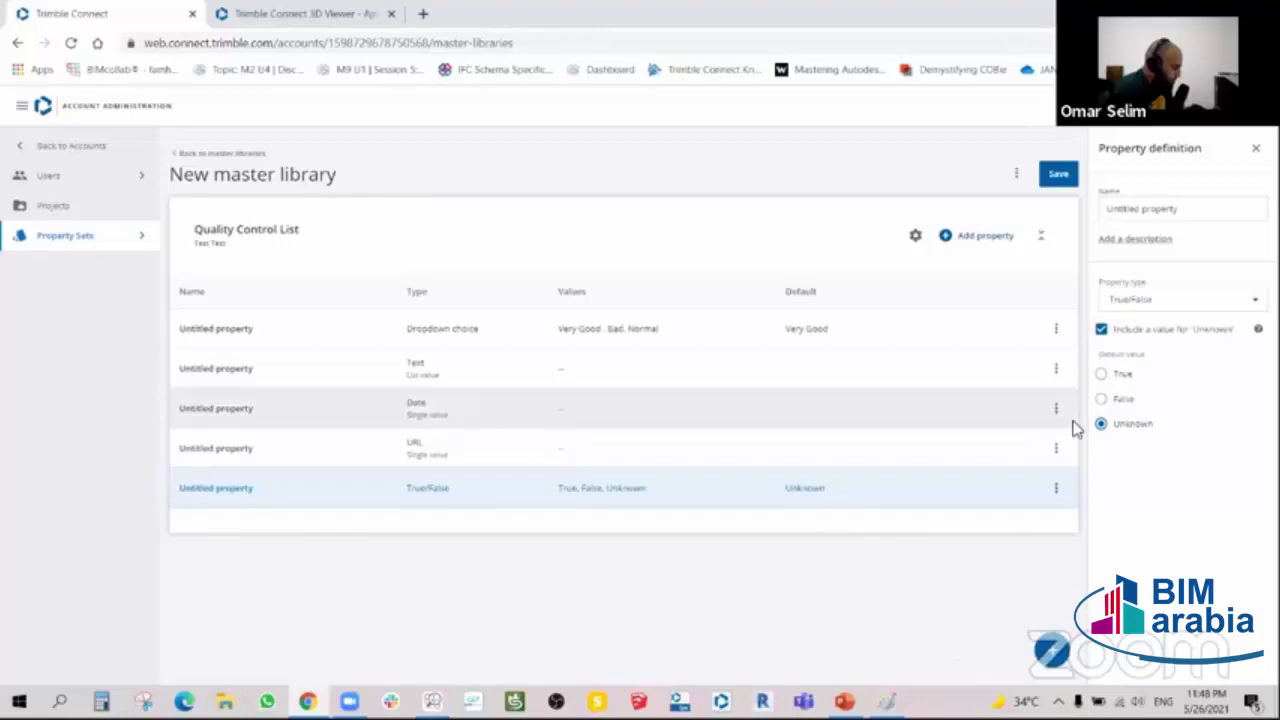
left_click(1058, 174)
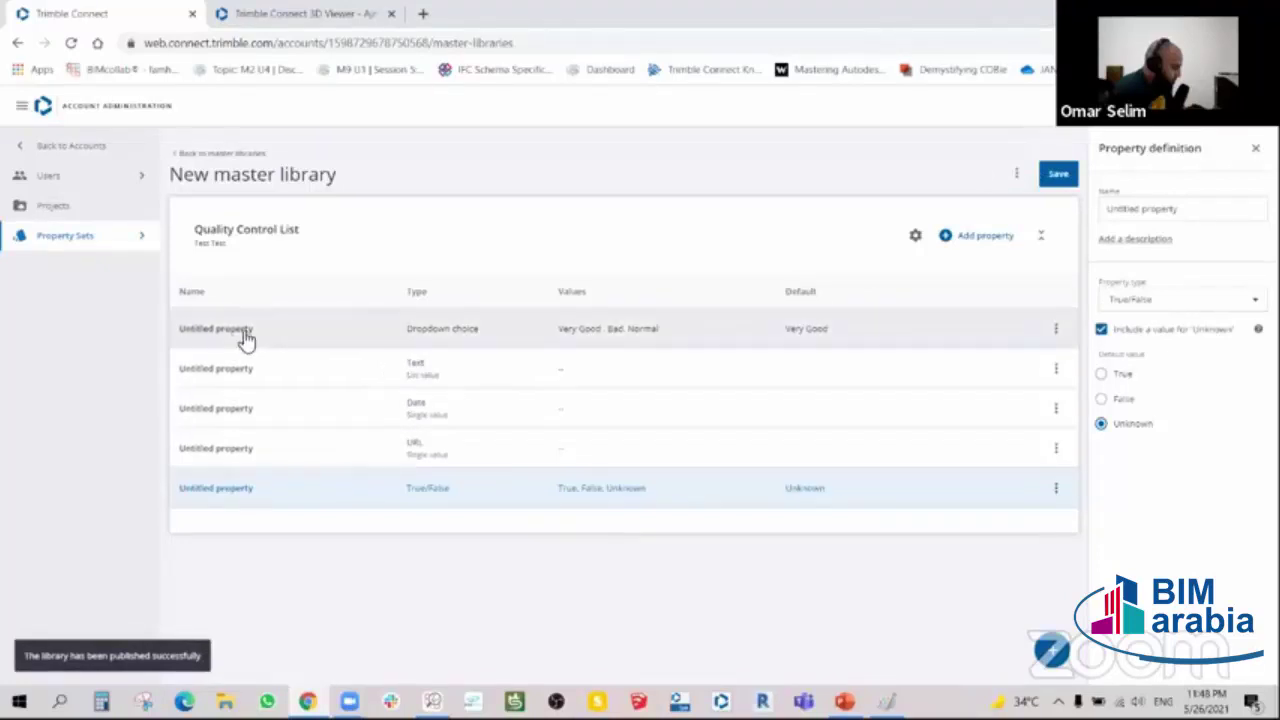
- Rename the dropdown property, and rename the Text property Supplier Name, fixing its spelling
left_click(245, 340)
triple_click(1194, 212)
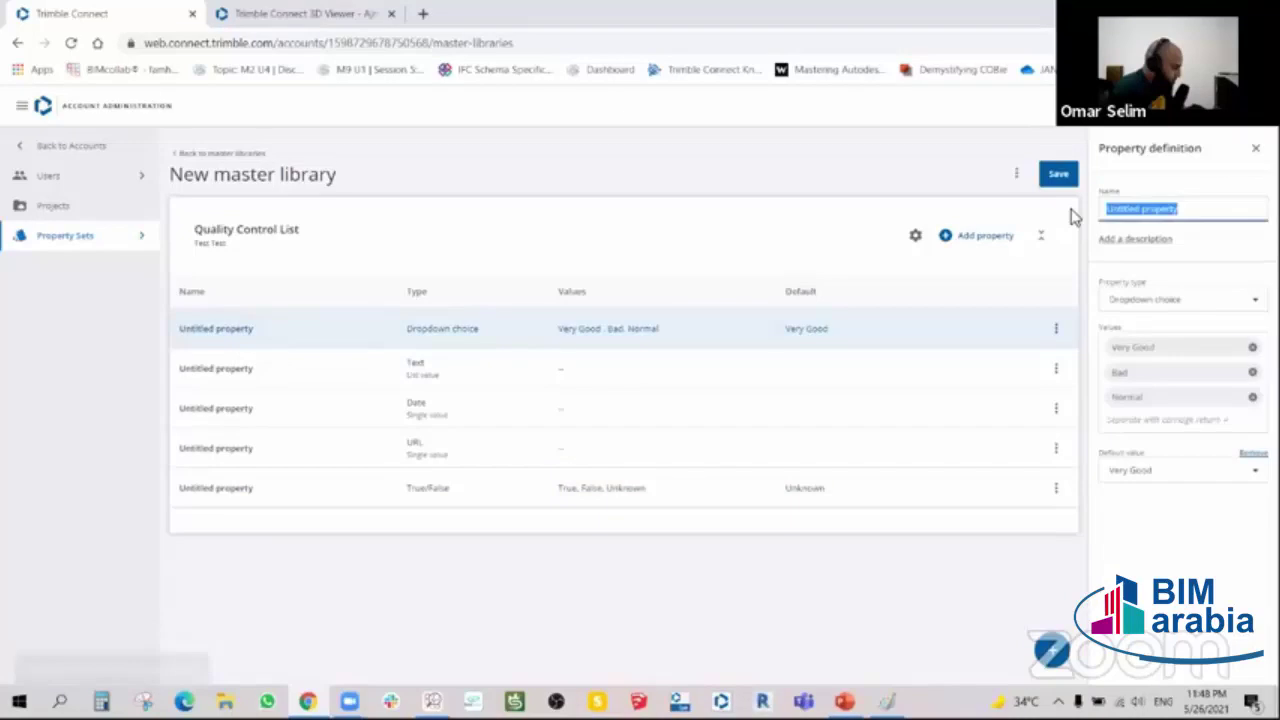
type("Quality")
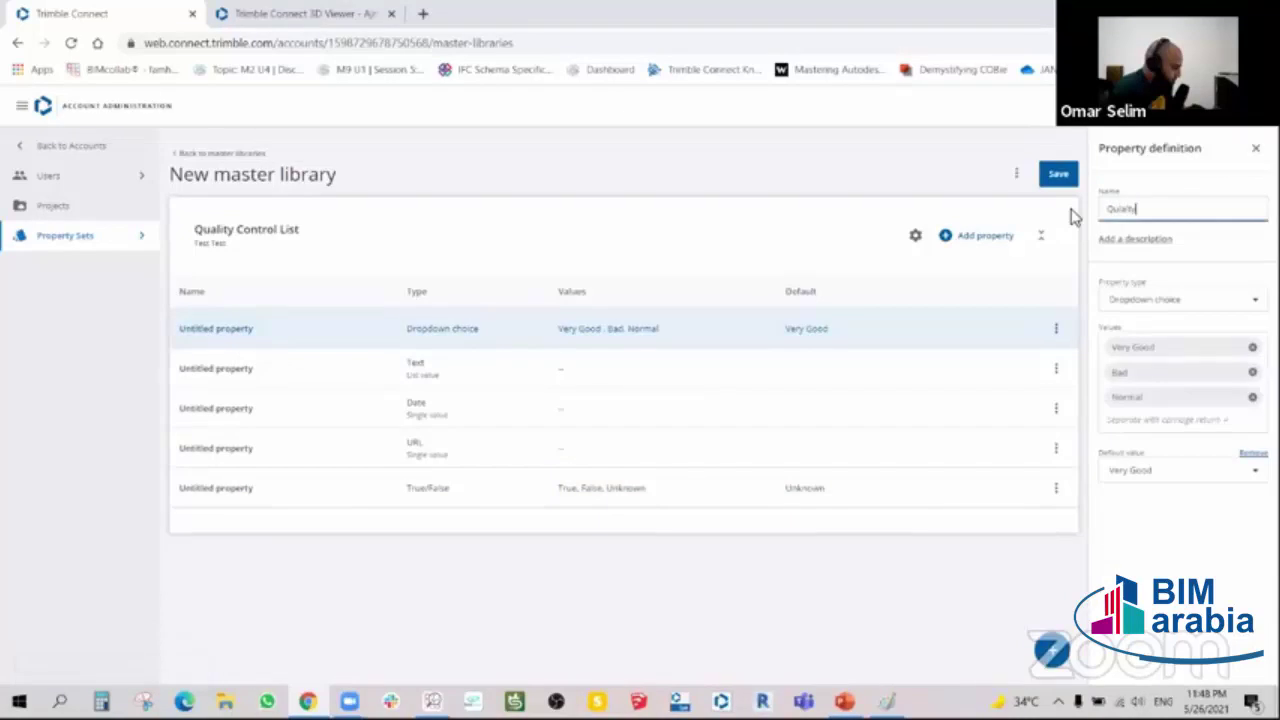
left_click(265, 376)
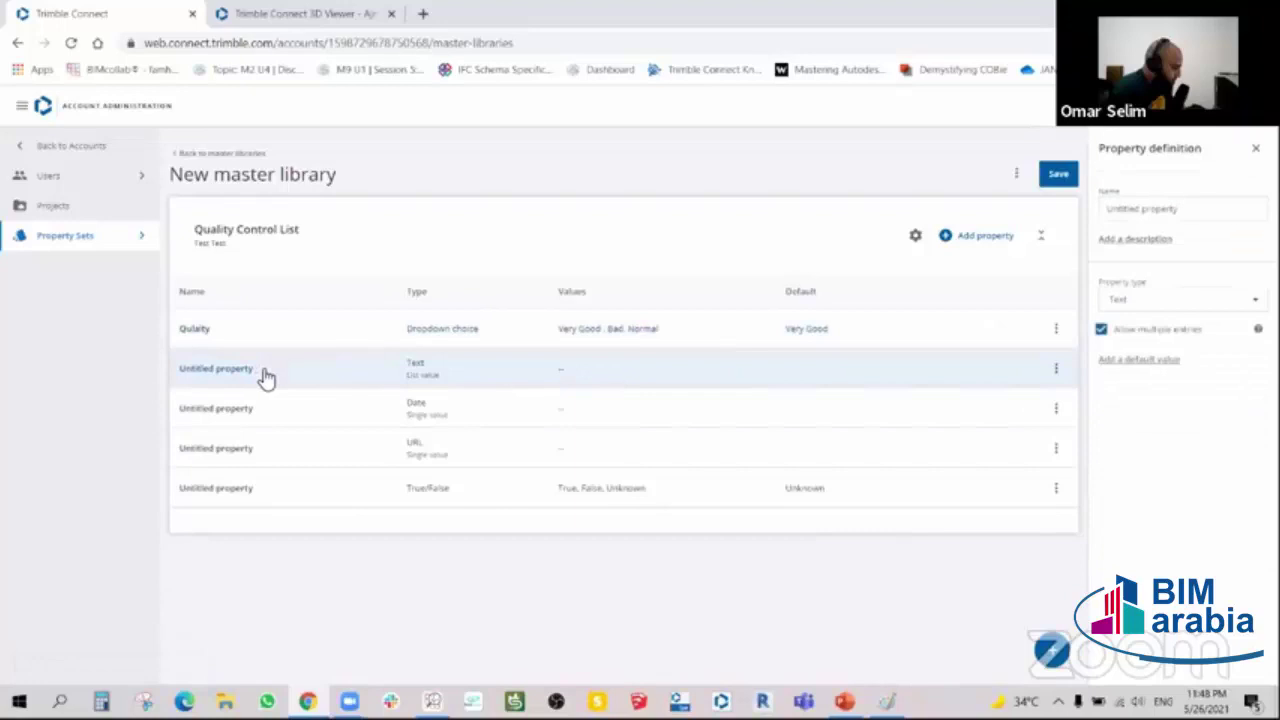
triple_click(1188, 208)
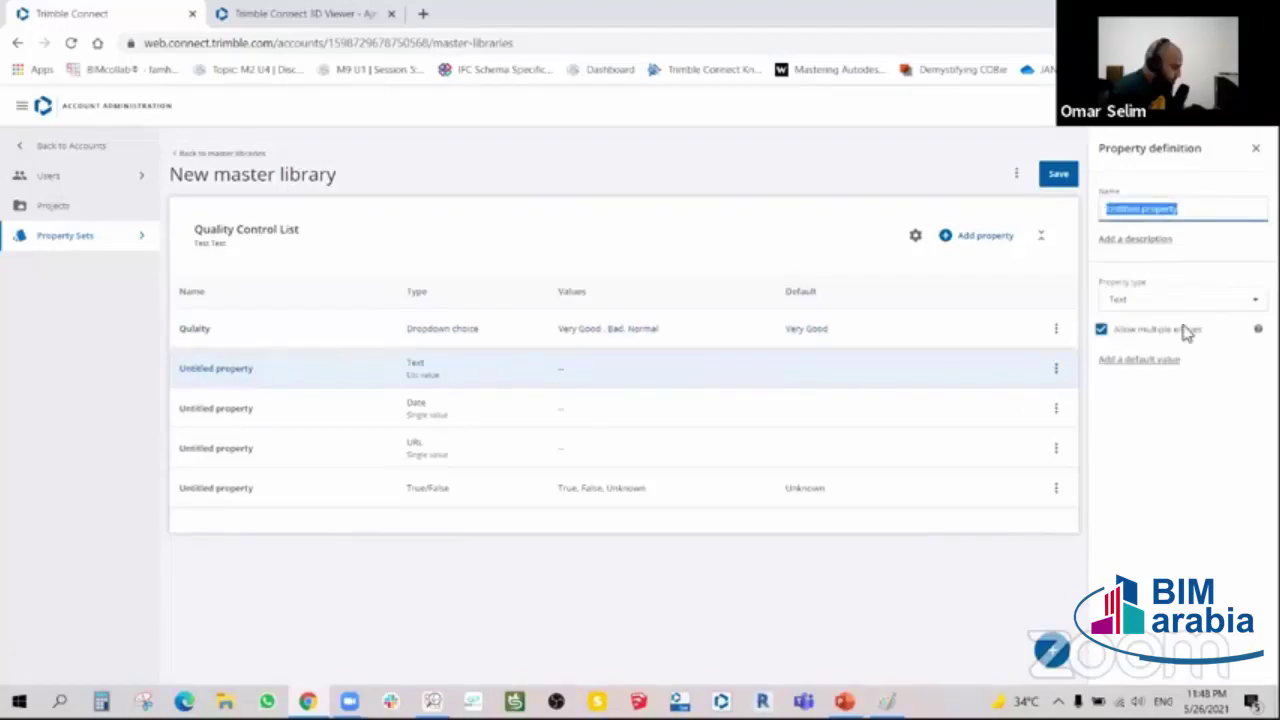
type("Re")
type("Suplier Name")
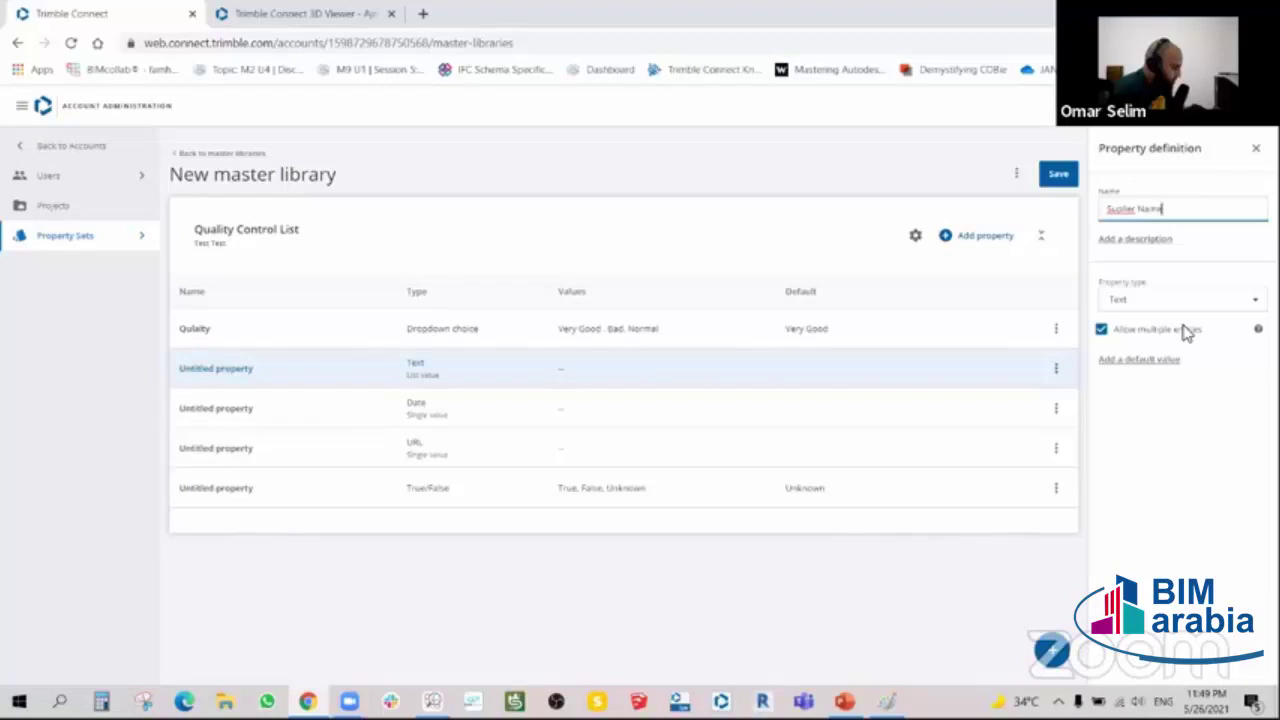
right_click(1122, 209)
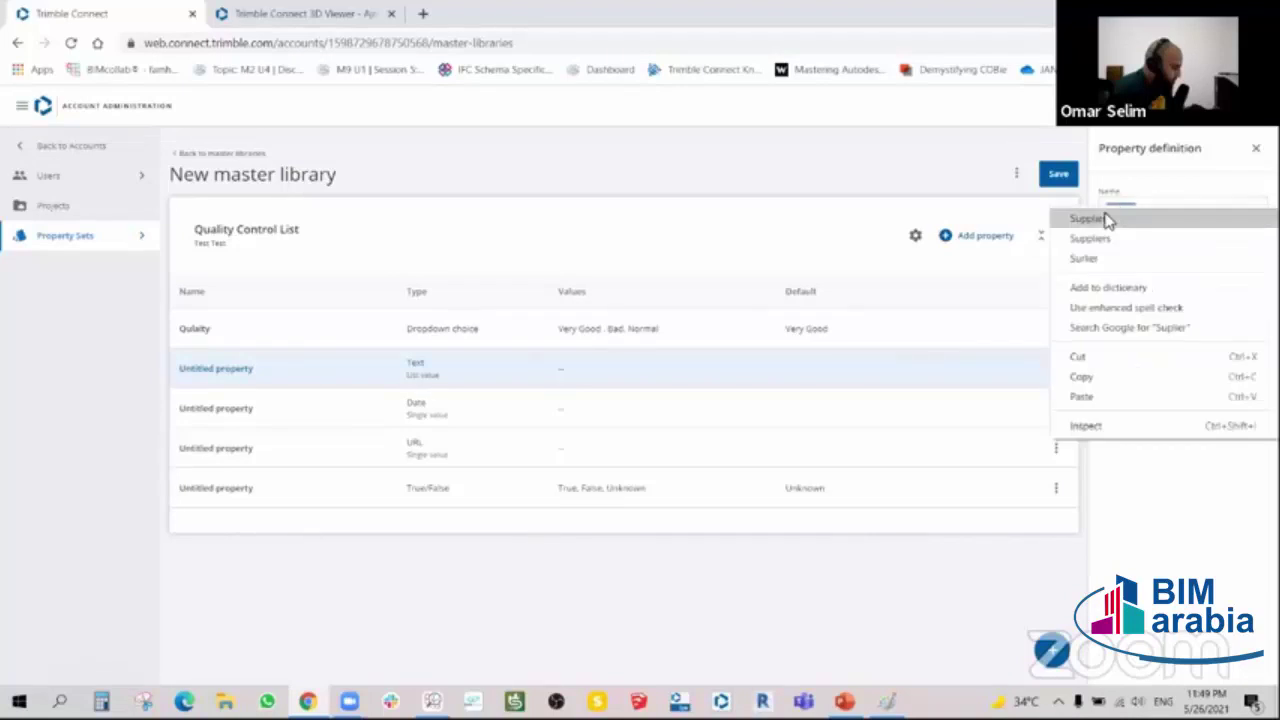
left_click(1086, 219)
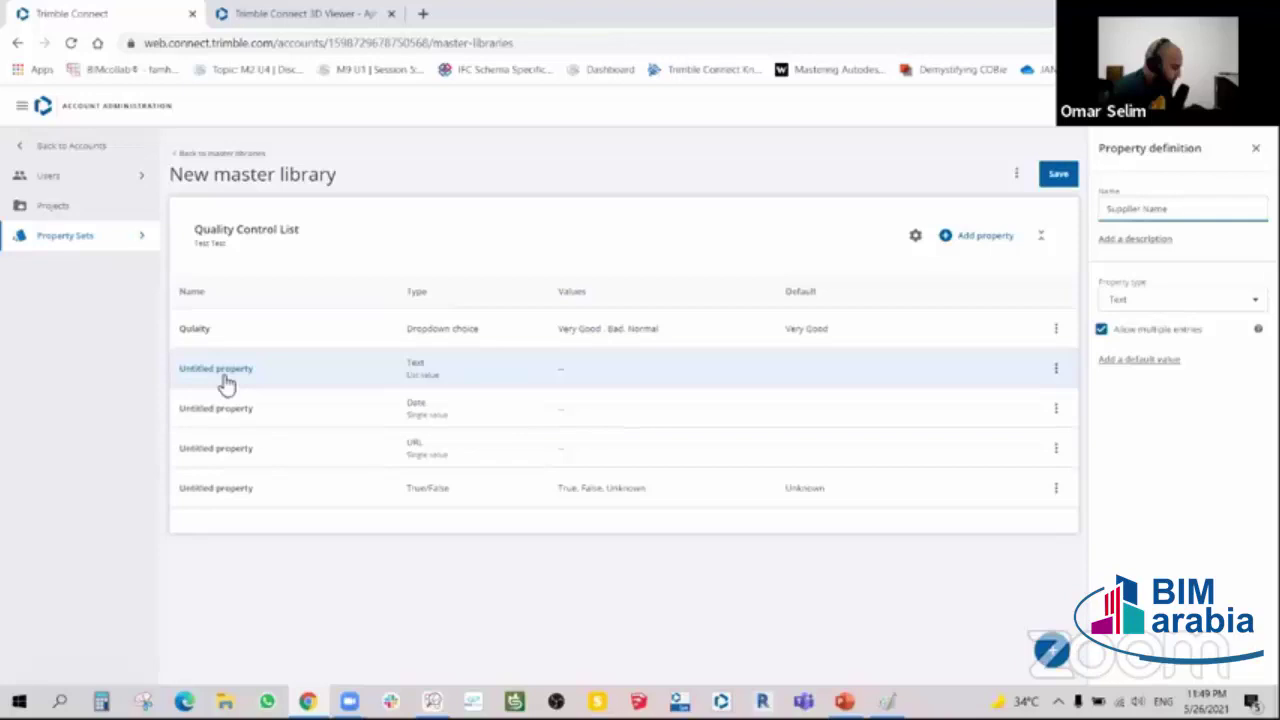
- Rename the Date and URL properties to Starting Date and Supplier Website
left_click(226, 412)
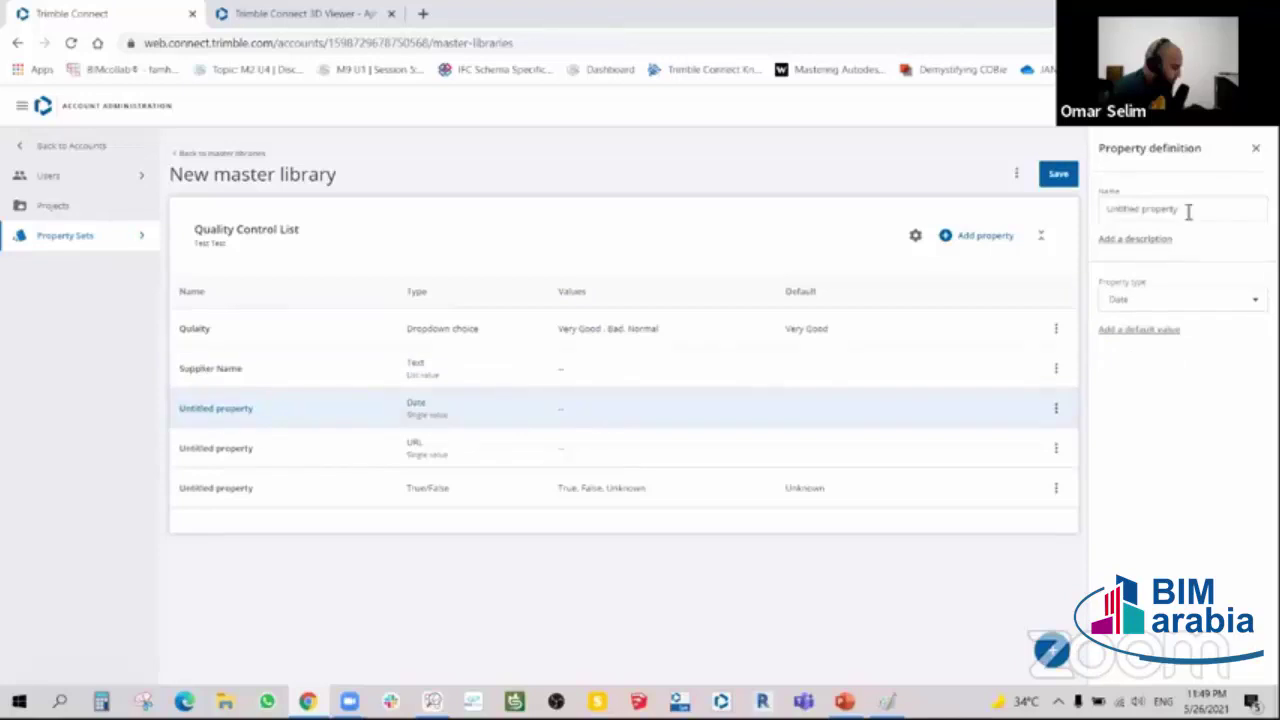
left_click_drag(1188, 210, 1097, 215)
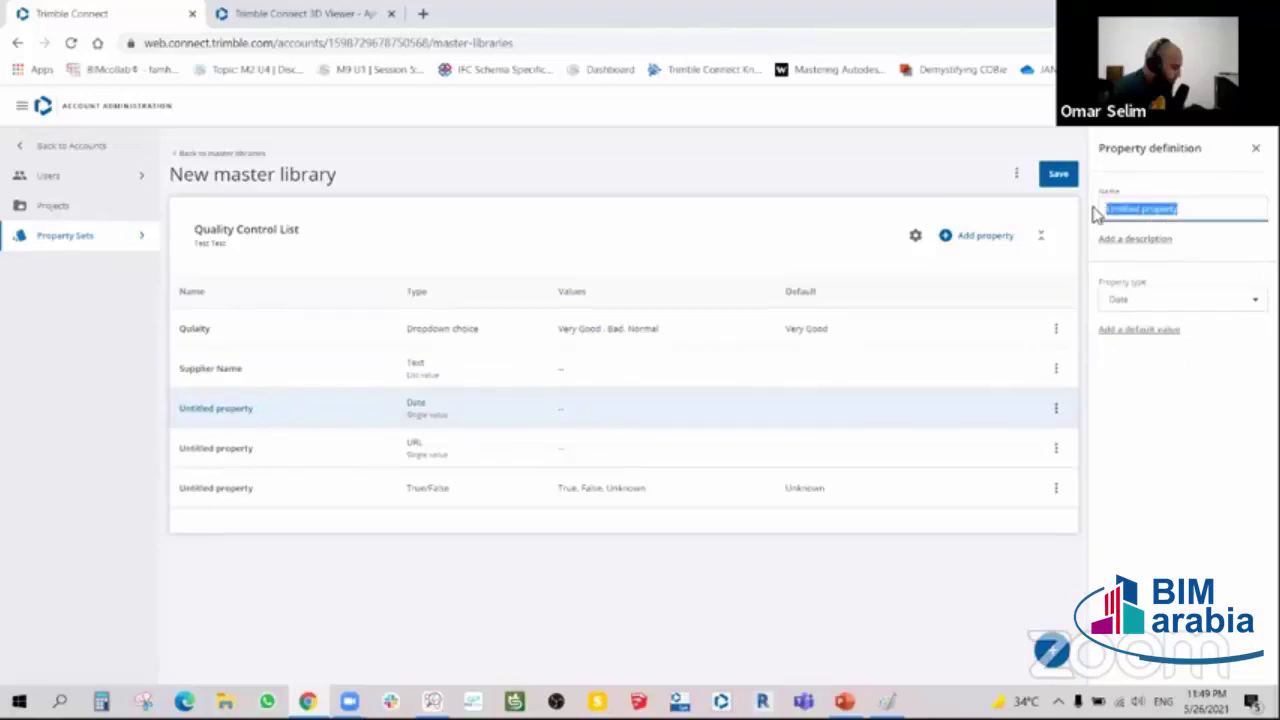
type("Starting Date")
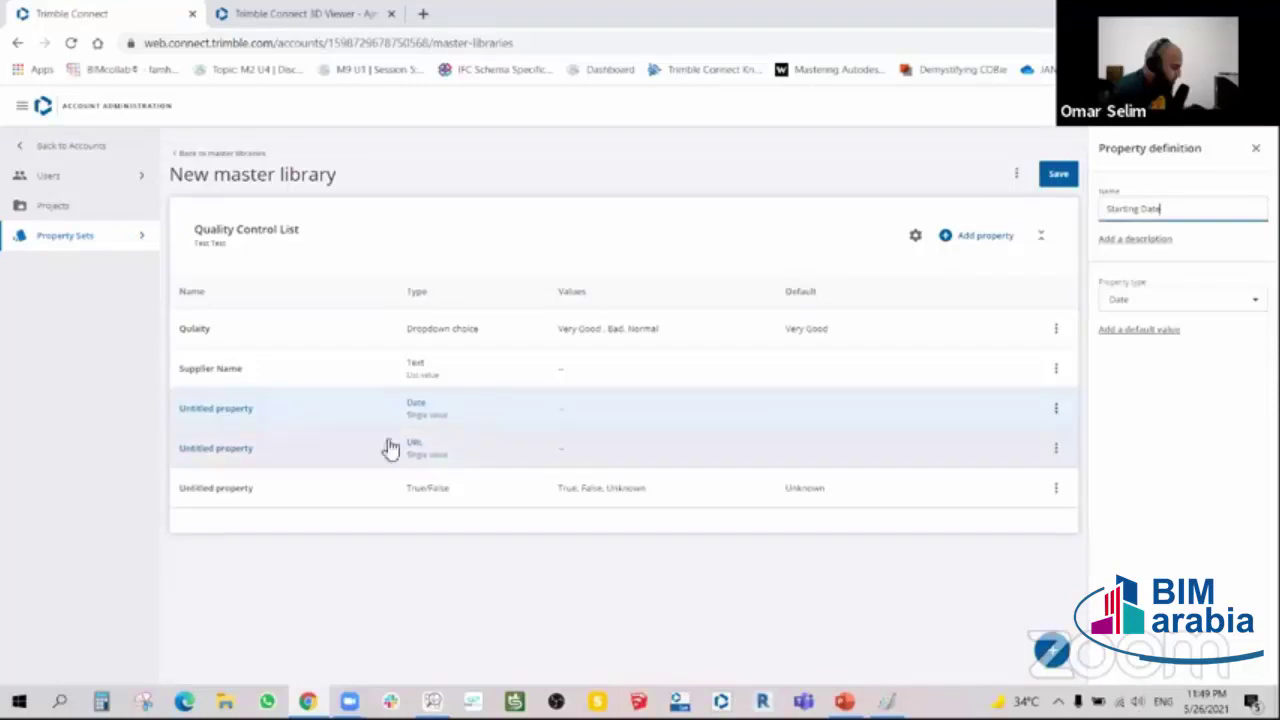
left_click(270, 452)
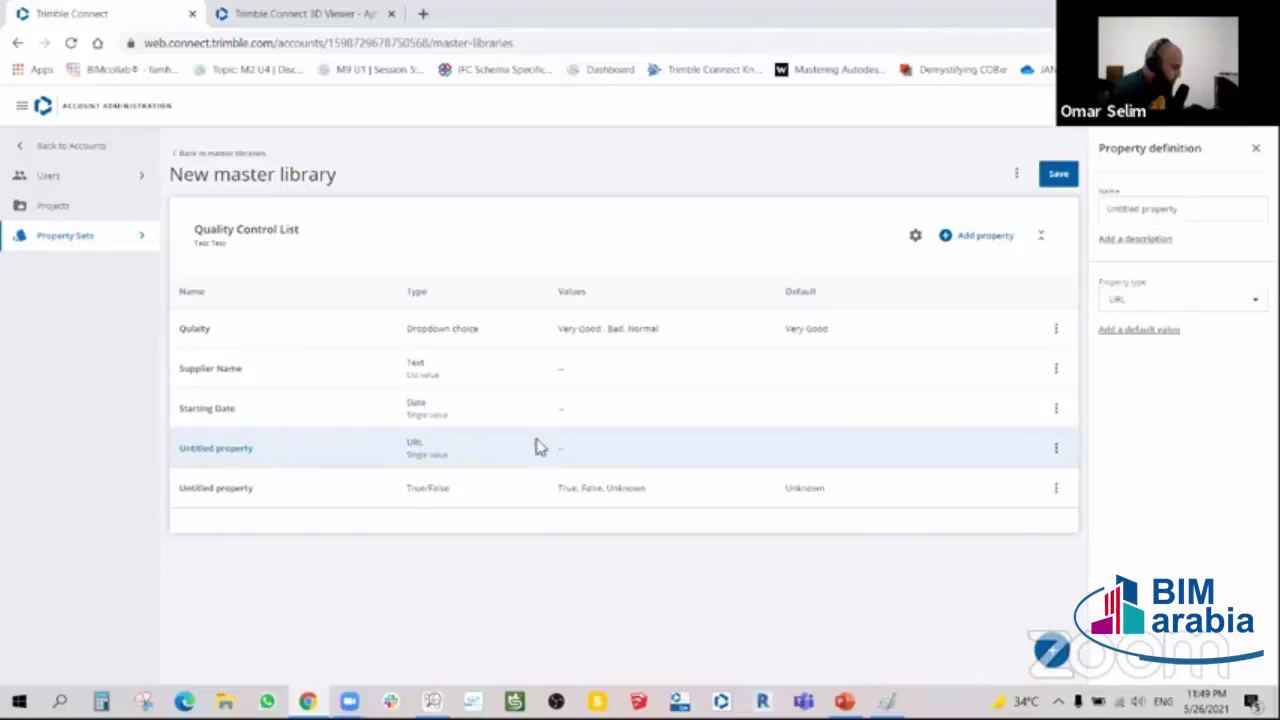
left_click_drag(1200, 209, 1085, 215)
type("Supplier Website")
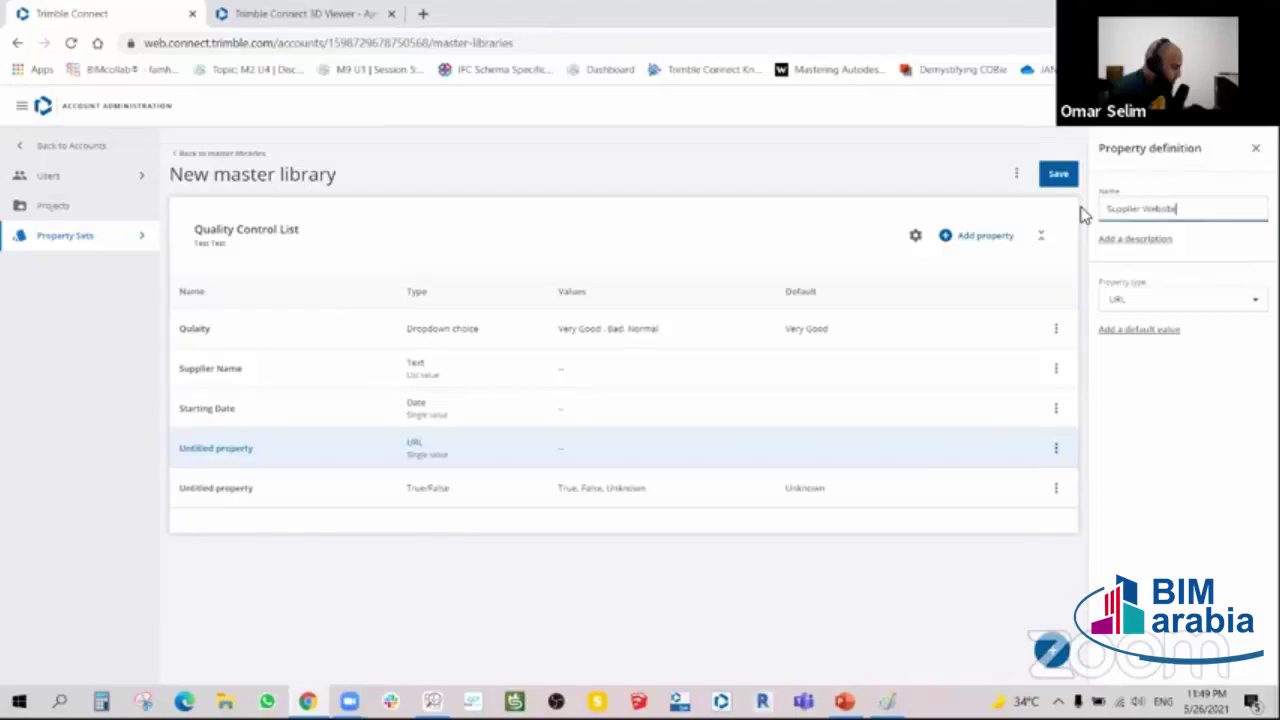
- Name the True/False property 'As per the specs' and save and publish the library
left_click(256, 497)
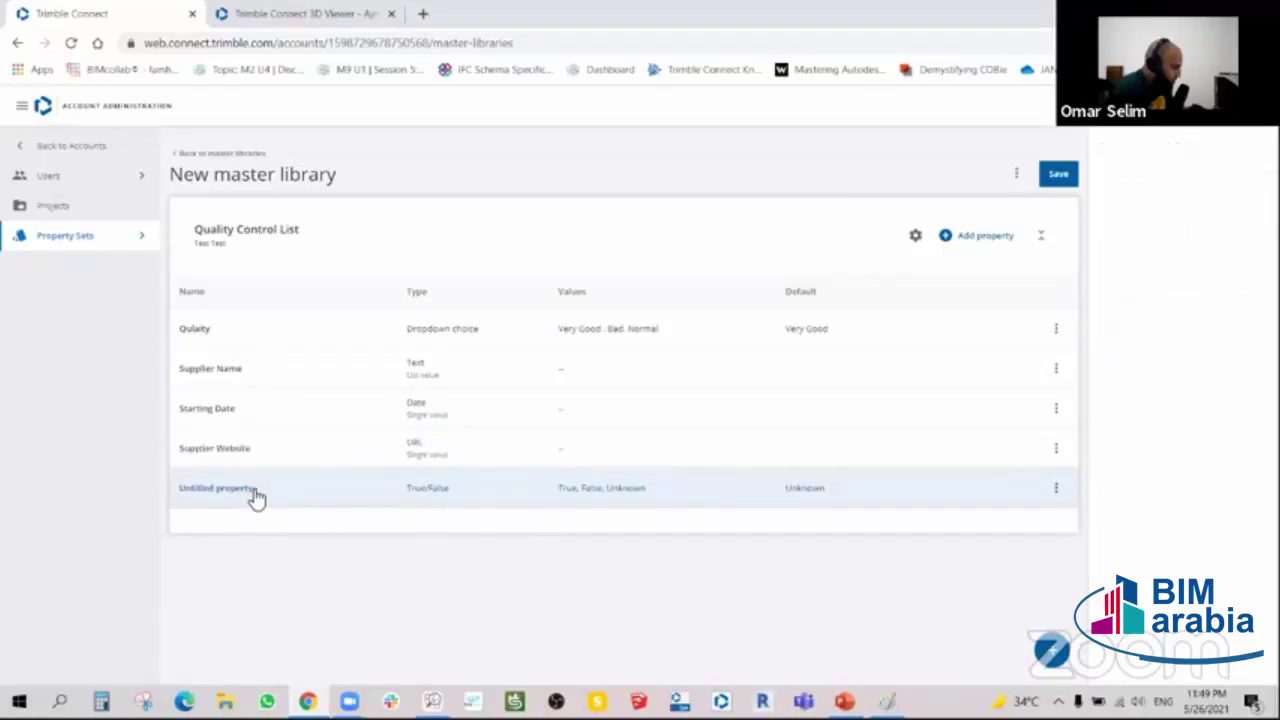
left_click_drag(1190, 208, 1112, 215)
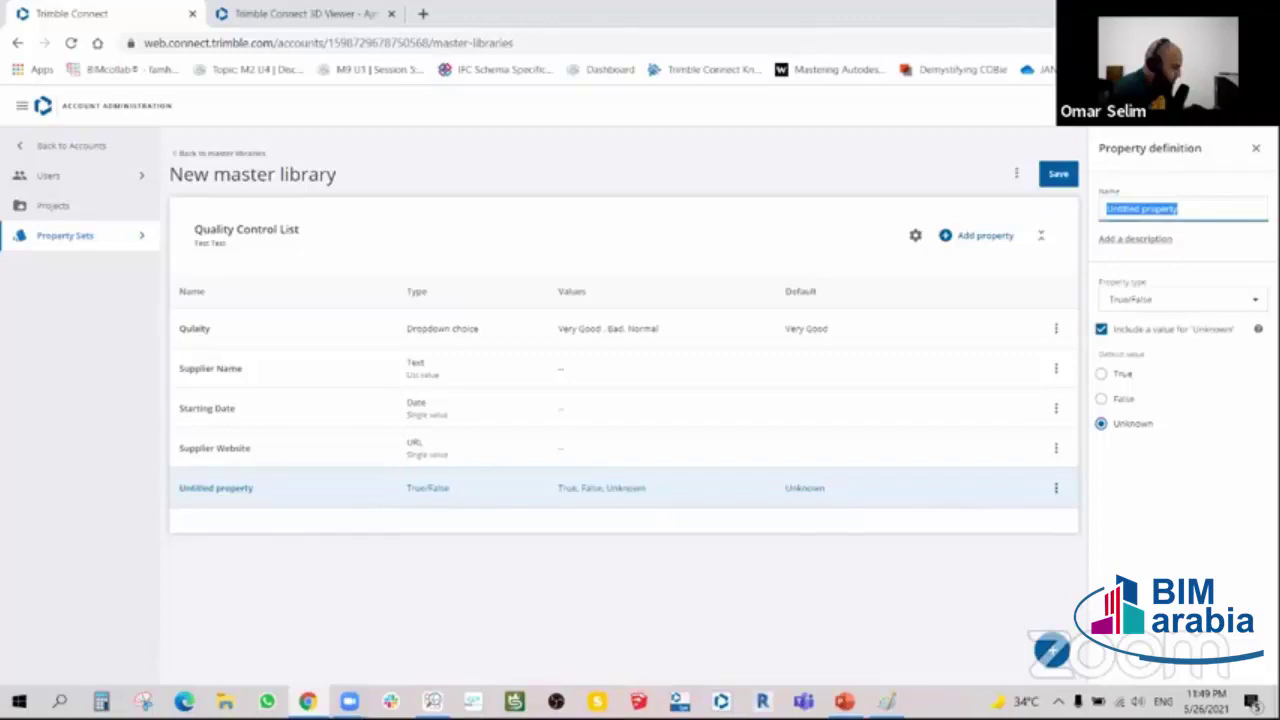
type("Ap")
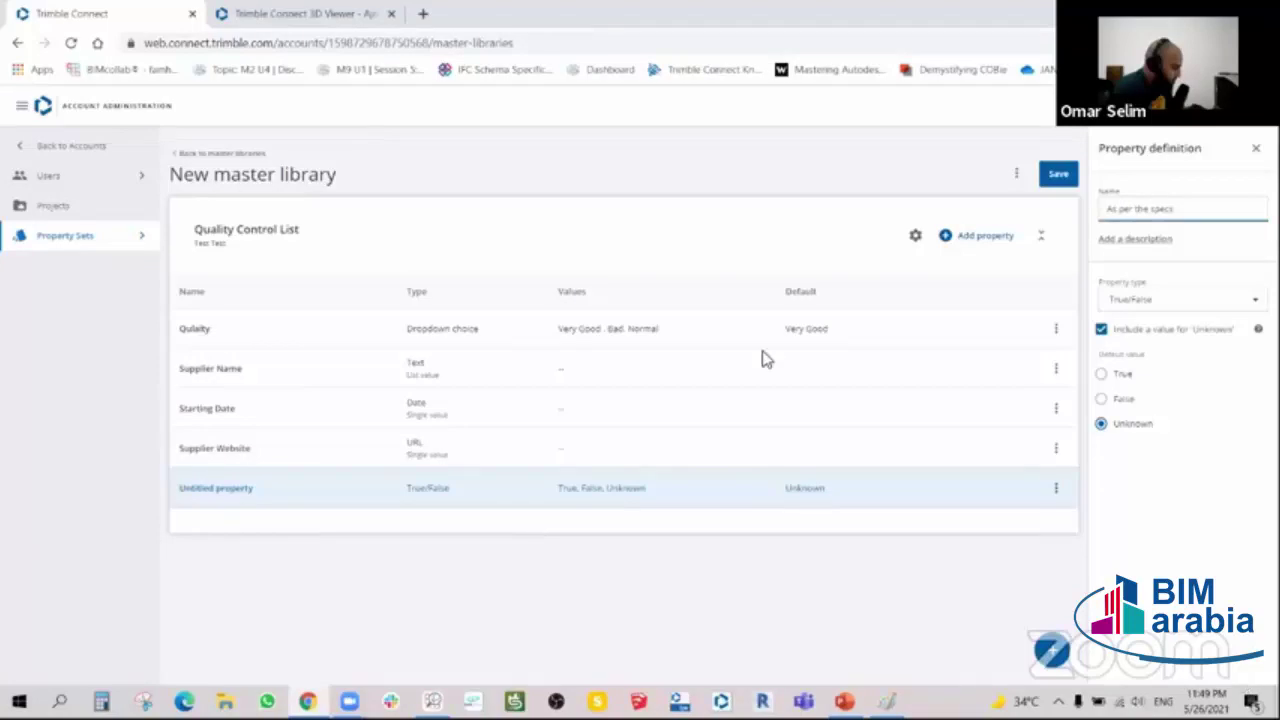
key("Return")
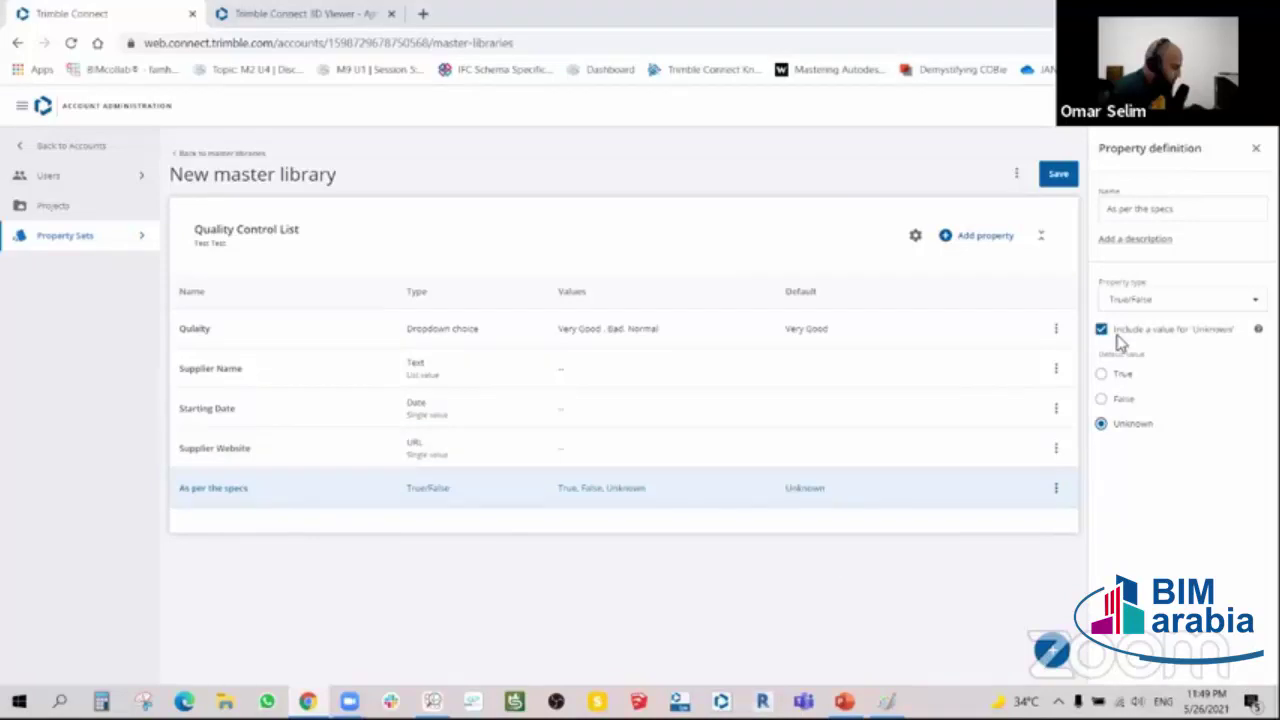
left_click(1058, 177)
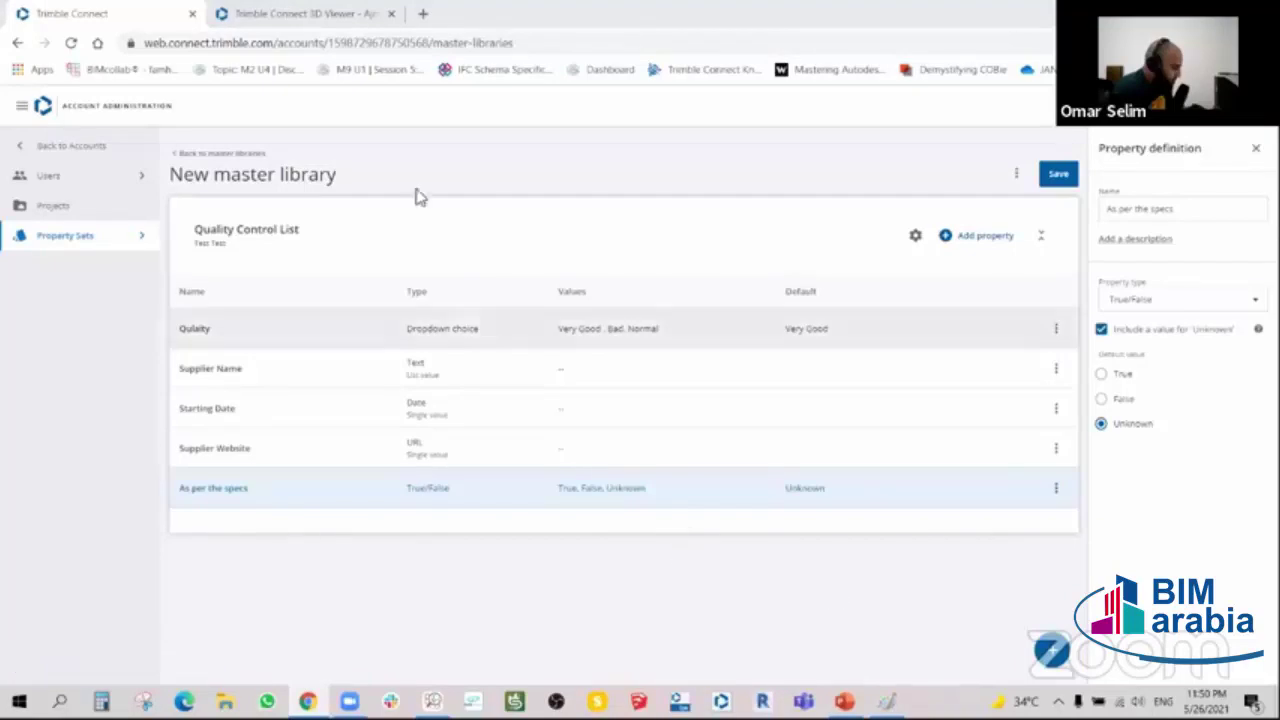
- Return to the 3D Viewer, close the Stone Cladding panel and reload the Ajman tower model
left_click(305, 13)
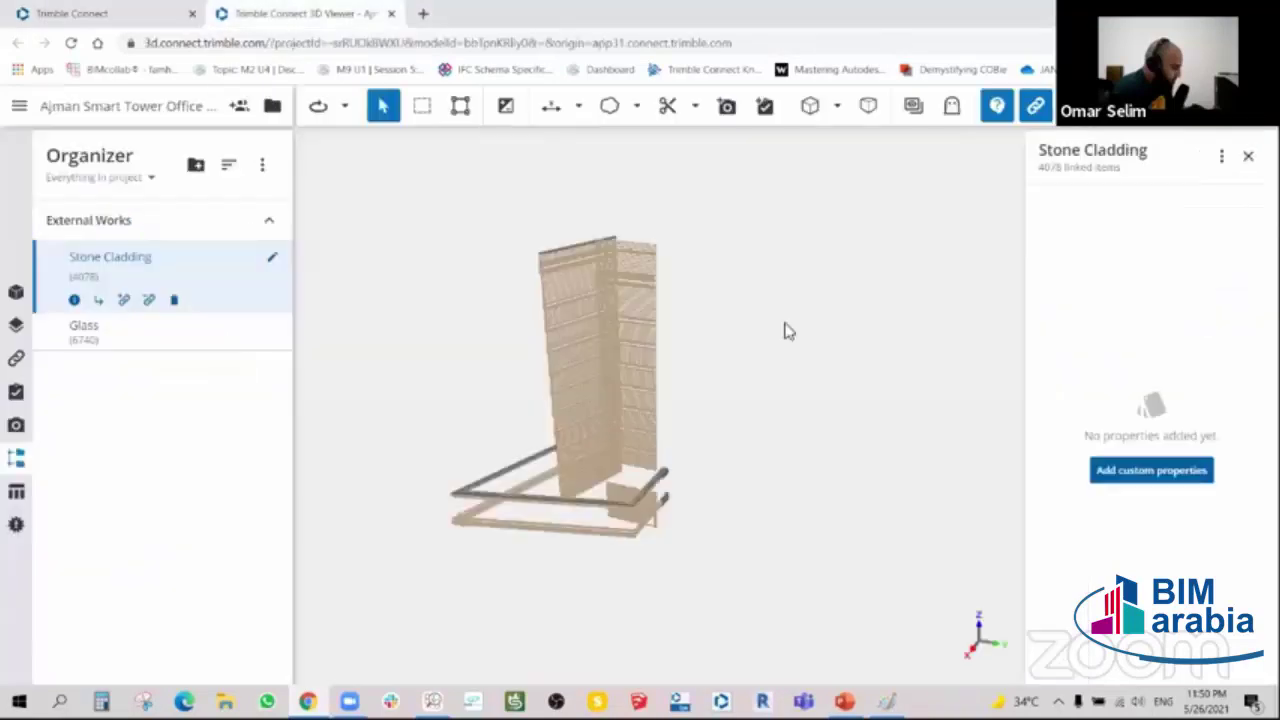
left_click(1248, 156)
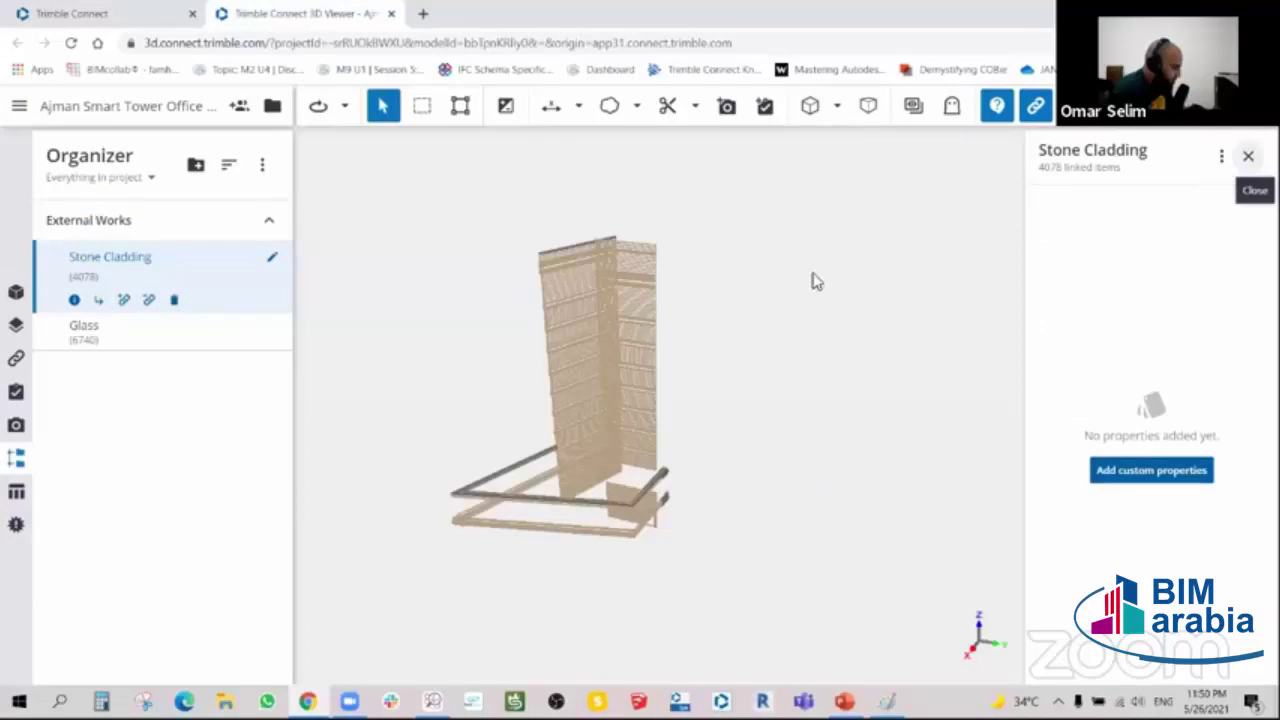
mouse_move(912, 335)
left_mouse_down()
mouse_move(848, 327)
mouse_move(909, 314)
left_mouse_up()
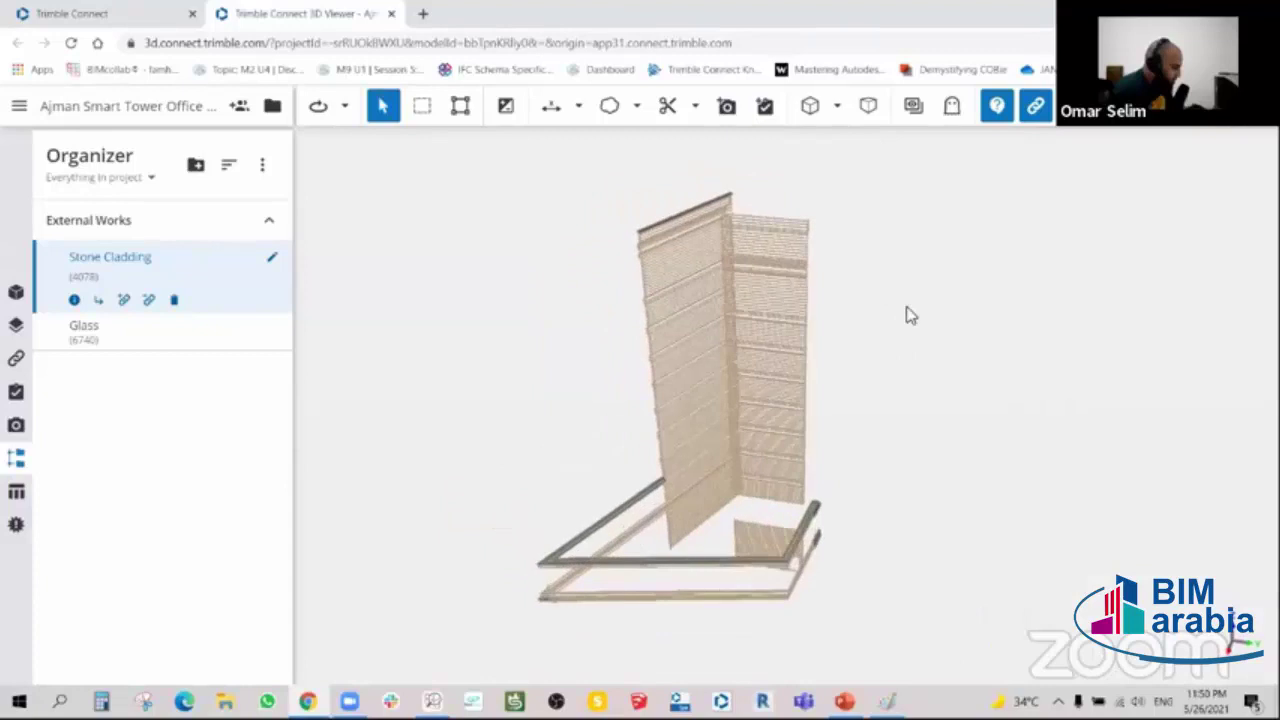
left_click(71, 43)
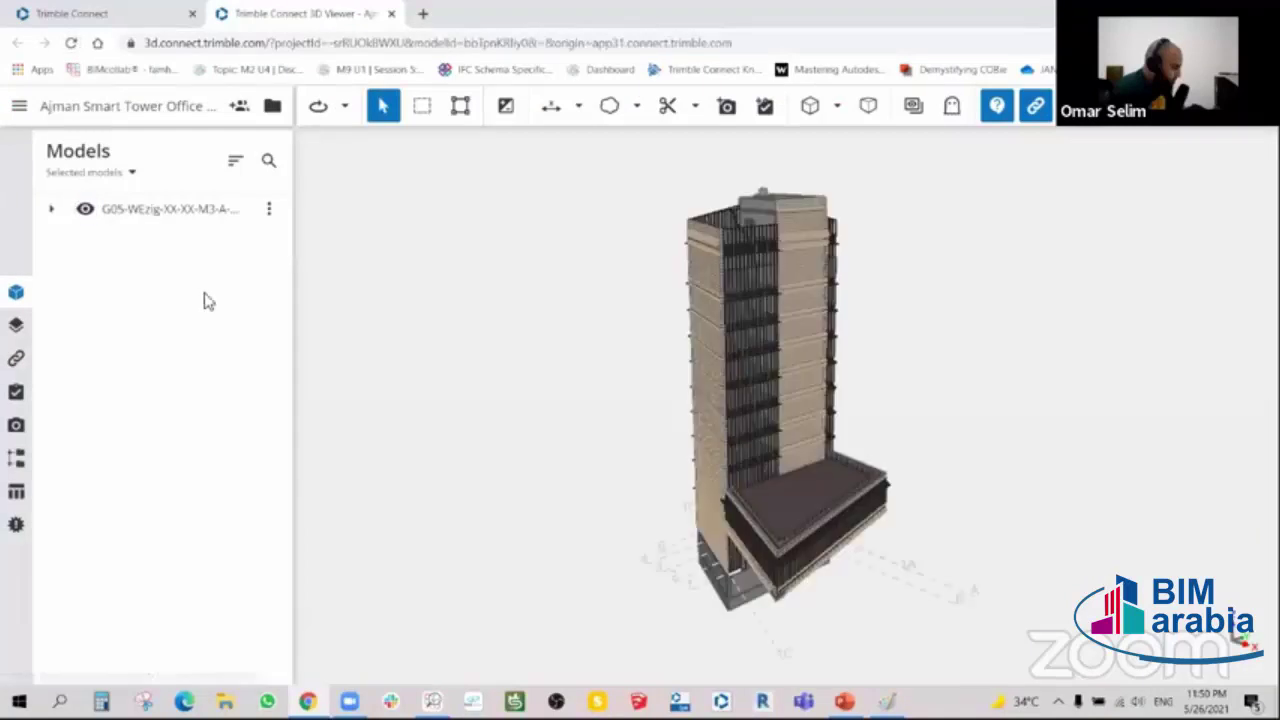
mouse_move(792, 313)
left_mouse_down()
mouse_move(857, 296)
mouse_move(734, 300)
mouse_move(117, 406)
left_mouse_up()
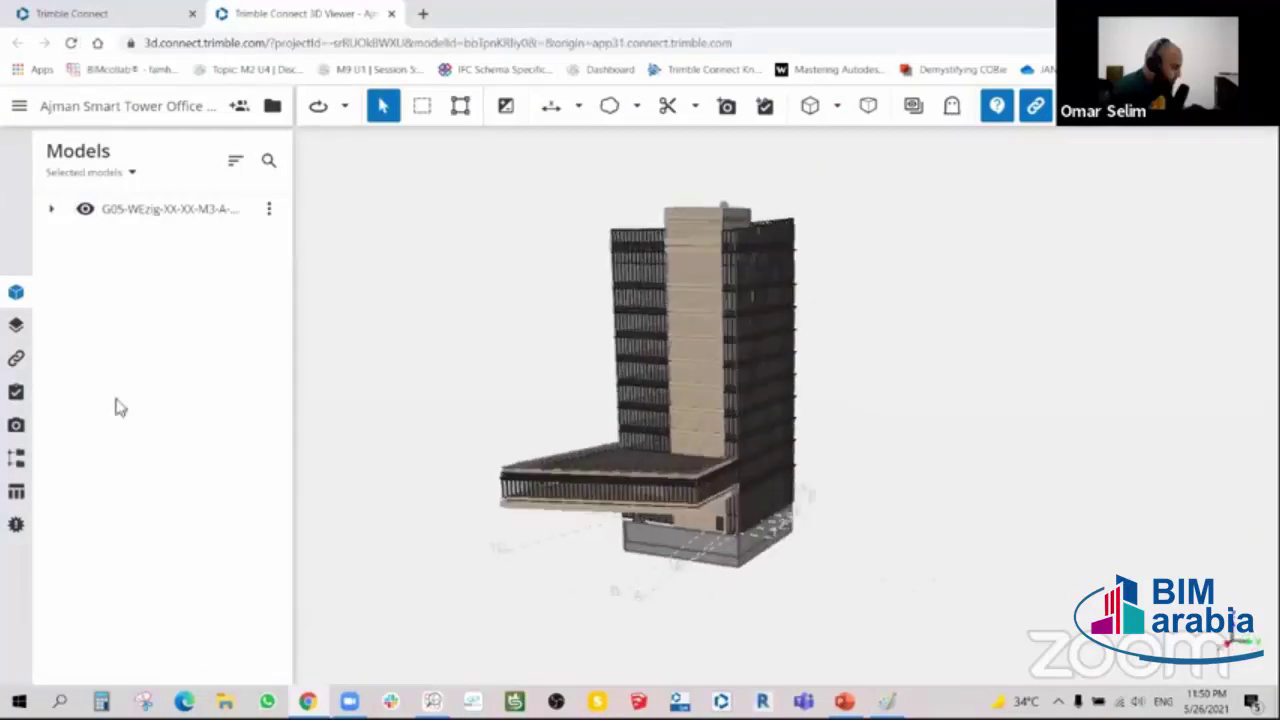
- In the Organizer, expand External Works and select all 4078 Stone Cladding objects
left_click(16, 458)
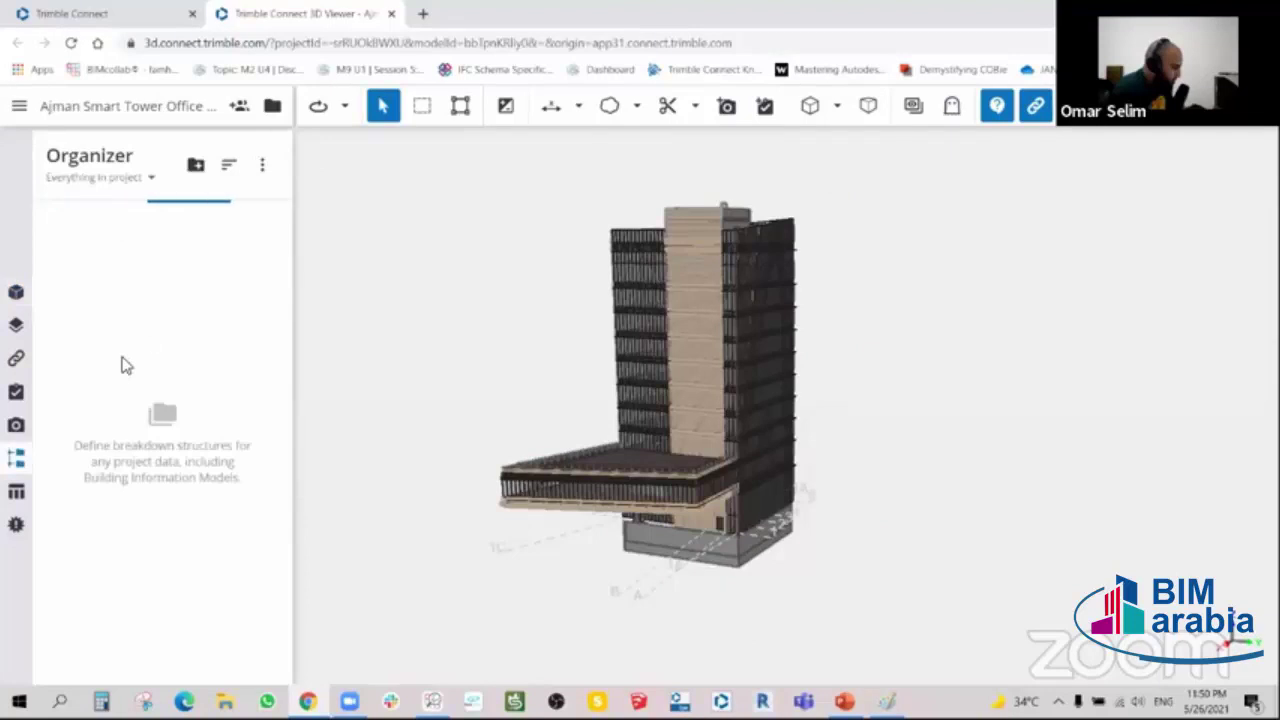
left_click(269, 221)
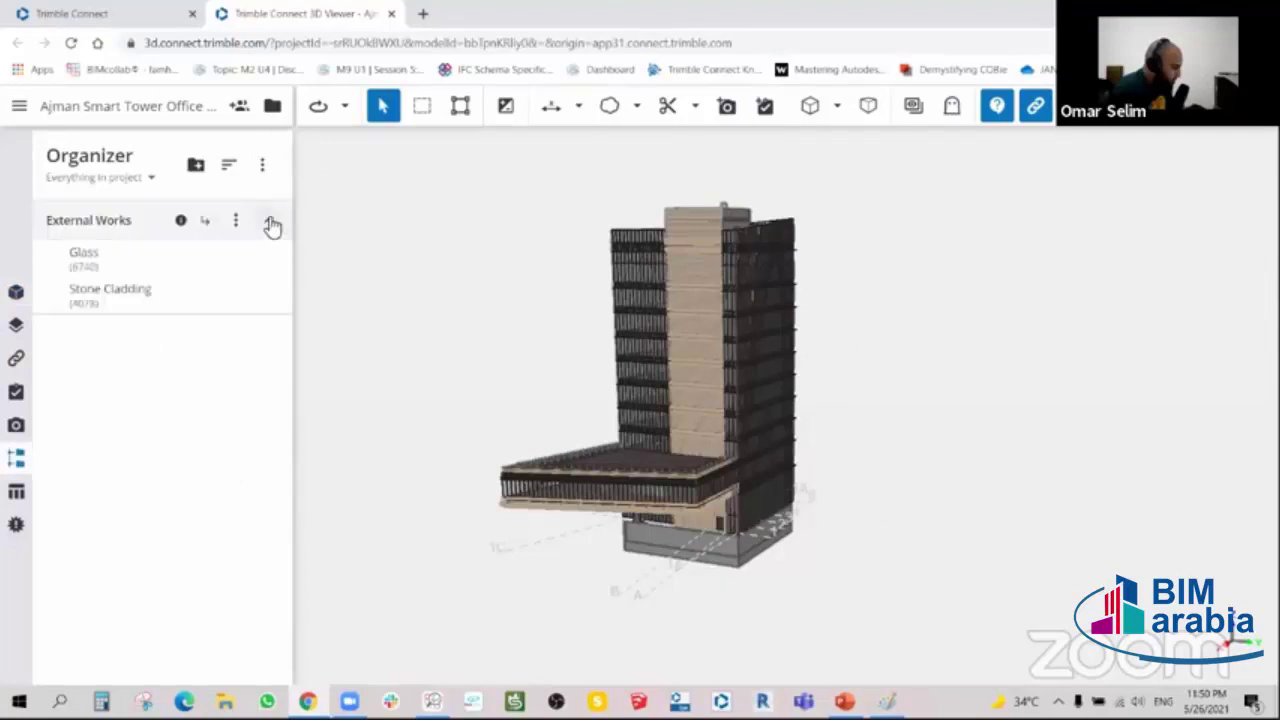
left_click(275, 222)
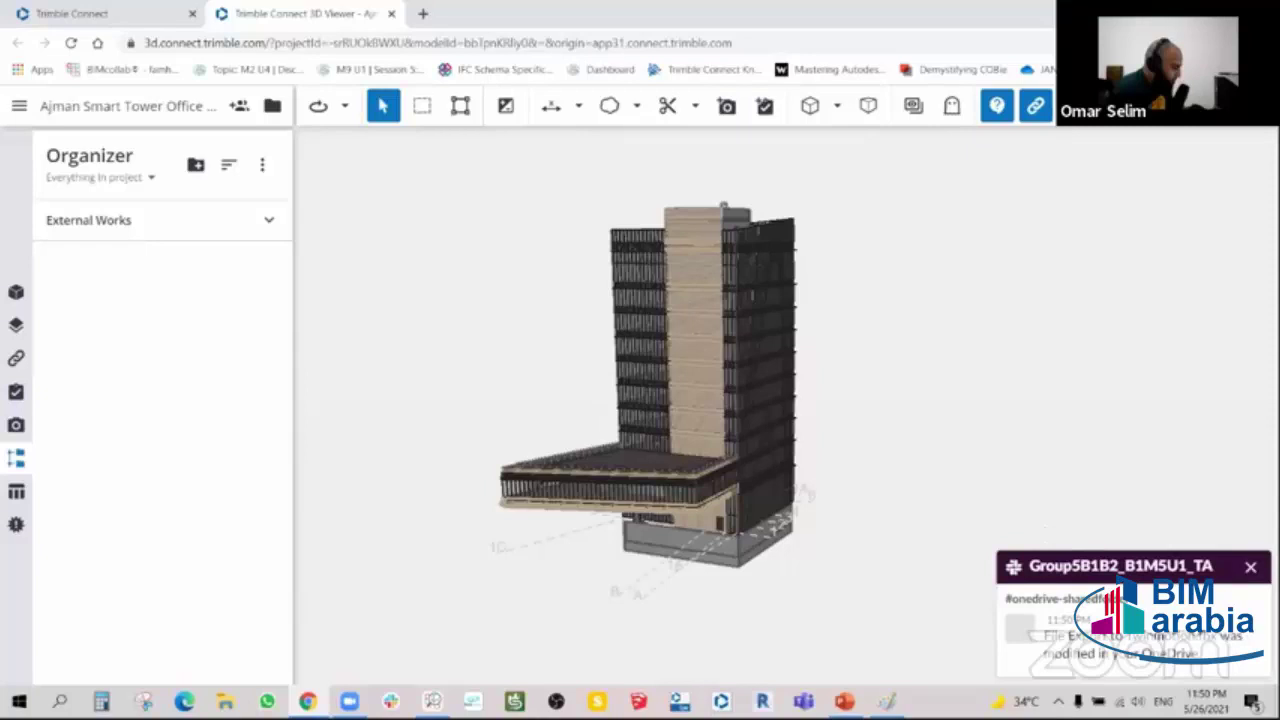
left_click(1251, 568)
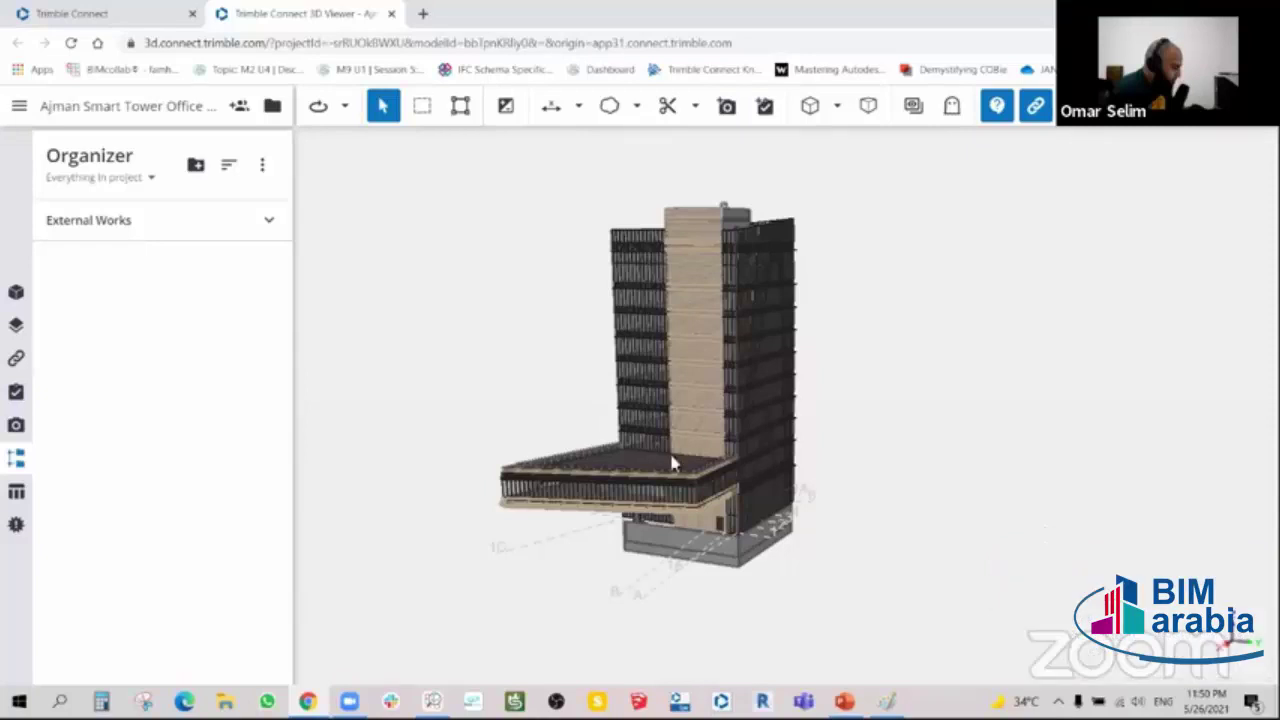
left_click(269, 222)
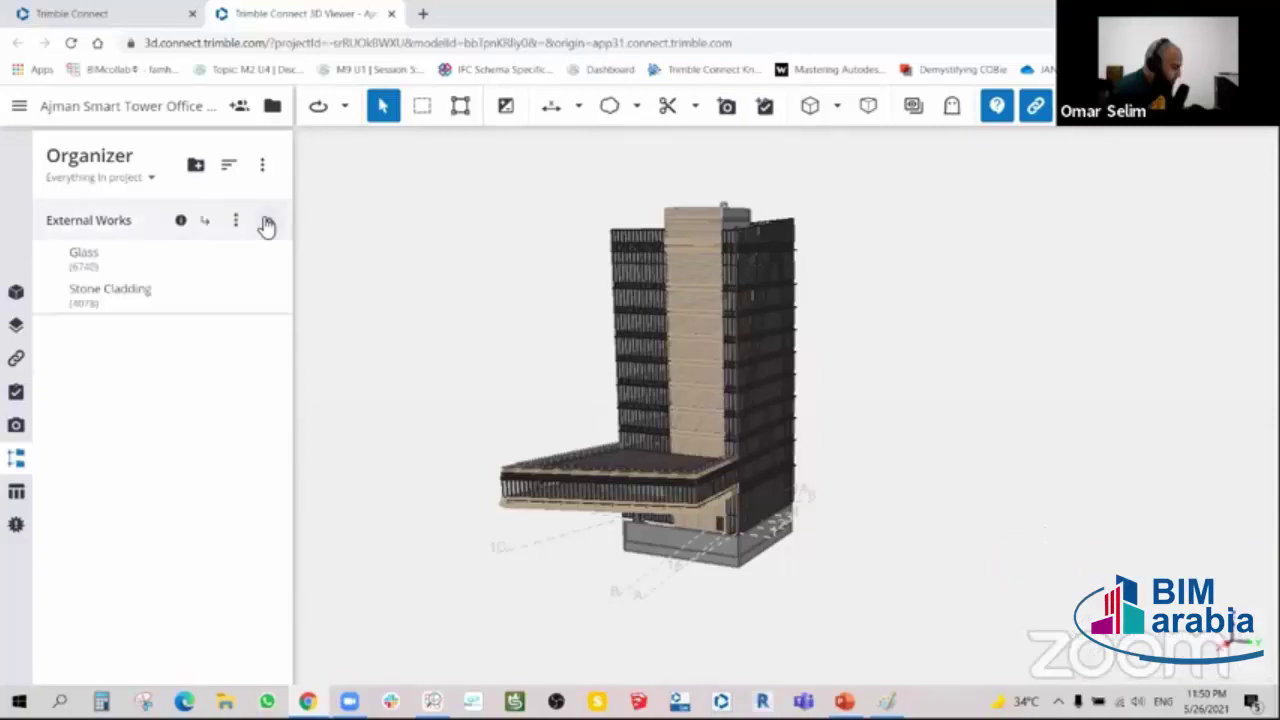
left_click(120, 290)
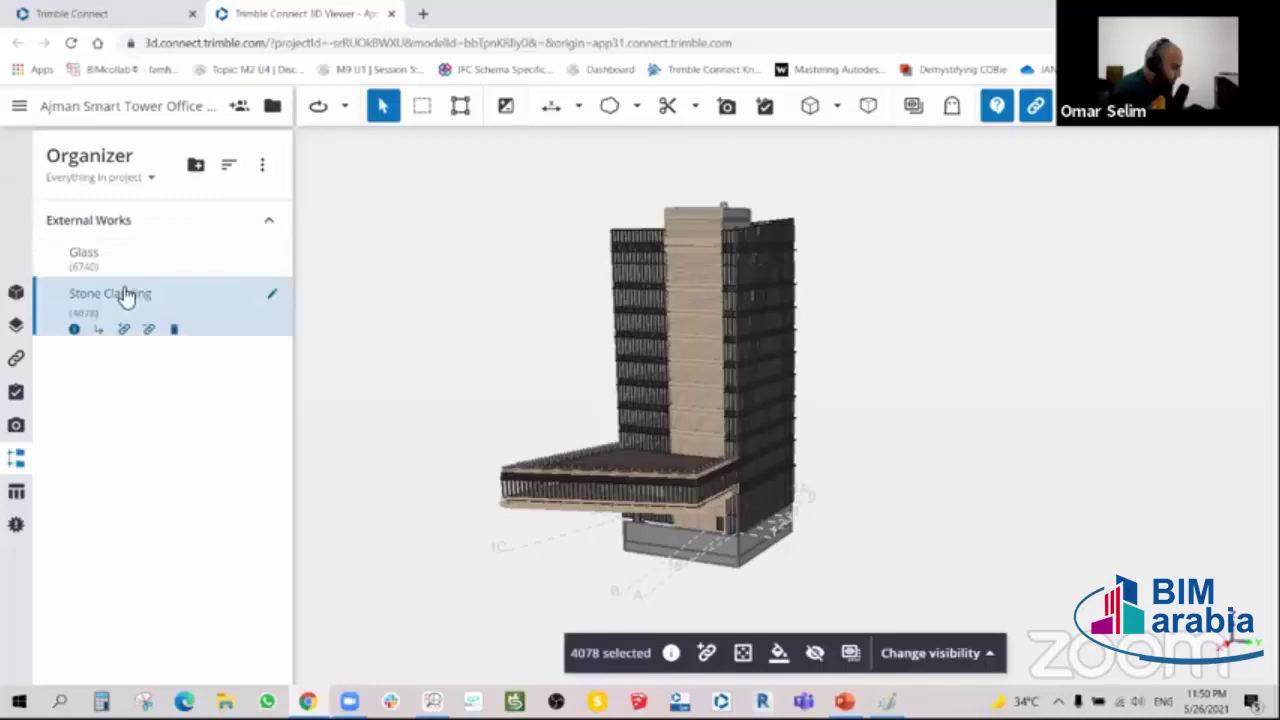
- Show the selection's properties and open the property set library manager via Add properties
left_click(921, 655)
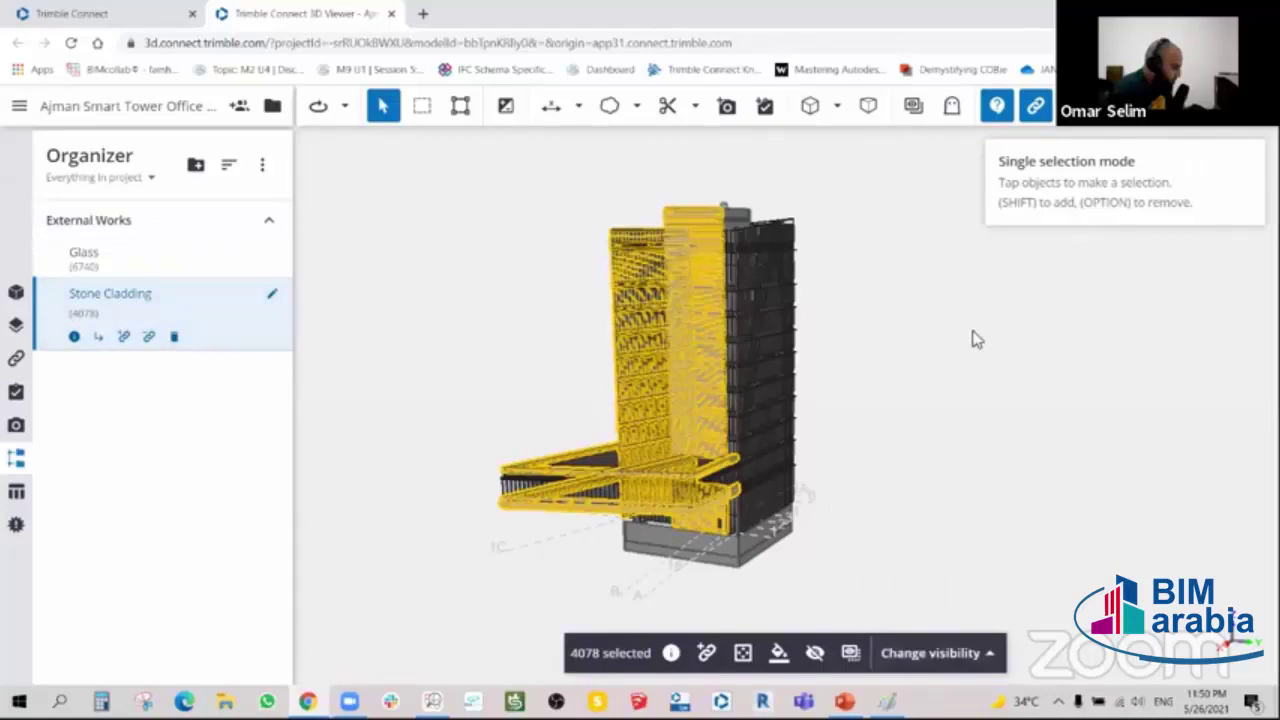
left_click(671, 652)
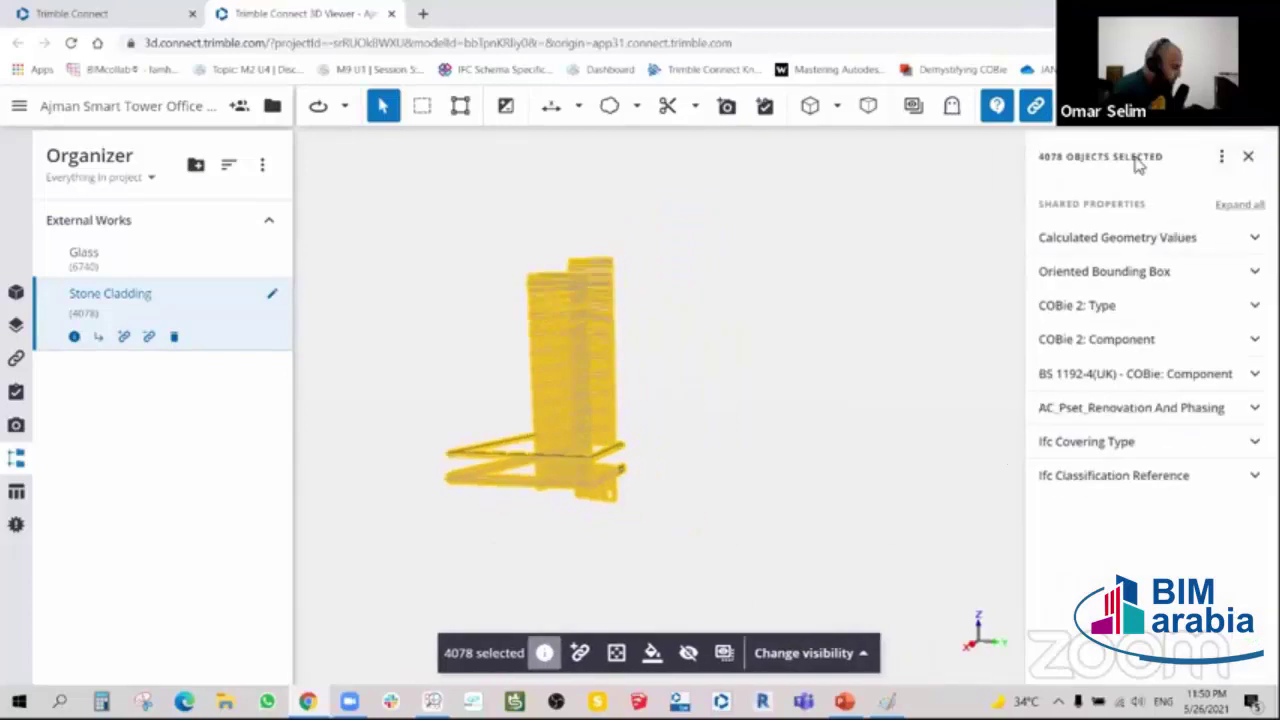
left_click(1221, 157)
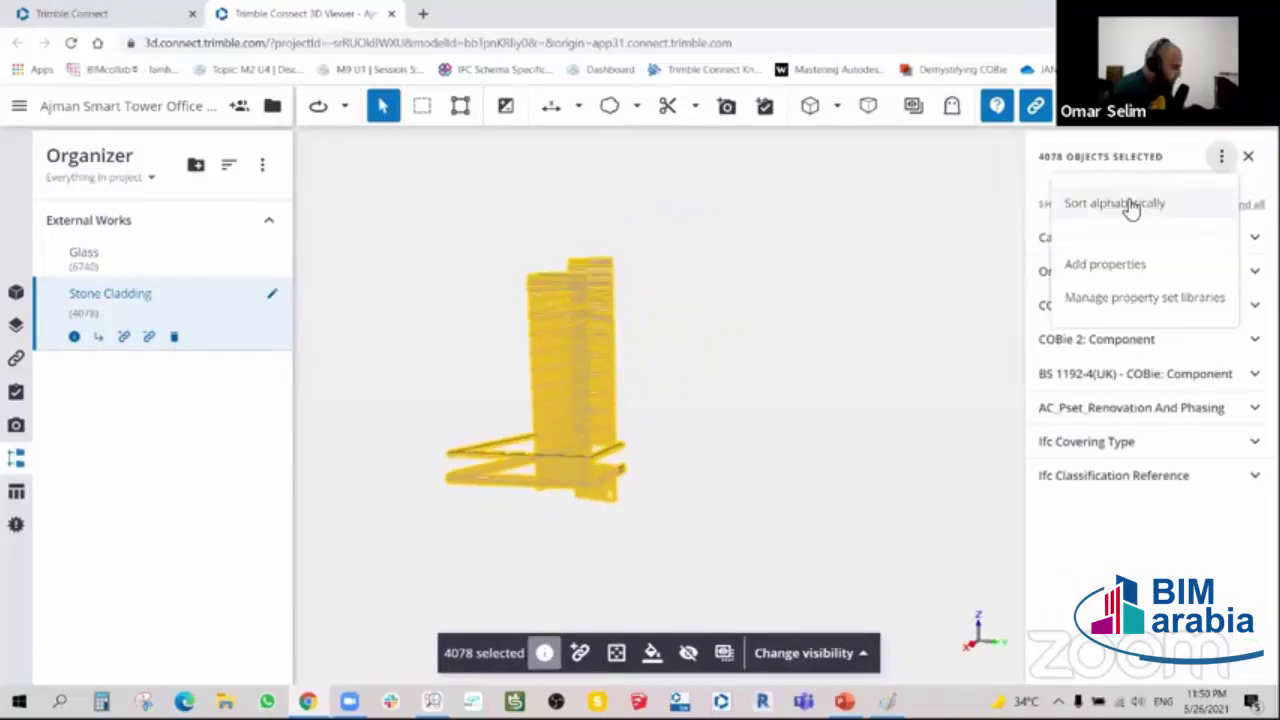
left_click(1120, 263)
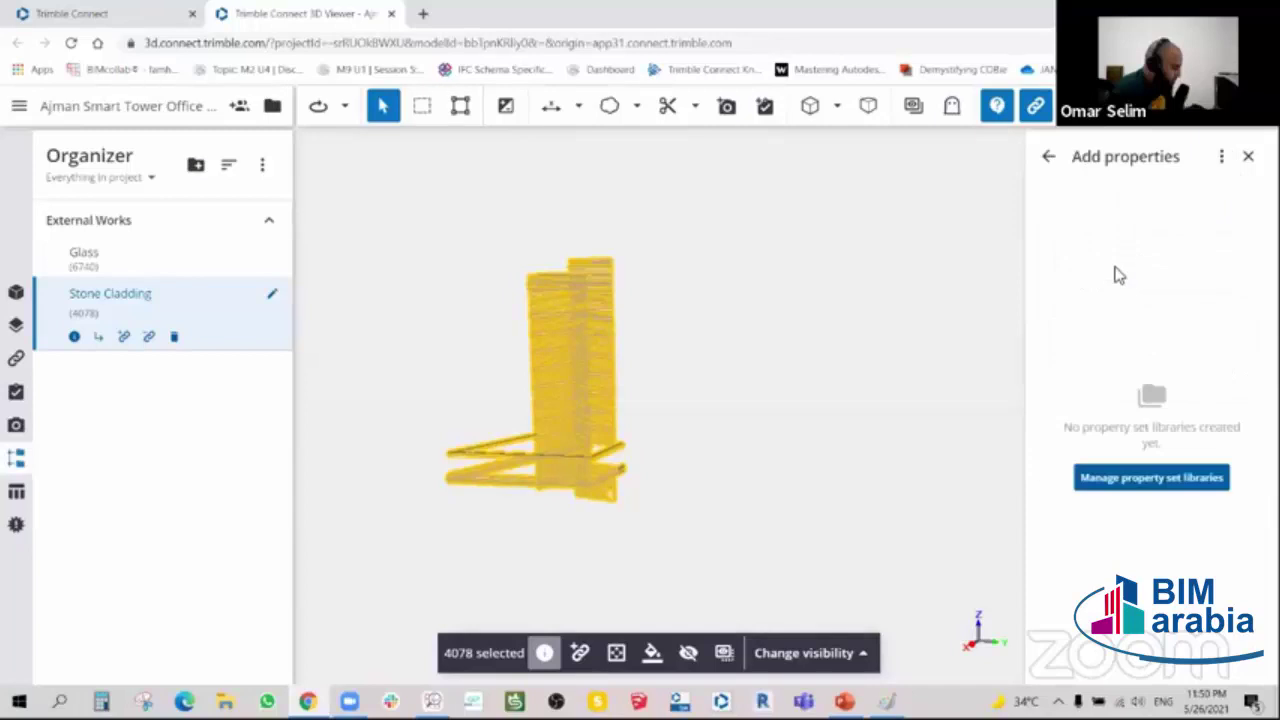
left_click(1145, 478)
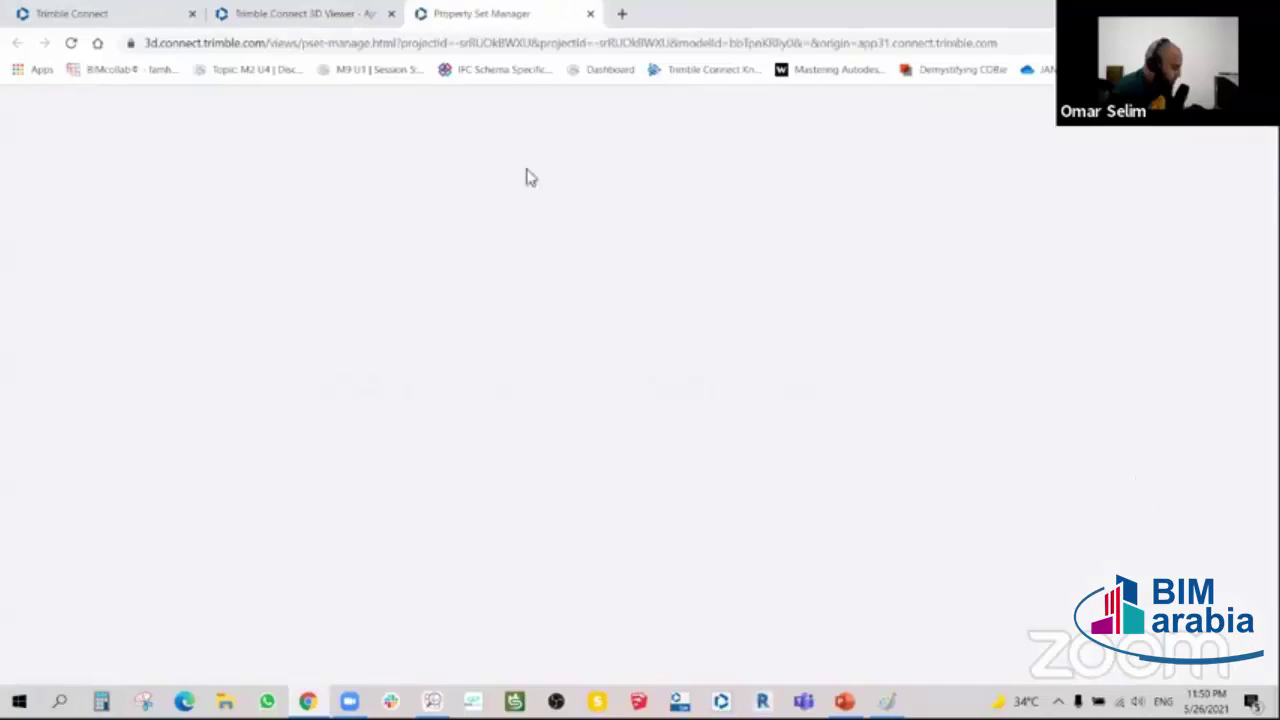
- Return to the model and reopen the property set library manager to view its libraries page
left_click(253, 12)
left_click(1045, 157)
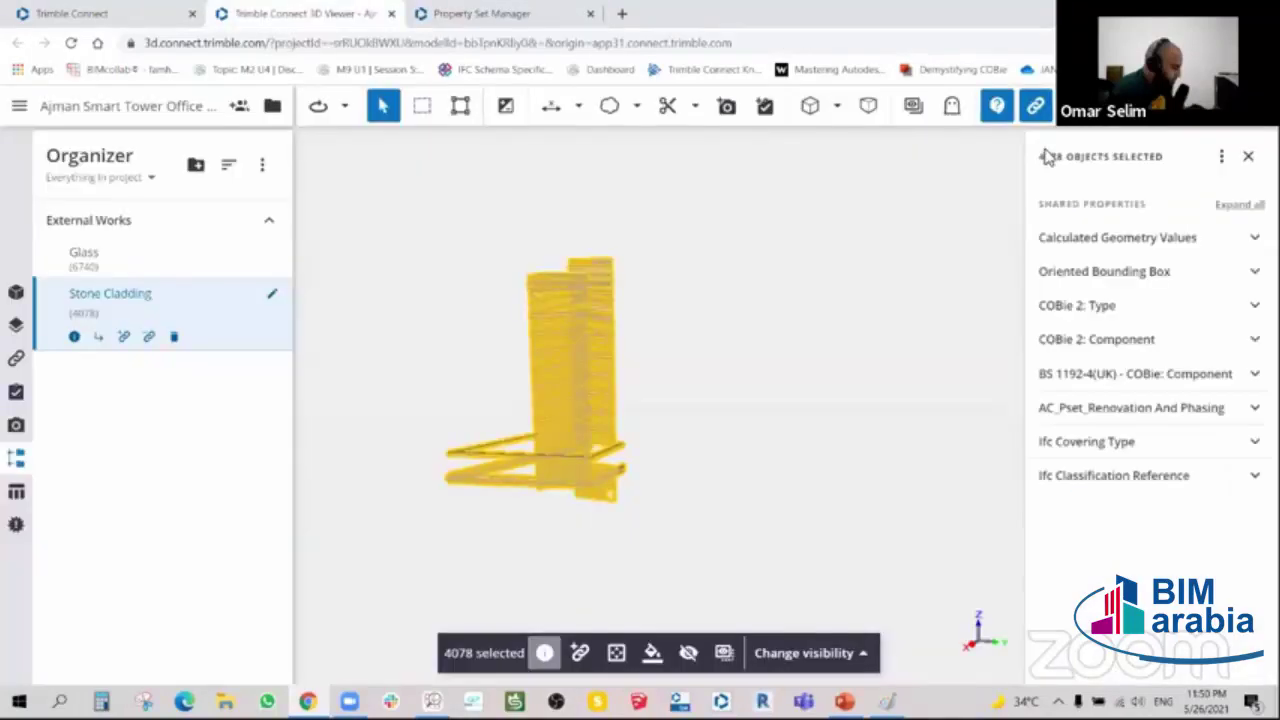
left_click(1221, 157)
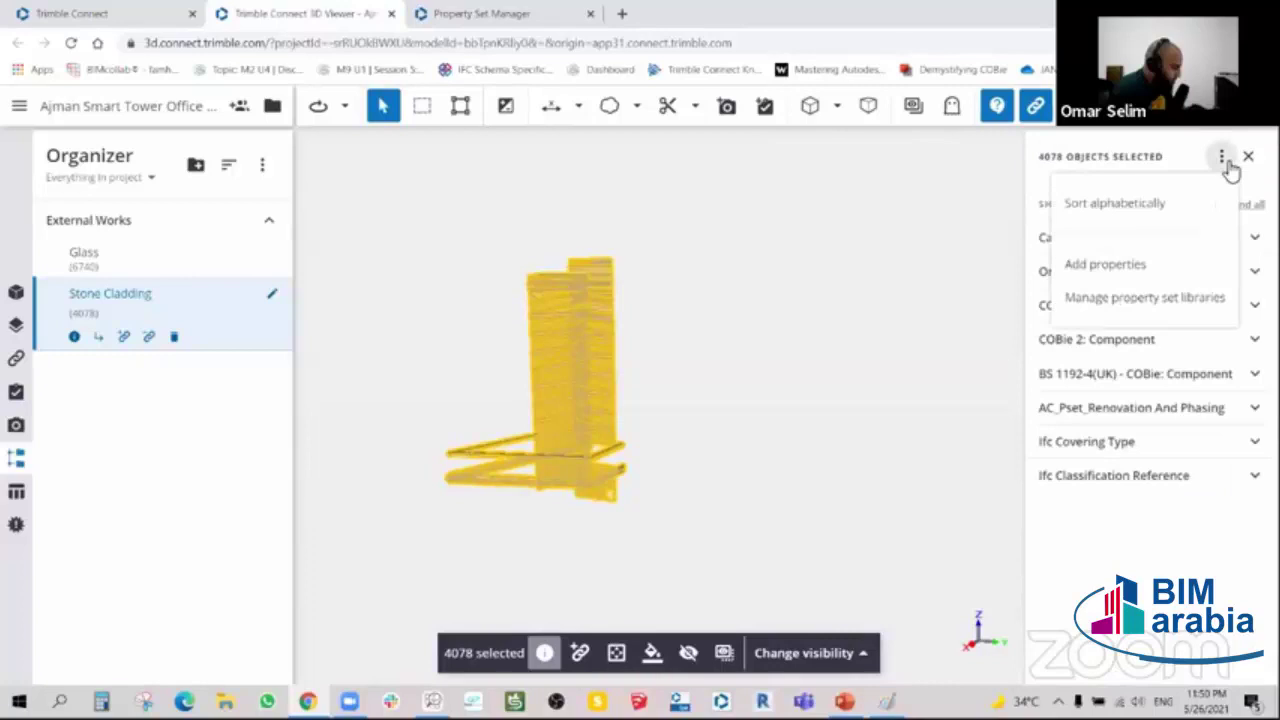
left_click(1136, 265)
left_click(1146, 480)
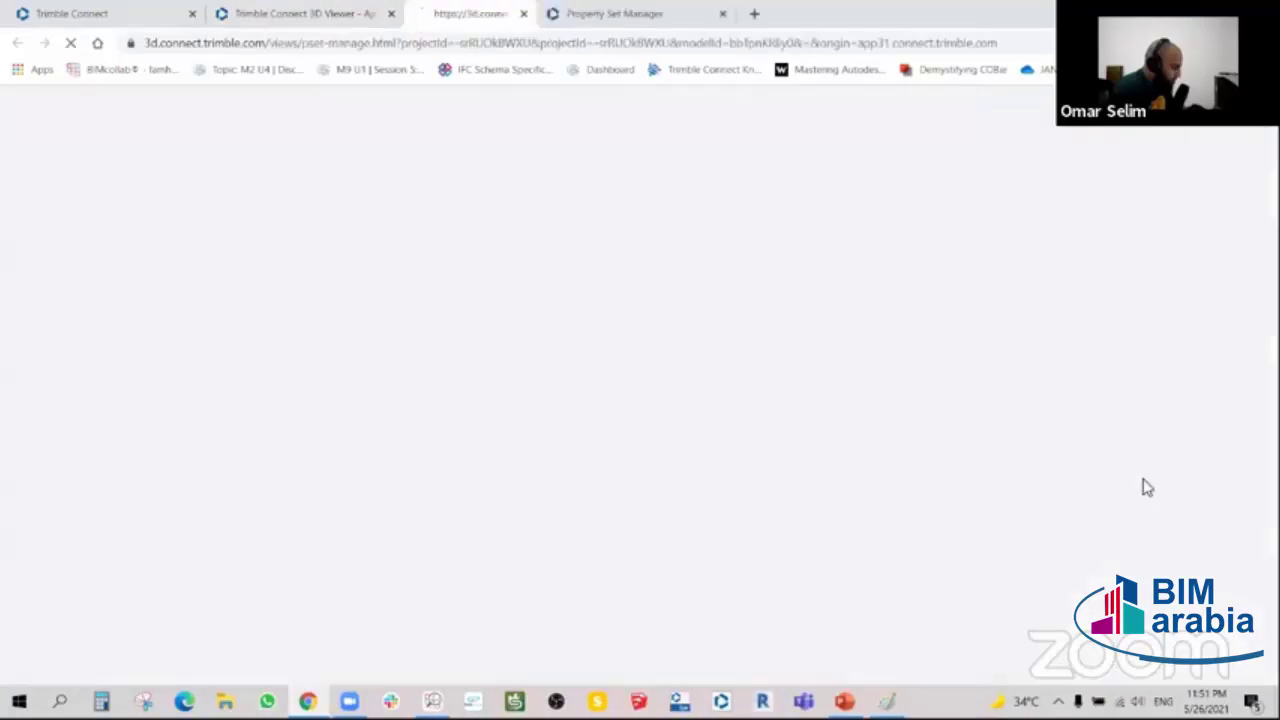
left_click(686, 12)
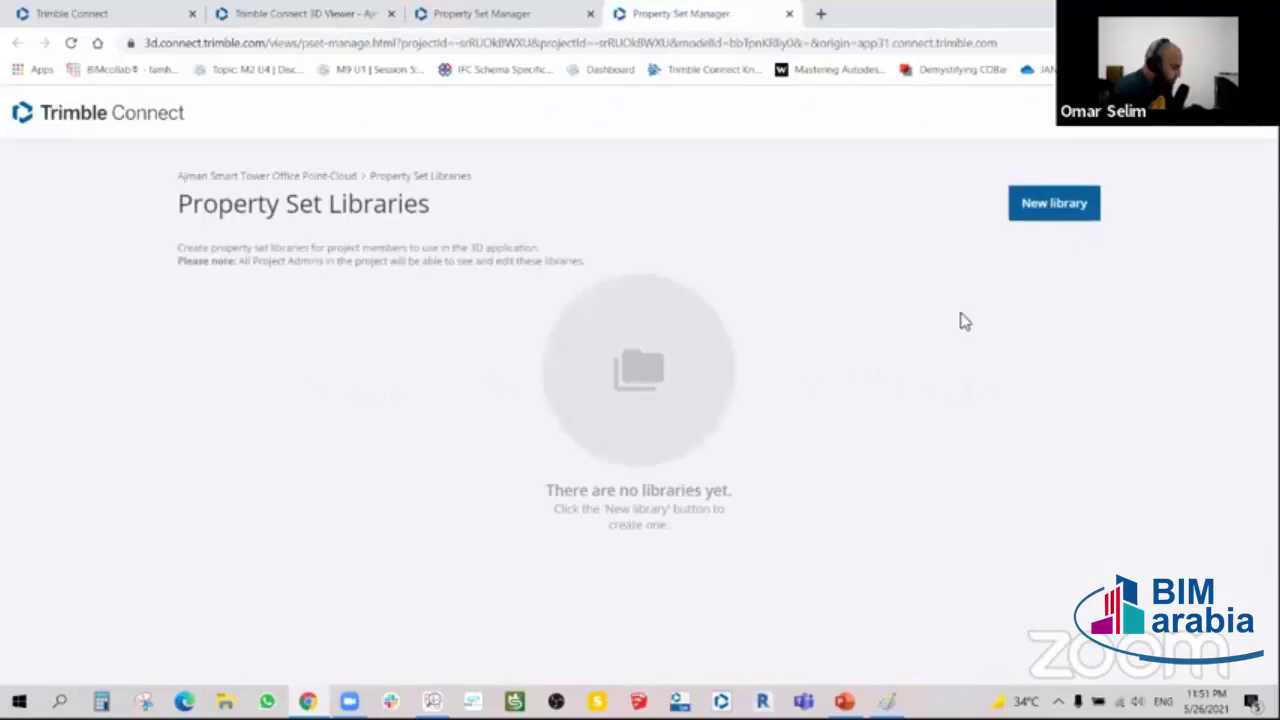
- Start a new library, then discard the untitled library and close the extra manager page
left_click(1106, 208)
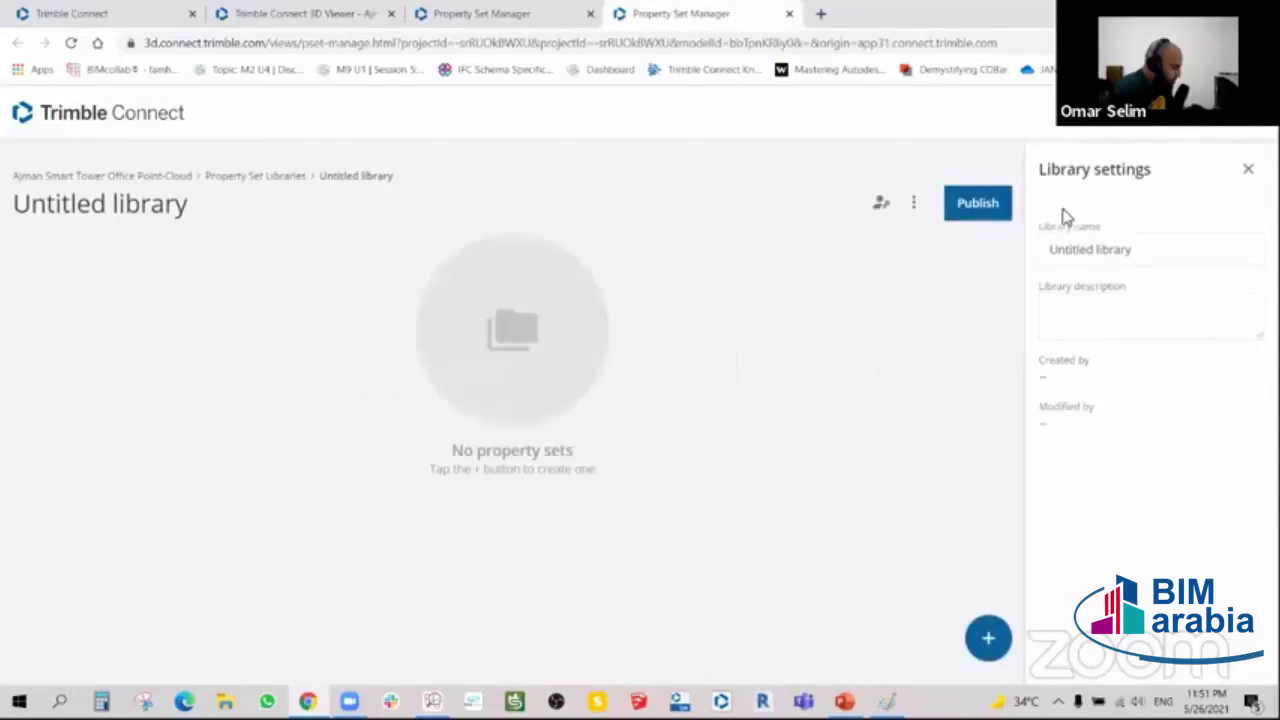
left_click(789, 13)
left_click(740, 140)
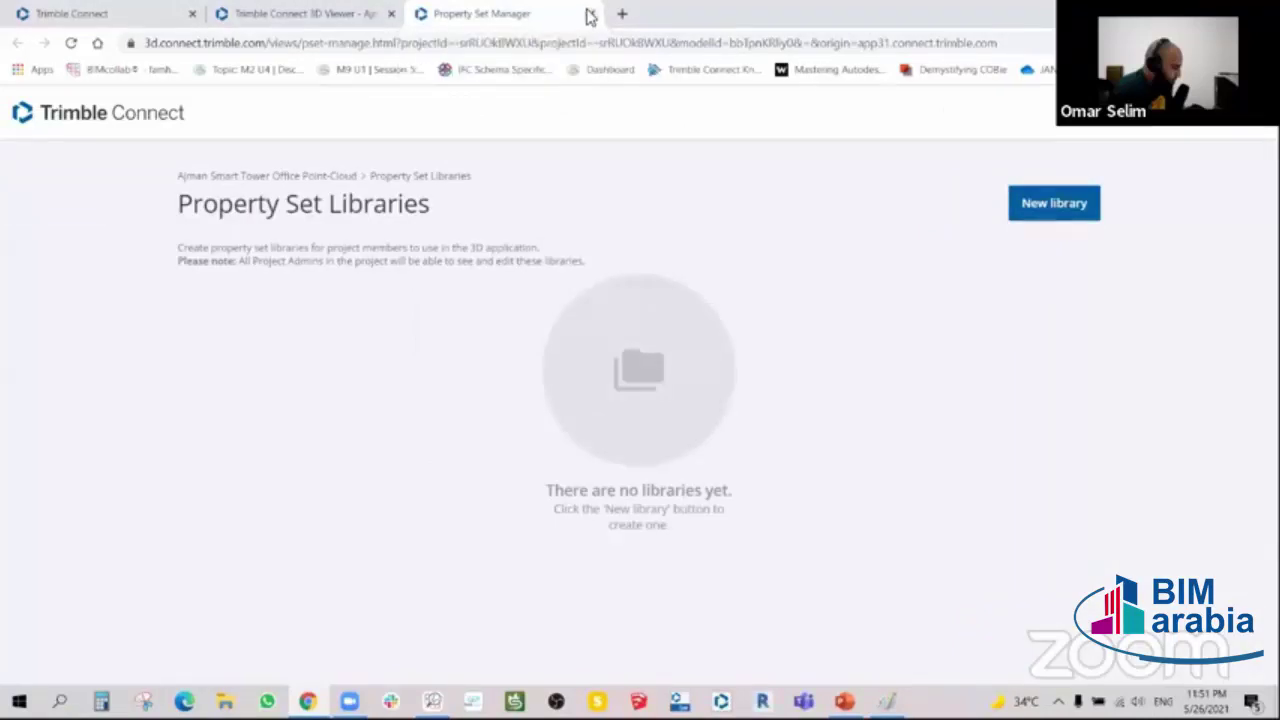
left_click(589, 14)
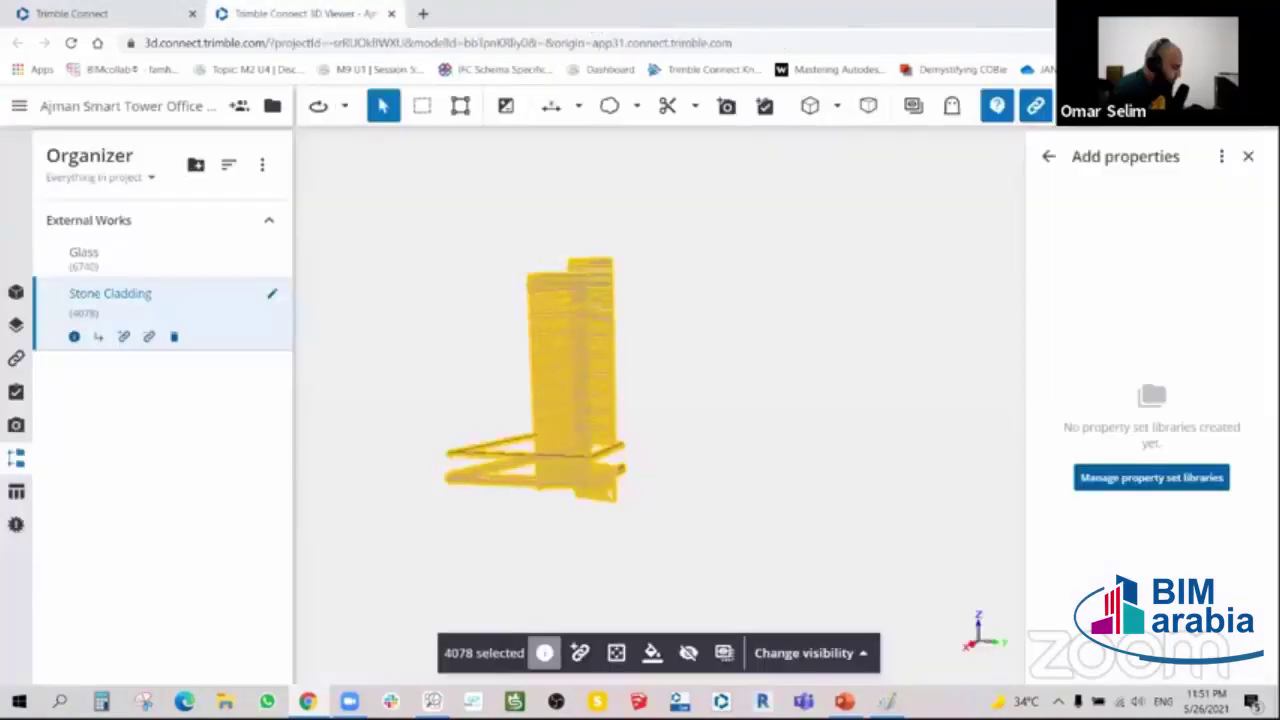
- Reopen the property set library manager, confirming no libraries exist, and close the duplicate page
left_click(1222, 160)
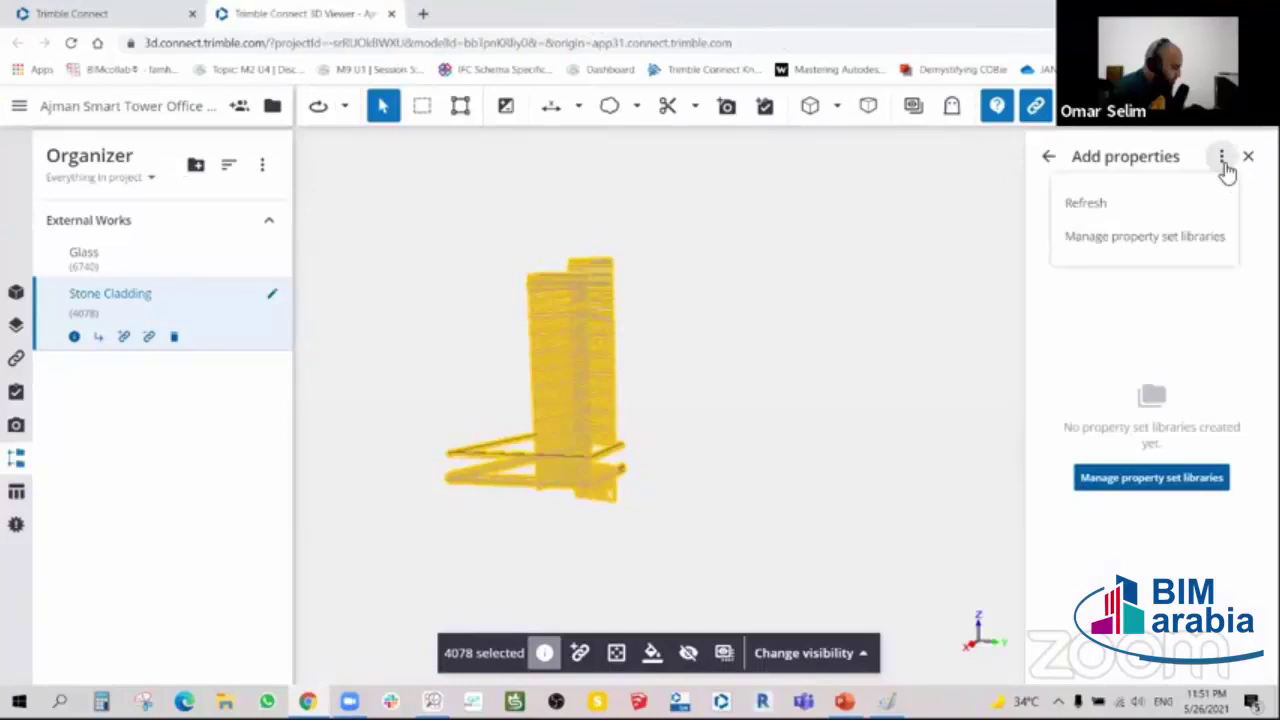
left_click(1095, 203)
left_click(1228, 155)
left_click(1140, 237)
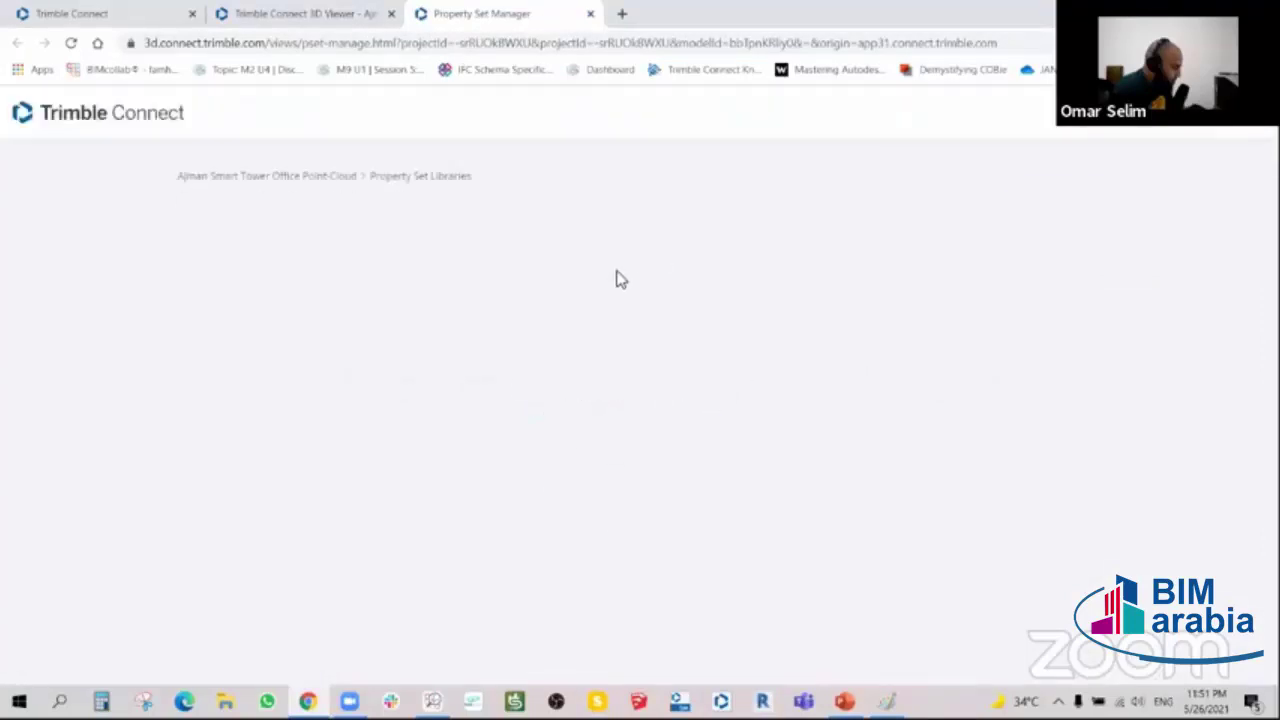
left_click(330, 12)
left_click(1047, 158)
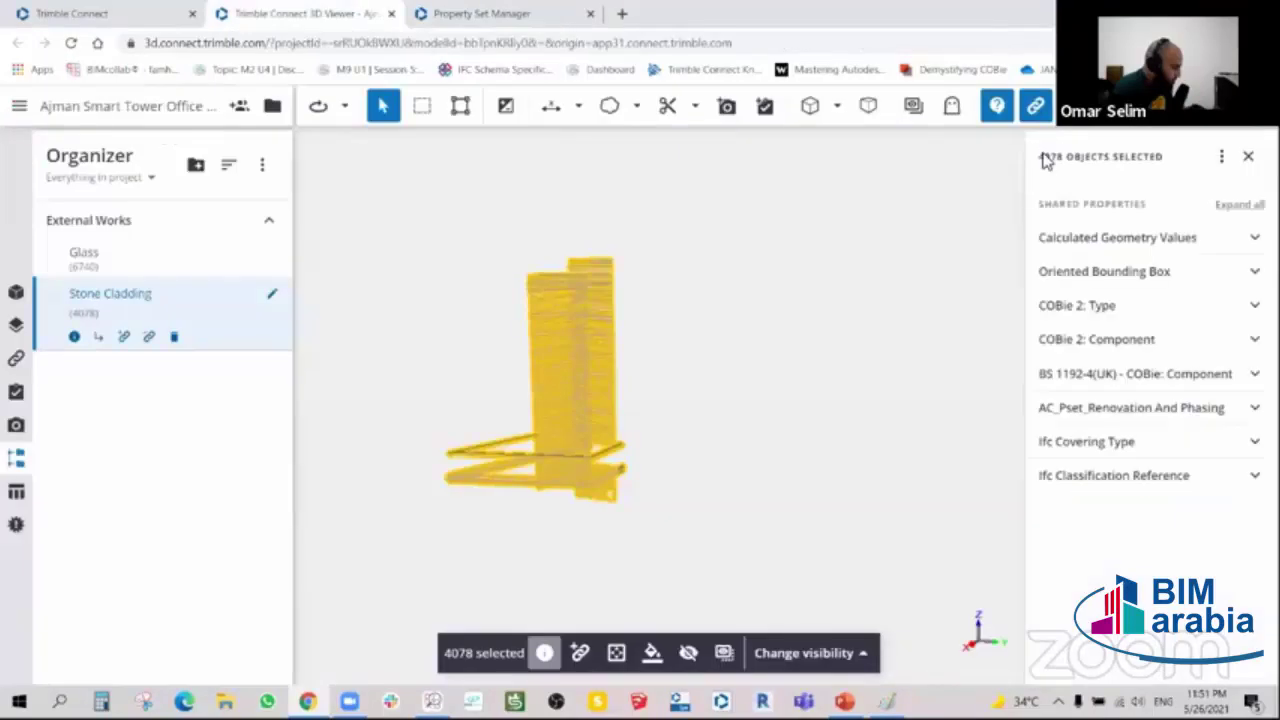
left_click(1224, 158)
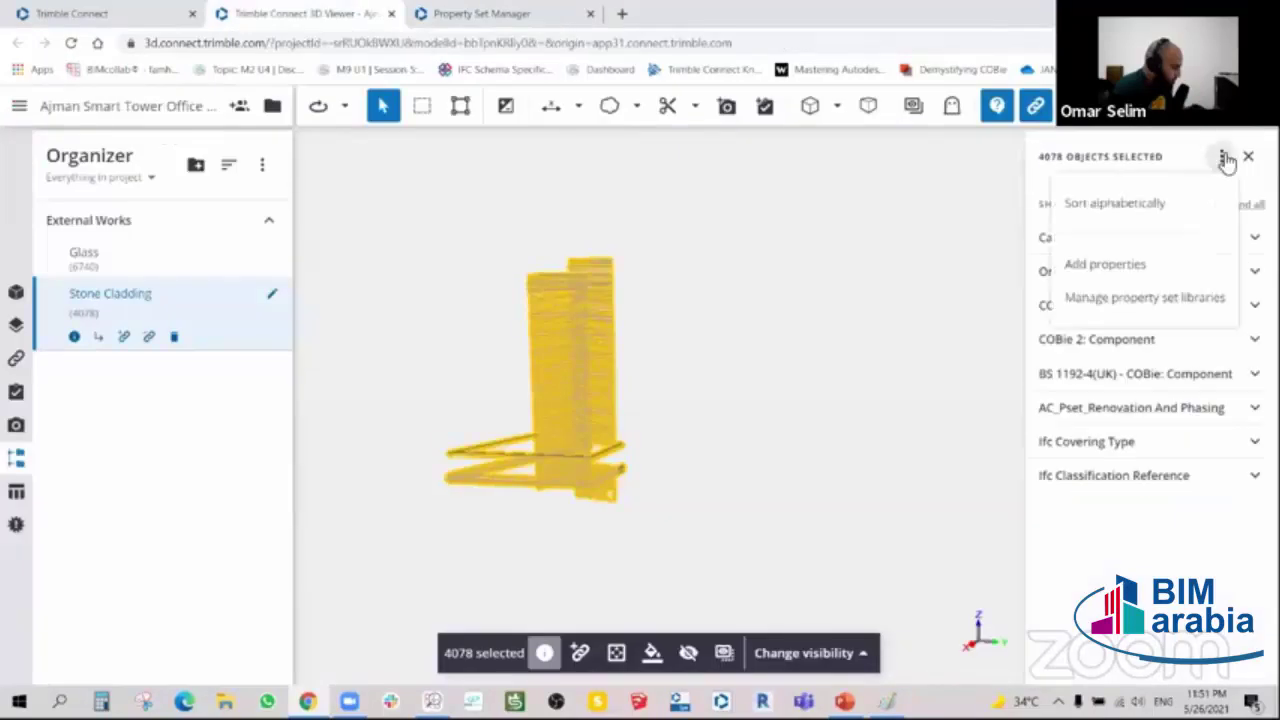
left_click(1106, 264)
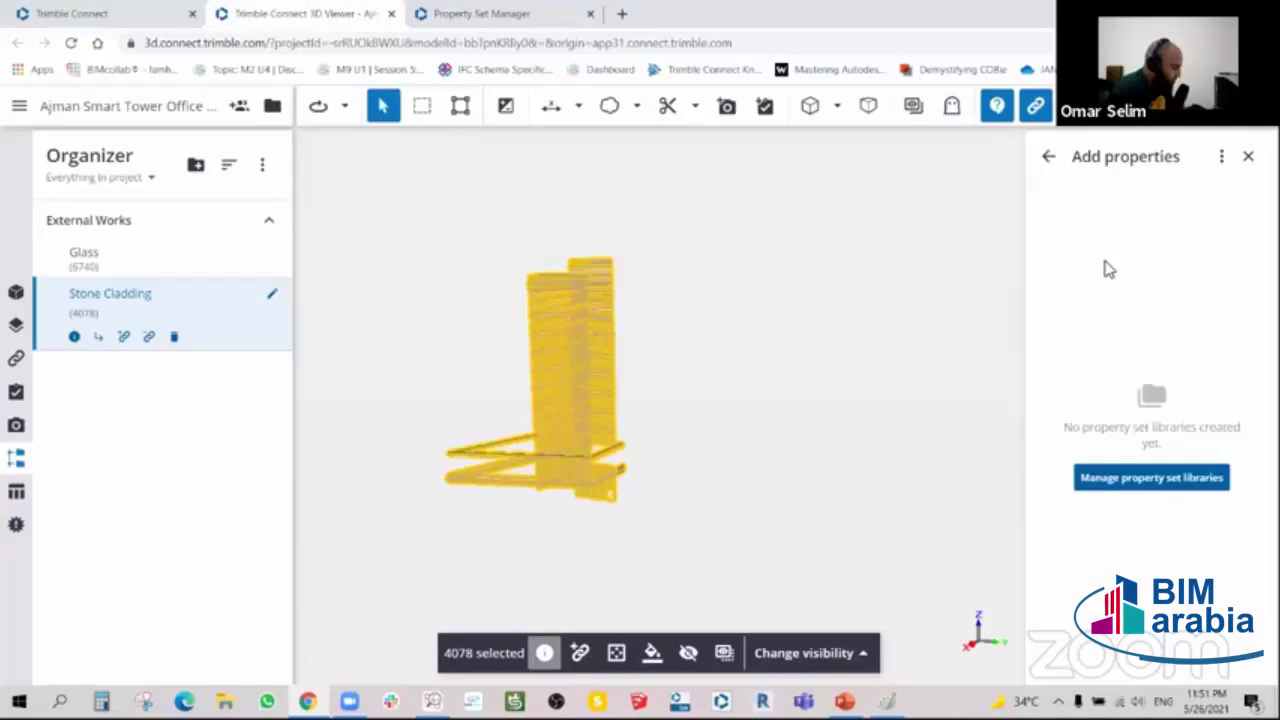
left_click(1160, 478)
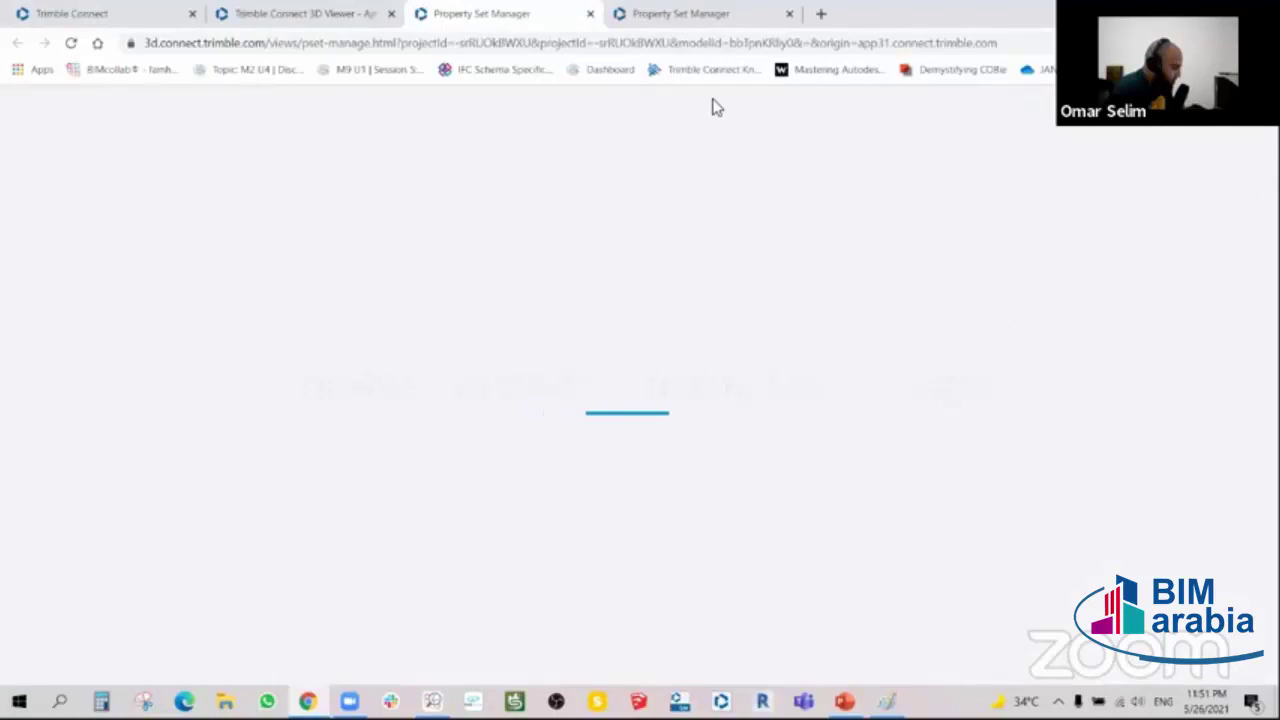
left_click(790, 14)
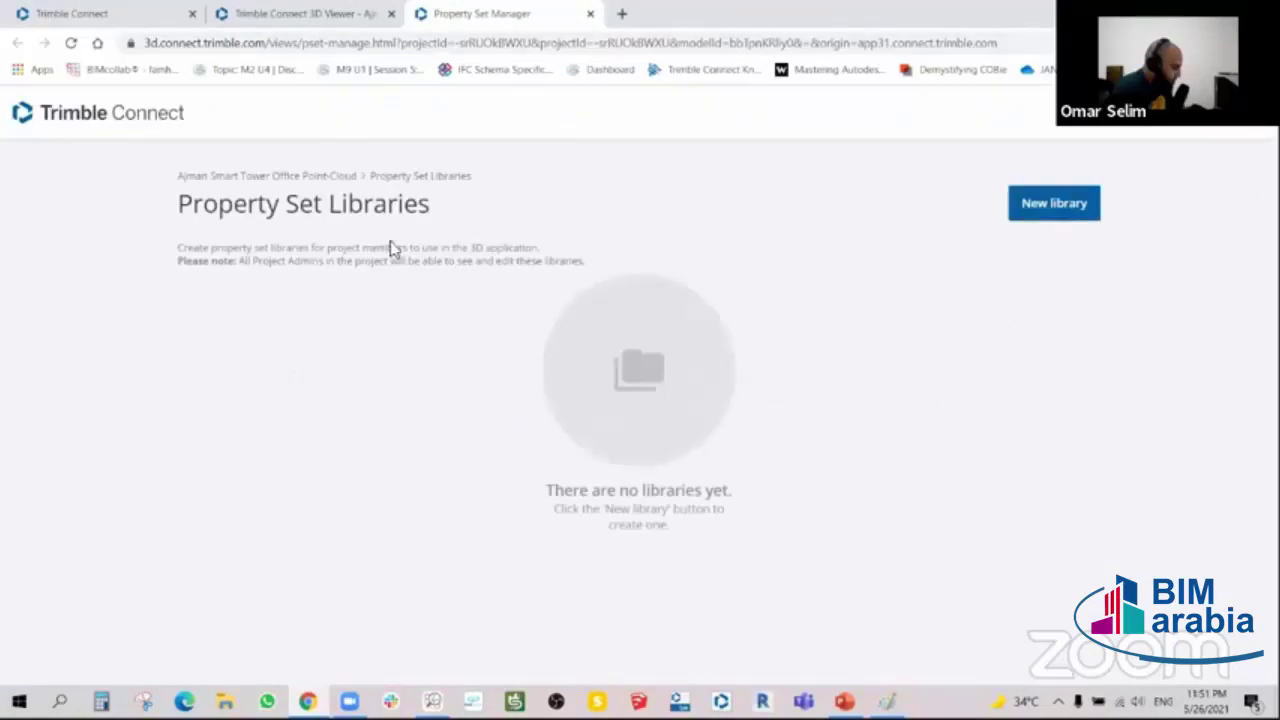
- Create a new library, rename it 'Quality Control' and publish it
left_click(1048, 210)
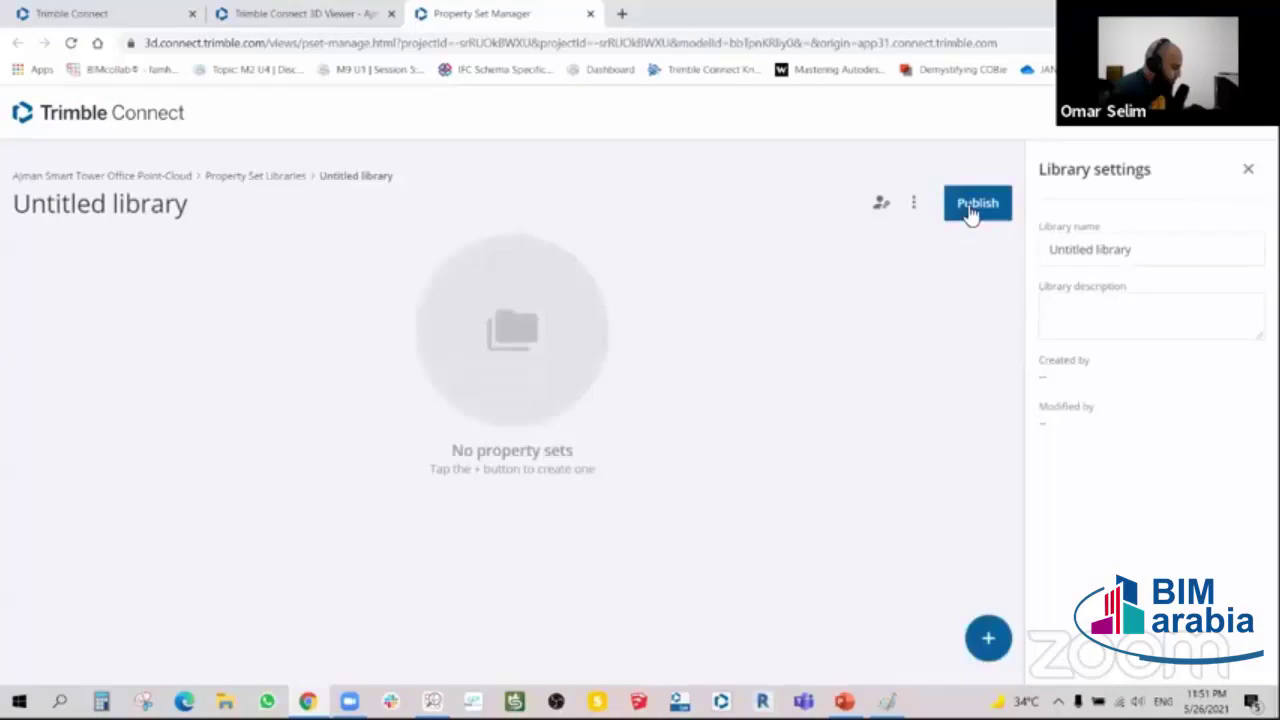
left_click(913, 203)
left_click_drag(1154, 256, 893, 257)
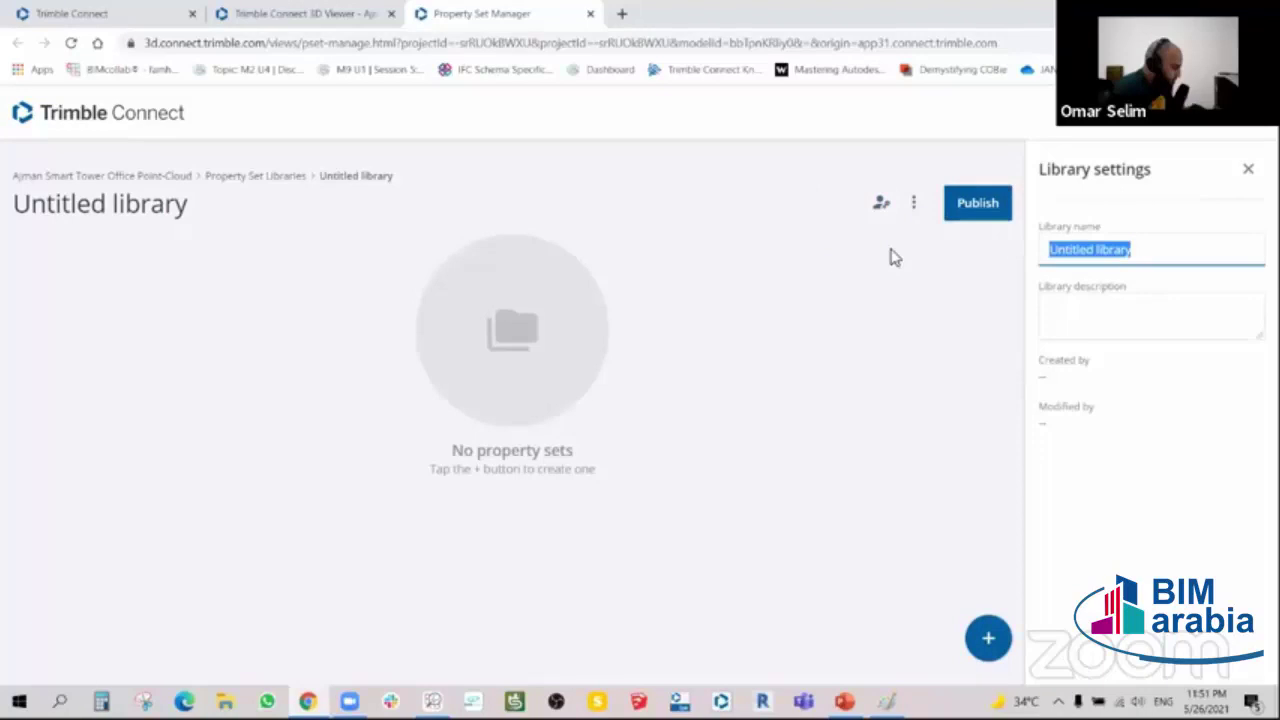
type("B")
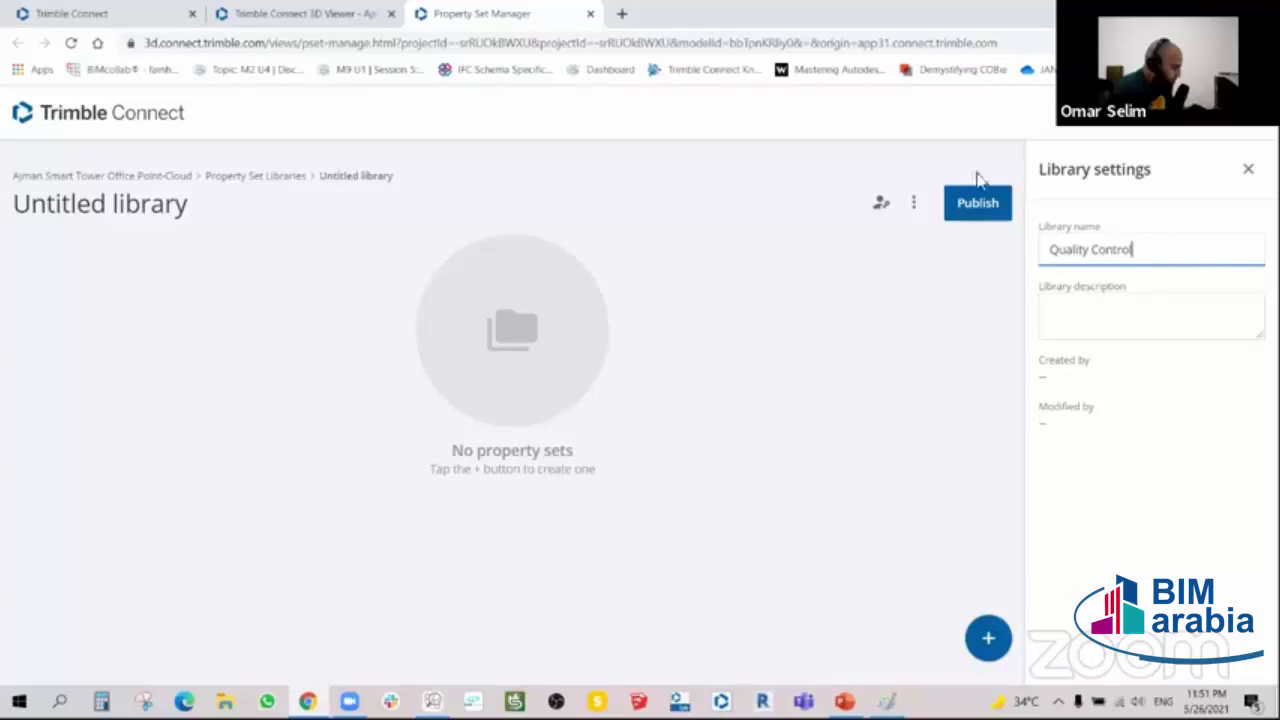
left_click(985, 205)
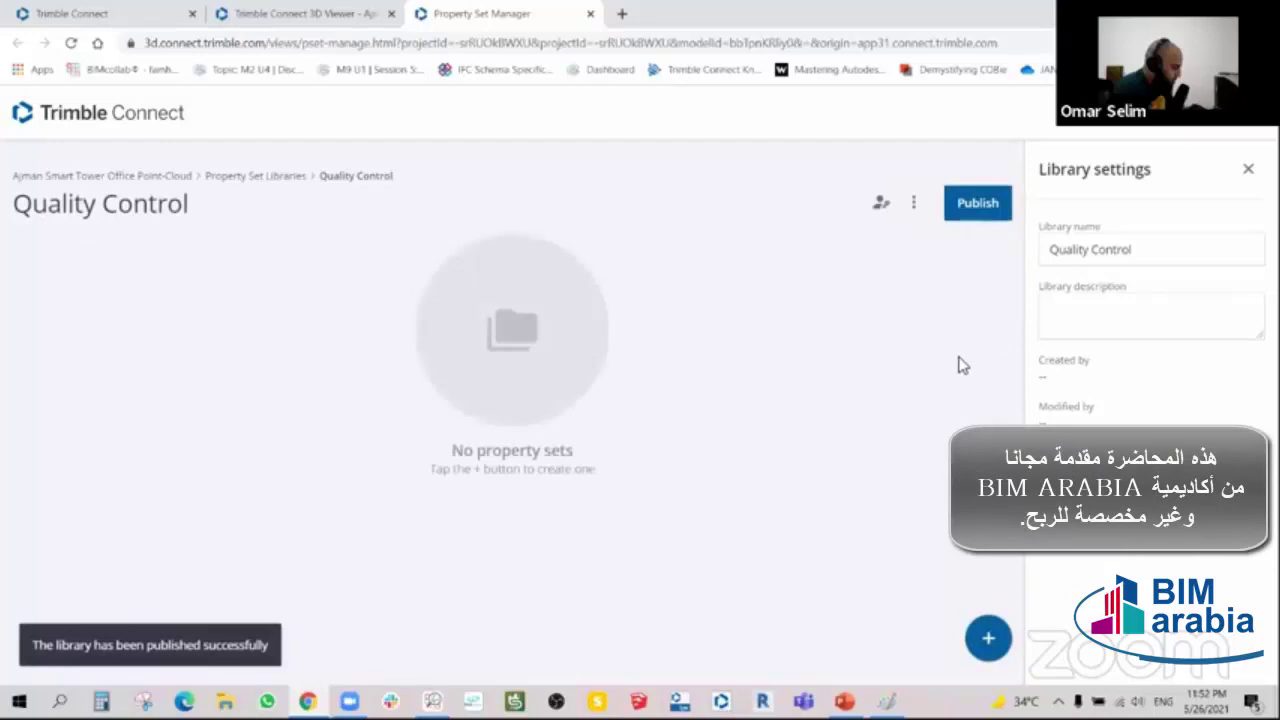
left_click(913, 203)
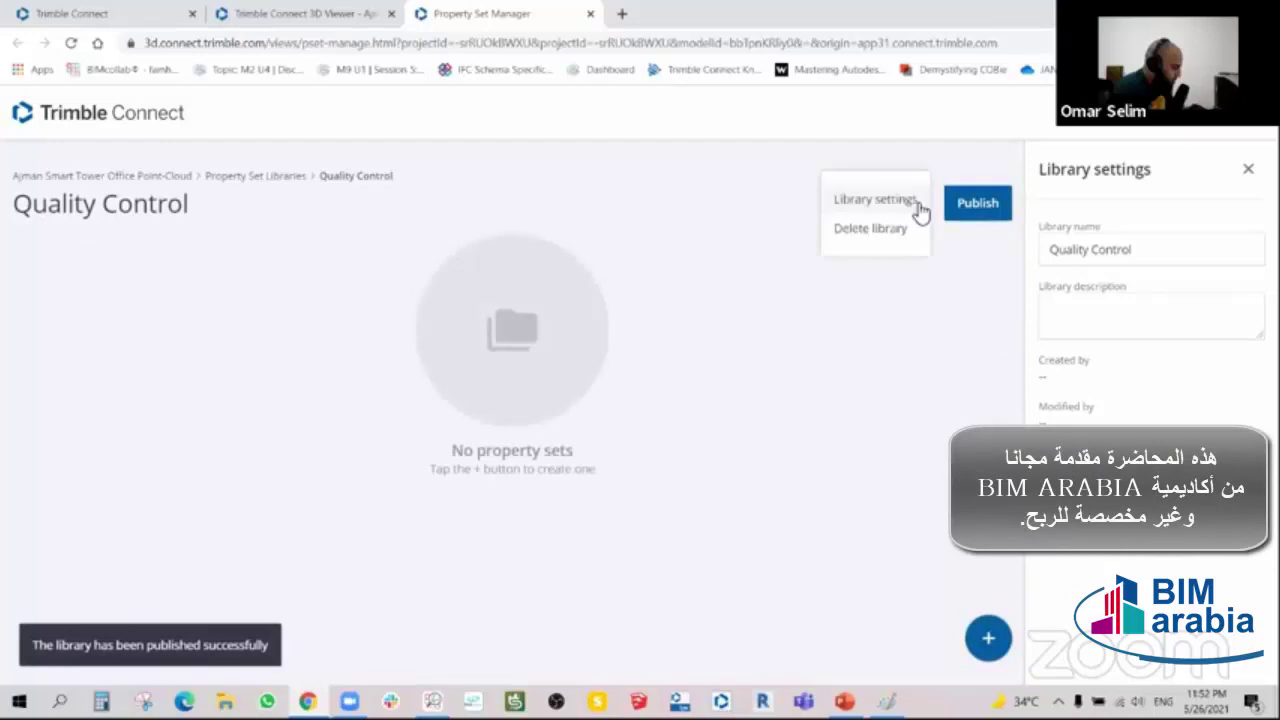
left_click(880, 200)
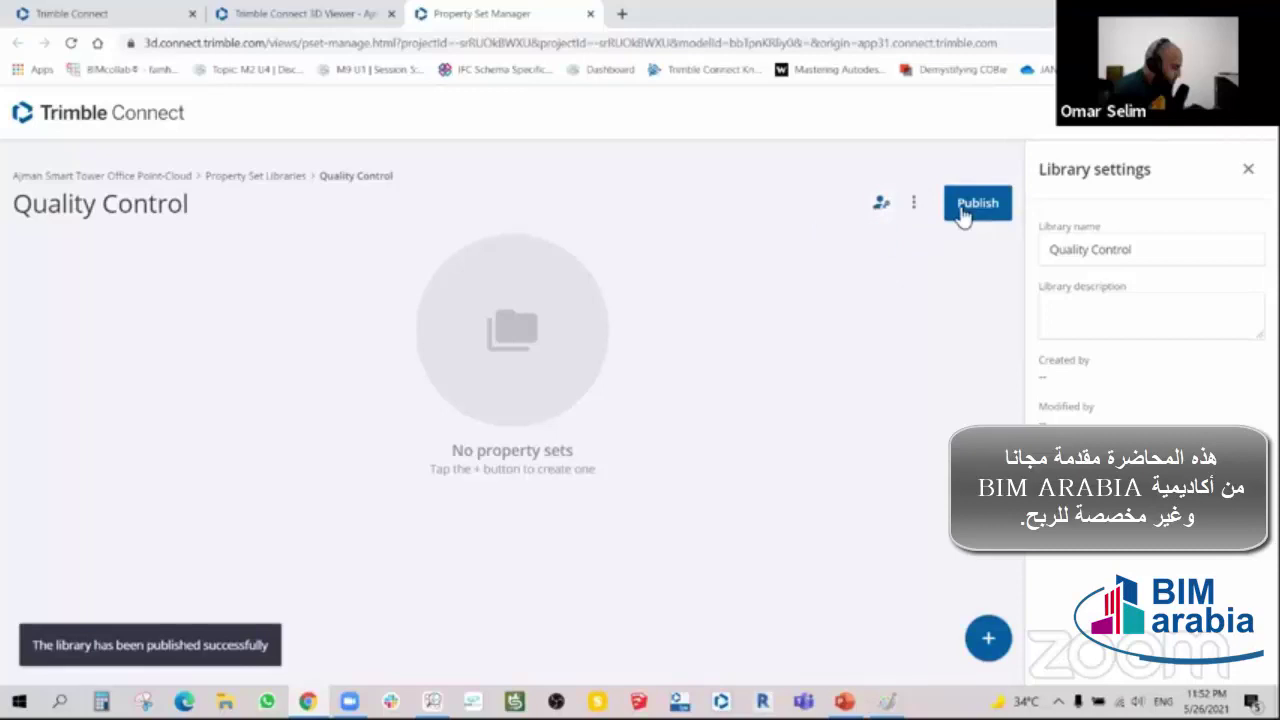
- Add a property set with four properties and name the first one 'Supplier Name'
left_click(988, 638)
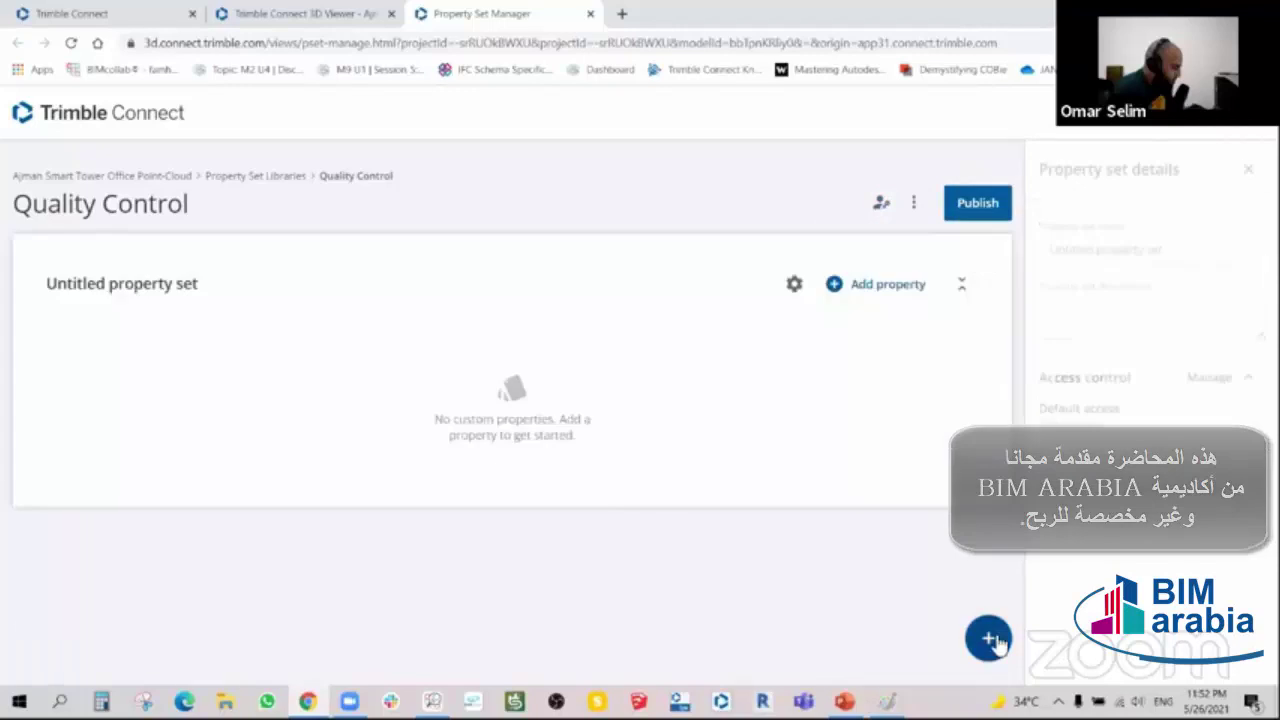
left_click(896, 294)
left_click(899, 294)
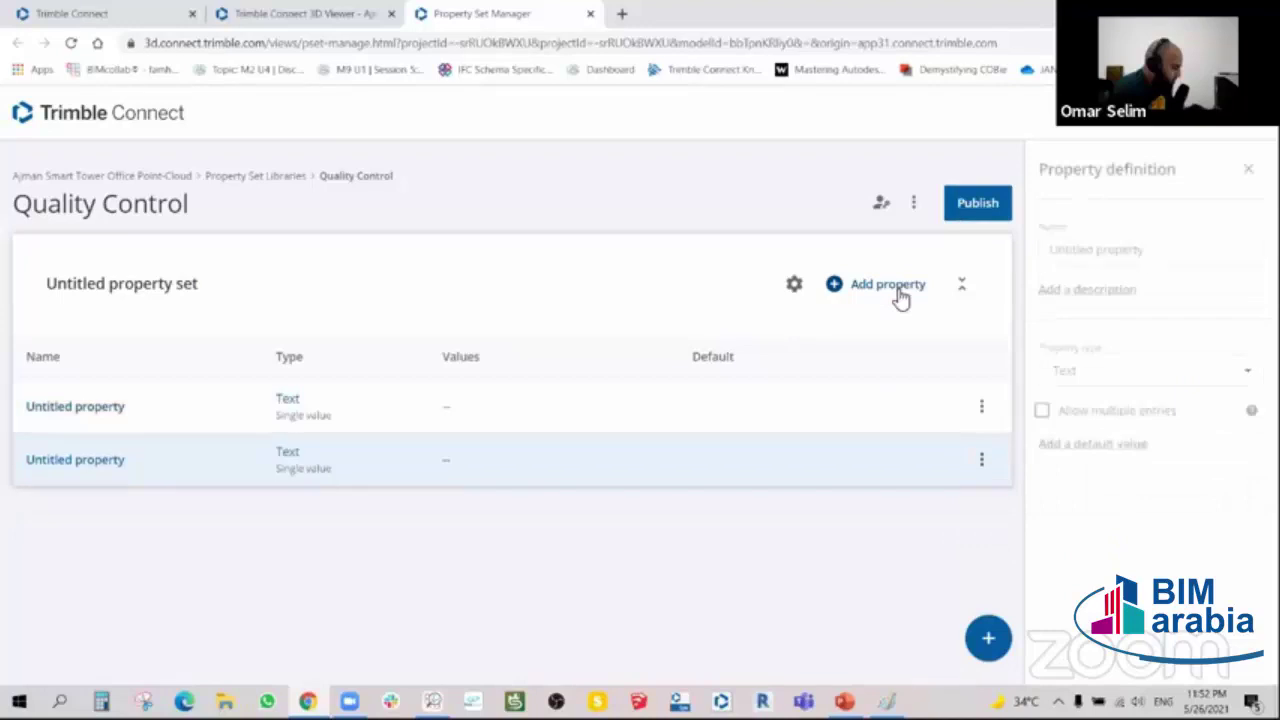
left_click(899, 294)
left_click(899, 294)
left_click(110, 412)
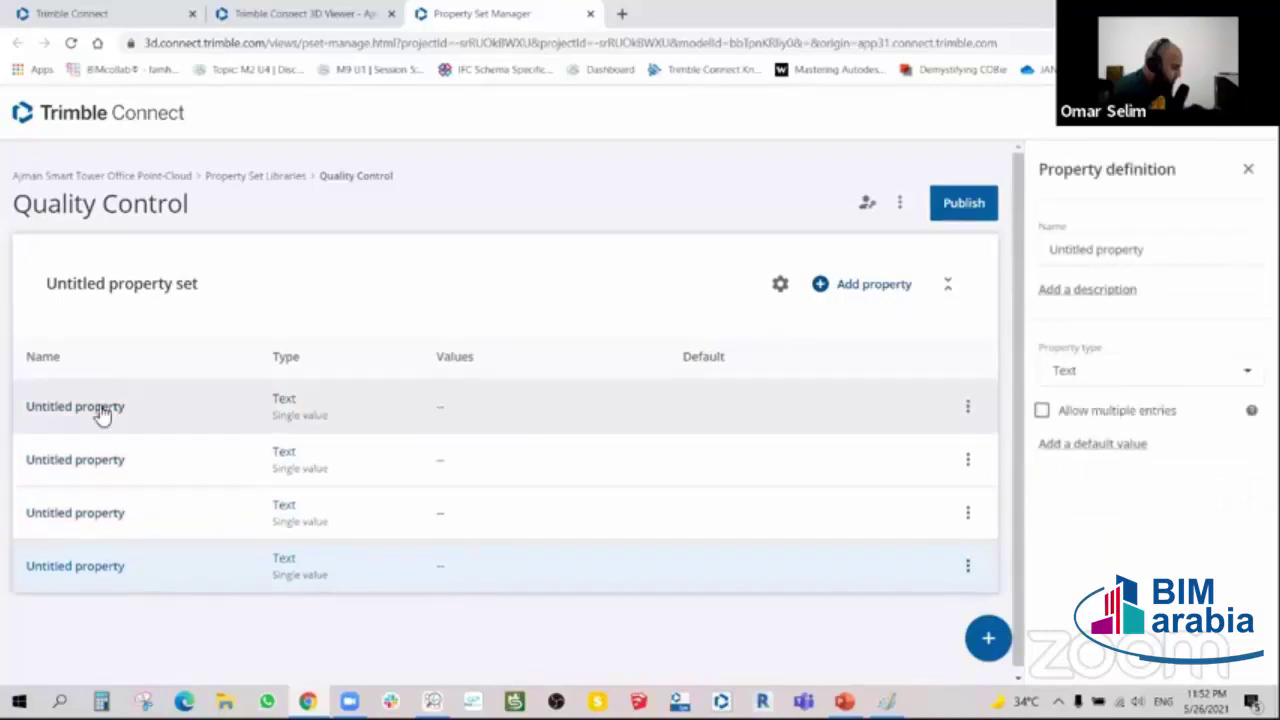
left_click_drag(1166, 249, 965, 258)
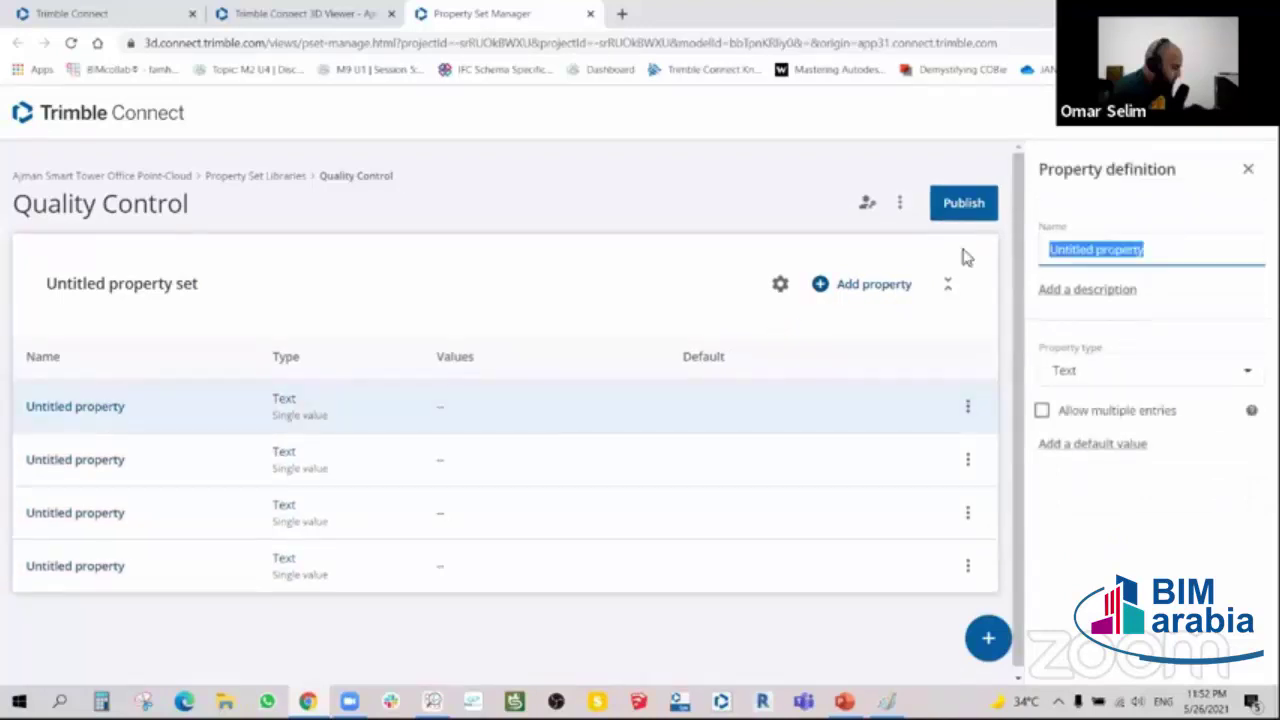
type("Supplier Name")
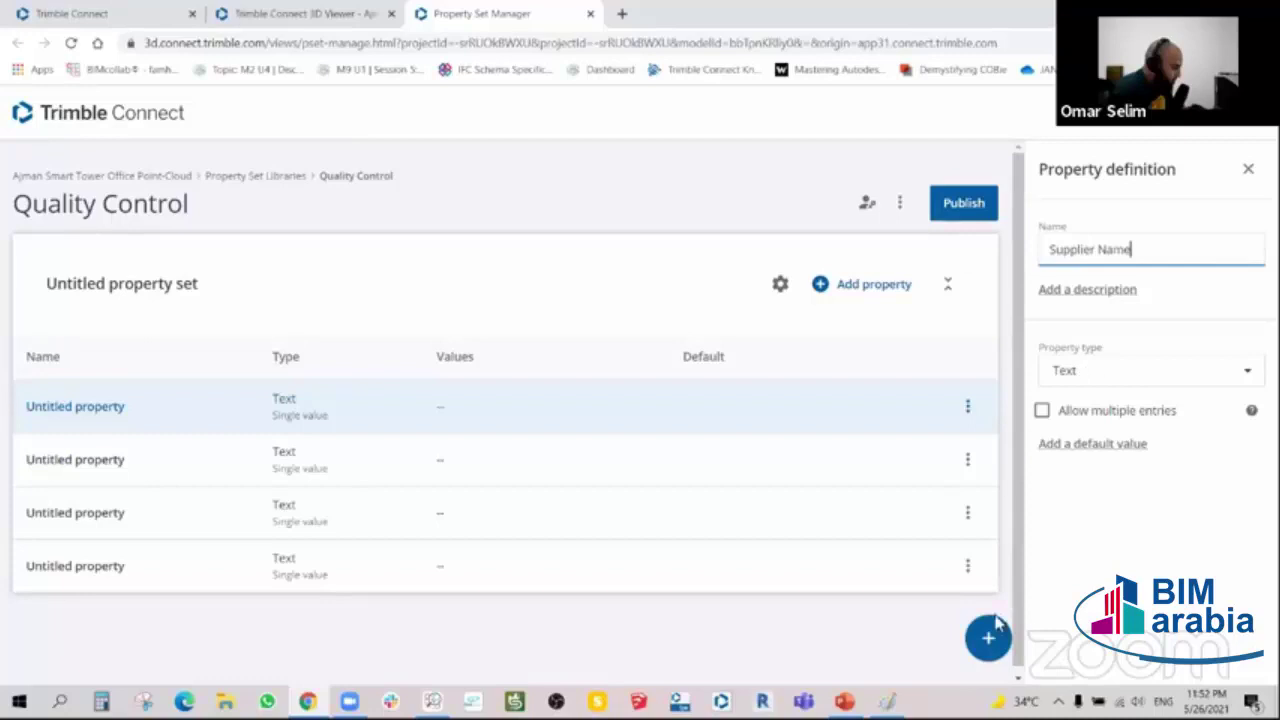
- Make the second property a Dropdown choice named 'Quality Grades'
left_click(108, 472)
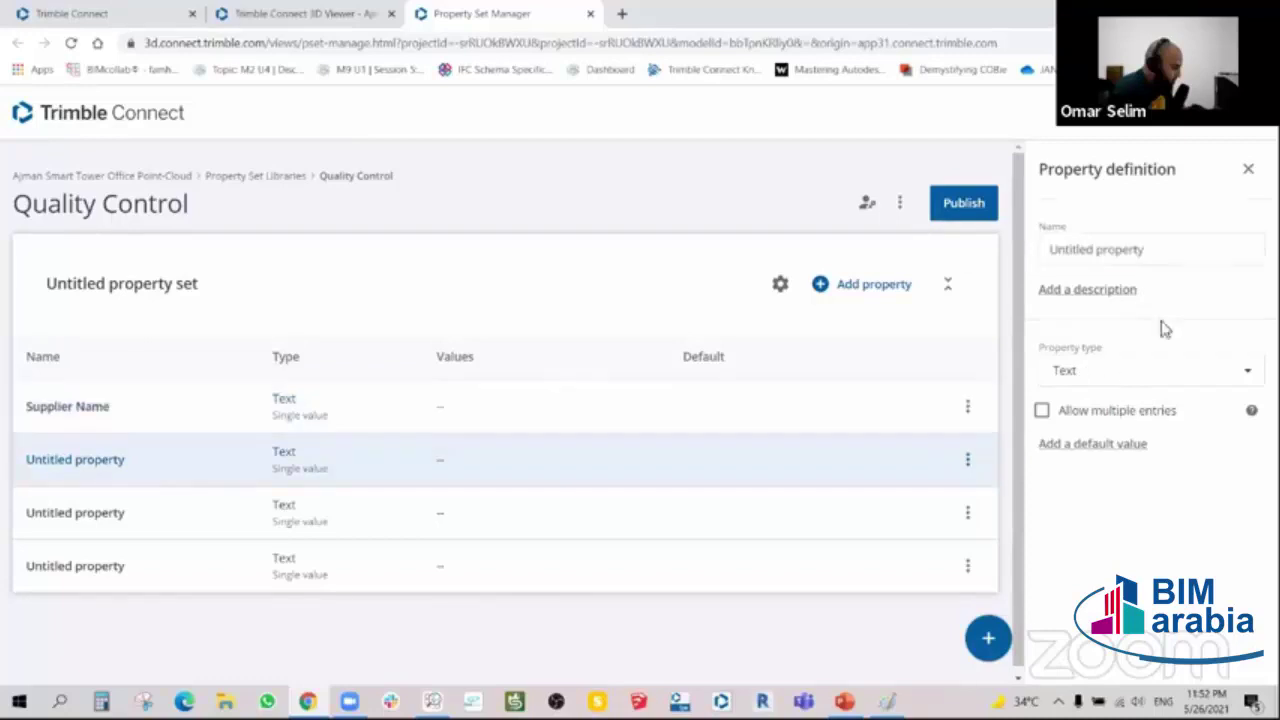
left_click(1123, 378)
left_click(1100, 518)
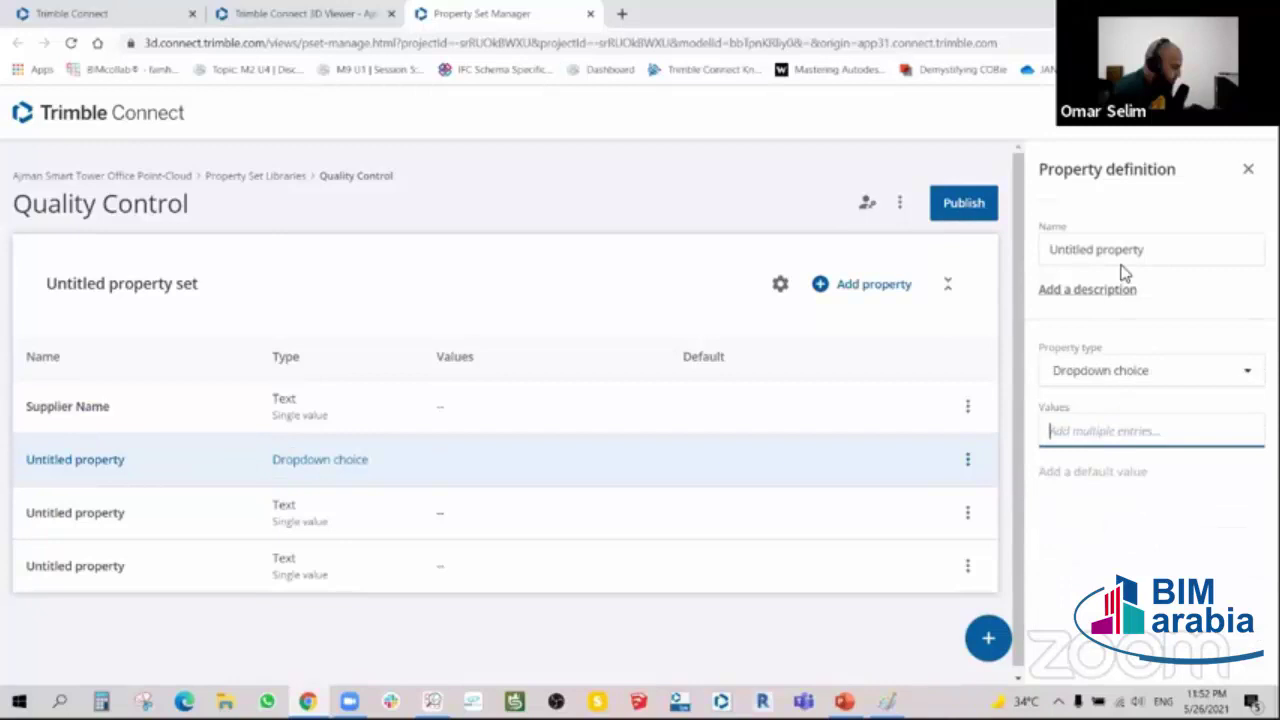
left_click_drag(1150, 251, 1051, 251)
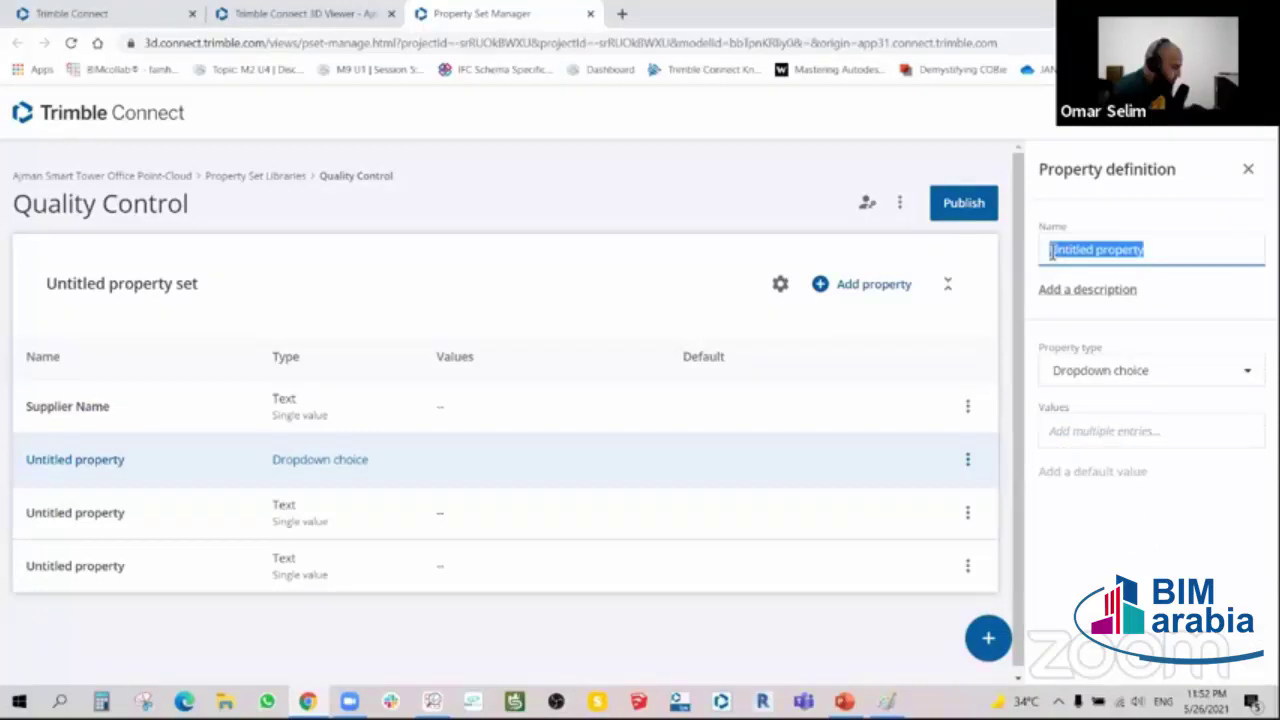
type("Pu")
type("Quality Grades")
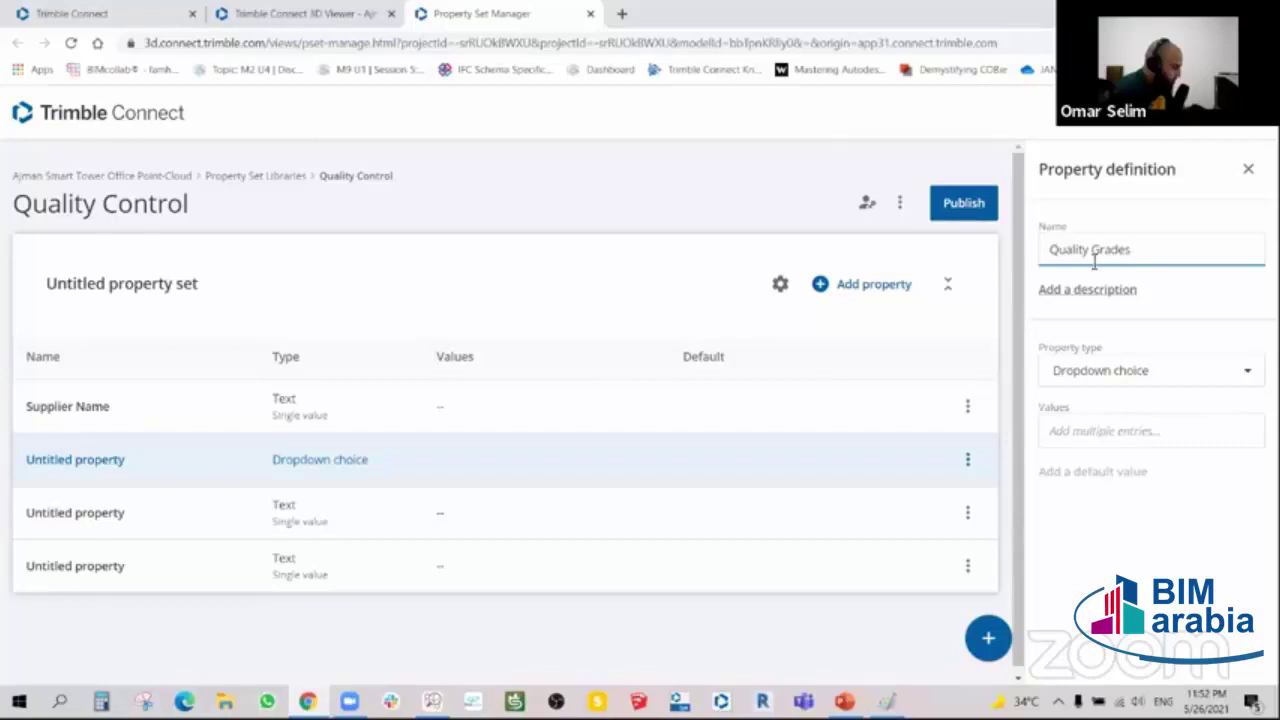
- Give Quality Grades the values Very Good, good, bad and very bad
left_click(1107, 429)
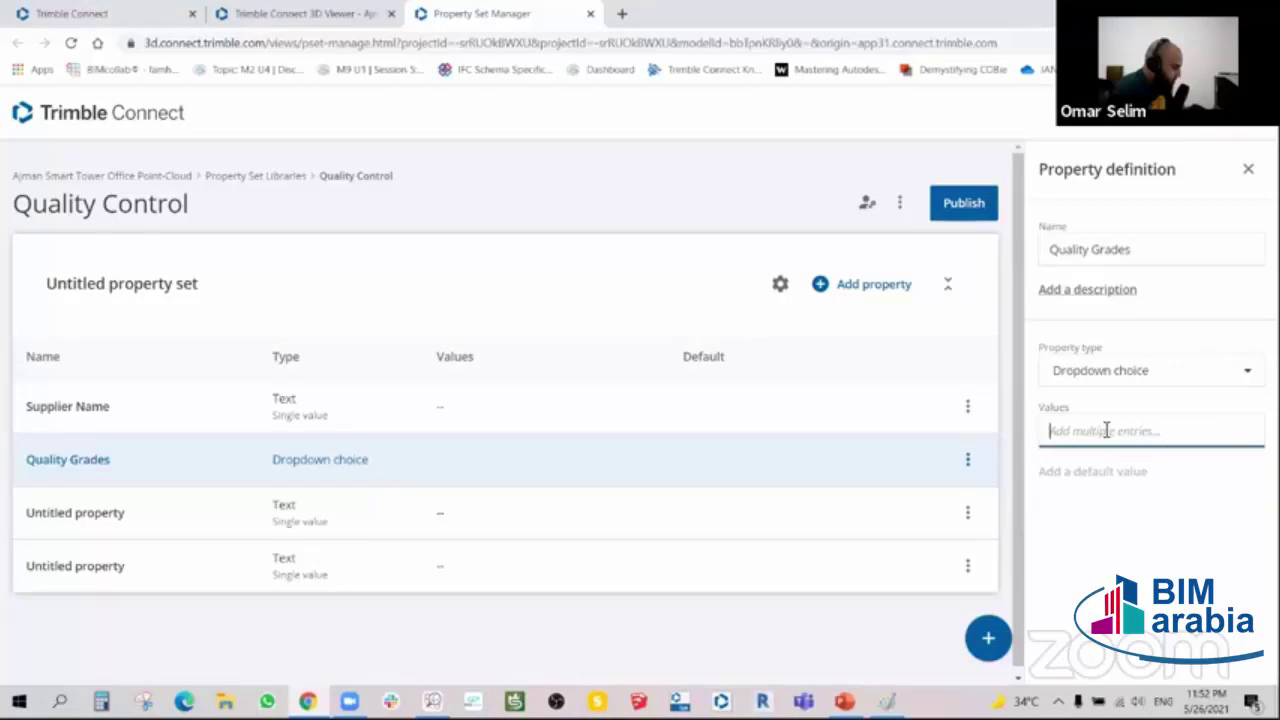
type("Very Good")
key("Return")
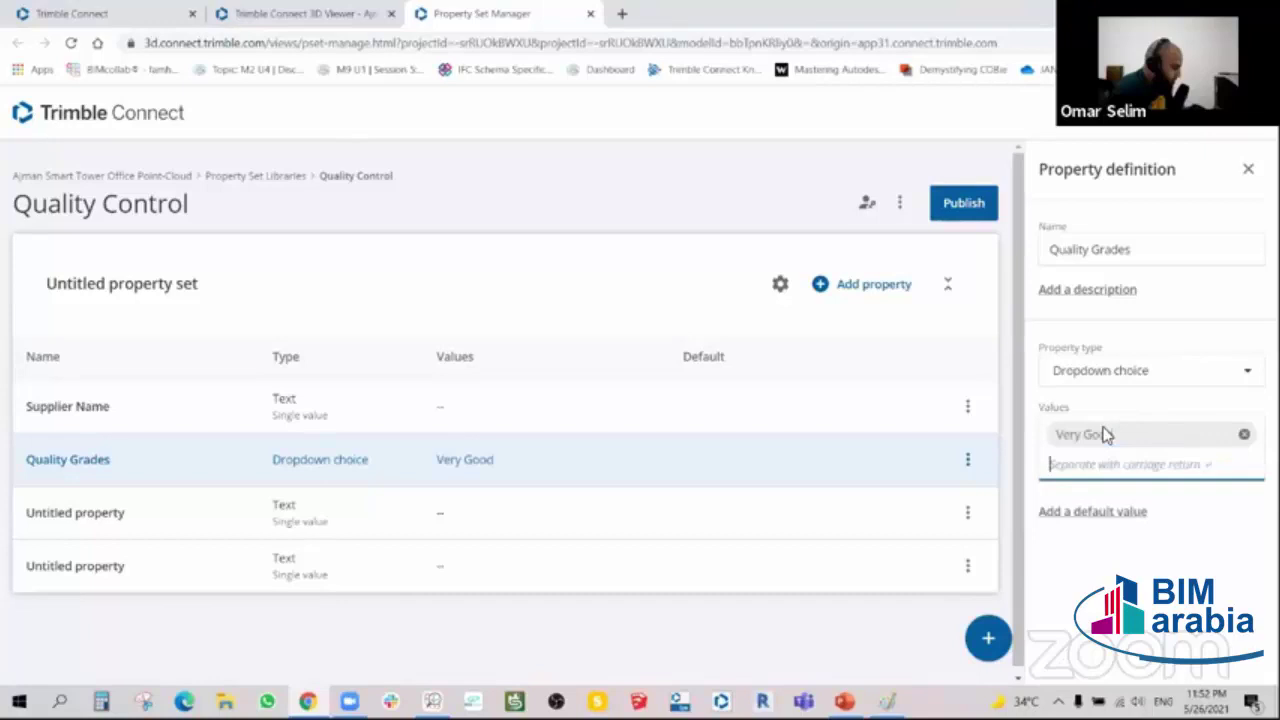
type("good")
key("Return")
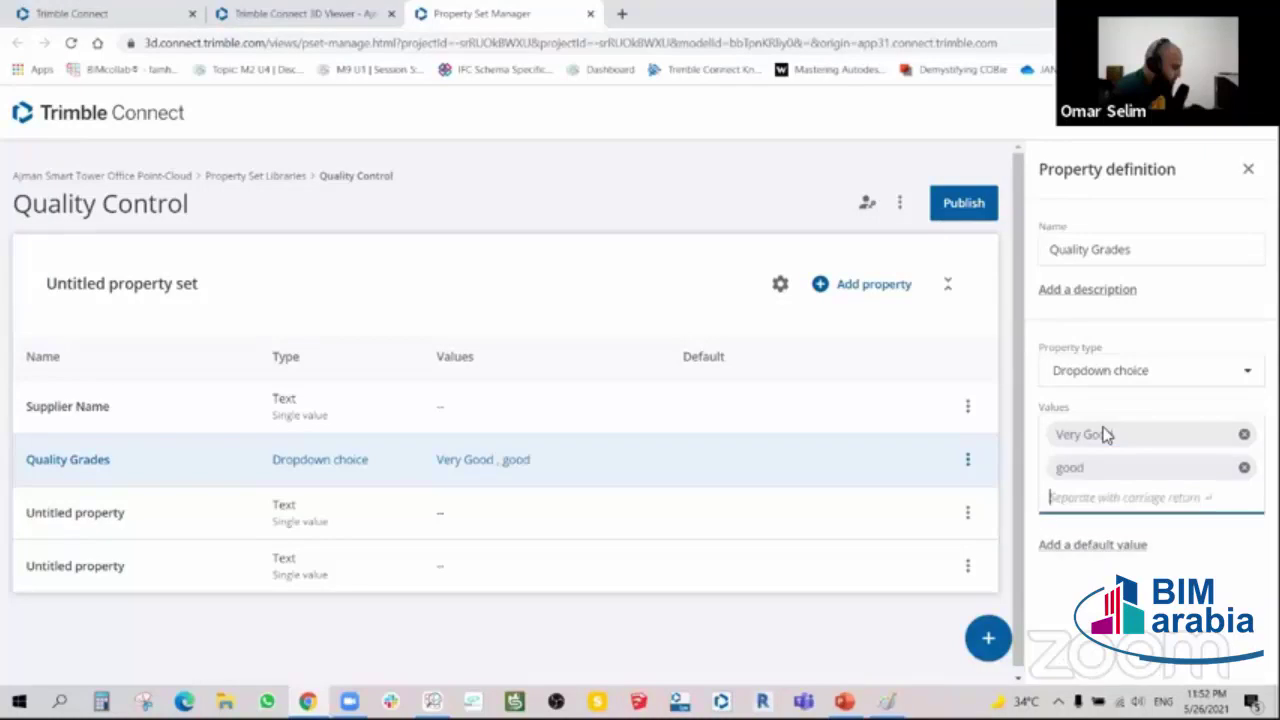
type("bad")
key("Return")
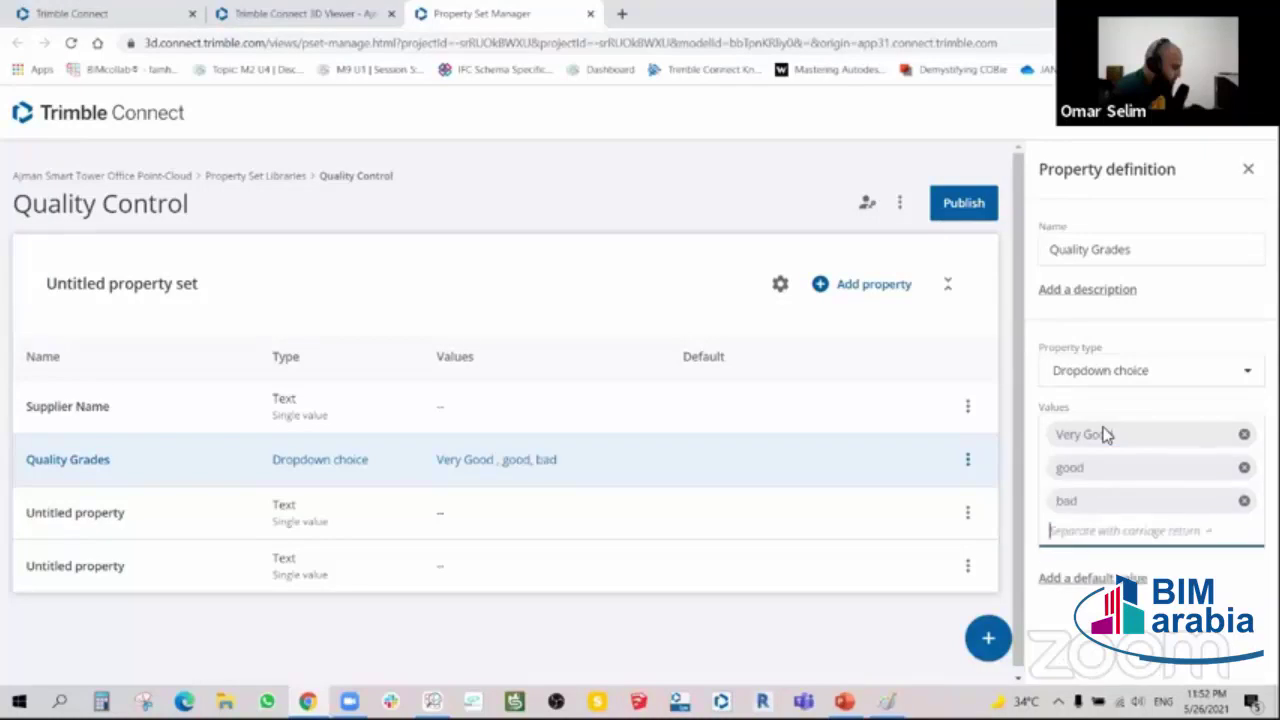
type("very bad")
key("Return")
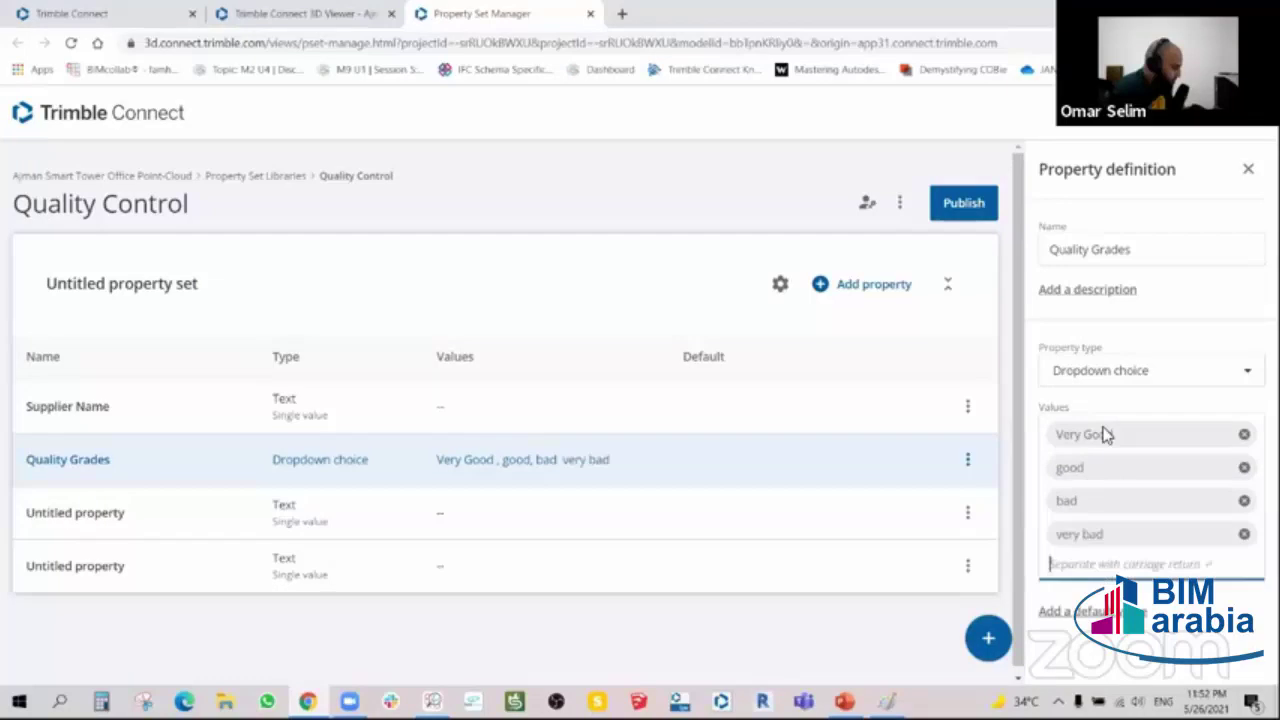
type("r")
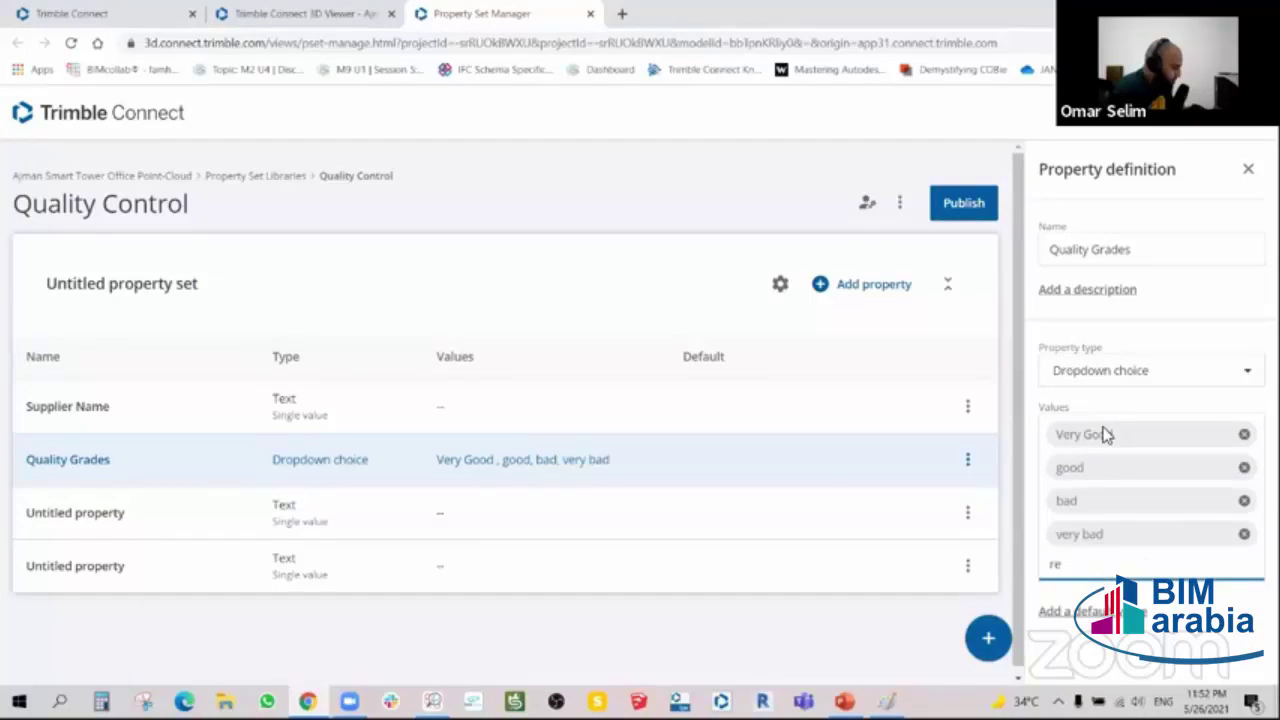
key("BackSpace")
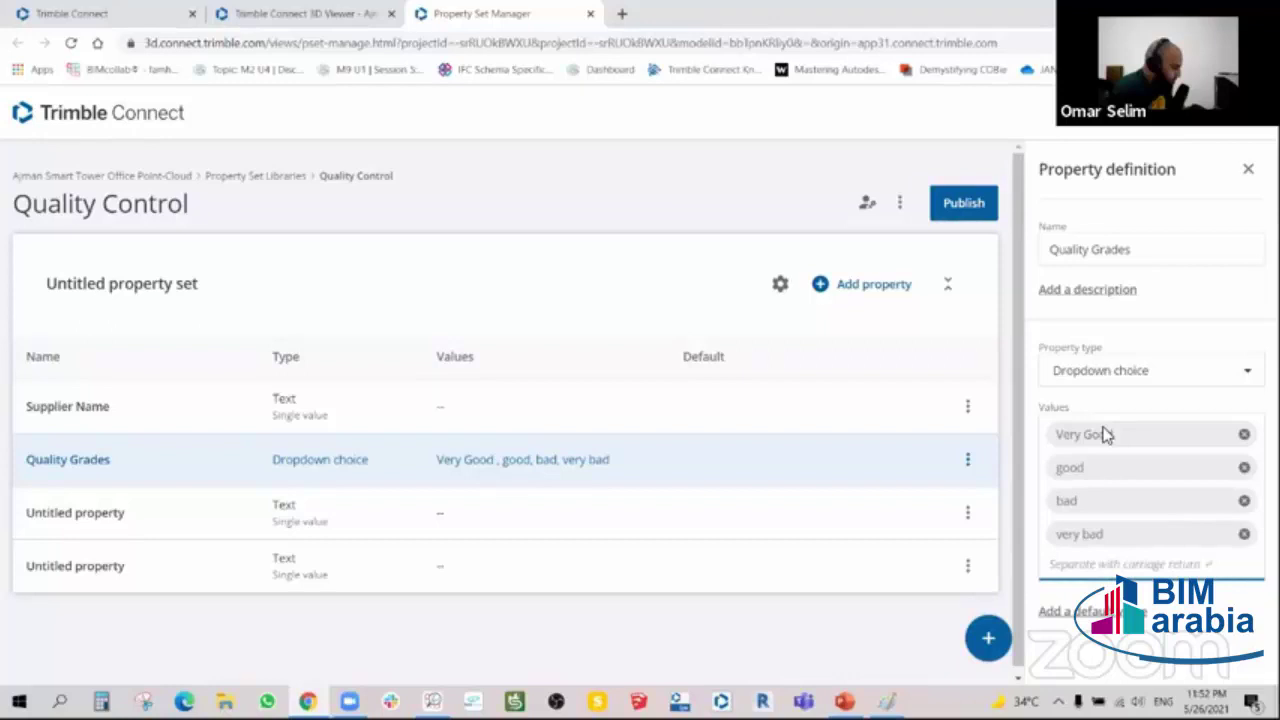
- Make the third property a Date named 'Starting Date'
left_click(66, 527)
left_click(1136, 376)
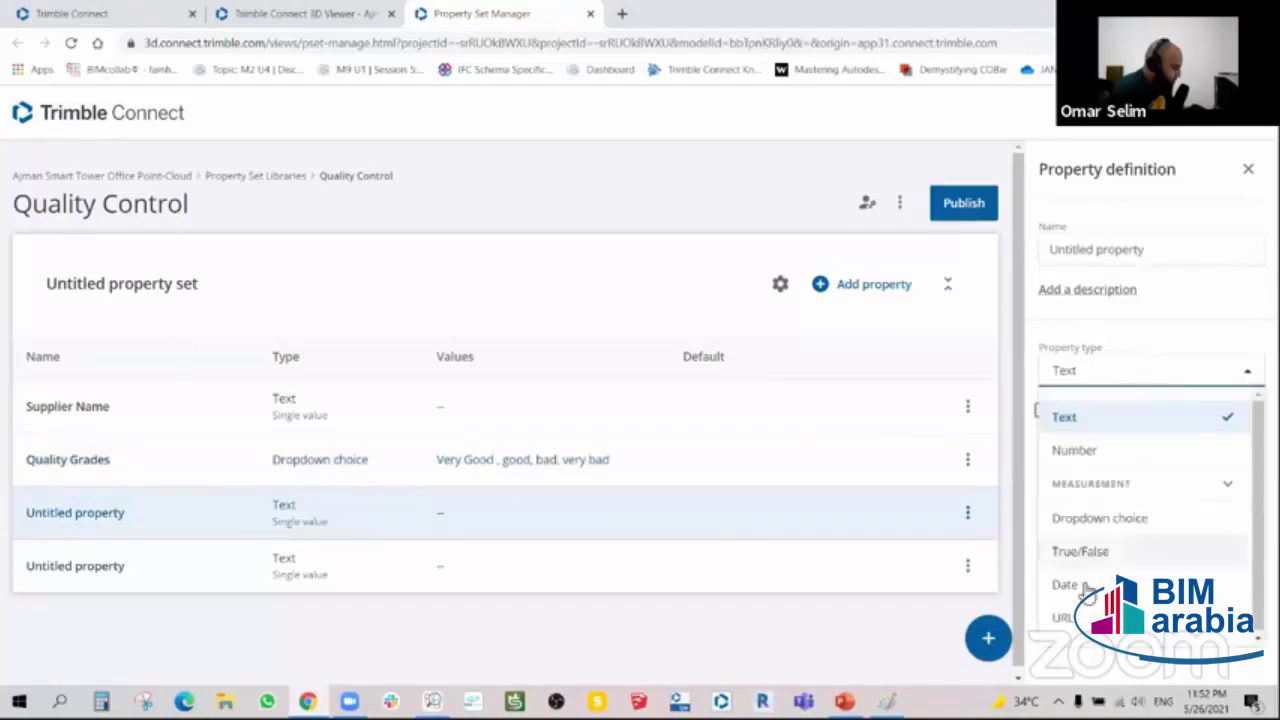
left_click(1066, 585)
left_click(80, 518)
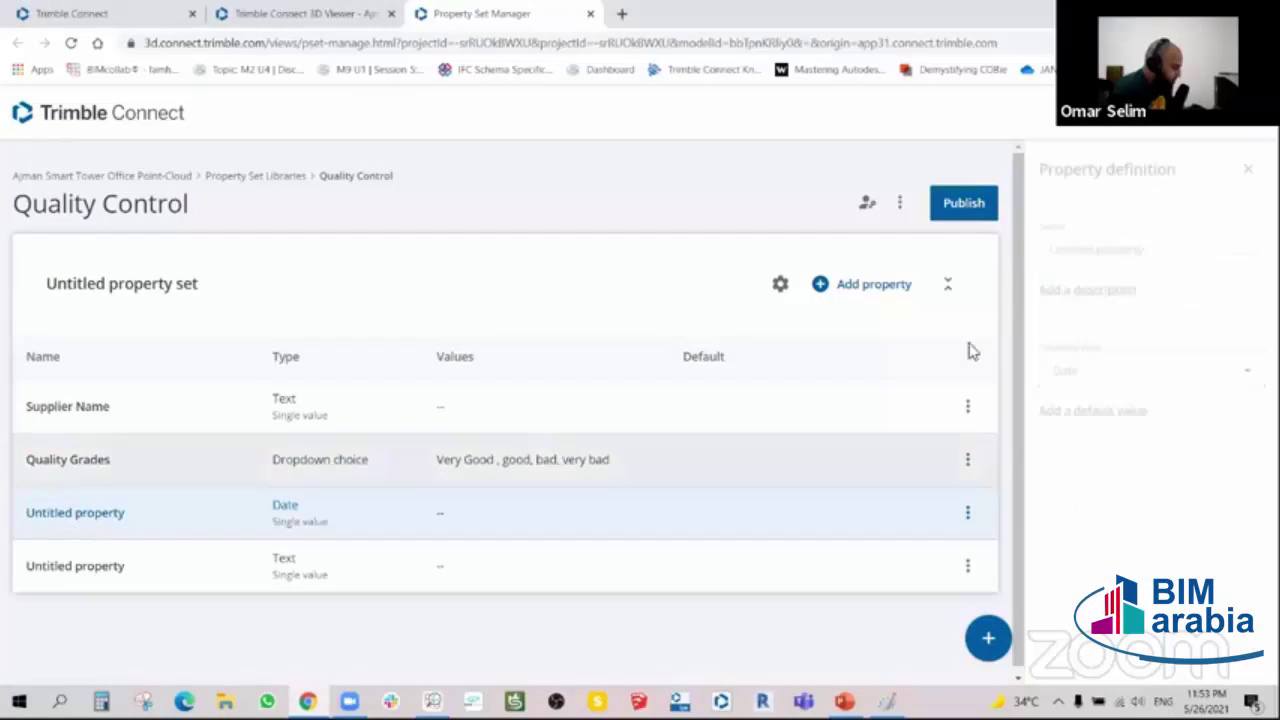
left_click_drag(1157, 254, 1025, 258)
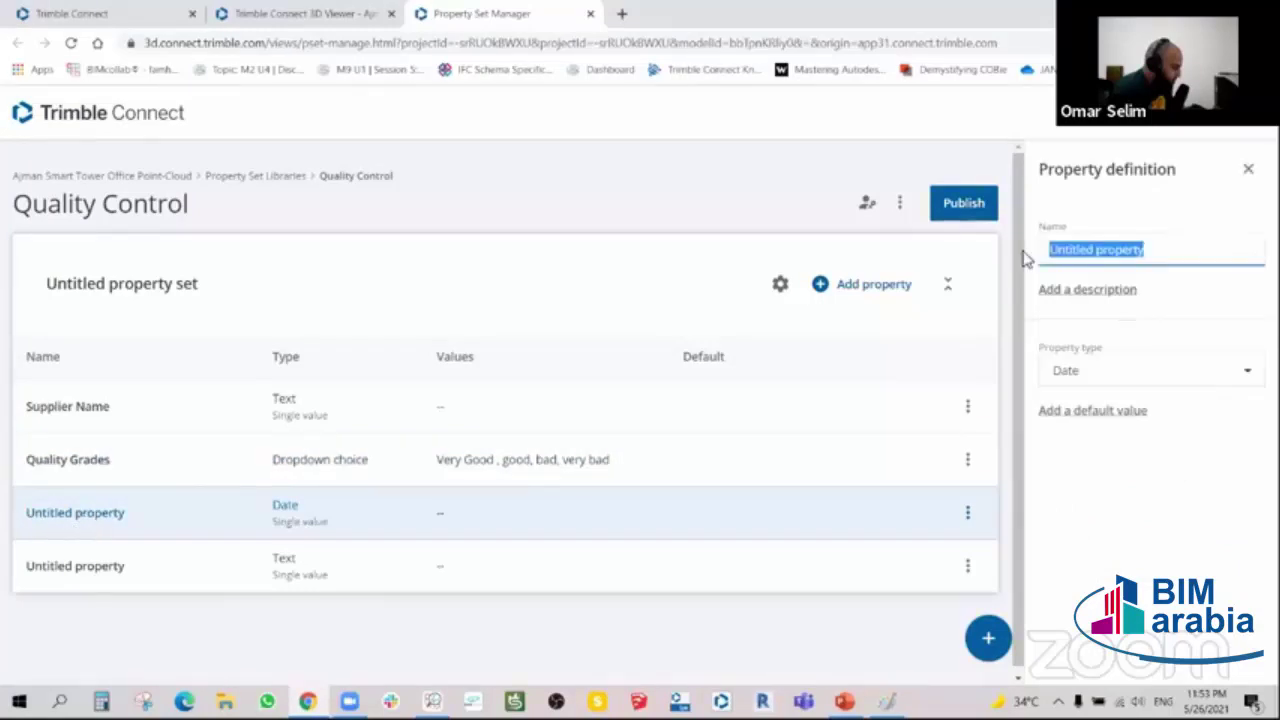
type("Startind Date")
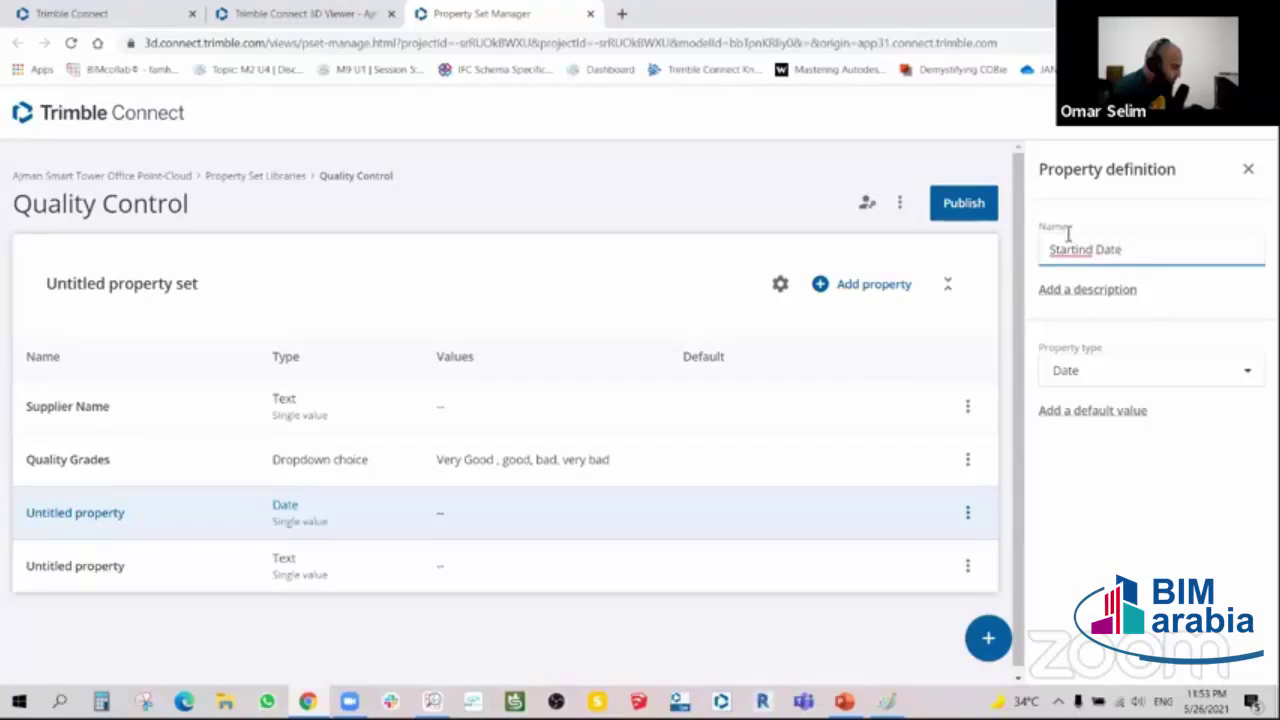
right_click(1068, 248)
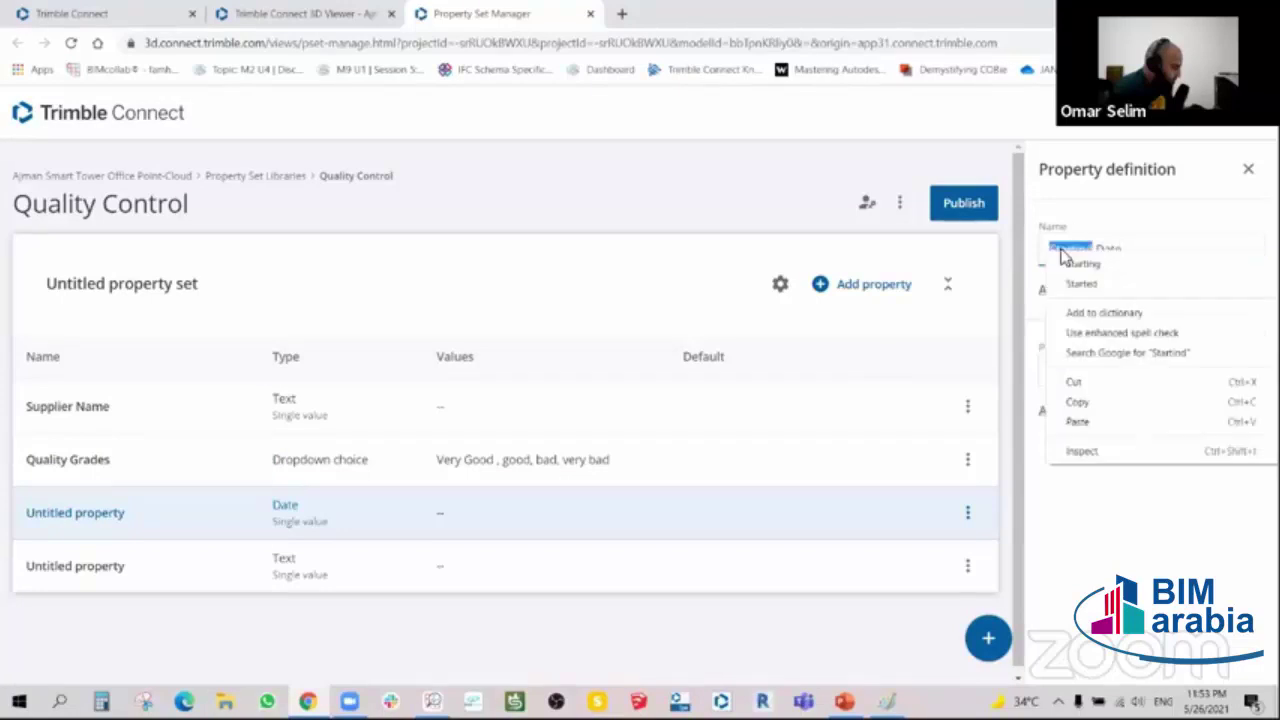
left_click(1071, 252)
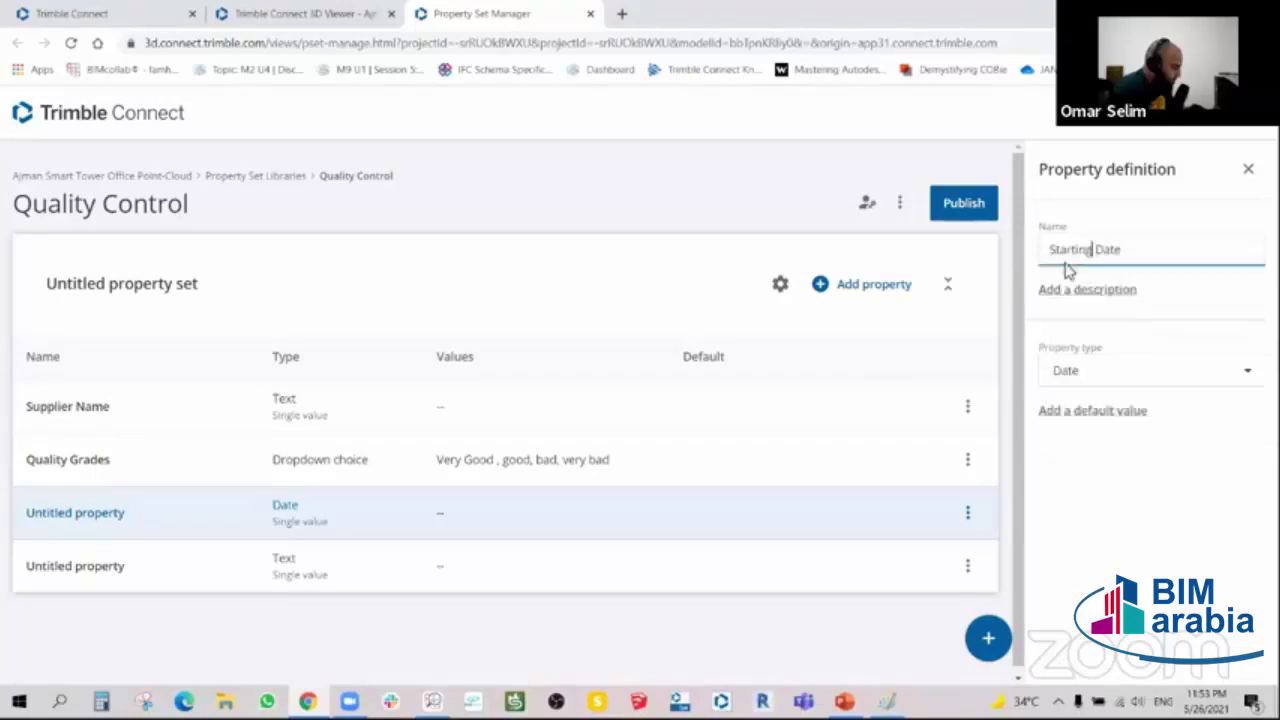
- Add and delete an empty property set, then add a fifth property to the set
left_click(988, 640)
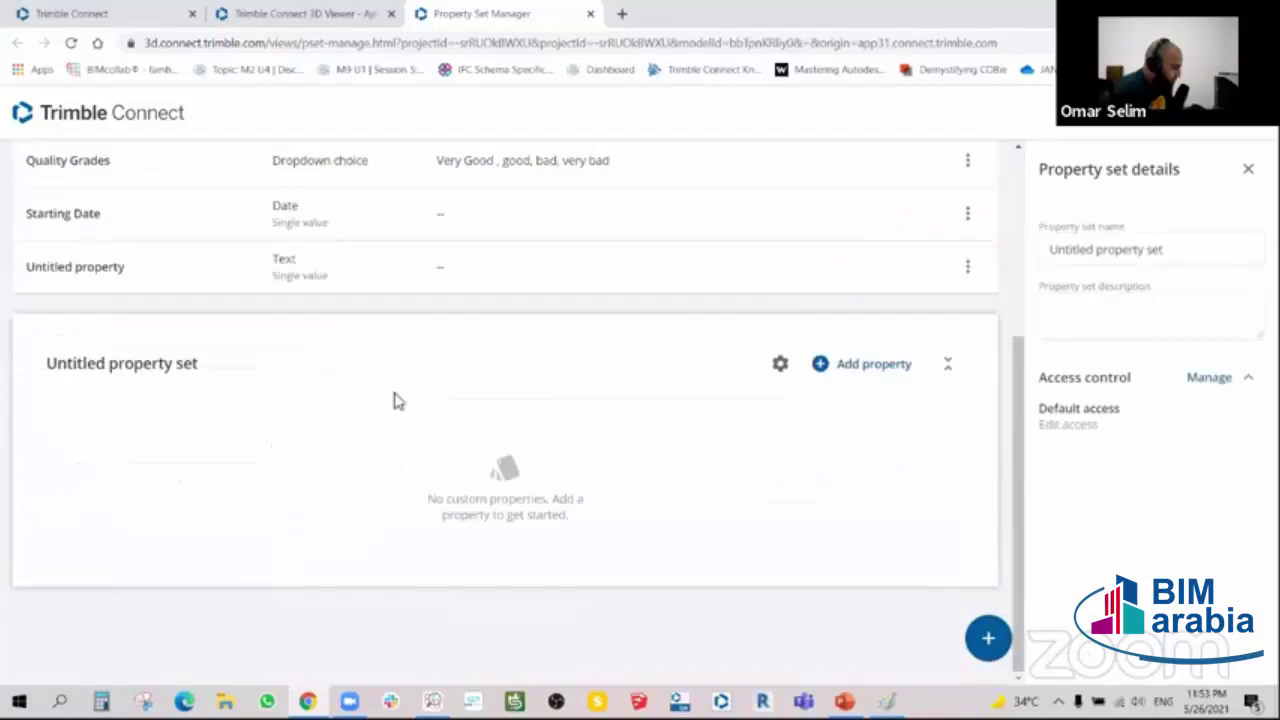
left_click(780, 364)
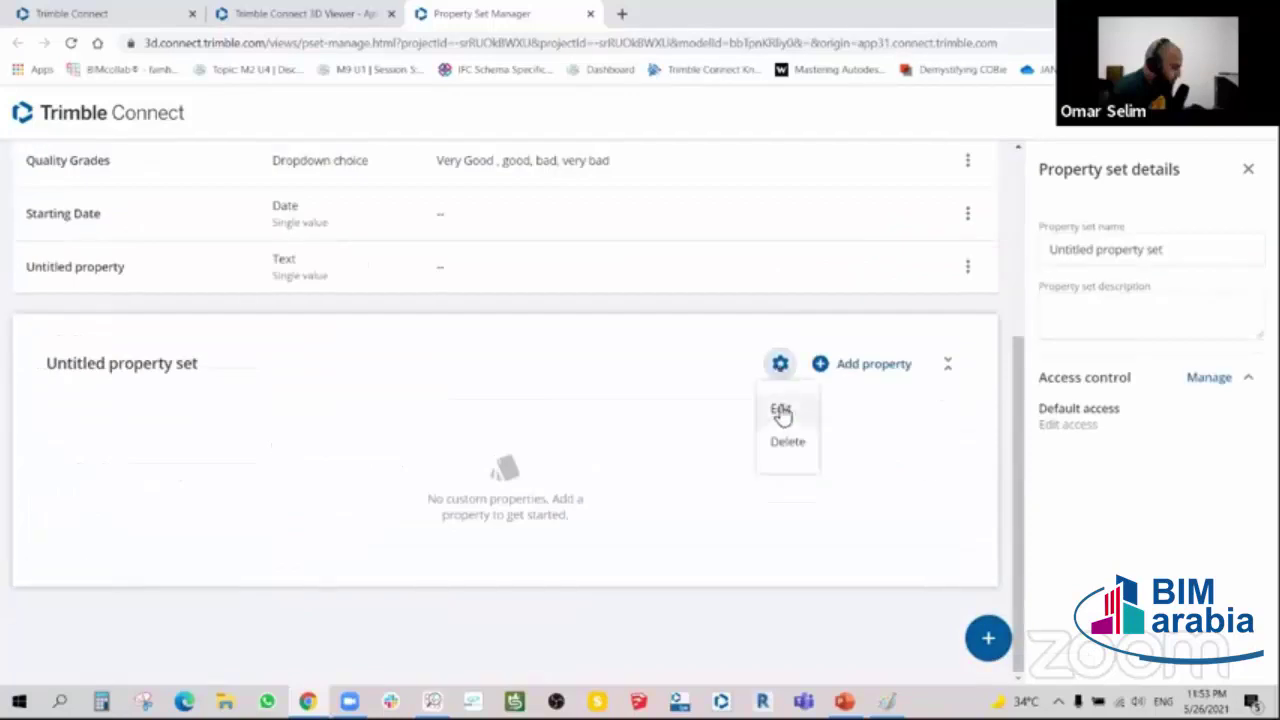
left_click(772, 441)
left_click(772, 445)
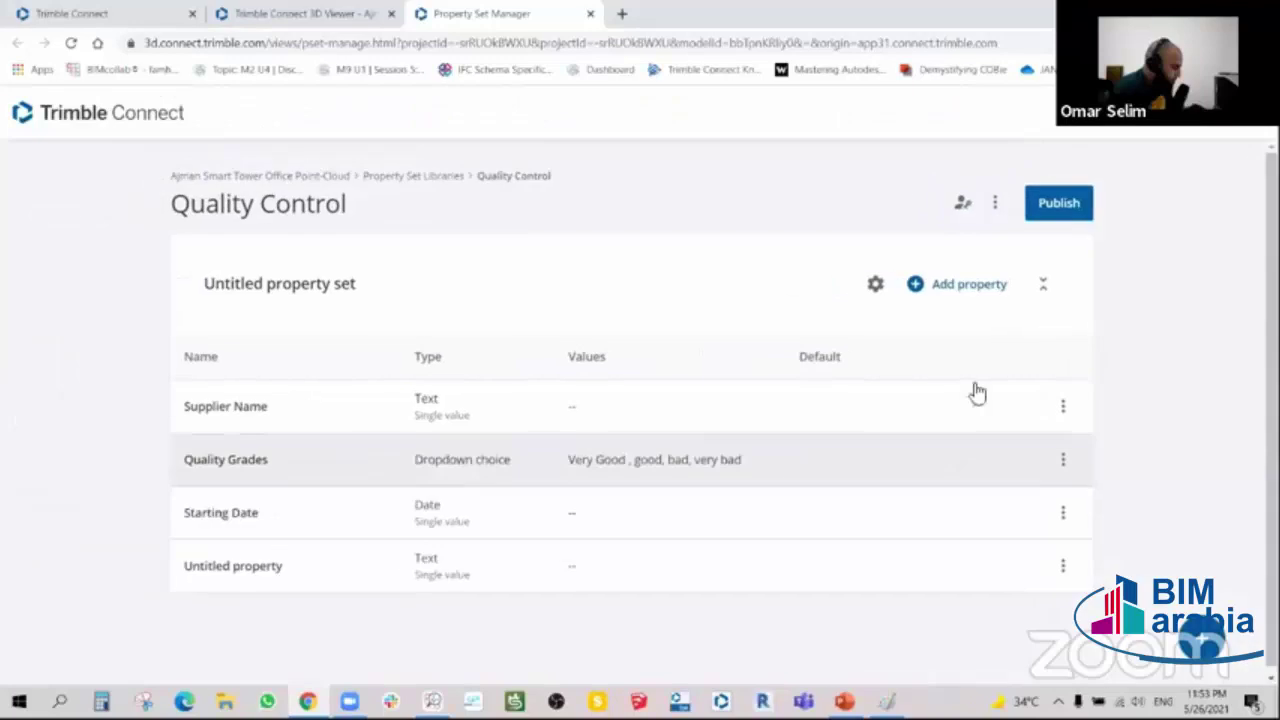
left_click(970, 284)
- Make the last property a Date named 'Finishing Date'
triple_click(210, 624)
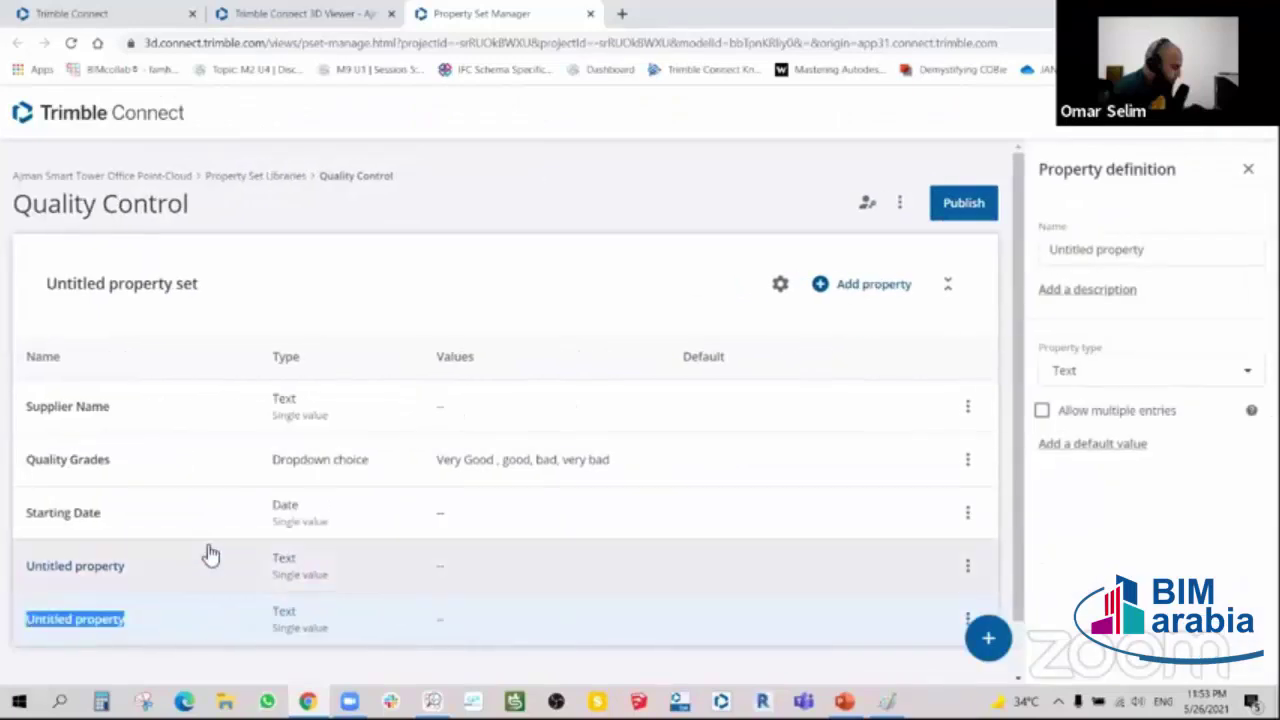
left_click(197, 660)
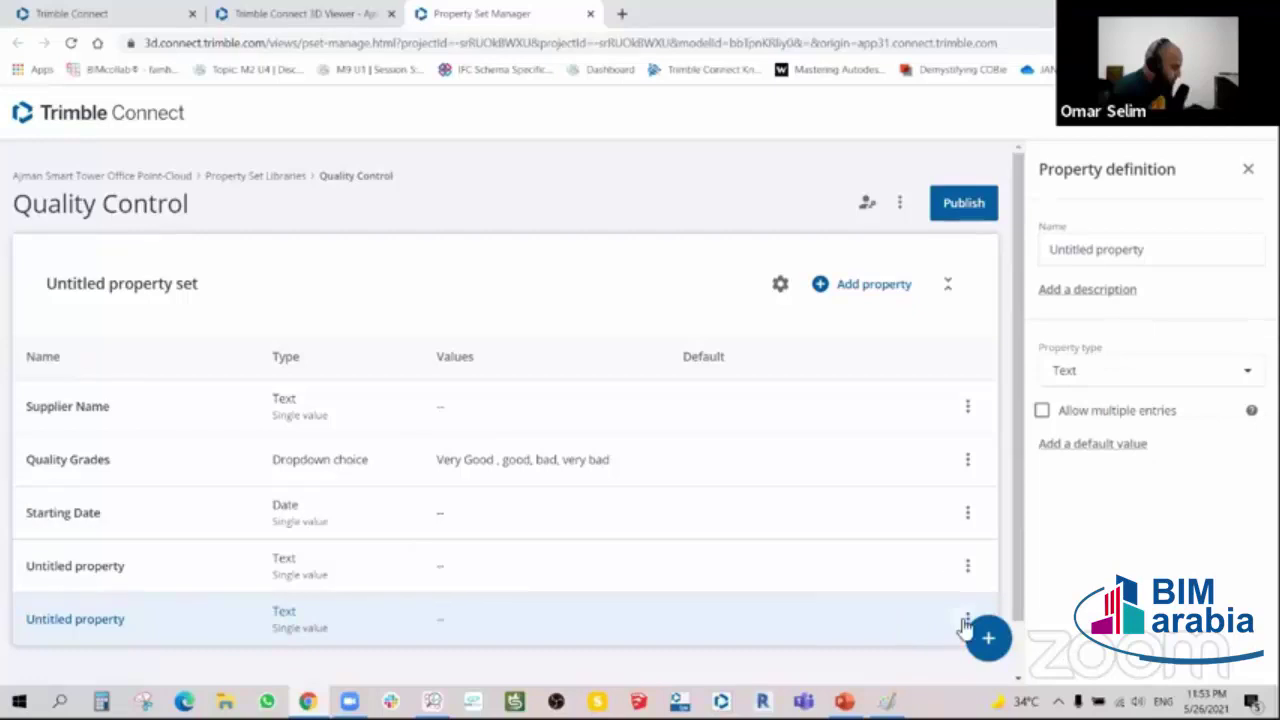
left_click(967, 619)
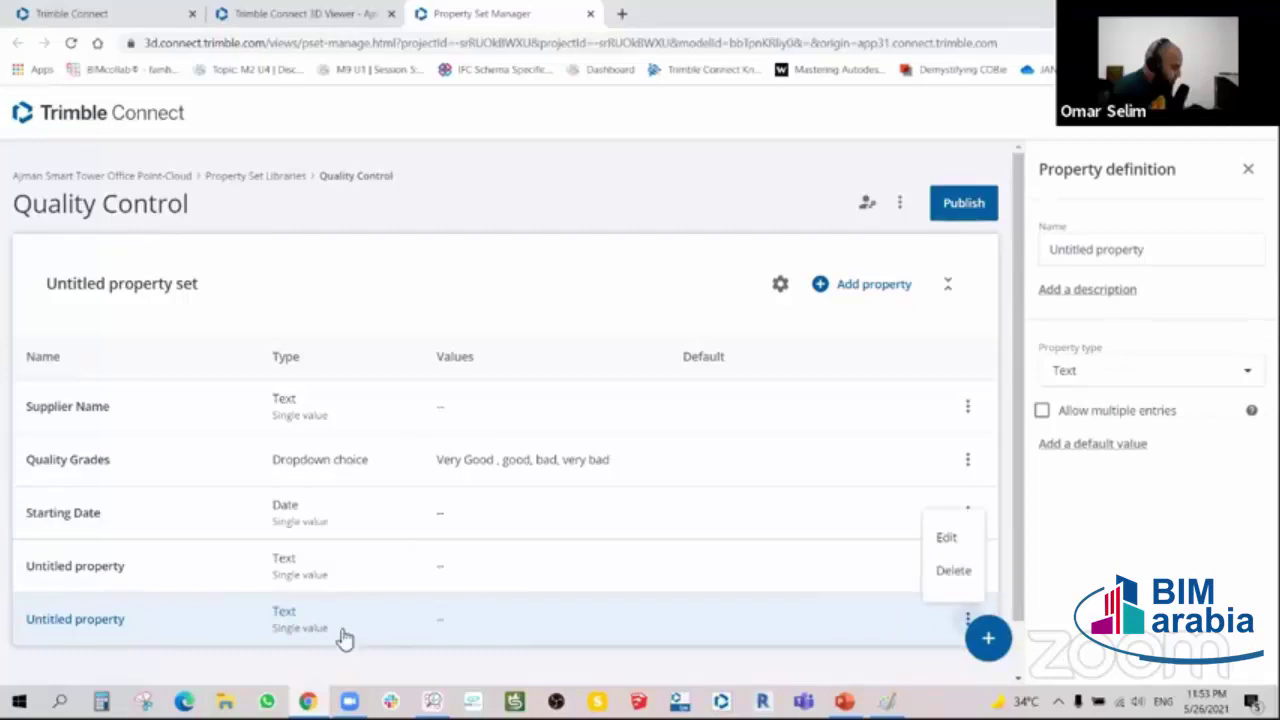
left_click(510, 565)
left_click(1077, 372)
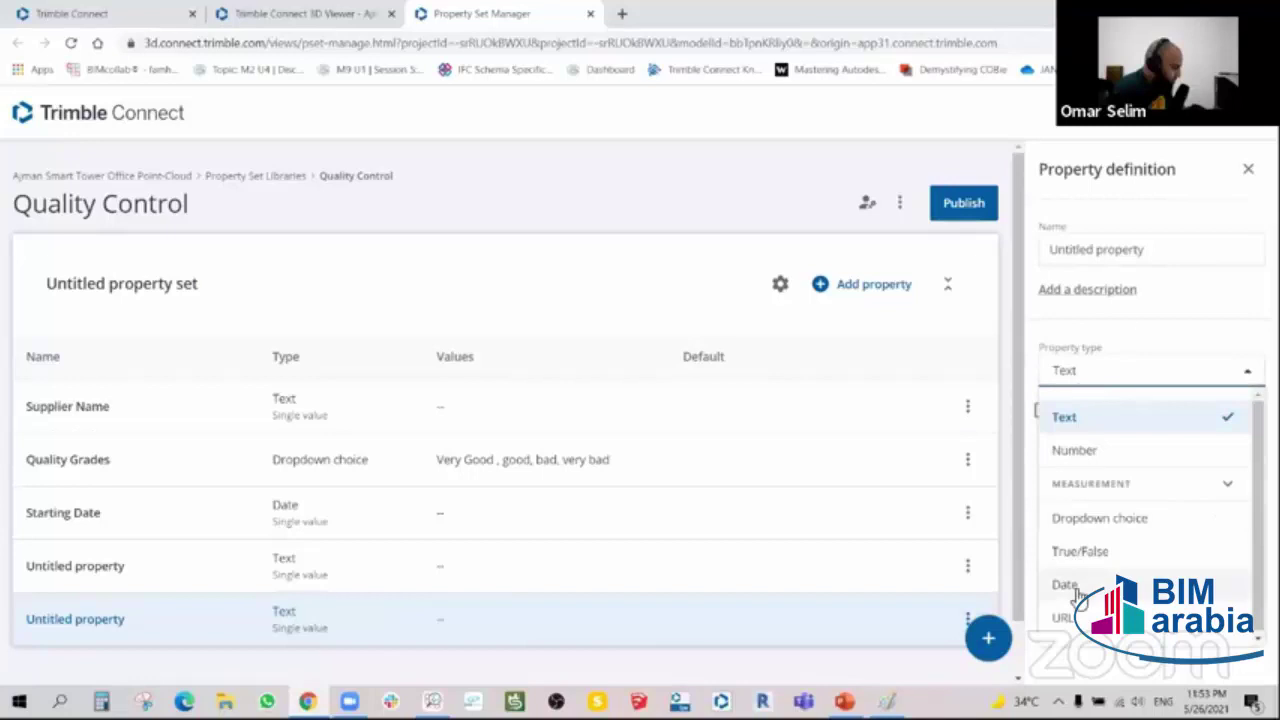
left_click(1068, 583)
left_click_drag(1149, 249, 925, 255)
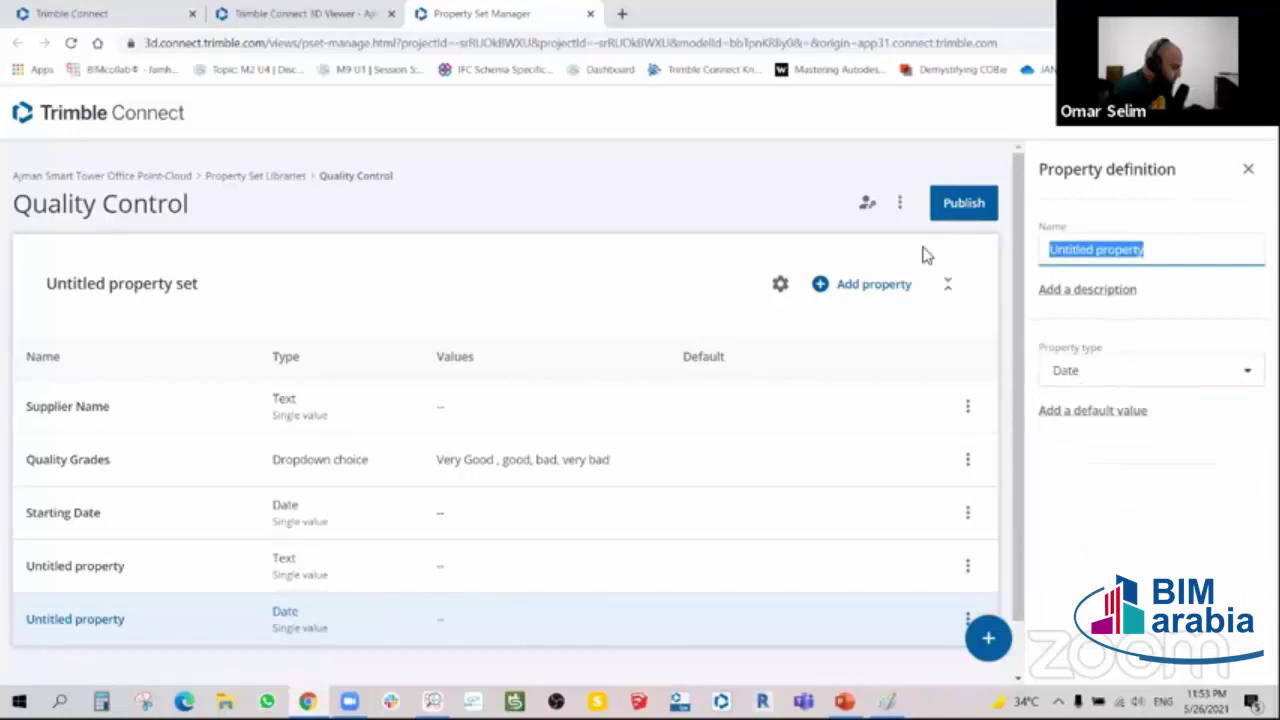
type("Finishing Date")
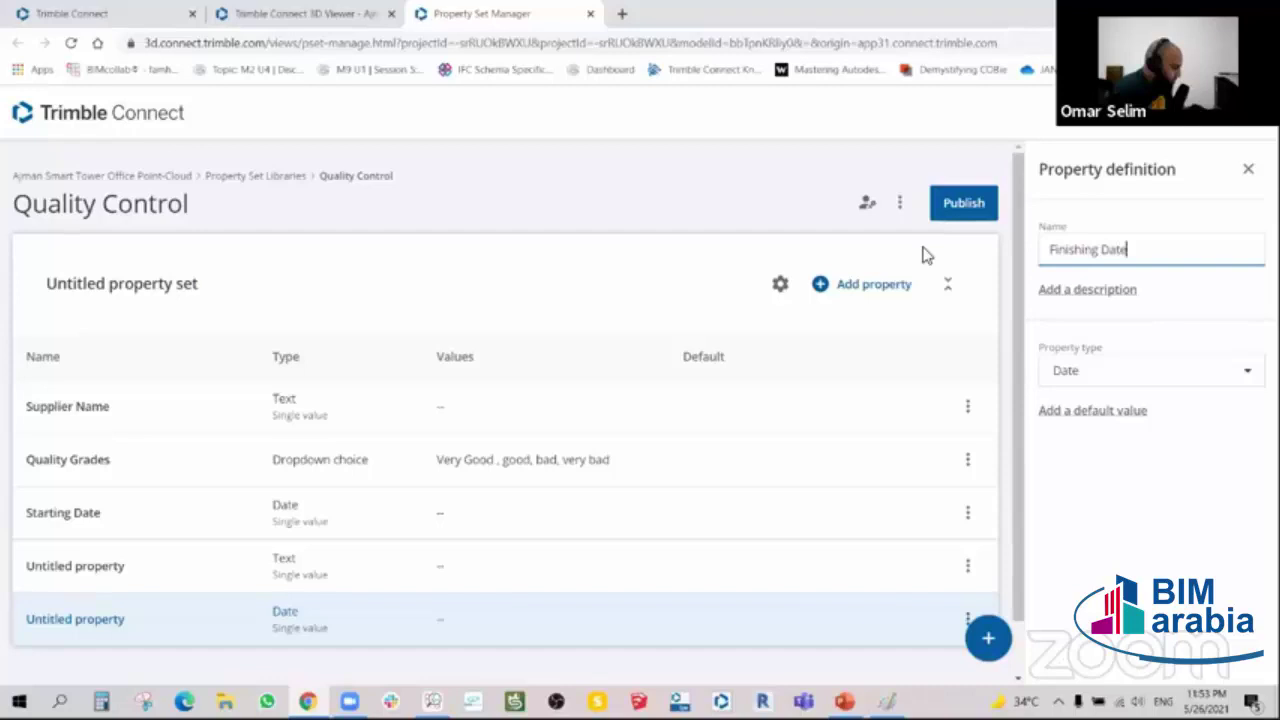
left_click(65, 570)
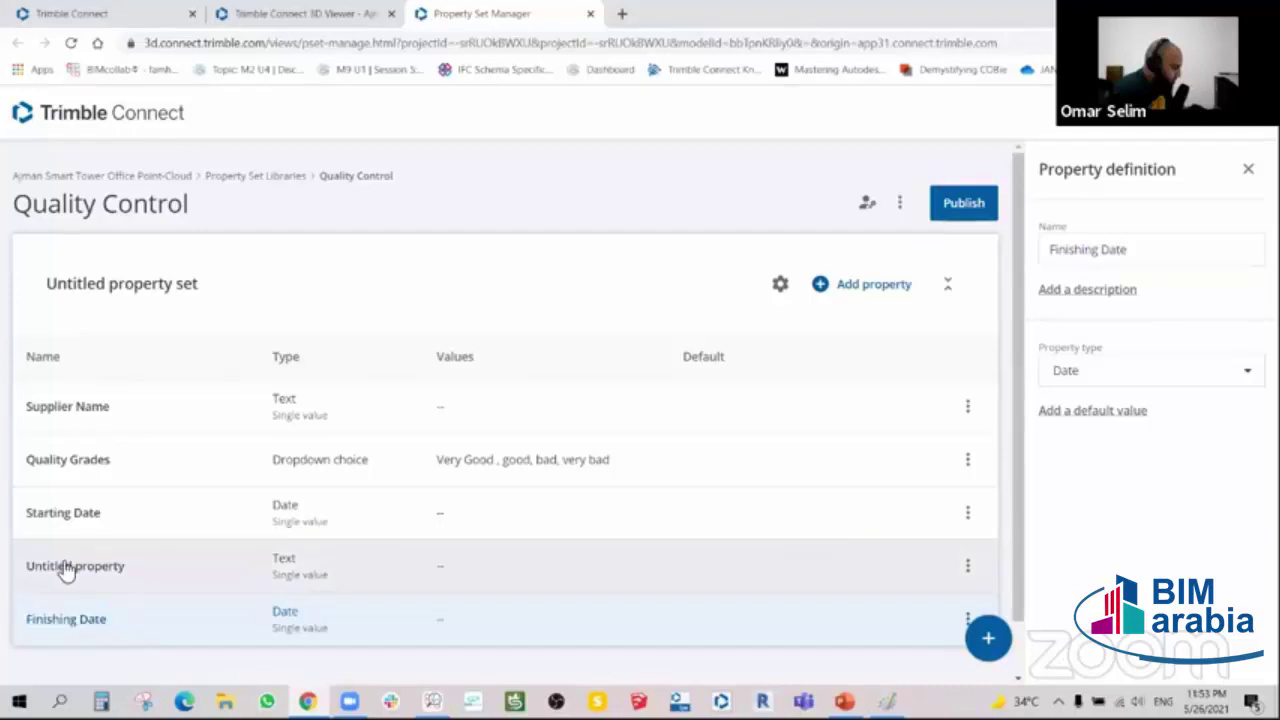
- Make the fourth property a URL named 'supplier website' and publish the library
left_click(65, 570)
left_click(1094, 374)
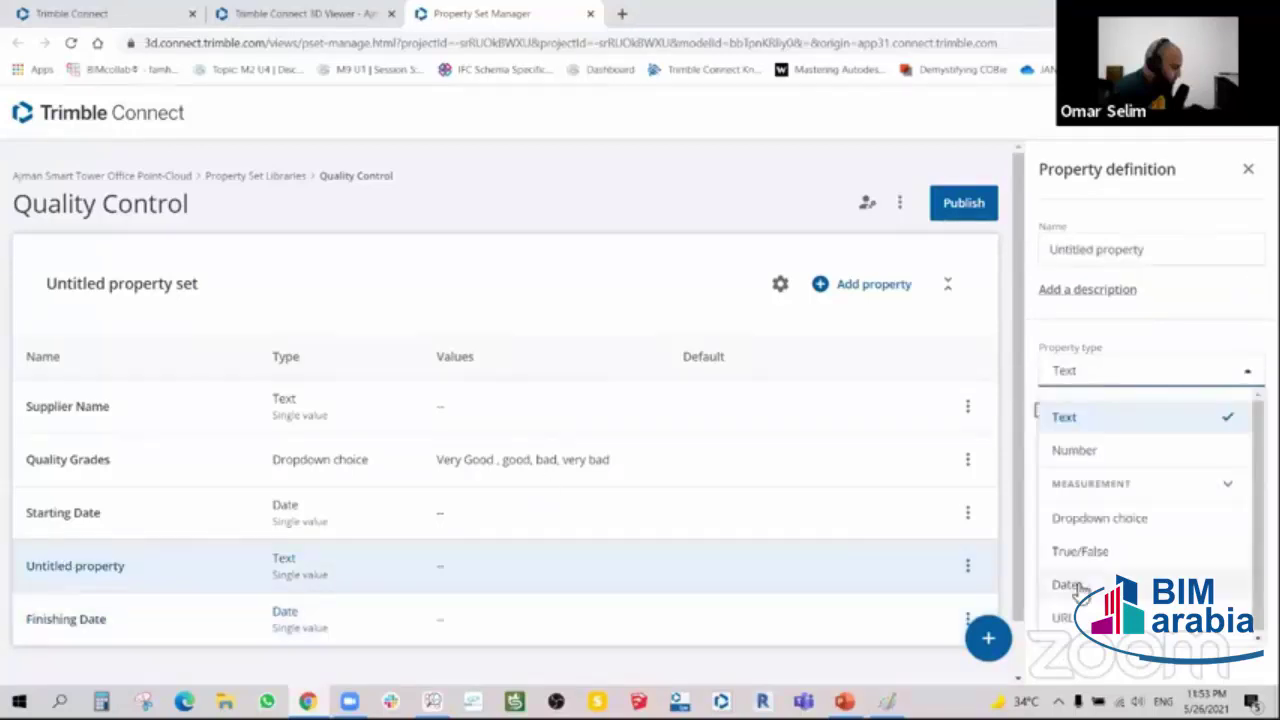
left_click(1062, 617)
triple_click(1105, 251)
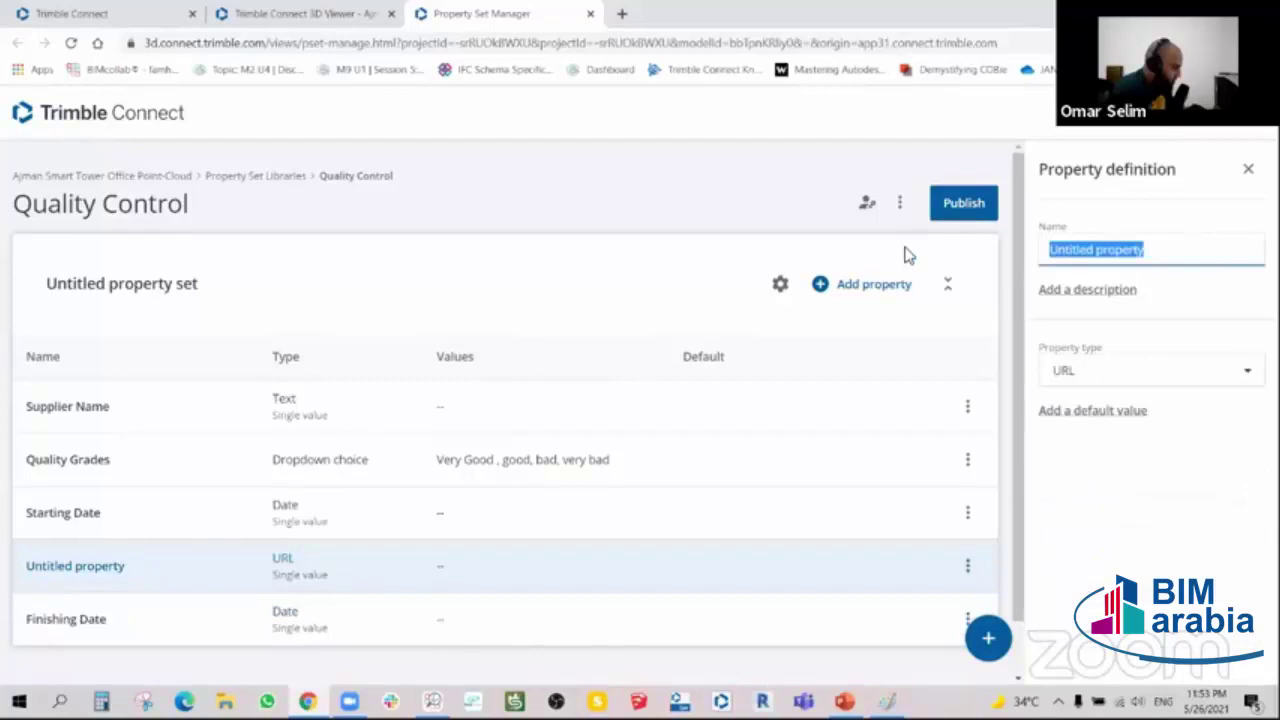
type("sUPPLIER ")
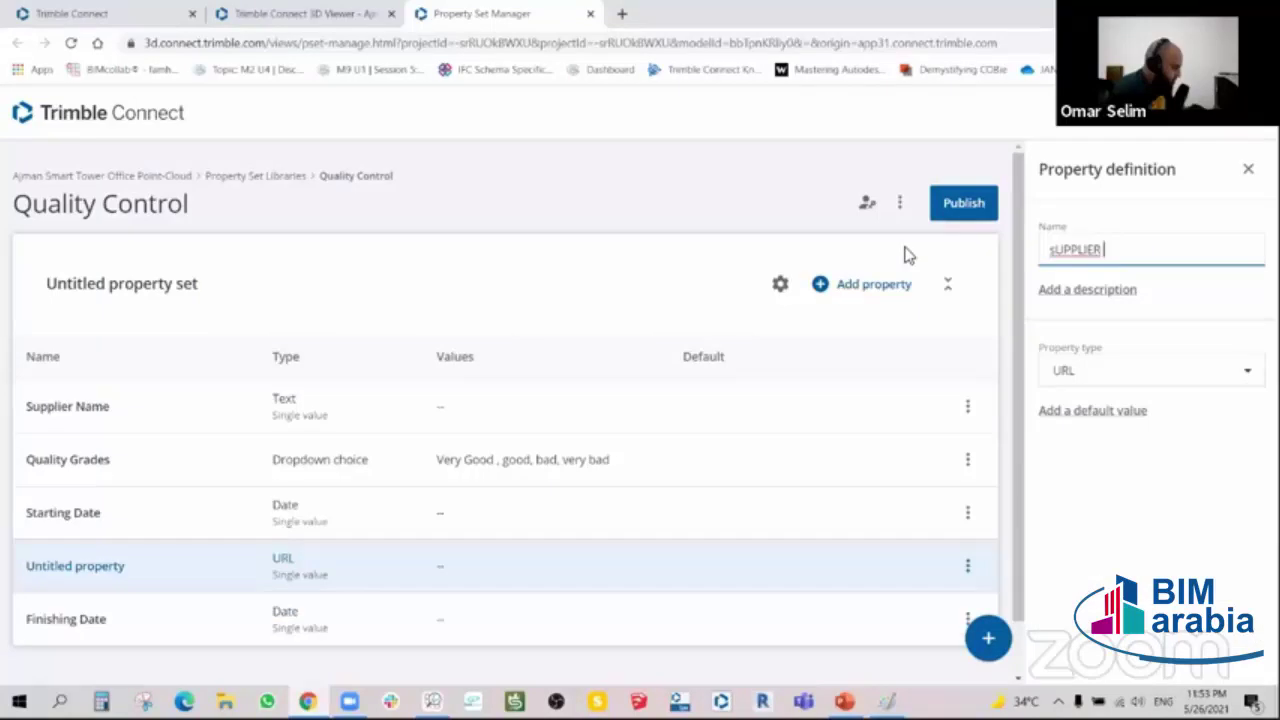
type("SITE")
right_click(1075, 250)
left_click(1078, 272)
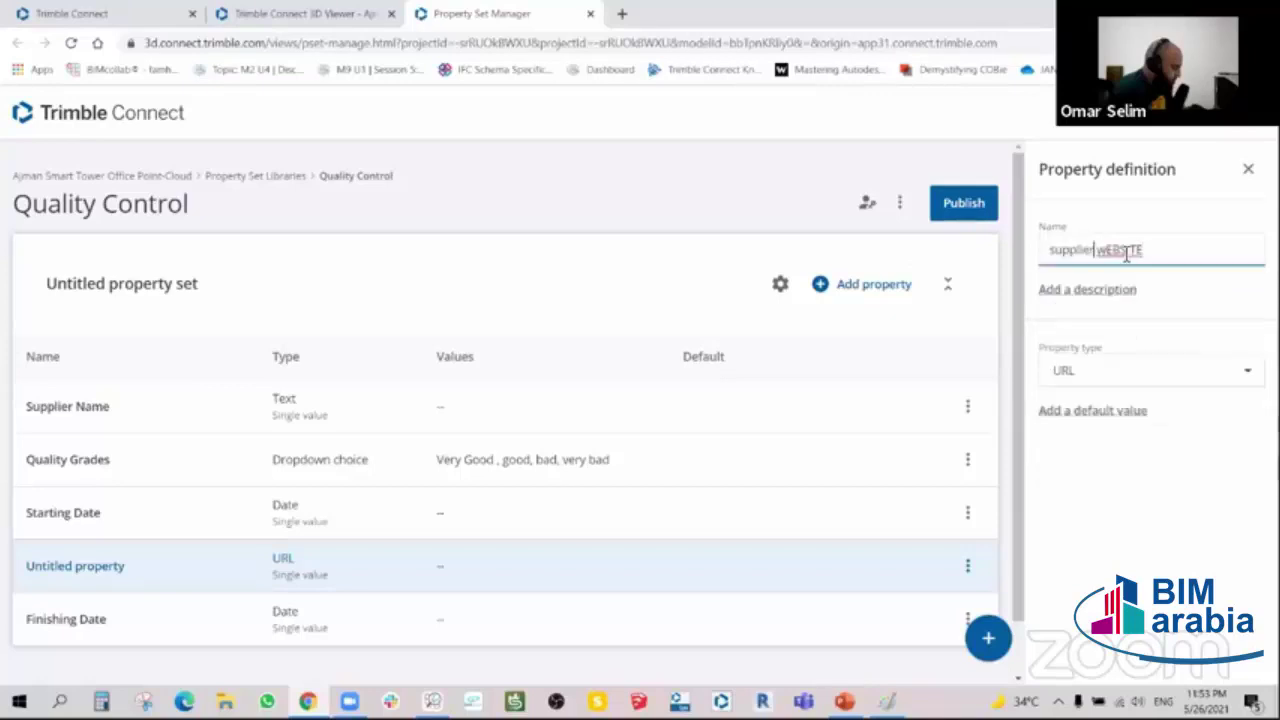
right_click(1125, 250)
left_click(1095, 265)
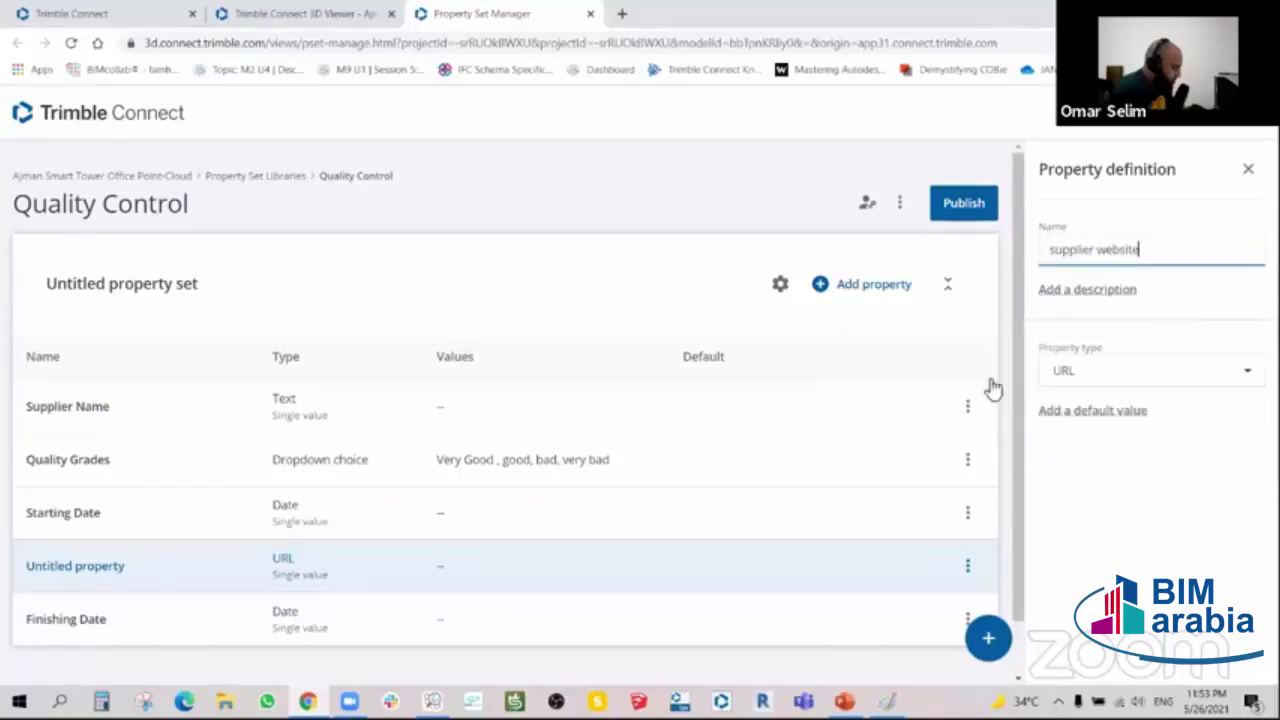
left_click(962, 210)
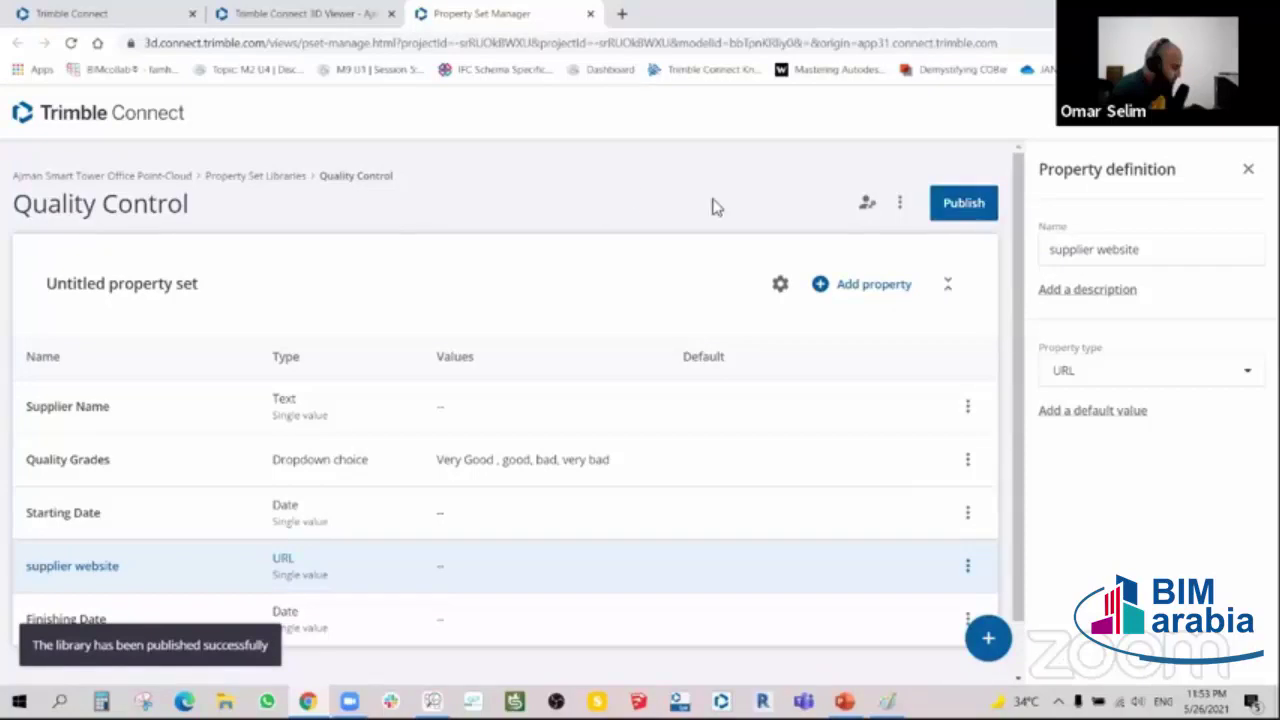
- Rename the set 'Supplier Info Work', republish Quality Control, and return to account administration
scroll(946, 230, "down", 1)
left_click(946, 228)
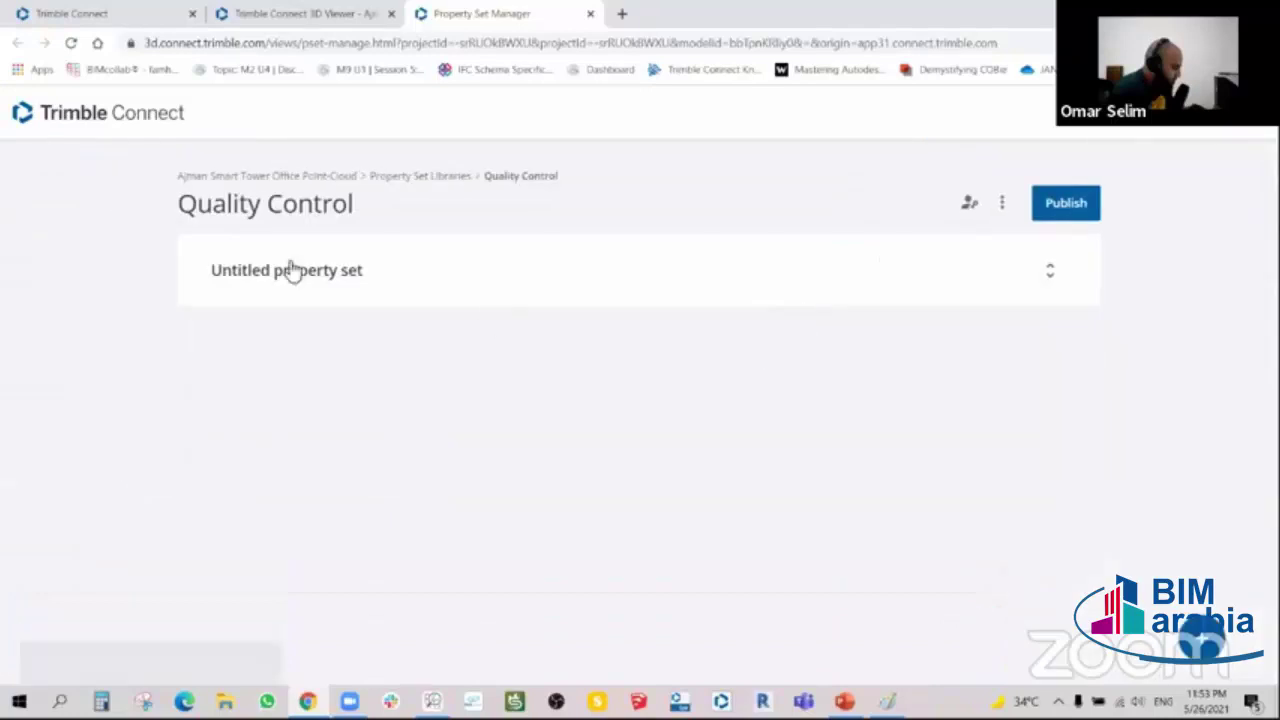
left_click(296, 276)
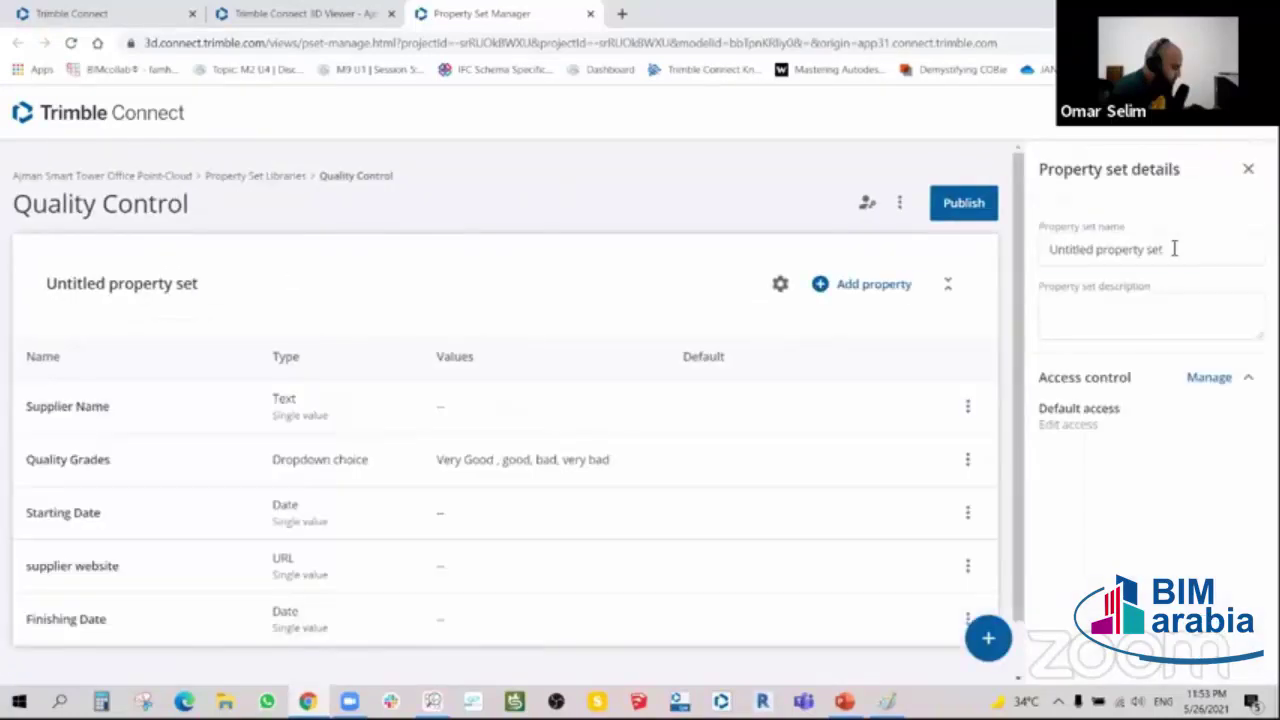
left_click_drag(1175, 249, 1008, 251)
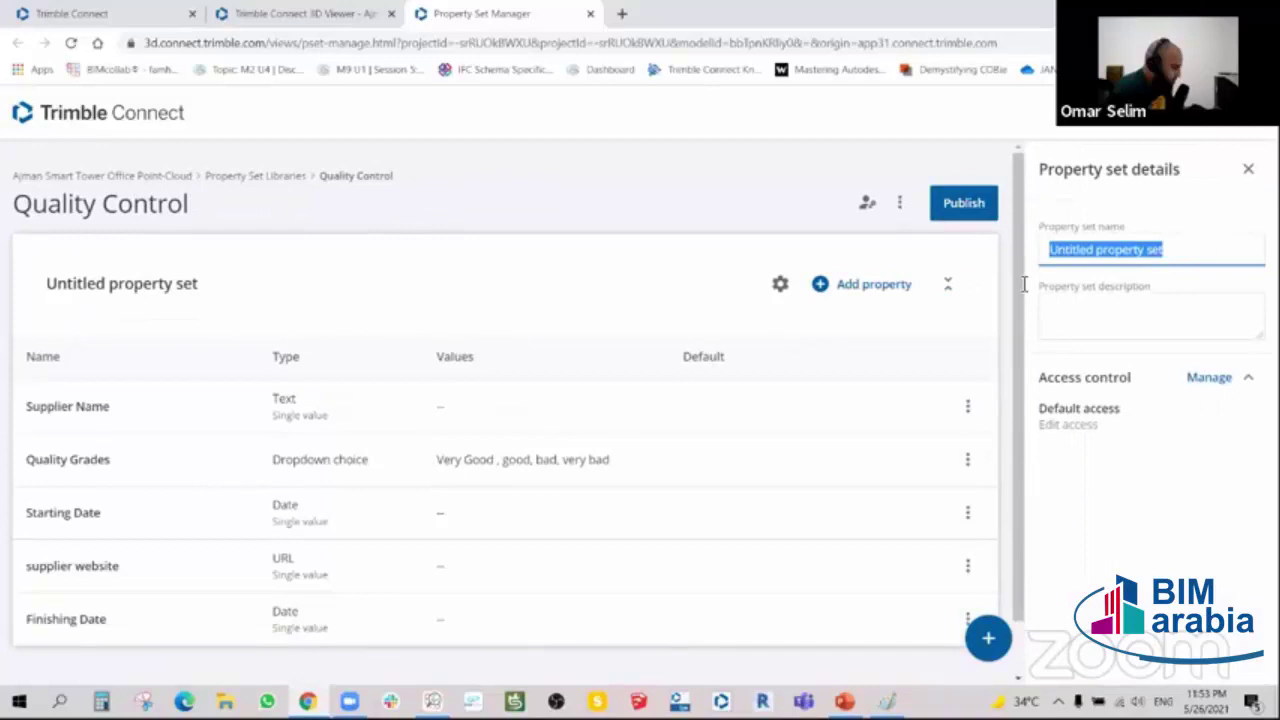
type("SU")
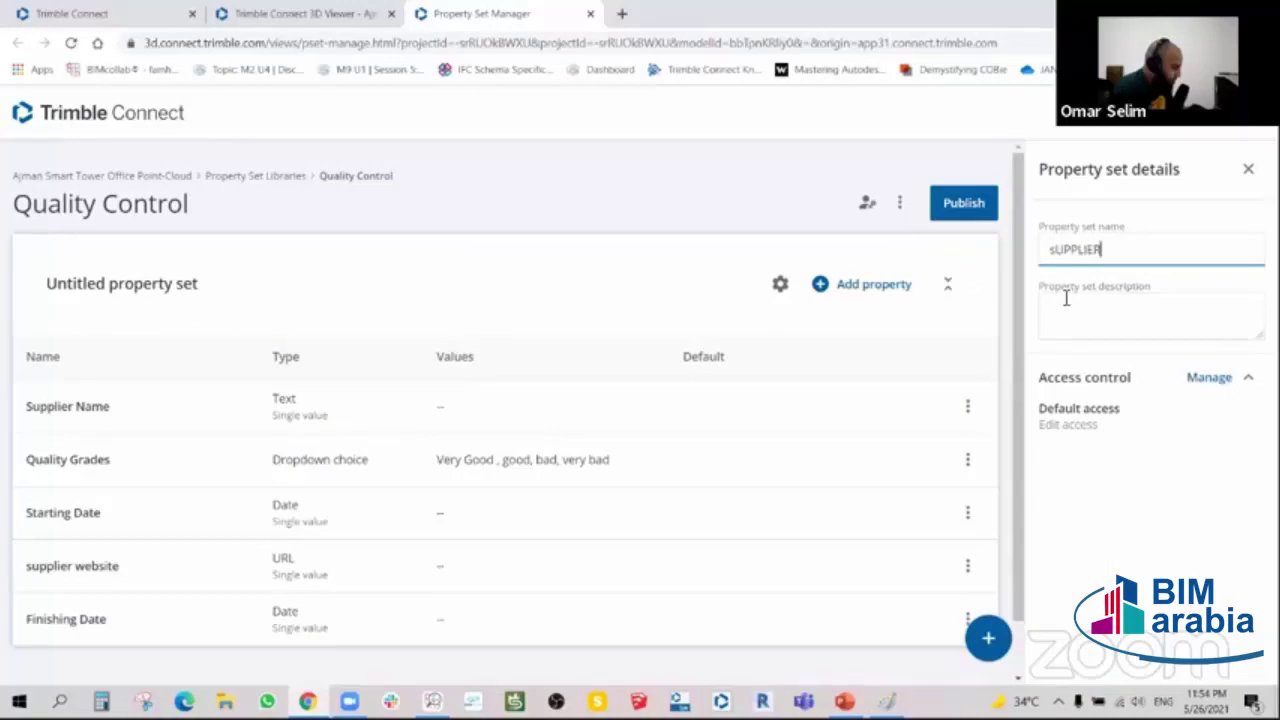
key("BackSpace")
key("BackSpace")
key("BackSpace")
type("Supplier Info Work")
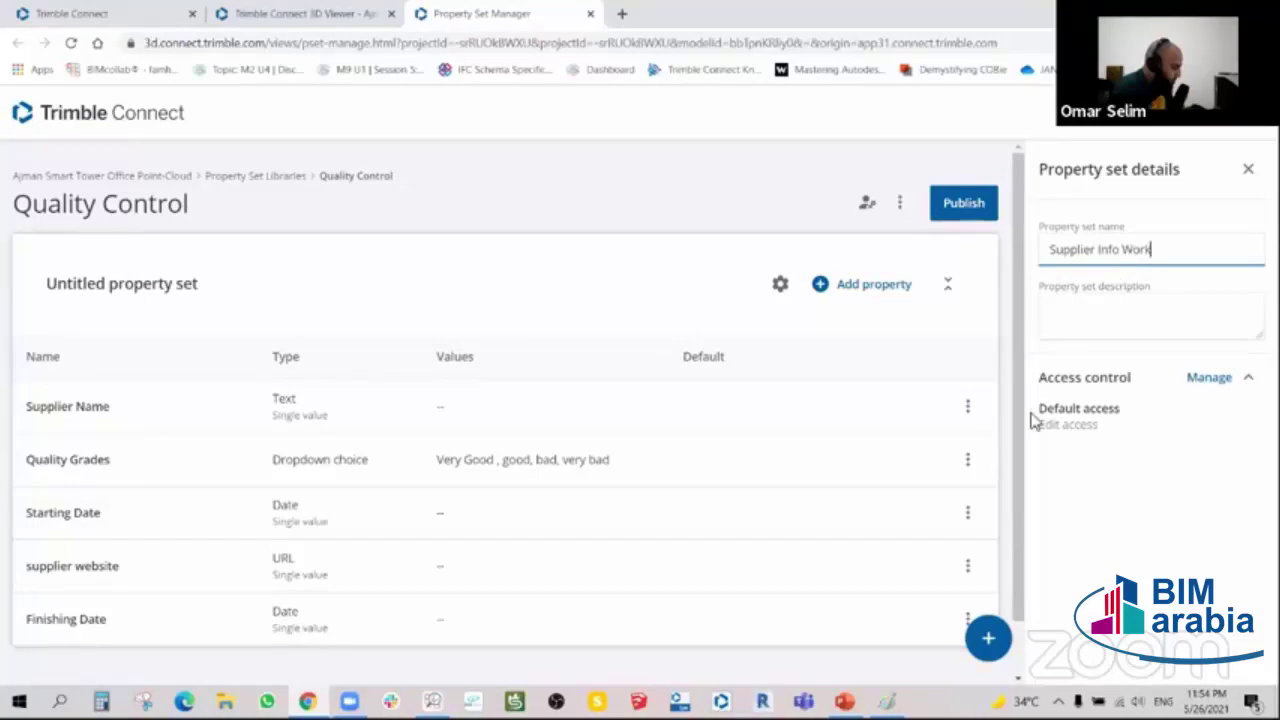
left_click(955, 212)
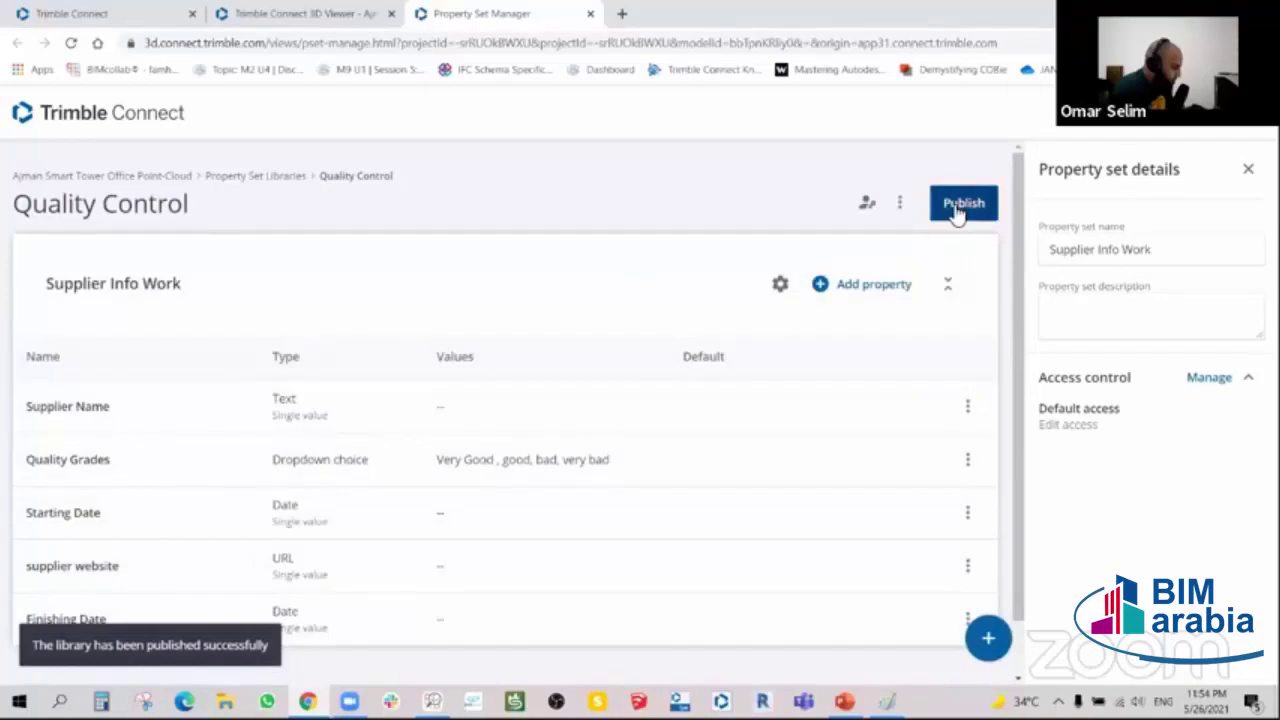
left_click(392, 14)
left_click(70, 14)
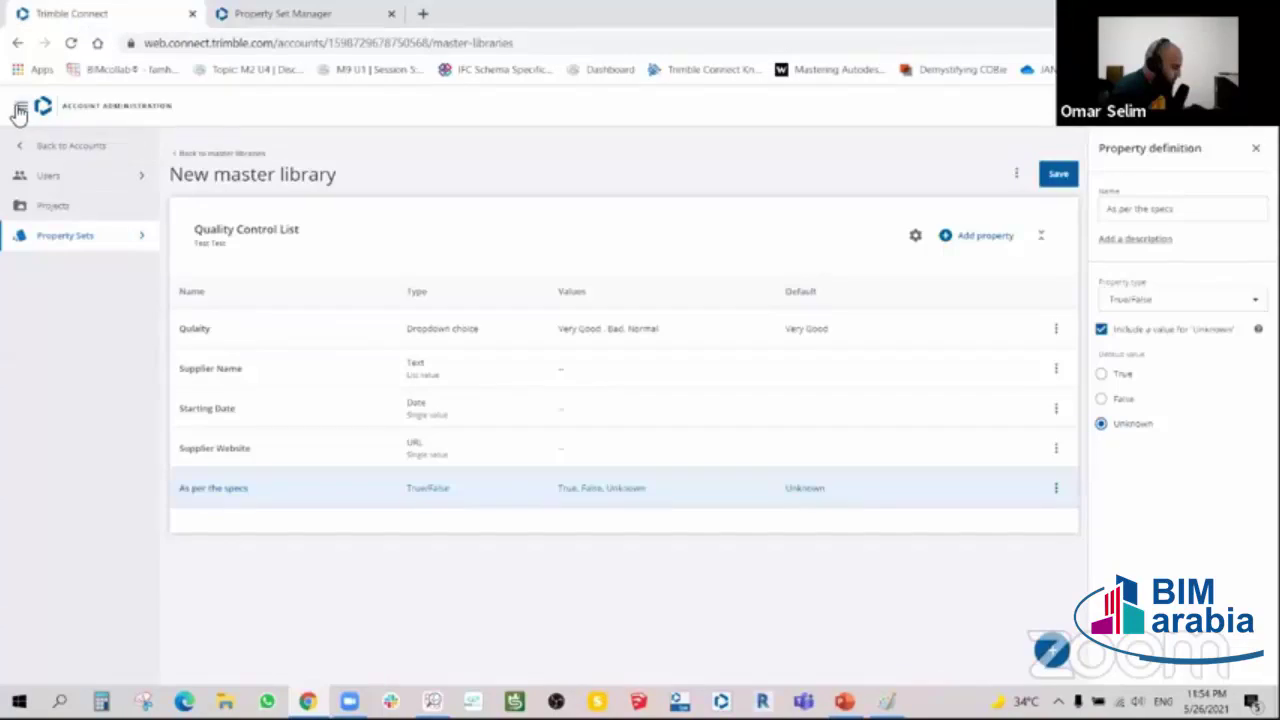
- Browse the admin property set libraries and projects pages, then close the Property Set Manager page
left_click(74, 243)
left_click(88, 297)
left_click_drag(88, 297, 75, 265)
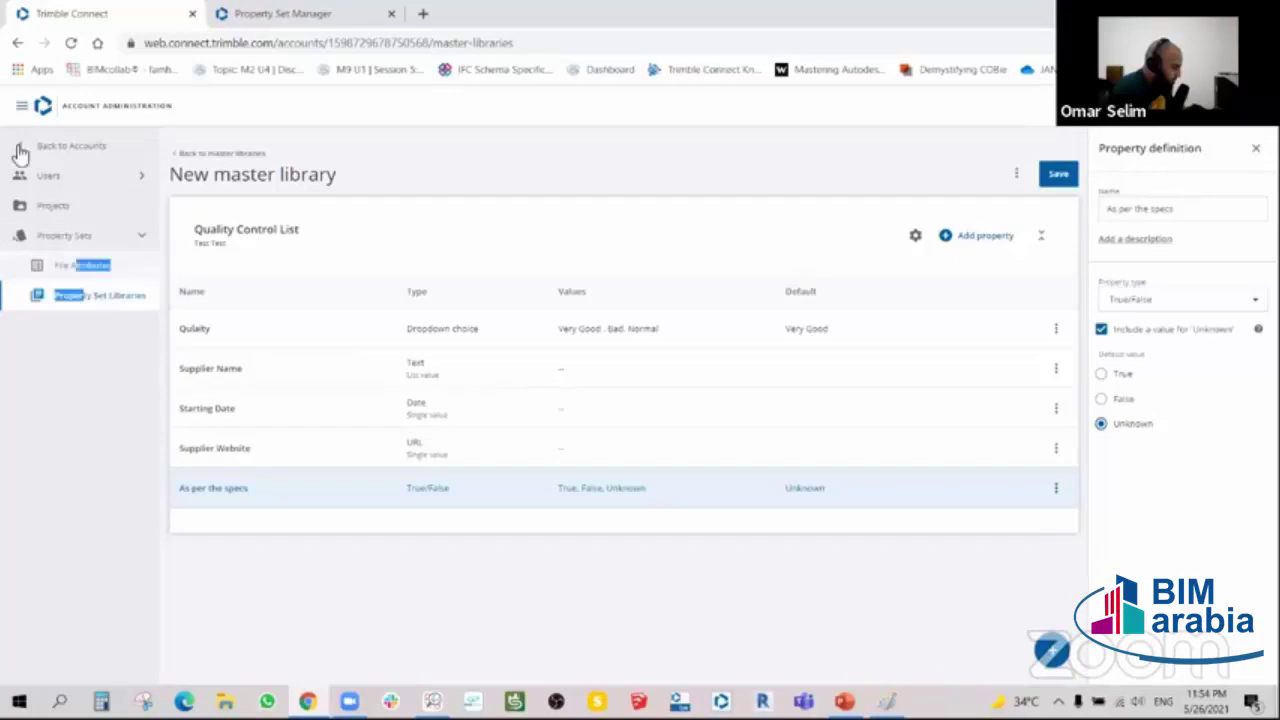
left_click(21, 105)
left_click(21, 105)
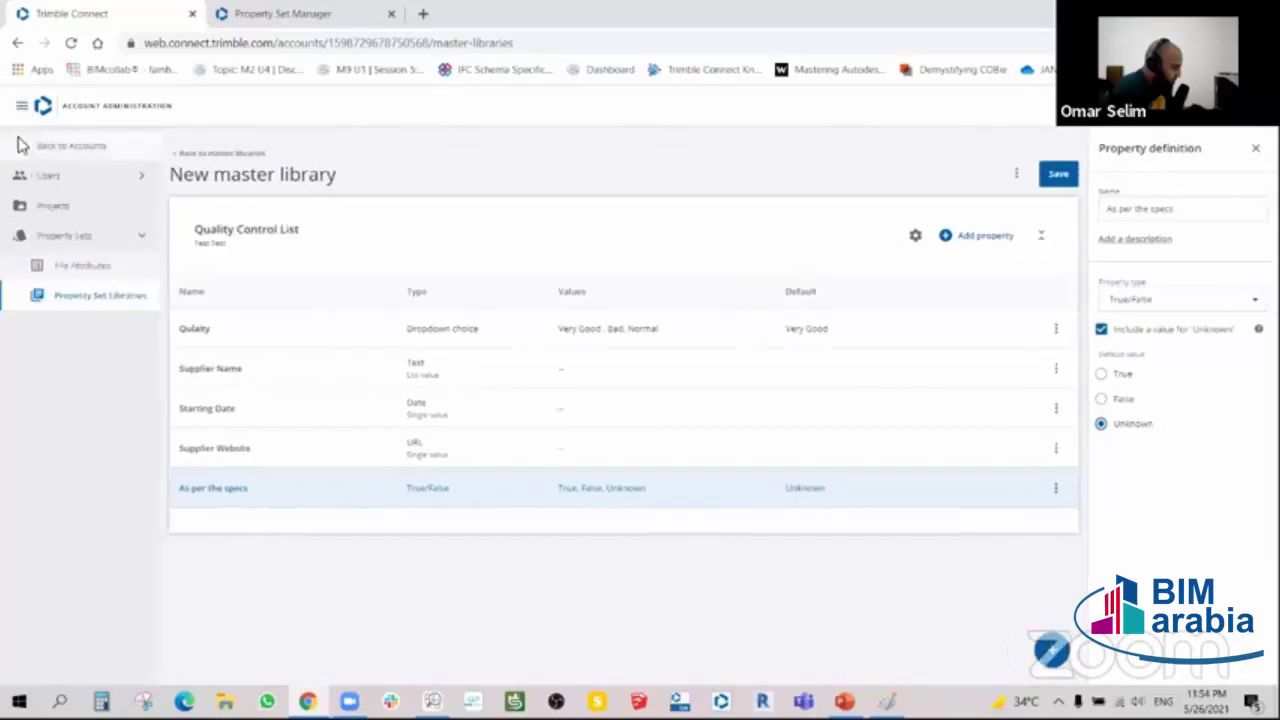
left_click(22, 145)
left_click(40, 140)
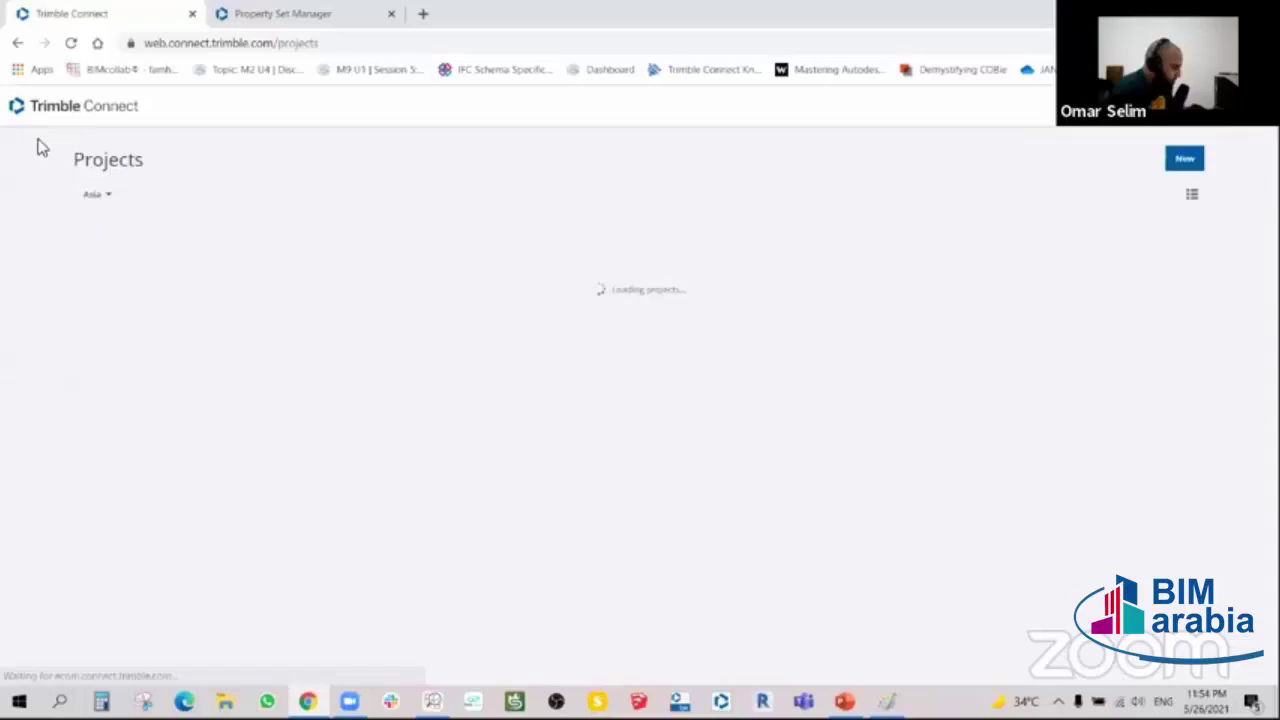
left_click(355, 20)
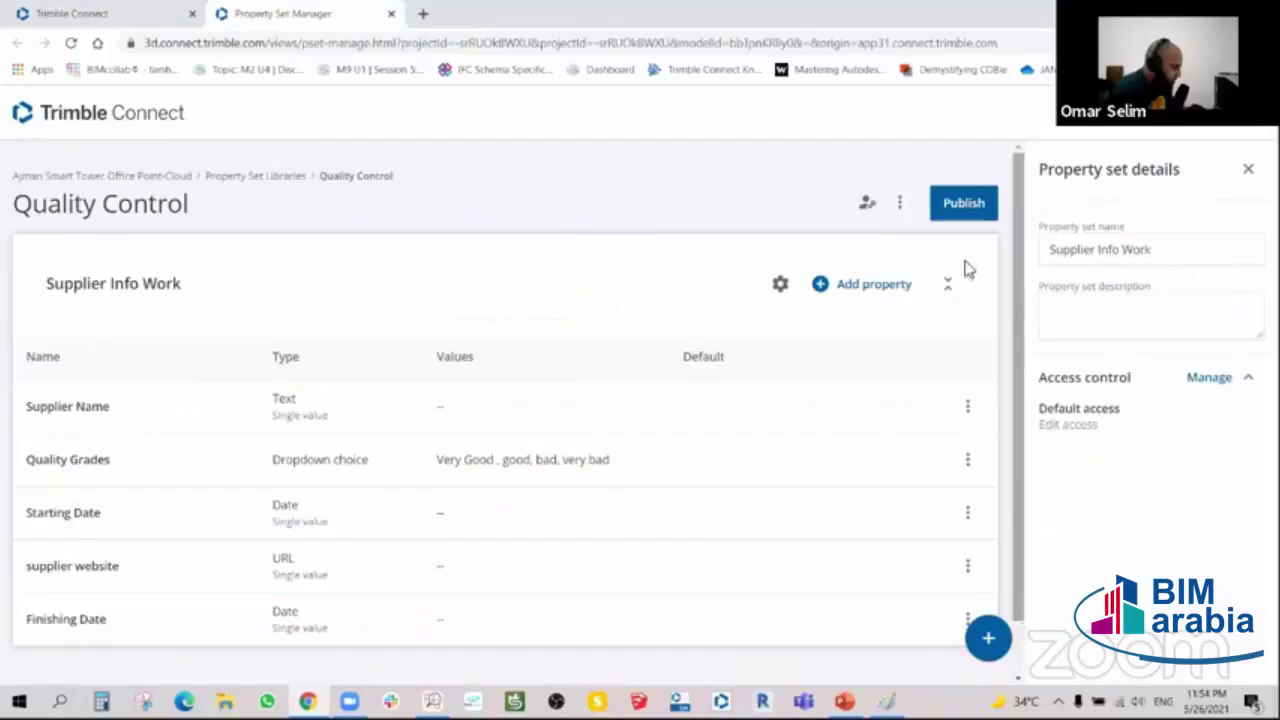
left_click(1248, 169)
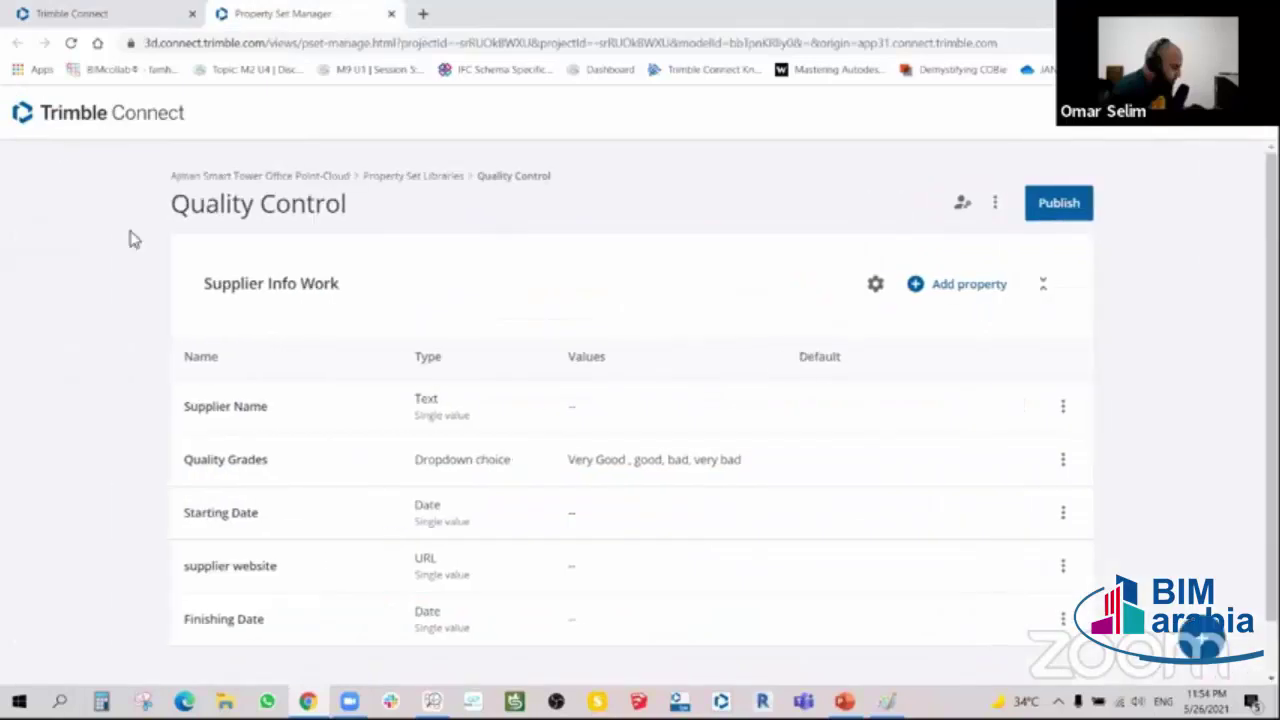
left_click(391, 14)
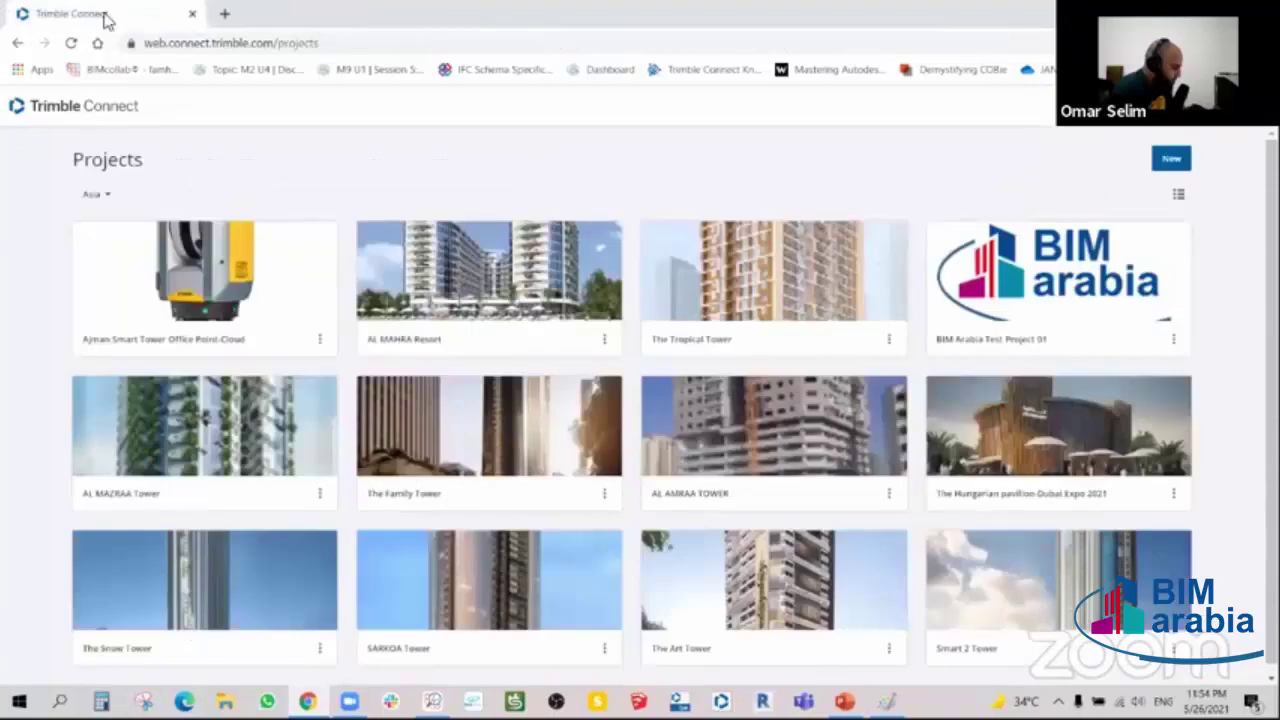
- View the first IFC file from the Ajman Smart Tower Office Point-Cloud project's Ifc Models folder
left_click(283, 284)
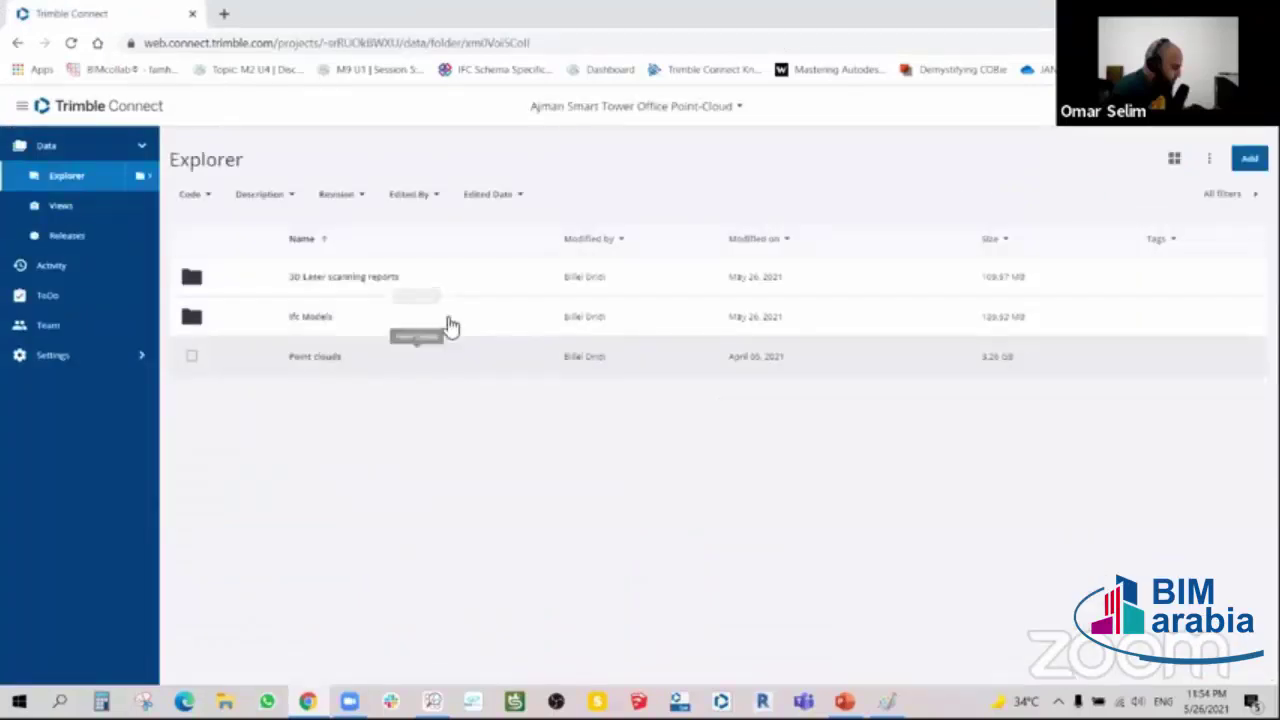
left_click(309, 318)
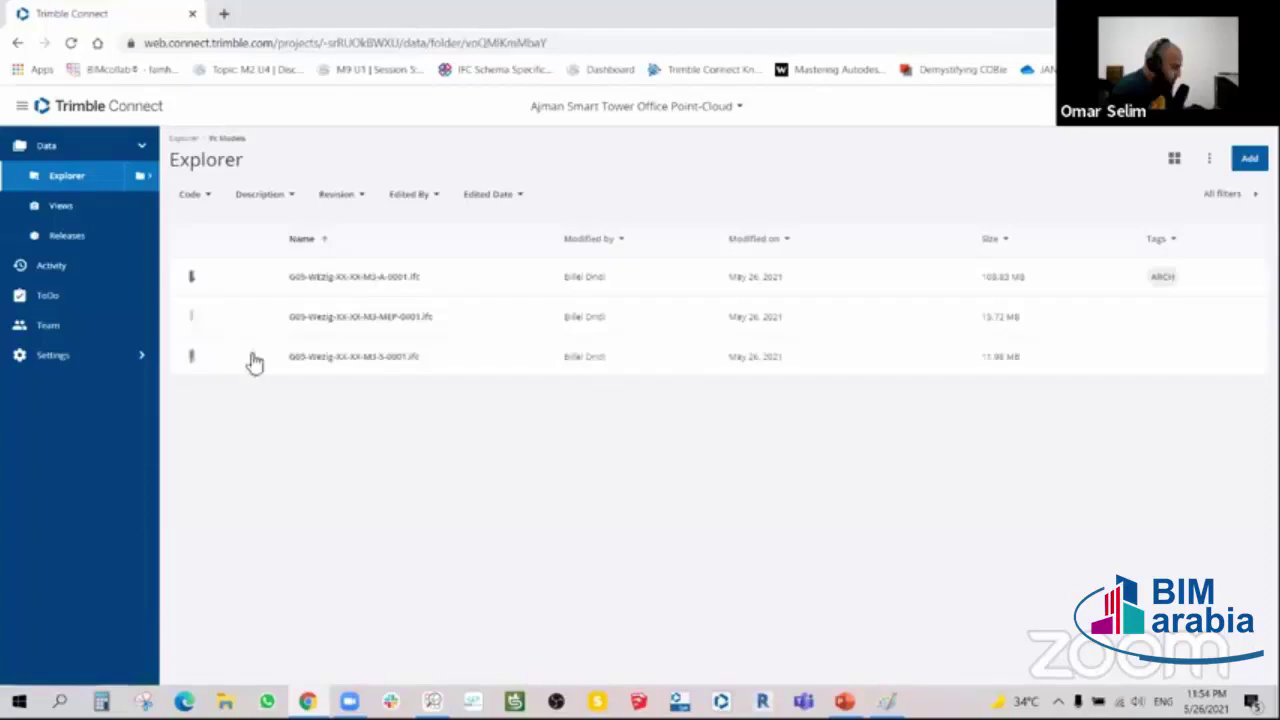
left_click(191, 276)
left_click(1120, 262)
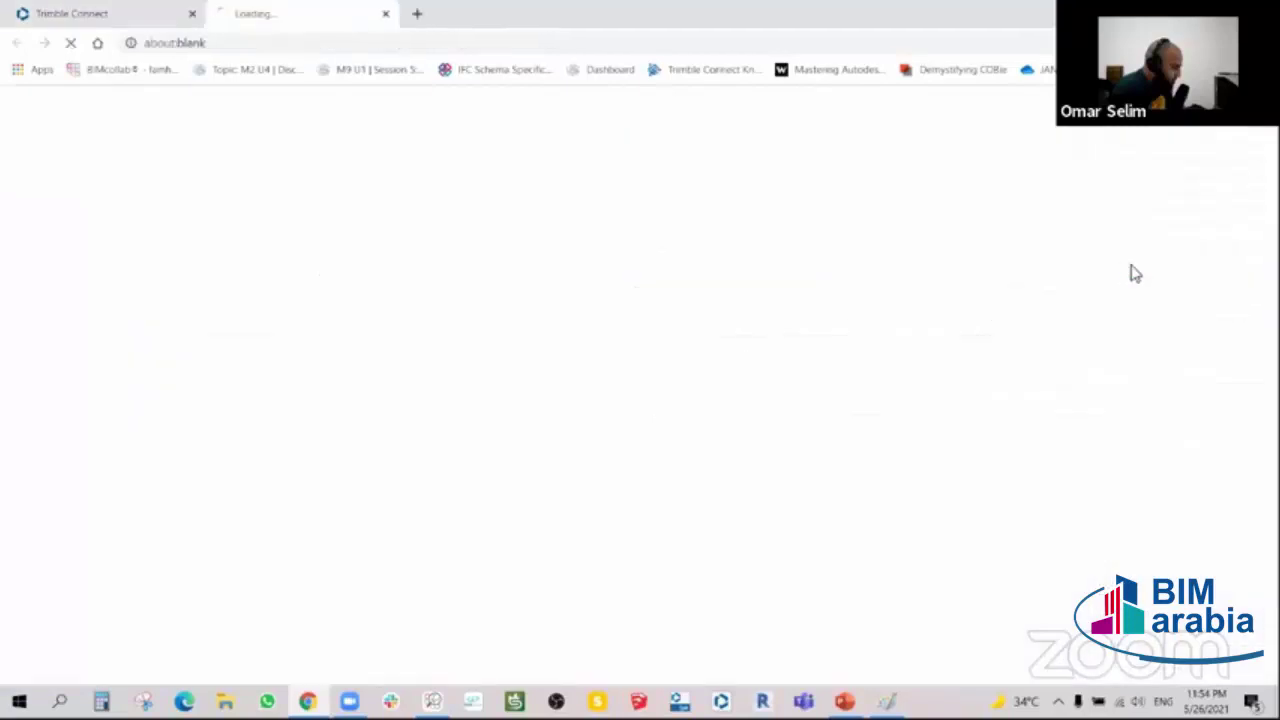
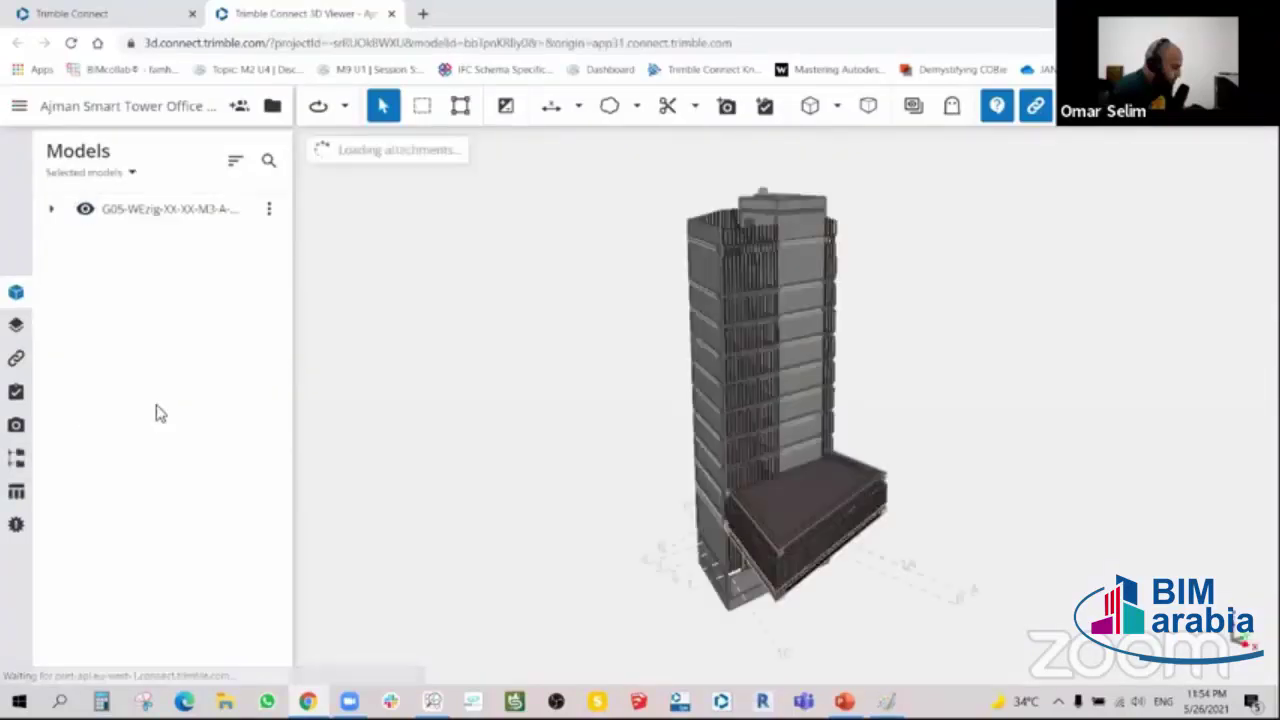
- Isolate the 4078 Stone Cladding objects from the External Works group and orbit around them
left_click(16, 457)
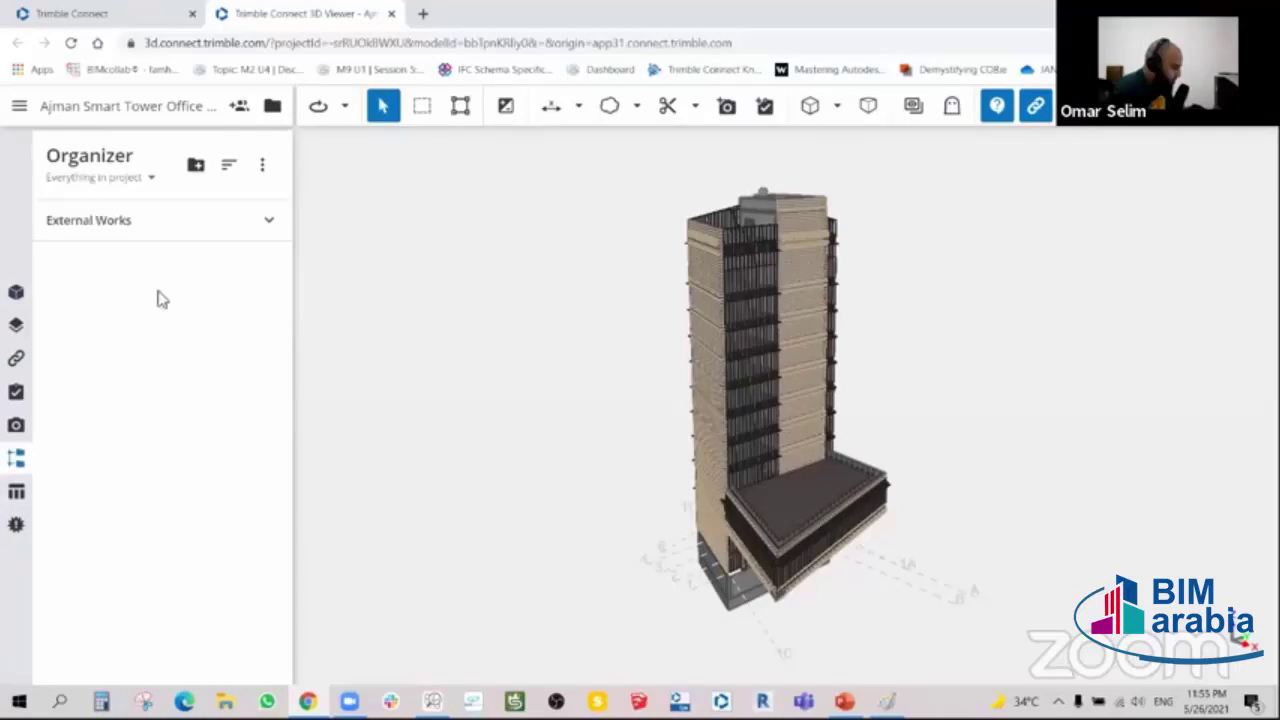
left_click(271, 221)
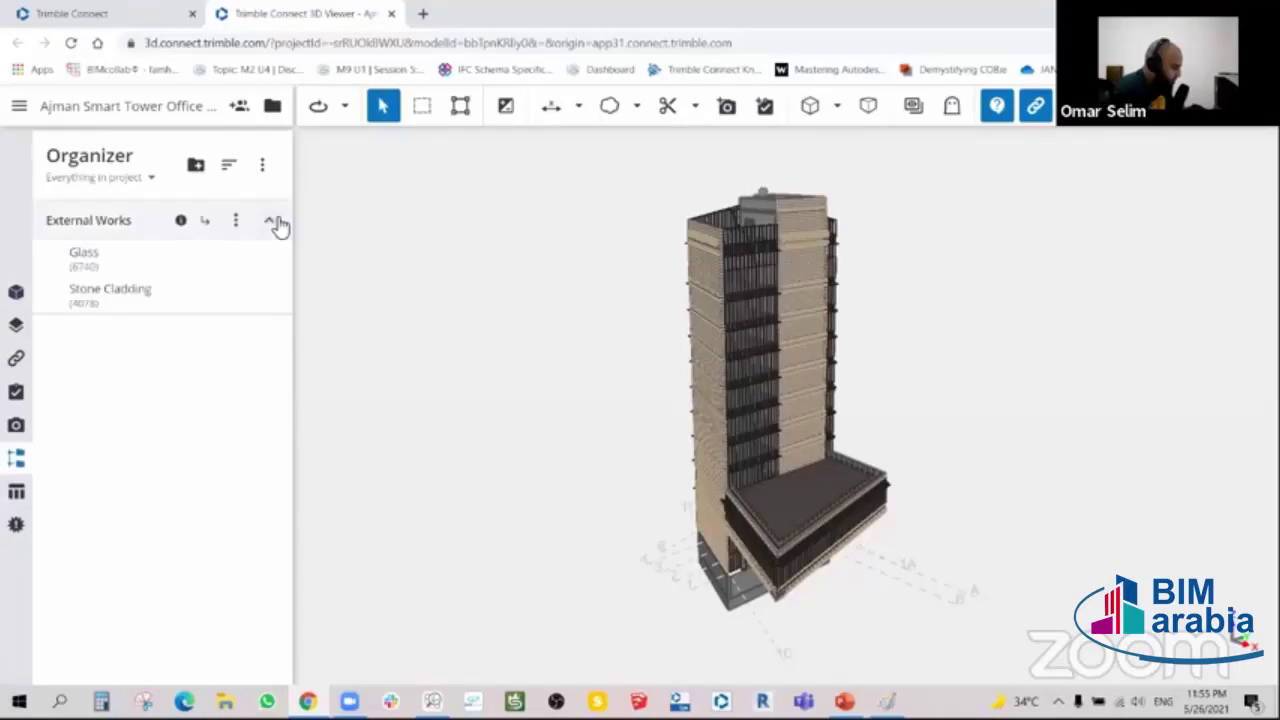
left_click(107, 293)
left_click(935, 653)
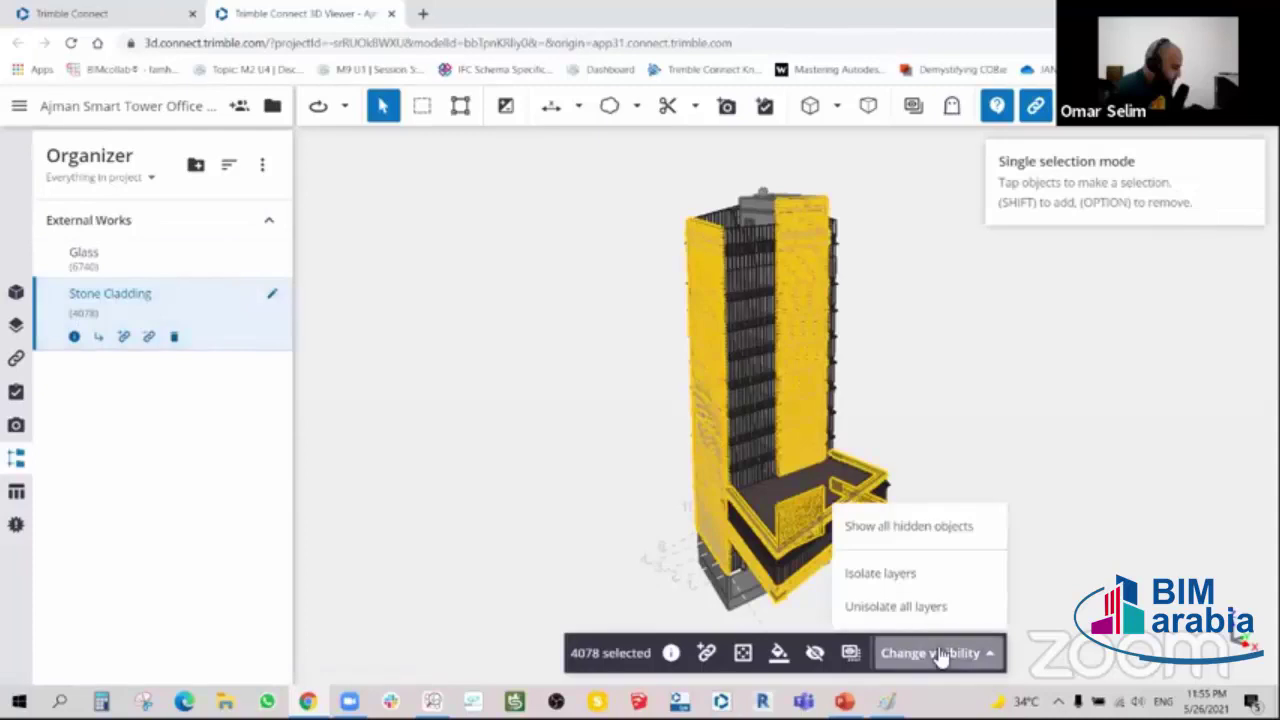
left_click(898, 582)
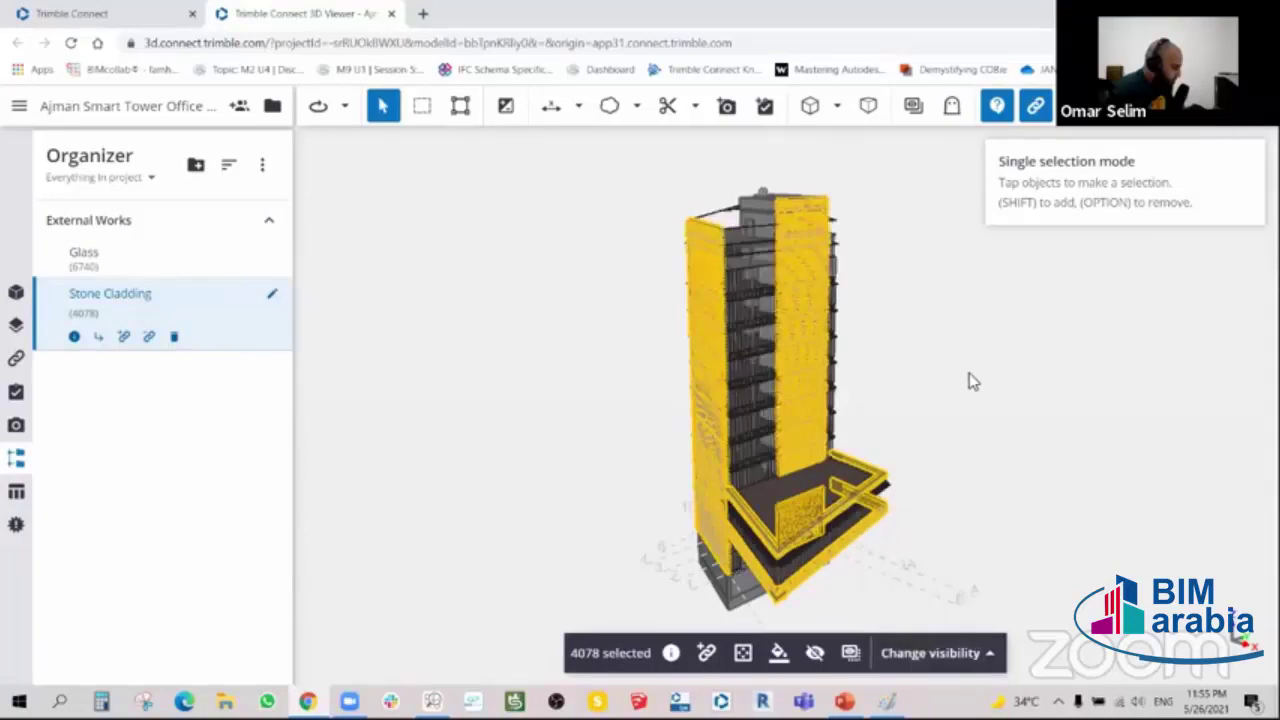
left_click_drag(935, 405, 880, 337)
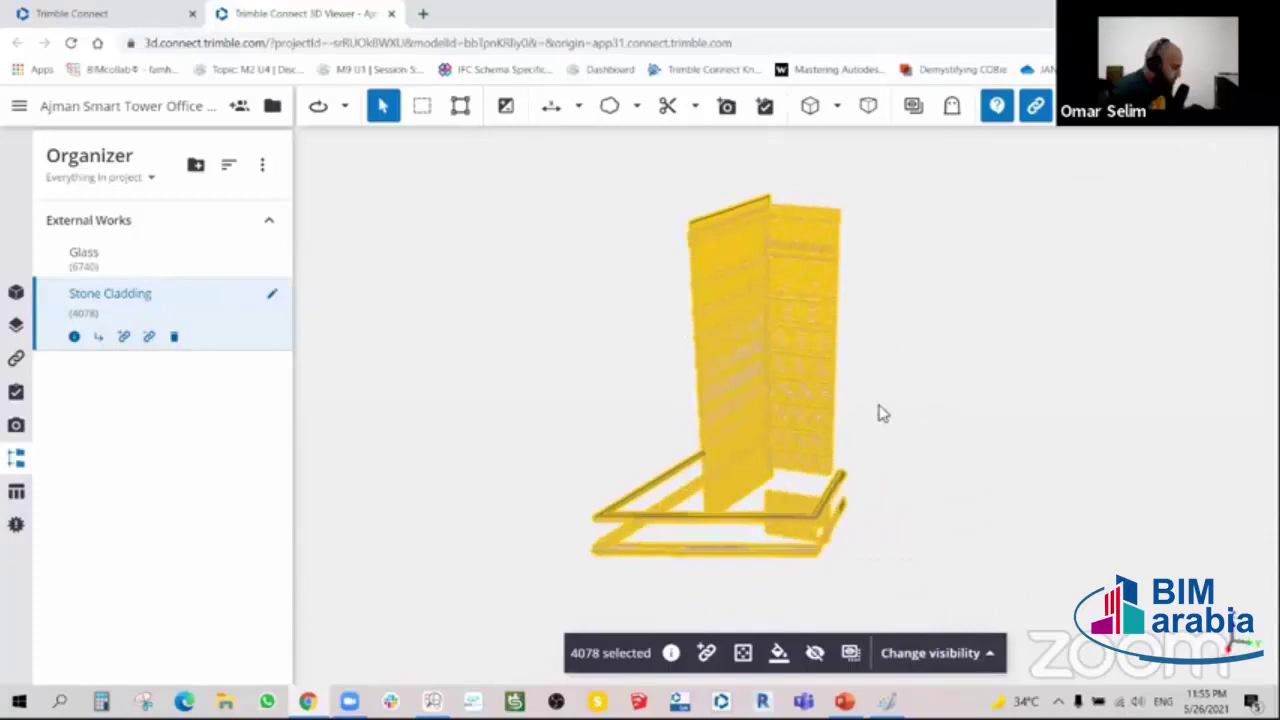
left_click_drag(877, 414, 700, 560)
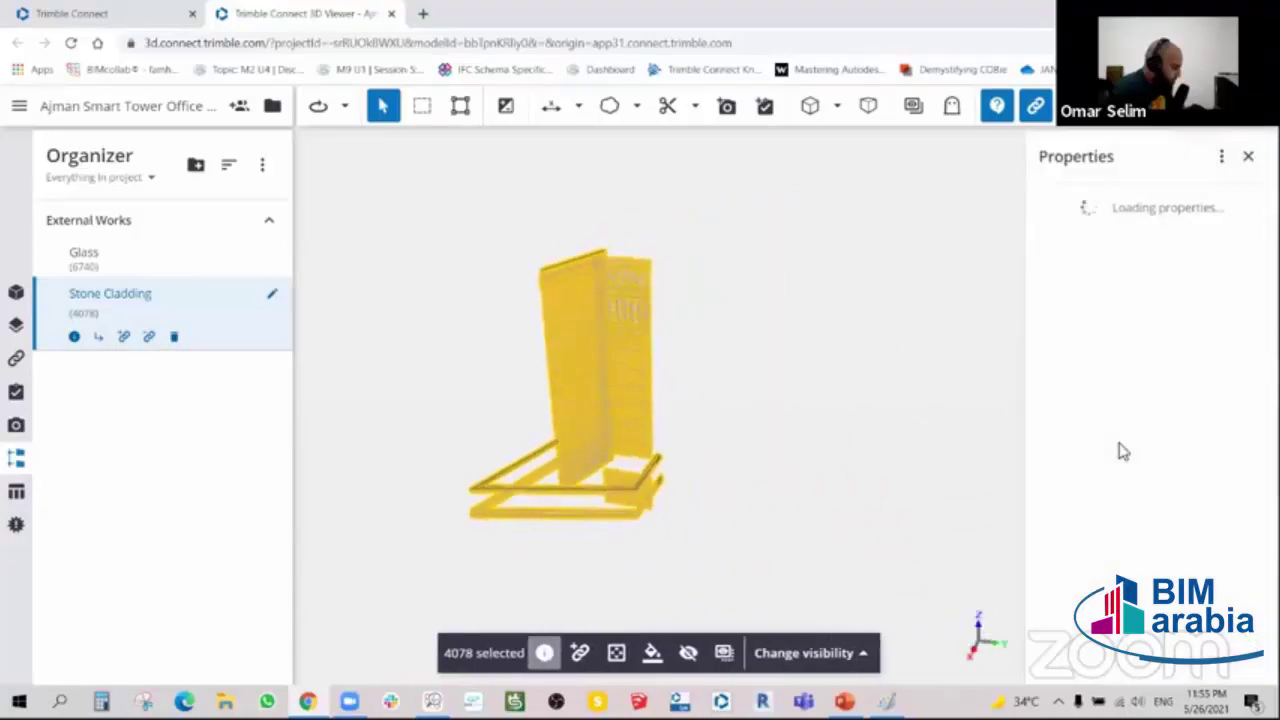
- Preview the Quality Control property set and its Supplier Info Work properties in Add properties
left_click(1222, 158)
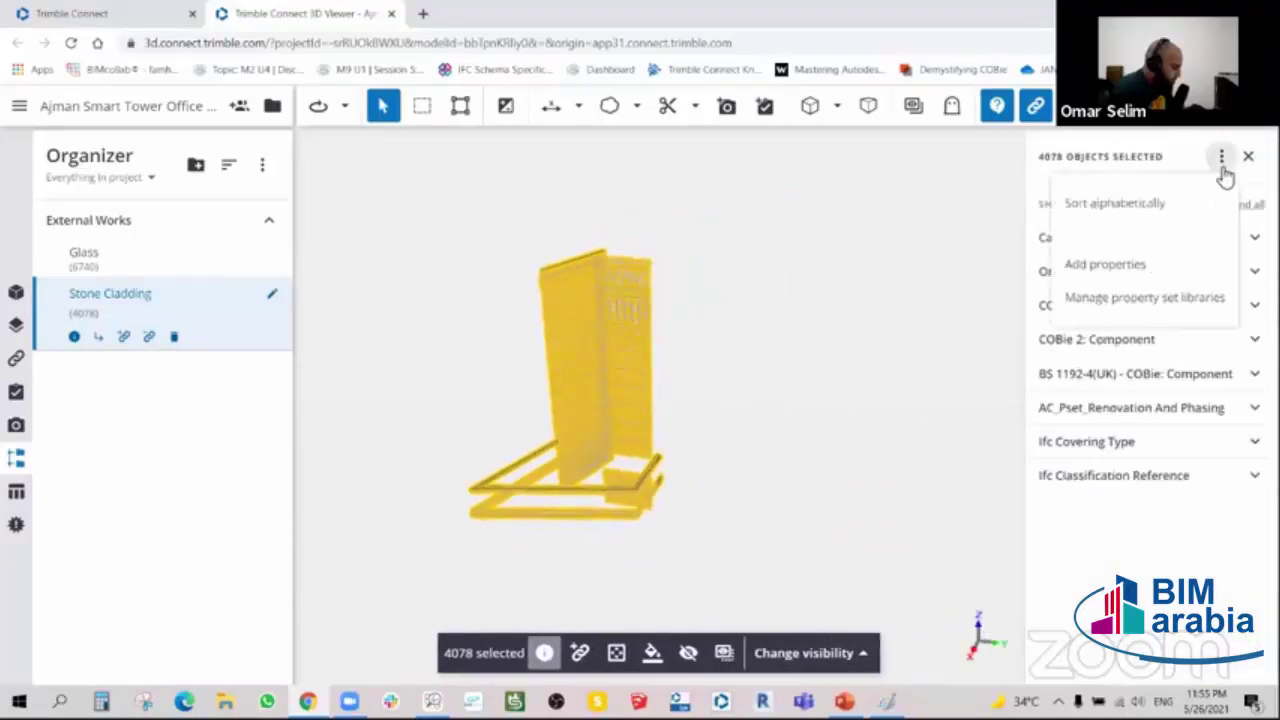
left_click(1128, 266)
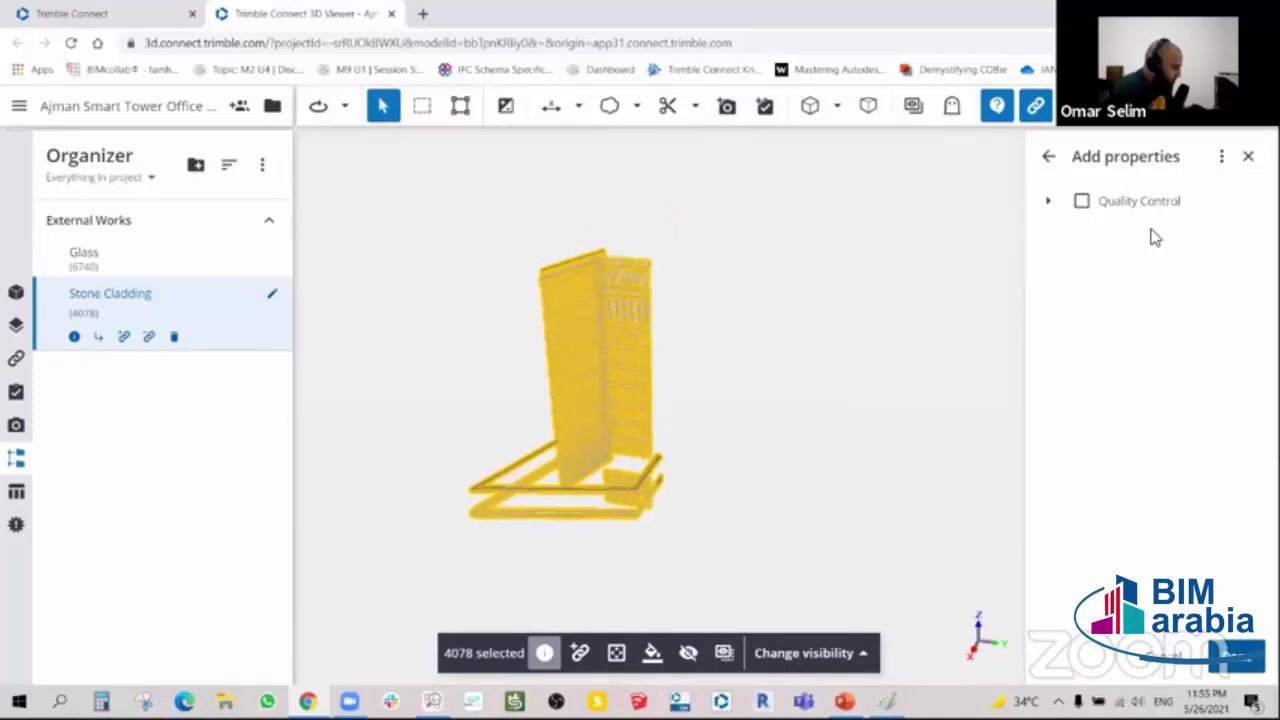
left_click(1081, 201)
left_click(1048, 201)
left_click(1082, 234)
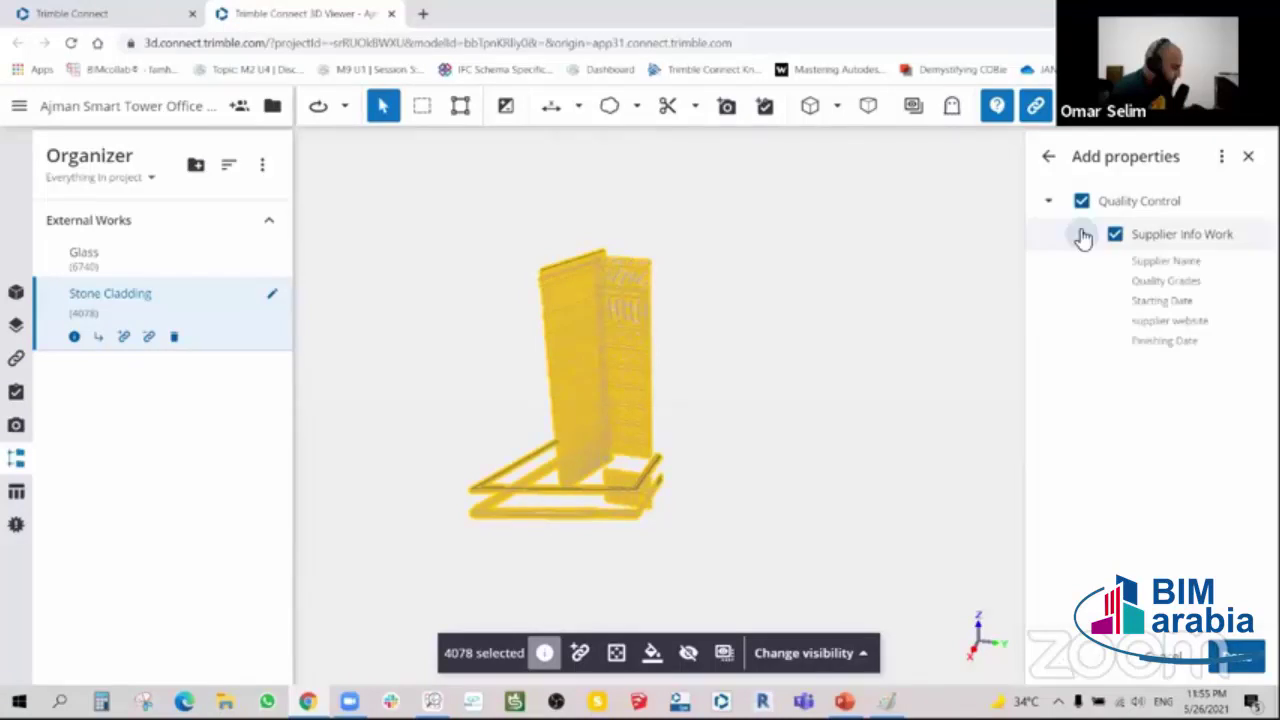
left_click(1115, 234)
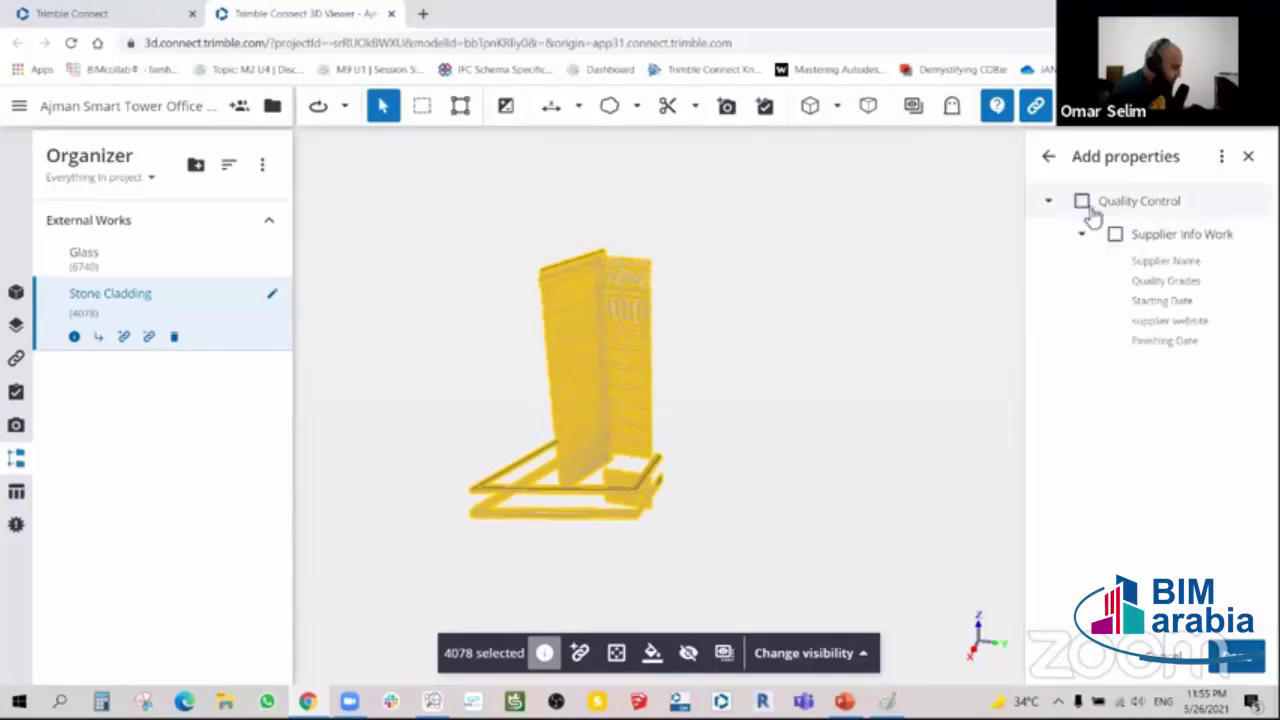
left_click(1081, 234)
left_click(1081, 234)
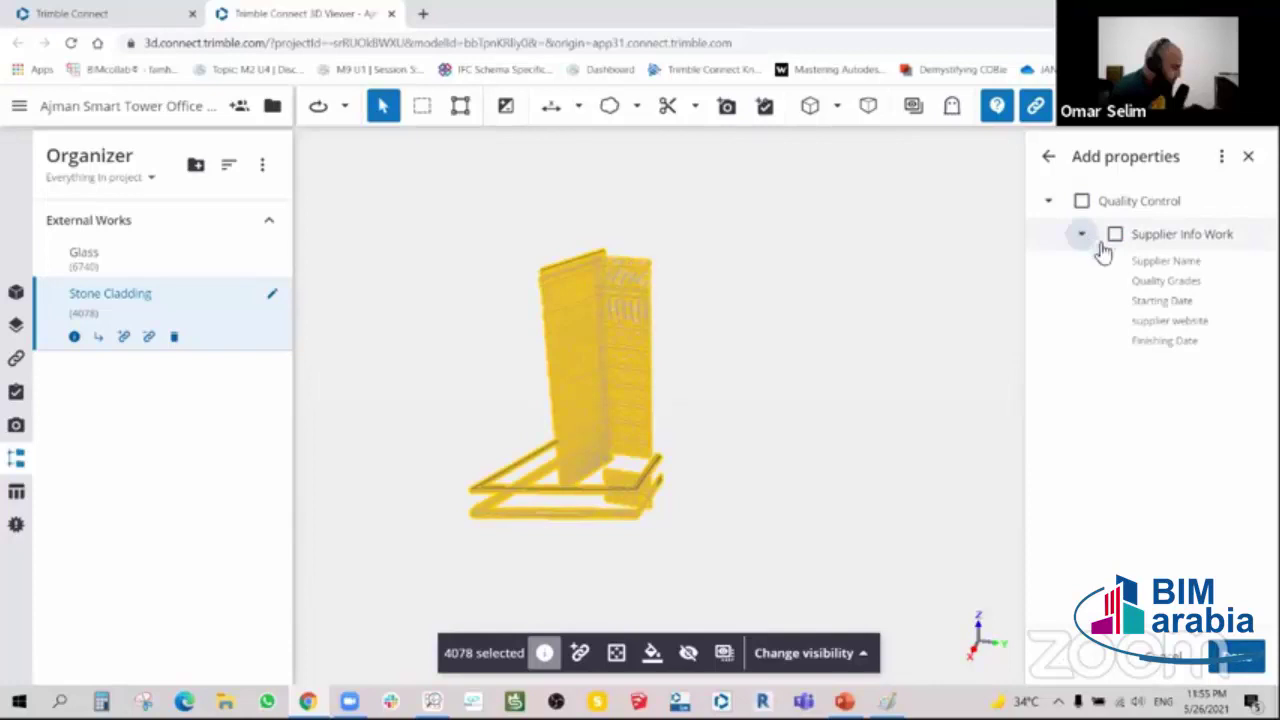
left_click(1048, 156)
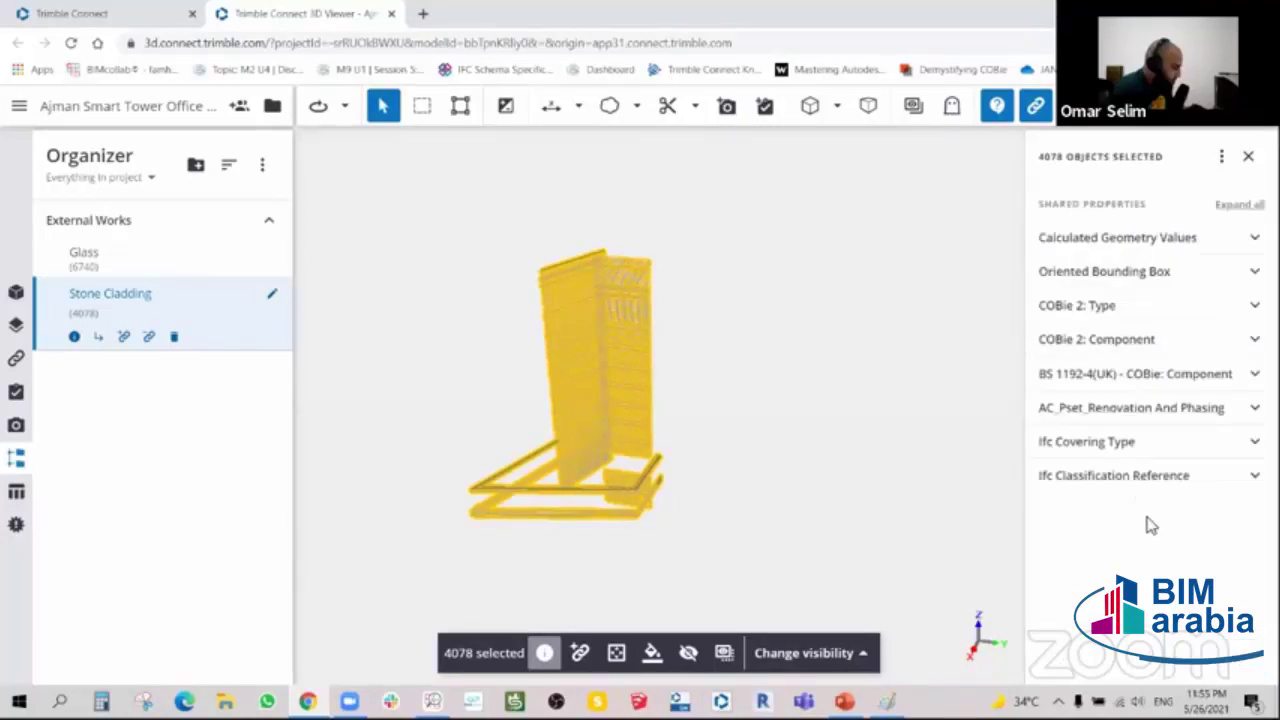
- Add the Quality Control property set to the 4078 Stone Cladding objects
left_click(1221, 158)
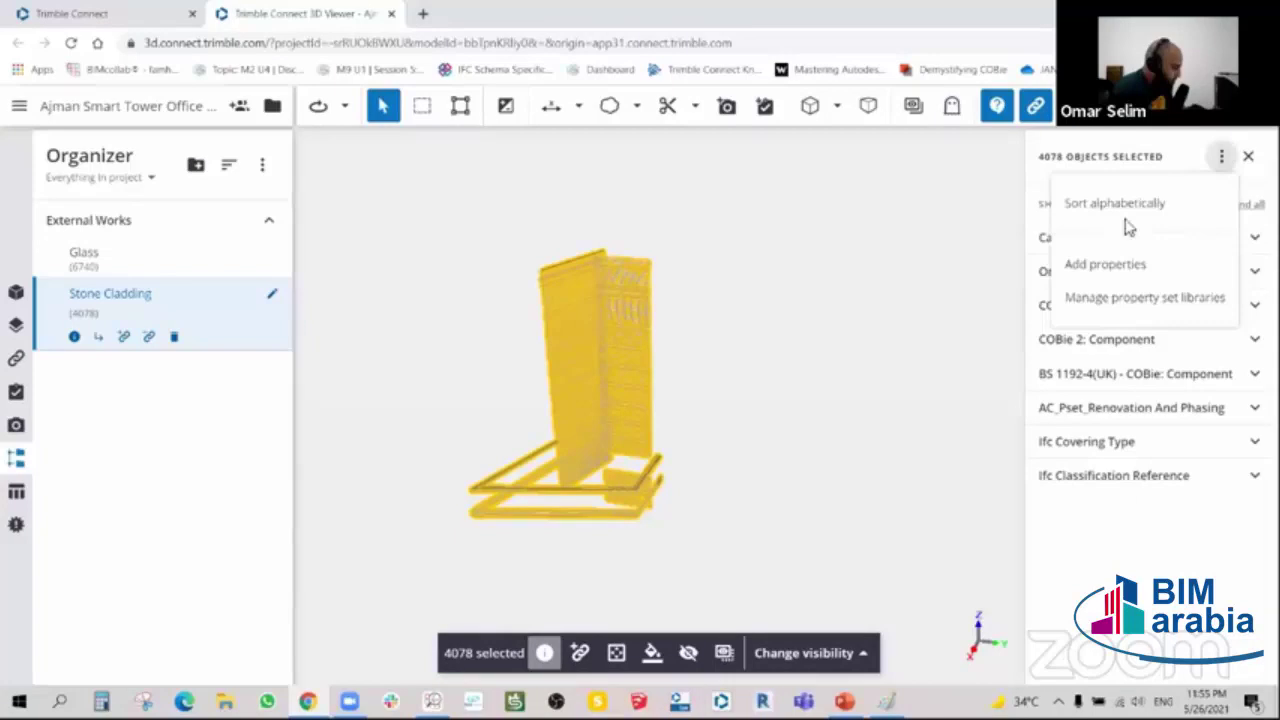
left_click(1108, 262)
left_click(1081, 201)
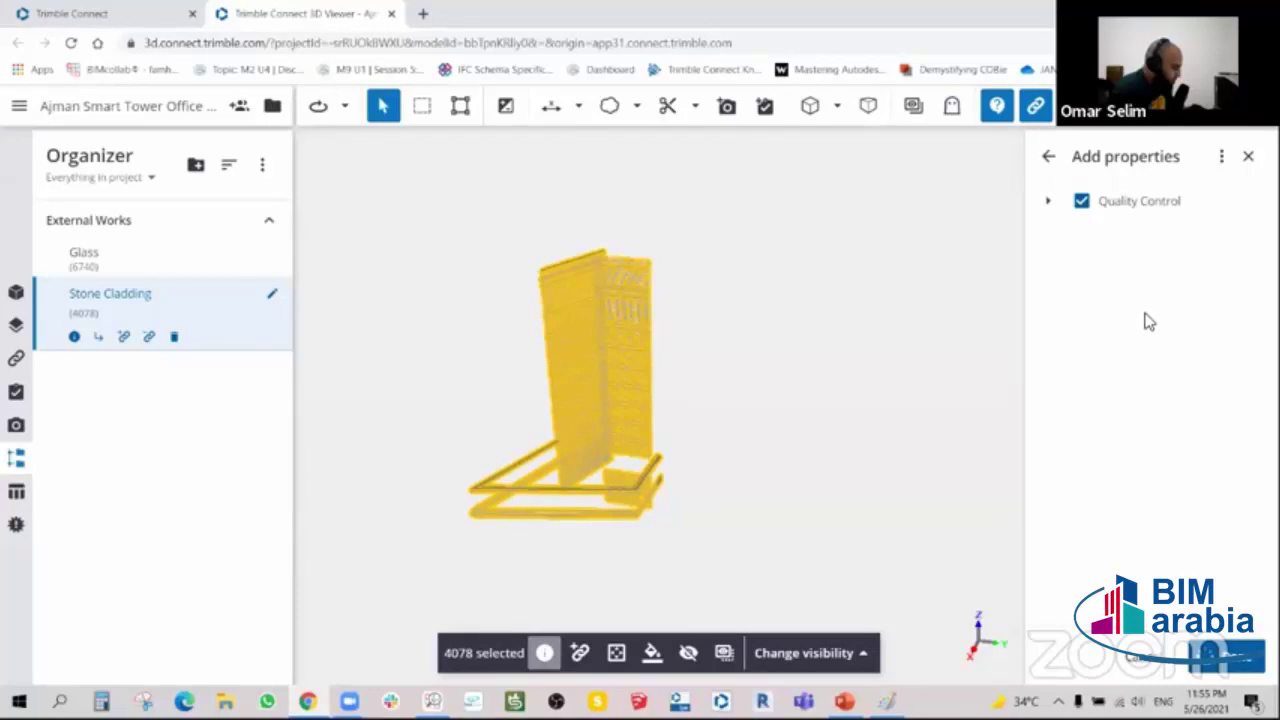
left_click(1228, 656)
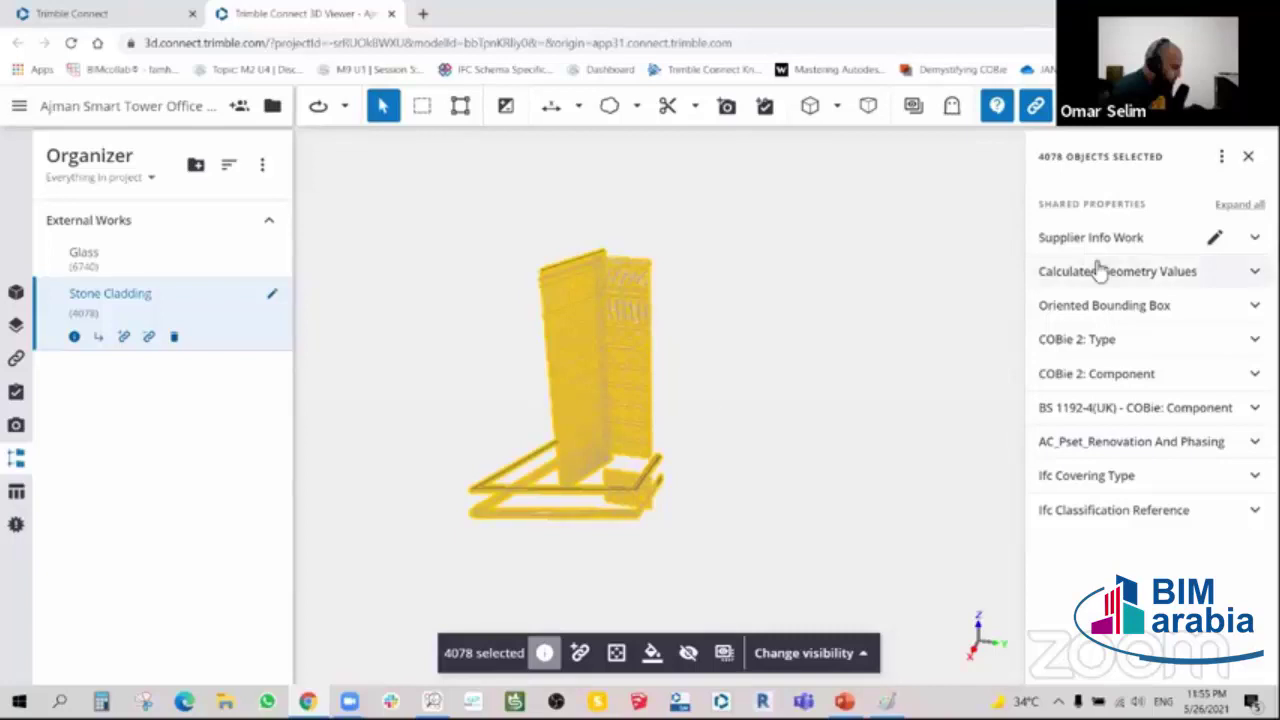
scroll(775, 380, "up", 1)
mouse_move(760, 377)
left_mouse_down()
mouse_move(766, 343)
mouse_move(811, 397)
mouse_move(749, 380)
mouse_move(783, 371)
mouse_move(766, 394)
mouse_move(786, 371)
mouse_move(771, 354)
mouse_move(818, 345)
mouse_move(806, 360)
left_mouse_up()
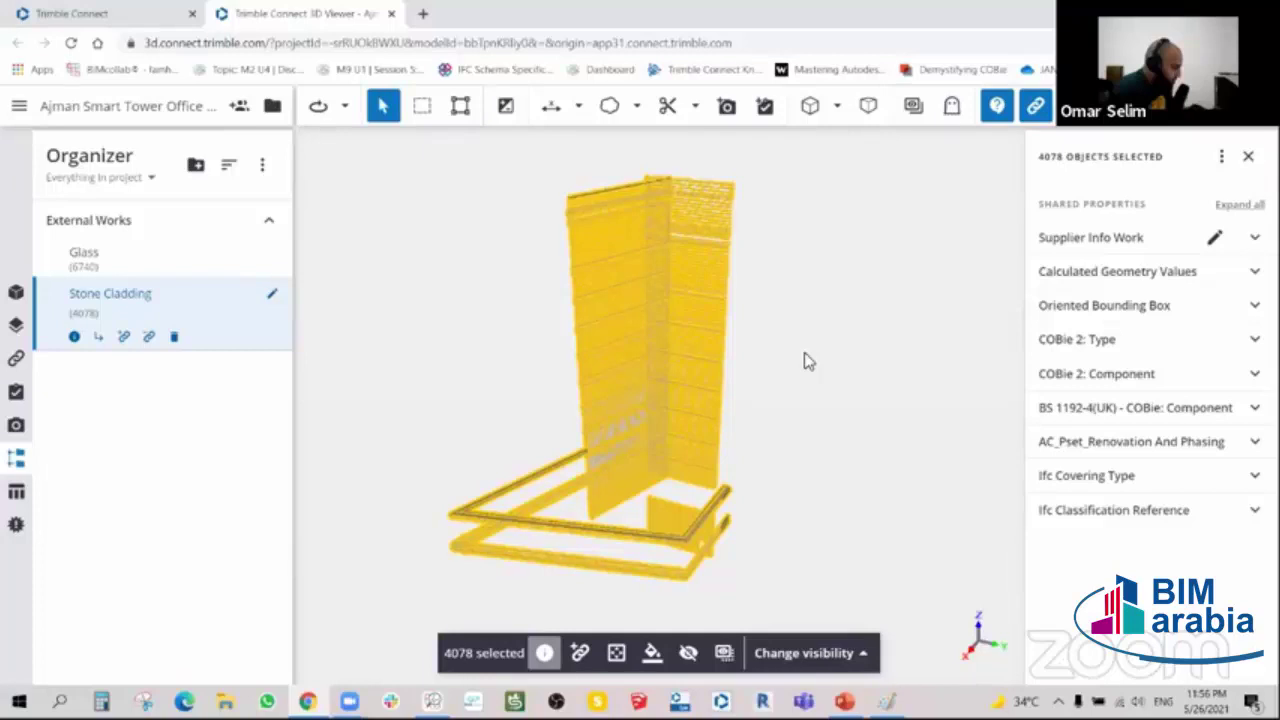
- Save Supplier Info Work as Natural Stone Company, quality grade good, starting date 05/26/2021
left_click(1254, 237)
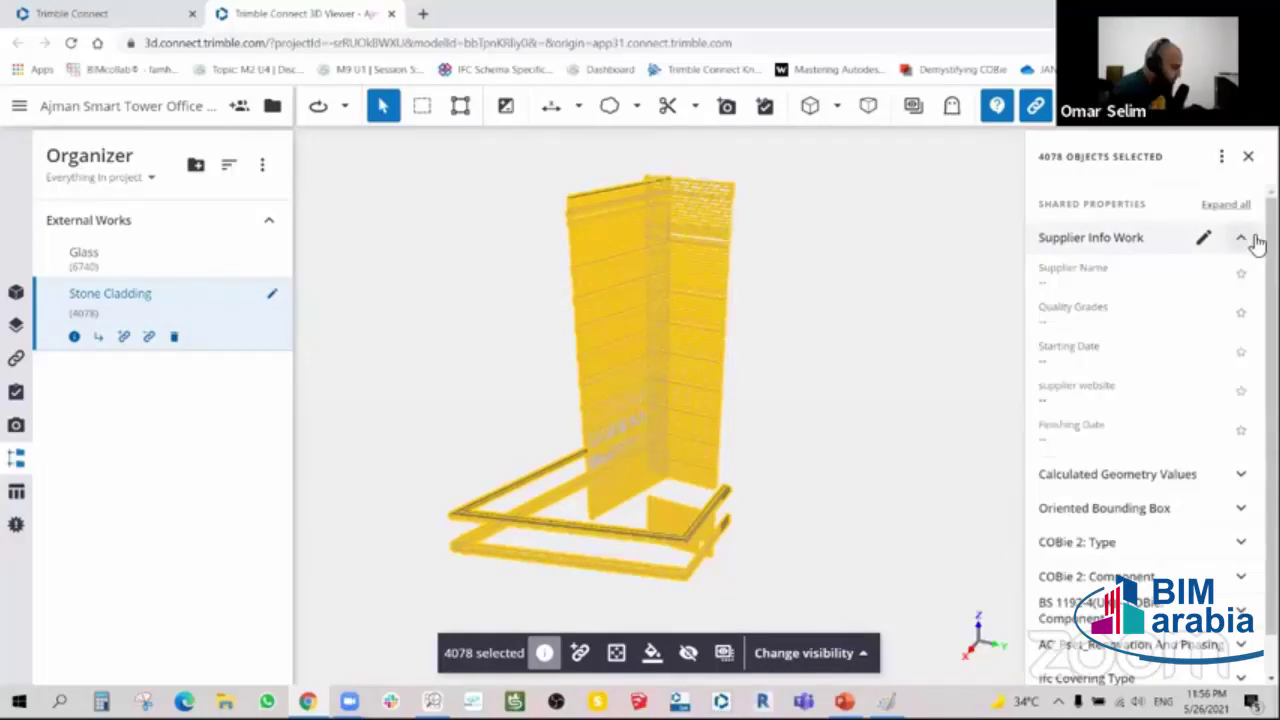
left_click(1203, 237)
left_click(1096, 225)
type("Natural Stone Company")
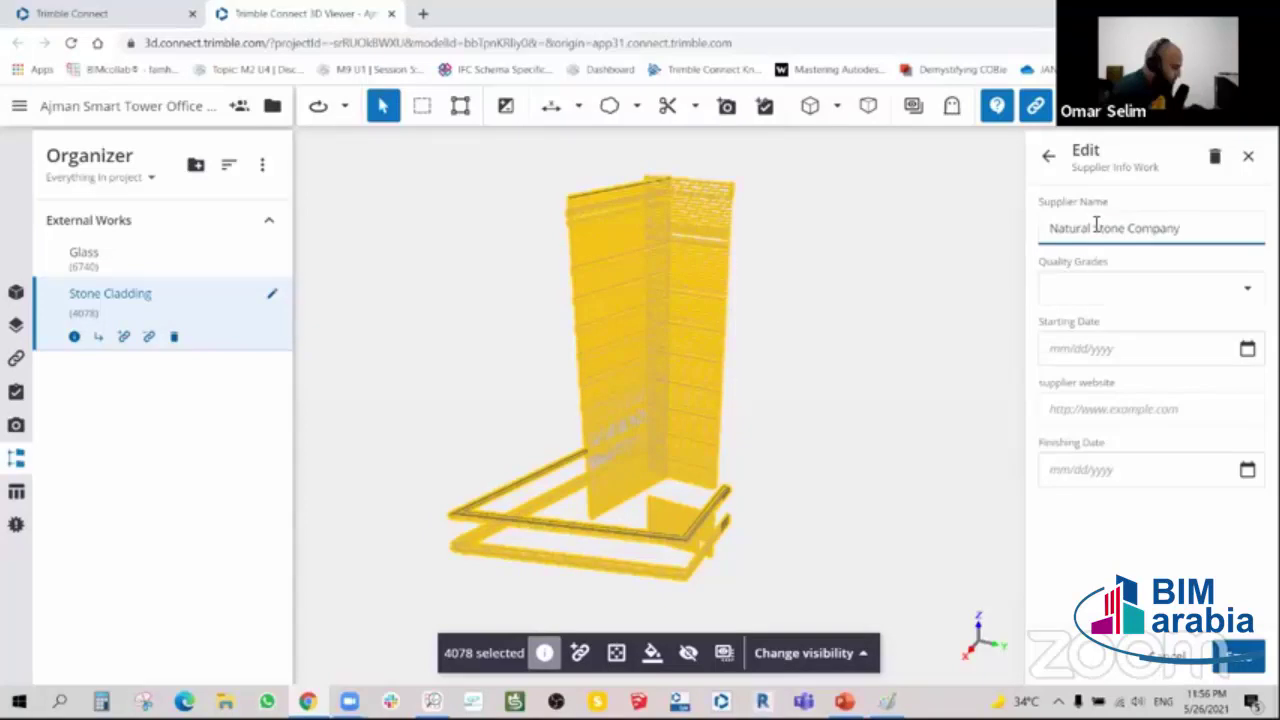
left_click(1244, 289)
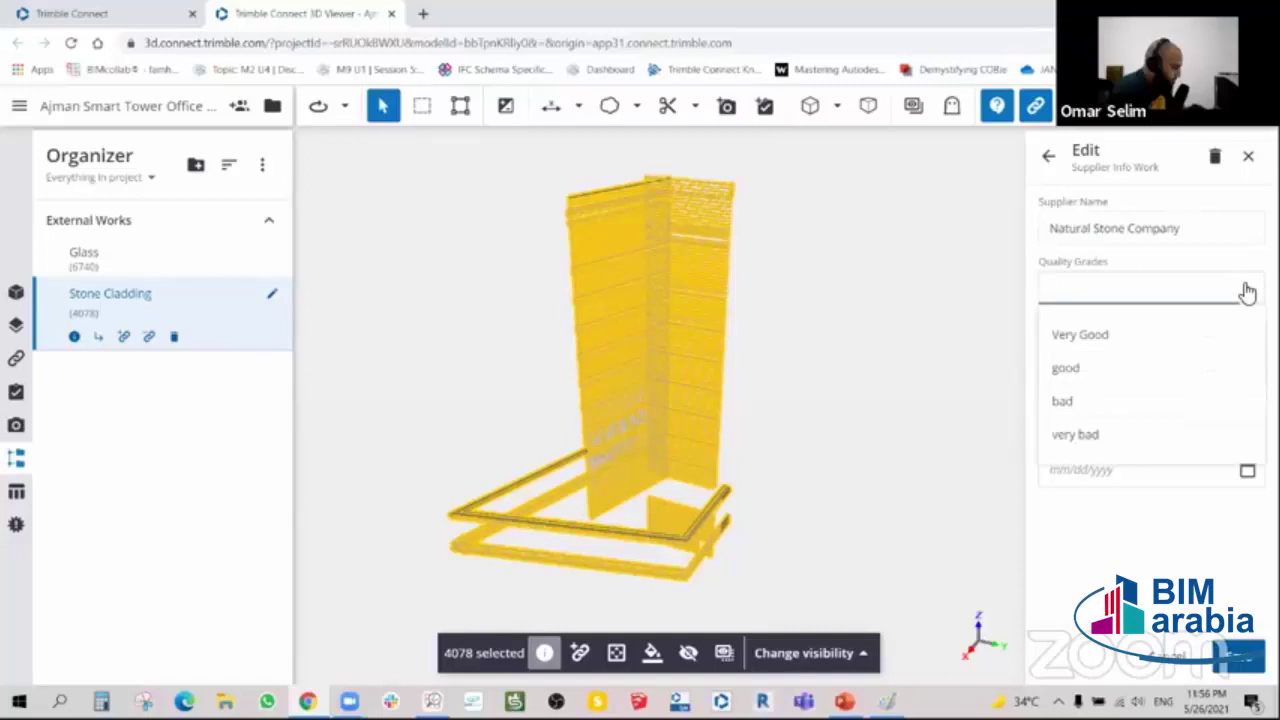
left_click(1062, 370)
left_click(1100, 352)
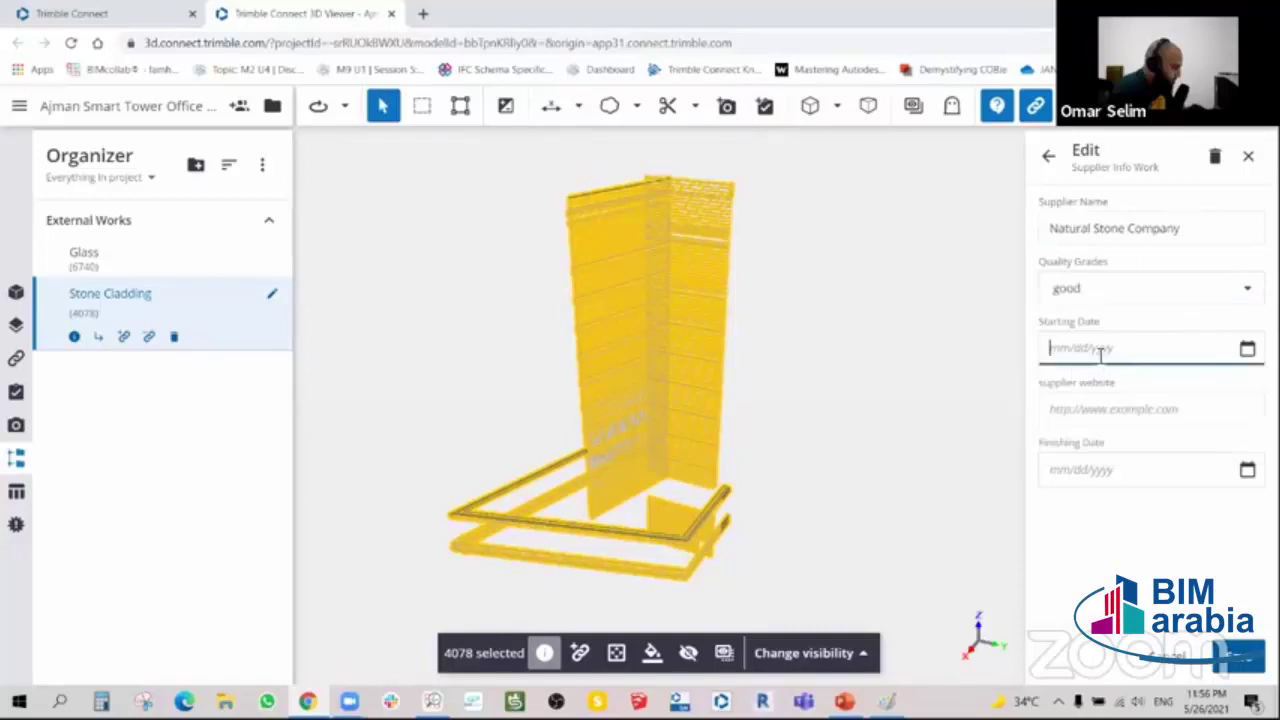
left_click(1148, 588)
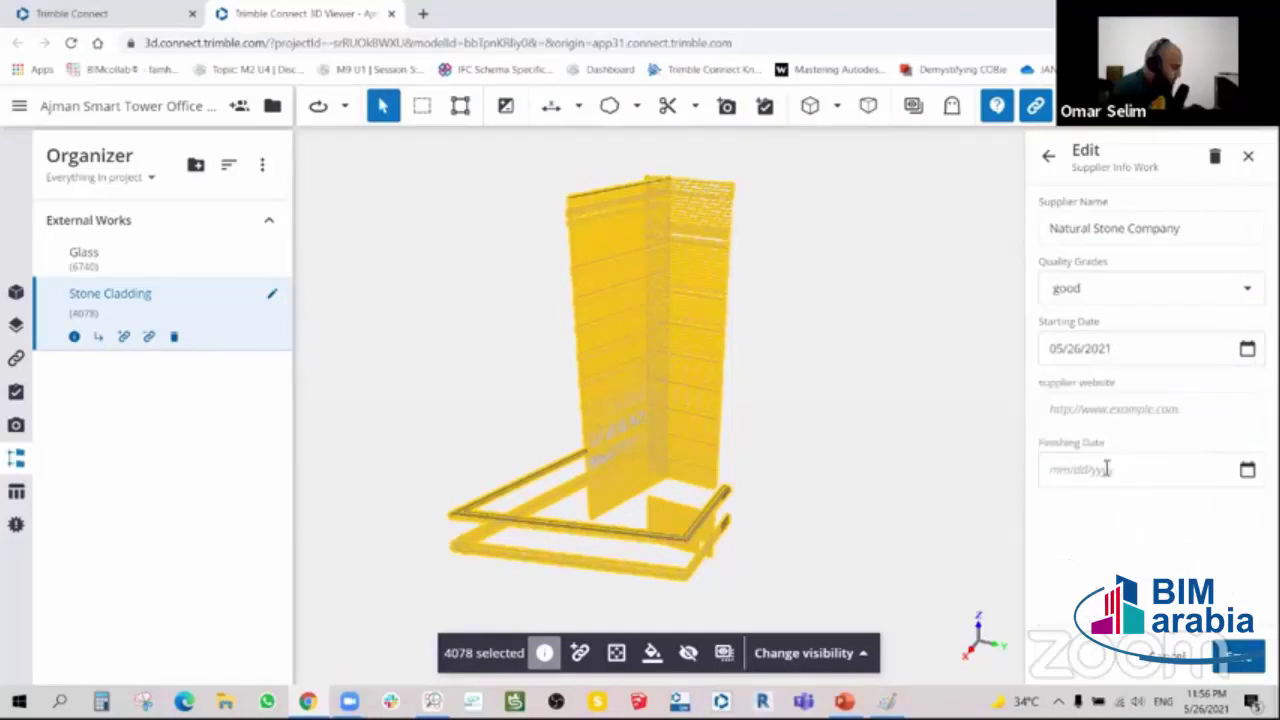
left_click(1100, 411)
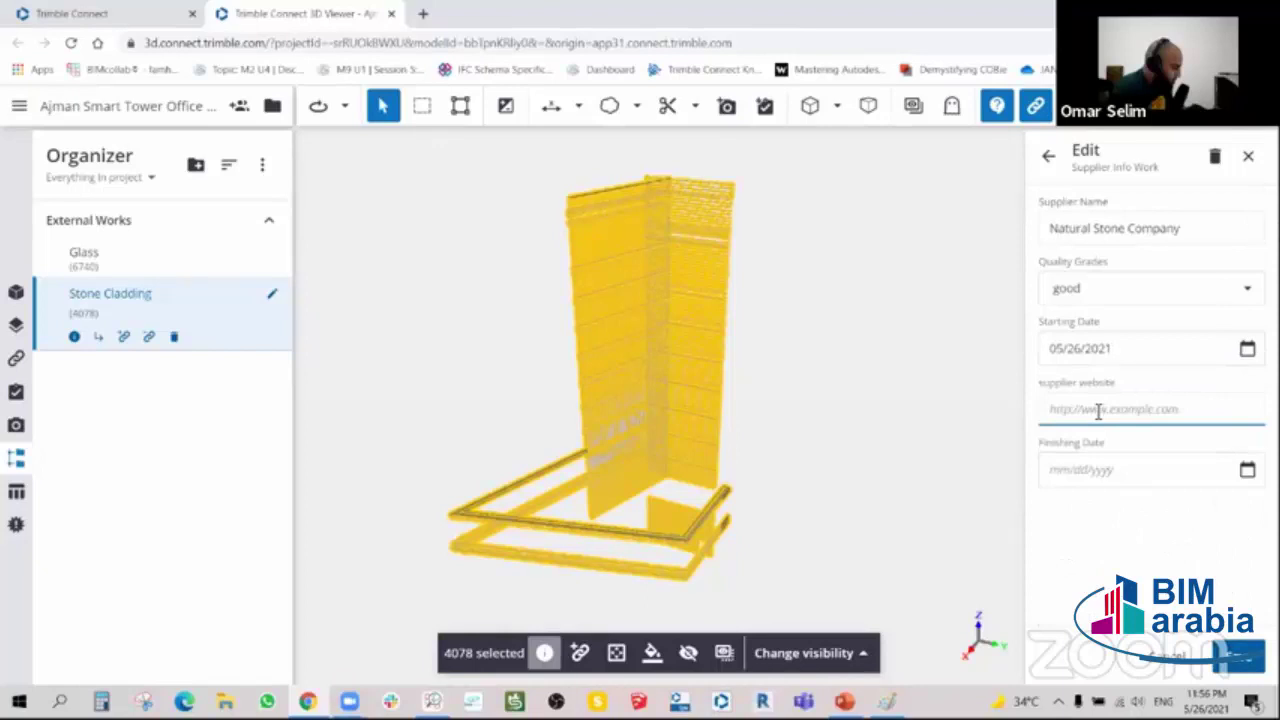
left_click(1055, 500)
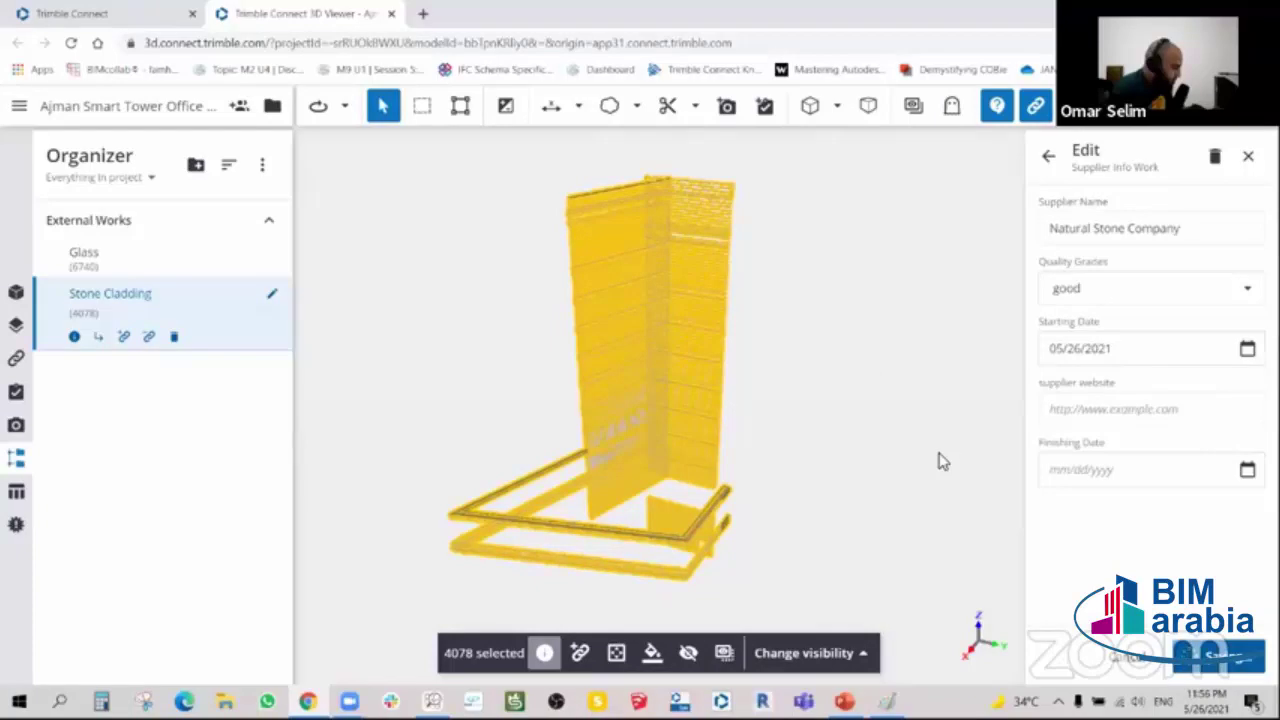
left_click(1222, 650)
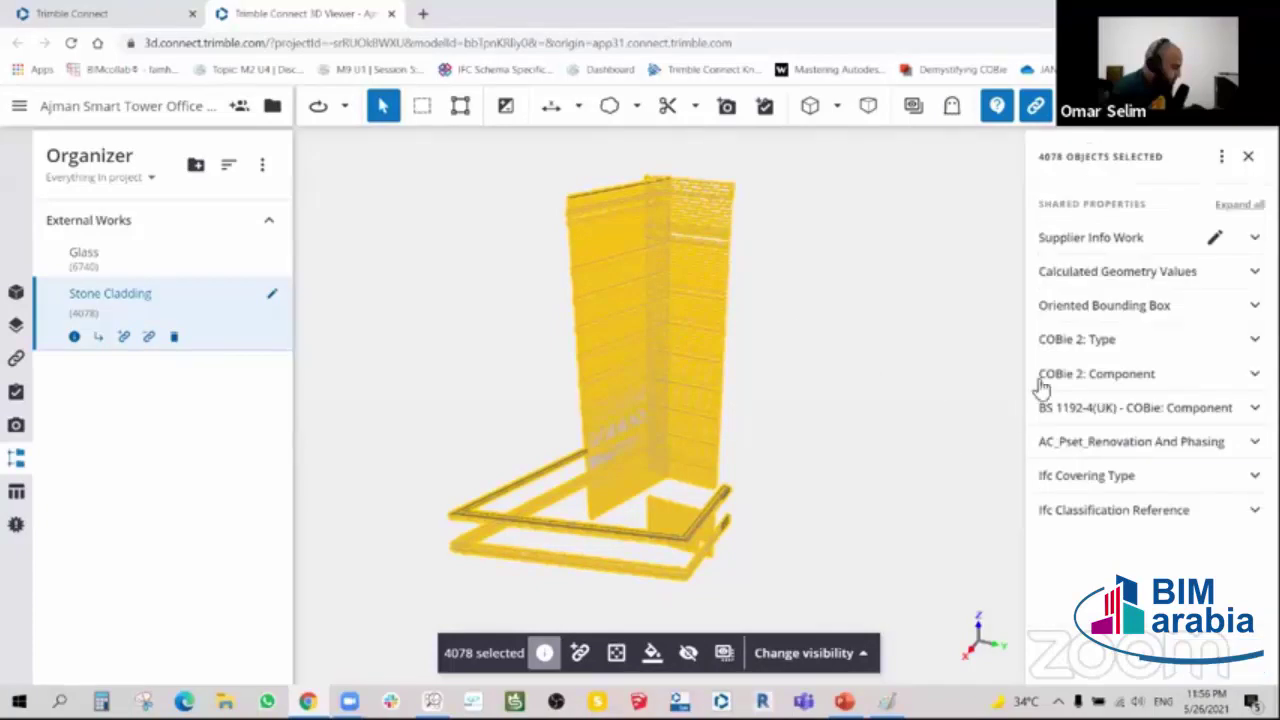
- Reselect Stone Cladding and check Supplier Info Work reads Natural Stone Company, good, 05/26/2021
left_click(797, 309)
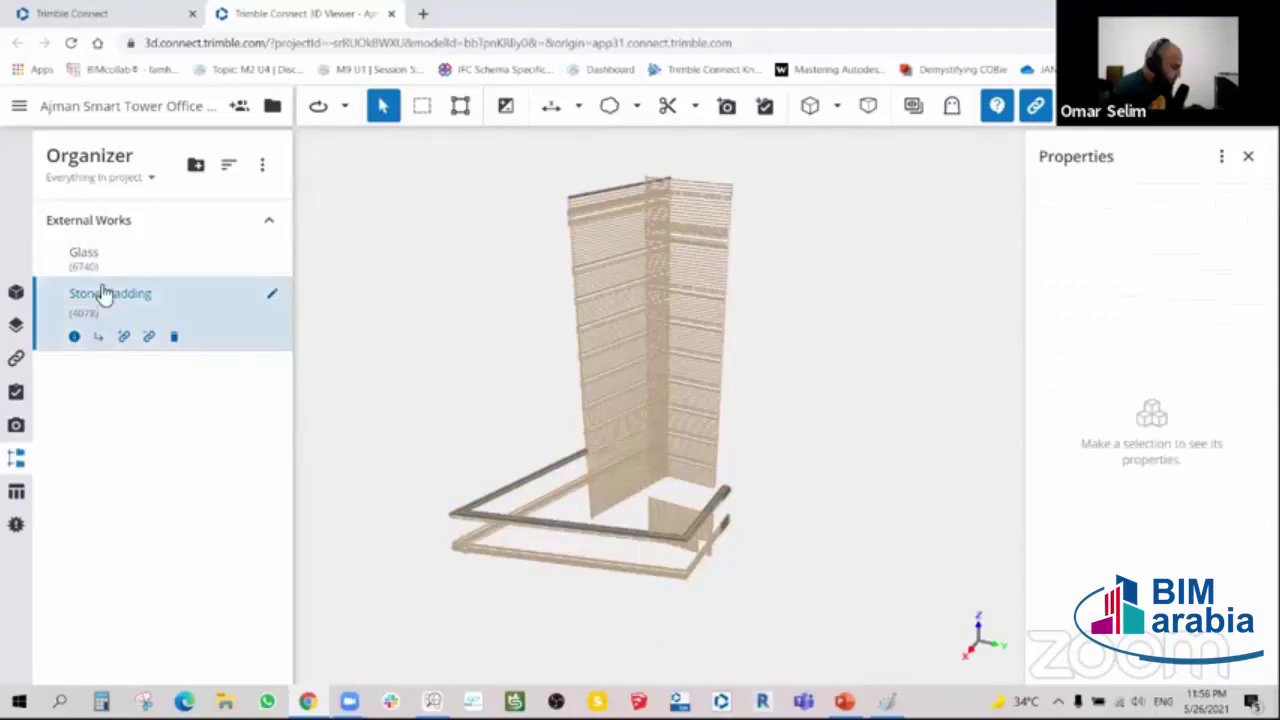
left_click(87, 259)
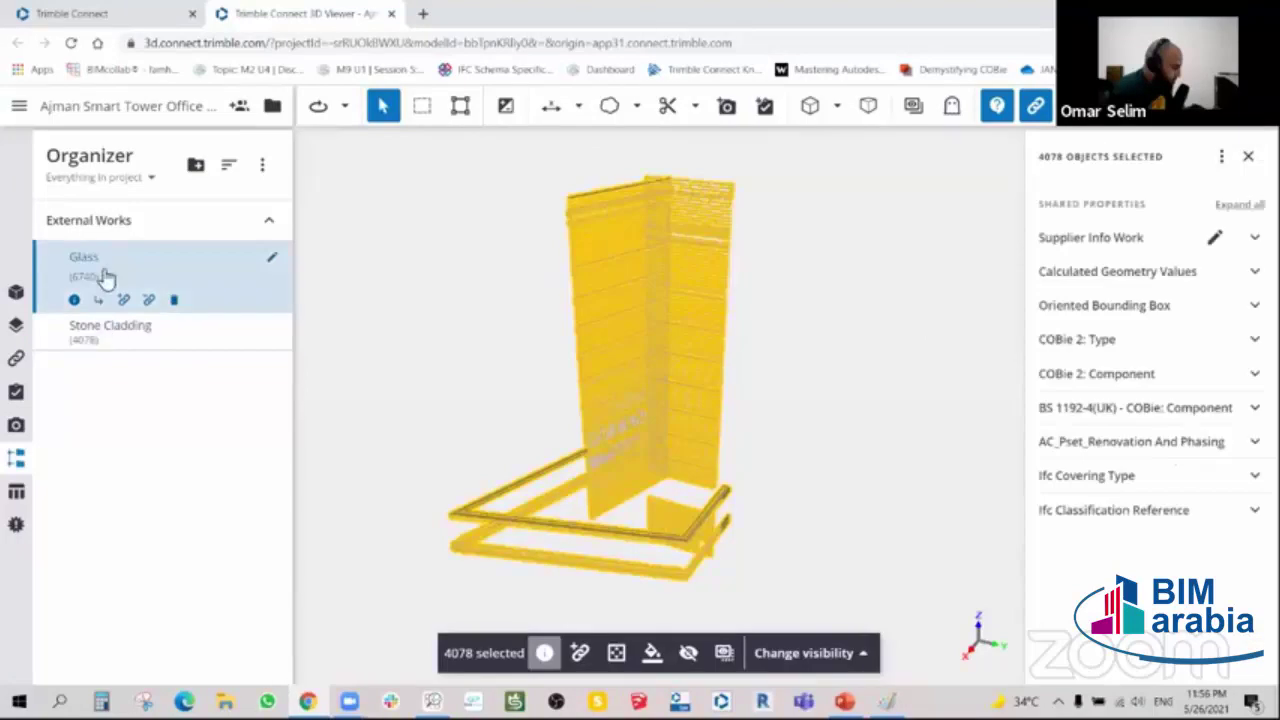
left_click(113, 330)
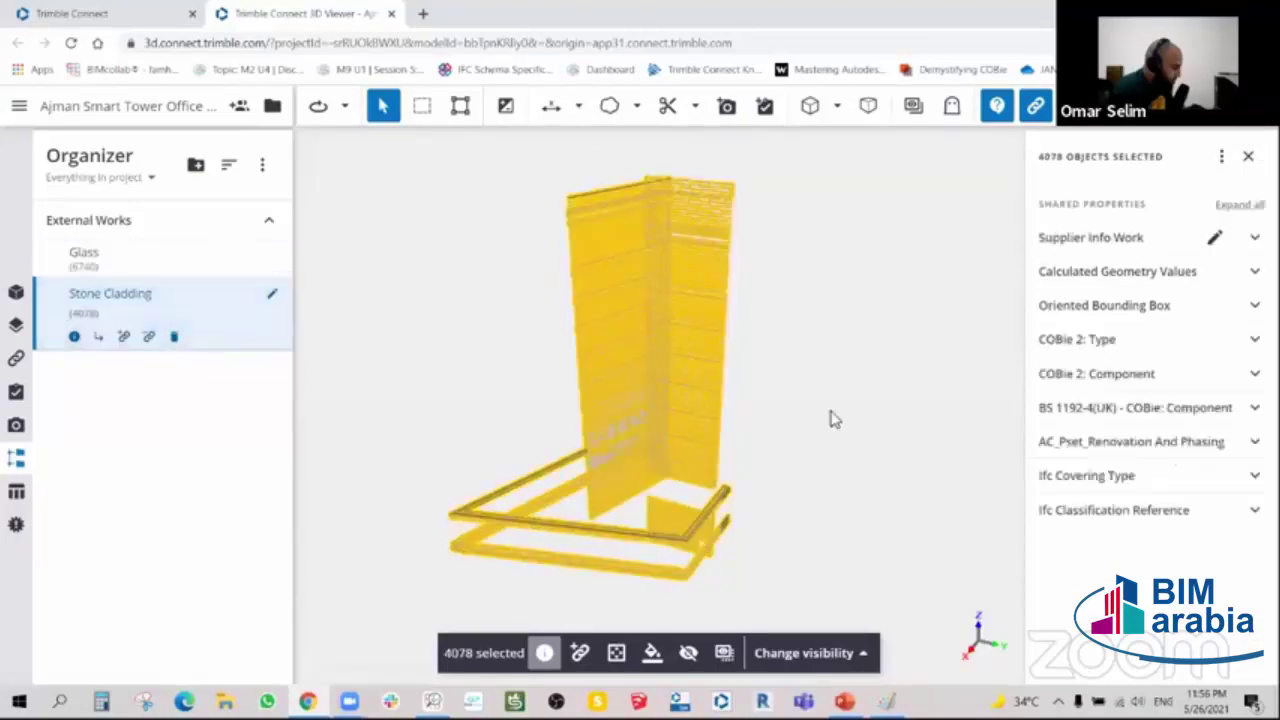
left_click(1254, 237)
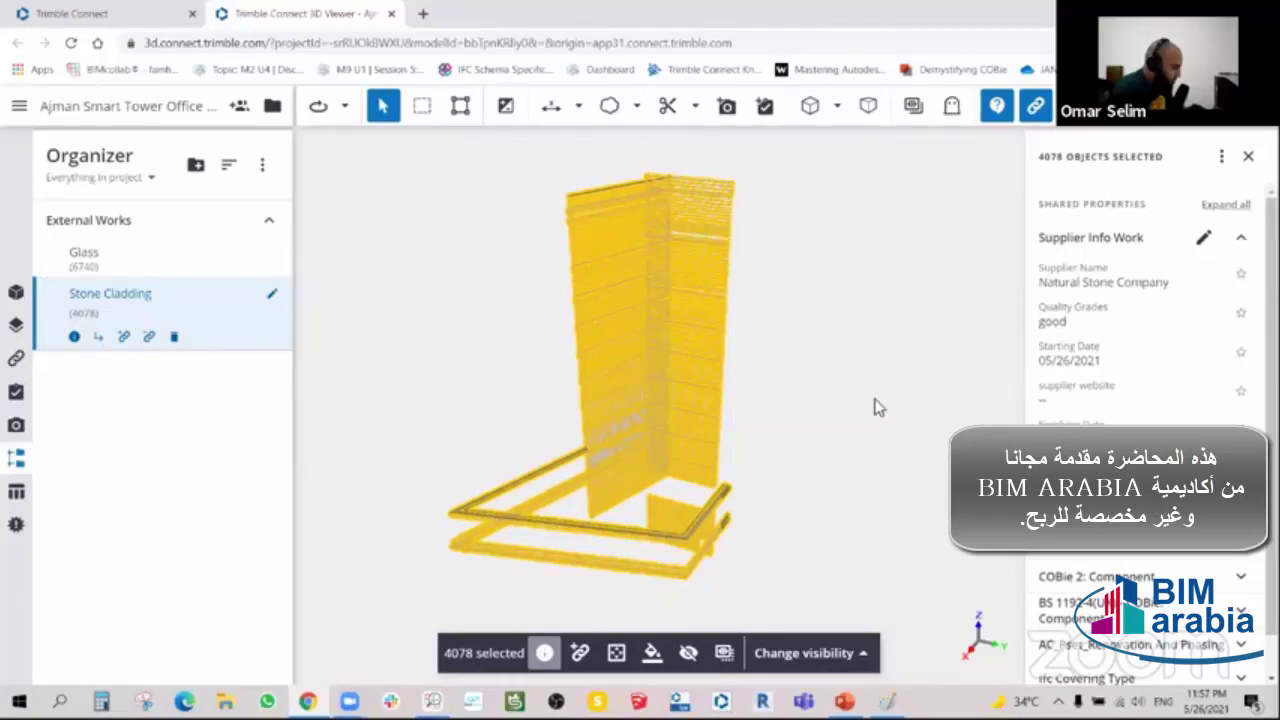
left_click_drag(884, 407, 866, 409)
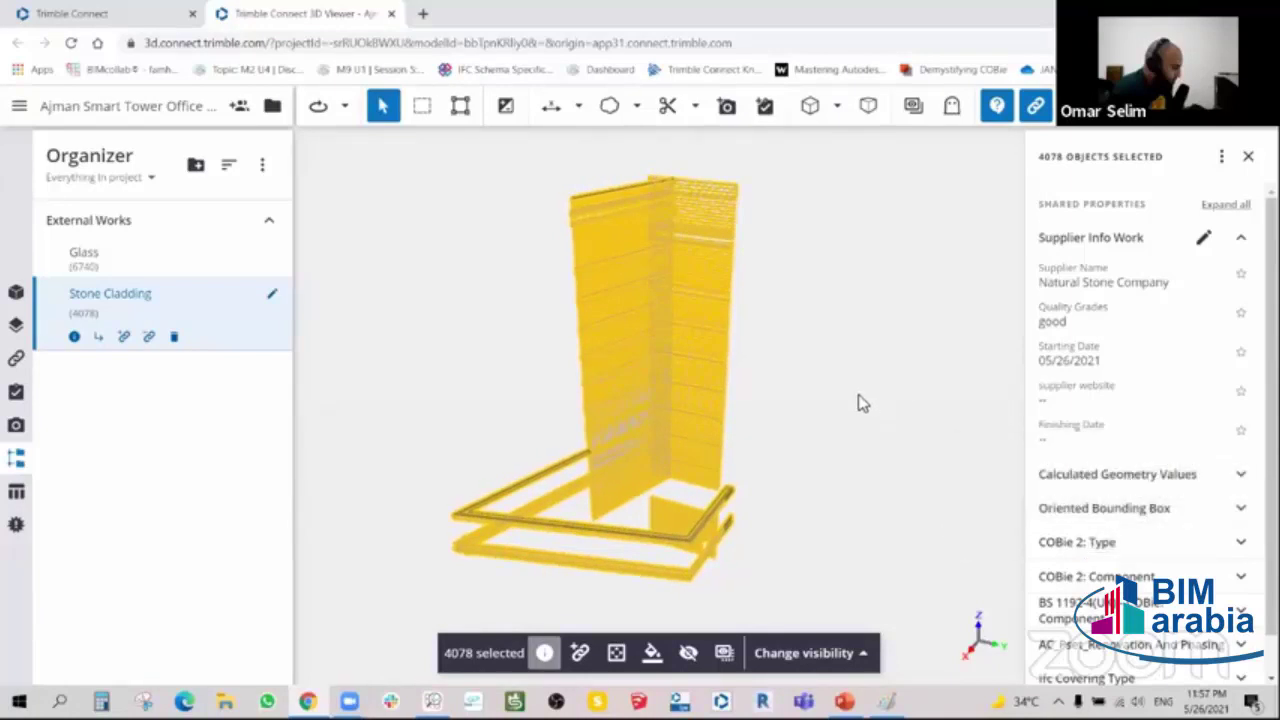
left_click(820, 383)
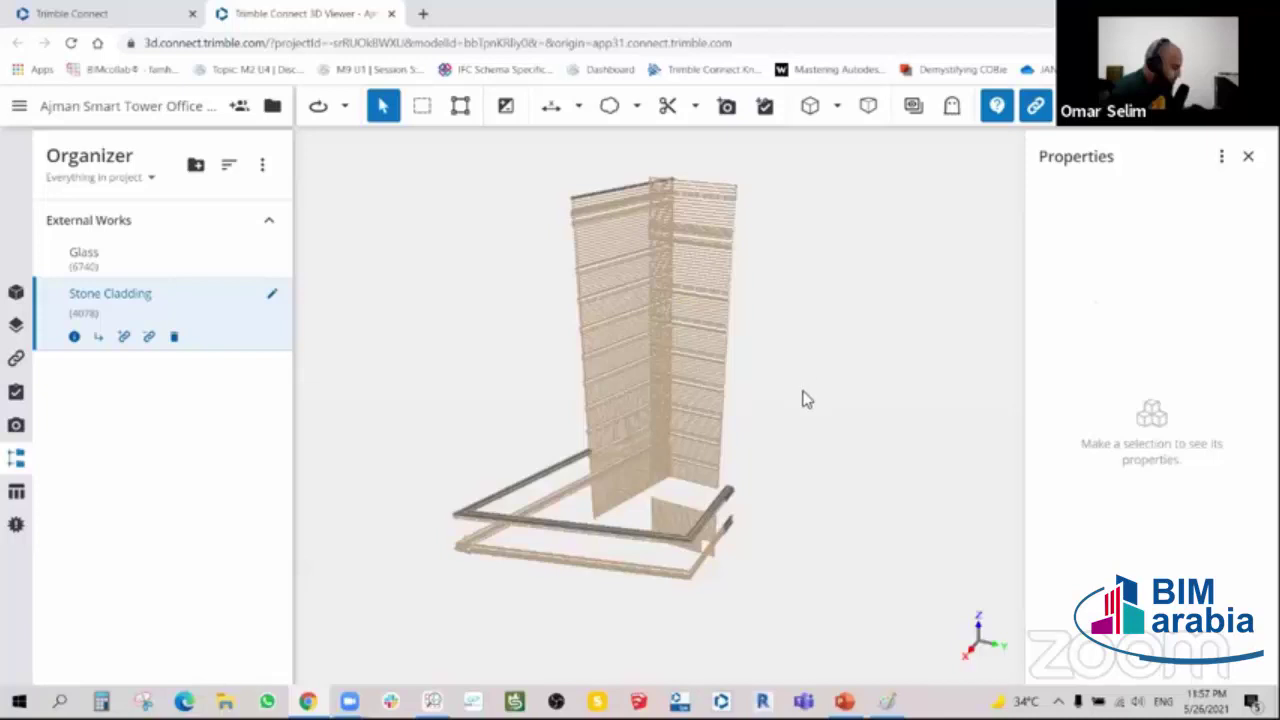
- Orbit and zoom around the beam corner, then zoom out to see the whole tower and frame
mouse_move(806, 386)
left_mouse_down()
mouse_move(708, 607)
mouse_move(643, 491)
left_mouse_up()
scroll(714, 440, "up", 5)
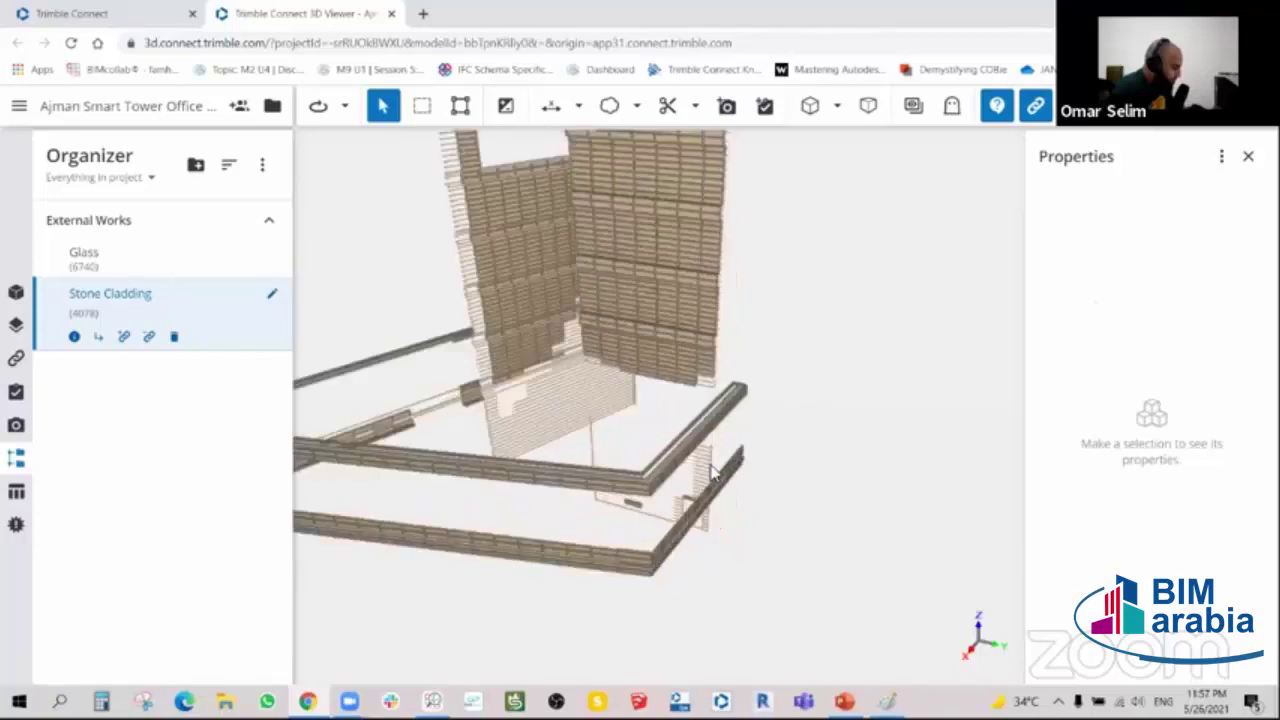
left_click_drag(714, 440, 646, 460)
scroll(663, 477, "up", 3)
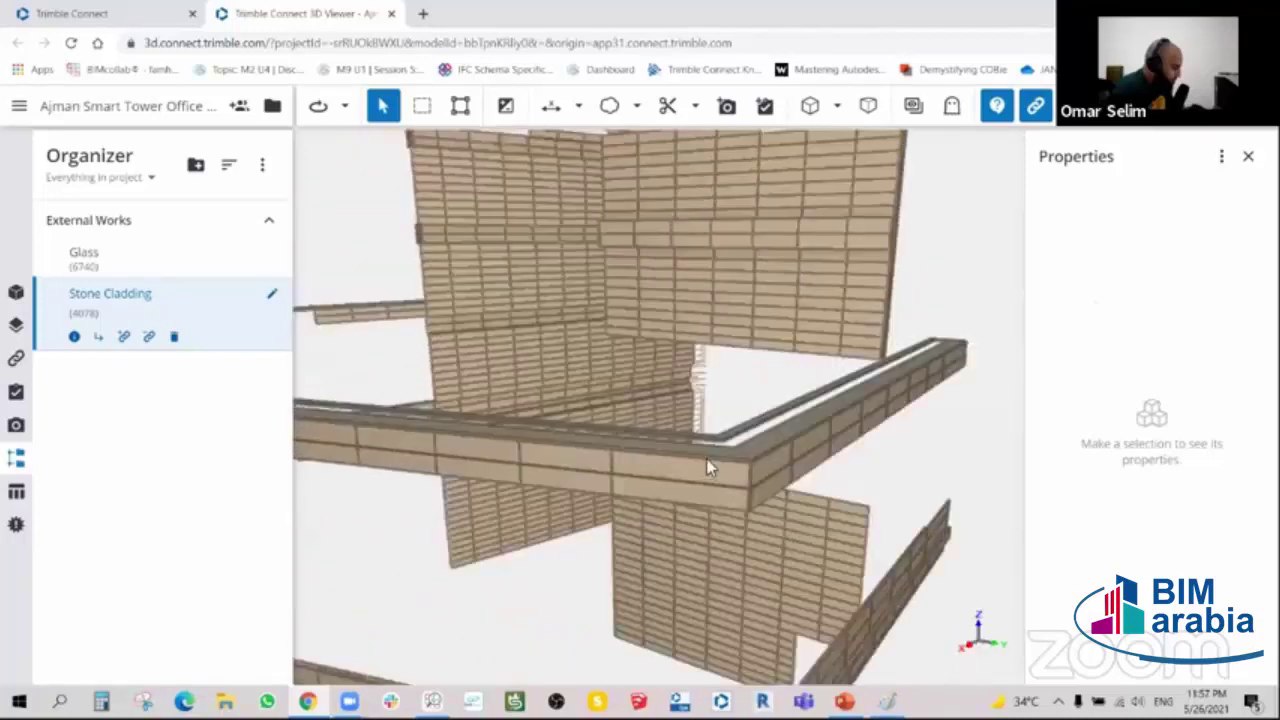
mouse_move(740, 455)
left_mouse_down()
mouse_move(826, 426)
mouse_move(791, 377)
mouse_move(680, 489)
mouse_move(697, 441)
left_mouse_up()
scroll(700, 470, "down", 3)
scroll(704, 500, "down", 3)
scroll(705, 495, "down", 2)
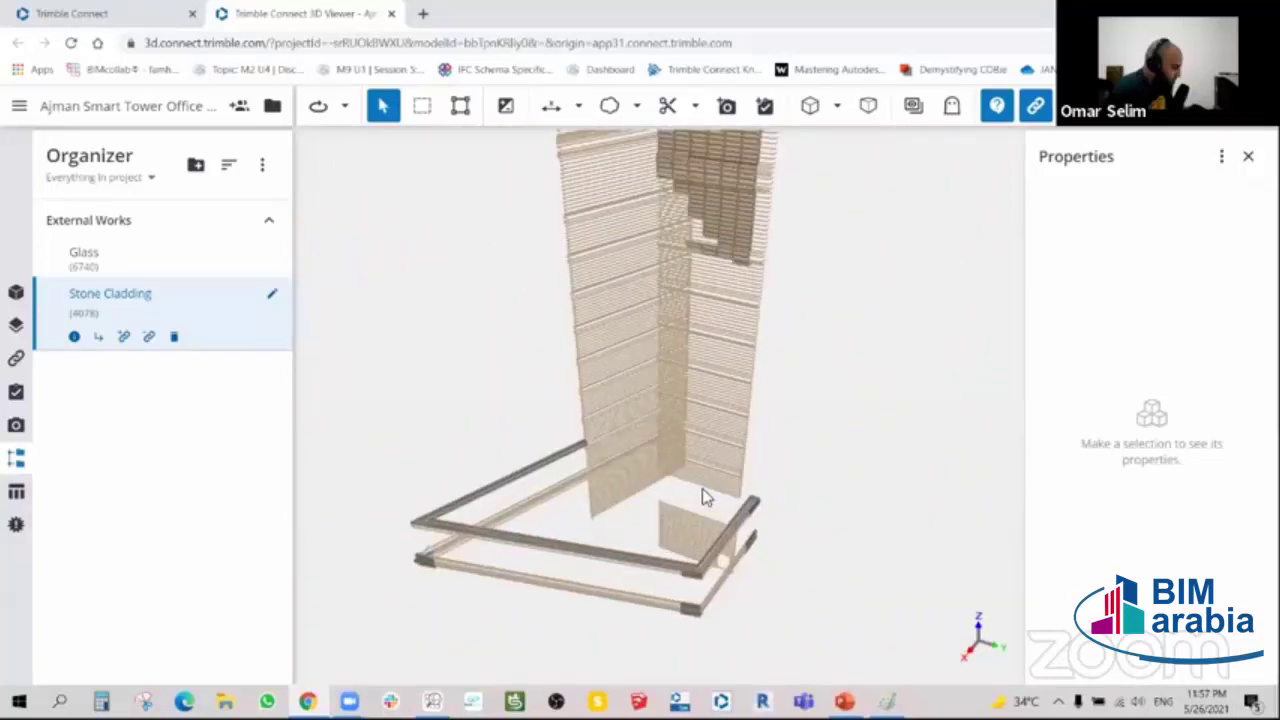
mouse_move(702, 496)
left_mouse_down()
mouse_move(737, 431)
mouse_move(657, 463)
mouse_move(705, 345)
left_mouse_up()
scroll(737, 431, "down", 3)
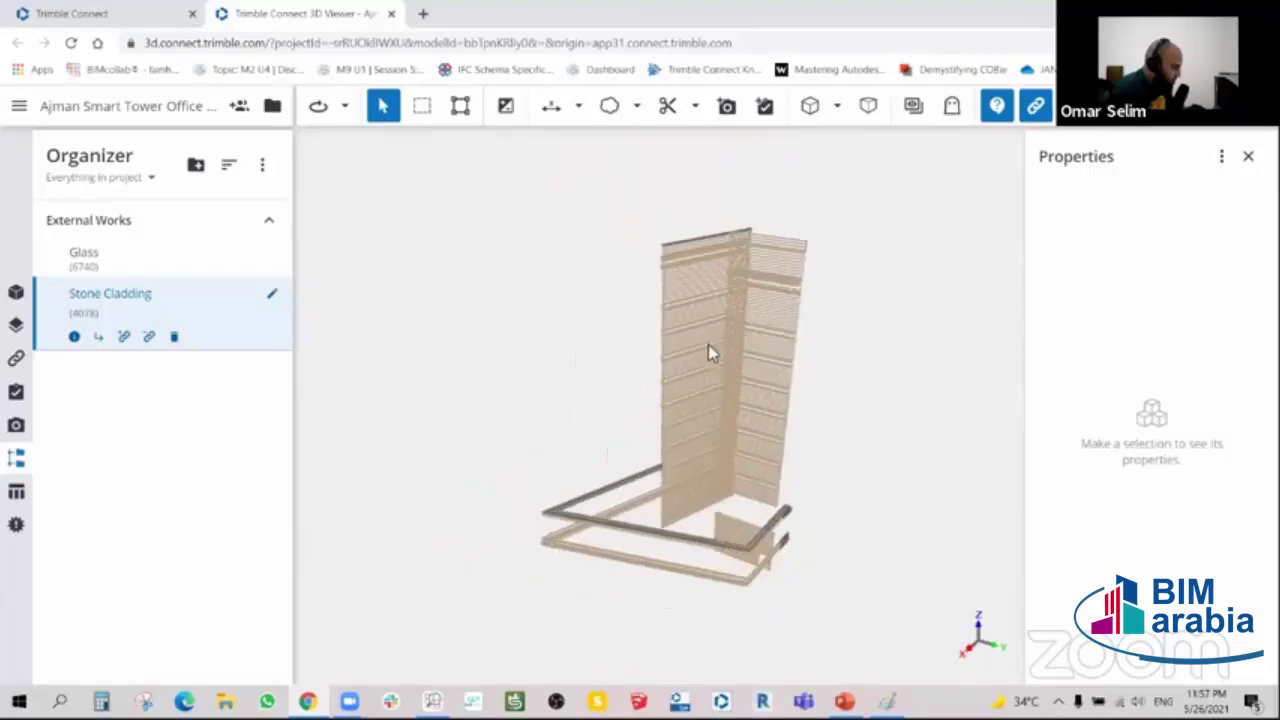
scroll(594, 426, "up", 3)
scroll(490, 316, "down", 2)
- Orbit and zoom in until the top coping's corner joint fills the view
mouse_move(491, 316)
left_mouse_down()
mouse_move(680, 323)
mouse_move(714, 357)
mouse_move(680, 351)
mouse_move(671, 294)
left_mouse_up()
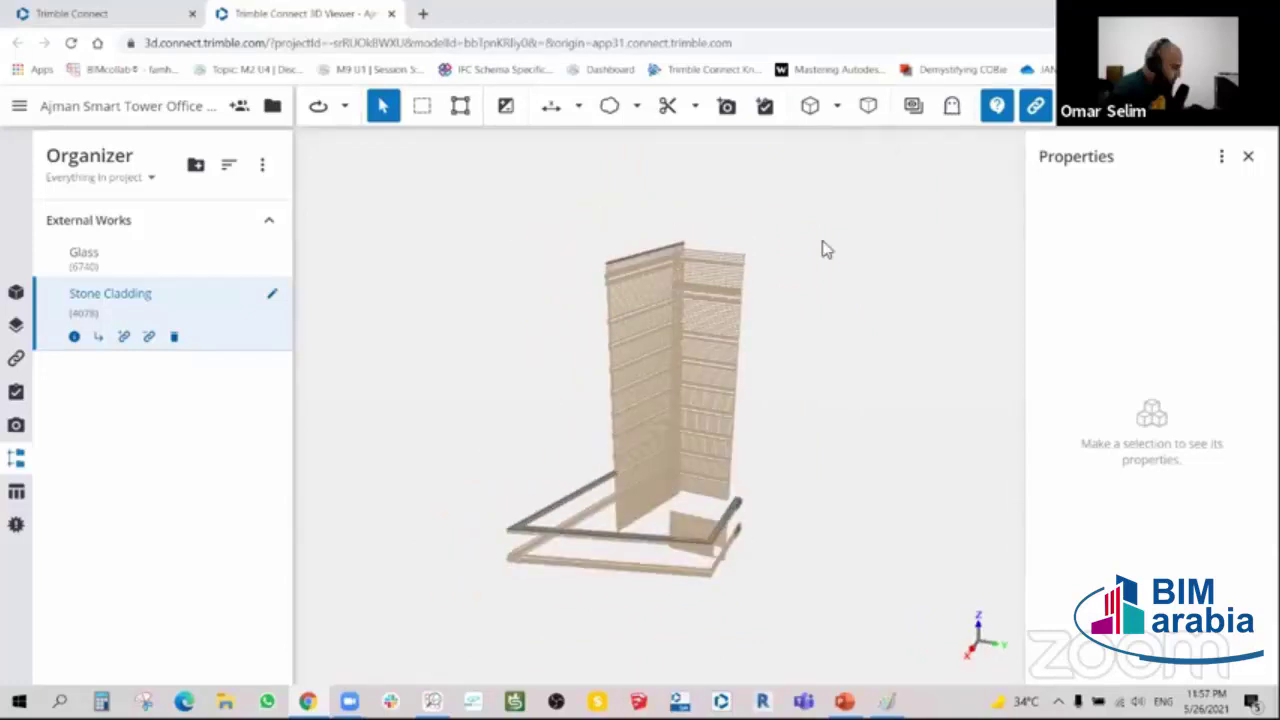
mouse_move(691, 314)
left_mouse_down()
mouse_move(637, 289)
mouse_move(752, 234)
left_mouse_up()
scroll(752, 234, "up", 2)
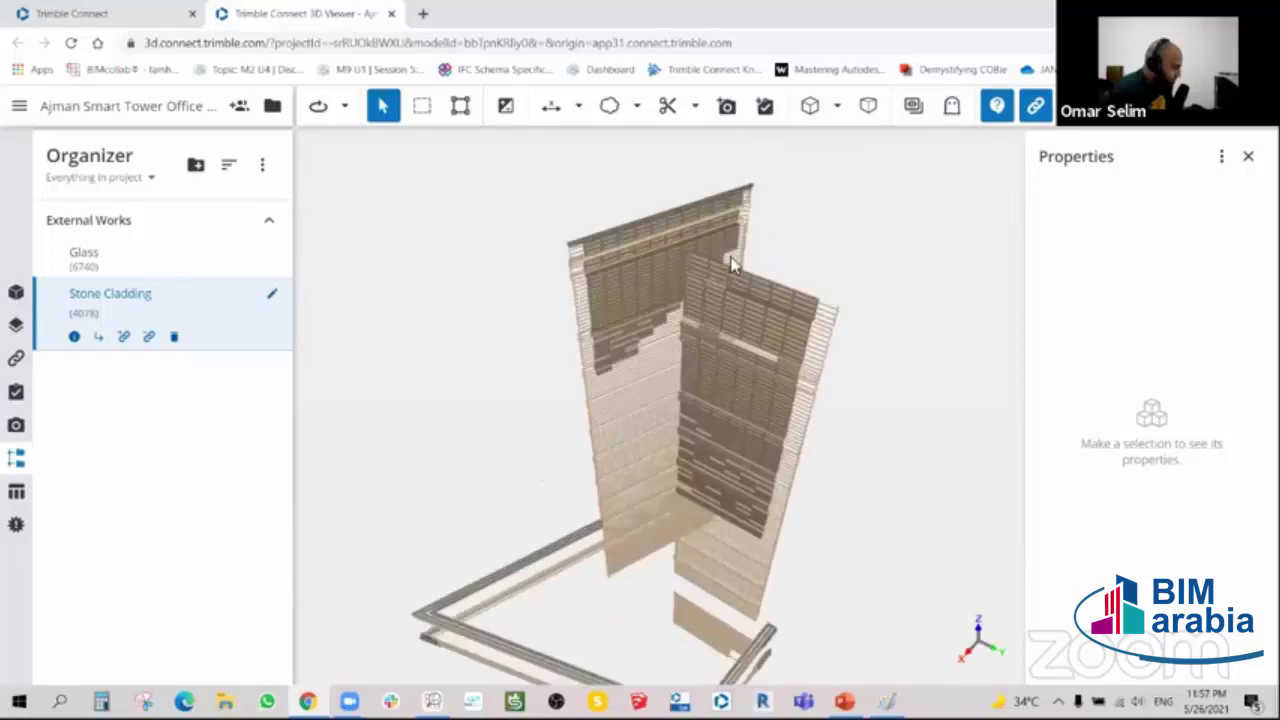
scroll(731, 263, "up", 2)
scroll(749, 294, "up", 2)
scroll(723, 337, "up", 3)
scroll(727, 296, "down", 5)
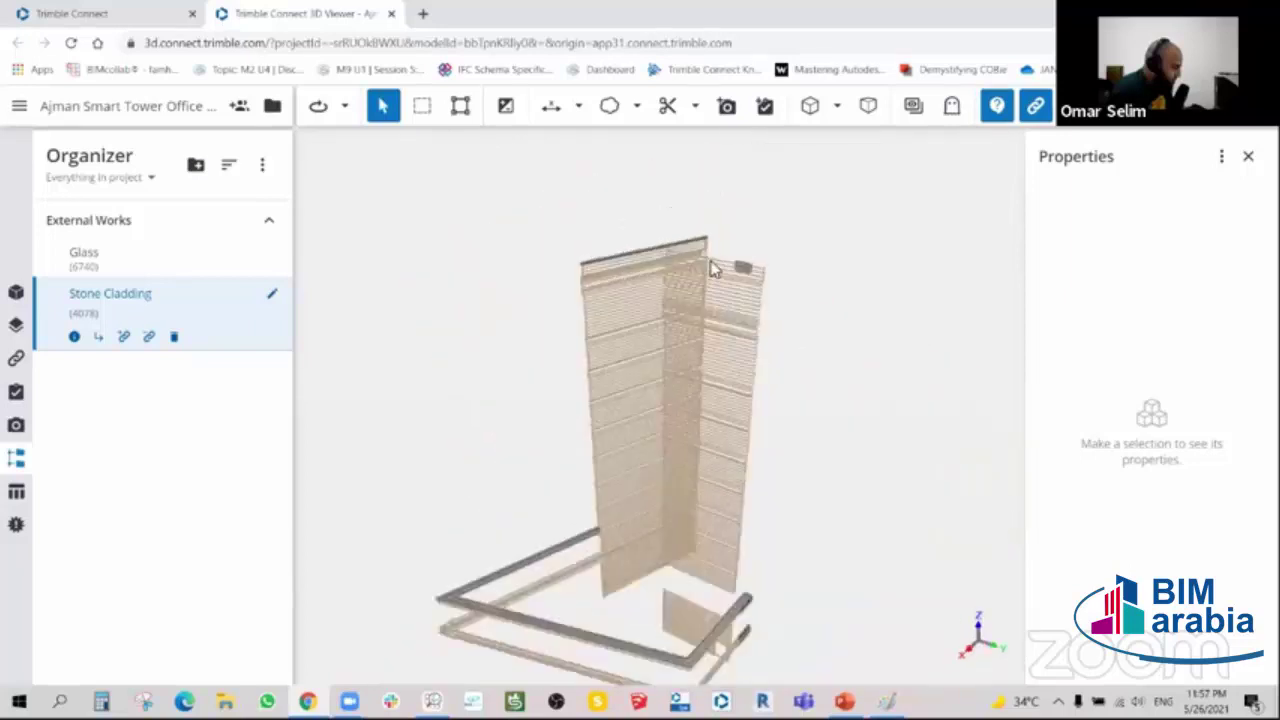
mouse_move(717, 251)
left_mouse_down()
mouse_move(726, 523)
mouse_move(706, 573)
mouse_move(777, 480)
left_mouse_up()
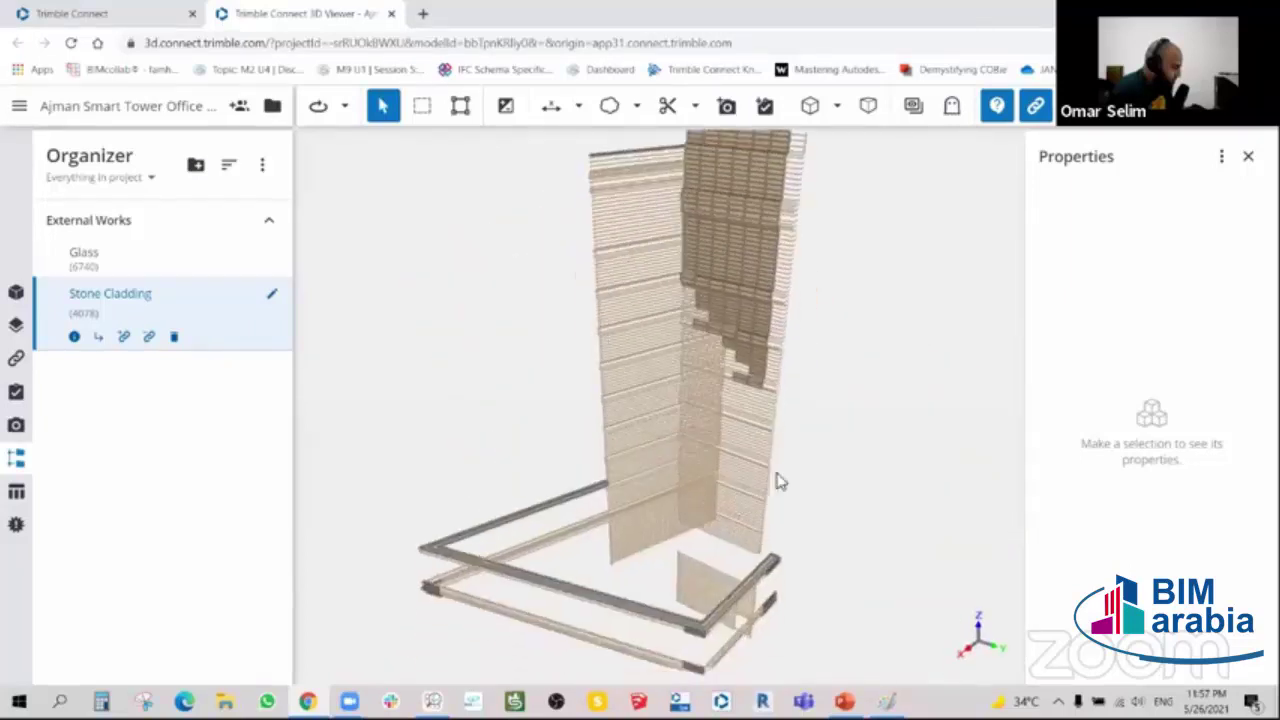
scroll(766, 414, "up", 2)
scroll(766, 414, "up", 3)
scroll(766, 420, "up", 2)
scroll(786, 329, "up", 2)
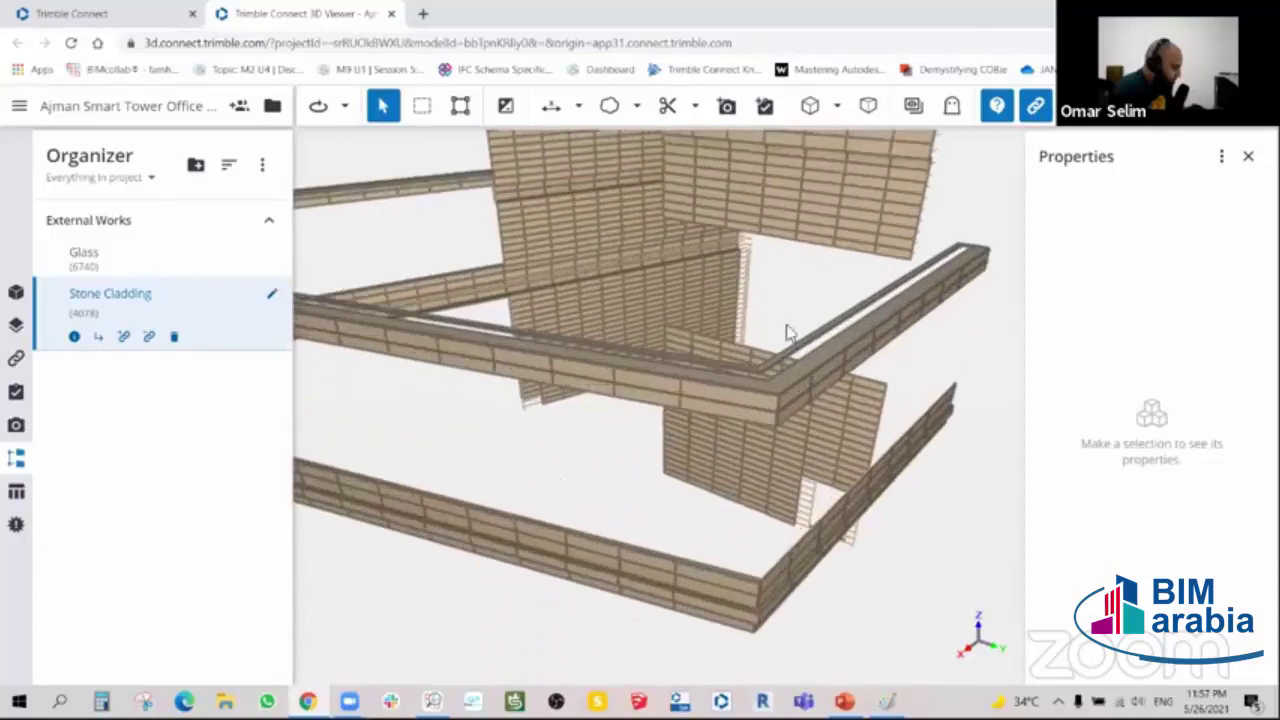
scroll(857, 251, "up", 2)
scroll(817, 309, "up", 2)
scroll(743, 314, "up", 3)
scroll(740, 318, "down", 2)
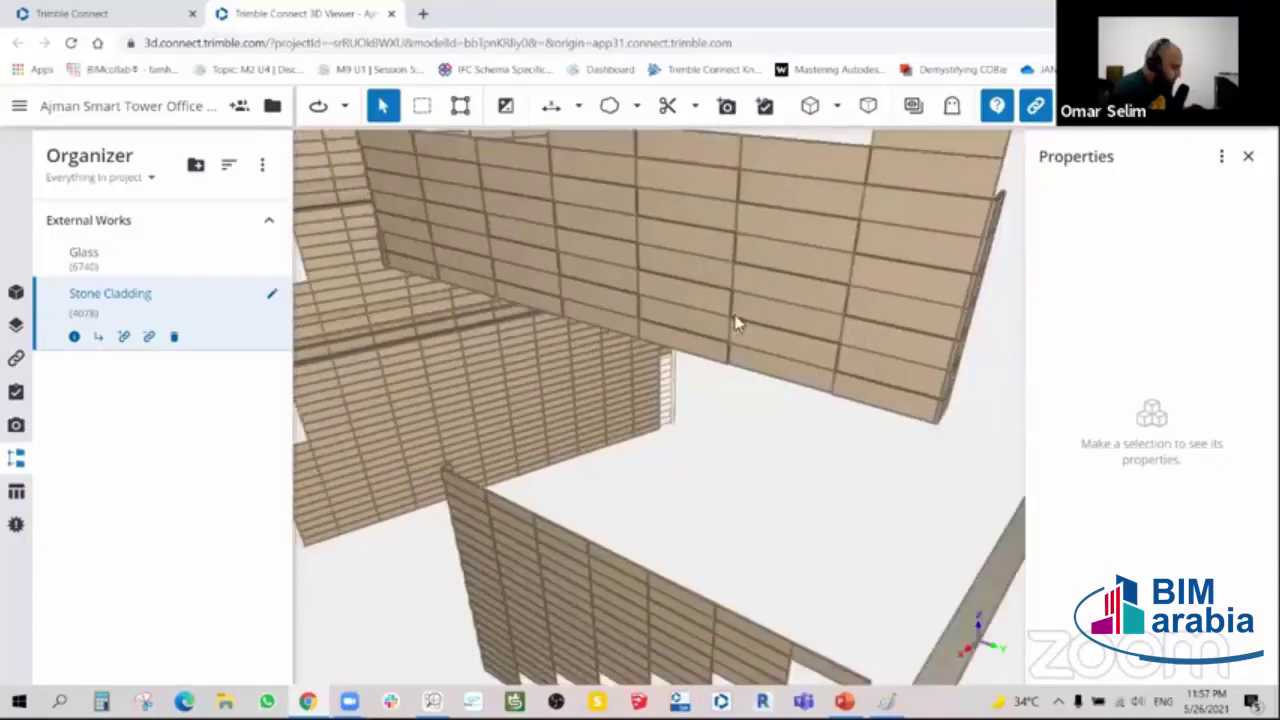
scroll(737, 380, "down", 3)
scroll(735, 430, "down", 4)
left_click_drag(727, 431, 742, 386)
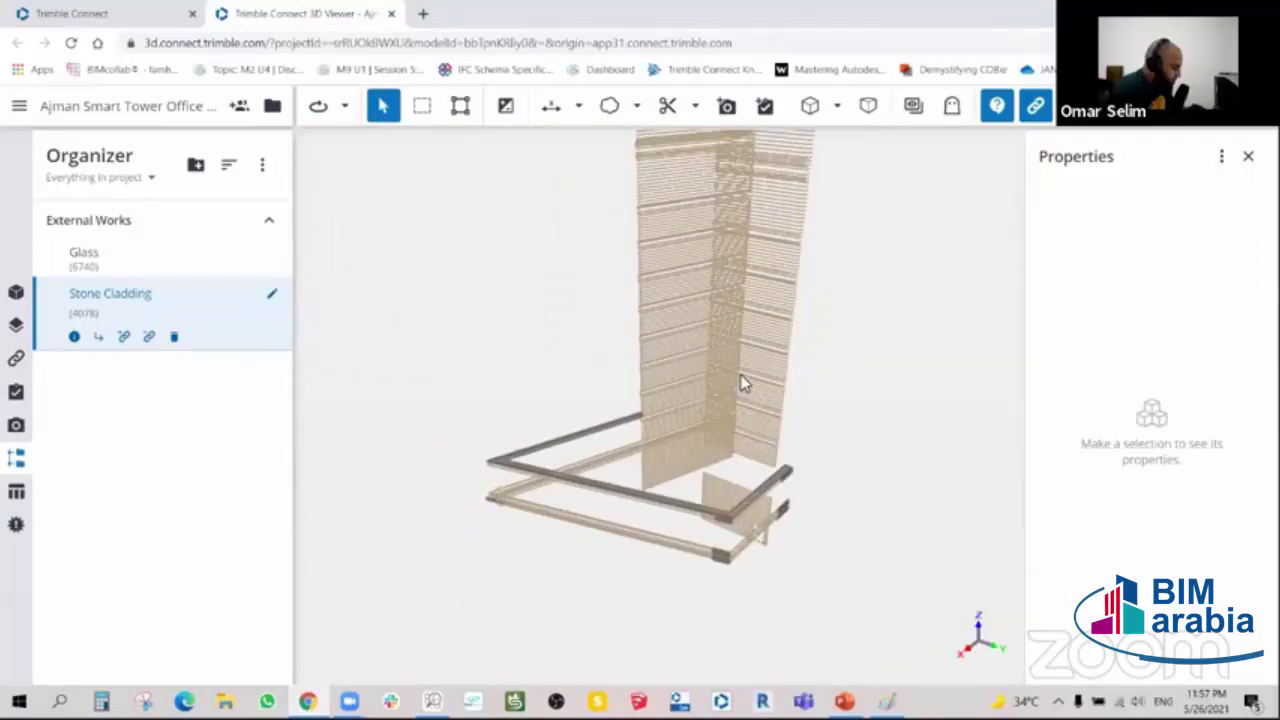
scroll(749, 537, "up", 1)
scroll(728, 527, "up", 2)
scroll(740, 507, "up", 2)
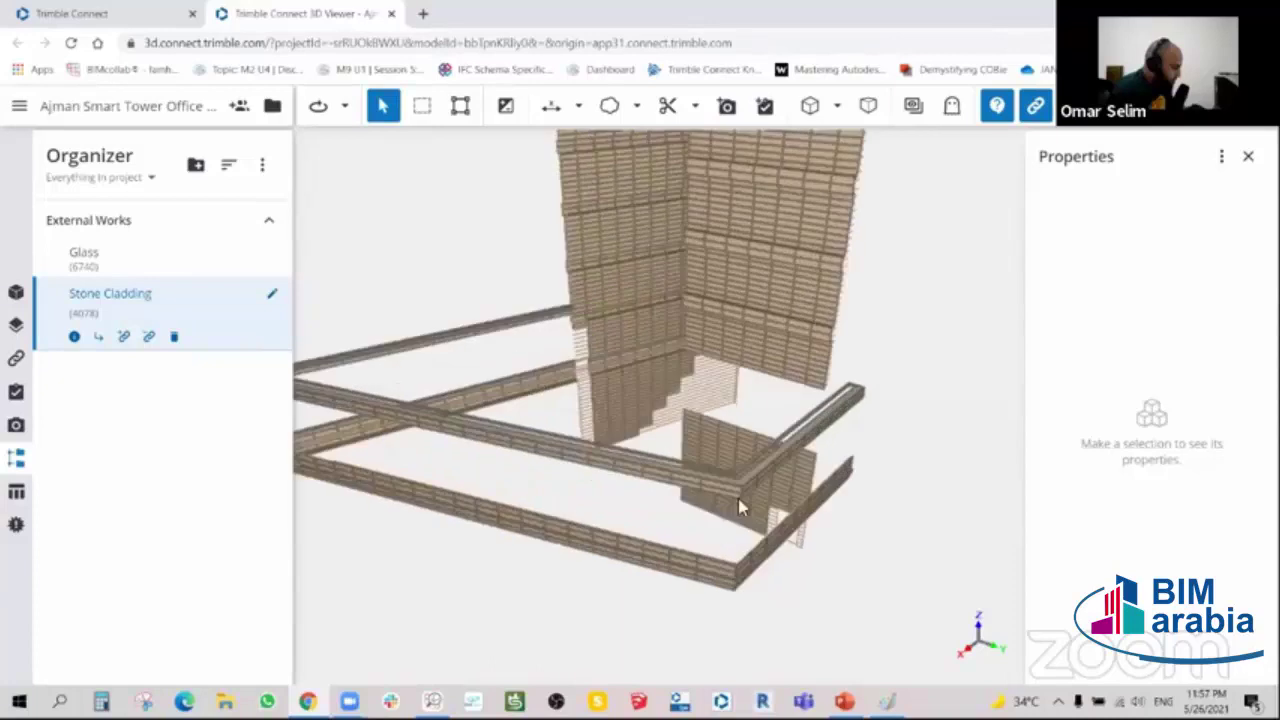
mouse_move(743, 491)
left_mouse_down()
mouse_move(691, 457)
mouse_move(689, 391)
mouse_move(672, 403)
mouse_move(711, 383)
mouse_move(649, 371)
mouse_move(654, 289)
mouse_move(657, 309)
mouse_move(697, 331)
mouse_move(663, 337)
left_mouse_up()
scroll(693, 458, "up", 1)
scroll(688, 452, "up", 2)
scroll(684, 451, "up", 2)
- Circle the corner joint with a cloud markup, delete the stray ring, and start ToDo 'Corner Joint'
left_click(612, 106)
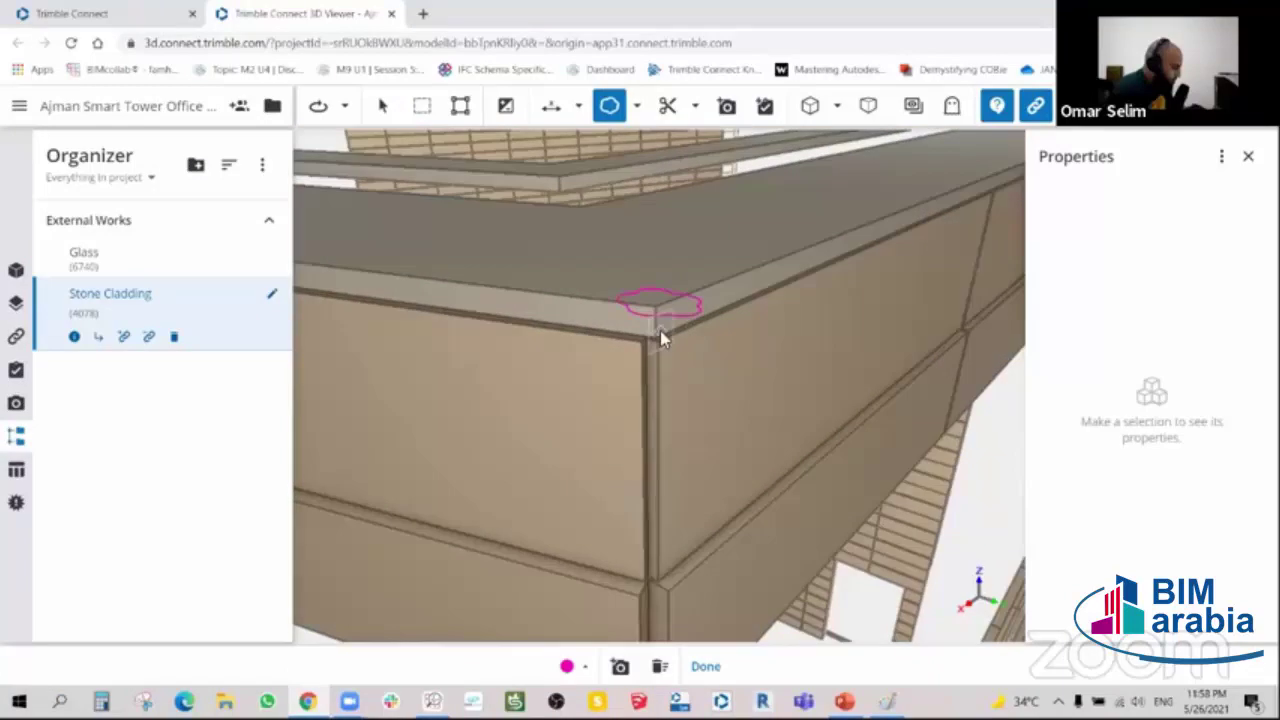
left_click(697, 318)
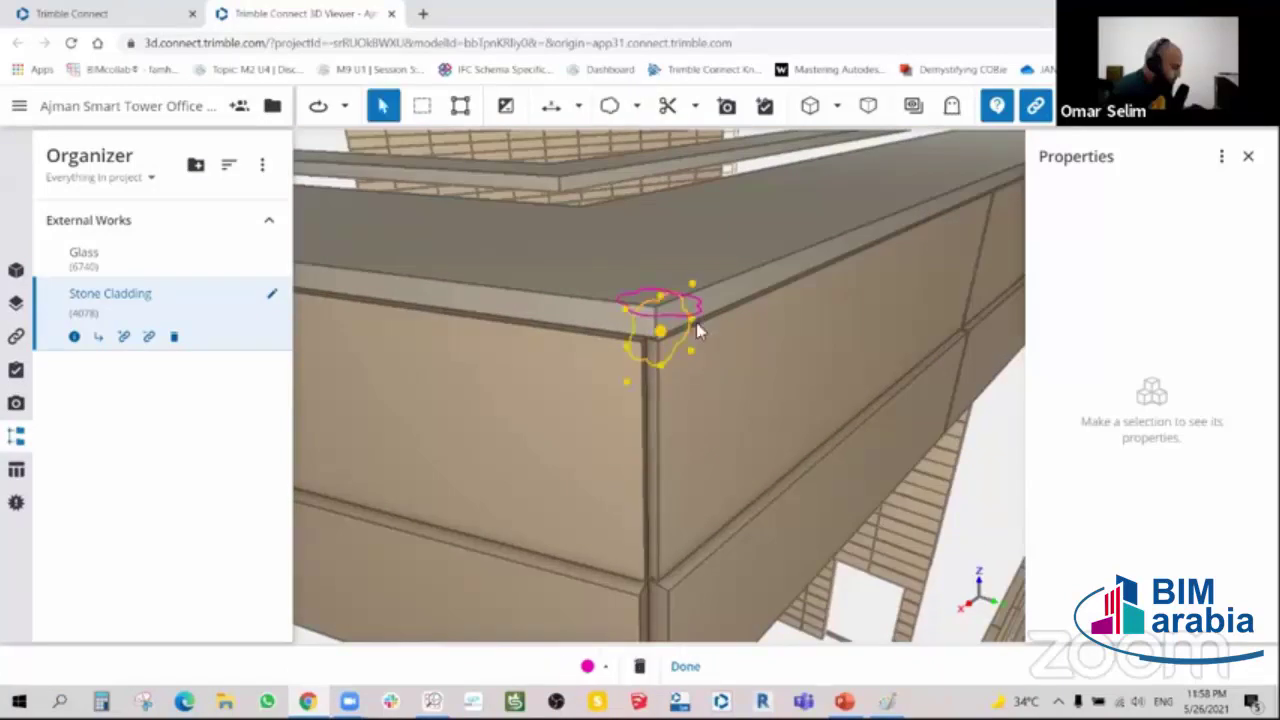
left_click(697, 320)
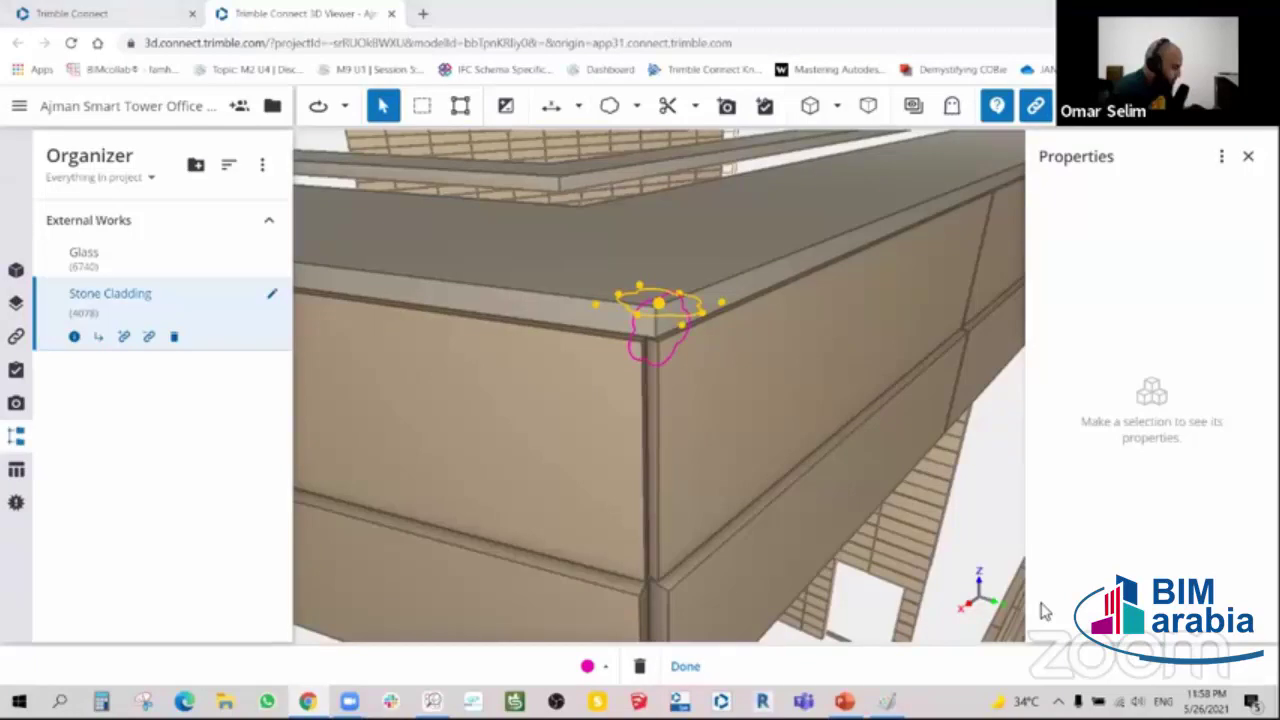
left_click(640, 666)
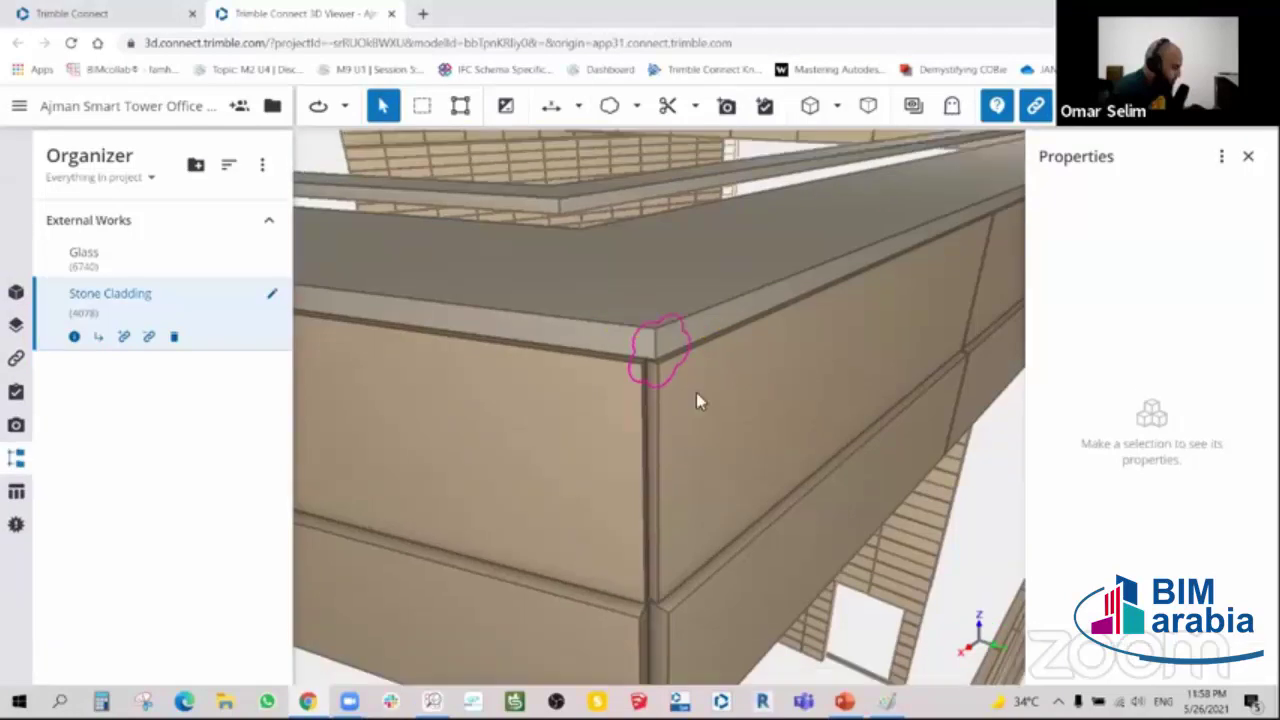
left_click(684, 348)
mouse_move(640, 330)
left_mouse_down()
mouse_move(491, 286)
mouse_move(540, 308)
mouse_move(620, 314)
mouse_move(482, 243)
left_mouse_up()
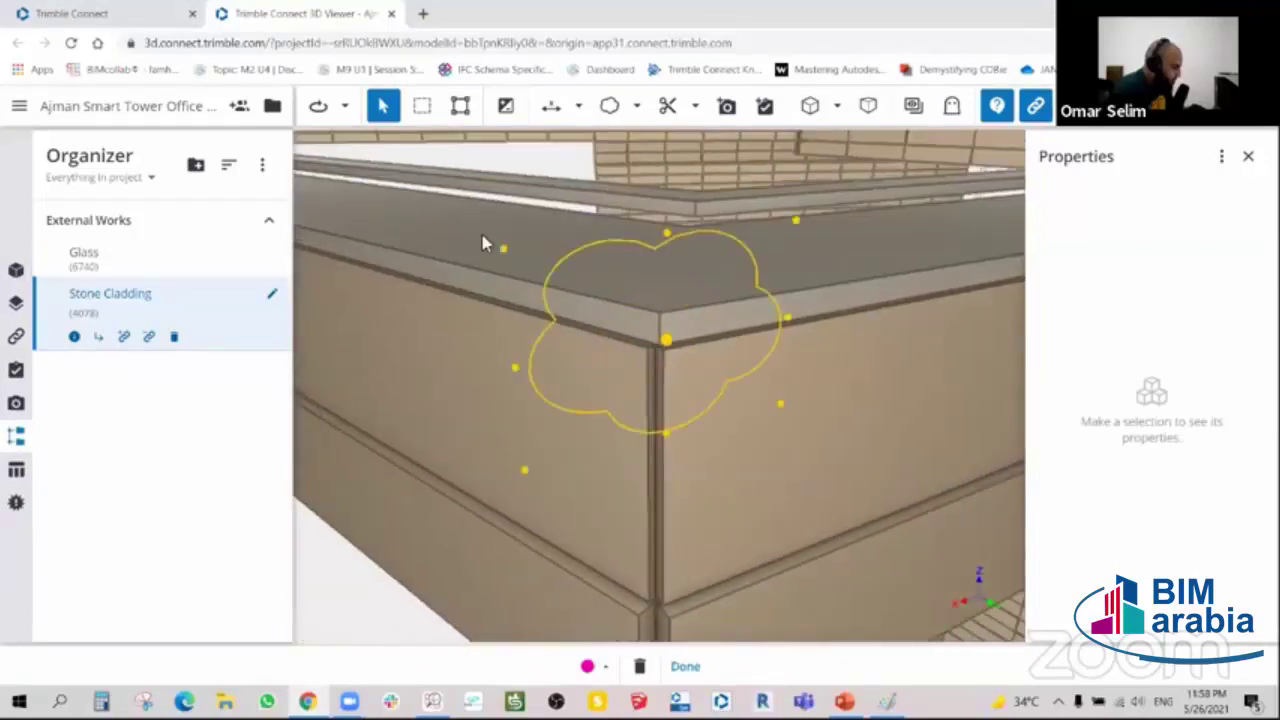
left_click_drag(663, 314, 640, 314)
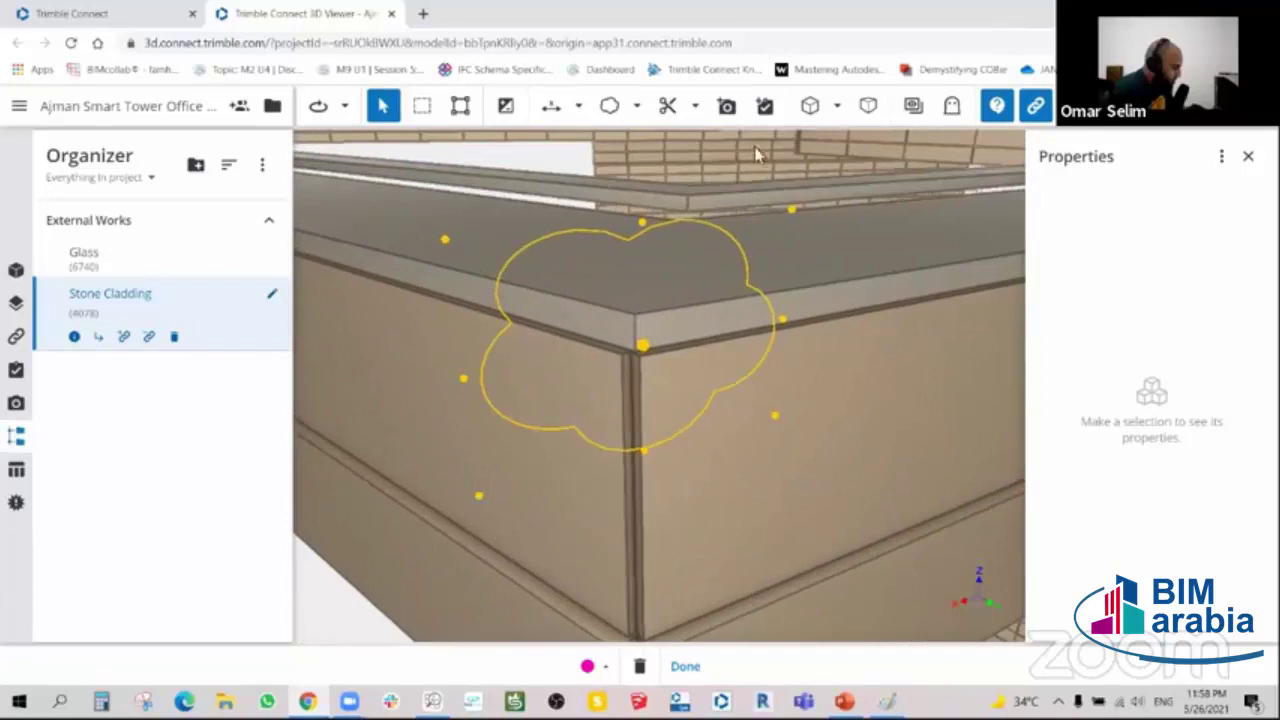
left_click(766, 106)
type("Corner Joint")
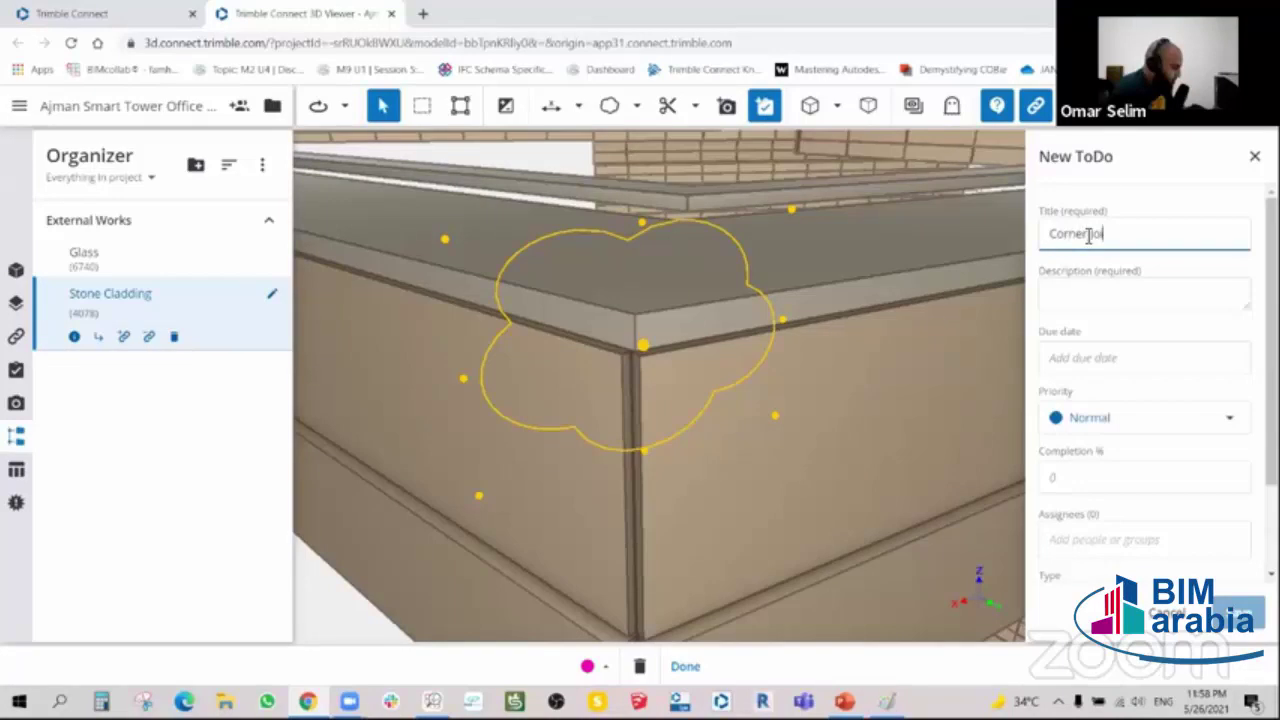
- Save the ToDo described 'Corner Joint Not Smooth', due 05/26/2021, Critical priority, type Remark
left_click(1114, 303)
type("Corner Joint Not Smooth")
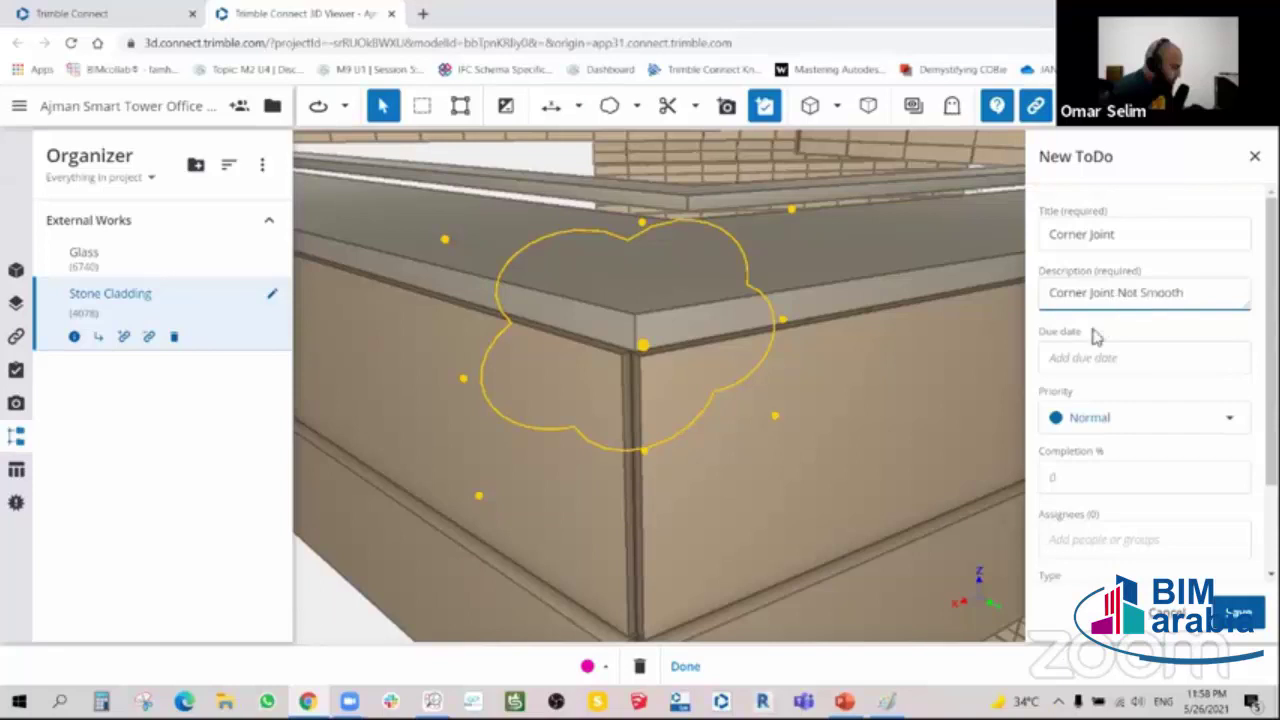
left_click(1082, 357)
left_click(1150, 576)
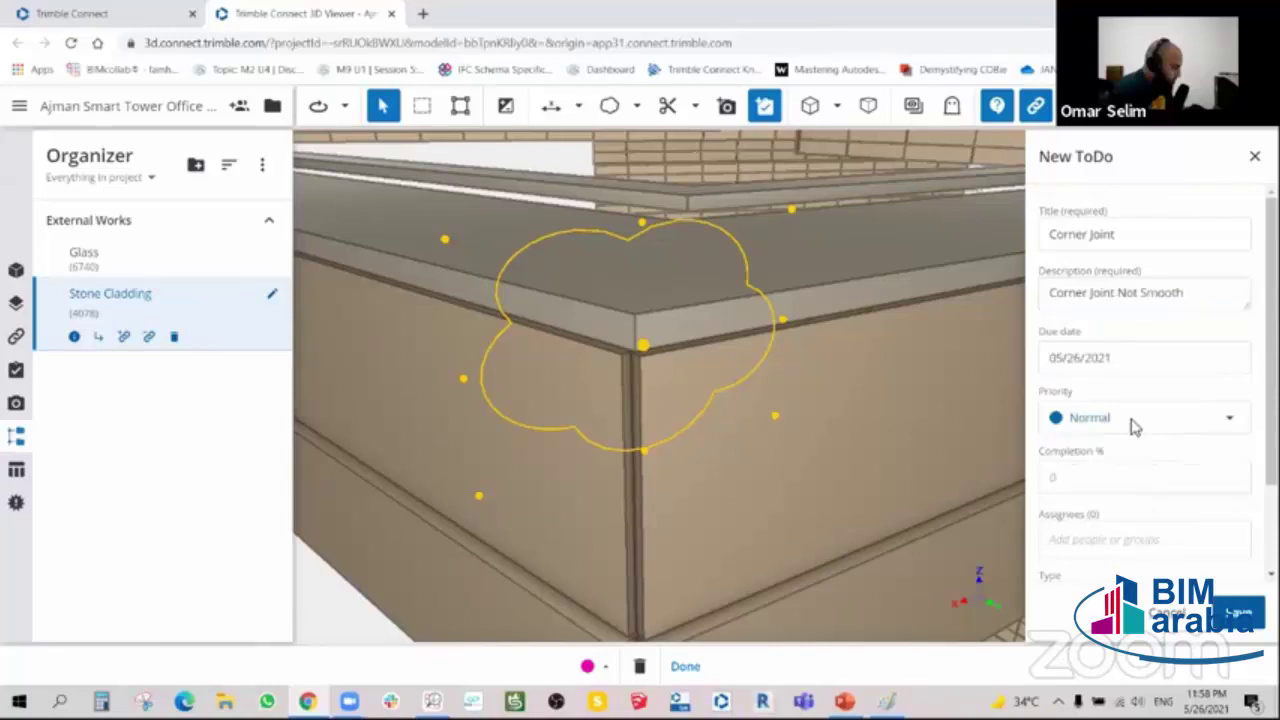
left_click(1134, 427)
left_click(1105, 492)
left_click(1105, 488)
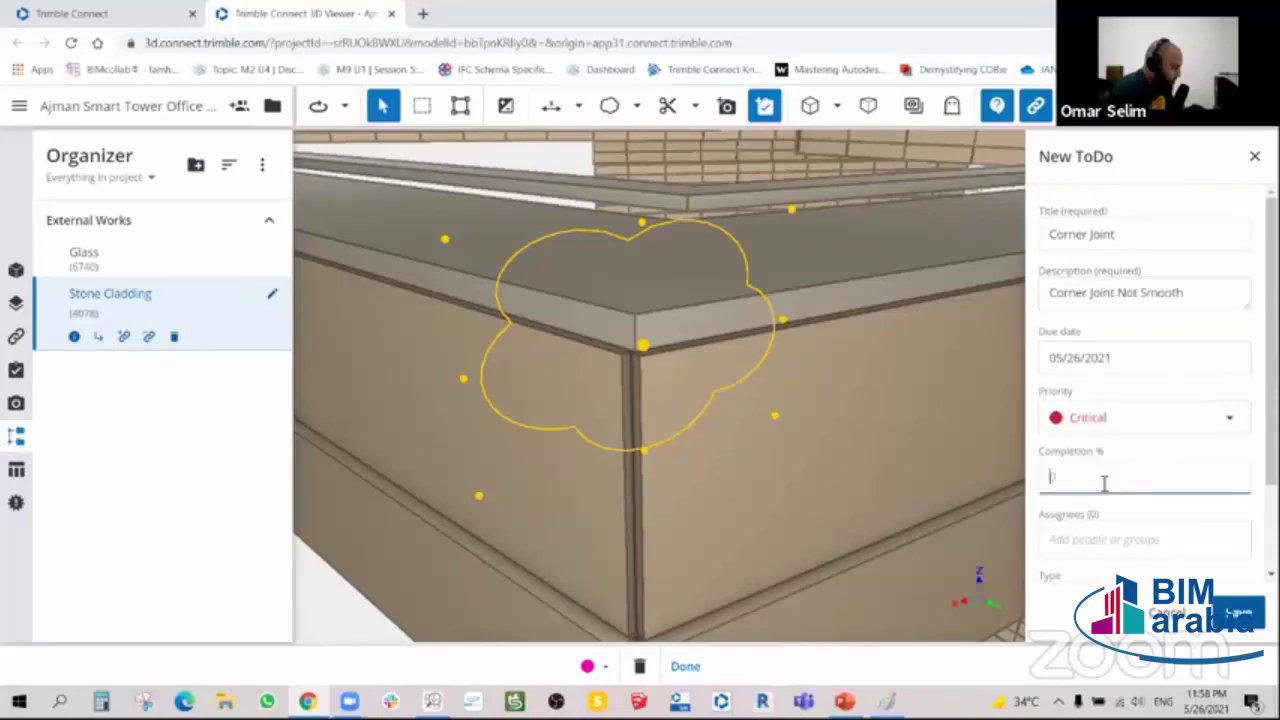
scroll(1107, 490, "down", 2)
left_click(1107, 490)
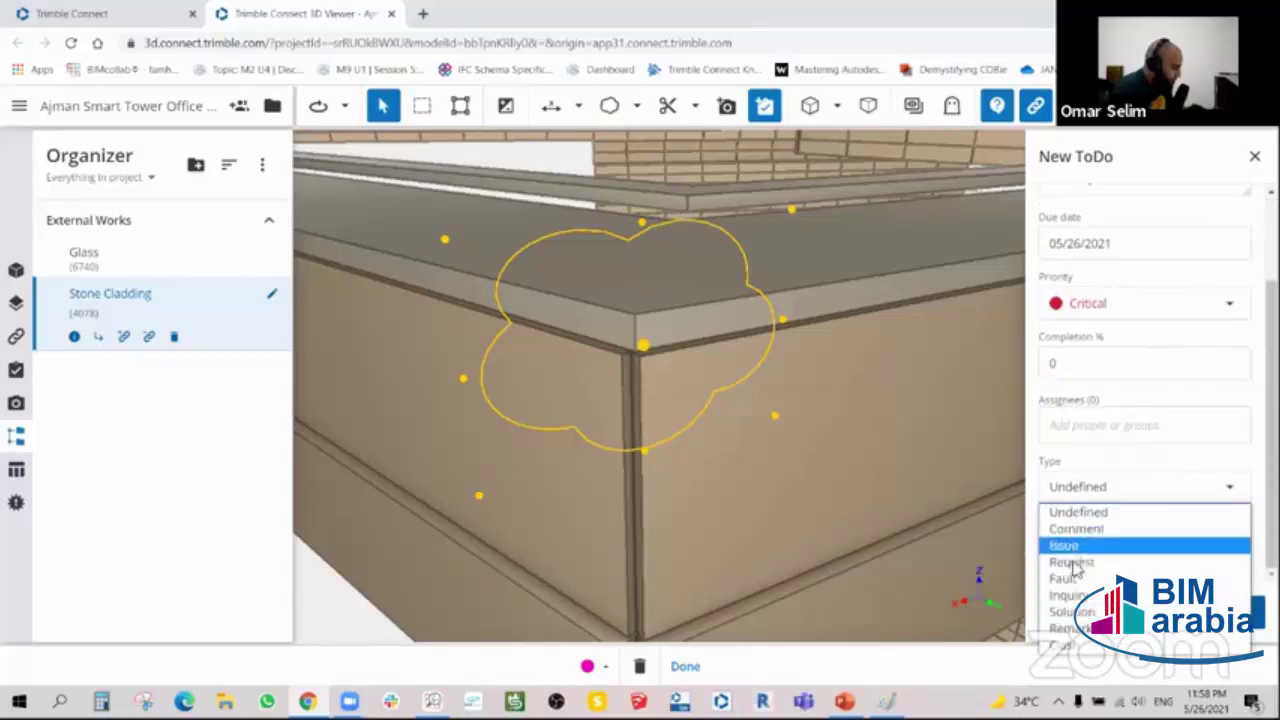
left_click(1068, 628)
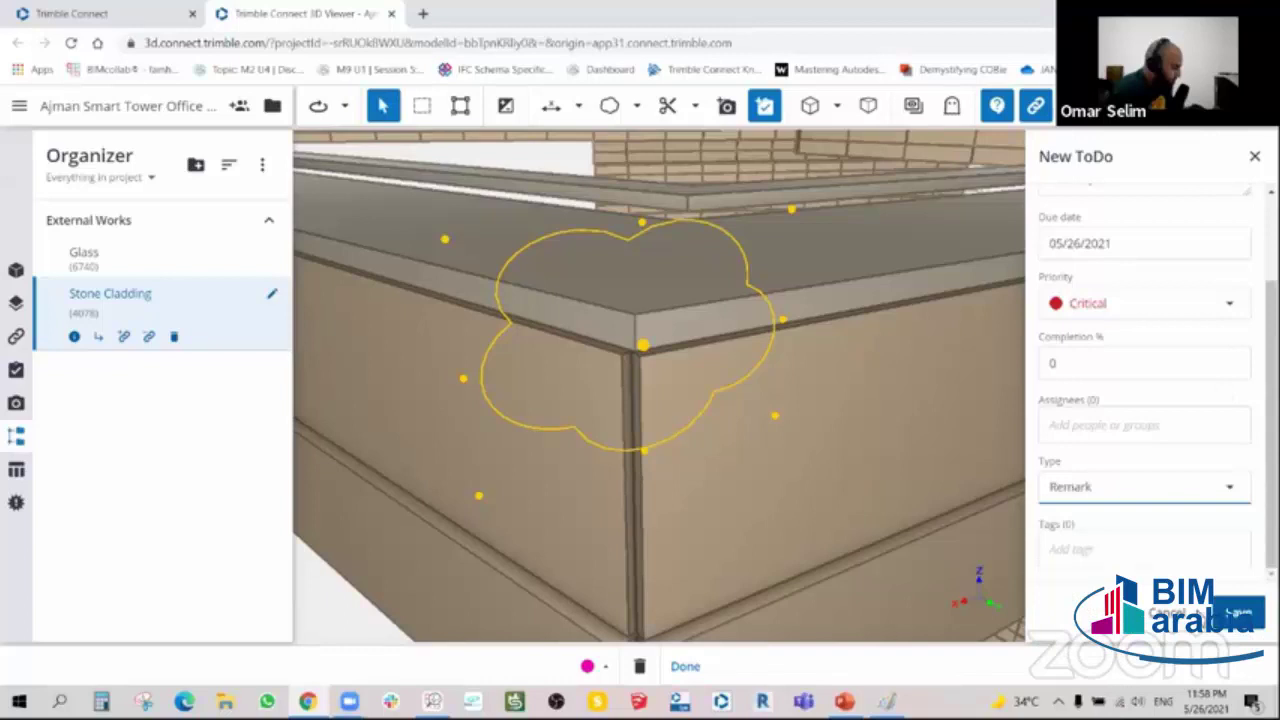
left_click(1238, 612)
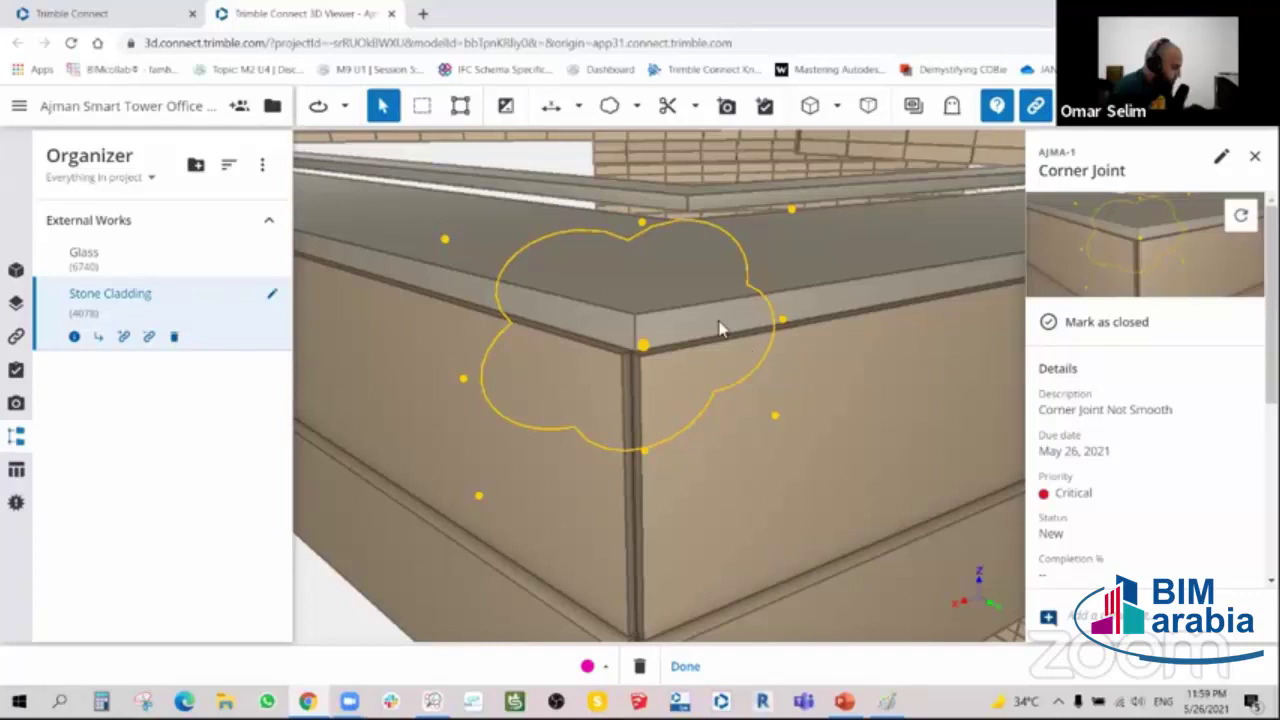
scroll(677, 317, "down", 2)
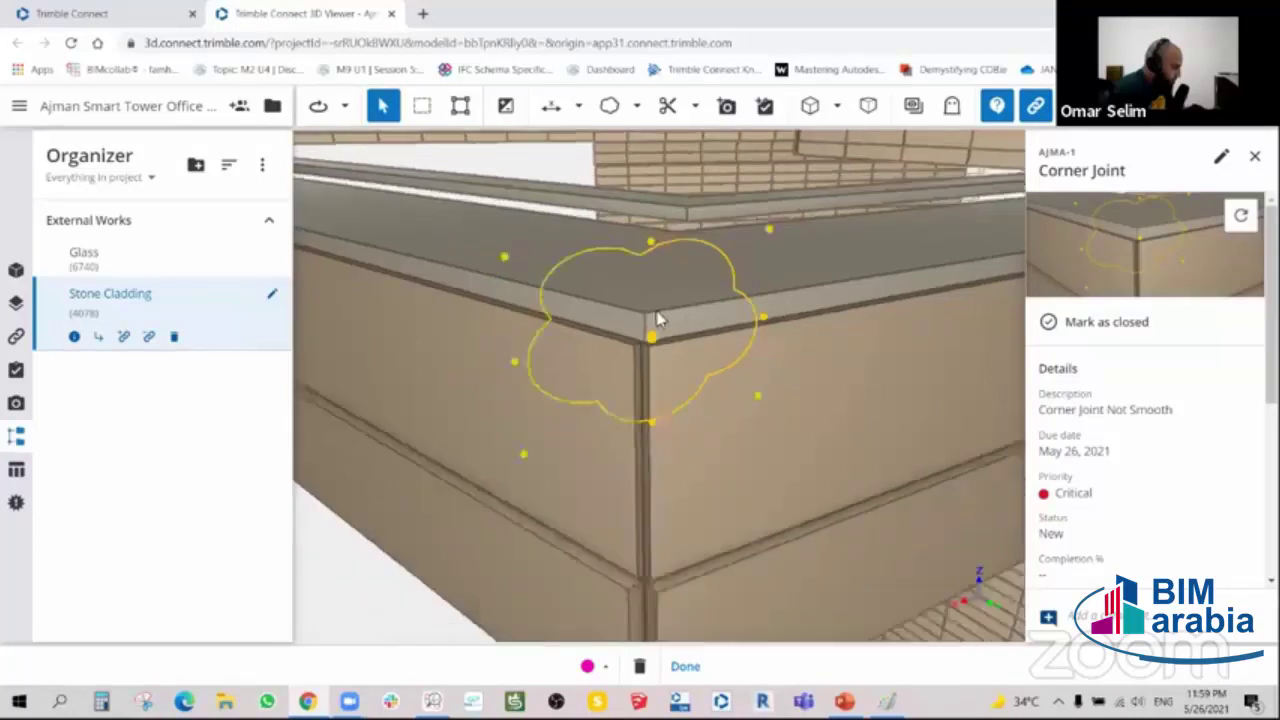
scroll(660, 318, "down", 2)
scroll(690, 318, "down", 2)
scroll(690, 312, "up", 2)
scroll(677, 309, "up", 1)
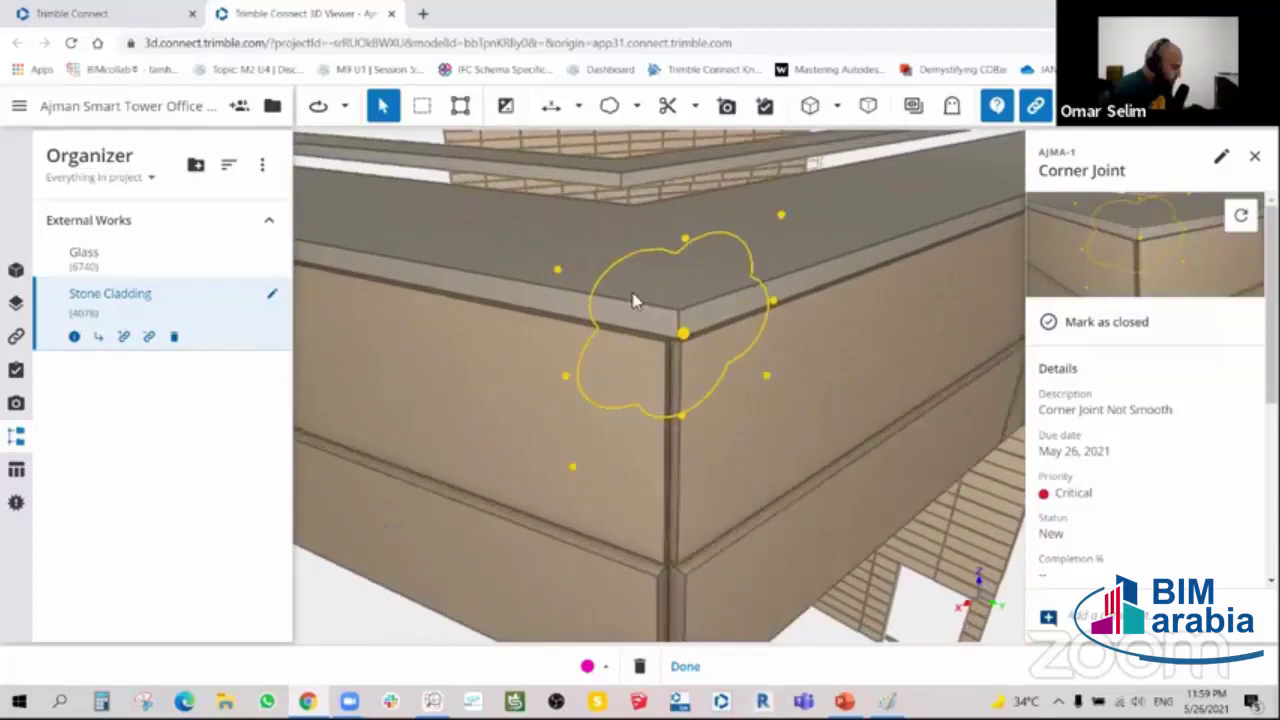
scroll(630, 294, "up", 1)
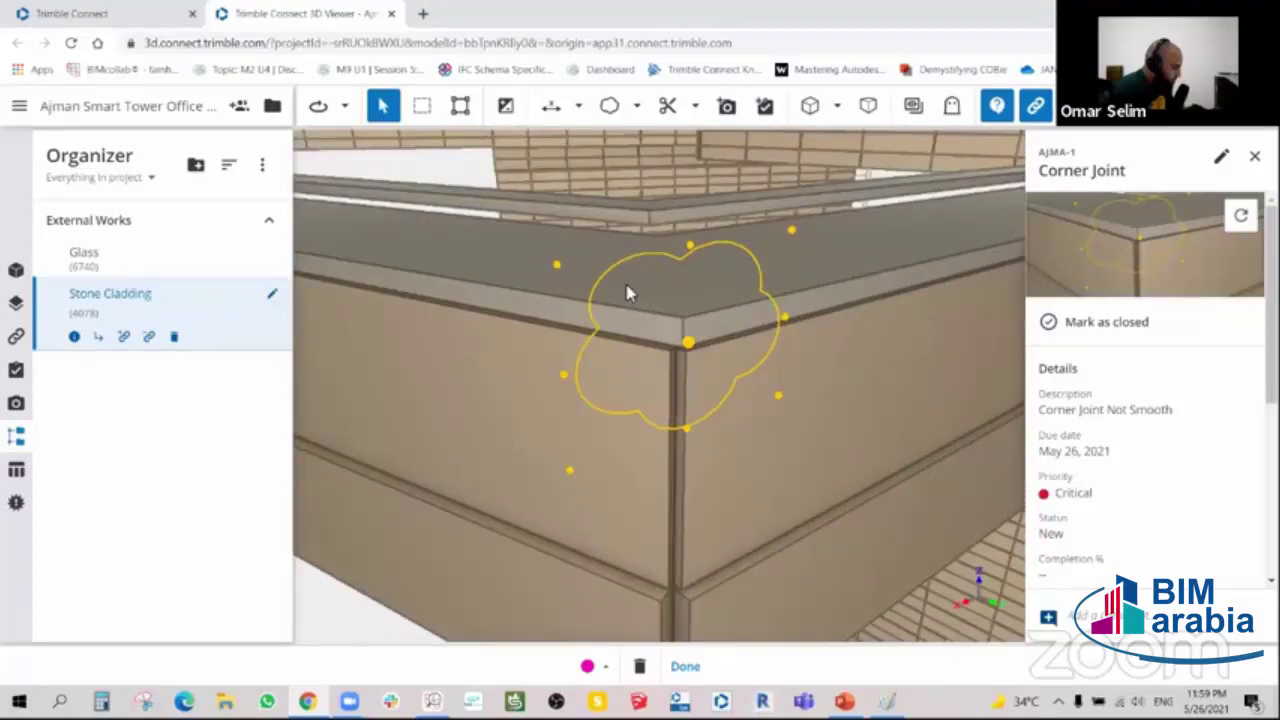
mouse_move(642, 292)
left_mouse_down()
mouse_move(611, 292)
mouse_move(656, 284)
left_mouse_up()
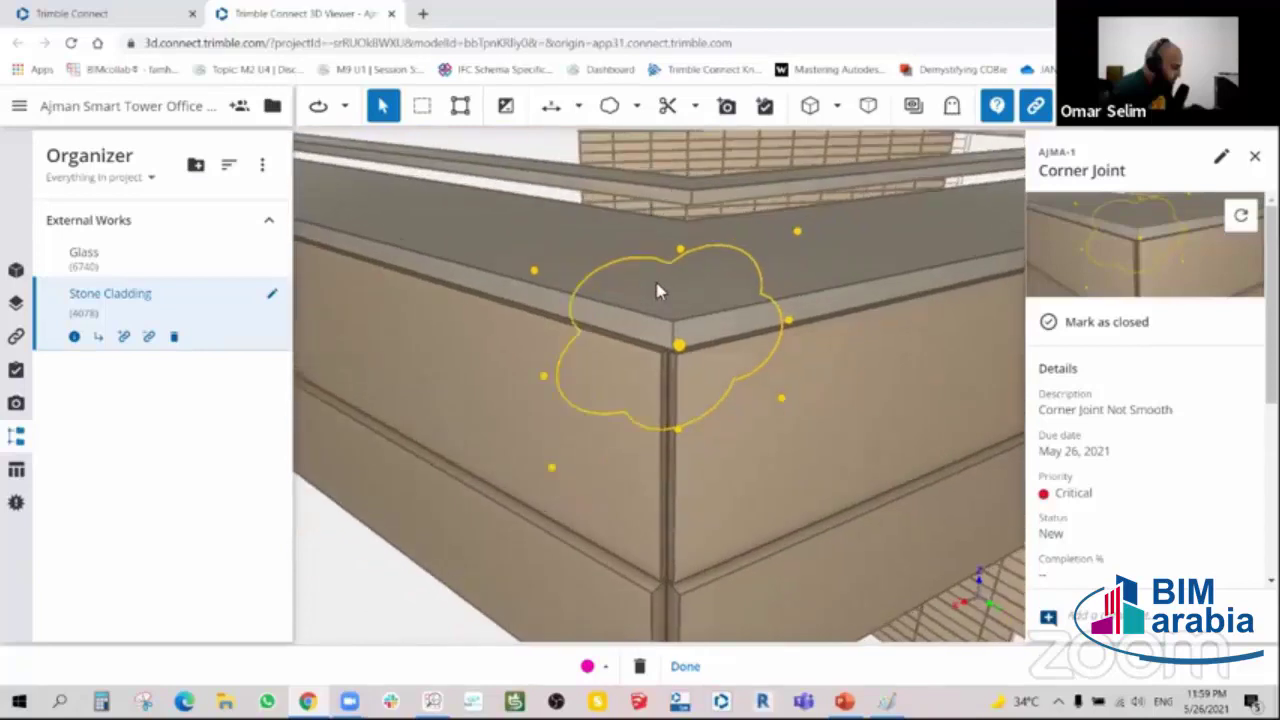
scroll(658, 293, "up", 1)
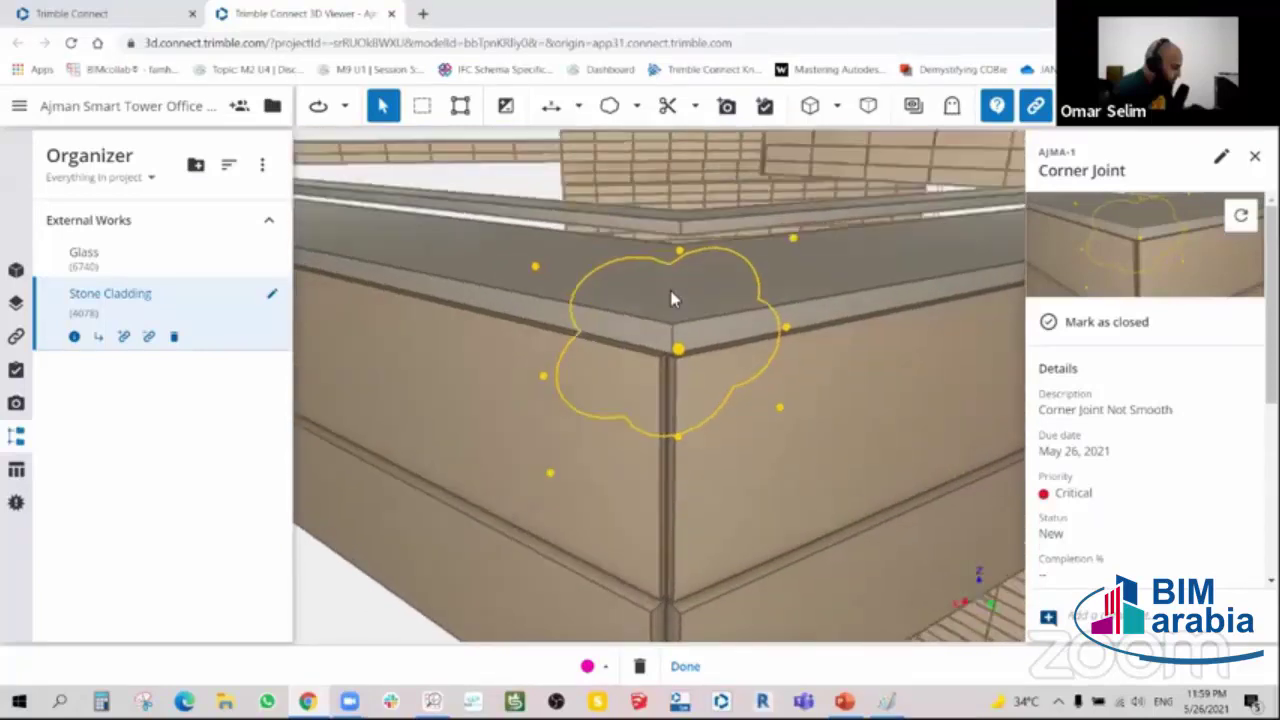
scroll(660, 297, "up", 1)
scroll(678, 282, "up", 1)
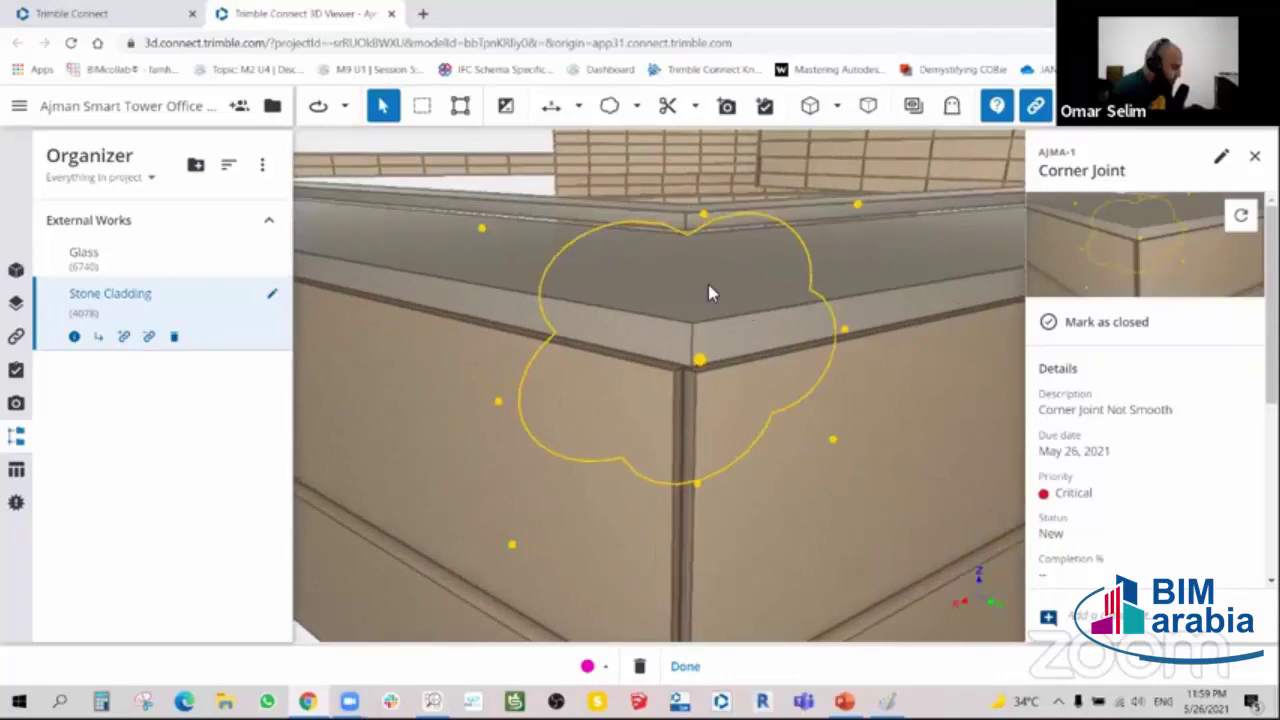
scroll(708, 286, "up", 1)
scroll(692, 284, "up", 1)
scroll(700, 271, "down", 2)
scroll(706, 271, "down", 1)
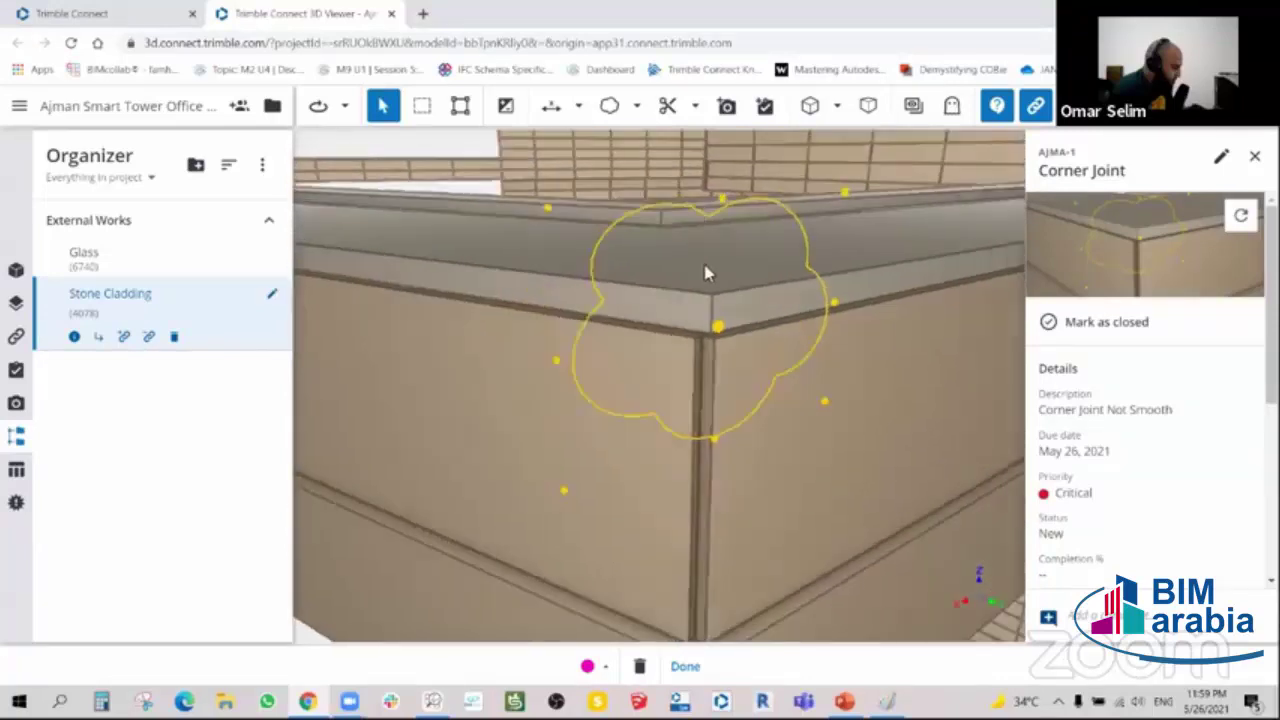
scroll(612, 345, "up", 1)
scroll(666, 250, "up", 1)
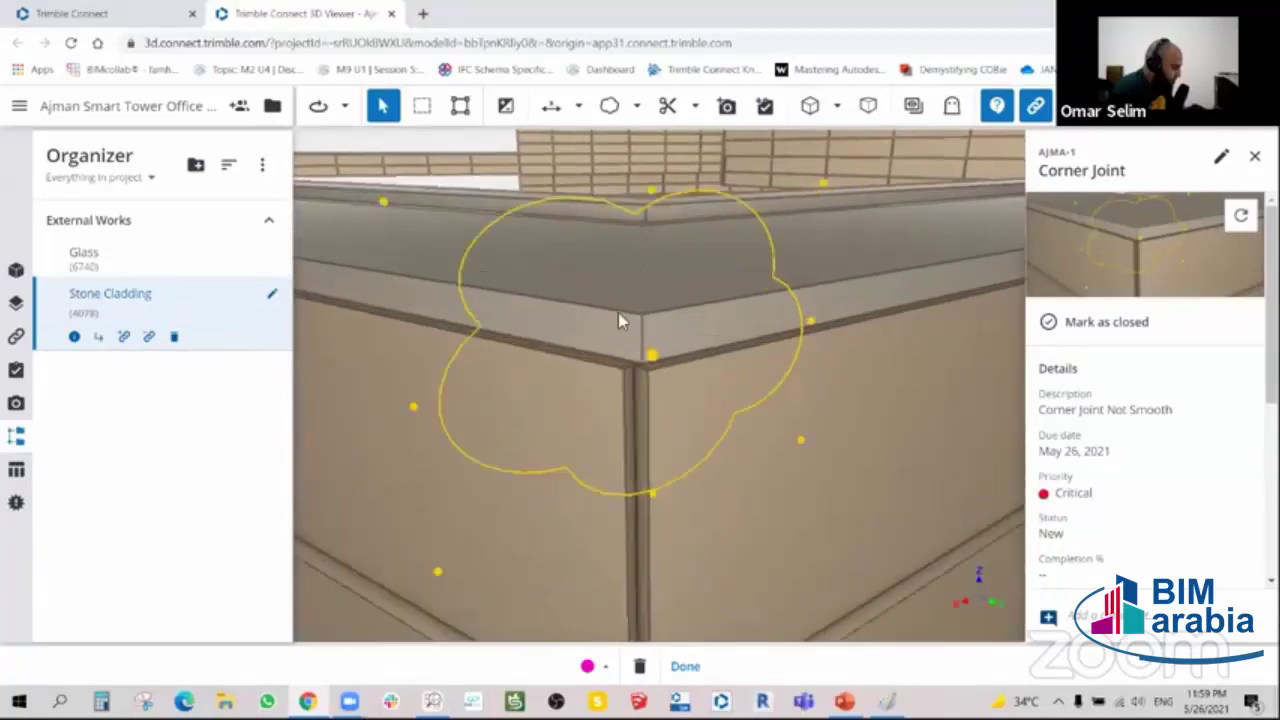
scroll(623, 314, "up", 1)
scroll(672, 281, "down", 1)
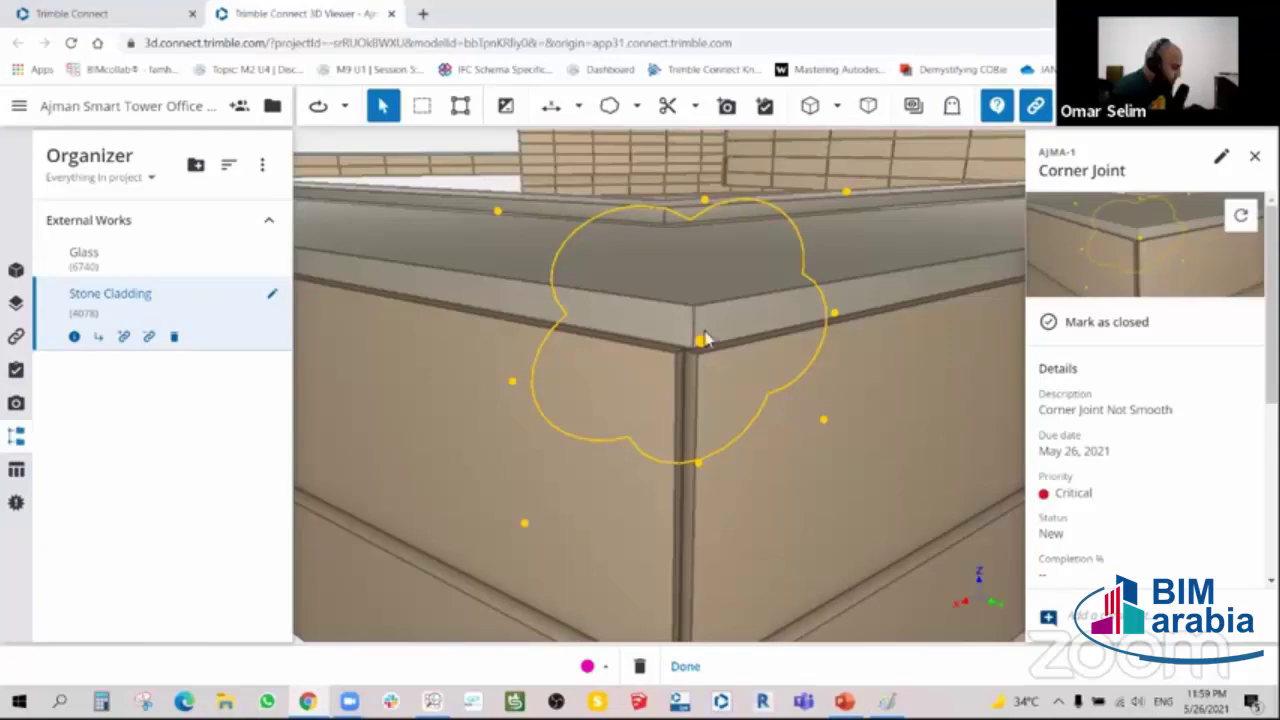
scroll(704, 338, "down", 3)
mouse_move(90, 258)
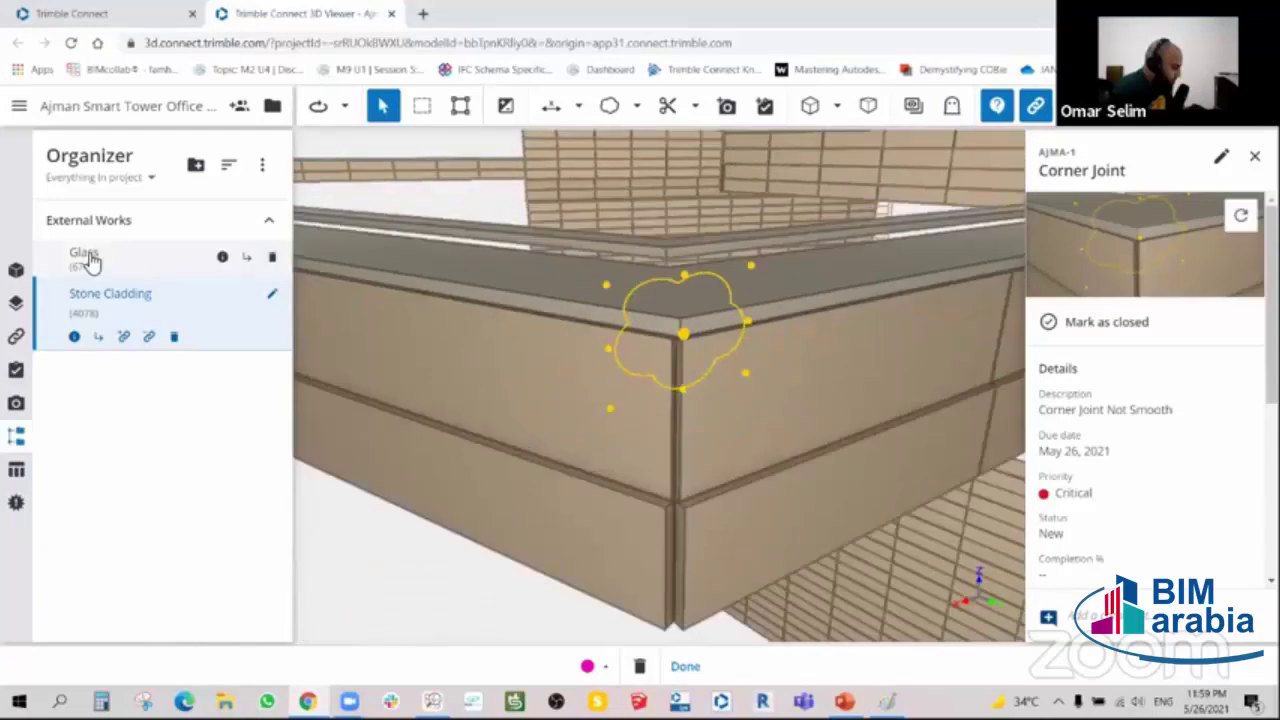
- Restore the Corner Joint ToDo's saved markup view, then show the Models list
left_click(96, 298)
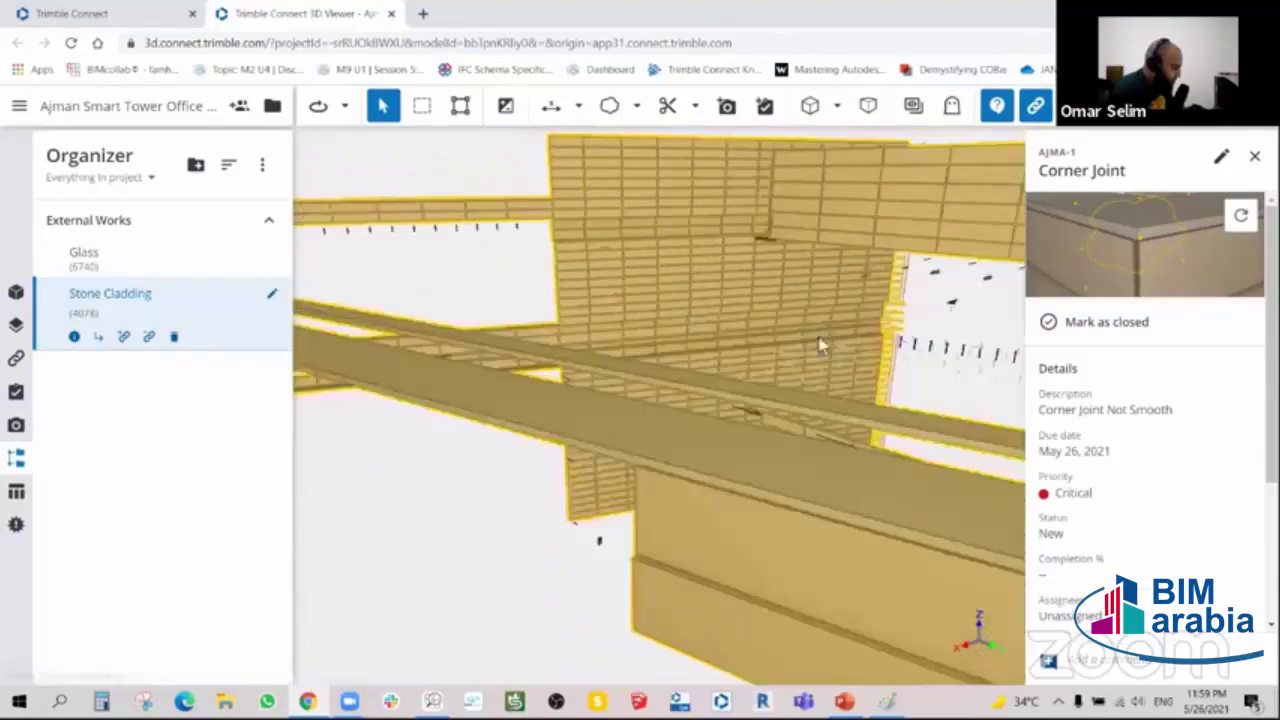
left_click(17, 393)
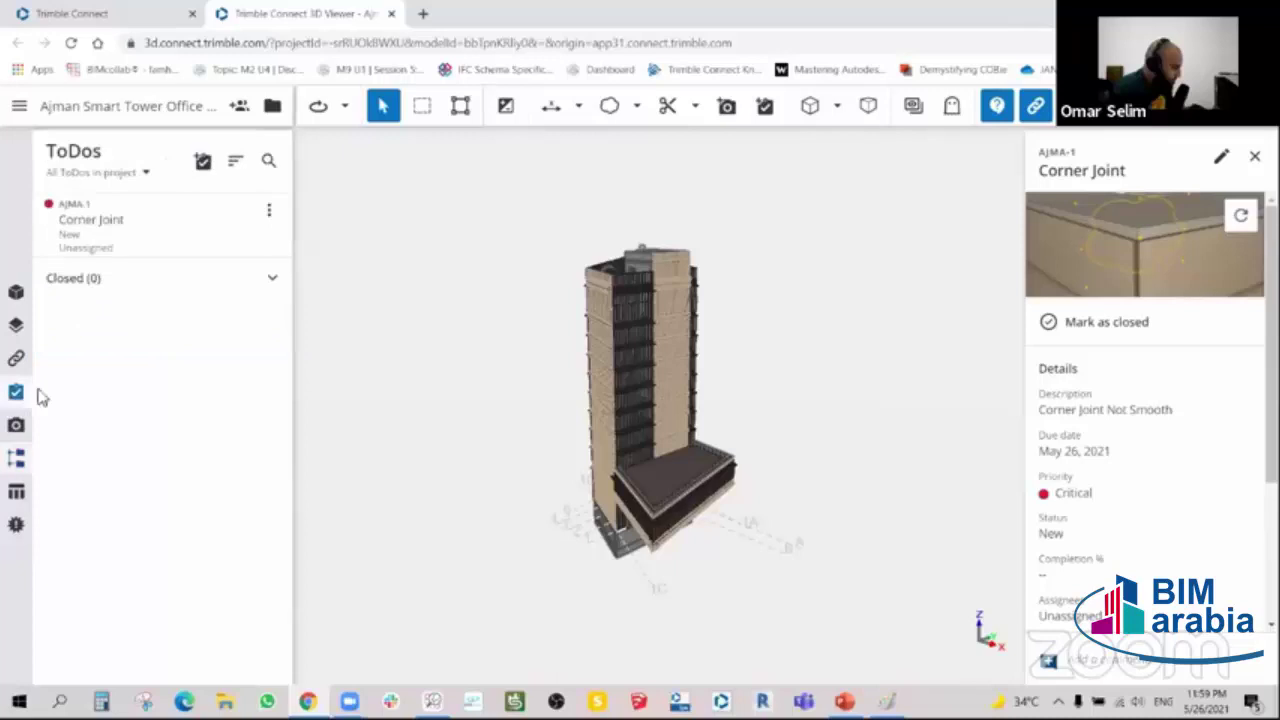
left_click(103, 224)
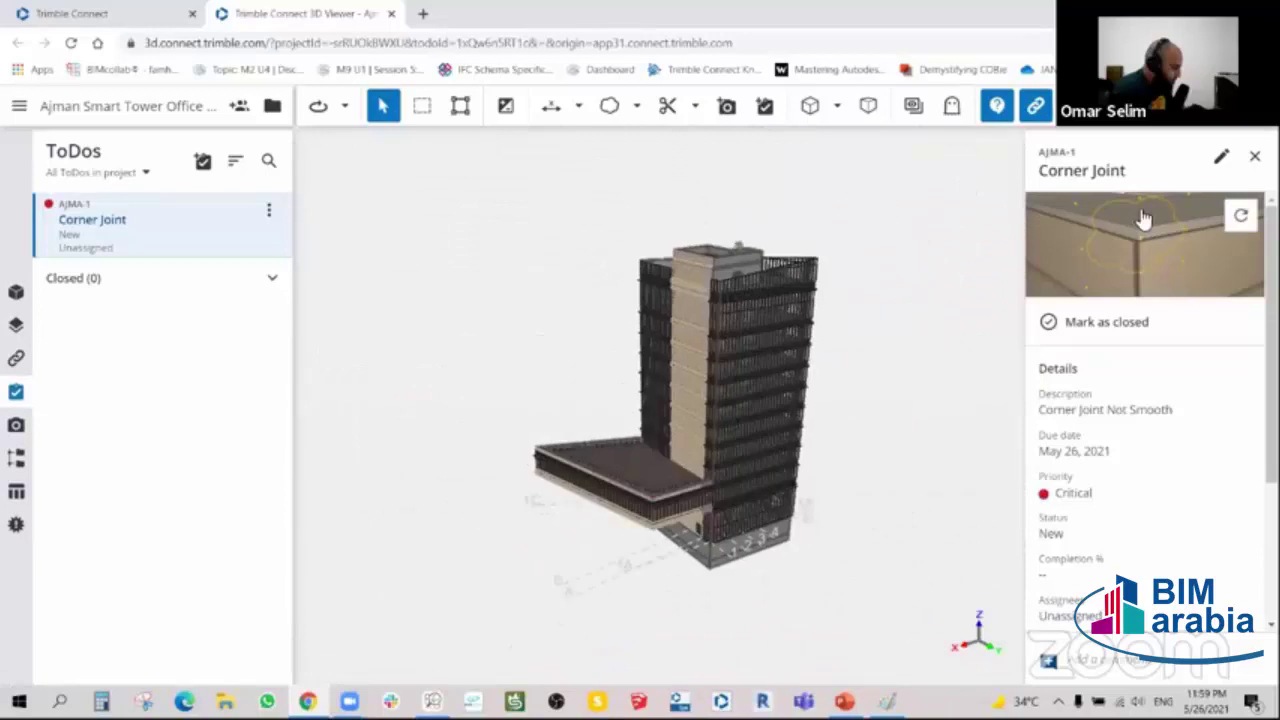
left_click(1143, 214)
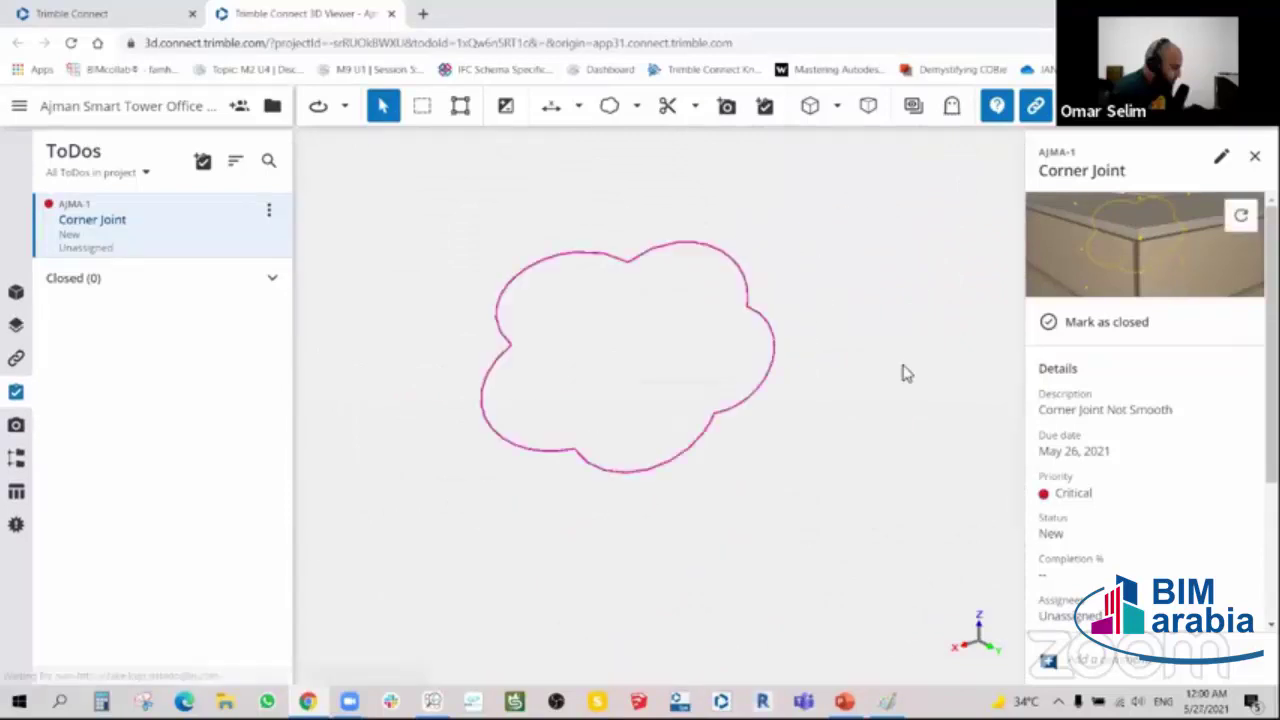
left_click(1138, 248)
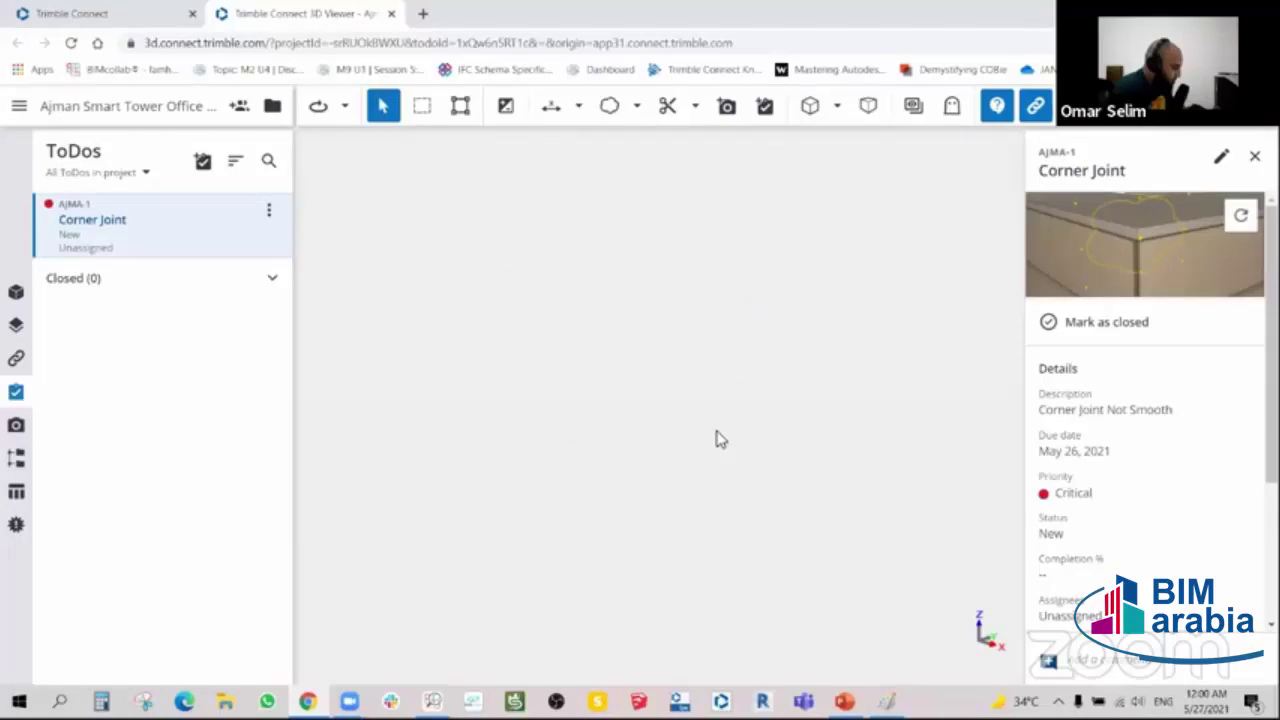
left_click(103, 223)
left_click(17, 293)
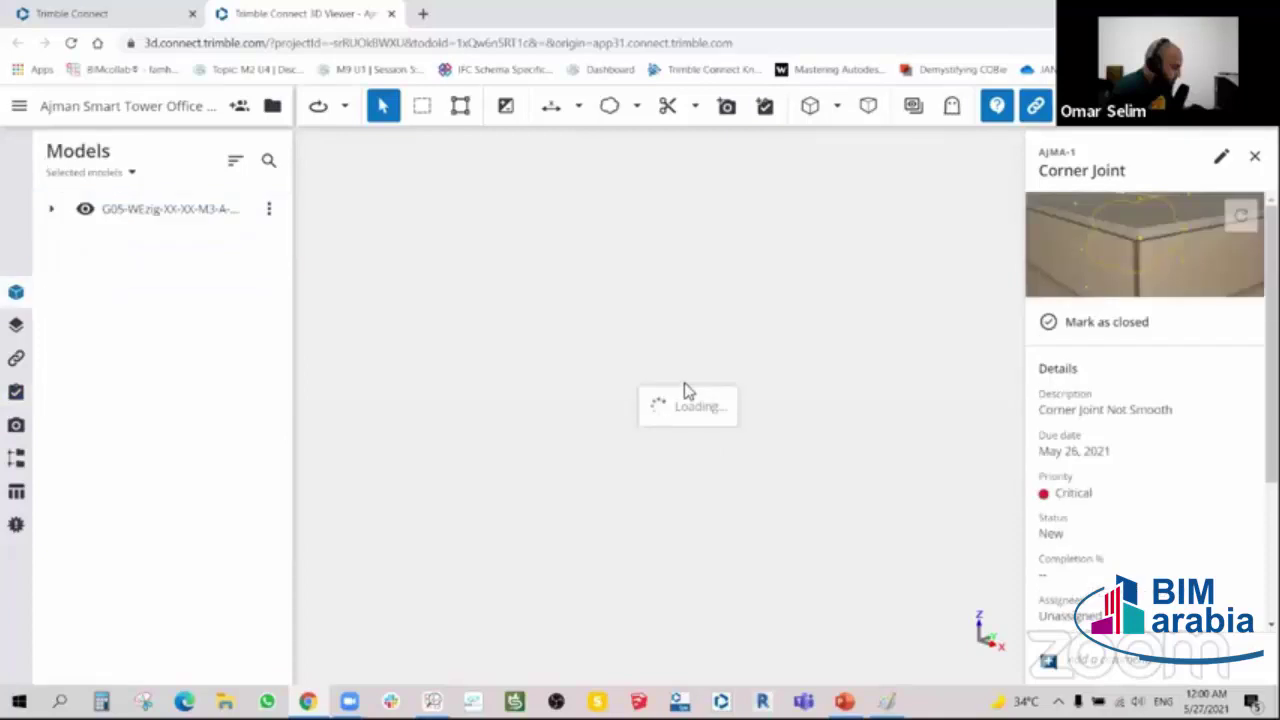
- Clear Chrome's cached images and files from the last hour and close the Settings tab
left_click(1267, 43)
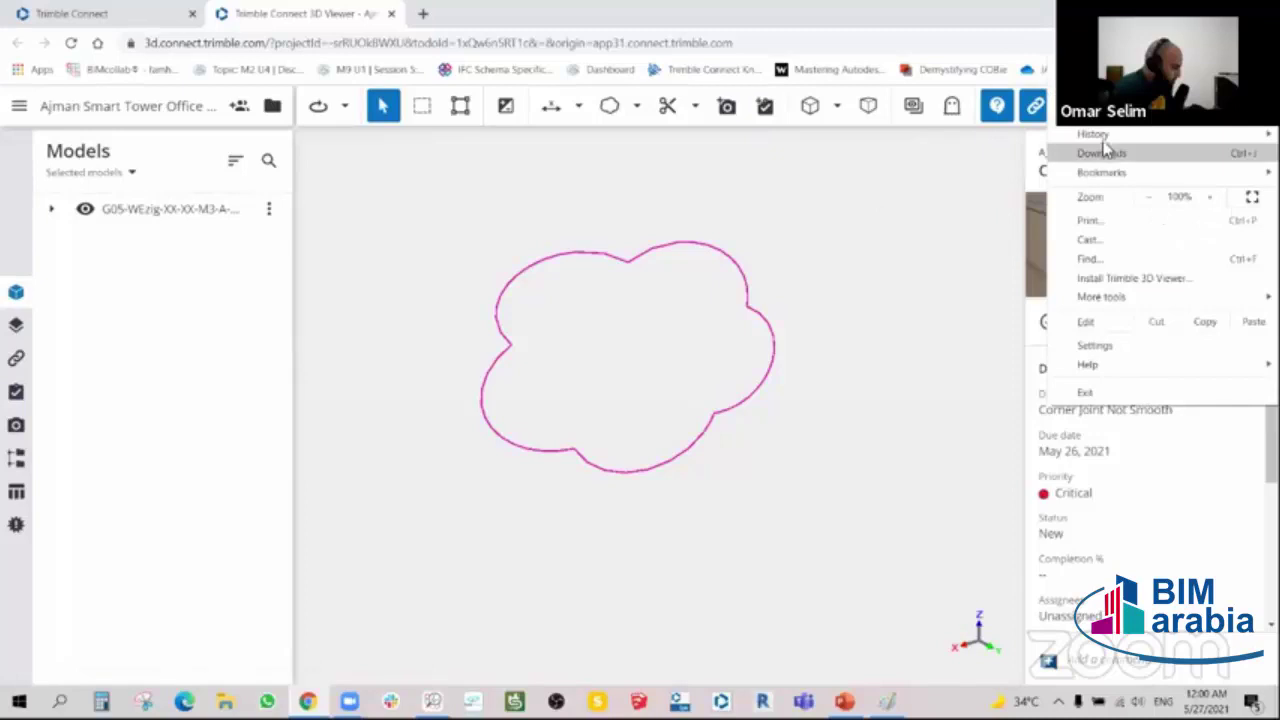
mouse_move(1101, 297)
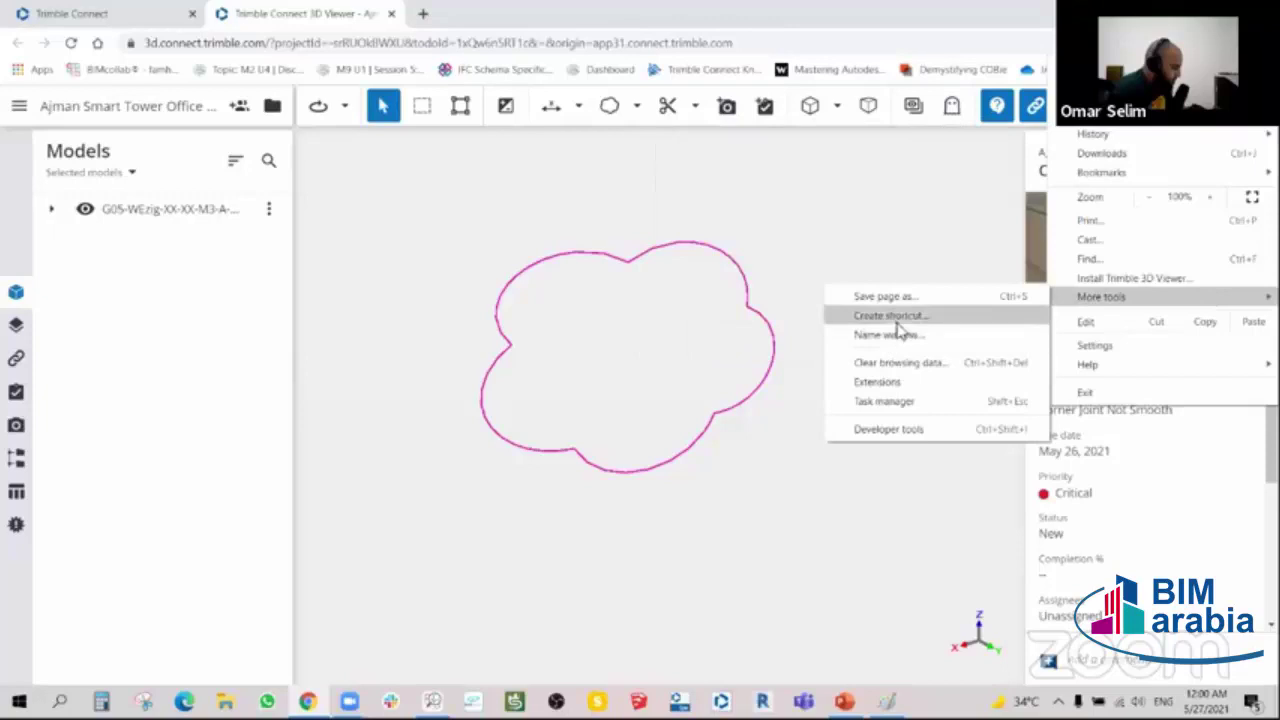
left_click(896, 362)
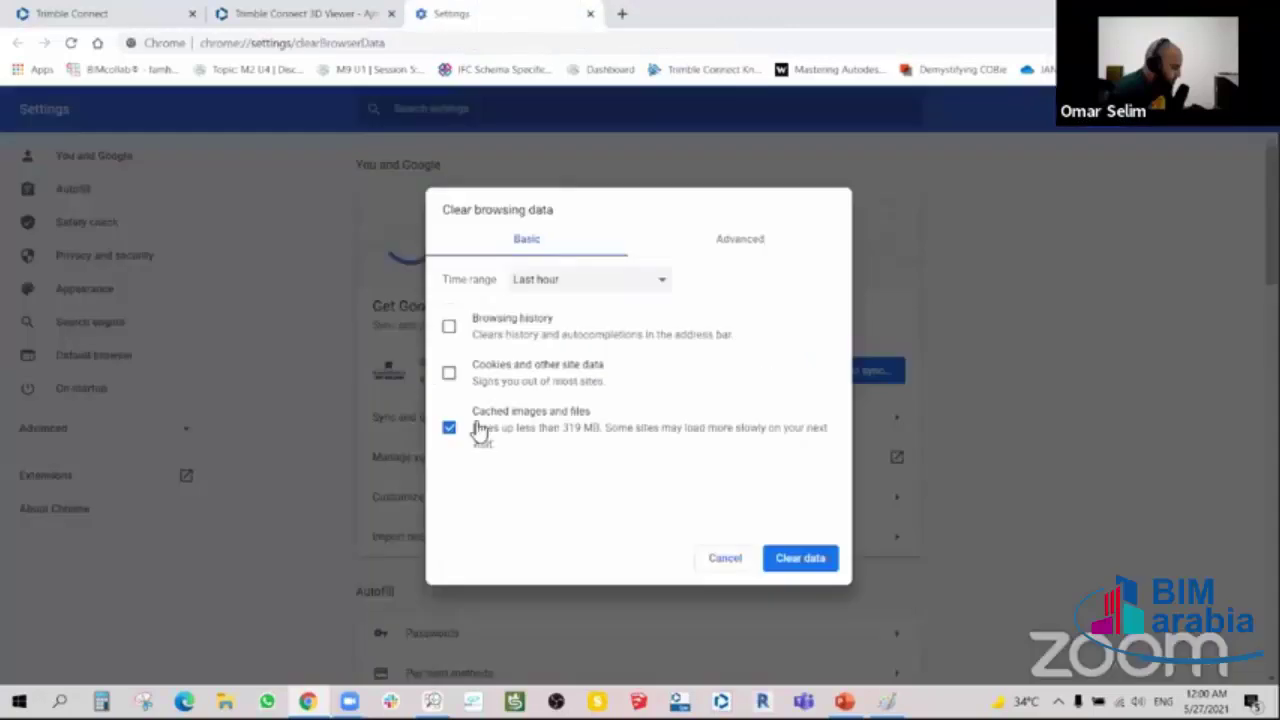
left_click(805, 560)
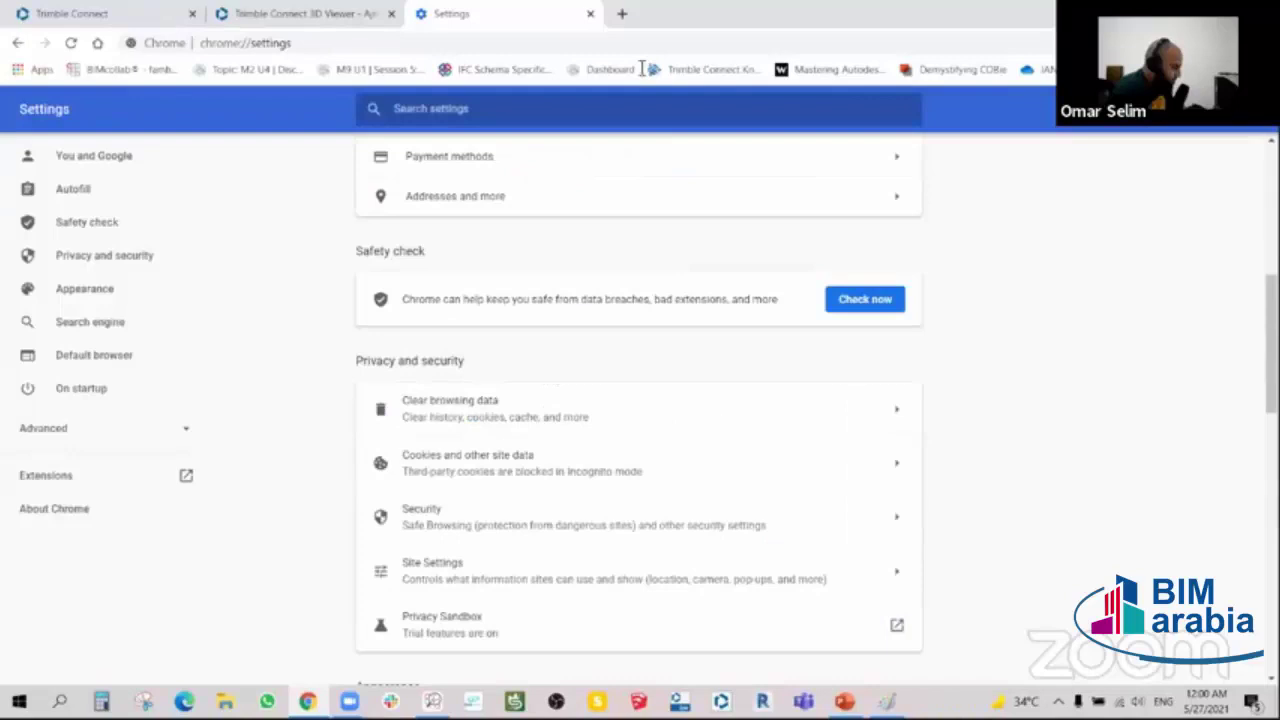
left_click(590, 20)
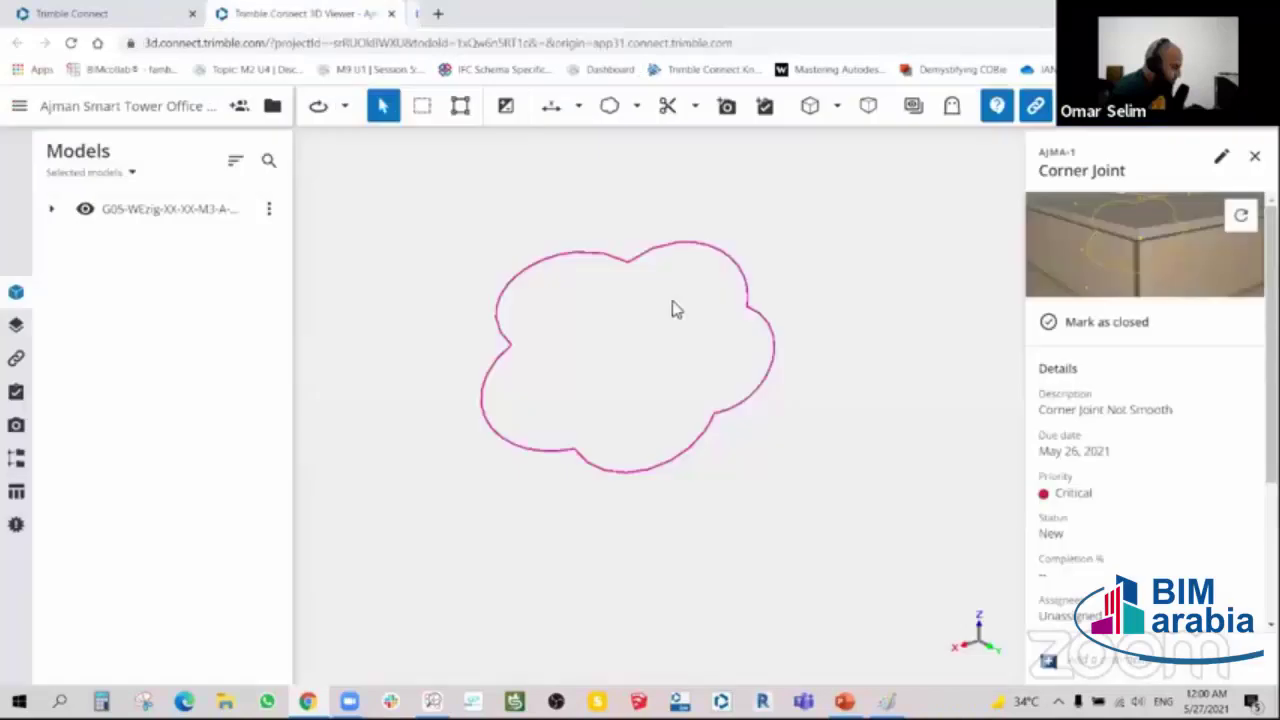
- Reload the viewer page so the Corner Joint ToDo shows the corner's cloud markup again
left_click(72, 43)
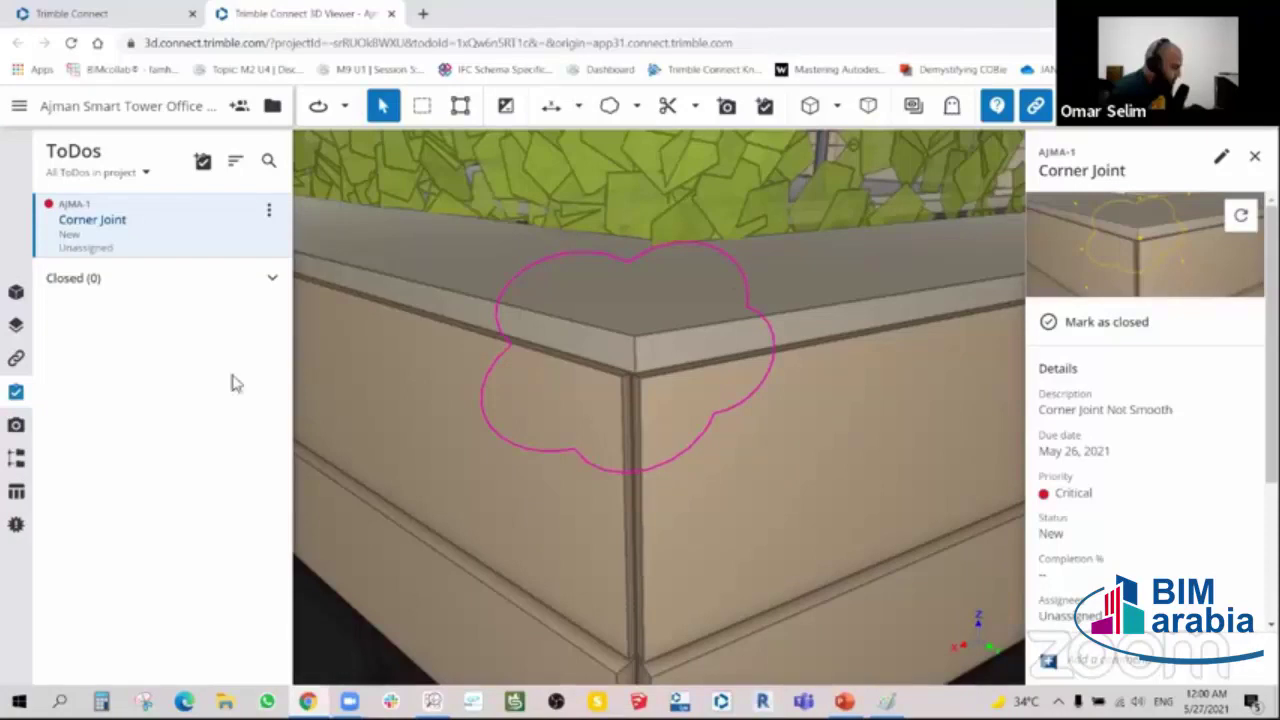
- Isolate the Stone Cladding group's 4078 objects from the External Works organizer groups
left_click(16, 458)
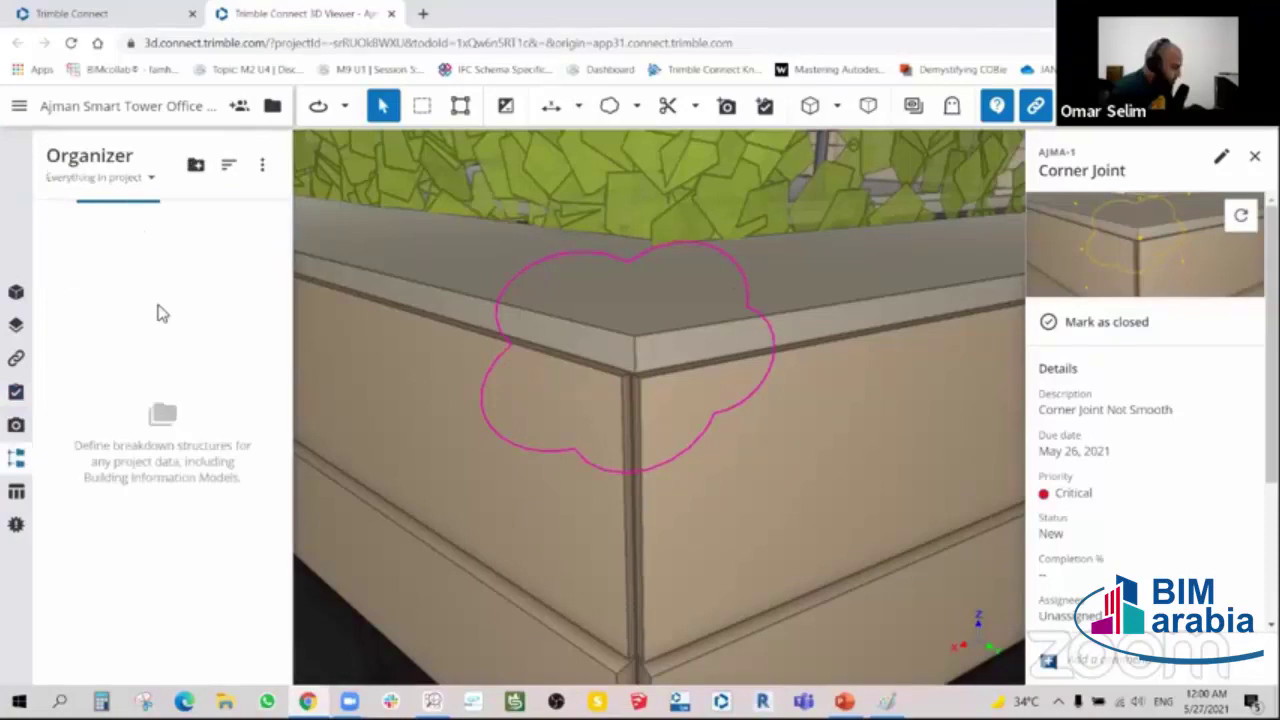
left_click(268, 224)
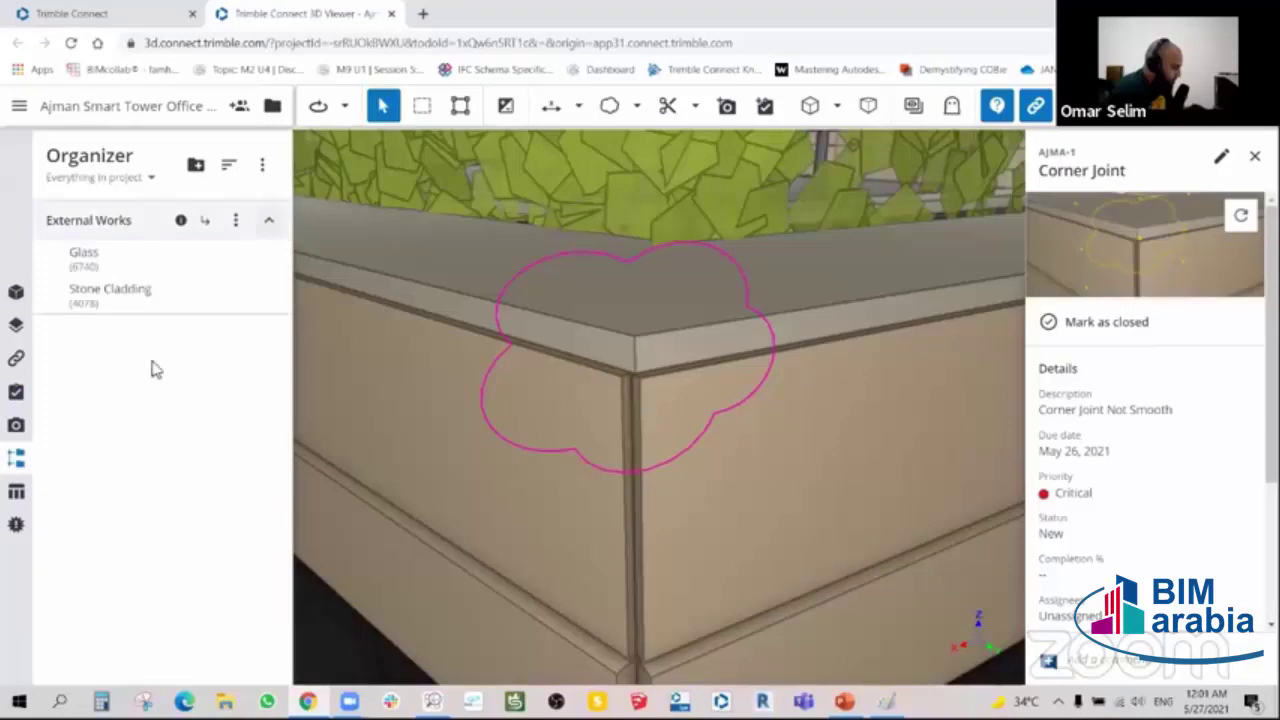
left_click(84, 257)
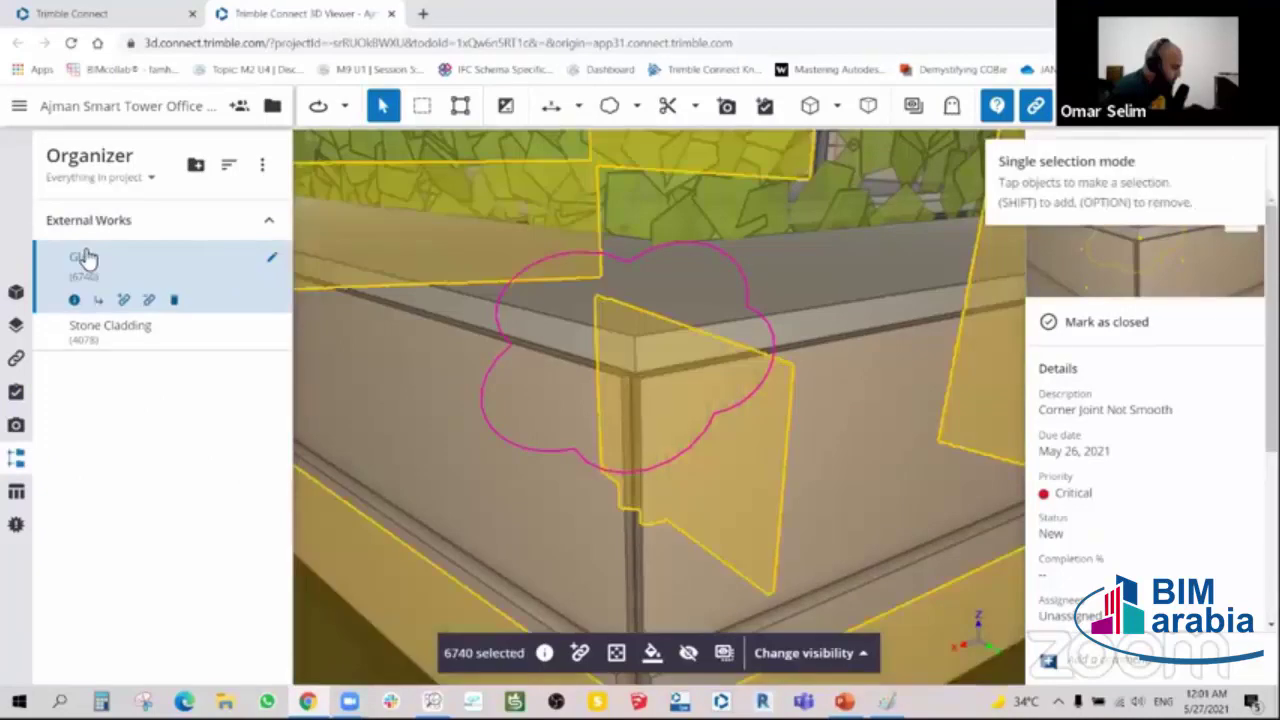
left_click(825, 654)
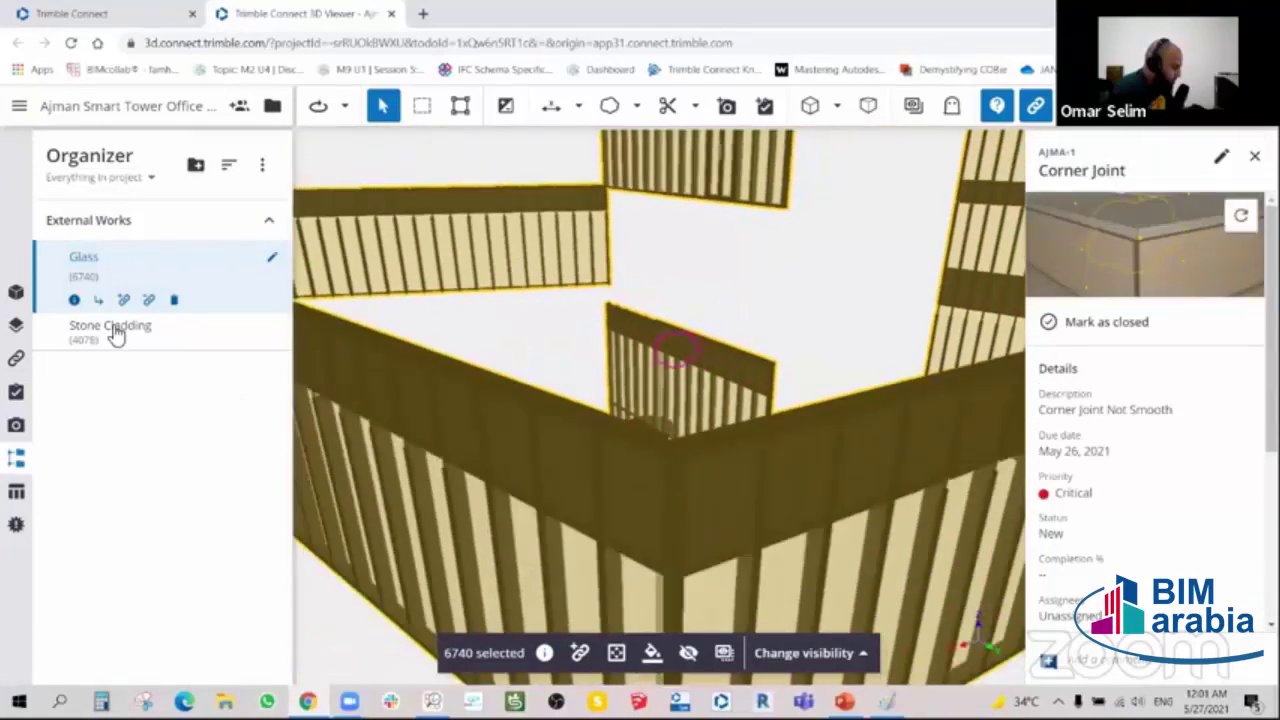
left_click(110, 326)
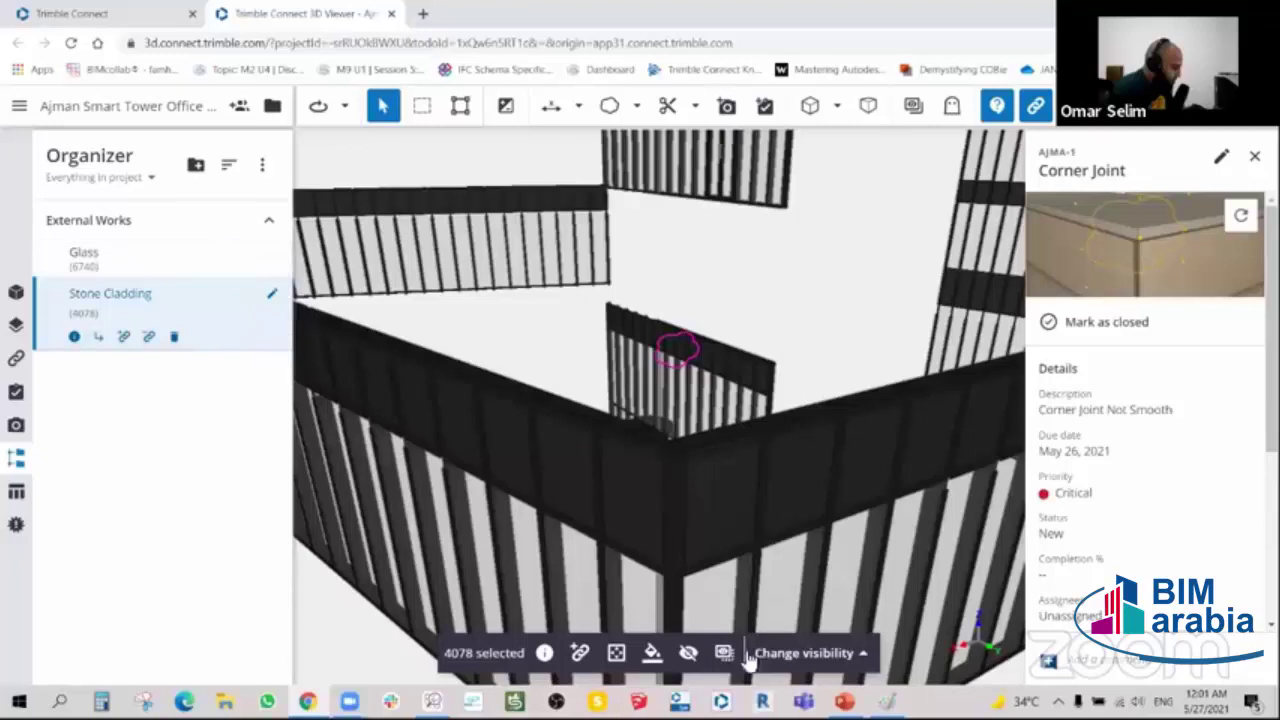
left_click(782, 664)
left_click(780, 578)
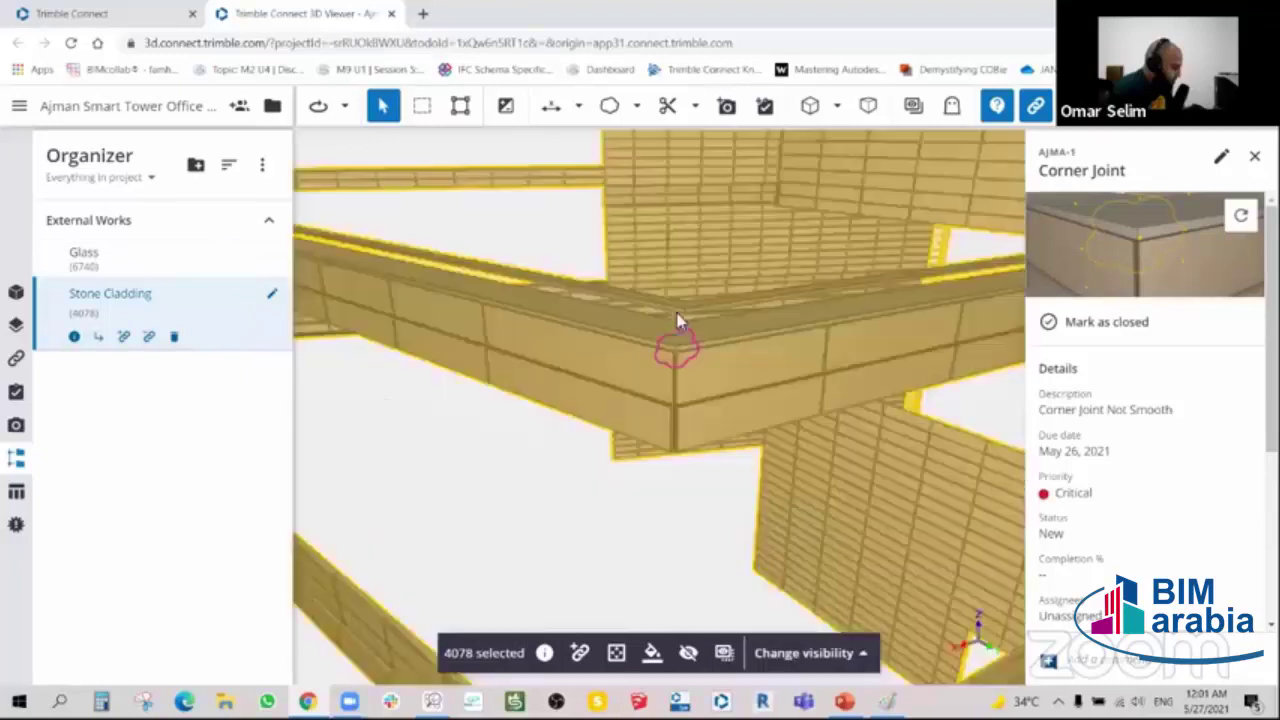
- Close the Corner Joint to-do and list the cladding's shared properties, such as Ifc Covering Type
scroll(684, 334, "down", 5)
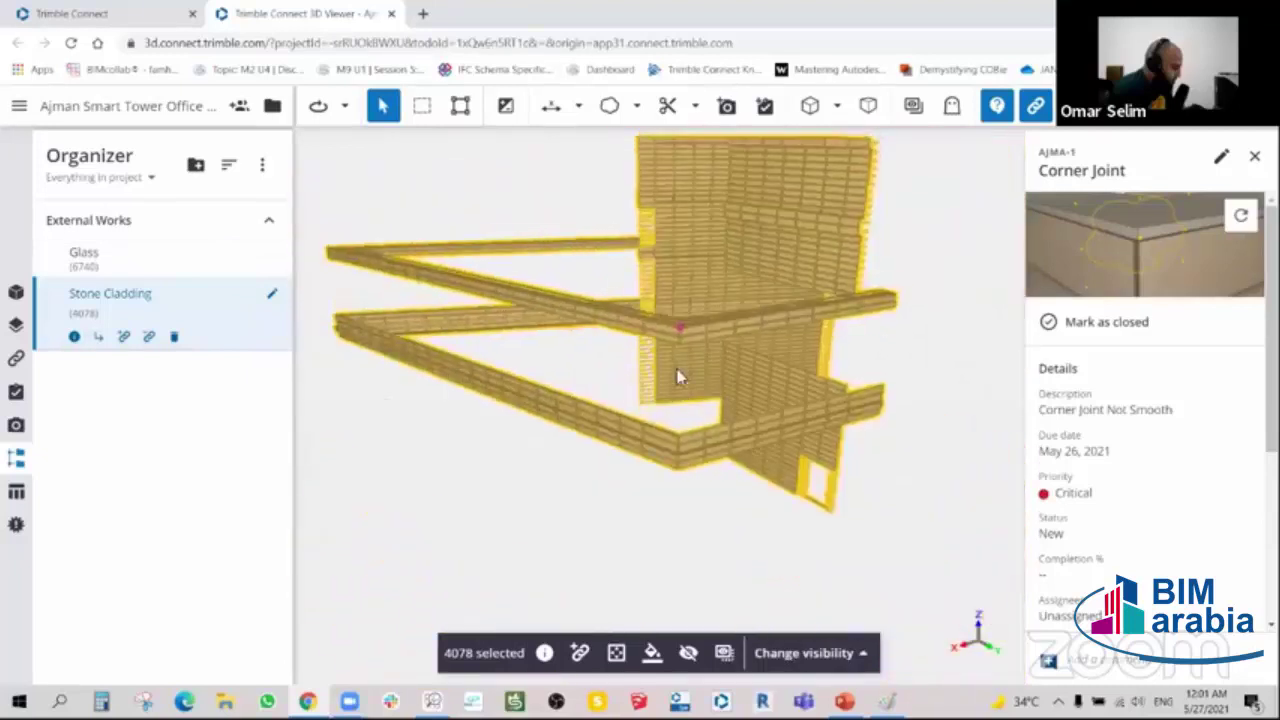
scroll(680, 374, "down", 5)
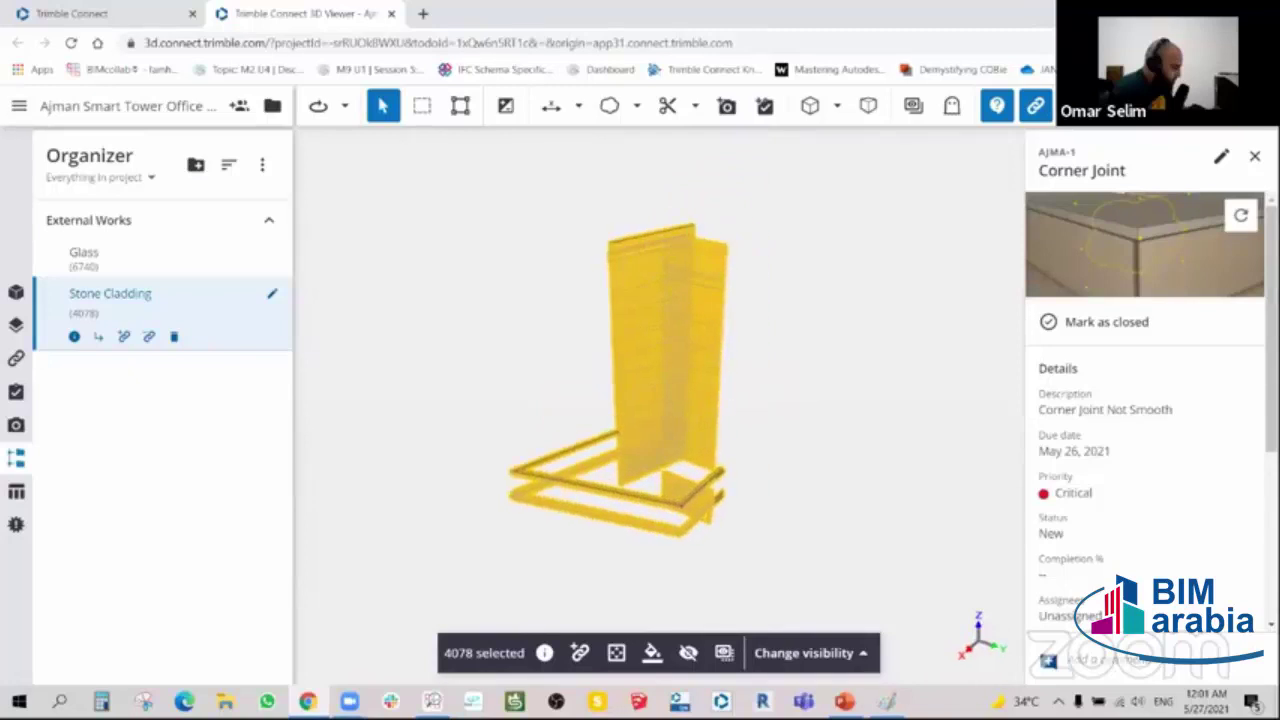
left_click(1255, 156)
left_click(672, 652)
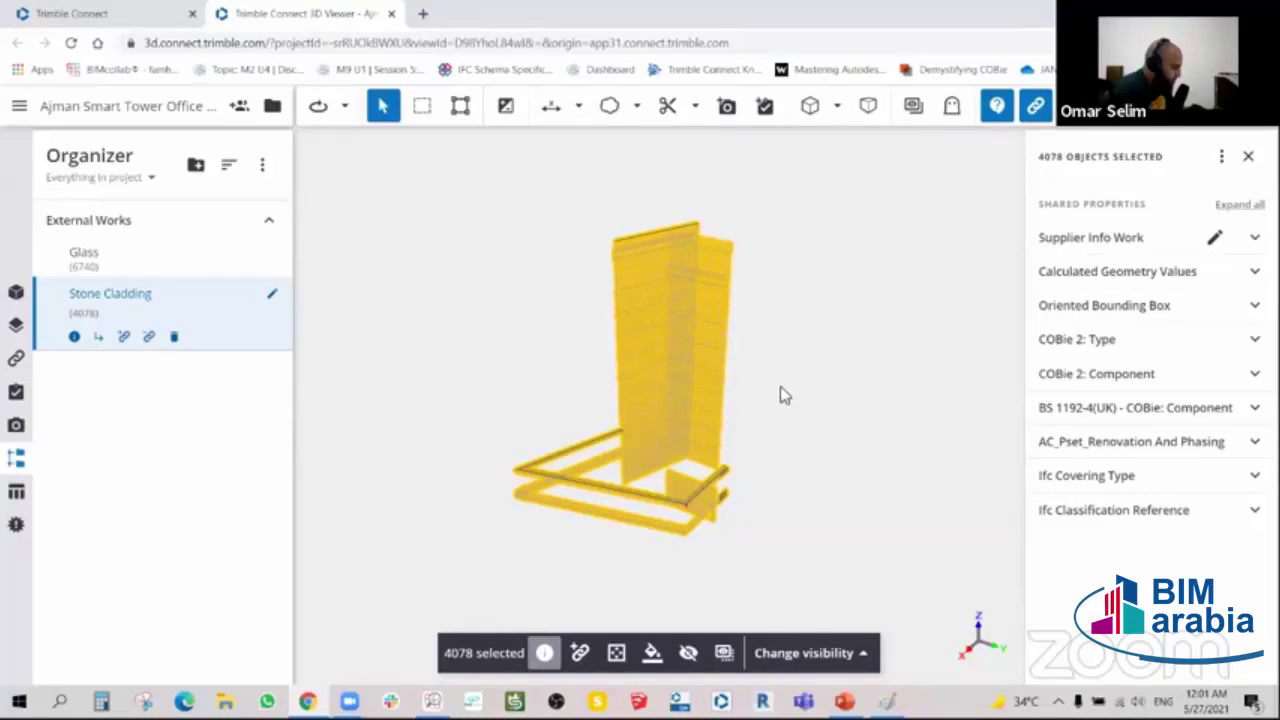
left_click_drag(784, 395, 800, 359)
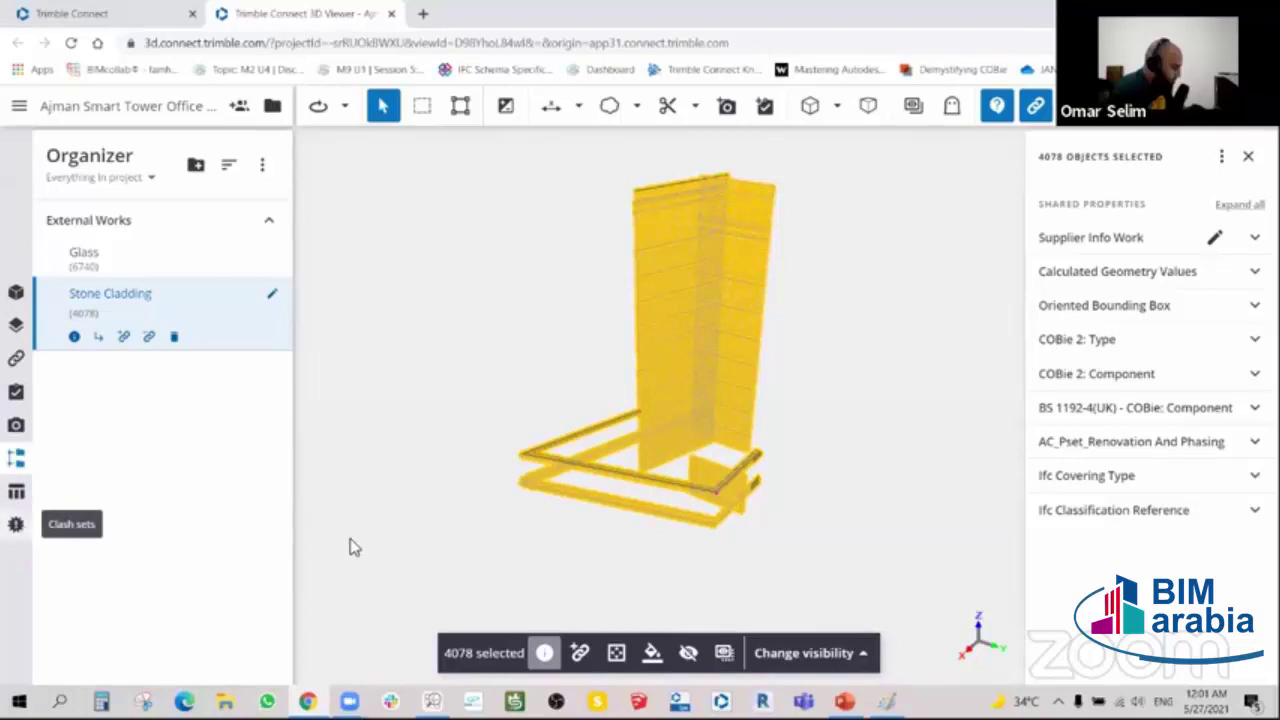
key("alt+Tab")
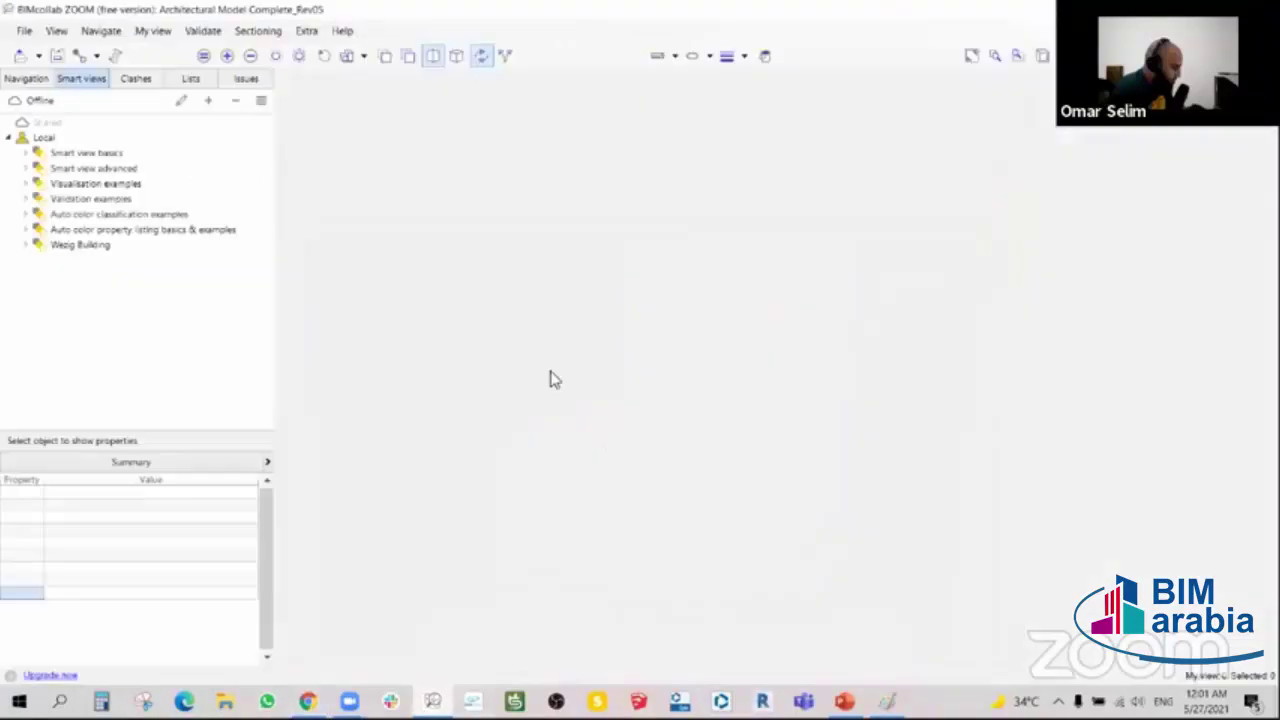
mouse_move(549, 338)
left_mouse_down()
mouse_move(594, 357)
mouse_move(570, 333)
mouse_move(637, 282)
left_mouse_up()
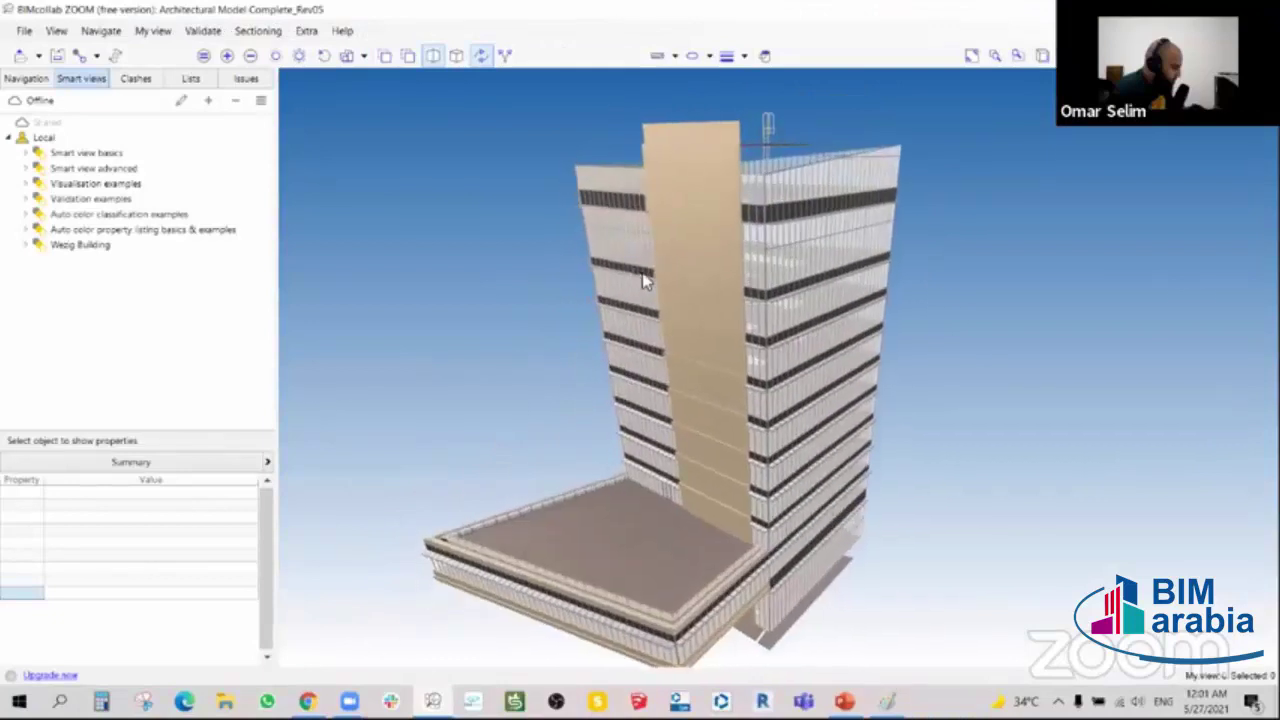
mouse_move(637, 282)
left_mouse_down()
mouse_move(516, 254)
mouse_move(551, 274)
mouse_move(523, 263)
mouse_move(613, 272)
left_mouse_up()
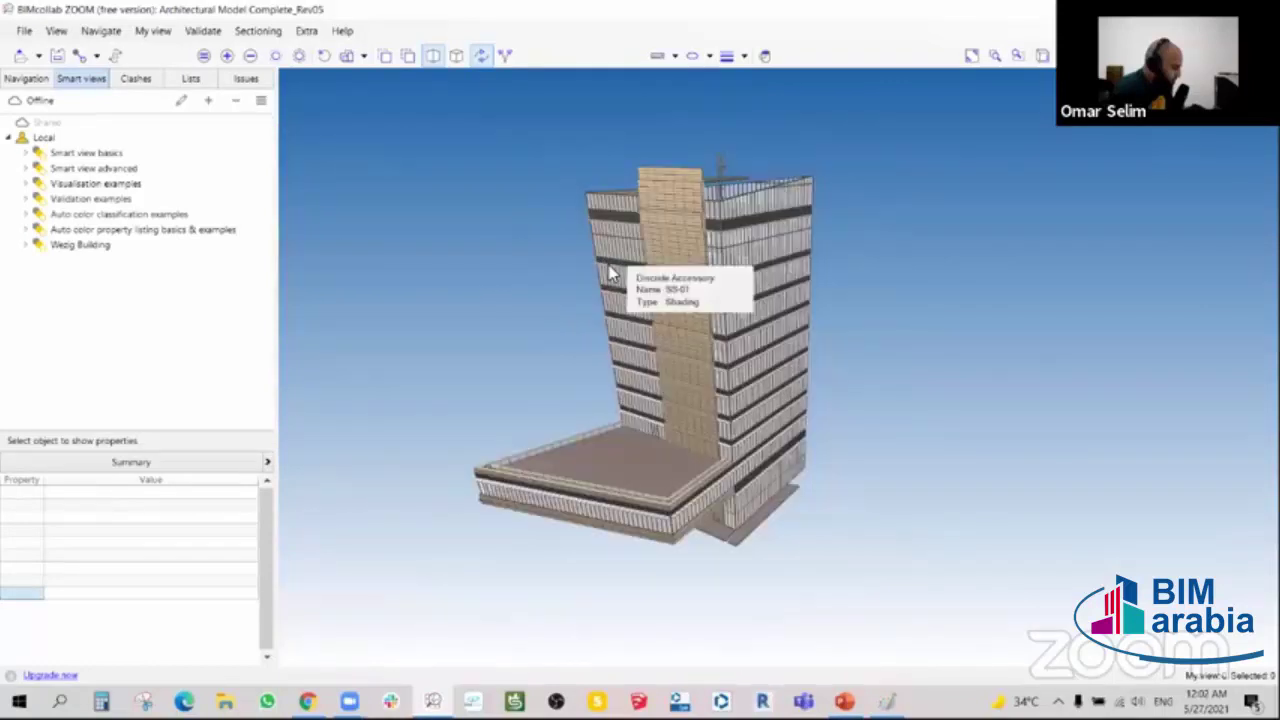
mouse_move(572, 314)
left_mouse_down()
mouse_move(602, 346)
mouse_move(537, 275)
mouse_move(575, 278)
mouse_move(629, 309)
mouse_move(664, 408)
left_mouse_up()
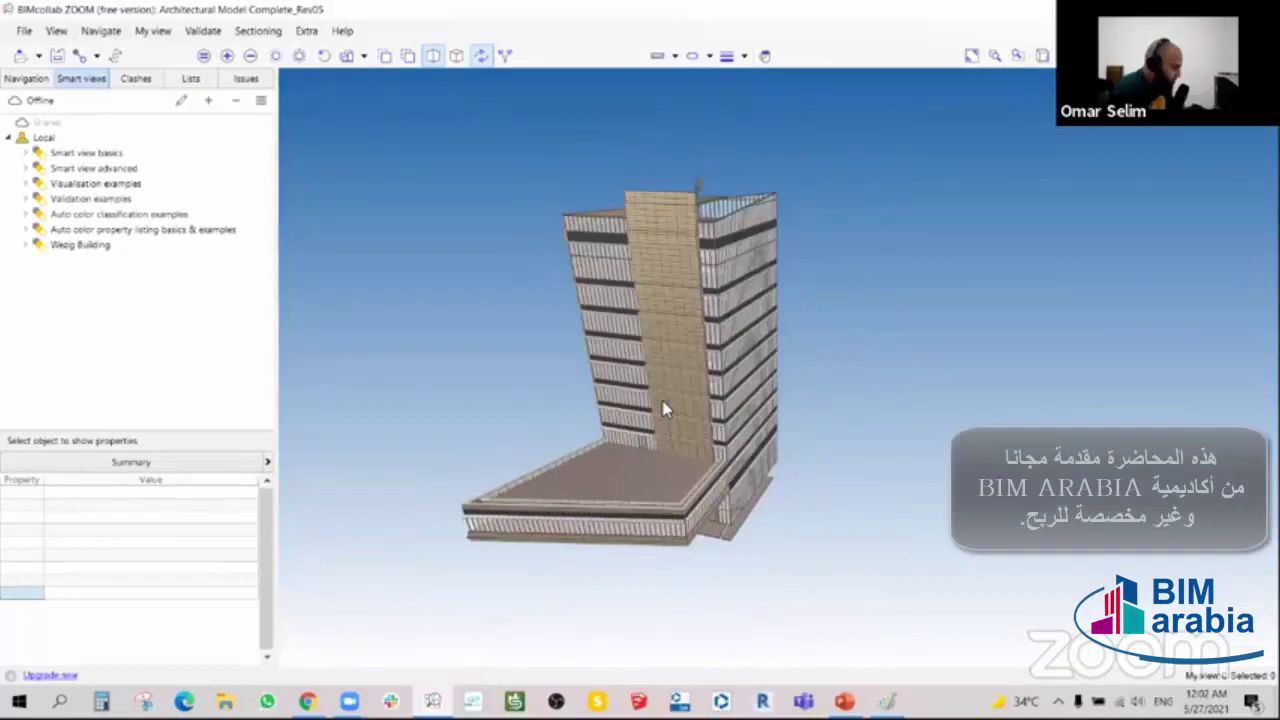
mouse_move(843, 460)
left_mouse_down()
mouse_move(794, 457)
mouse_move(777, 471)
mouse_move(800, 425)
mouse_move(766, 371)
mouse_move(738, 382)
left_mouse_up()
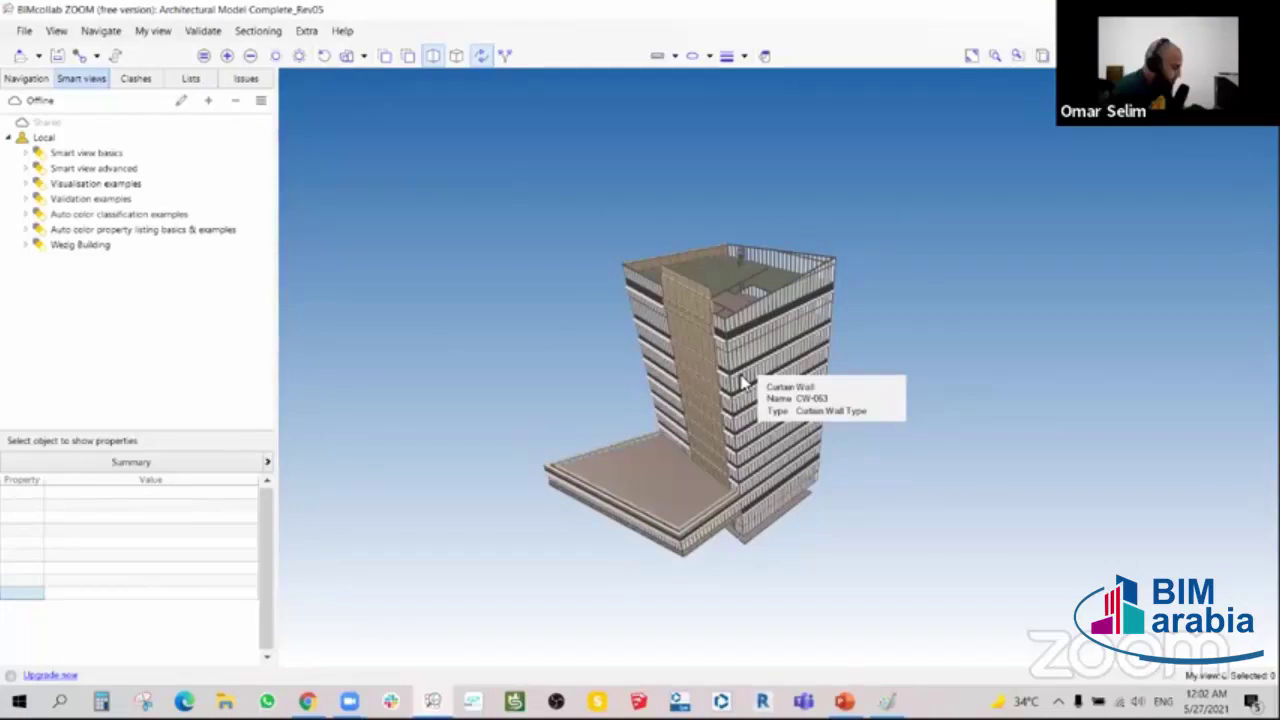
scroll(745, 380, "up", 3)
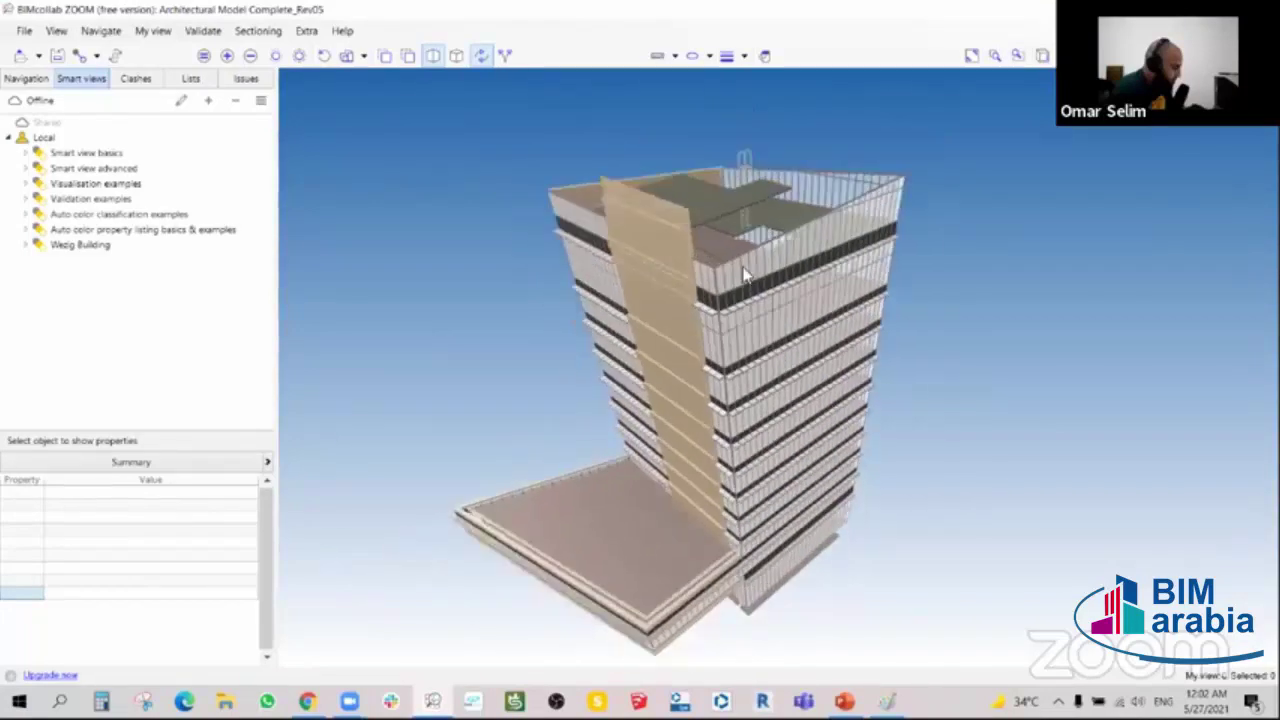
left_click_drag(745, 275, 685, 300)
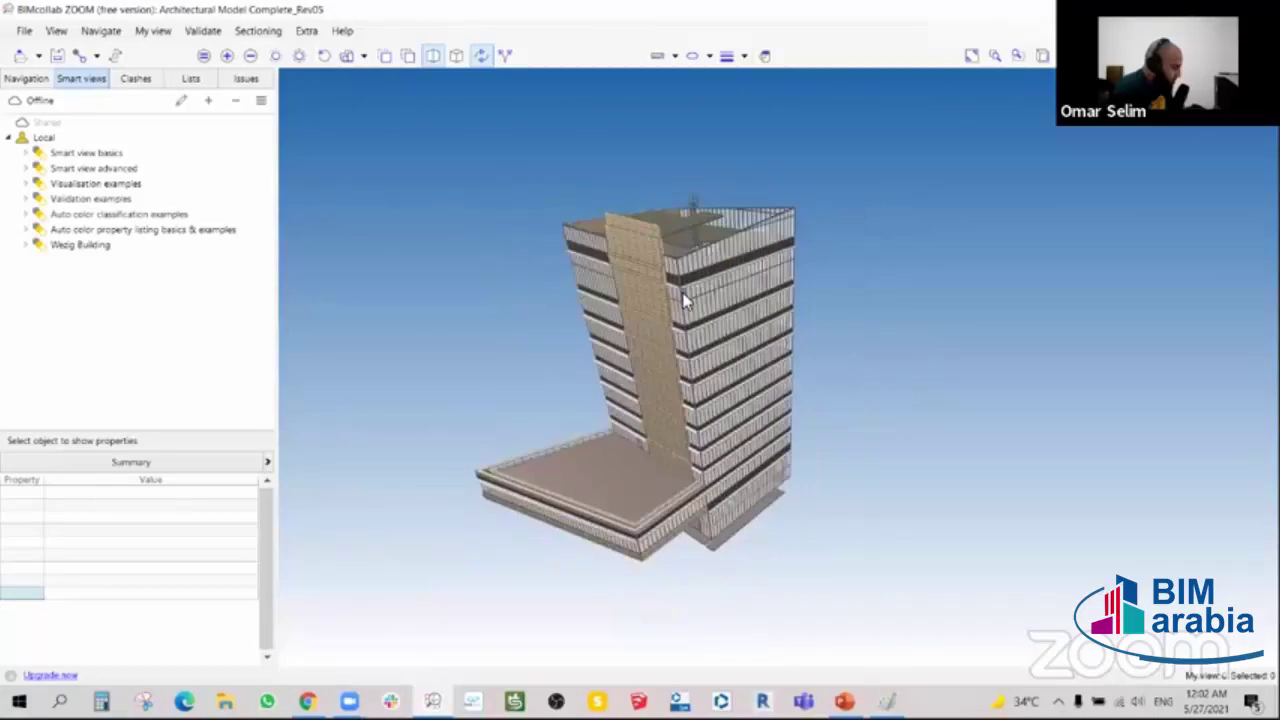
mouse_move(594, 482)
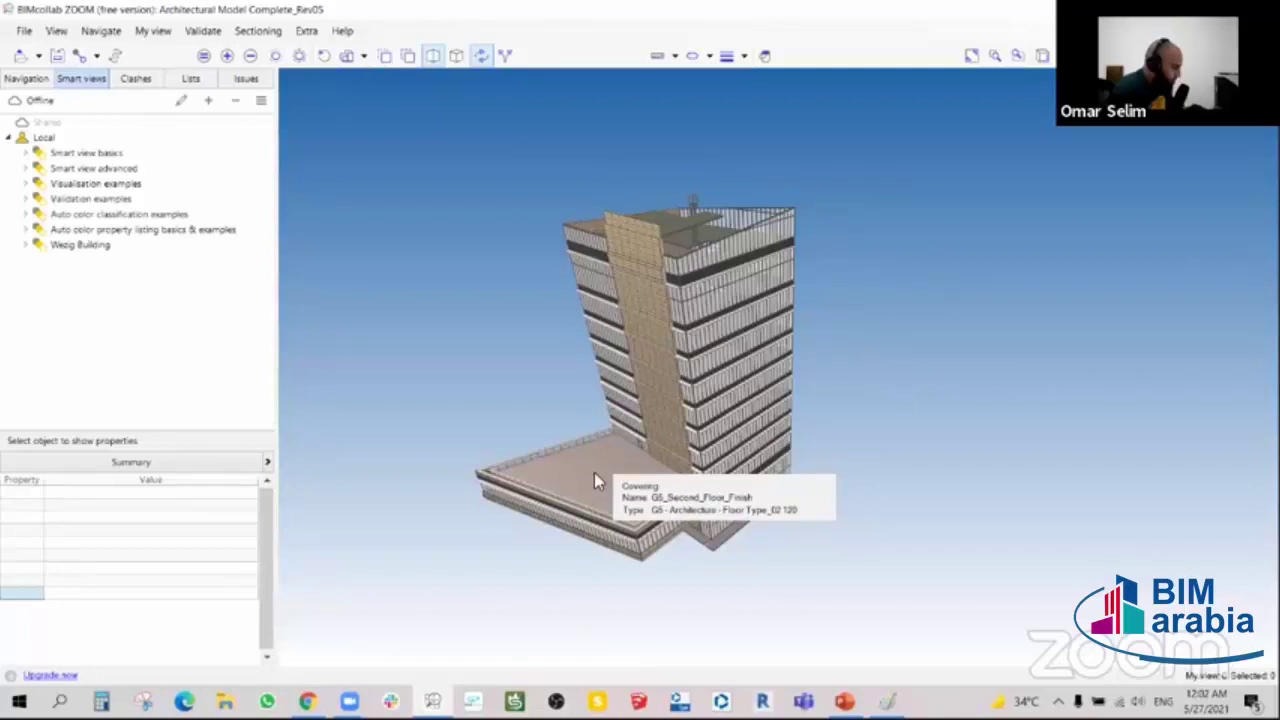
mouse_move(594, 472)
left_mouse_down()
mouse_move(539, 289)
mouse_move(680, 329)
mouse_move(737, 323)
mouse_move(745, 265)
left_mouse_up()
scroll(745, 265, "up", 3)
scroll(735, 268, "down", 2)
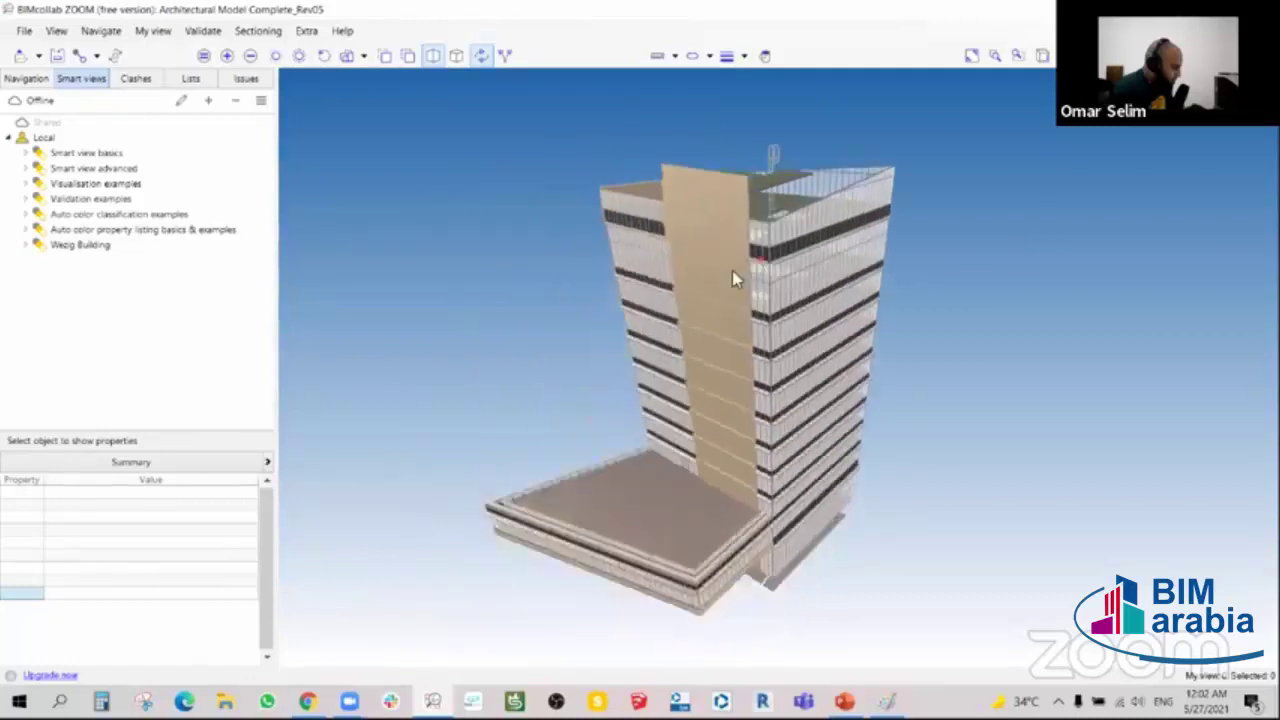
scroll(754, 256, "up", 2)
scroll(680, 291, "up", 1)
scroll(686, 271, "down", 1)
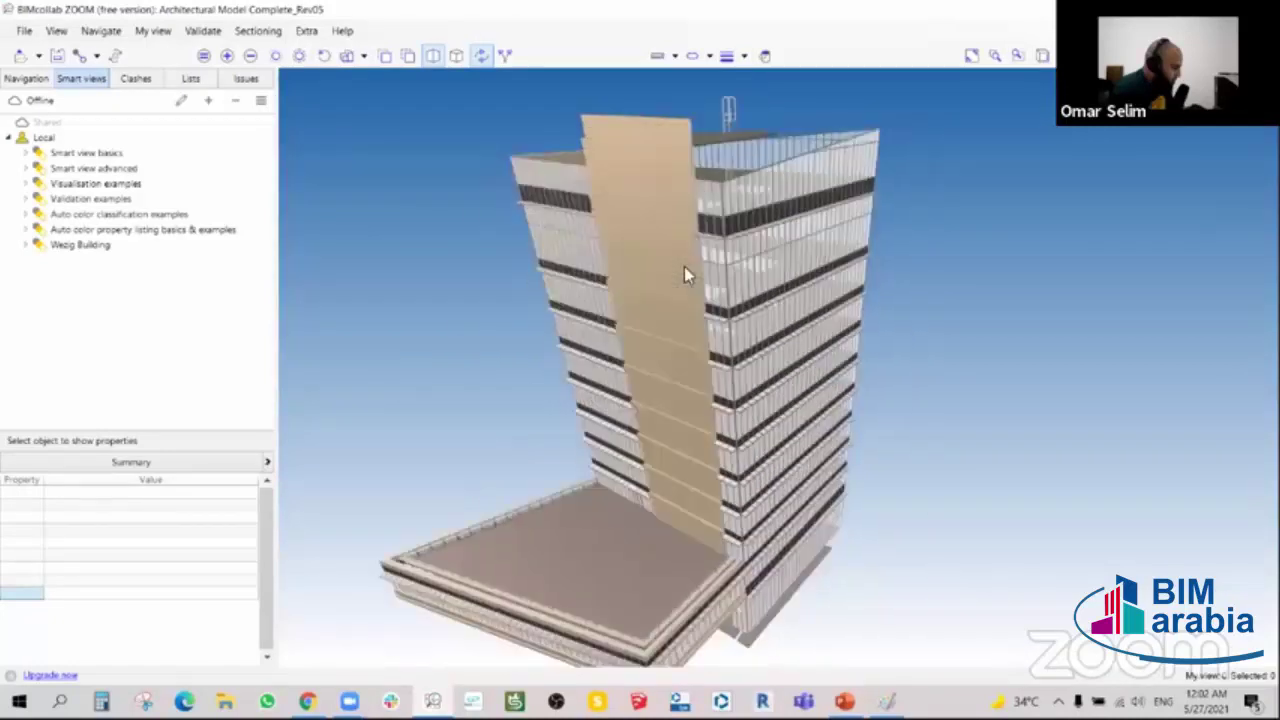
scroll(708, 262, "down", 2)
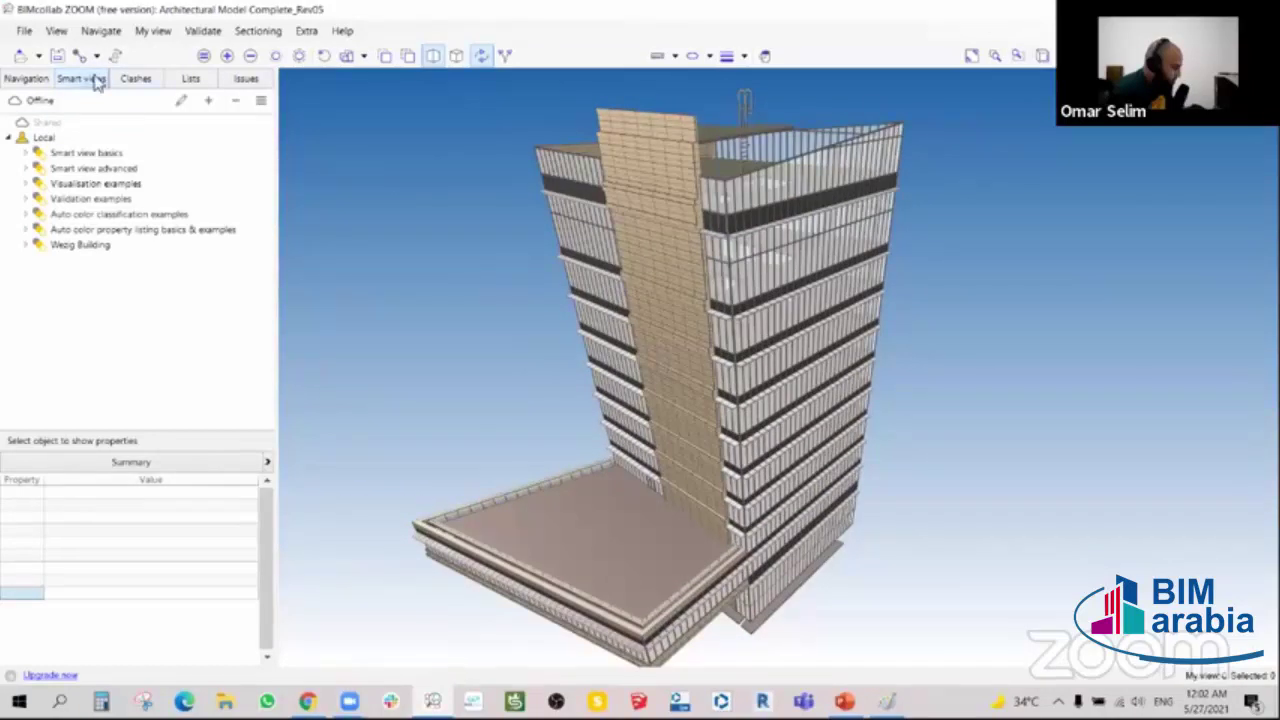
- Create a Local smart view set called 'Quality Control' and return to the smart views list
left_click(46, 138)
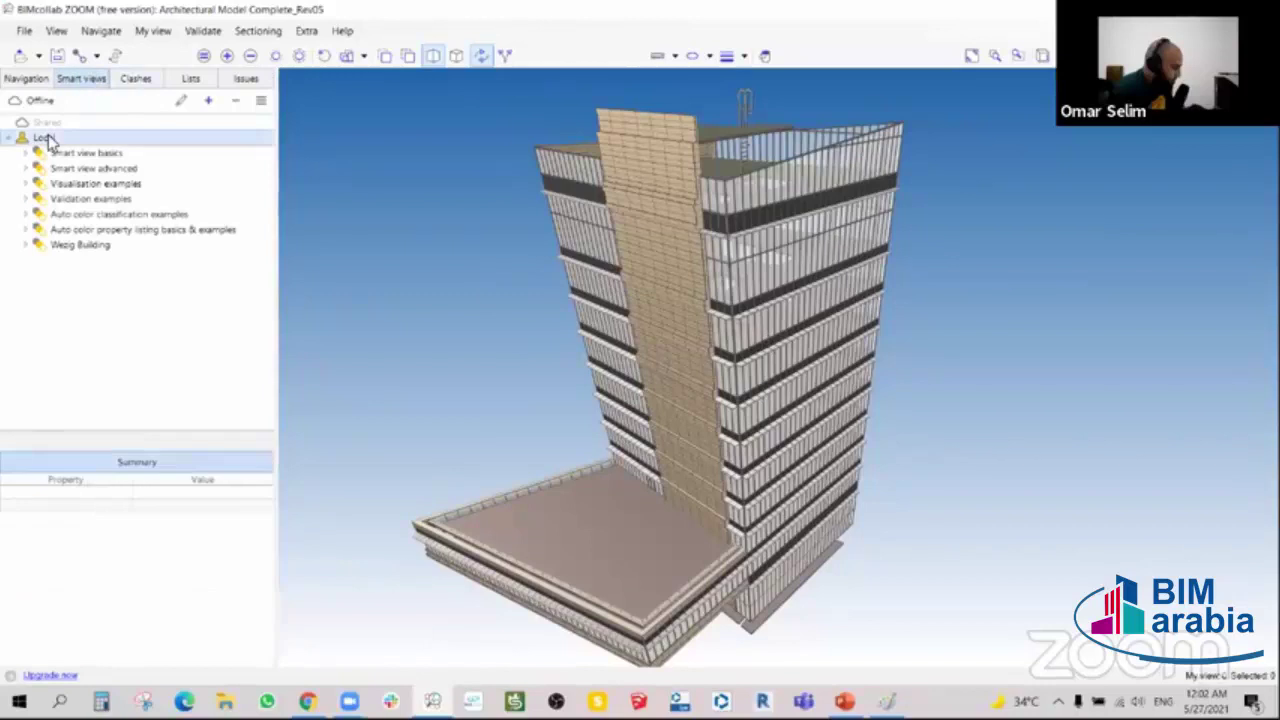
left_click(208, 100)
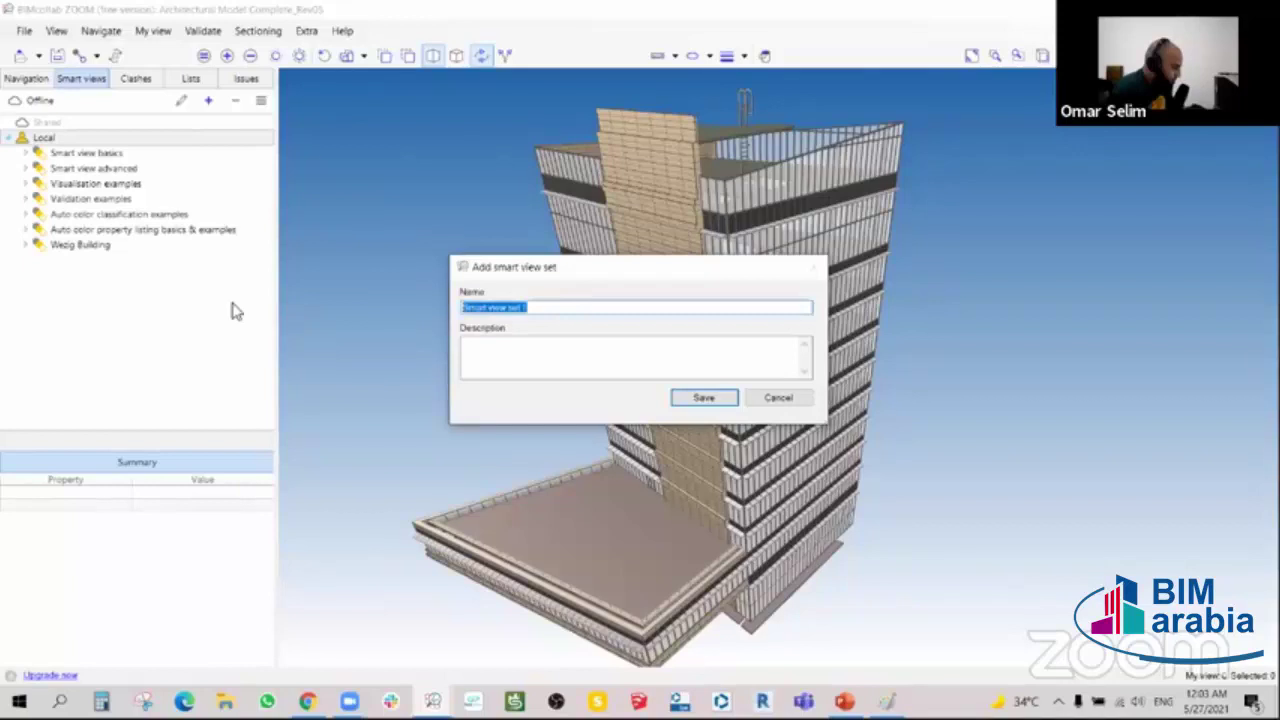
type("G")
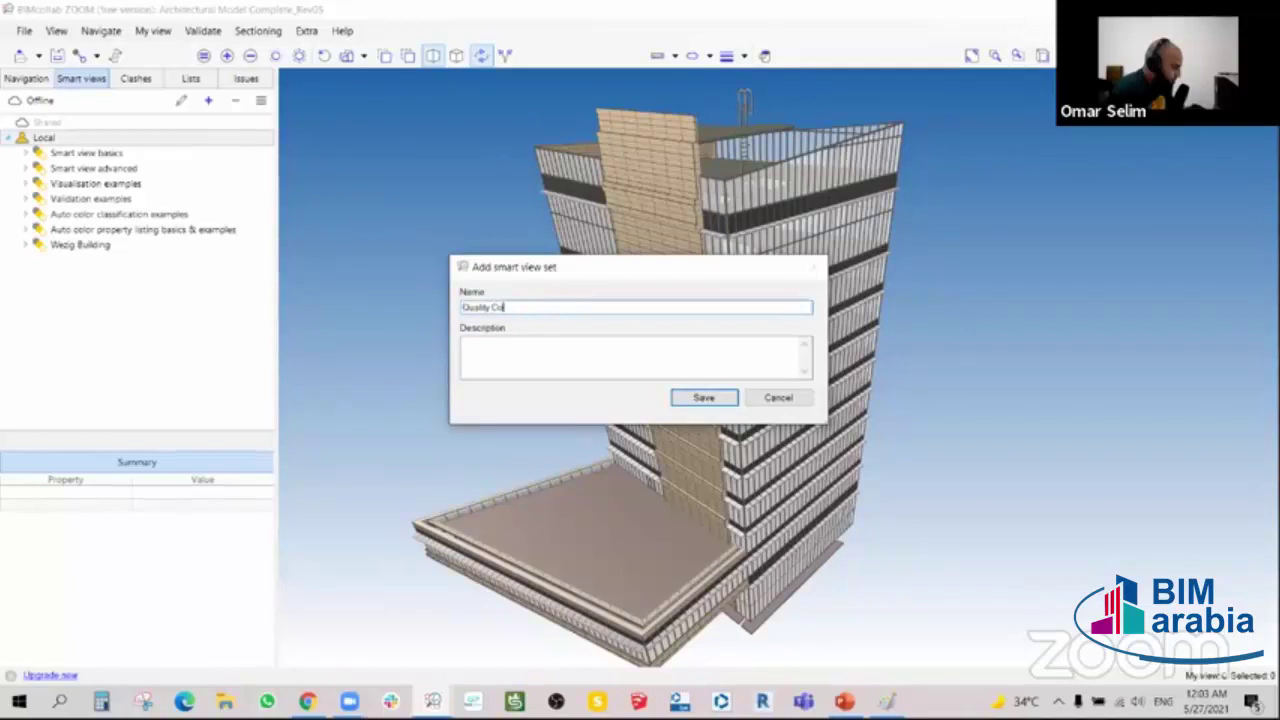
type("ntrol")
left_click(700, 400)
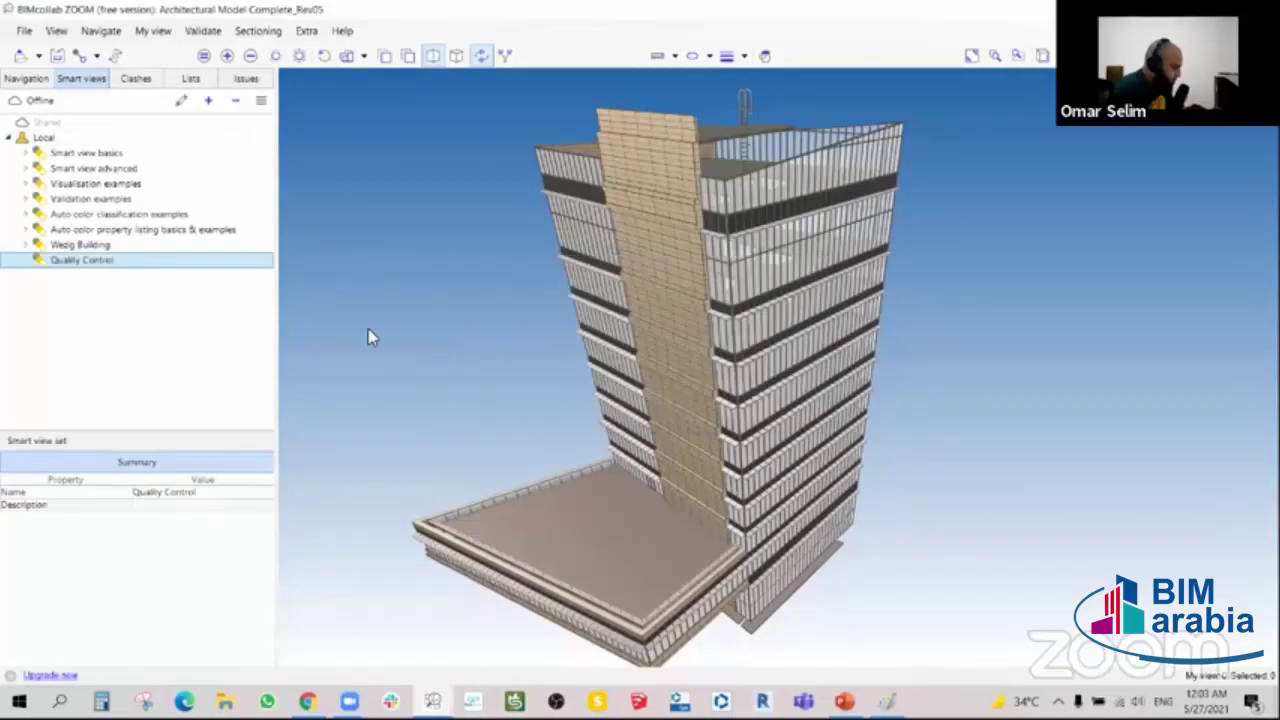
left_click(190, 80)
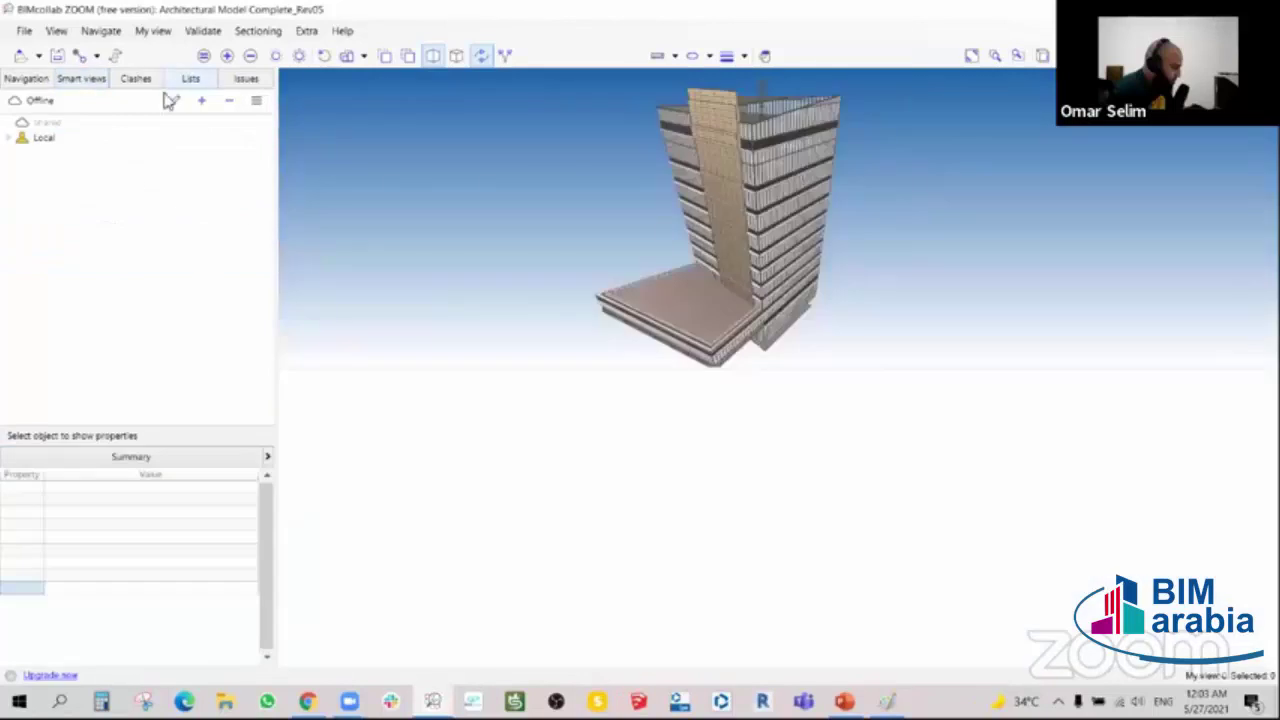
left_click(82, 82)
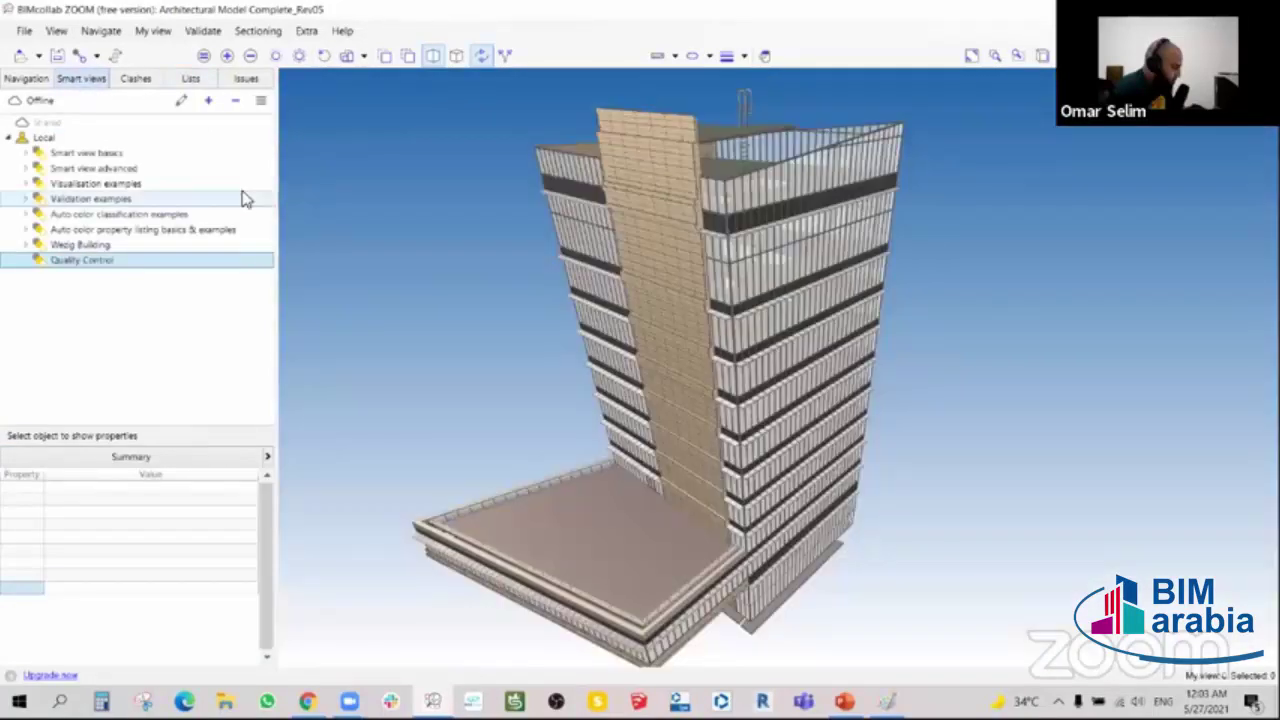
- Add a new smart view to the Quality Control set
right_click(83, 263)
left_click(80, 271)
right_click(84, 265)
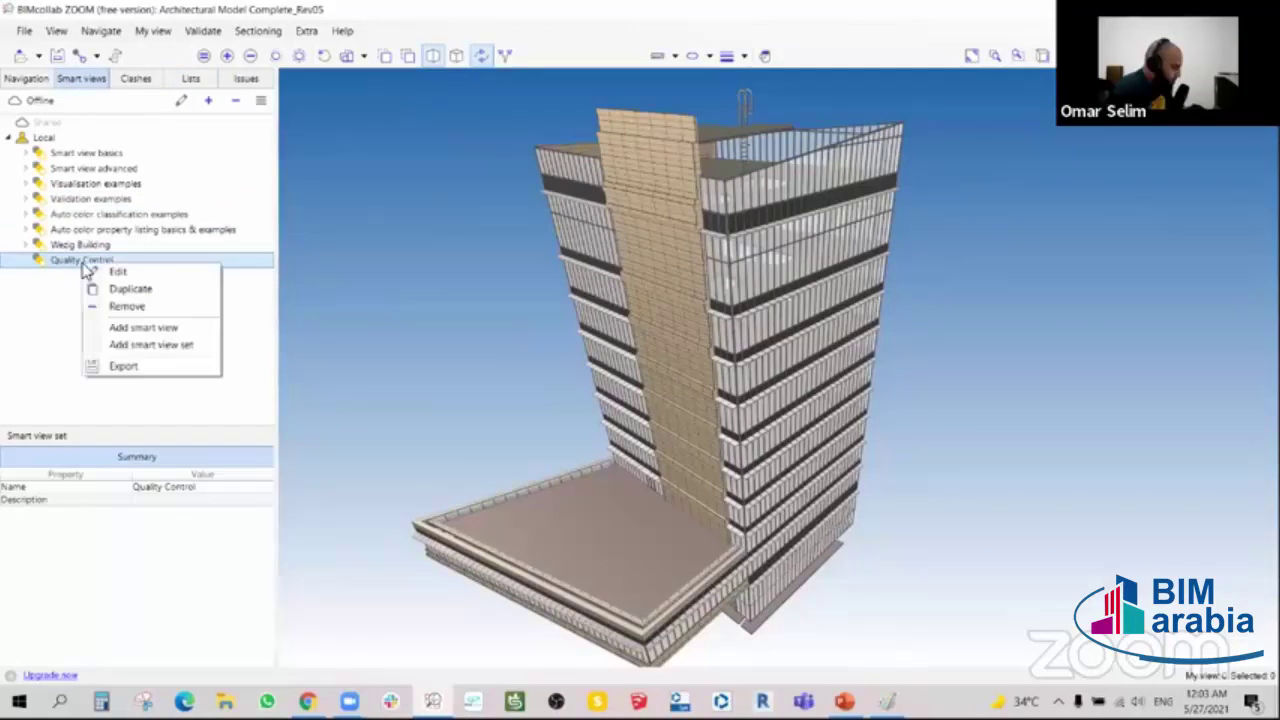
left_click(128, 330)
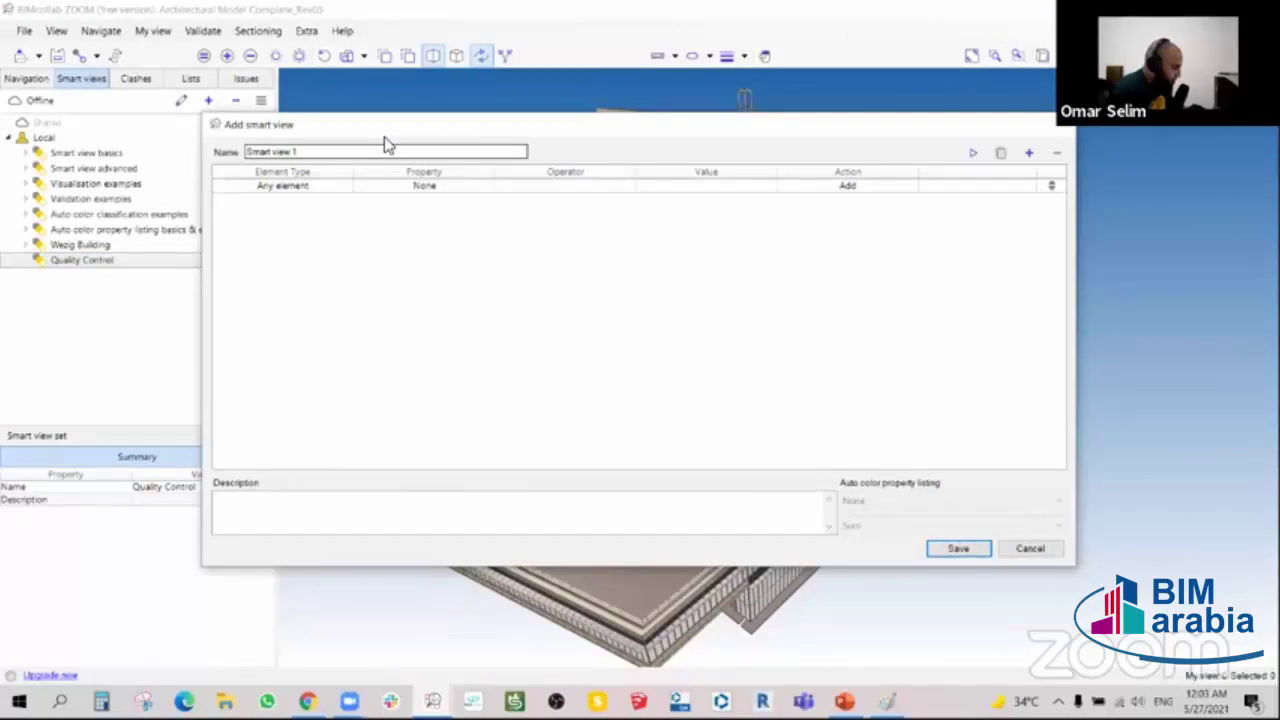
left_click(297, 190)
left_click(297, 190)
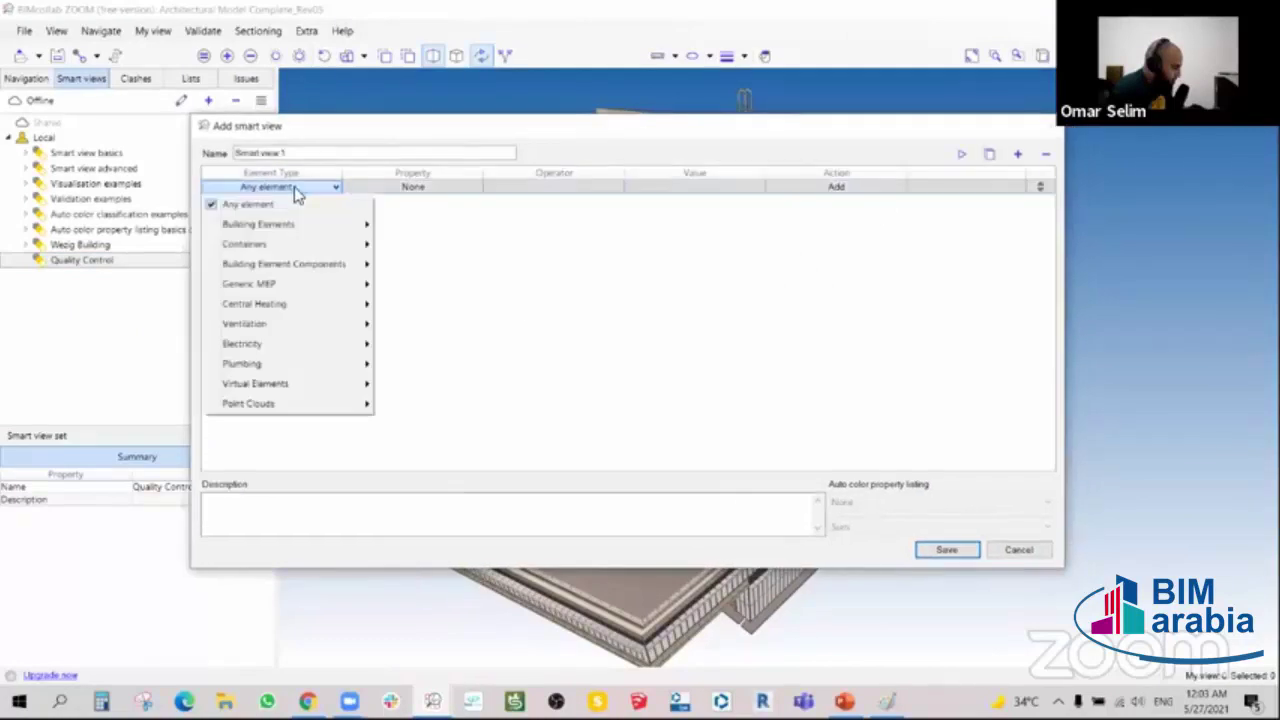
left_click(528, 310)
mouse_move(643, 134)
left_mouse_down()
mouse_move(640, 278)
mouse_move(722, 140)
left_mouse_up()
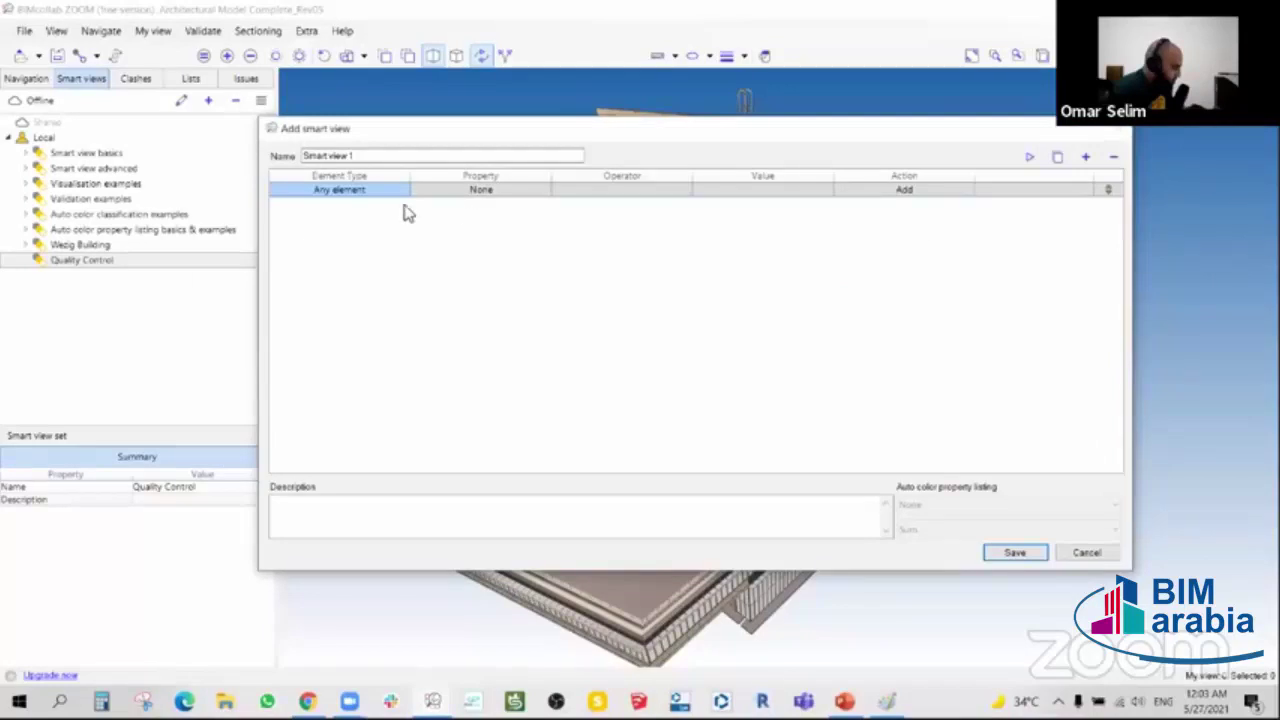
- Name the smart view 'External Works' and set its first rule's element type to Covering
left_click_drag(372, 157, 298, 157)
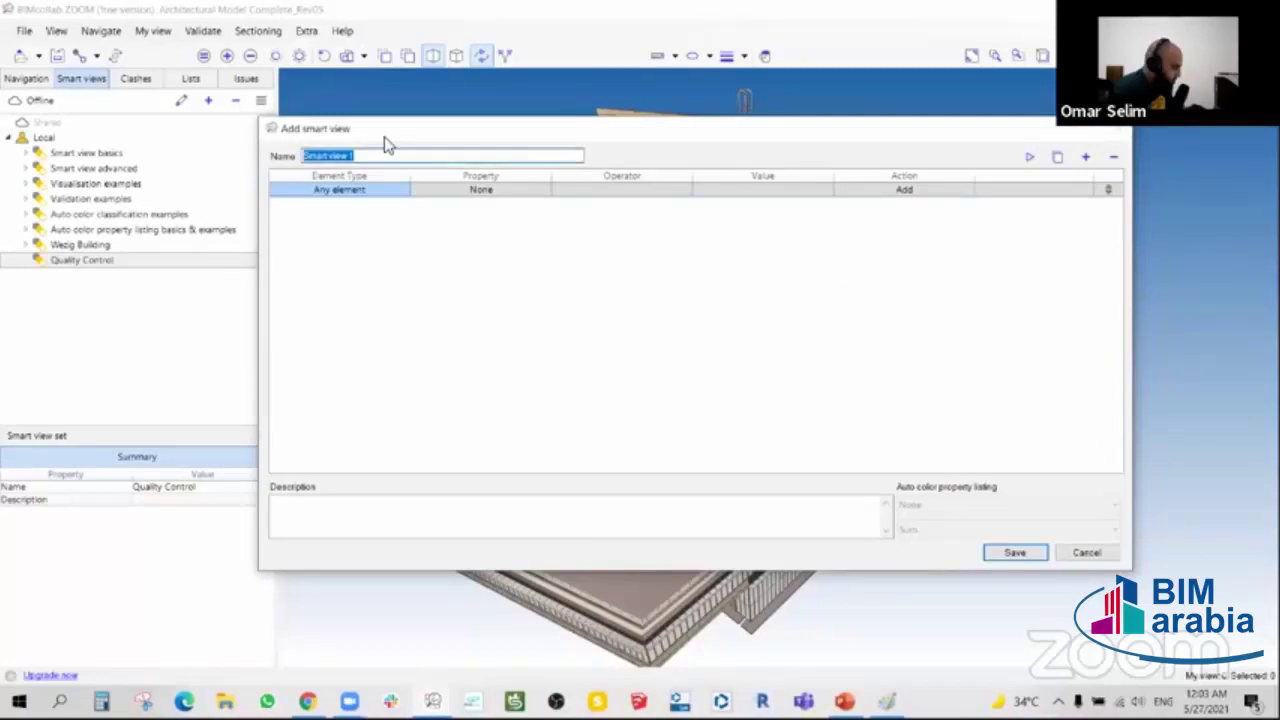
type("External Works")
left_click(372, 188)
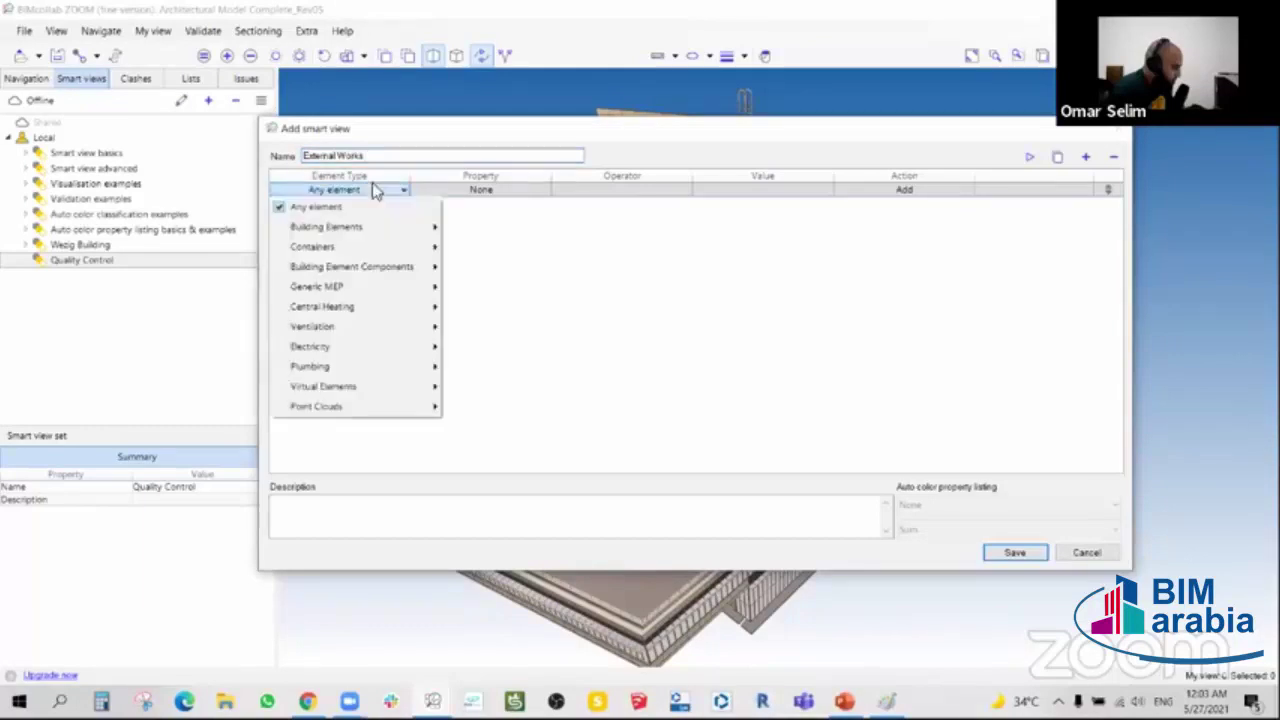
mouse_move(327, 226)
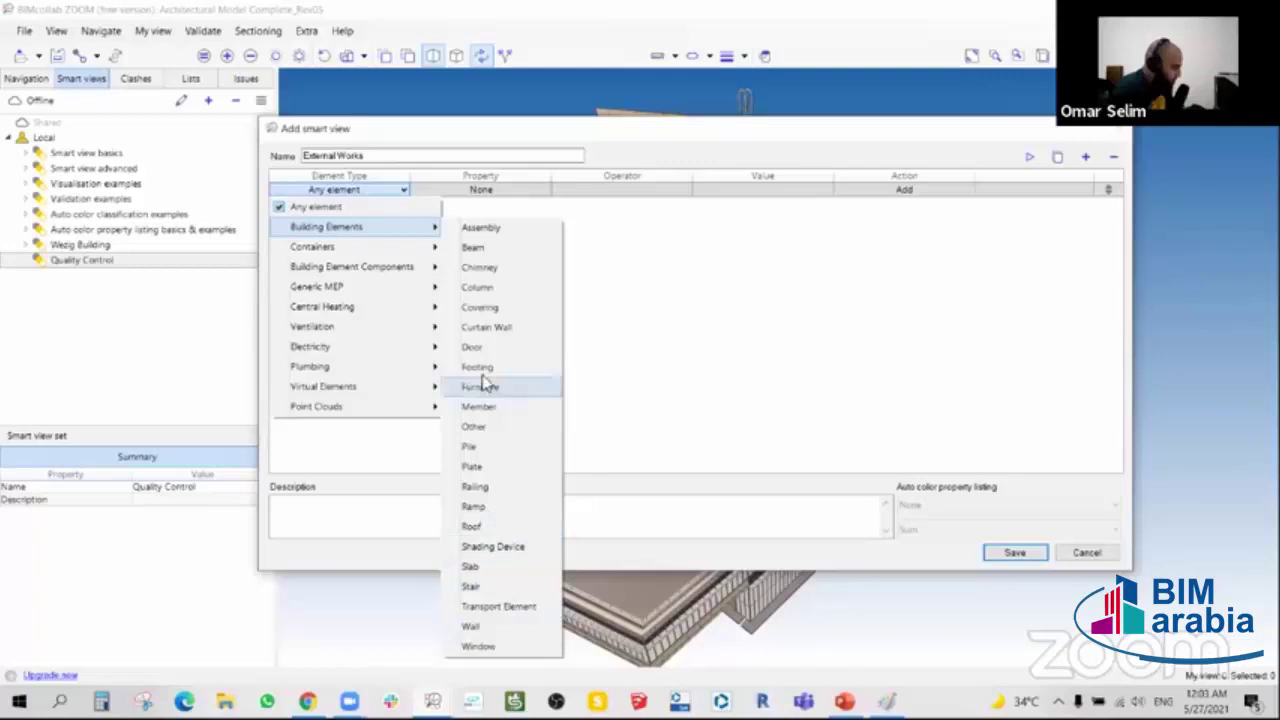
left_click(492, 310)
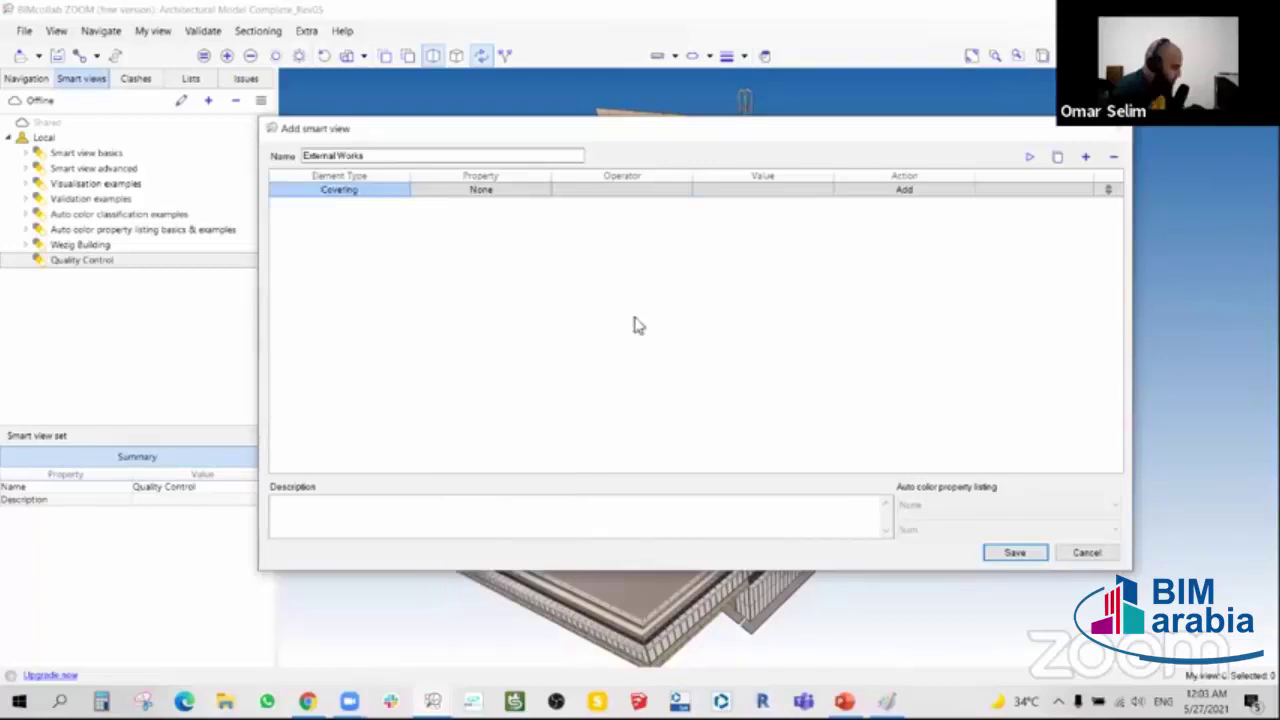
left_click(507, 190)
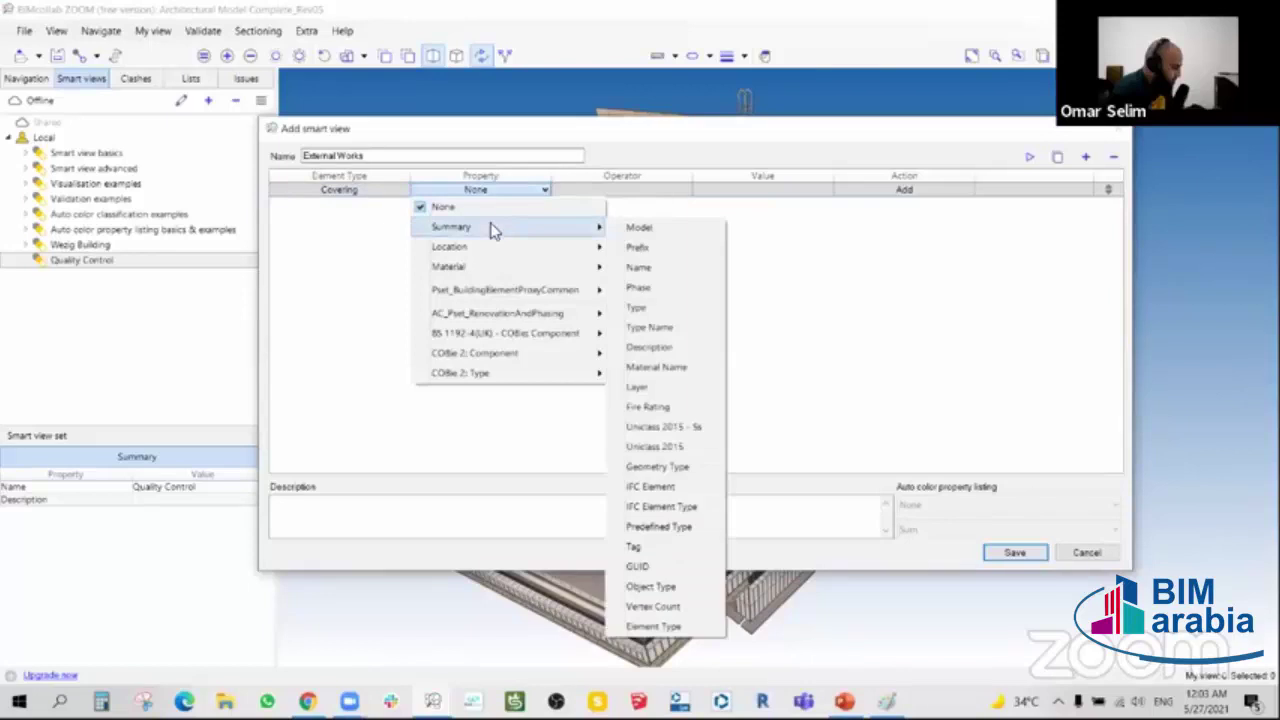
mouse_move(451, 227)
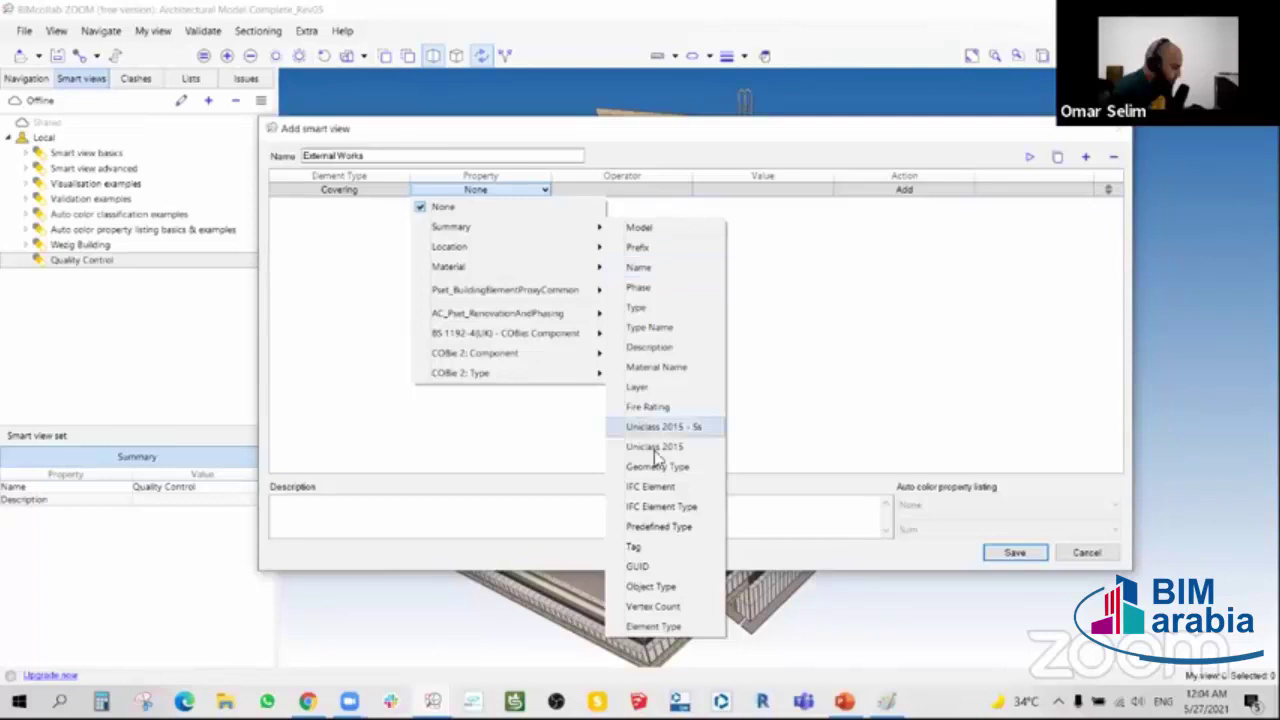
- Give the Covering rule property IFC Element and action Add & set colored, previewing the model
left_click(645, 486)
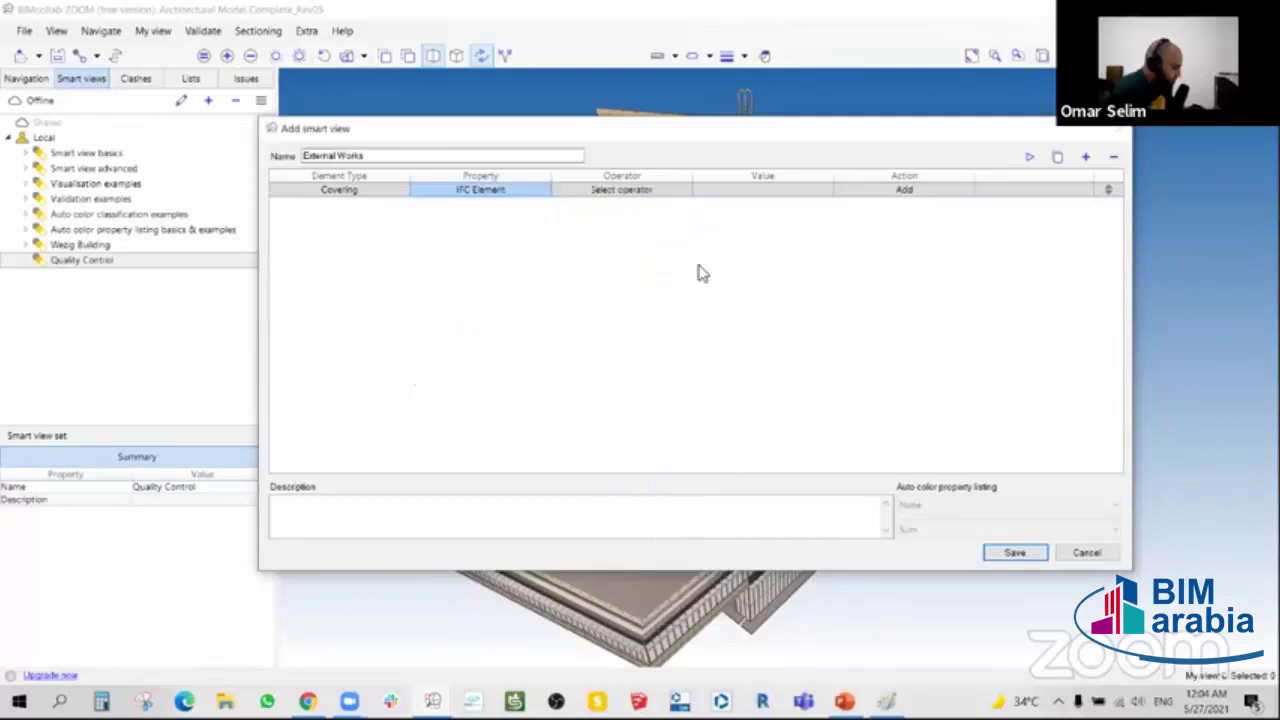
left_click(903, 190)
left_click(900, 353)
left_click(1053, 195)
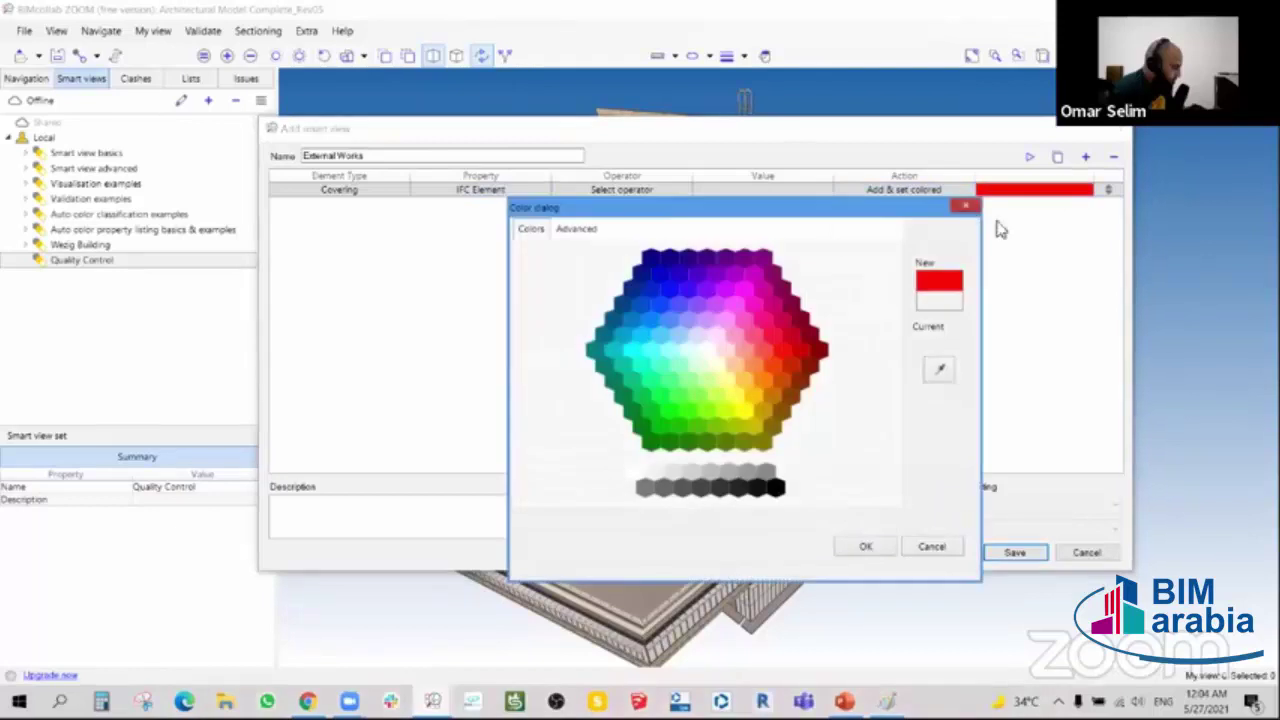
left_click(966, 208)
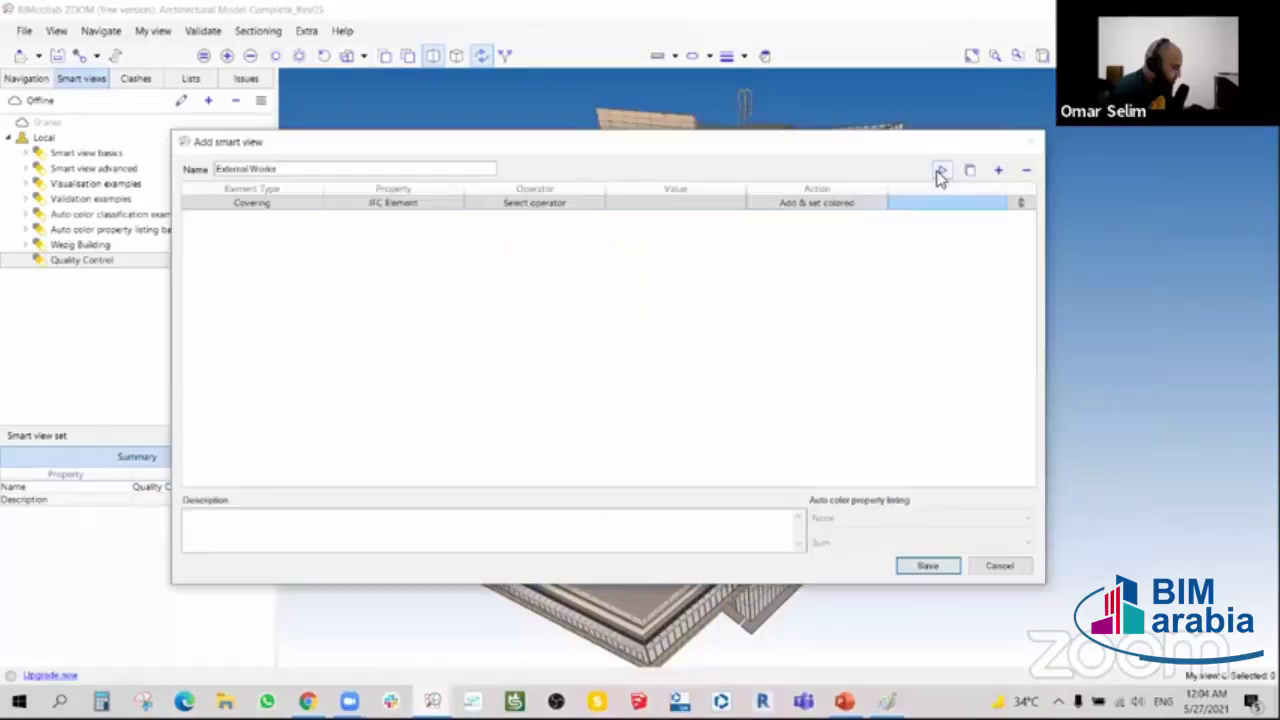
left_click(940, 174)
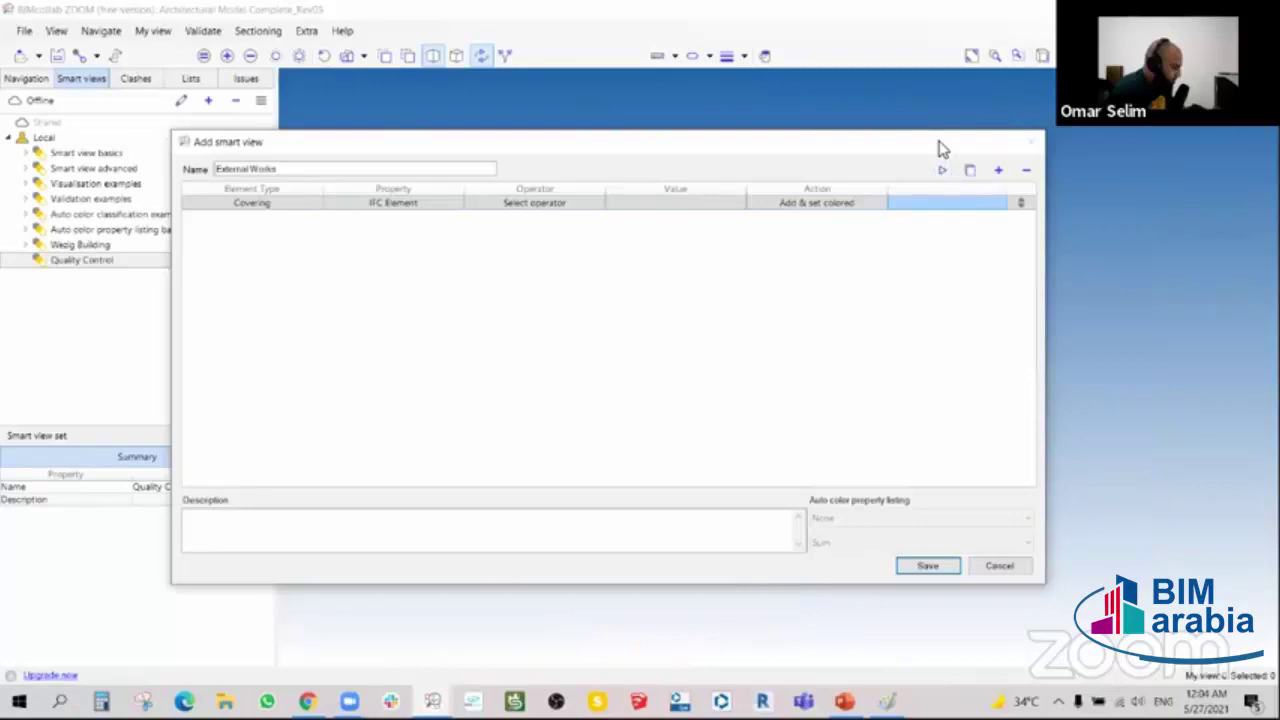
- Set the rule operator to Is defined, keep Add & set colored, and reveal the red tower
left_click(678, 199)
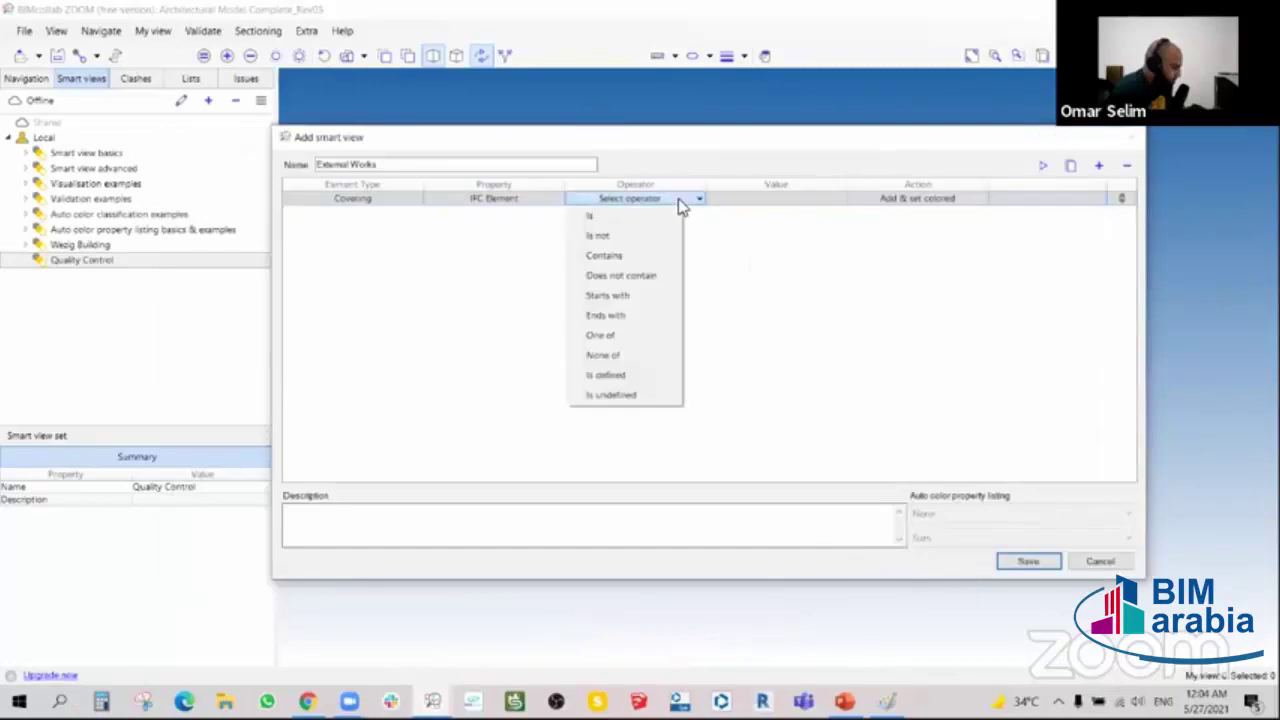
left_click(610, 375)
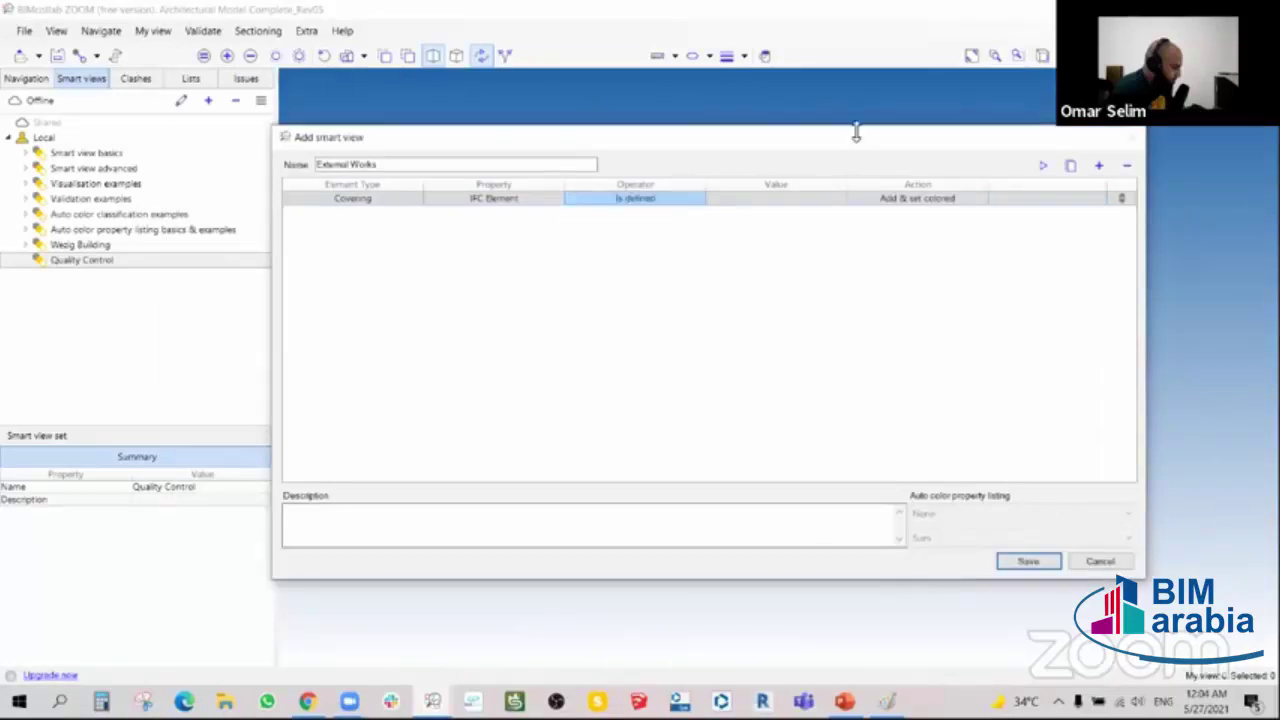
left_click(486, 207)
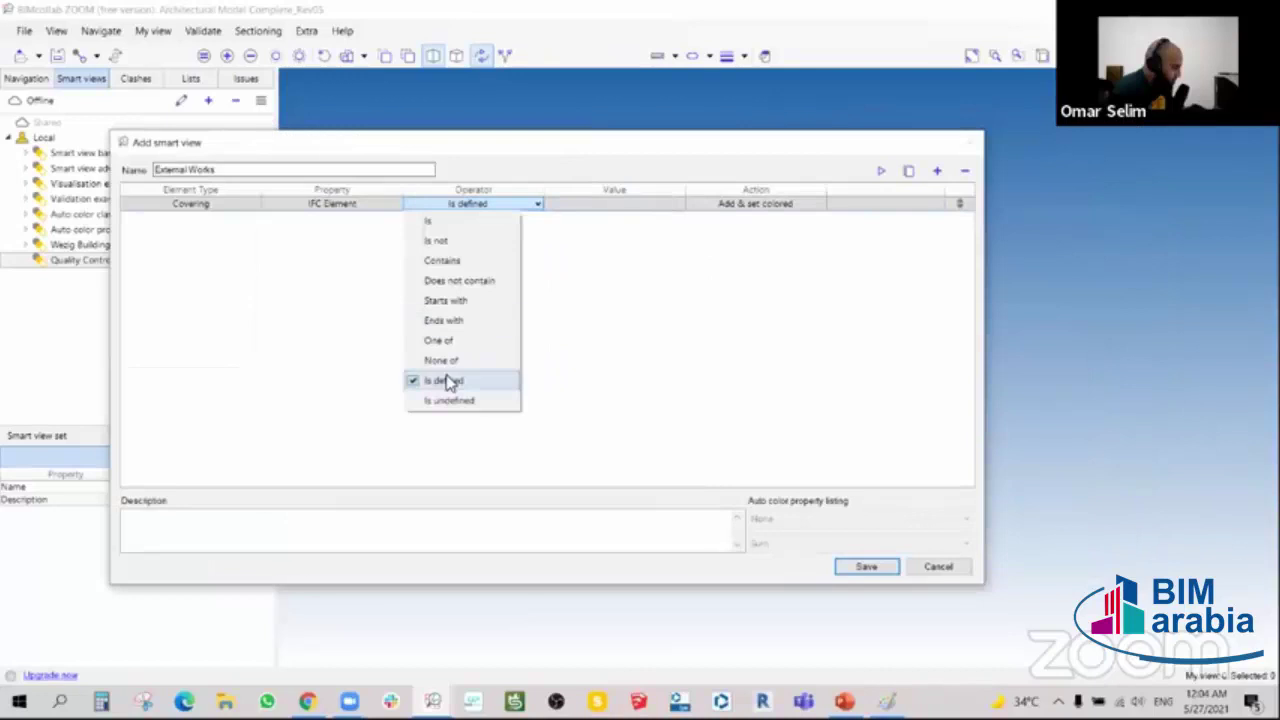
left_click(449, 382)
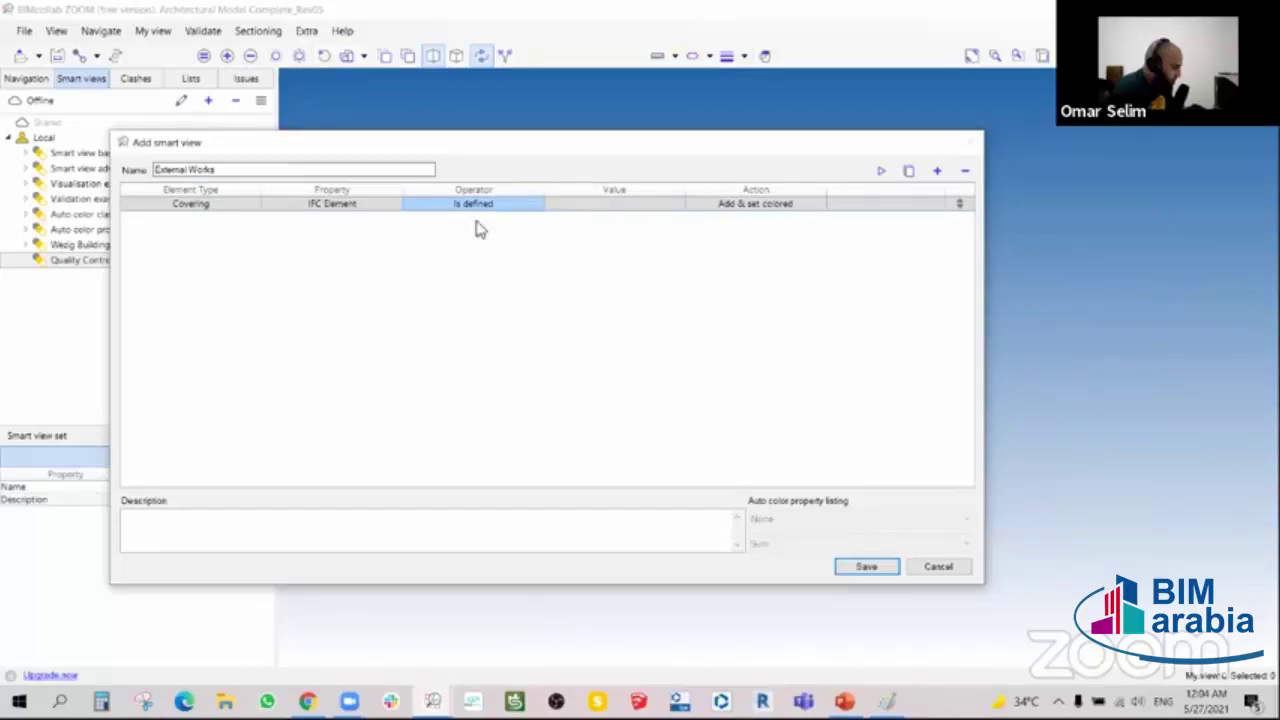
left_click(780, 205)
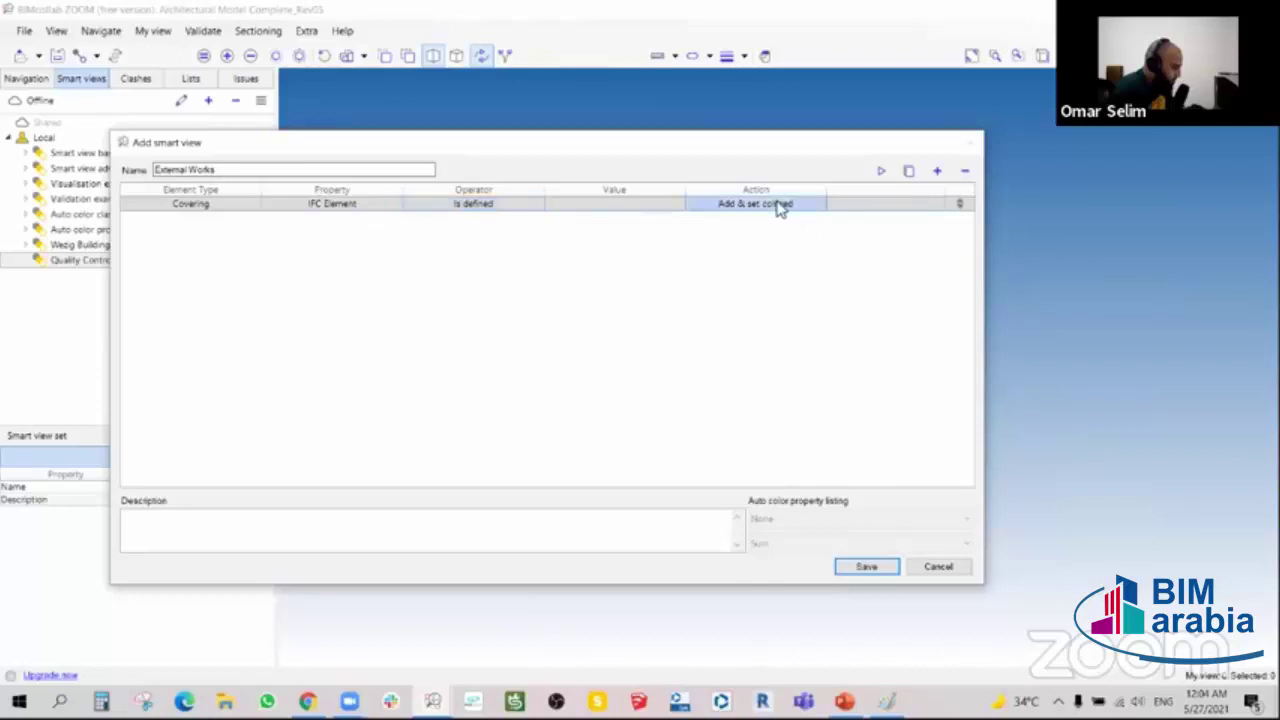
left_click(780, 205)
left_click(770, 368)
left_click(880, 171)
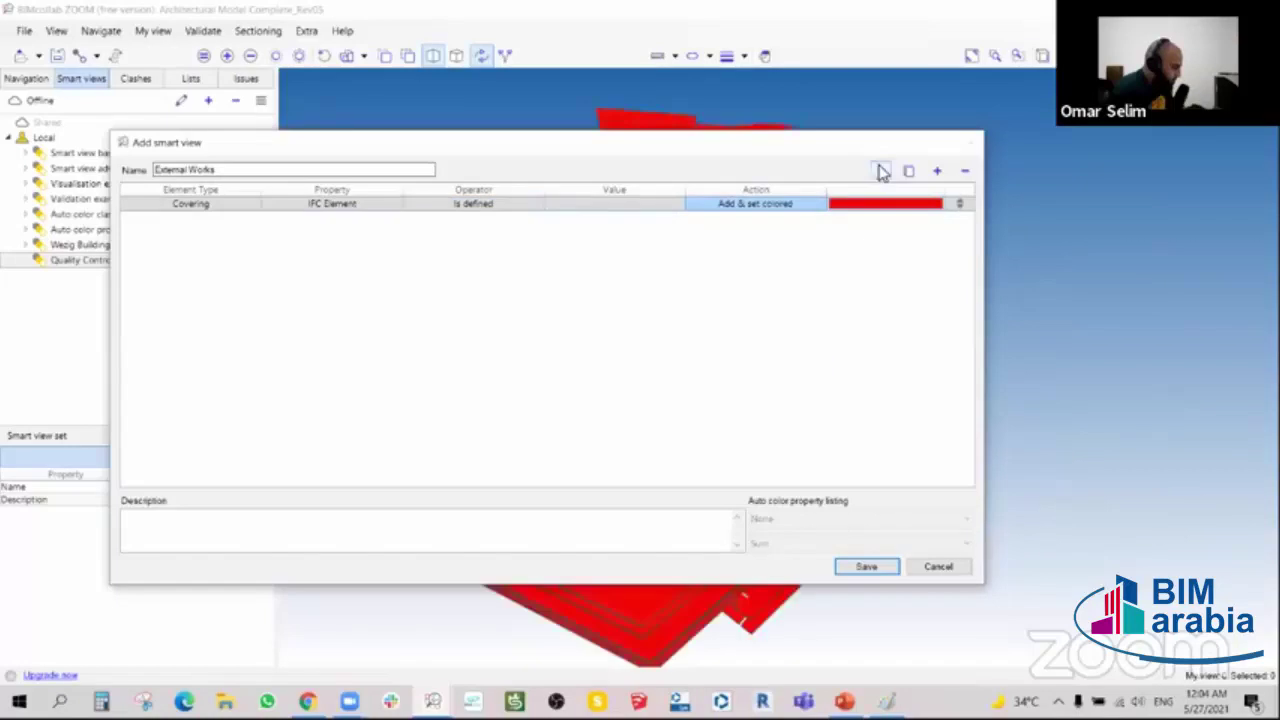
left_click_drag(760, 142, 60, 134)
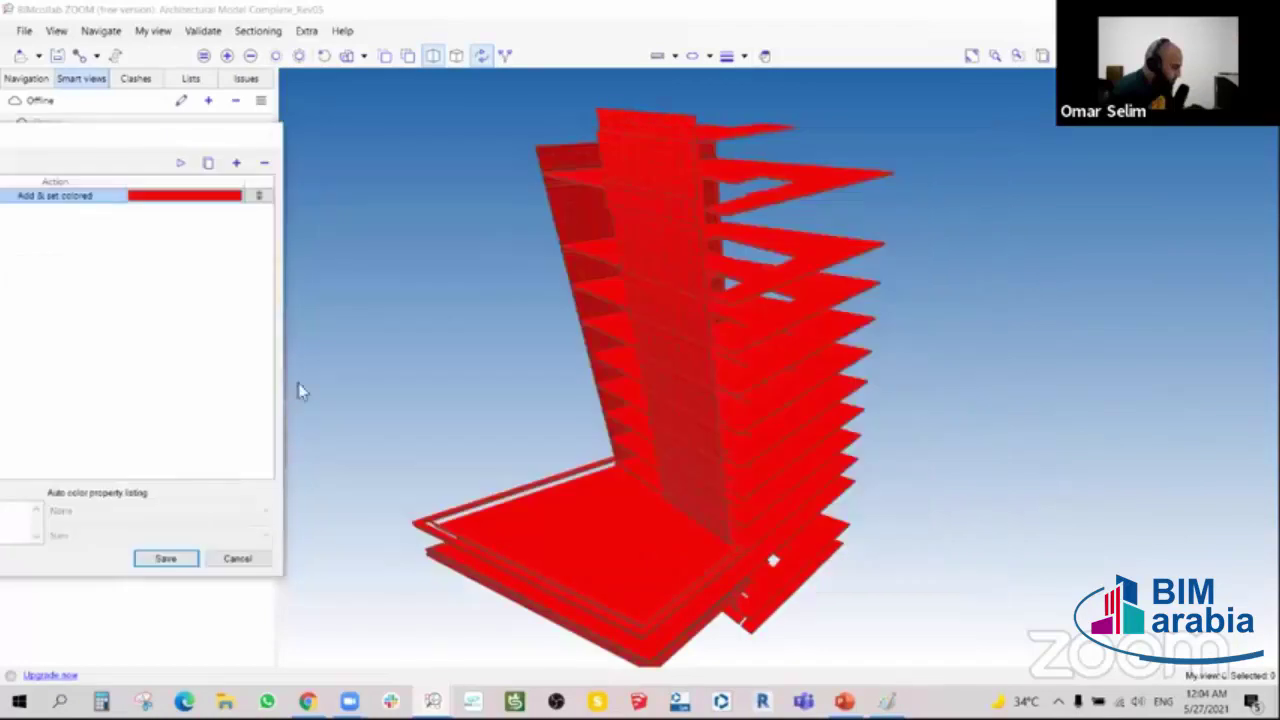
- Save External Works and zoom in on the red tower's upper floors
left_click(190, 558)
mouse_move(546, 454)
left_mouse_down()
mouse_move(763, 291)
mouse_move(708, 337)
mouse_move(761, 335)
mouse_move(690, 390)
mouse_move(655, 374)
mouse_move(711, 371)
mouse_move(717, 282)
mouse_move(785, 160)
left_mouse_up()
mouse_move(726, 255)
left_mouse_down()
mouse_move(708, 251)
mouse_move(777, 426)
left_mouse_up()
scroll(831, 468, "up", 3)
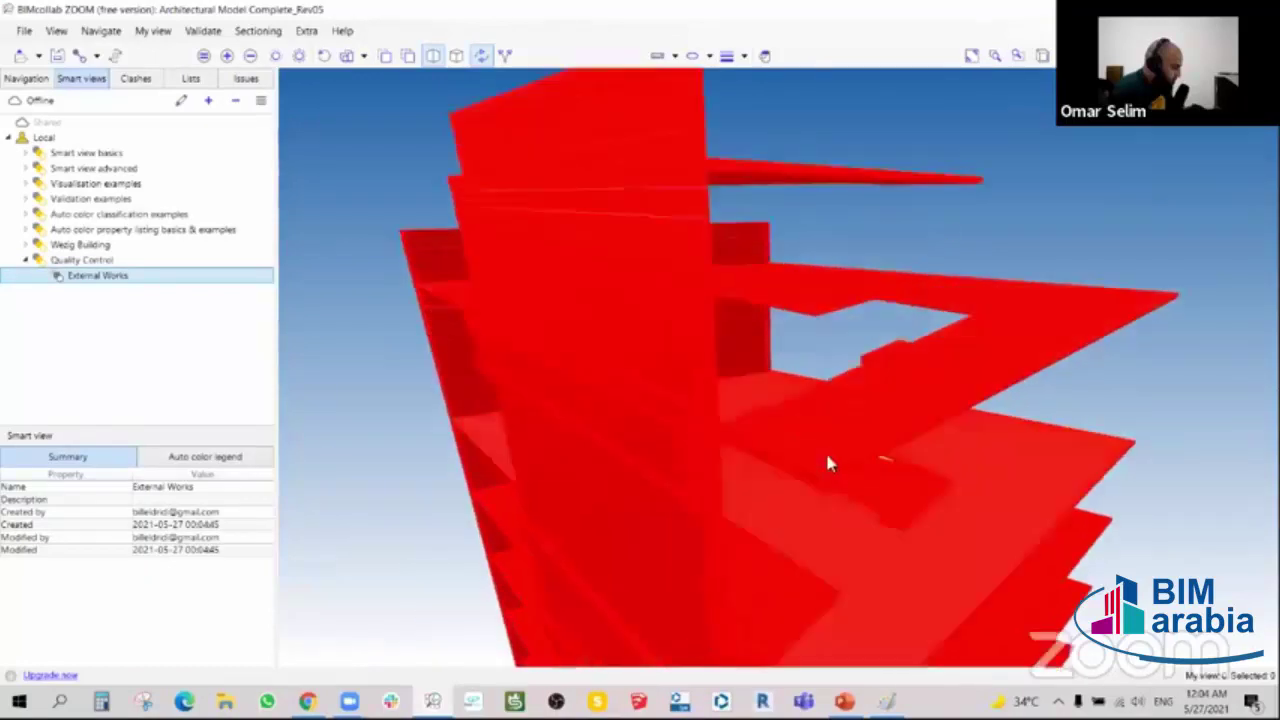
scroll(825, 450, "up", 3)
scroll(808, 395, "up", 1)
scroll(797, 407, "up", 1)
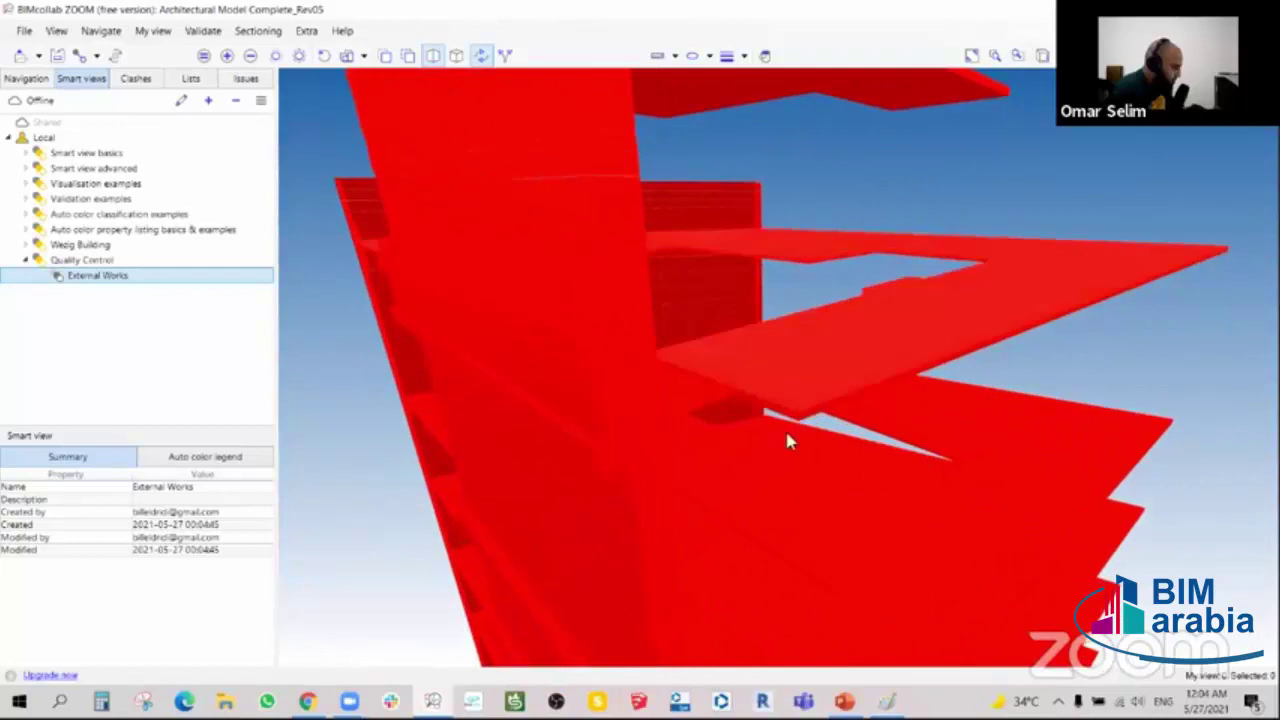
scroll(784, 425, "up", 1)
scroll(770, 418, "down", 2)
scroll(730, 402, "down", 2)
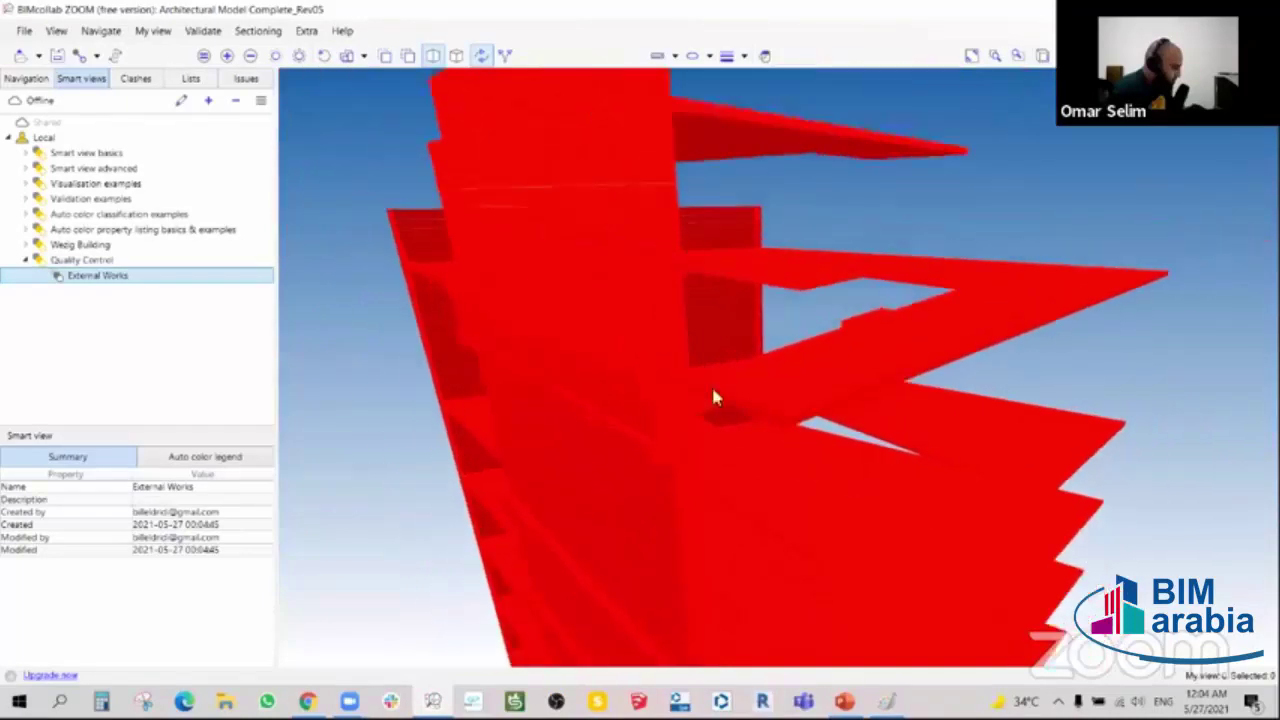
scroll(706, 340, "down", 2)
scroll(699, 285, "down", 1)
- Read a cladding panel's Stone Cladding properties, then reopen External Works with a new rule row
left_click(697, 280)
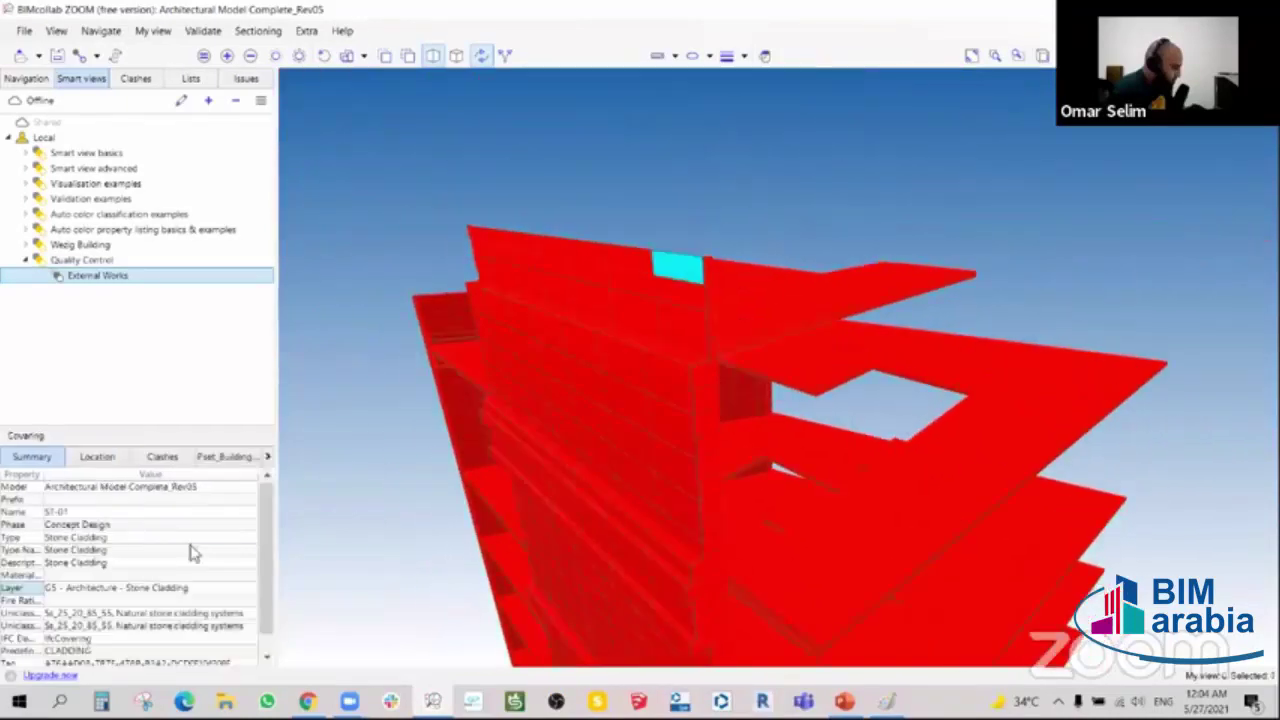
double_click(41, 475)
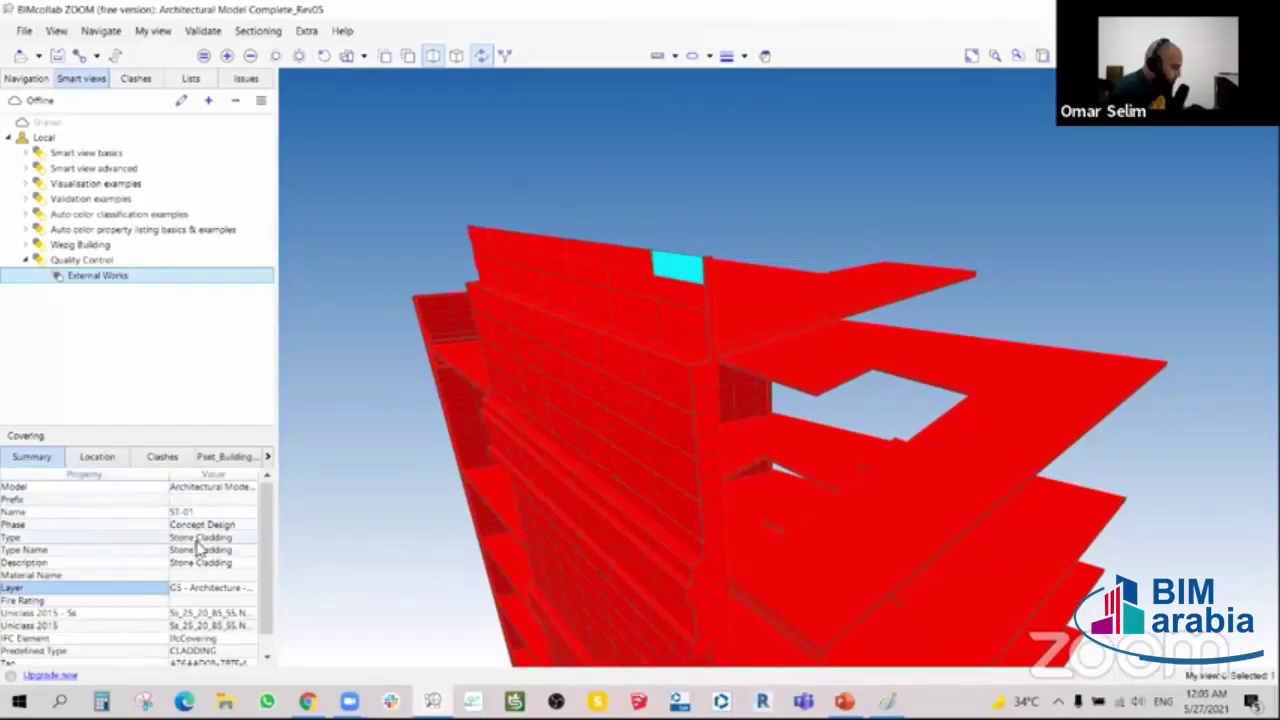
right_click(135, 284)
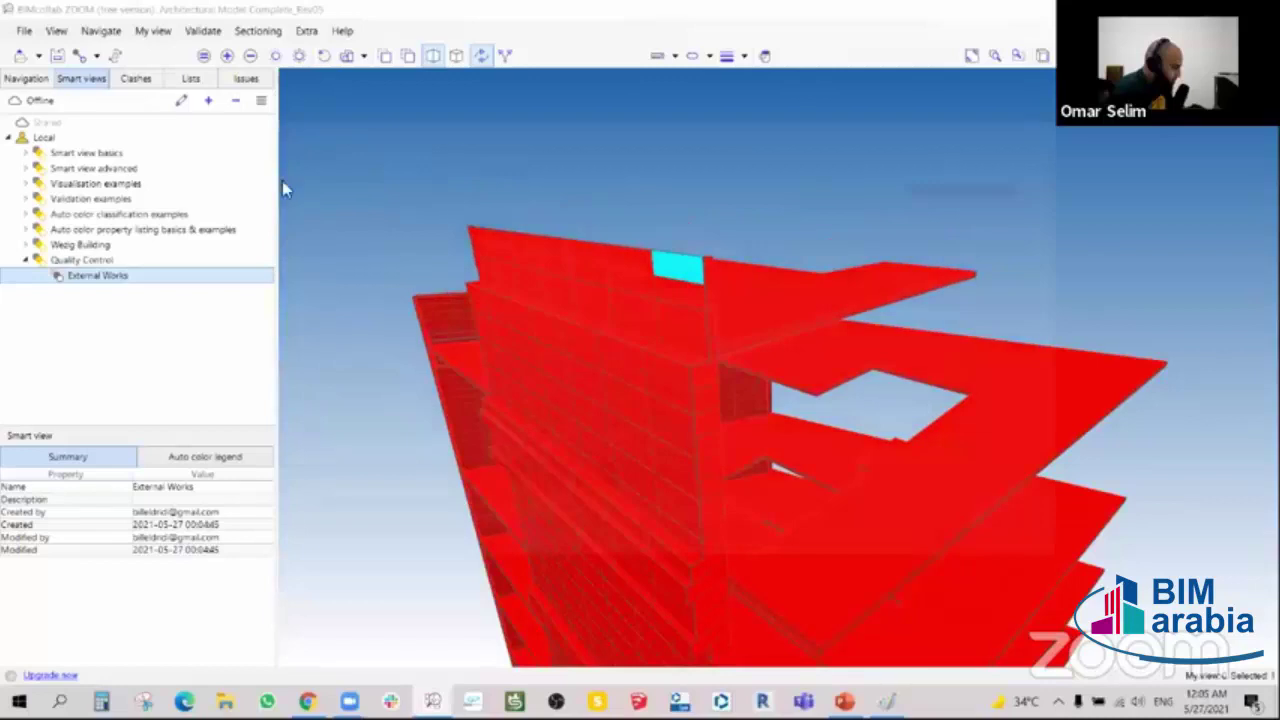
left_click(181, 100)
left_click(1028, 152)
- Set rule 2 to Covering, property Name, operator Is, value 'Stone Cladding'
left_click(333, 200)
mouse_move(323, 243)
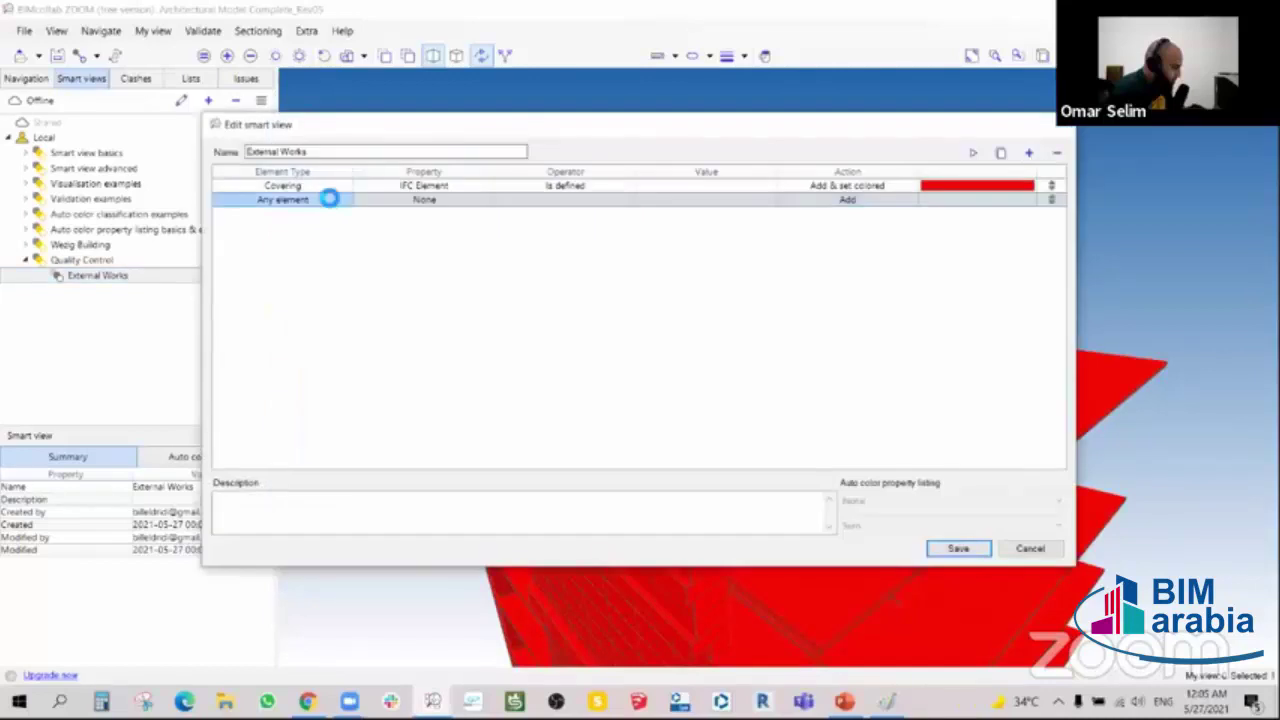
left_click(330, 200)
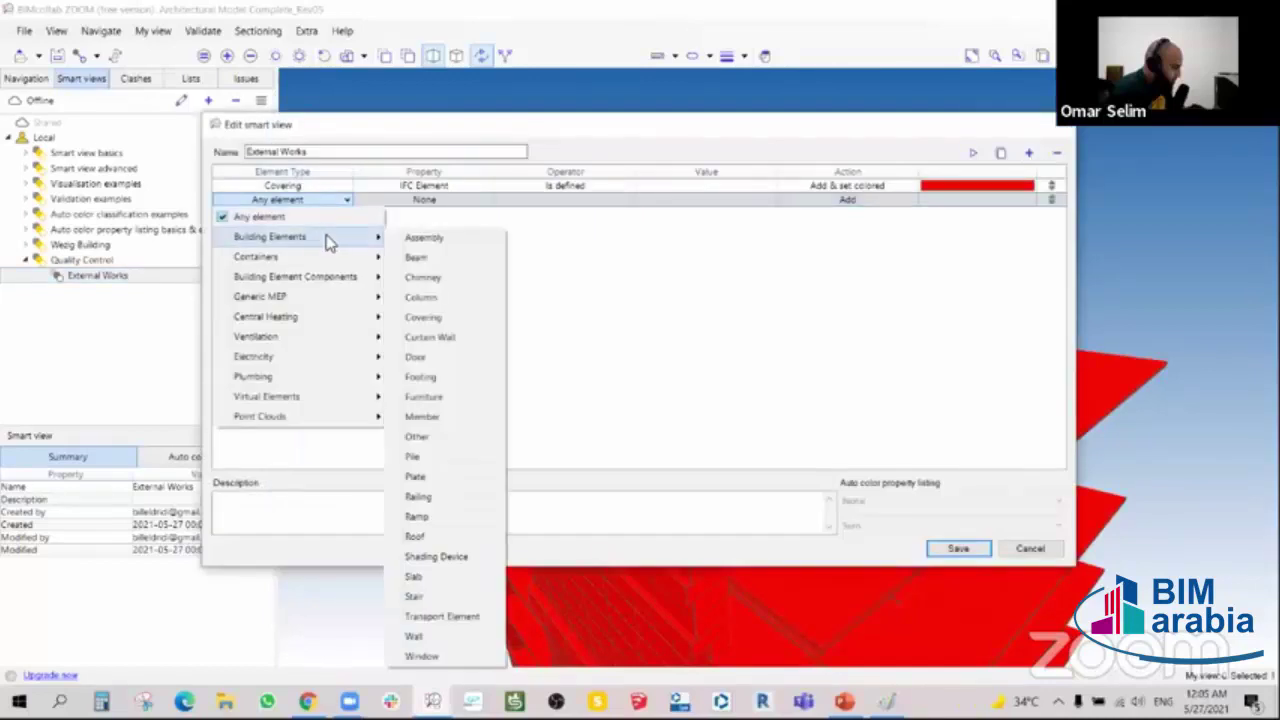
left_click(423, 317)
left_click(448, 203)
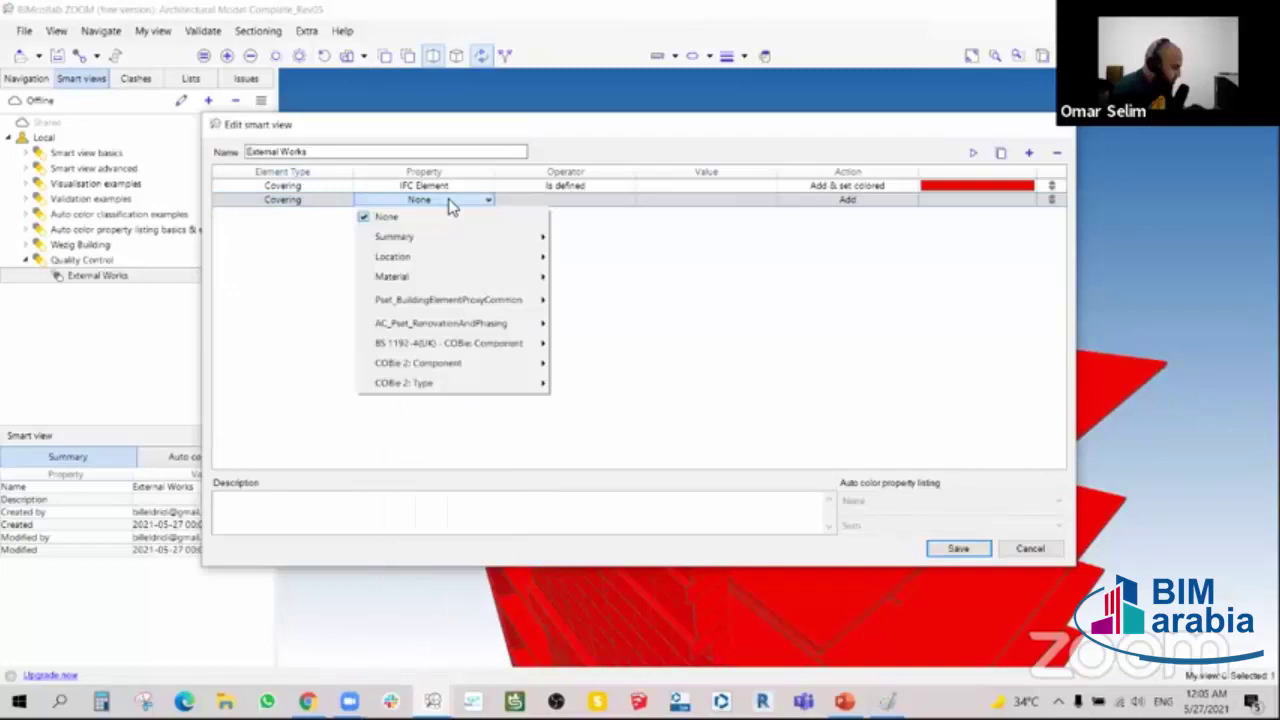
mouse_move(395, 237)
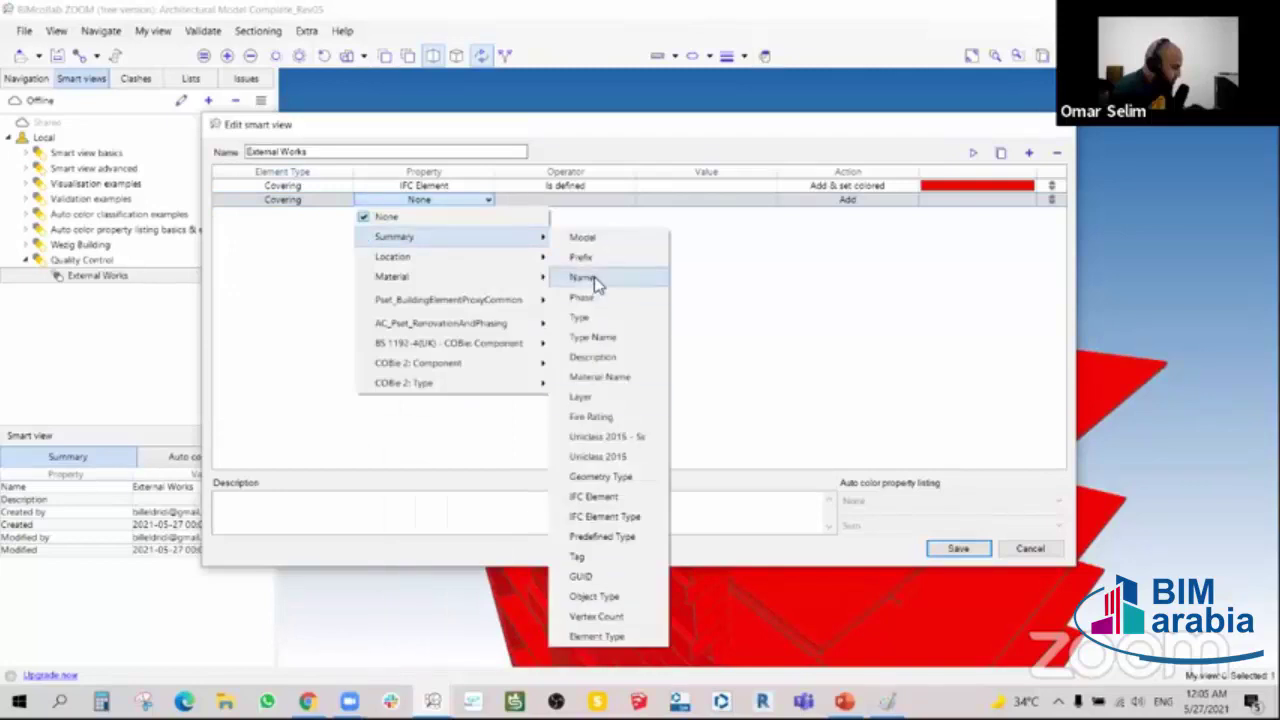
left_click(594, 279)
left_click(594, 202)
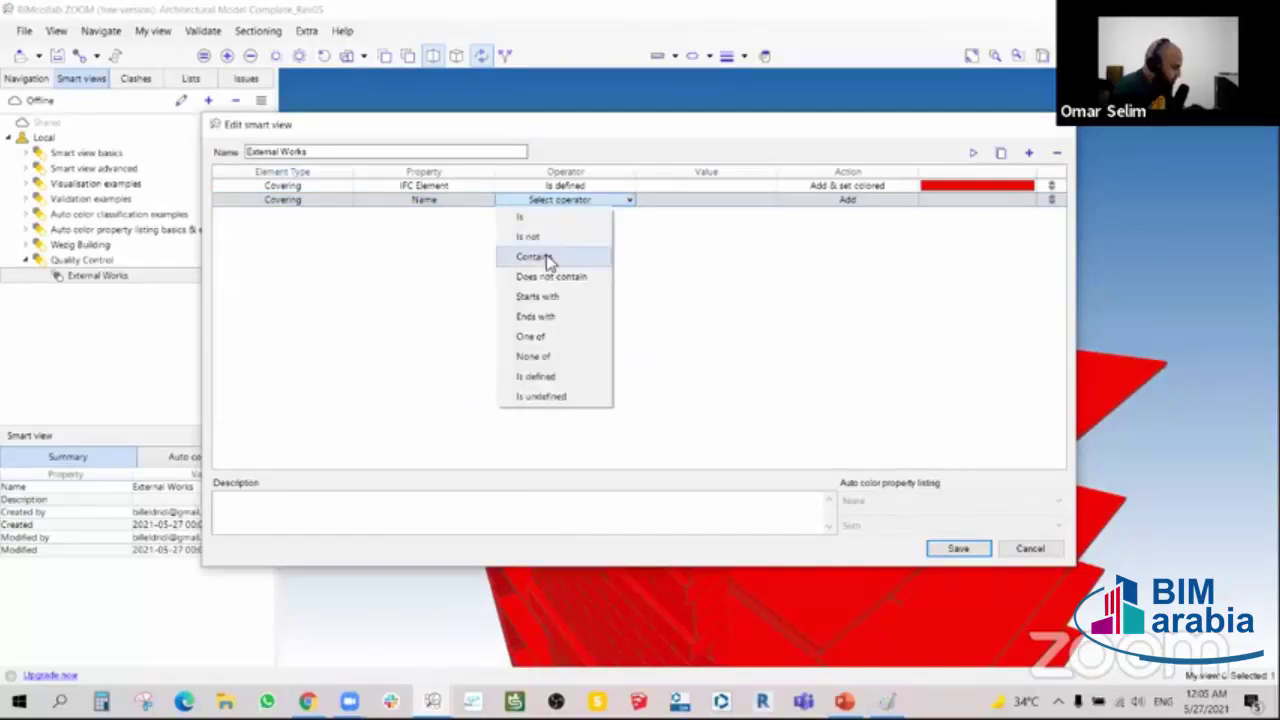
left_click(539, 218)
left_click(685, 197)
type("Stone Cladding")
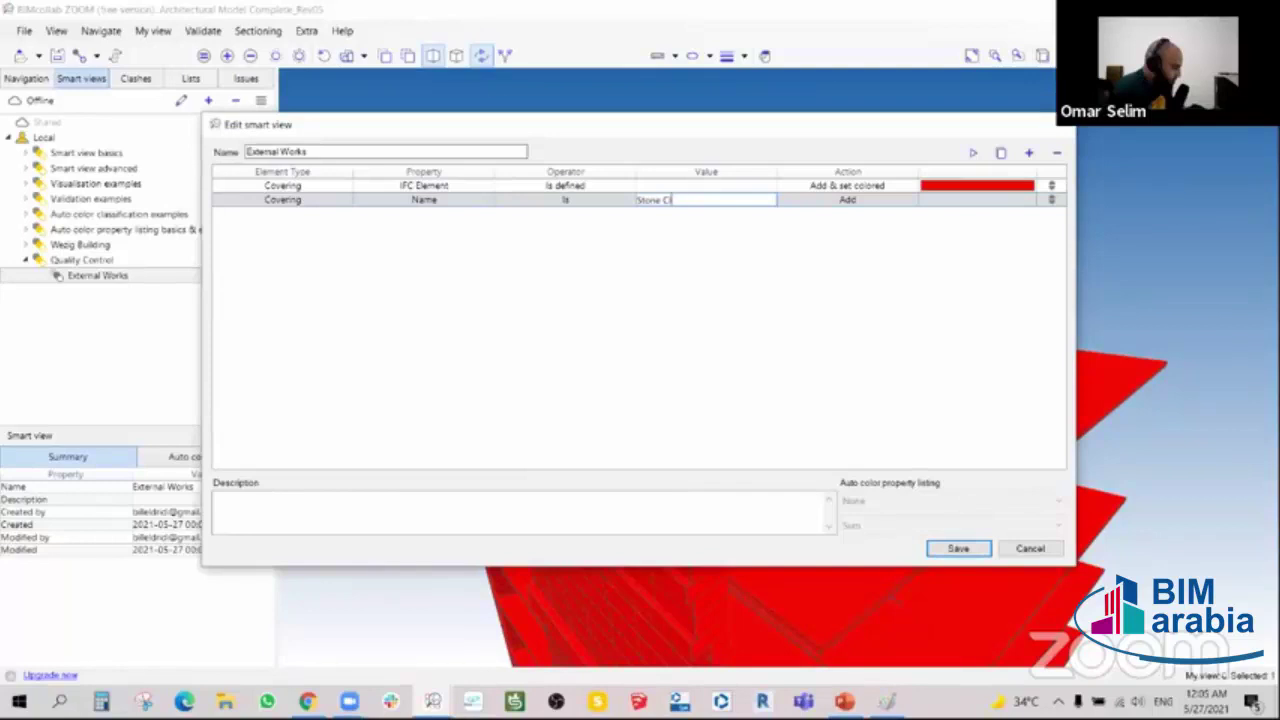
left_click(910, 200)
- Make rule 2 Add & set colored with the colour green
left_click(834, 368)
left_click(997, 203)
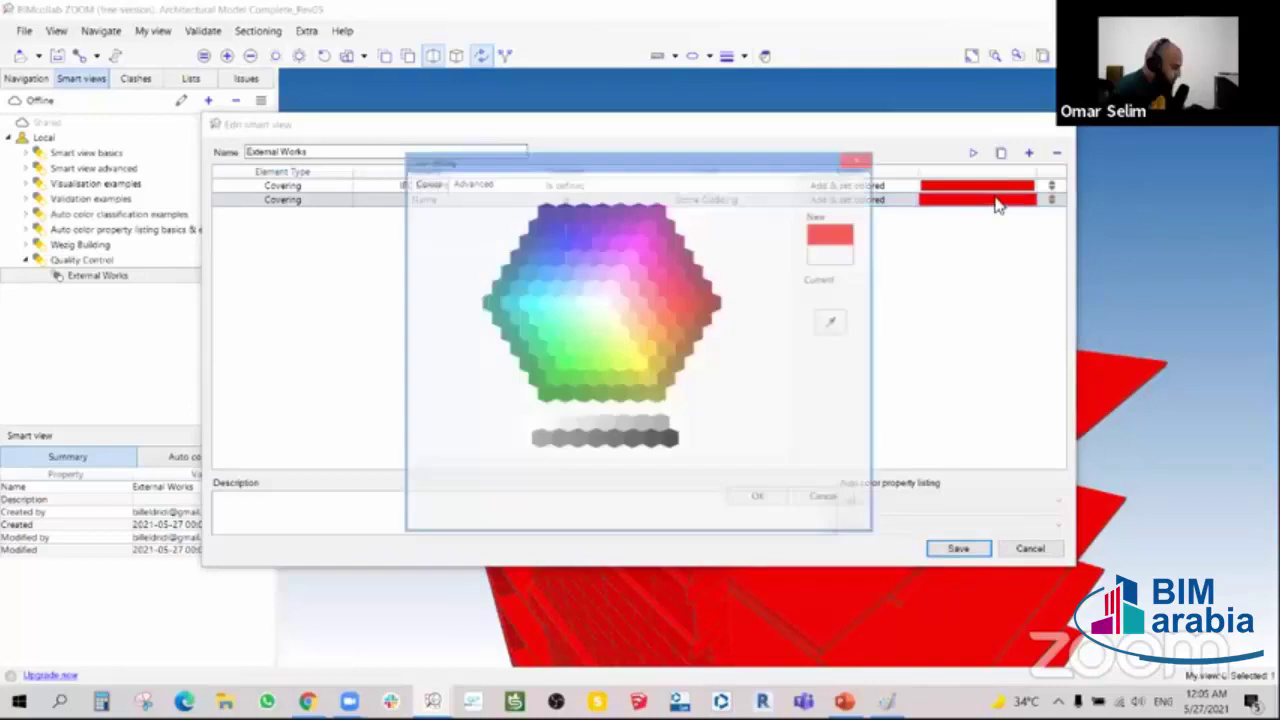
left_click(567, 347)
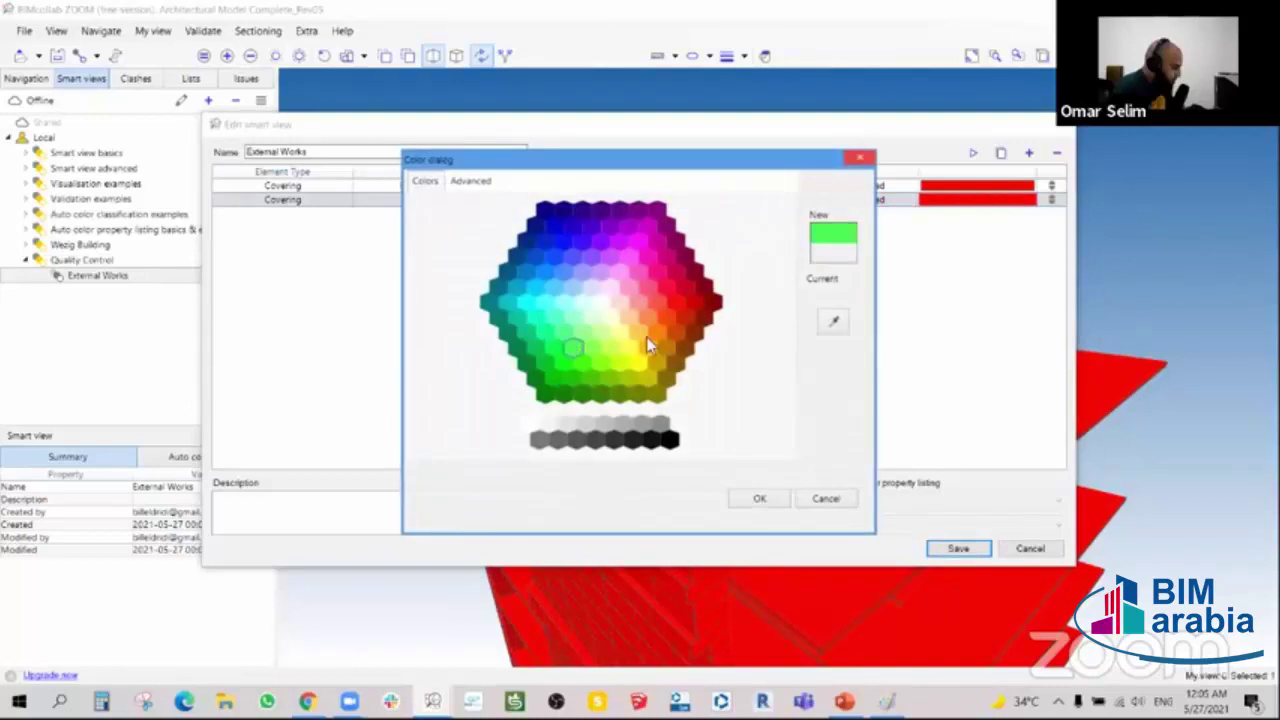
left_click(760, 498)
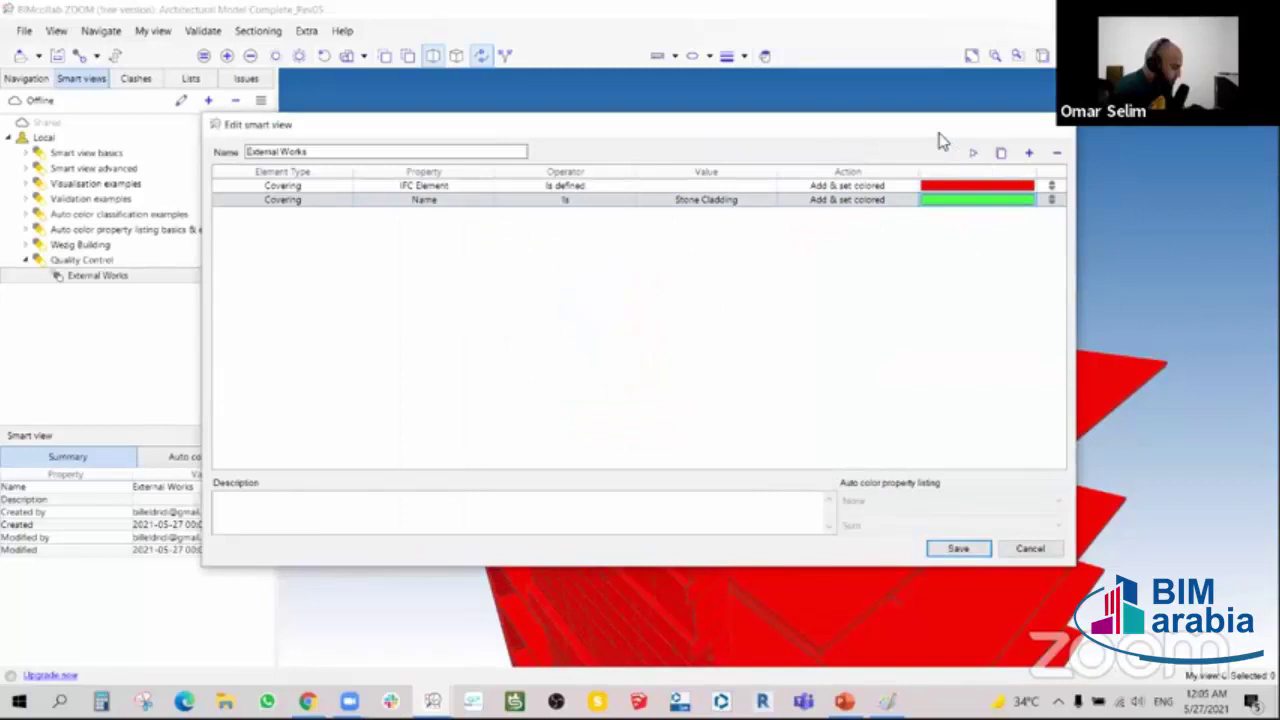
left_click(534, 142)
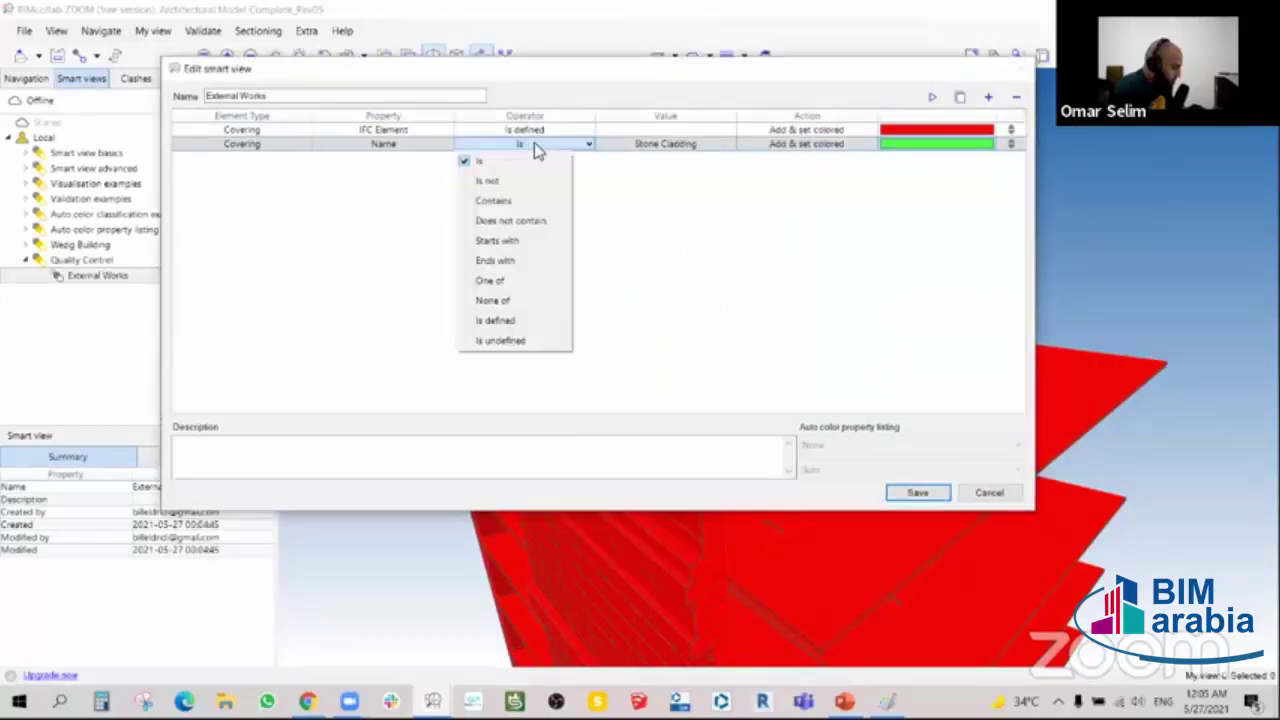
- Change rule 2's operator to Is defined and apply it, turning the tower green
left_click(500, 200)
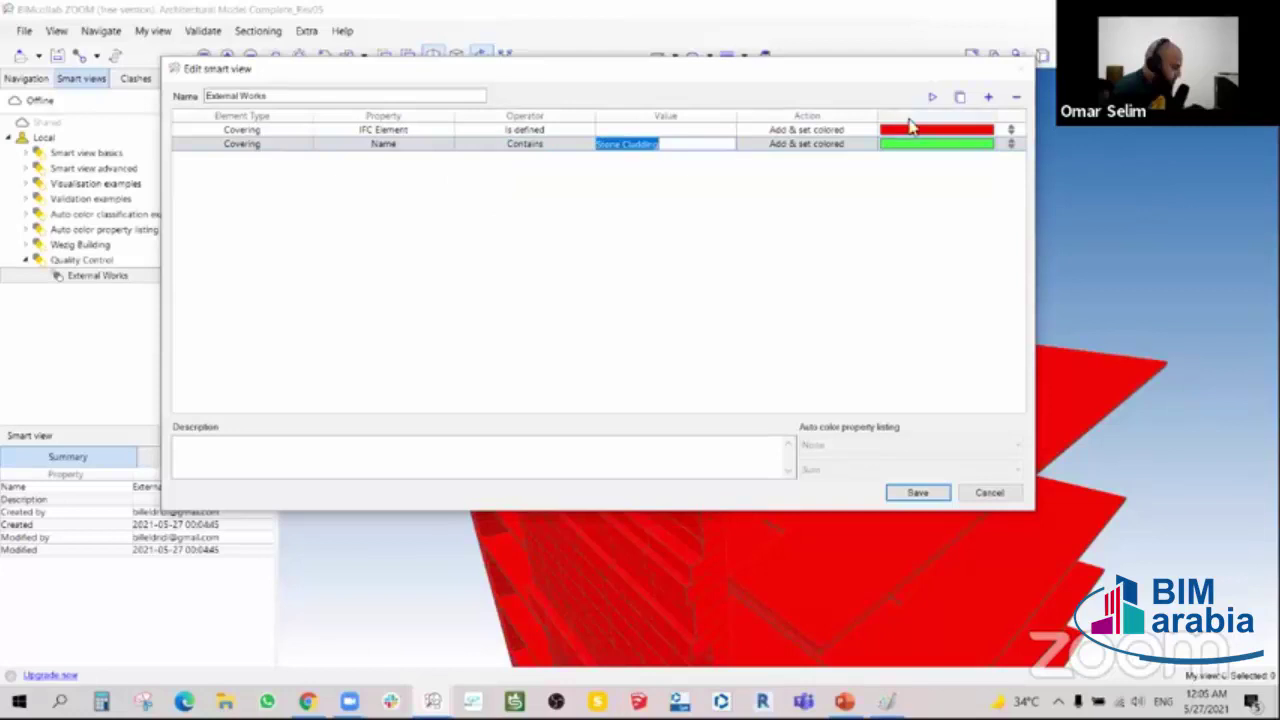
left_click(567, 146)
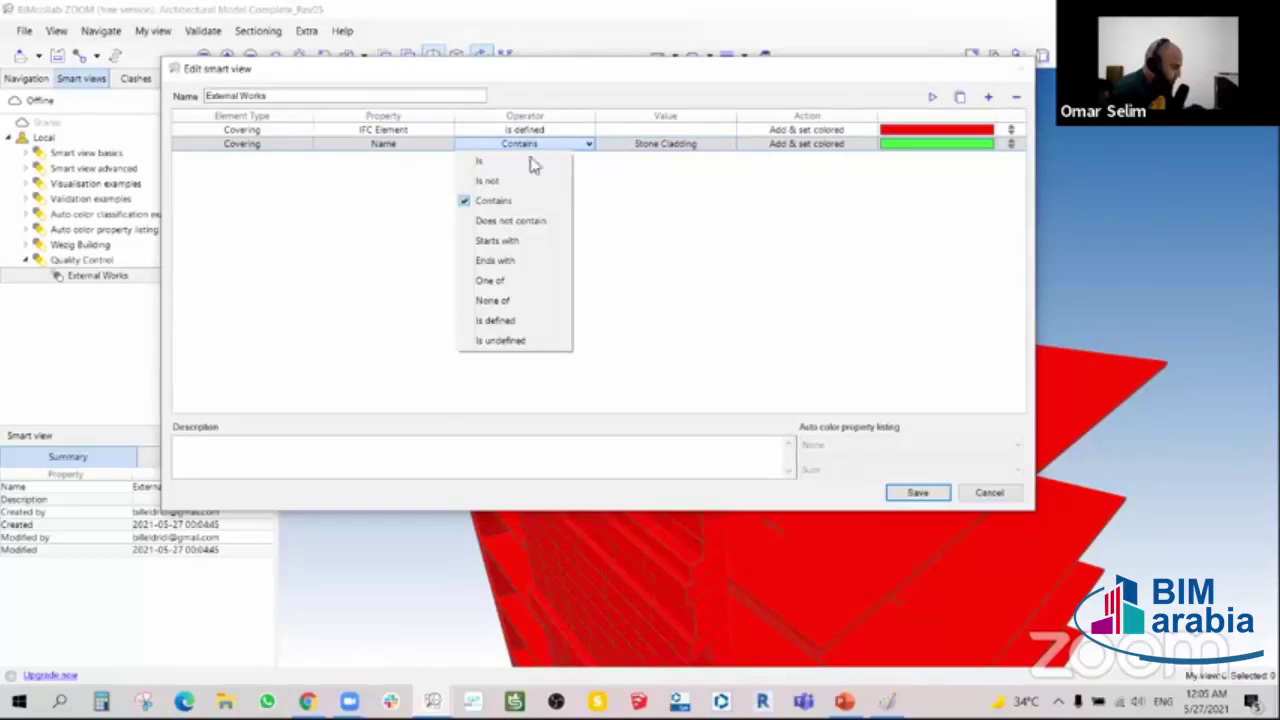
left_click(502, 340)
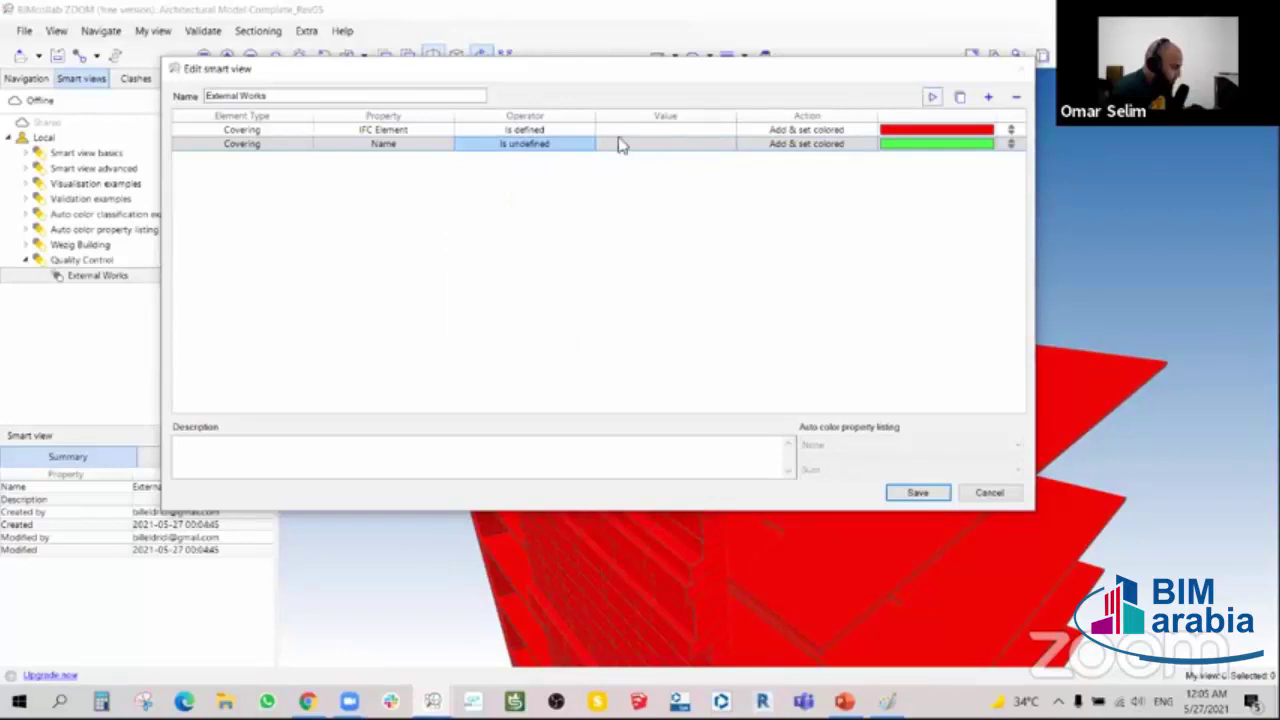
left_click(520, 146)
left_click(510, 318)
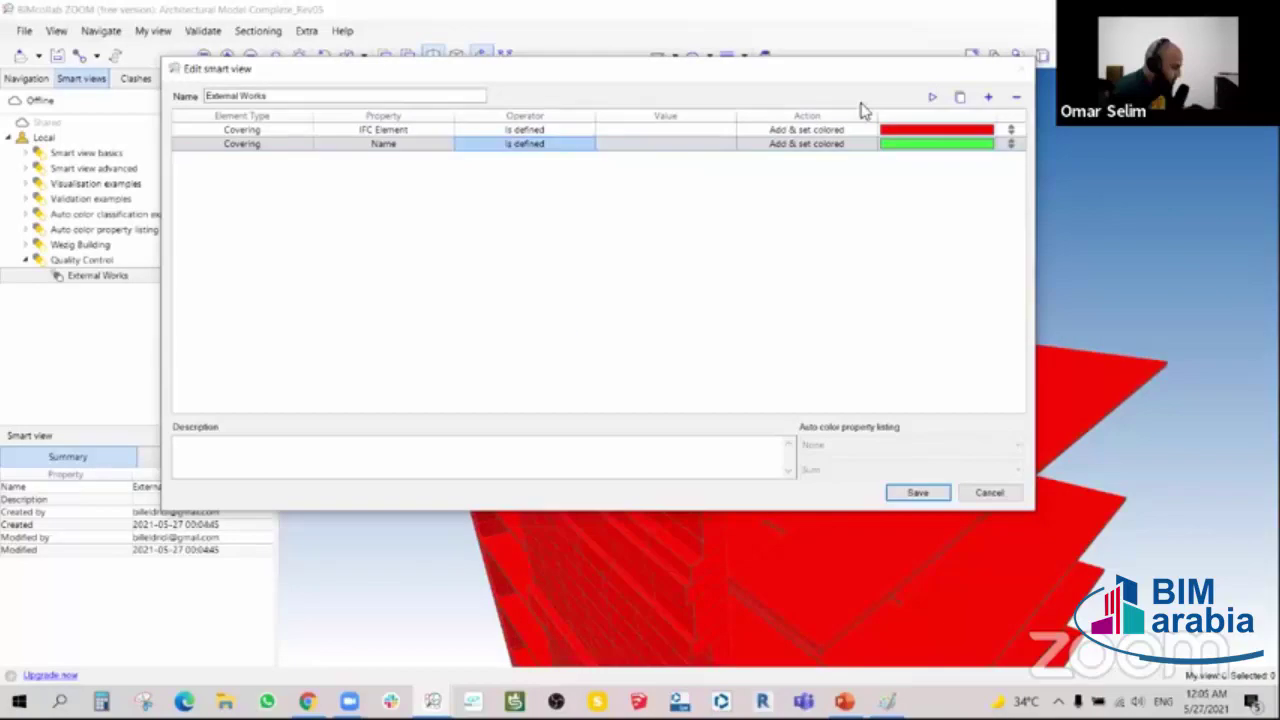
left_click(933, 97)
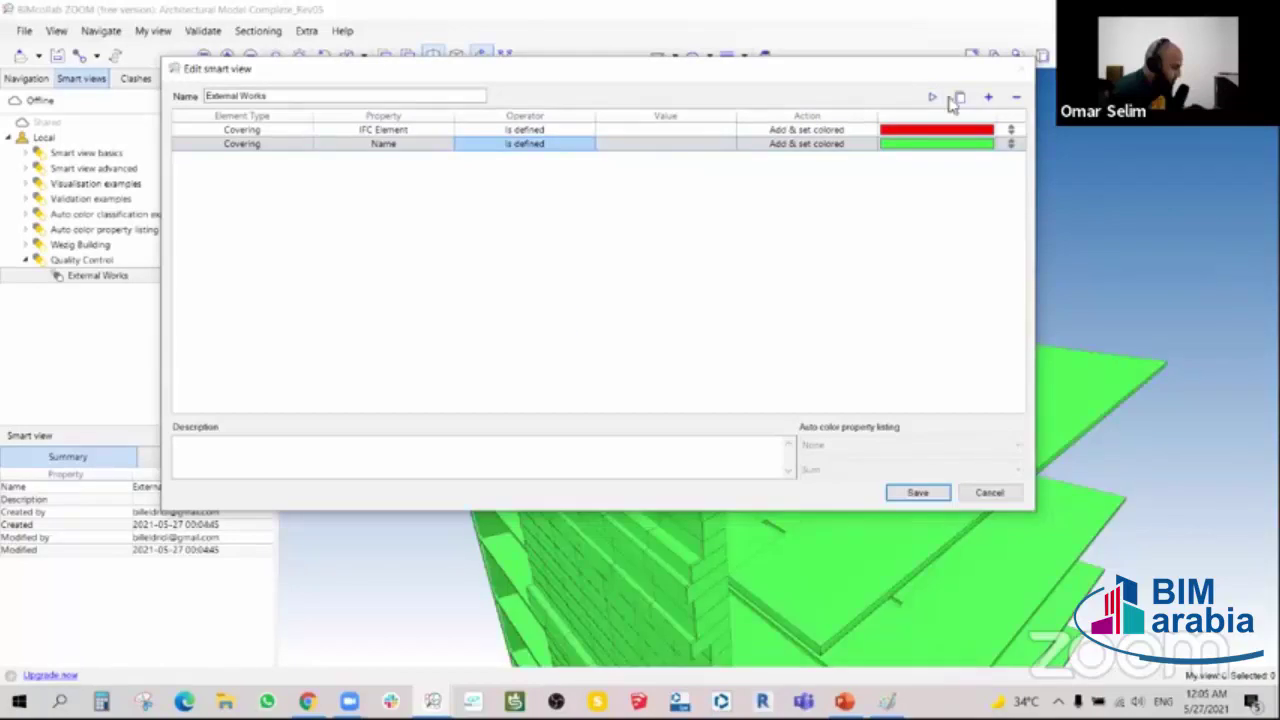
- Keep Name as rule 2's property and add a blank third rule row
left_click(428, 174)
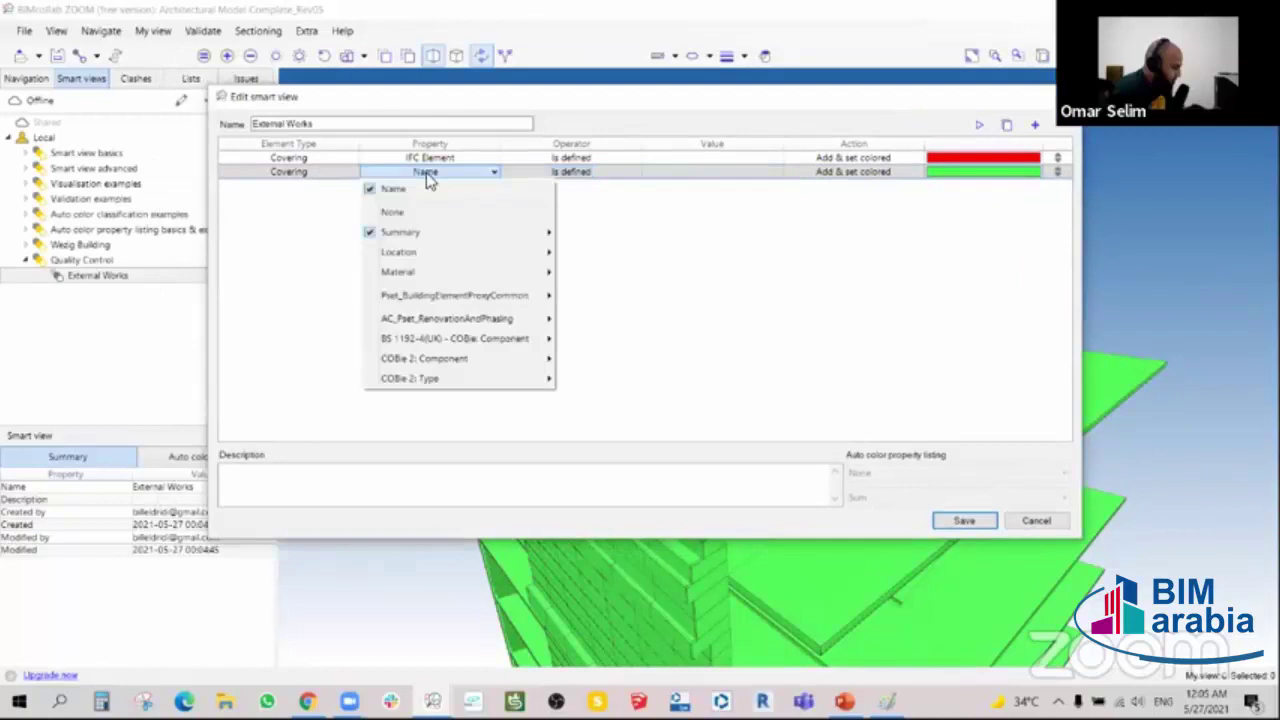
left_click(428, 176)
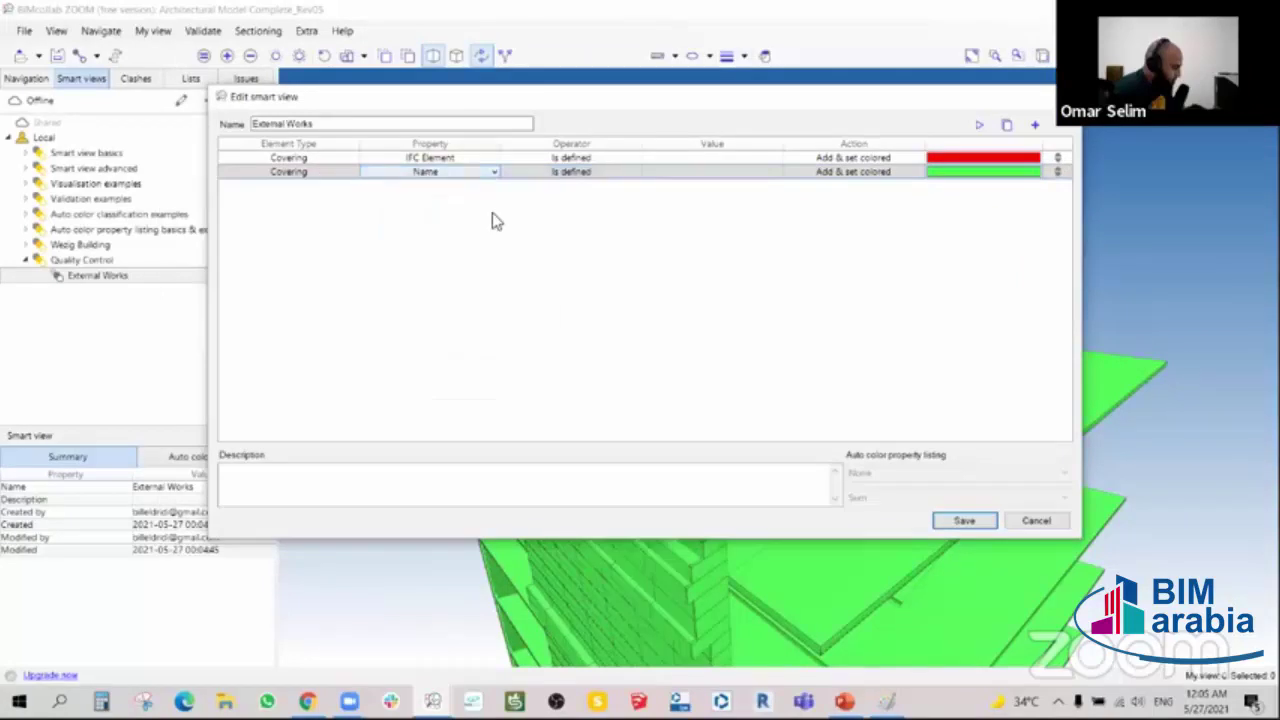
left_click(1035, 124)
left_click(302, 188)
mouse_move(276, 223)
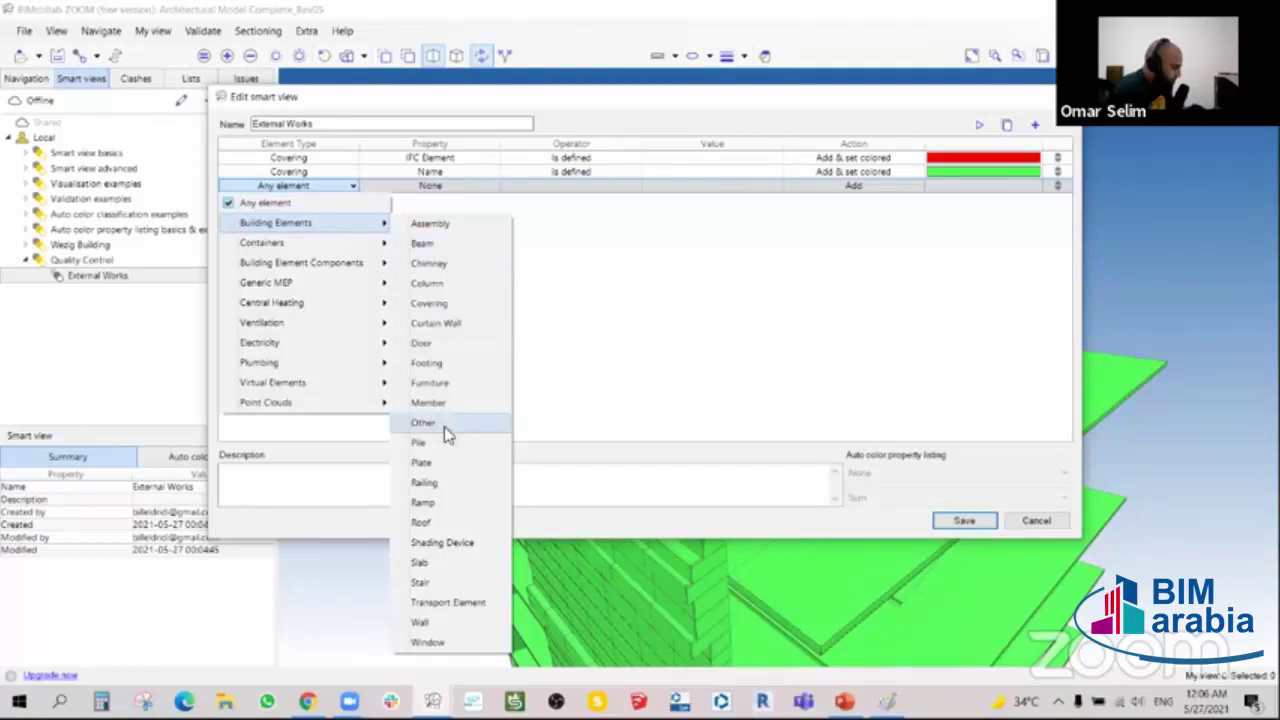
- Set rule 3 to Covering, property Name, operator None of
left_click(432, 303)
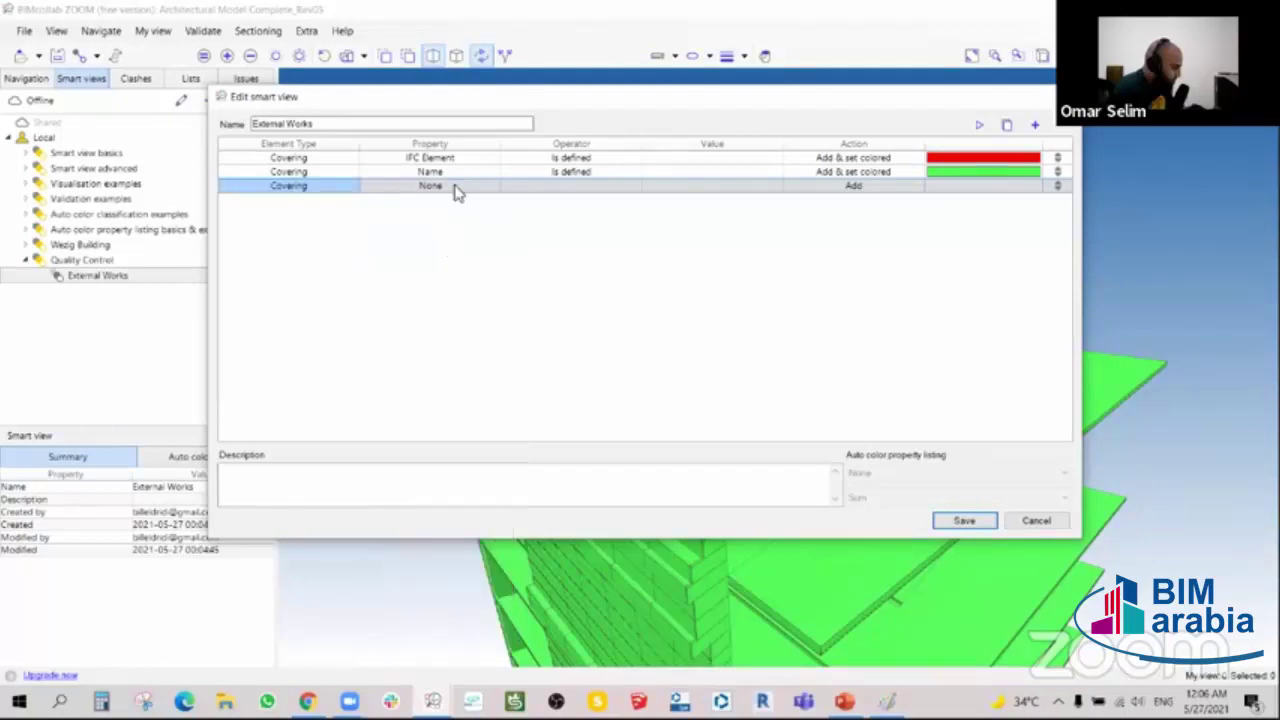
left_click(552, 188)
left_click(475, 188)
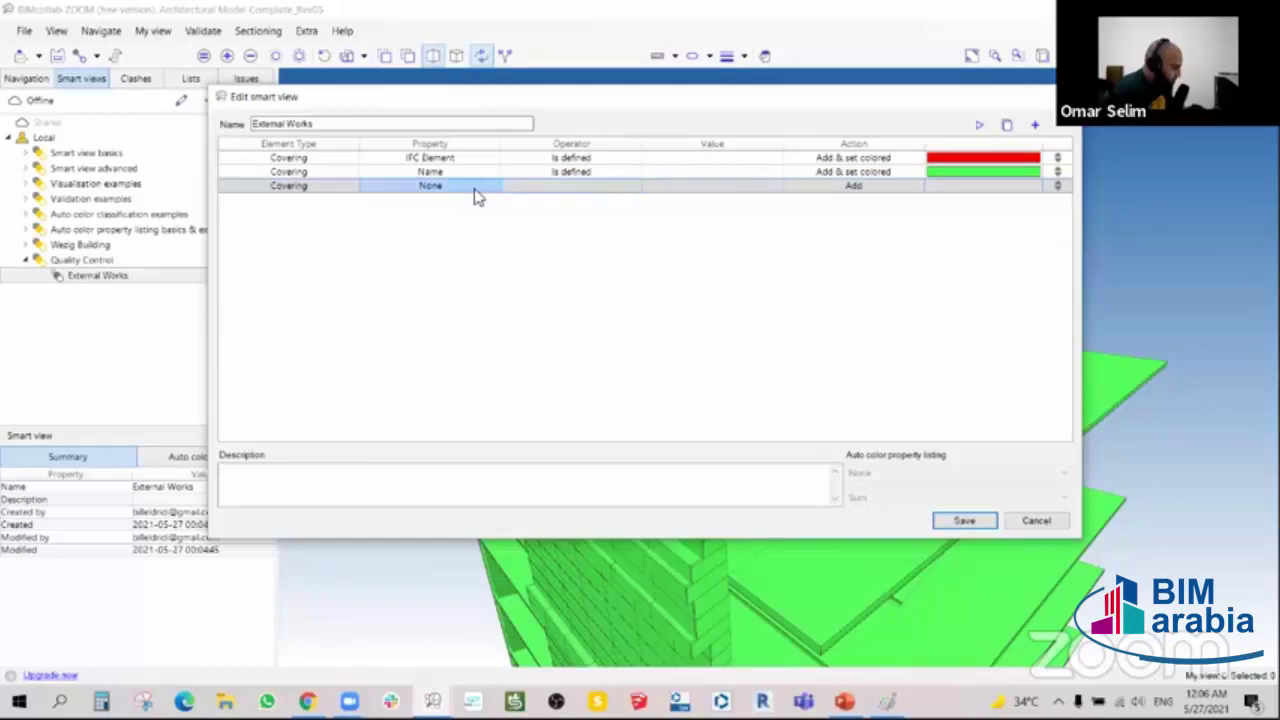
left_click(475, 188)
left_click(590, 189)
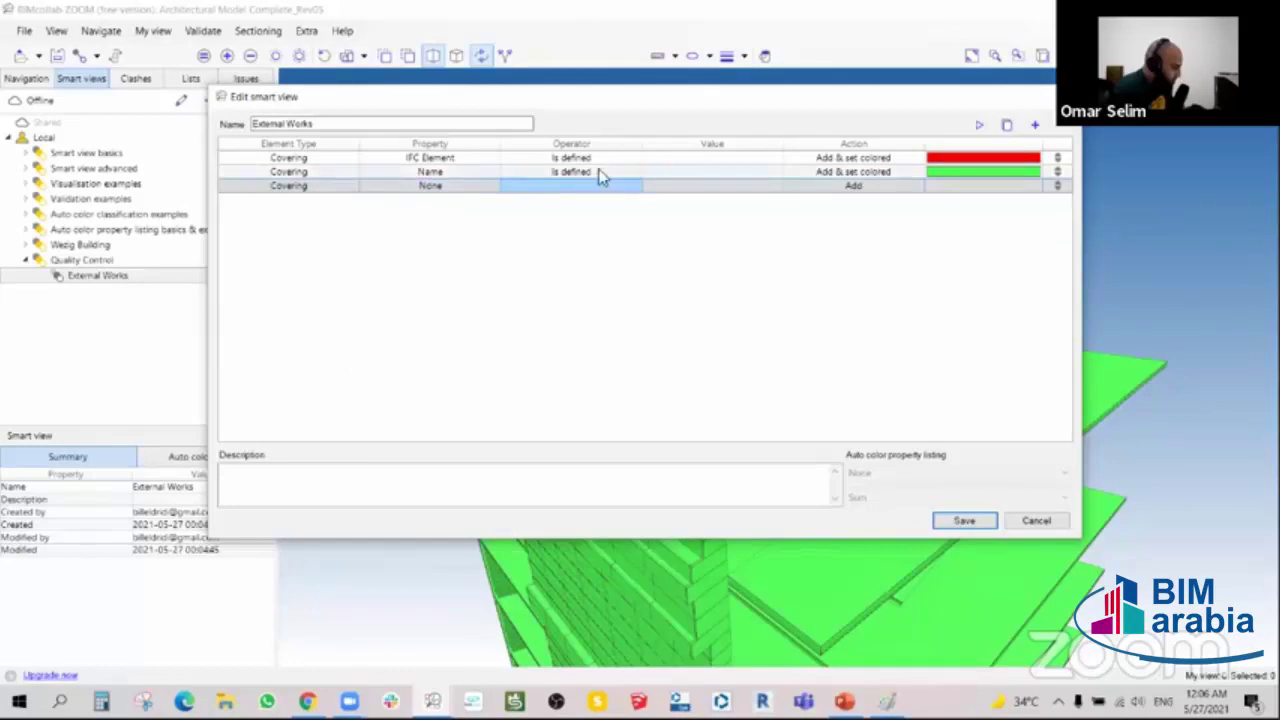
left_click(548, 174)
left_click(548, 177)
left_click(463, 189)
left_click(463, 189)
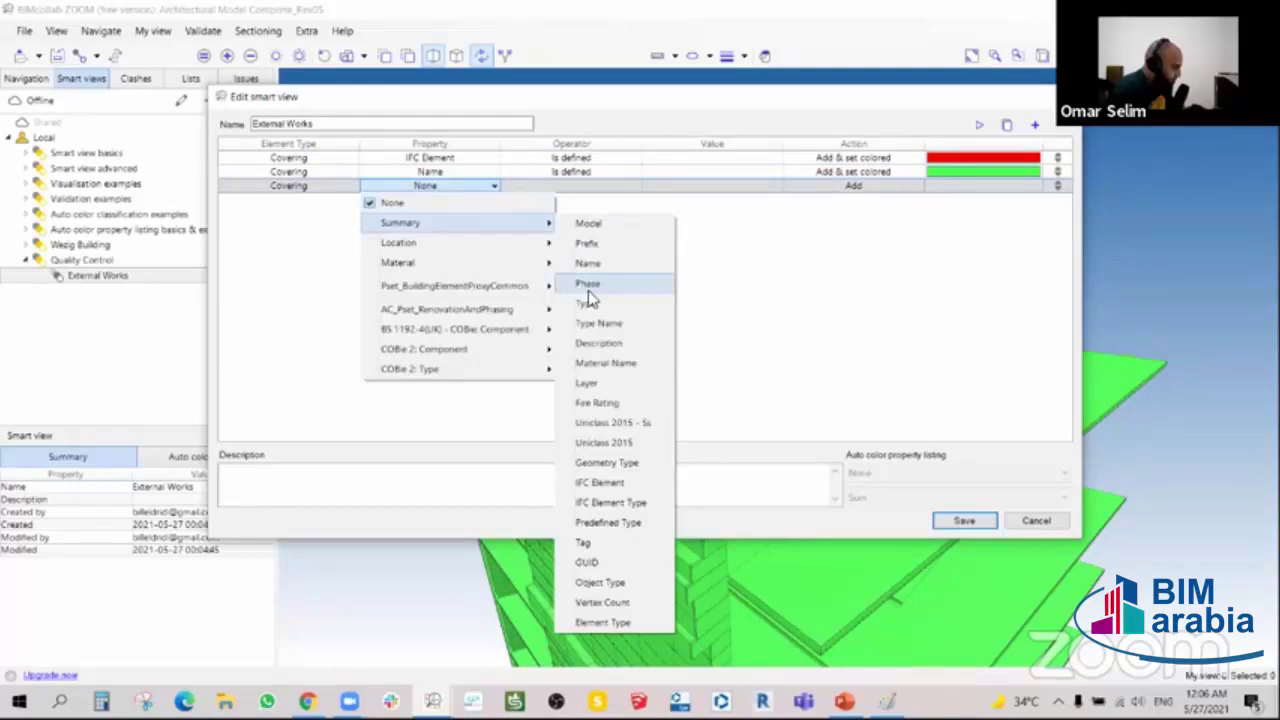
left_click(588, 264)
left_click(631, 190)
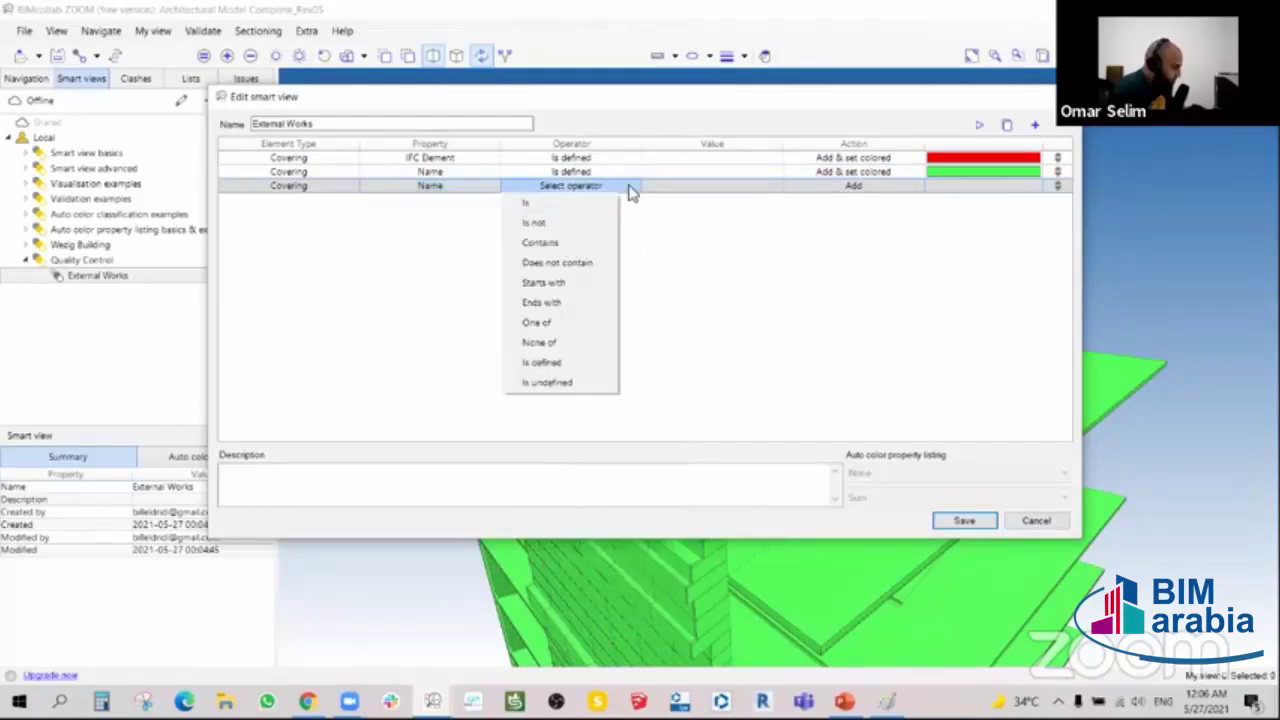
left_click(558, 343)
left_click(701, 189)
type("Stone Cladding")
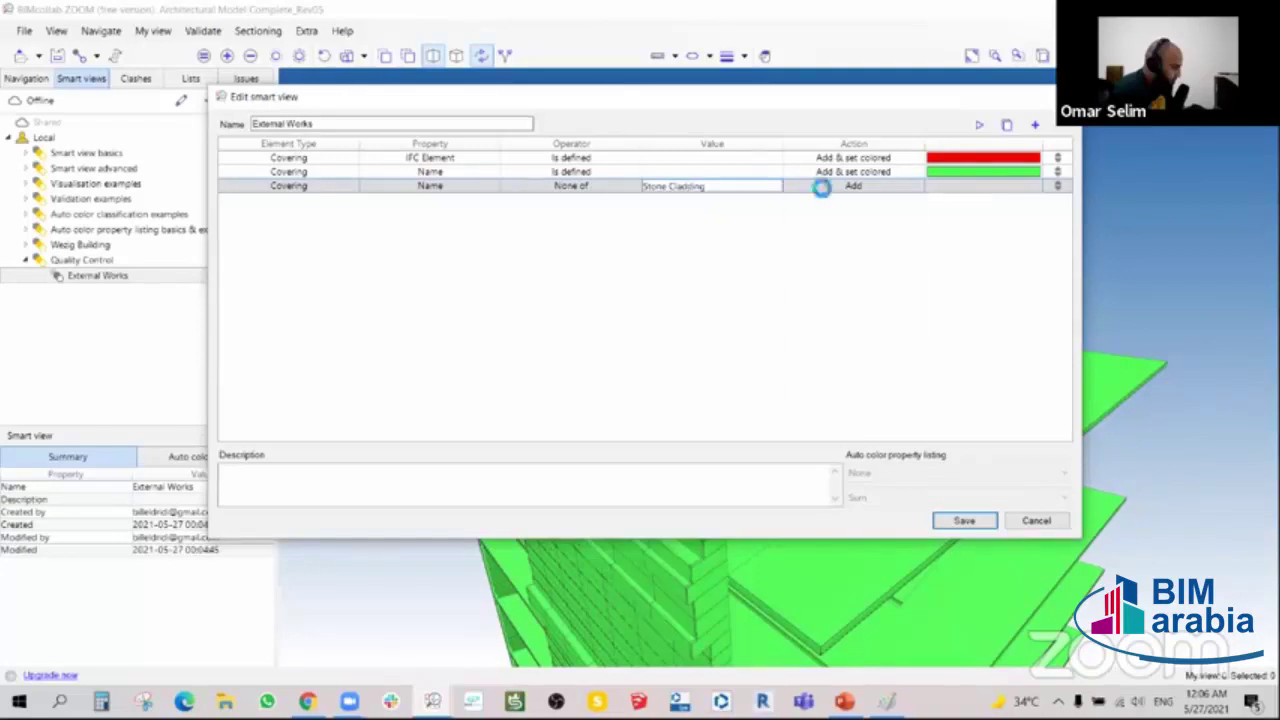
- Make rule 3 Add & set colored in blue and apply it to the model
left_click(822, 186)
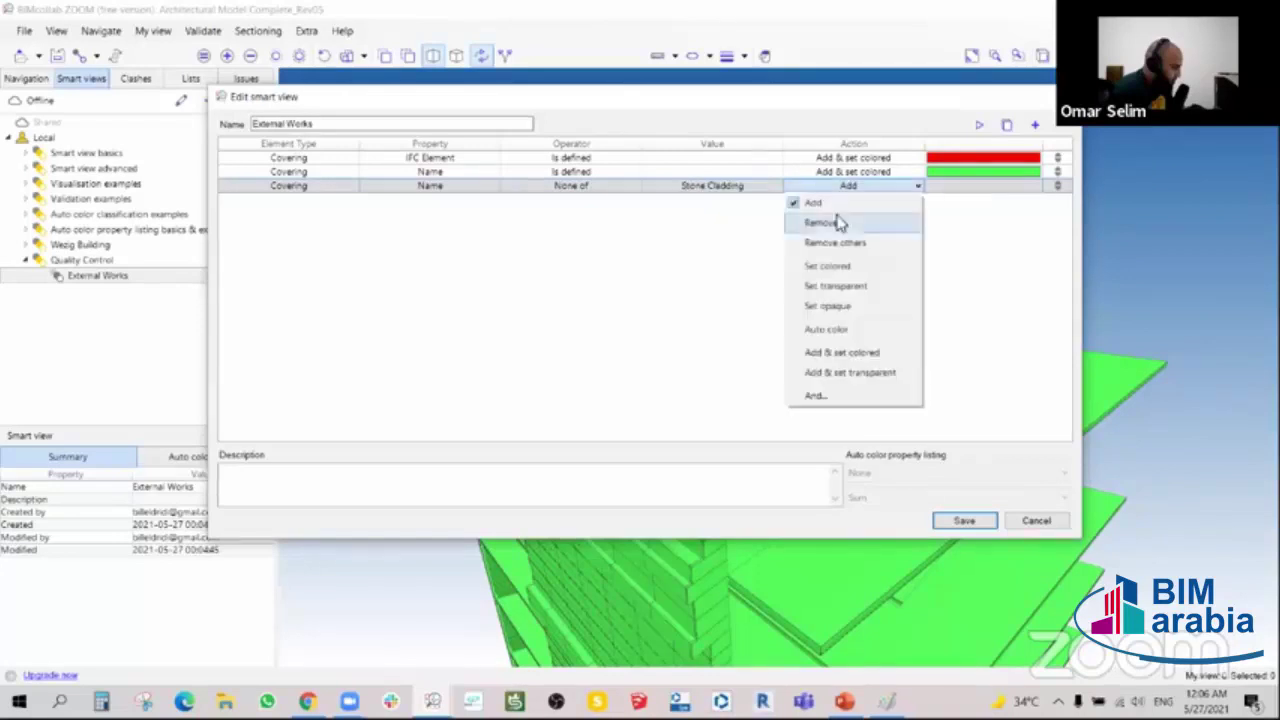
left_click(846, 347)
left_click(983, 187)
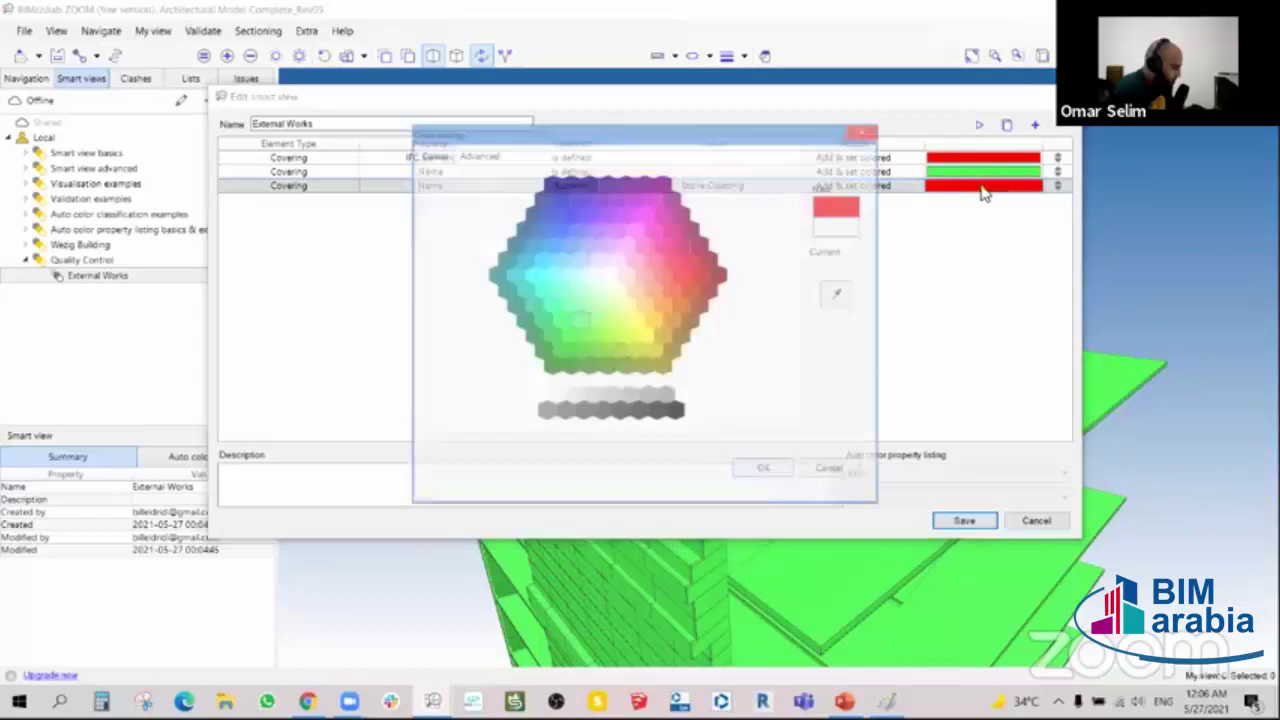
left_click(556, 249)
left_click(765, 470)
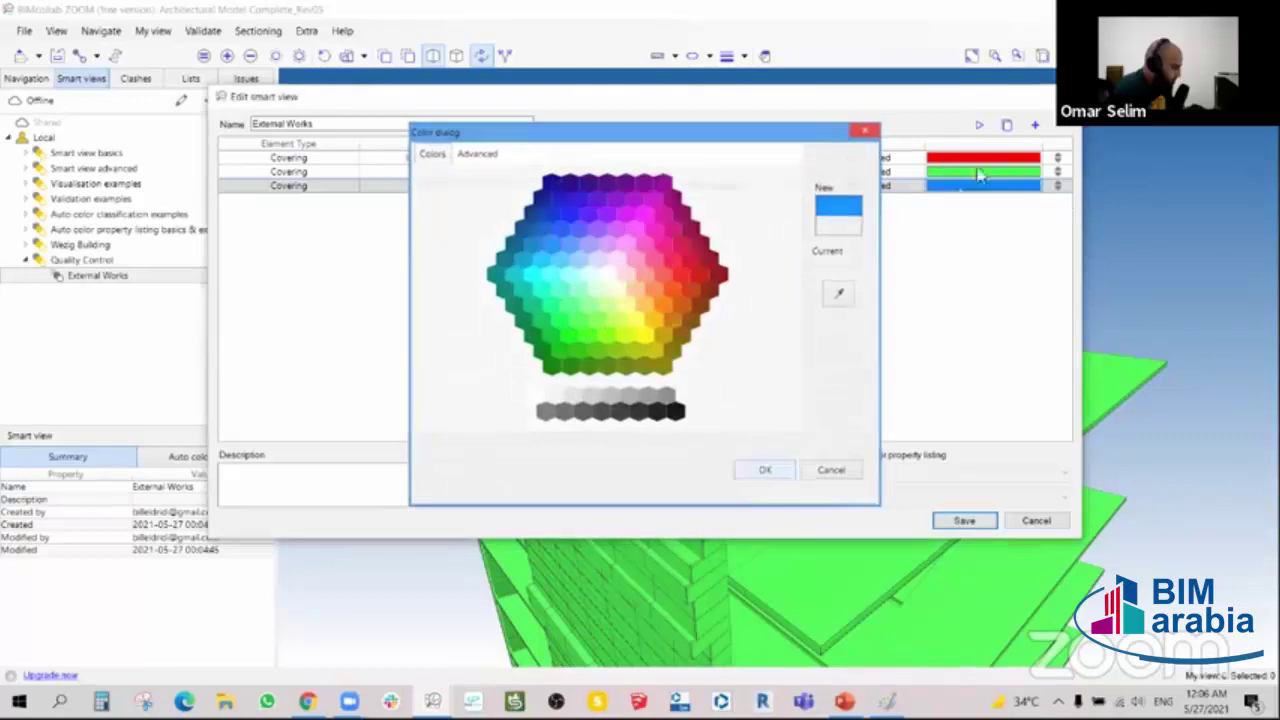
left_click(983, 127)
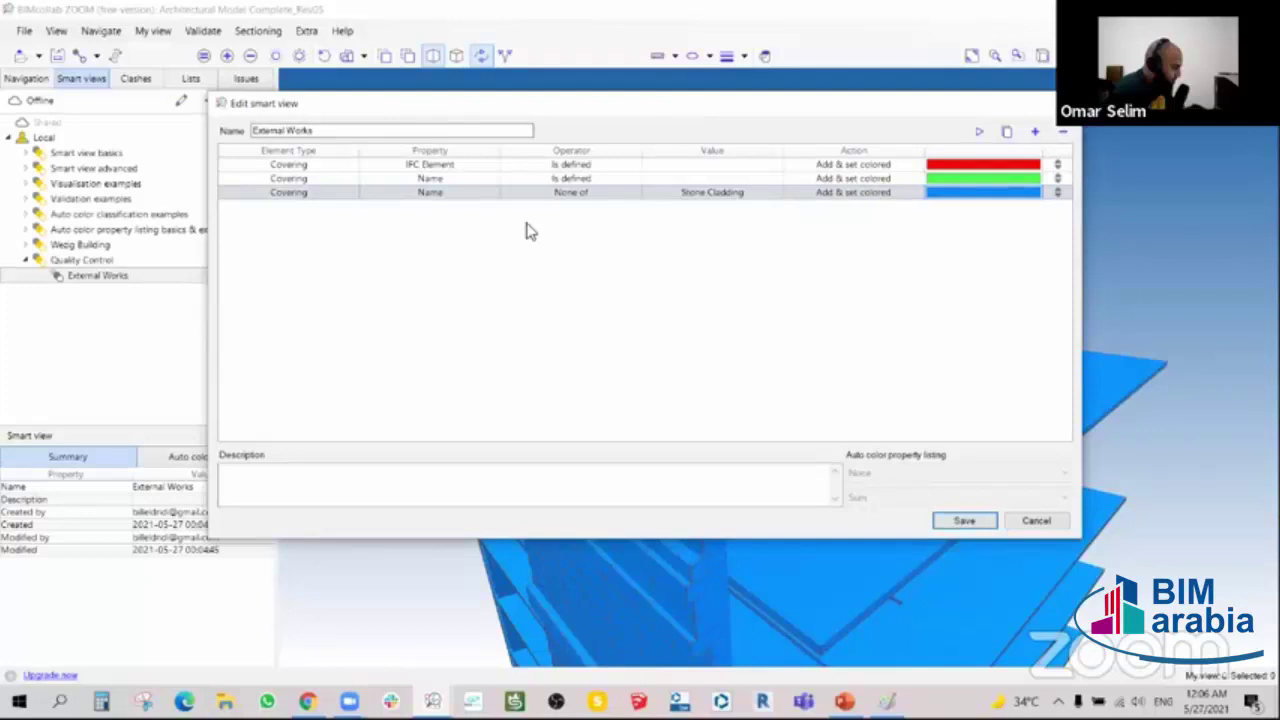
left_click_drag(684, 104, 516, 224)
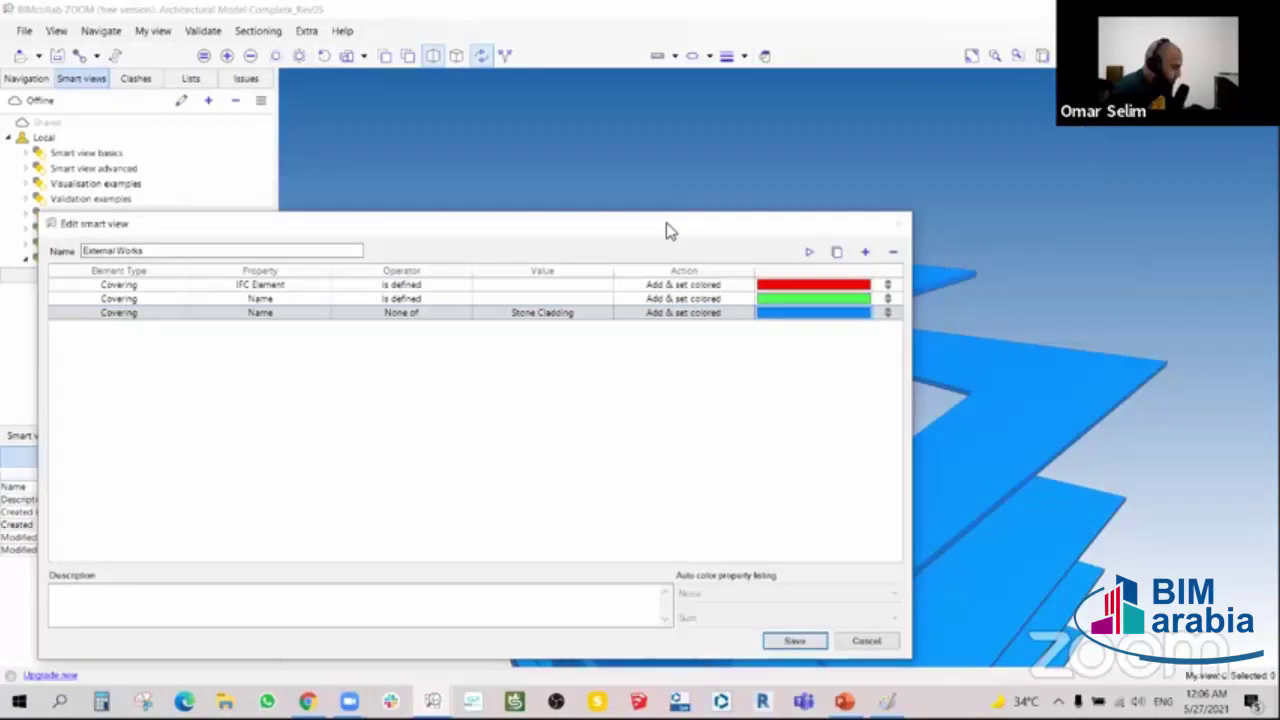
- Try rule 3 operators Does not contain, Is not and Starts with, applying the result
left_click_drag(670, 231, 809, 206)
left_click(588, 288)
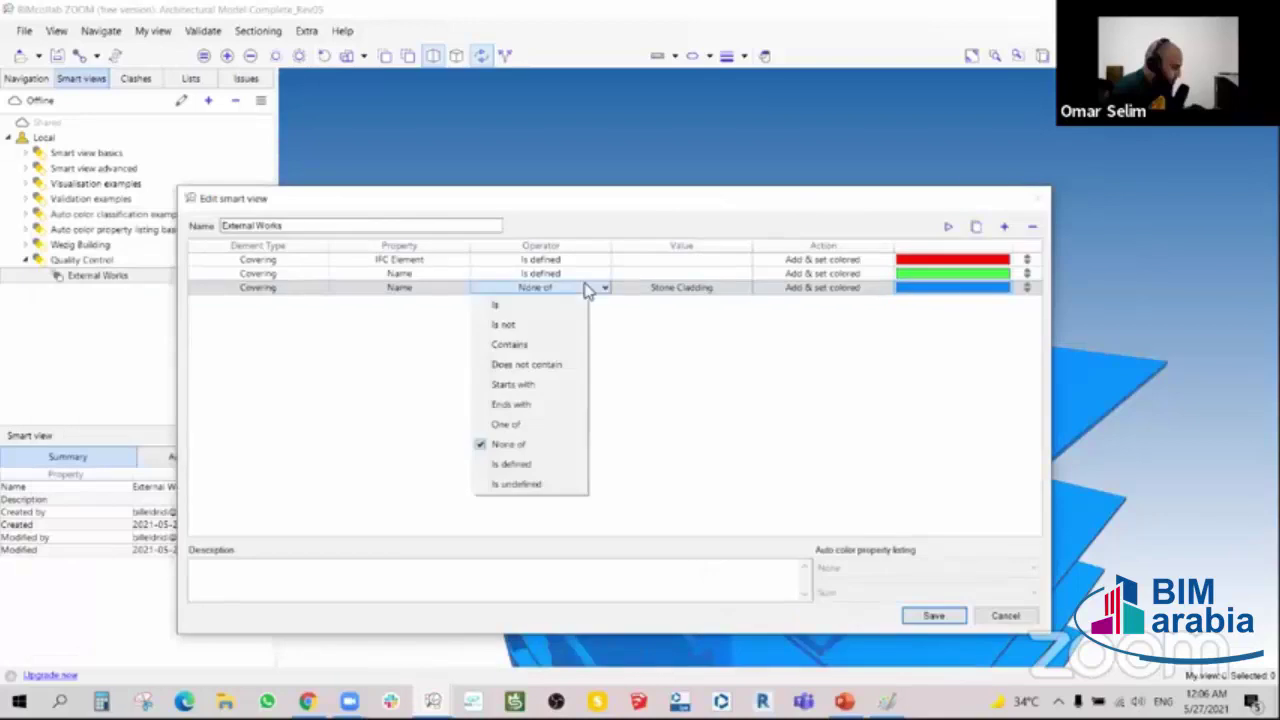
left_click(527, 364)
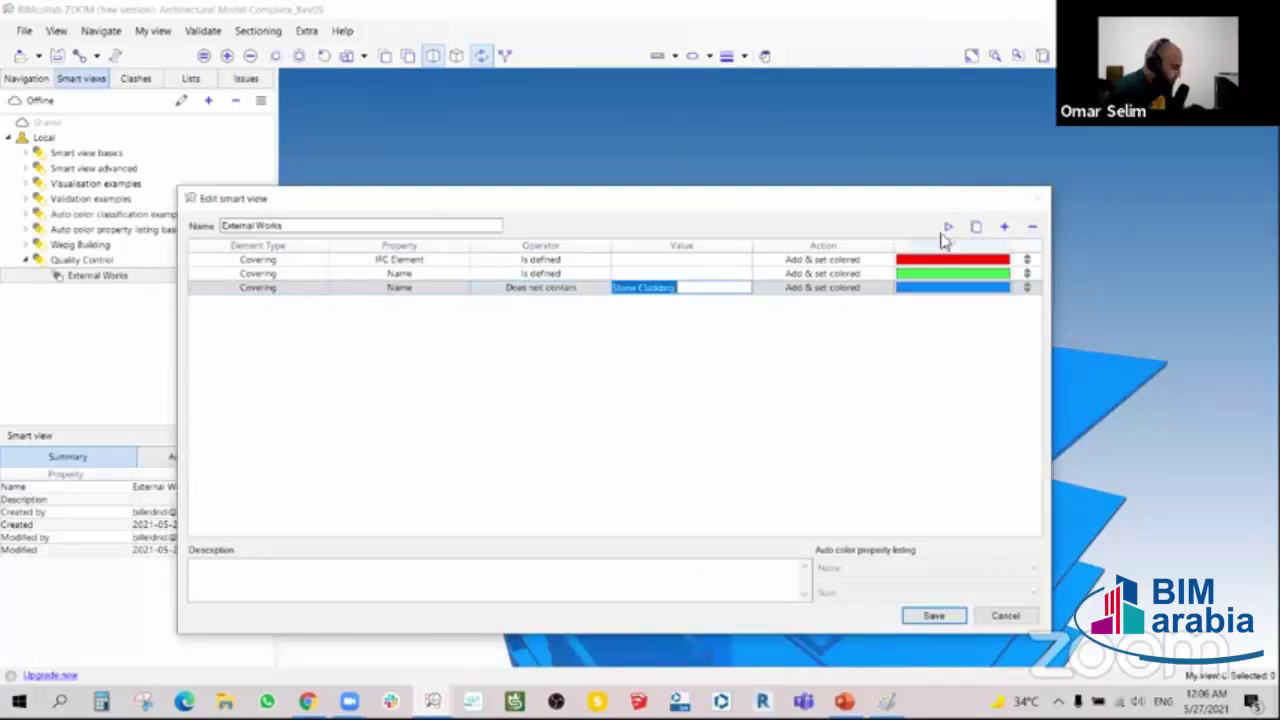
left_click(589, 289)
left_click(565, 322)
left_click(950, 229)
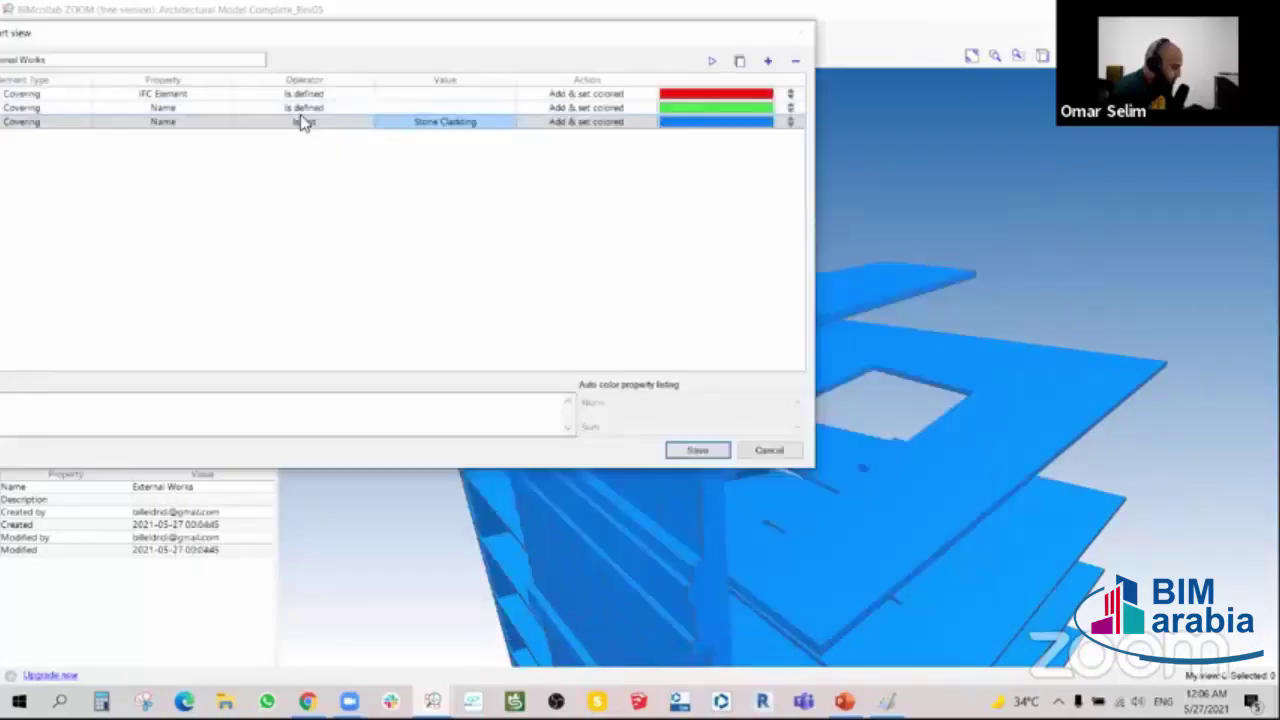
left_click(306, 121)
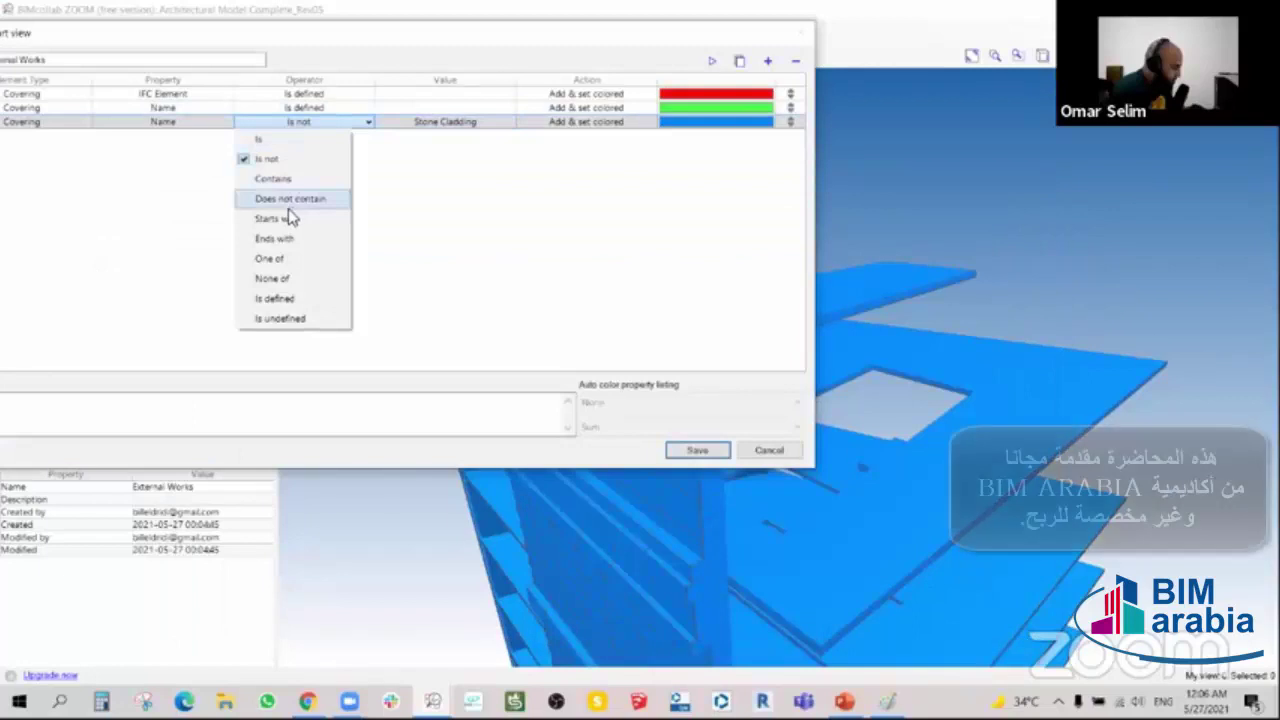
left_click(288, 206)
left_click(305, 125)
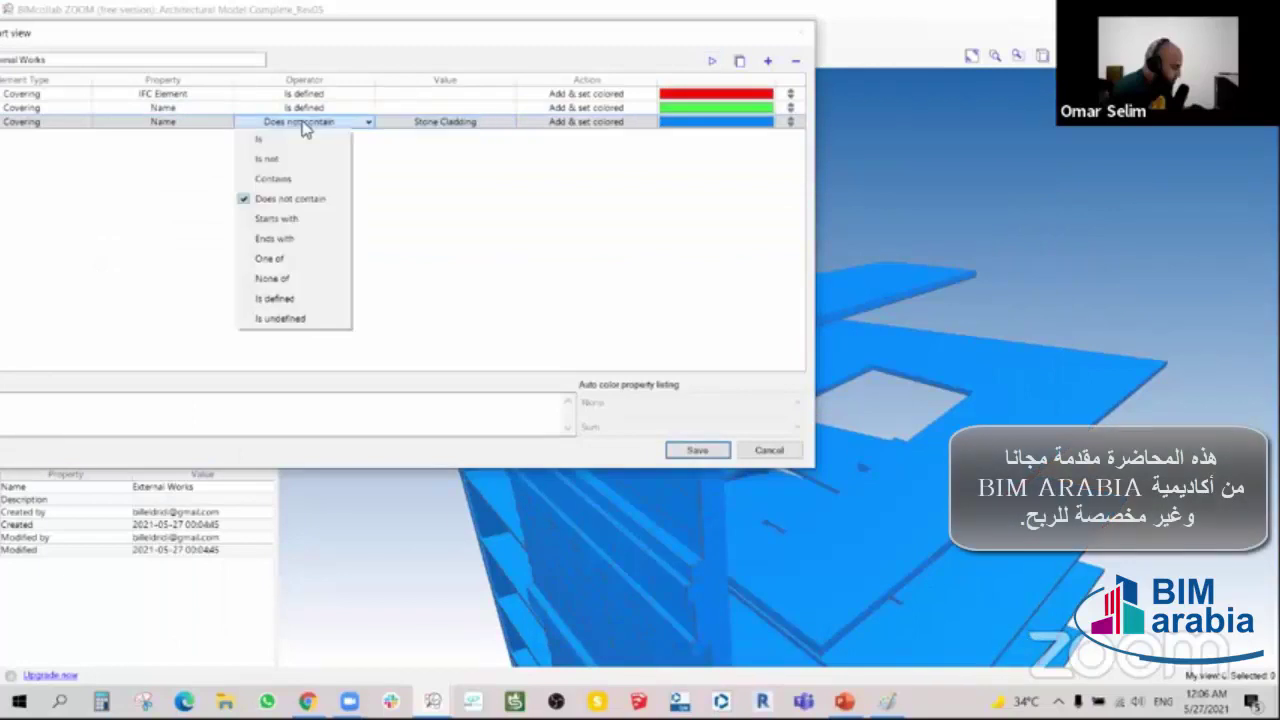
left_click(277, 218)
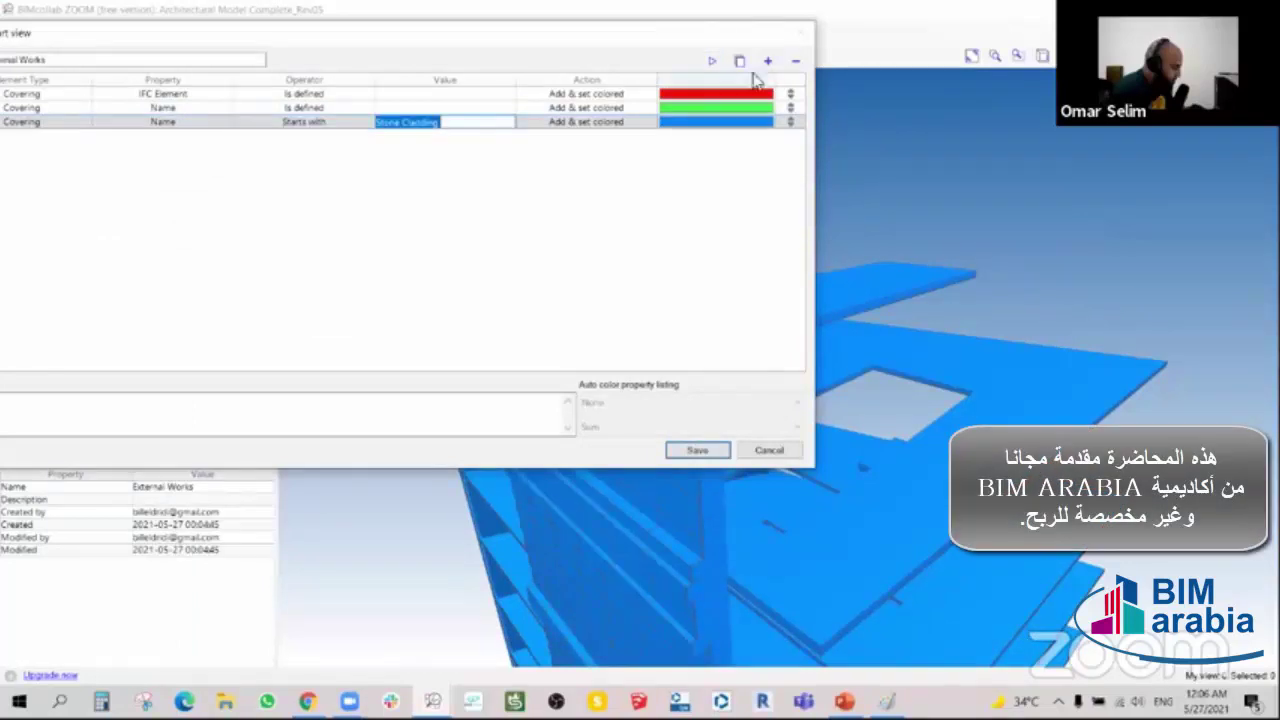
left_click(711, 61)
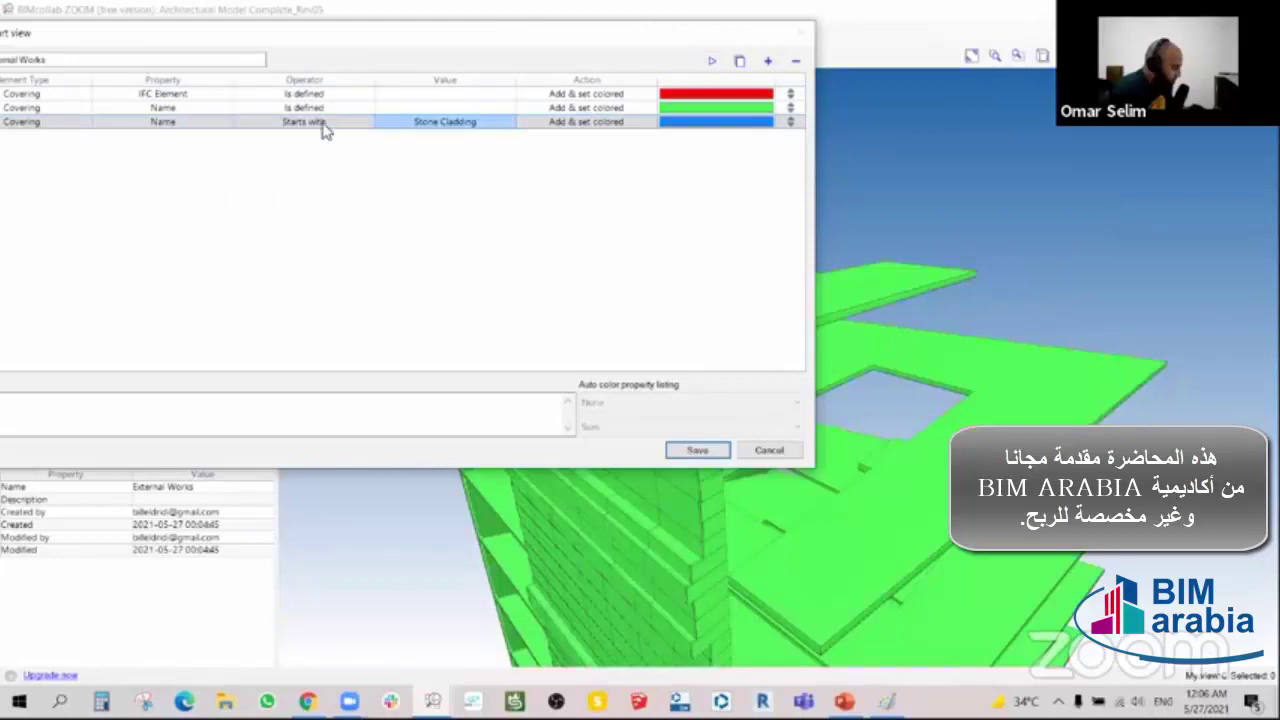
- Try Ends with and One of, then settle rule 3 on Is defined, model turning blue
left_click(325, 131)
left_click(294, 237)
left_click(710, 62)
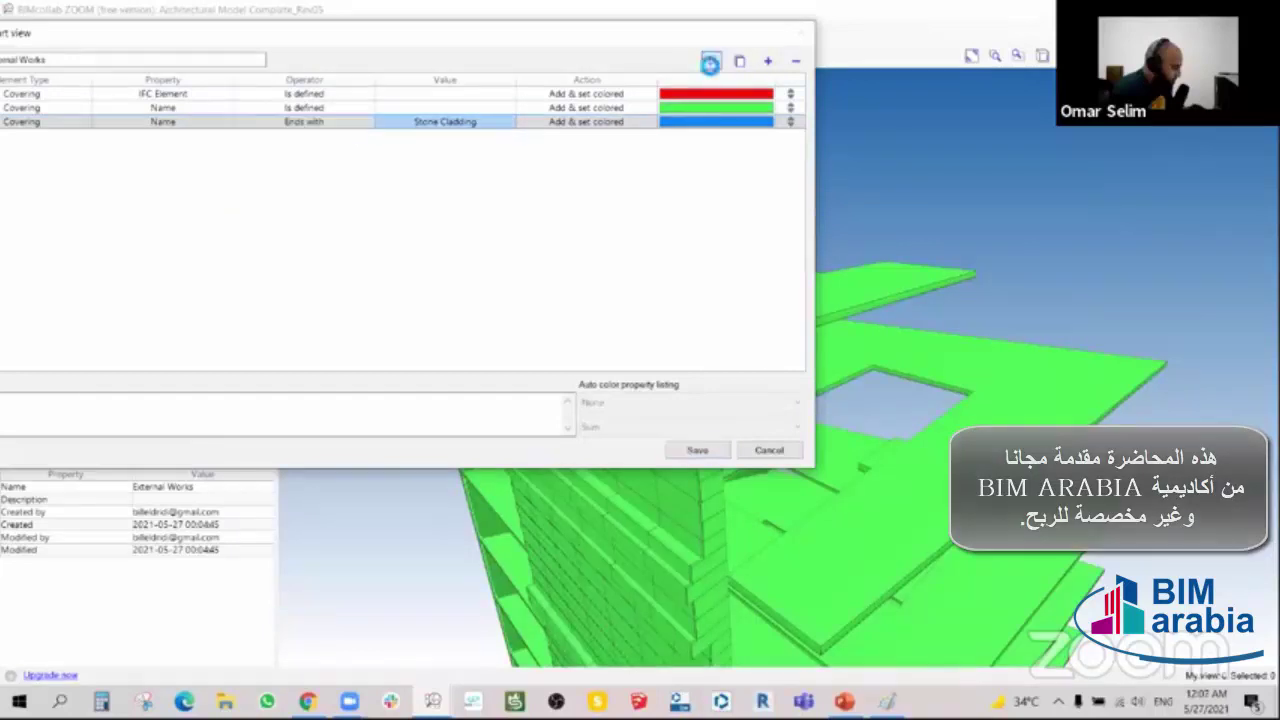
left_click(345, 128)
left_click(262, 254)
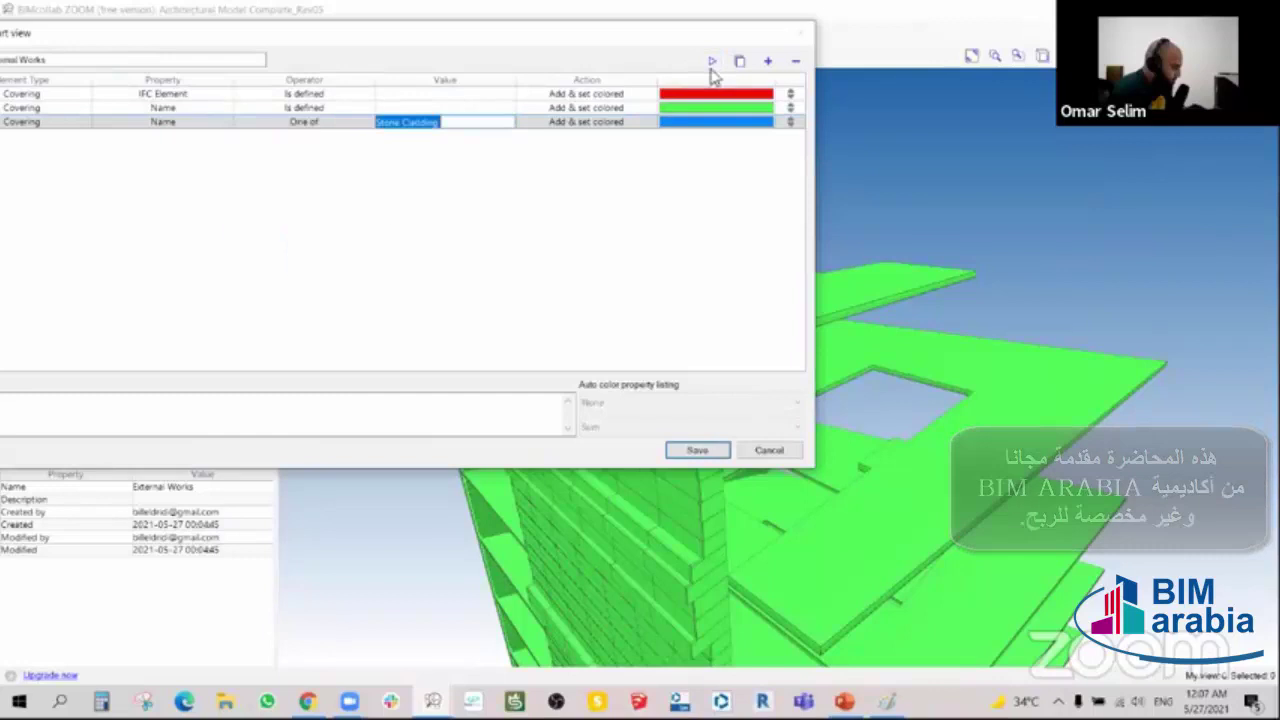
left_click(711, 61)
left_click(350, 125)
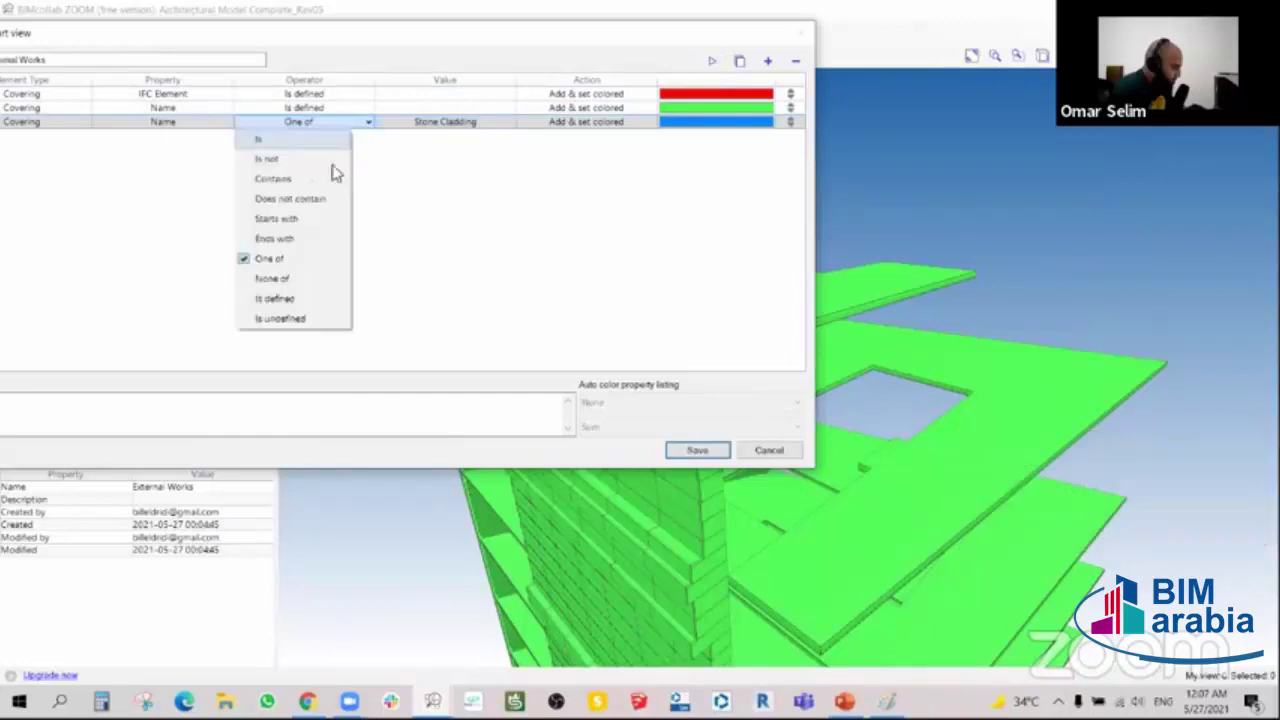
left_click(290, 298)
left_click(710, 62)
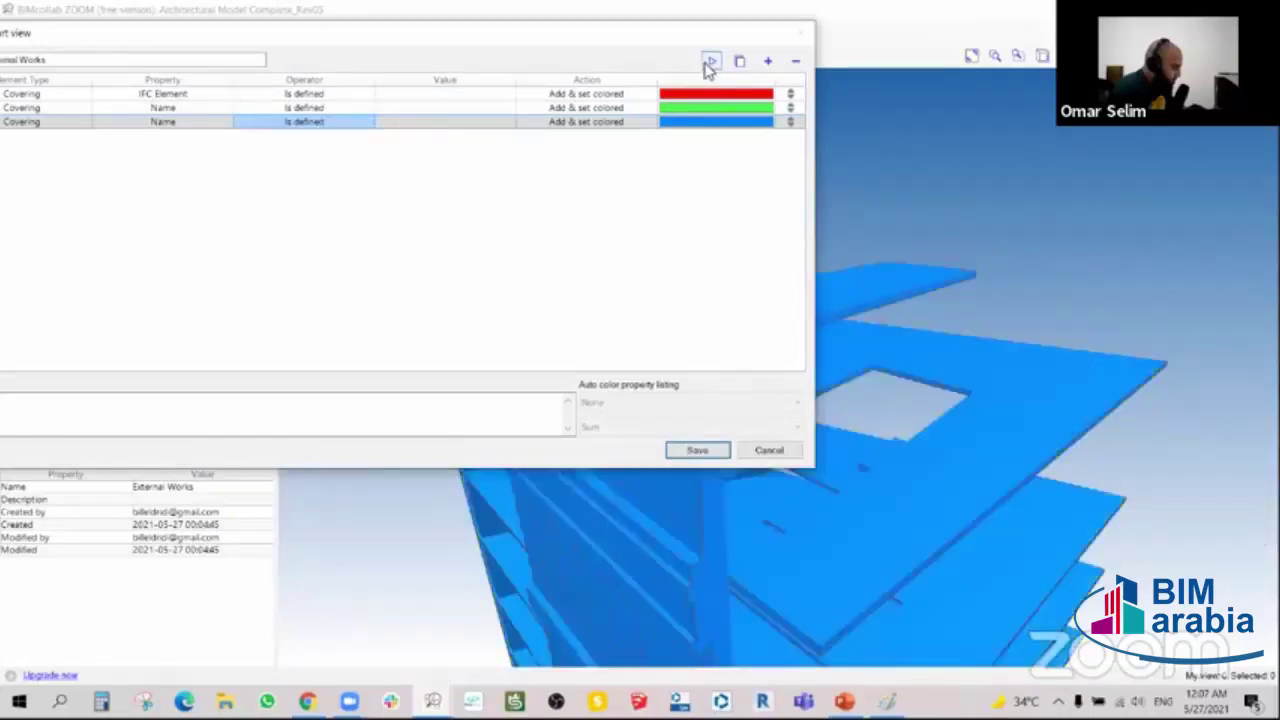
- Reposition the rule editor and reopen rule 3's property choices
left_click_drag(365, 48, 903, 98)
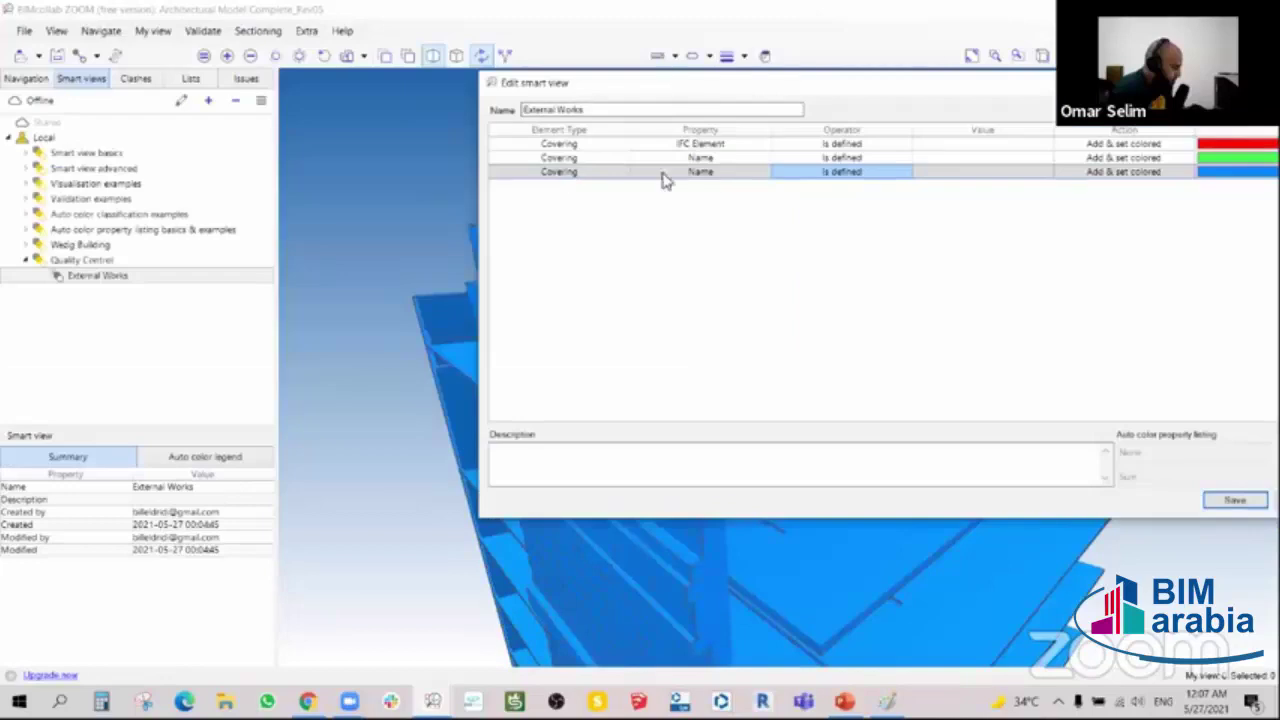
left_click(722, 172)
left_click_drag(787, 93, 347, 43)
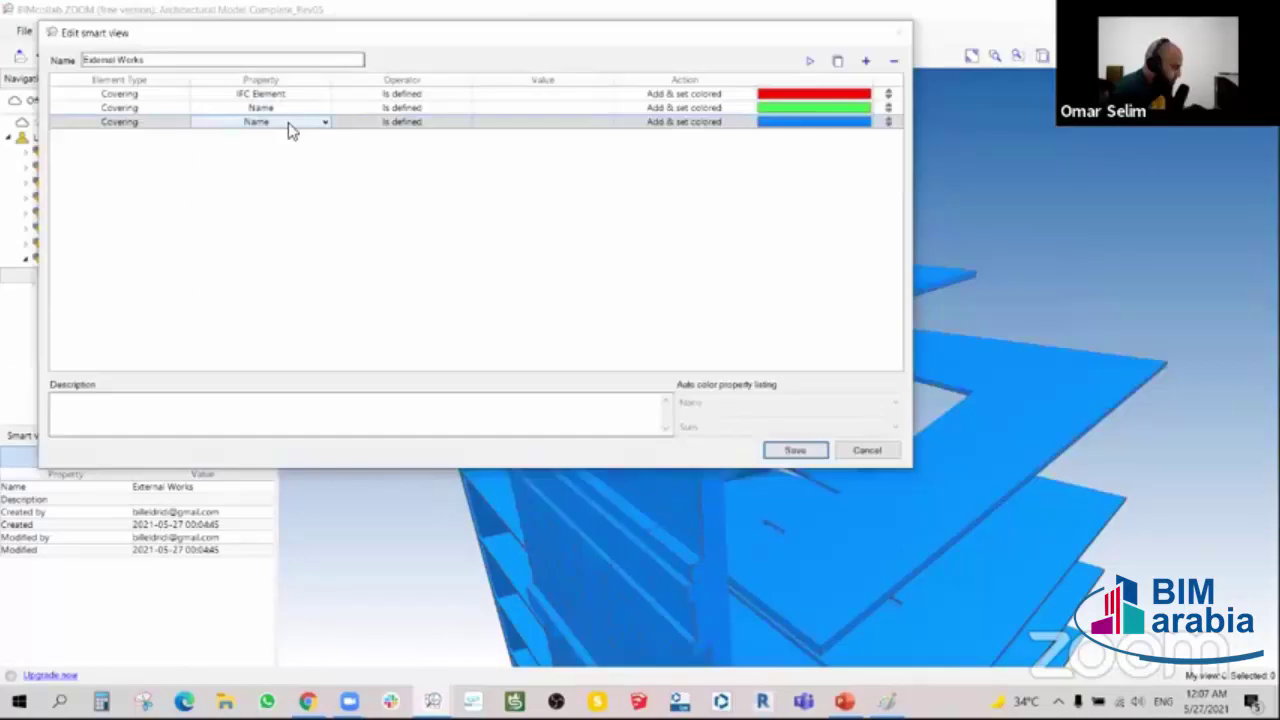
left_click(288, 122)
mouse_move(231, 182)
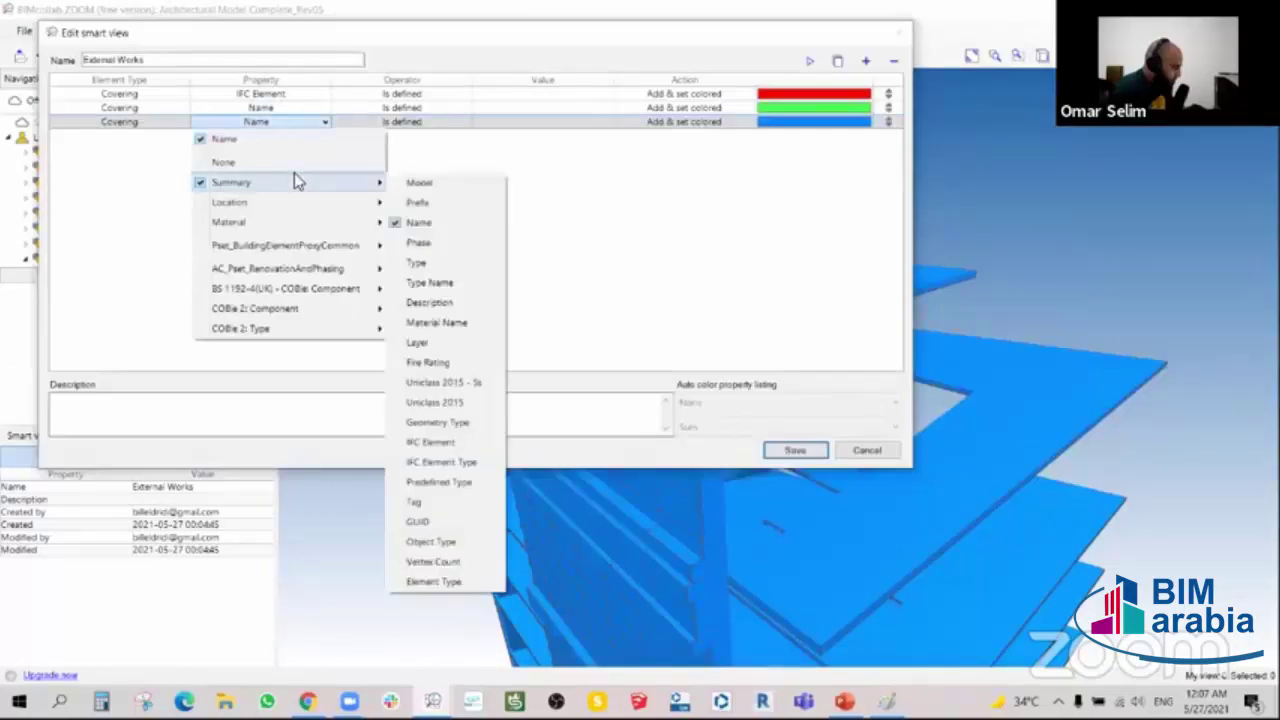
- Save External Works and widen the properties list to show Type Name 'Stone Cladding'
left_click(545, 50)
mouse_move(545, 50)
left_mouse_down()
mouse_move(1105, 92)
mouse_move(705, 93)
left_mouse_up()
left_click(945, 491)
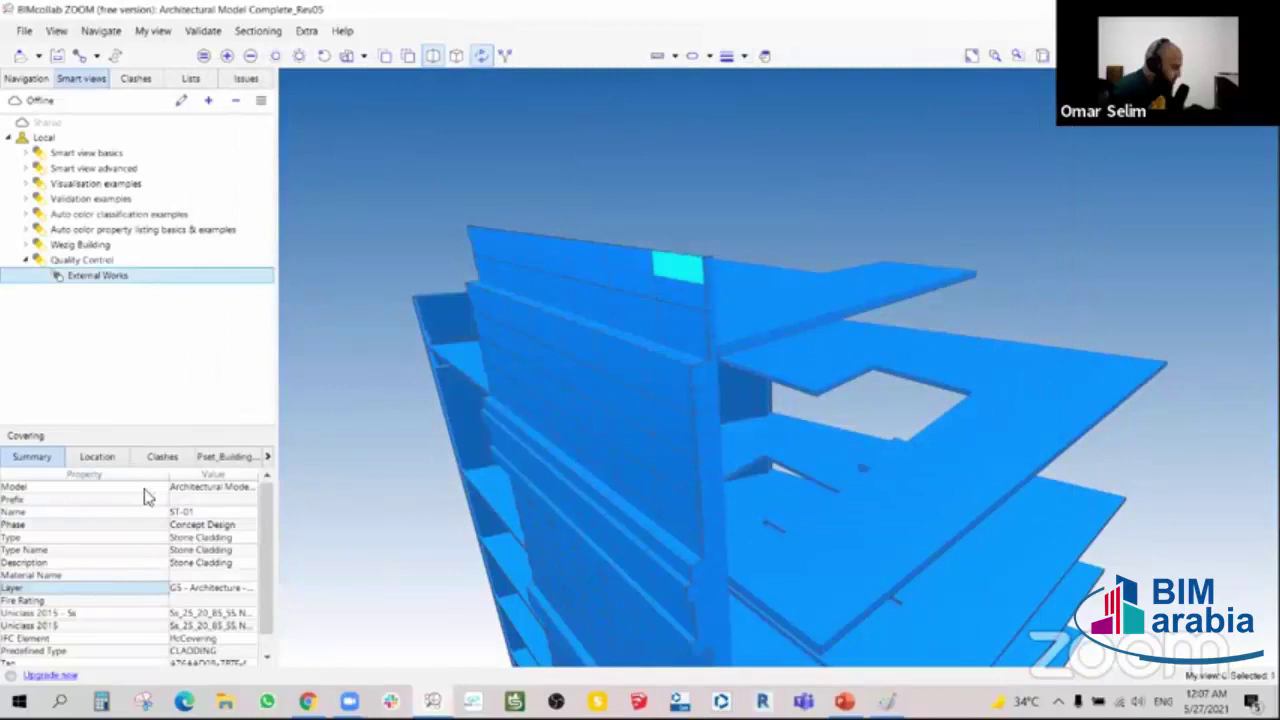
left_click_drag(279, 487, 333, 487)
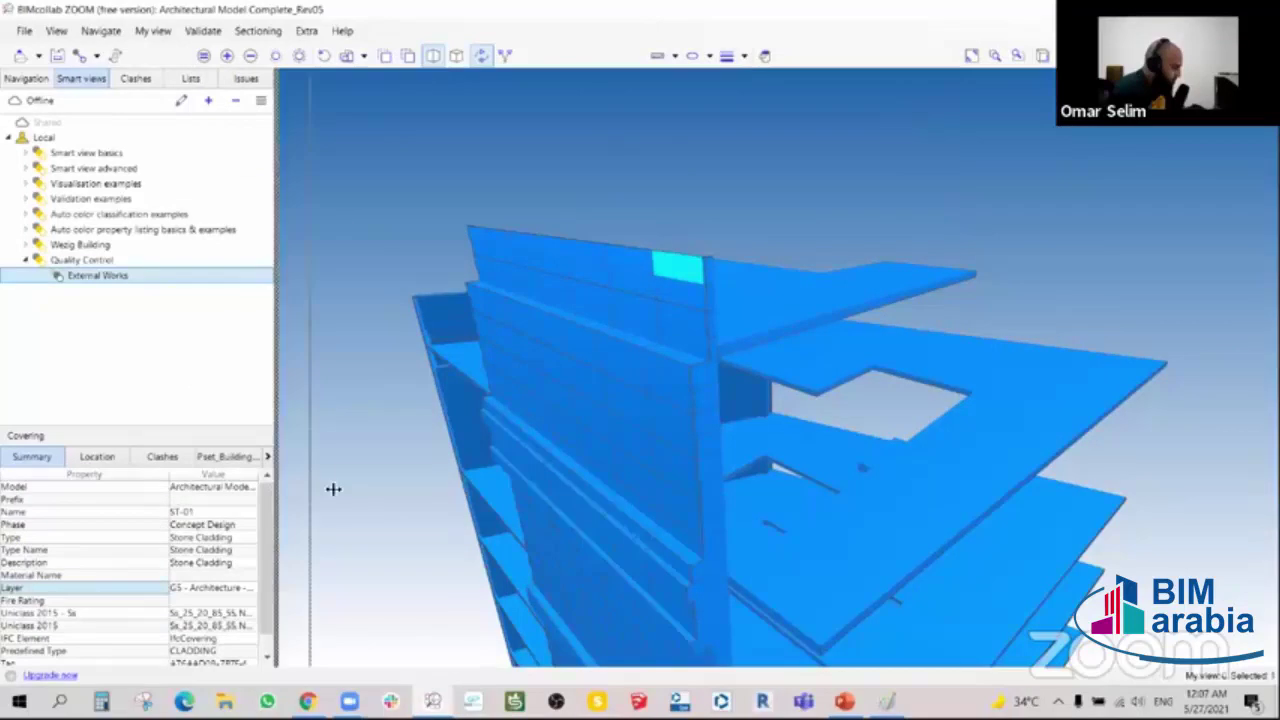
scroll(116, 538, "down", 1)
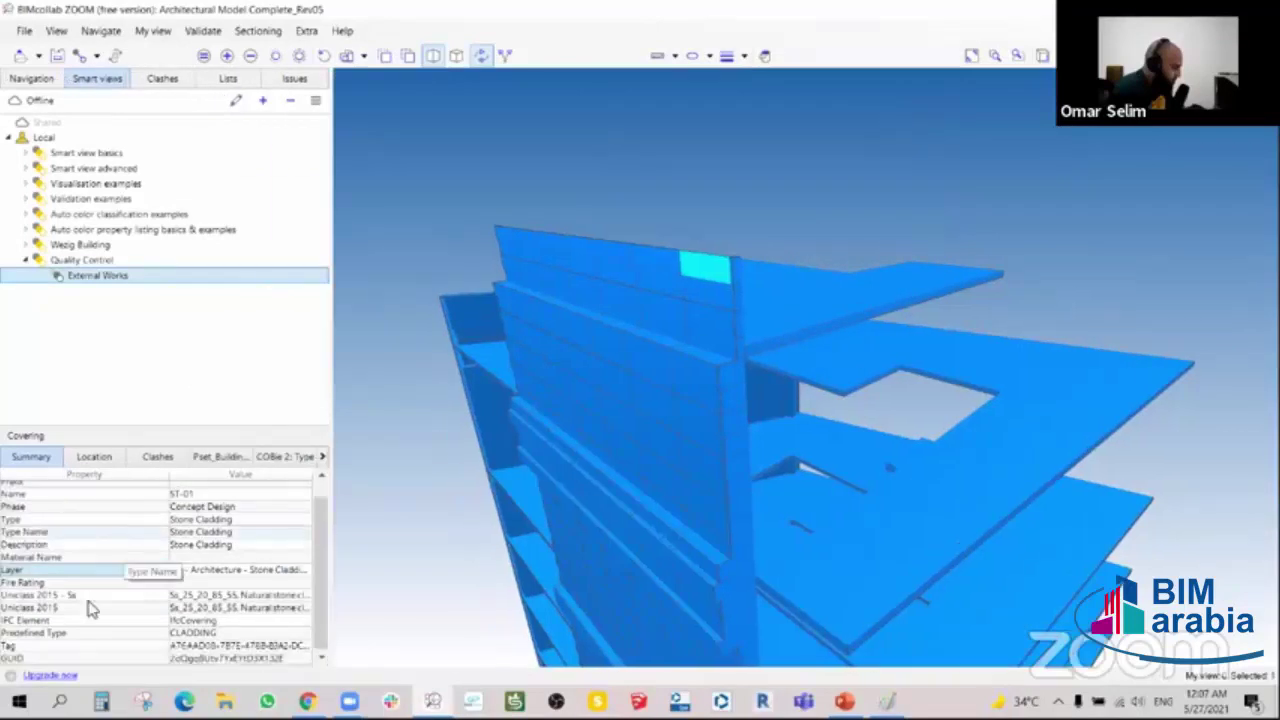
scroll(87, 577, "up", 1)
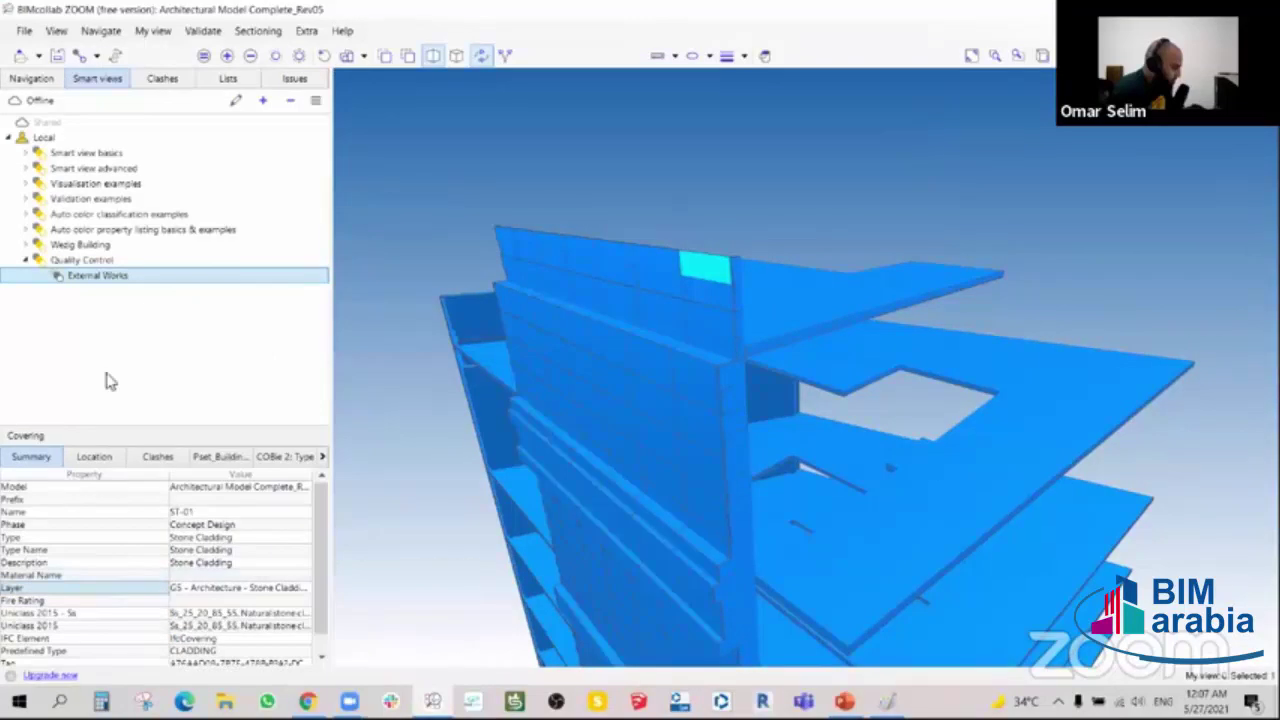
- Reopen the External Works smart view's rules for editing
right_click(109, 278)
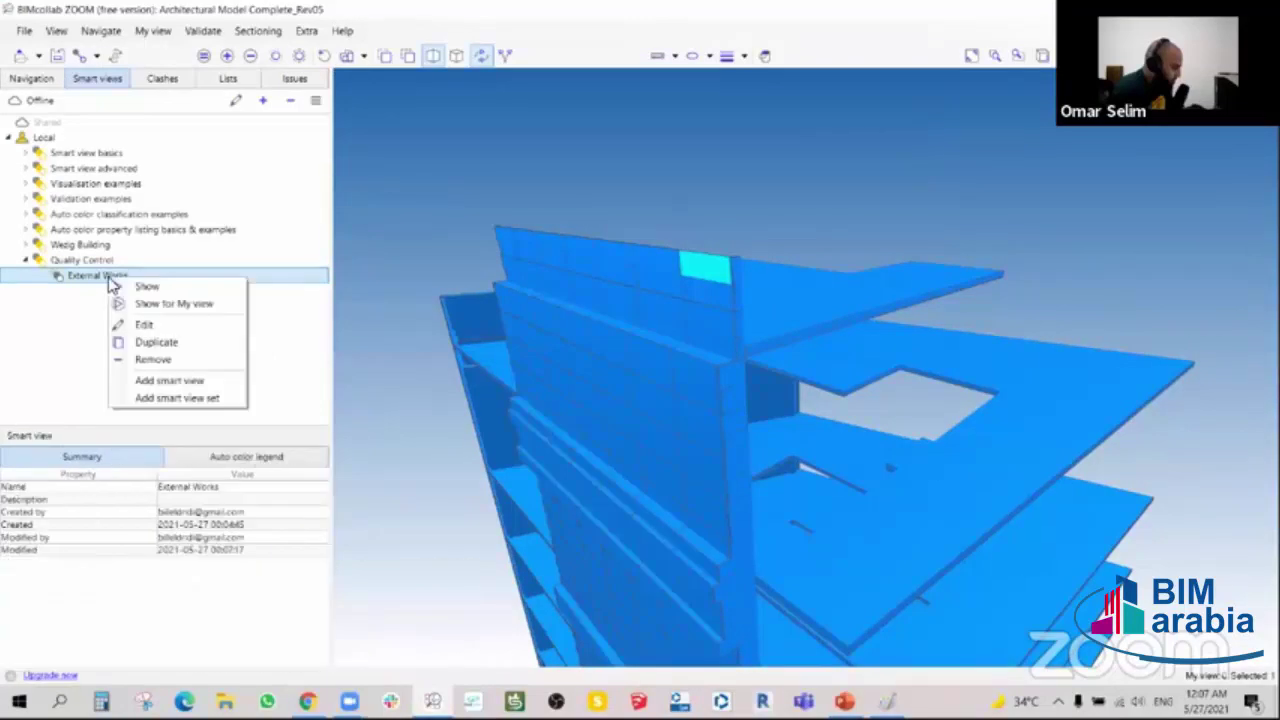
left_click(145, 325)
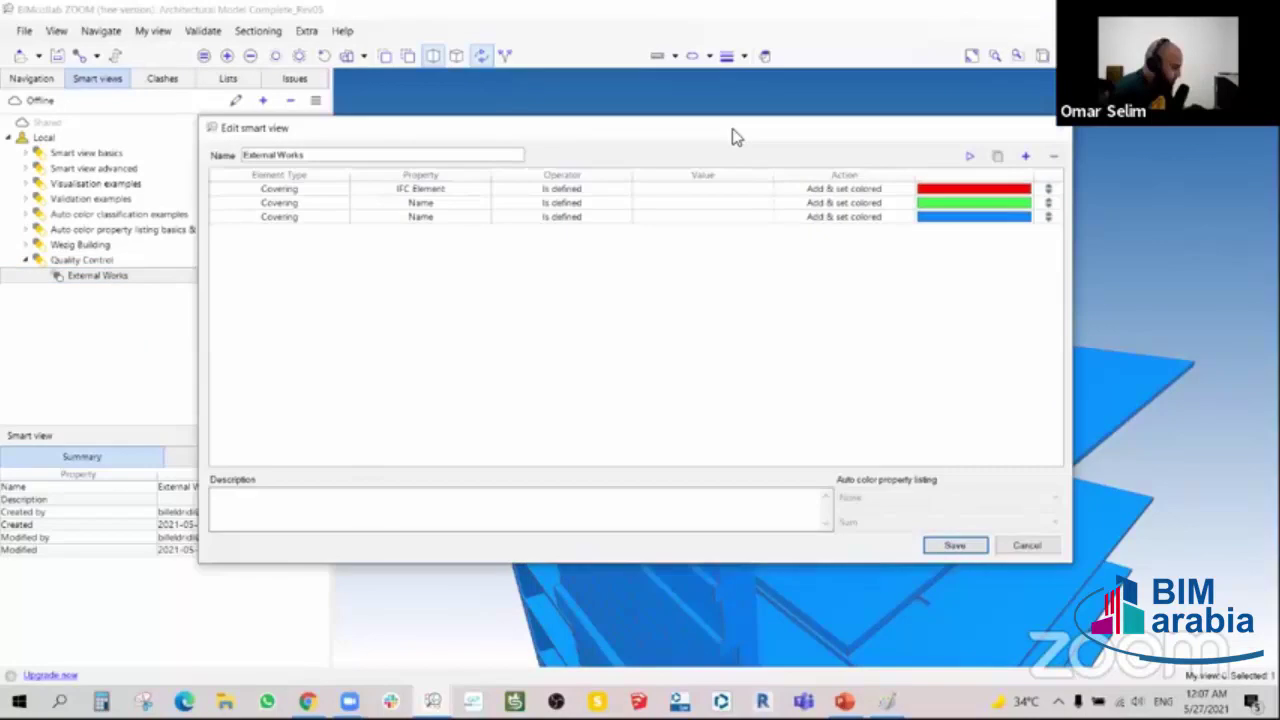
mouse_move(732, 128)
left_mouse_down()
mouse_move(631, 128)
mouse_move(847, 118)
left_mouse_up()
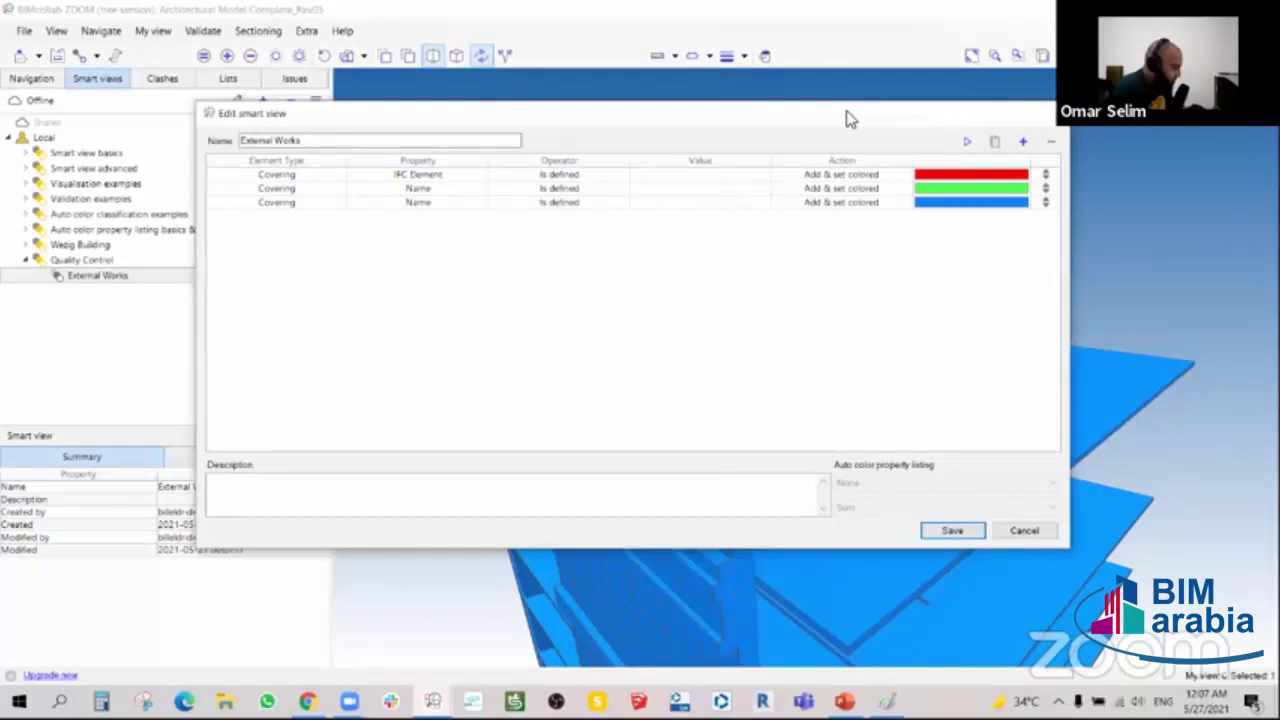
left_click_drag(847, 118, 716, 121)
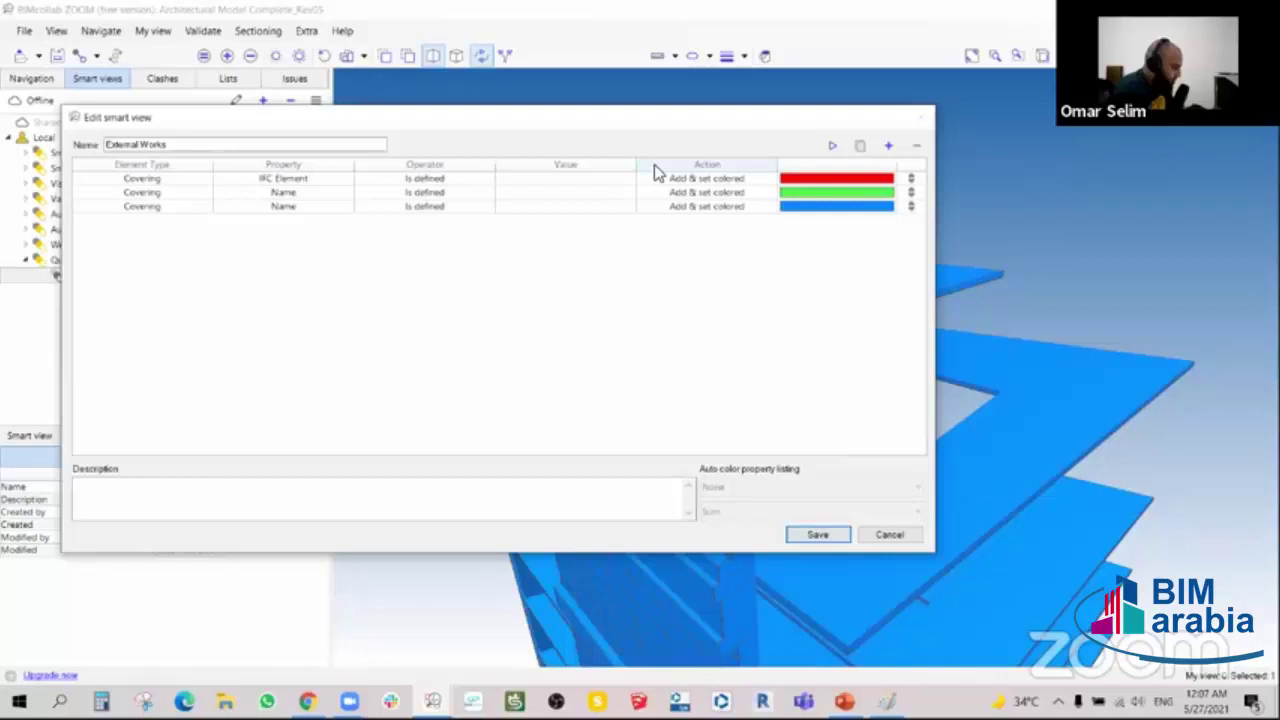
- Set the third rule to Type Name Is 'Stone Cladding' and run the smart view
left_click(278, 207)
left_click(278, 207)
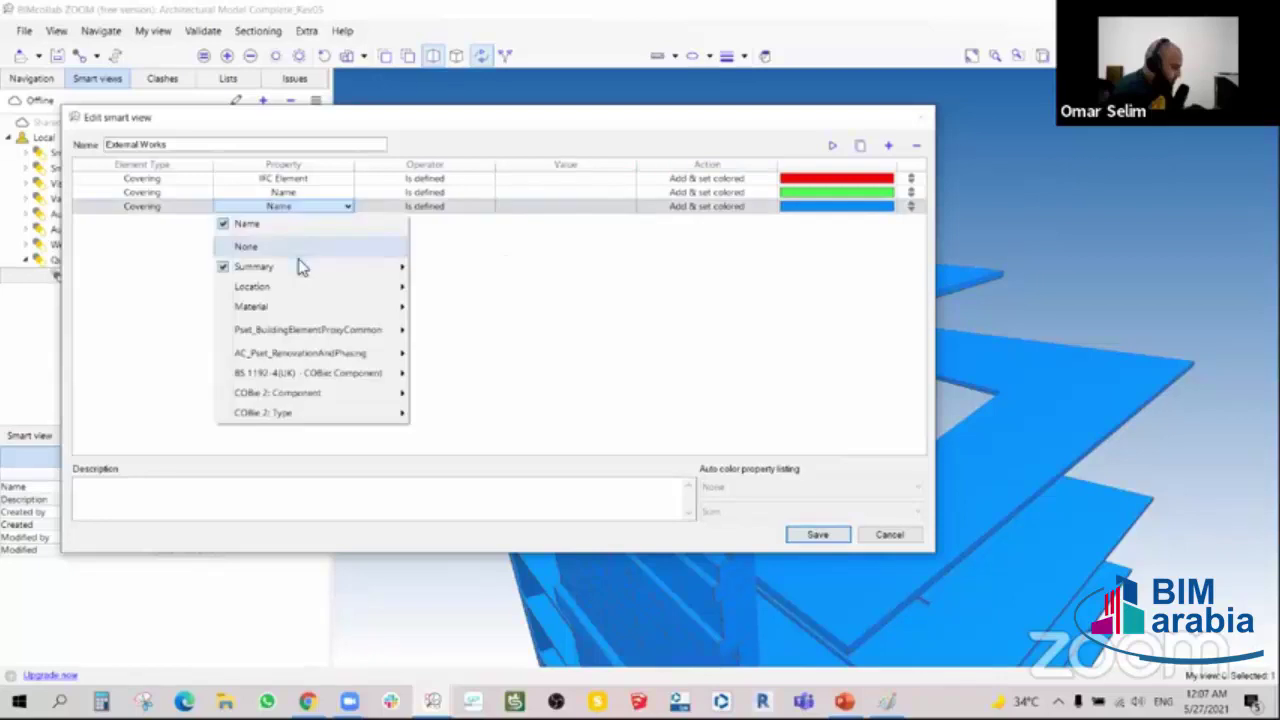
left_click(470, 367)
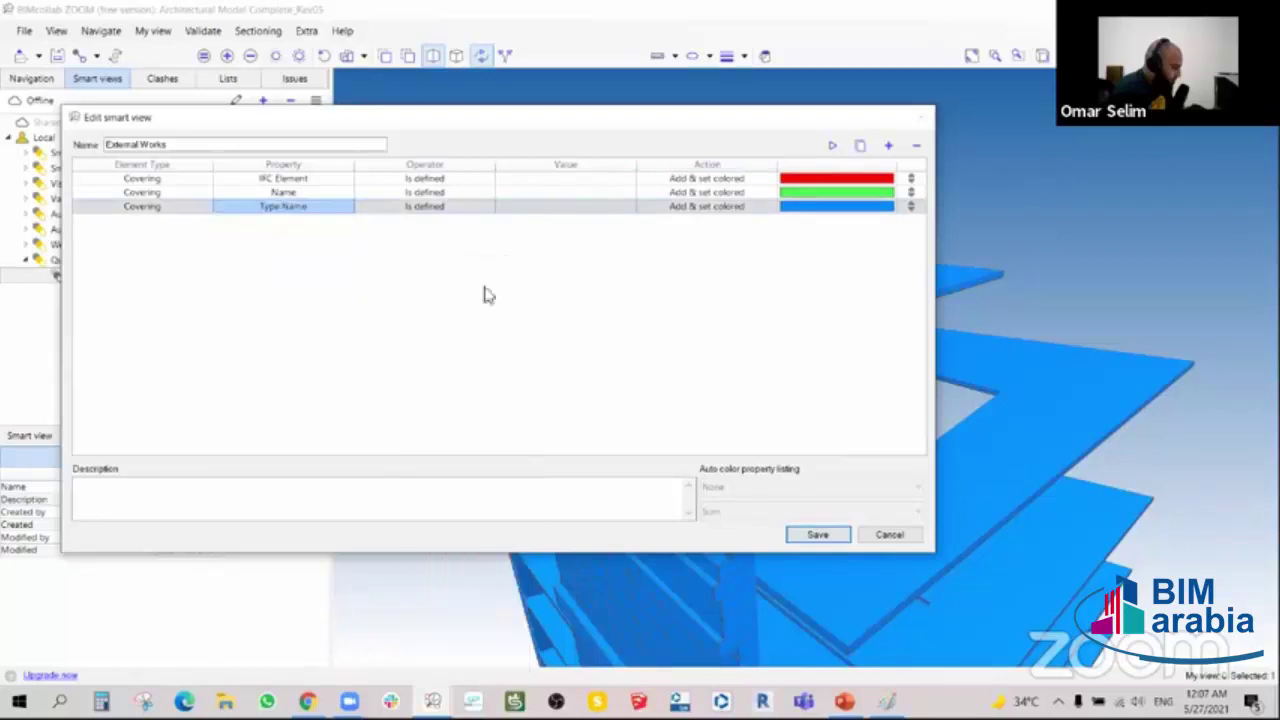
left_click(590, 209)
left_click(463, 209)
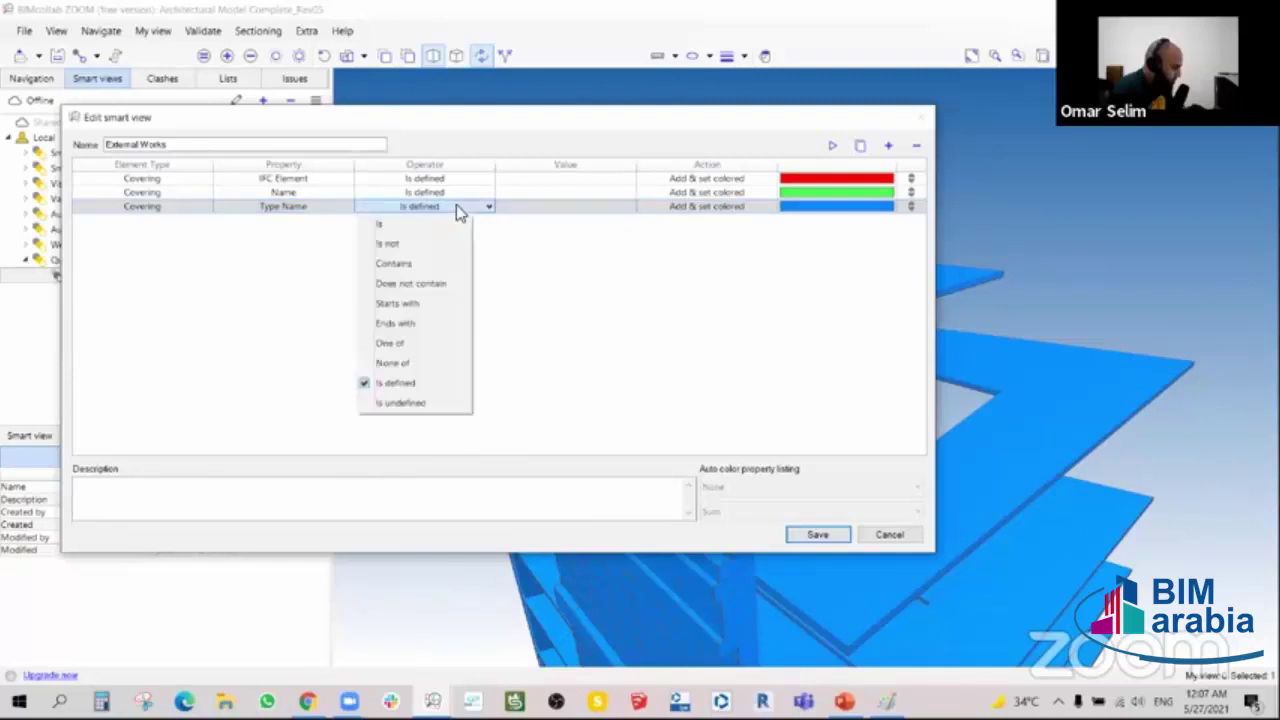
left_click(455, 224)
left_click(523, 209)
type("Stone Cladding")
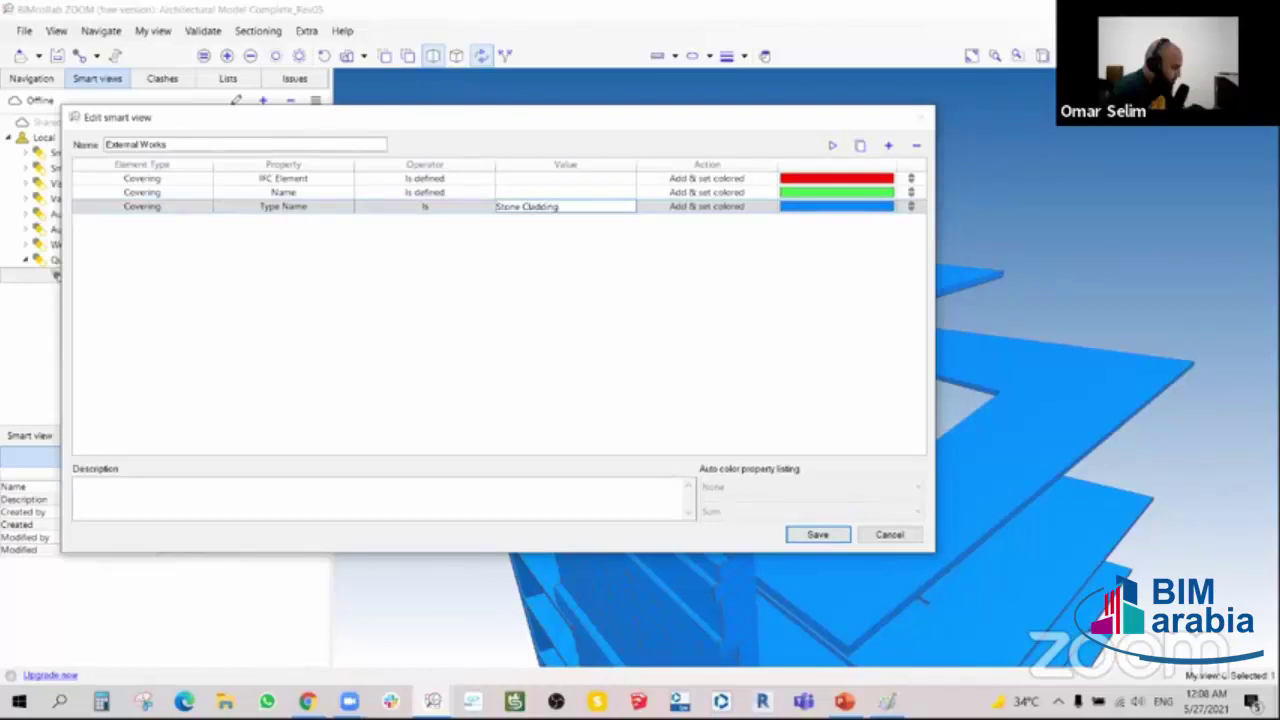
left_click(832, 146)
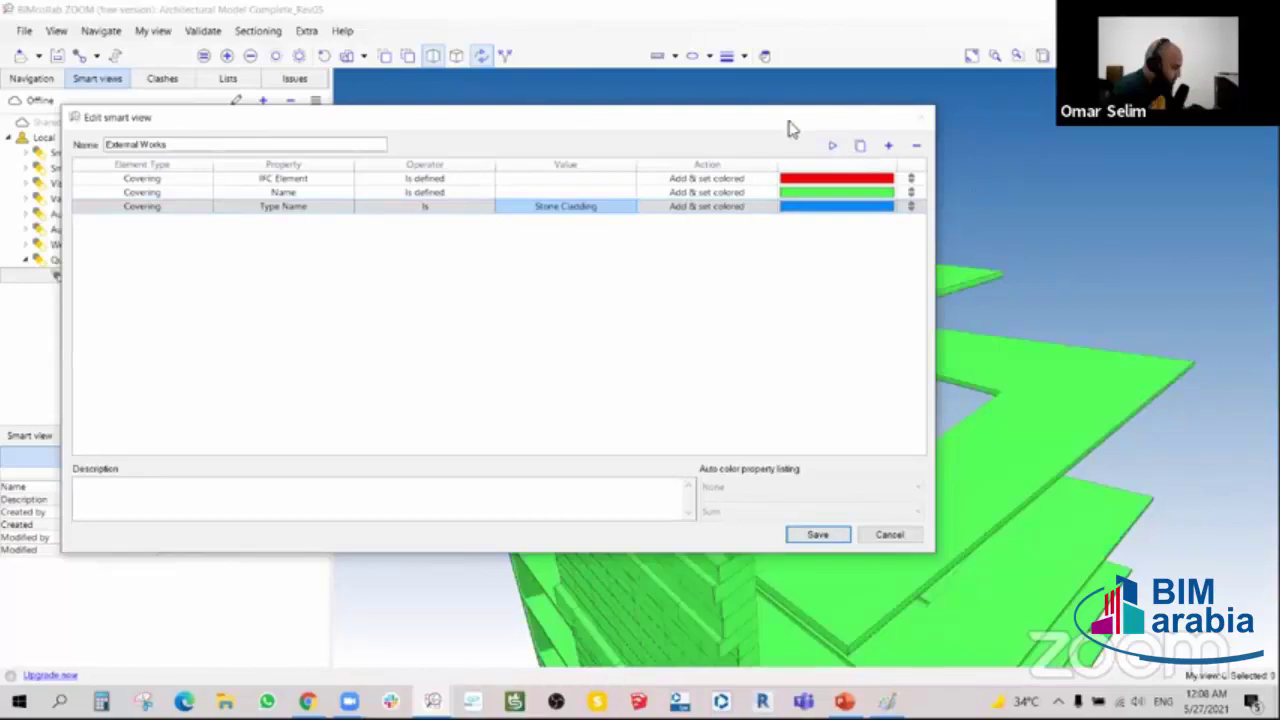
left_click_drag(768, 118, 819, 112)
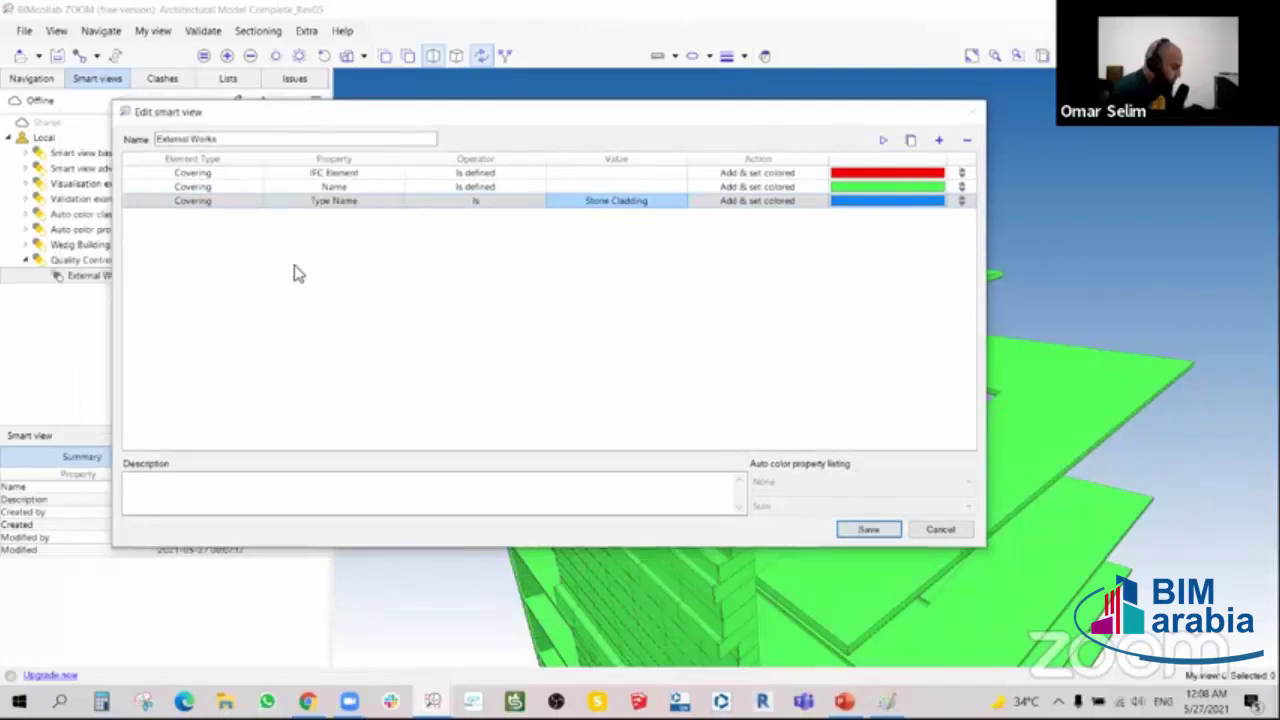
left_click(226, 205)
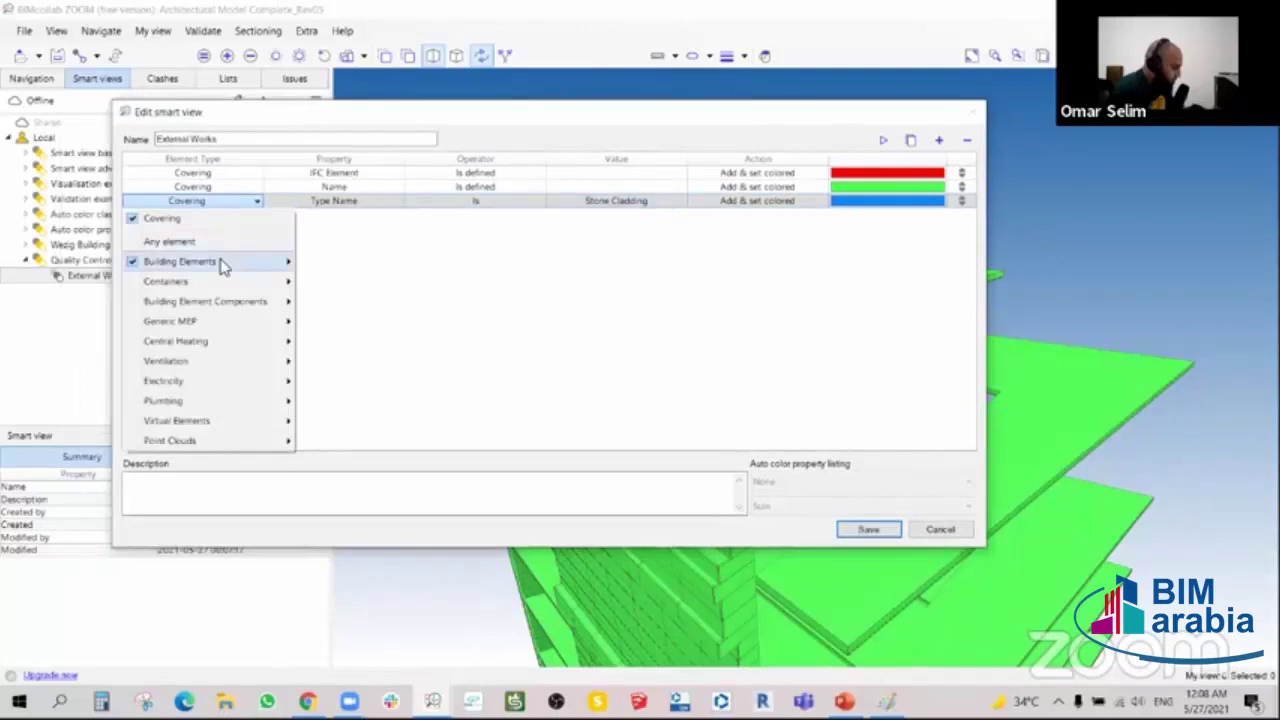
mouse_move(180, 261)
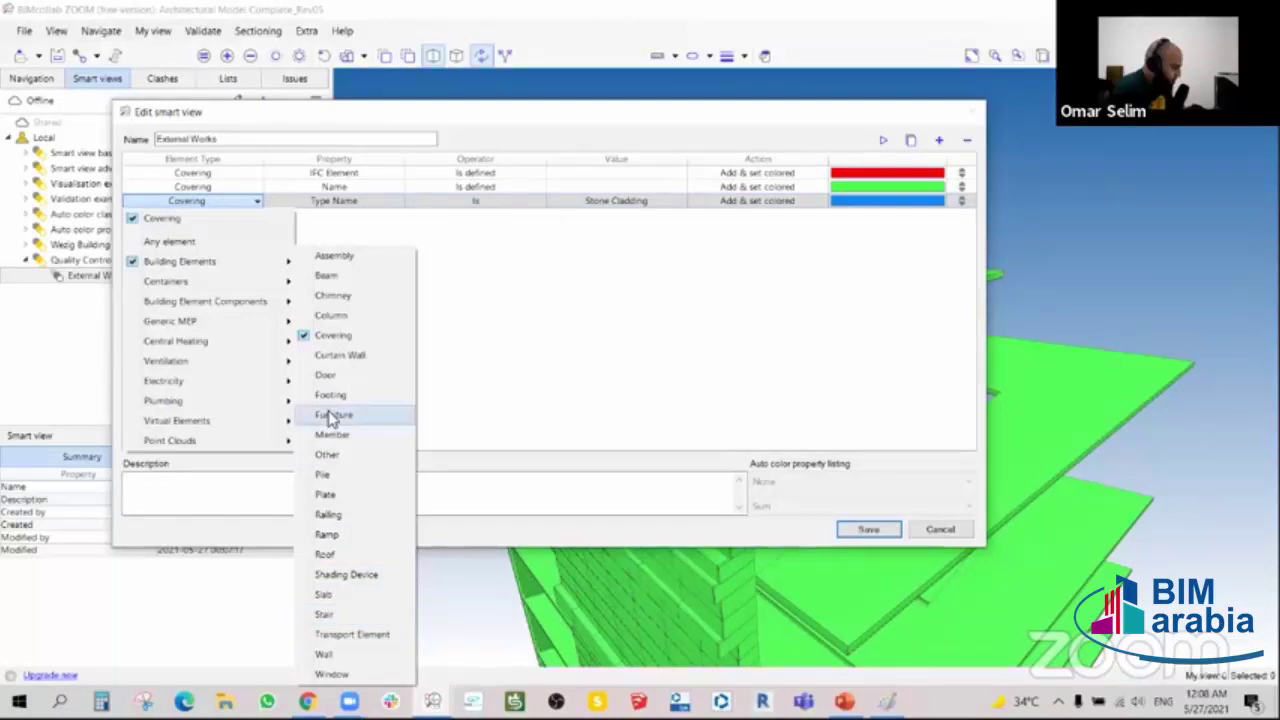
- Try Other and Slab, then keep Covering as the third rule's element type and save External Works
left_click(327, 454)
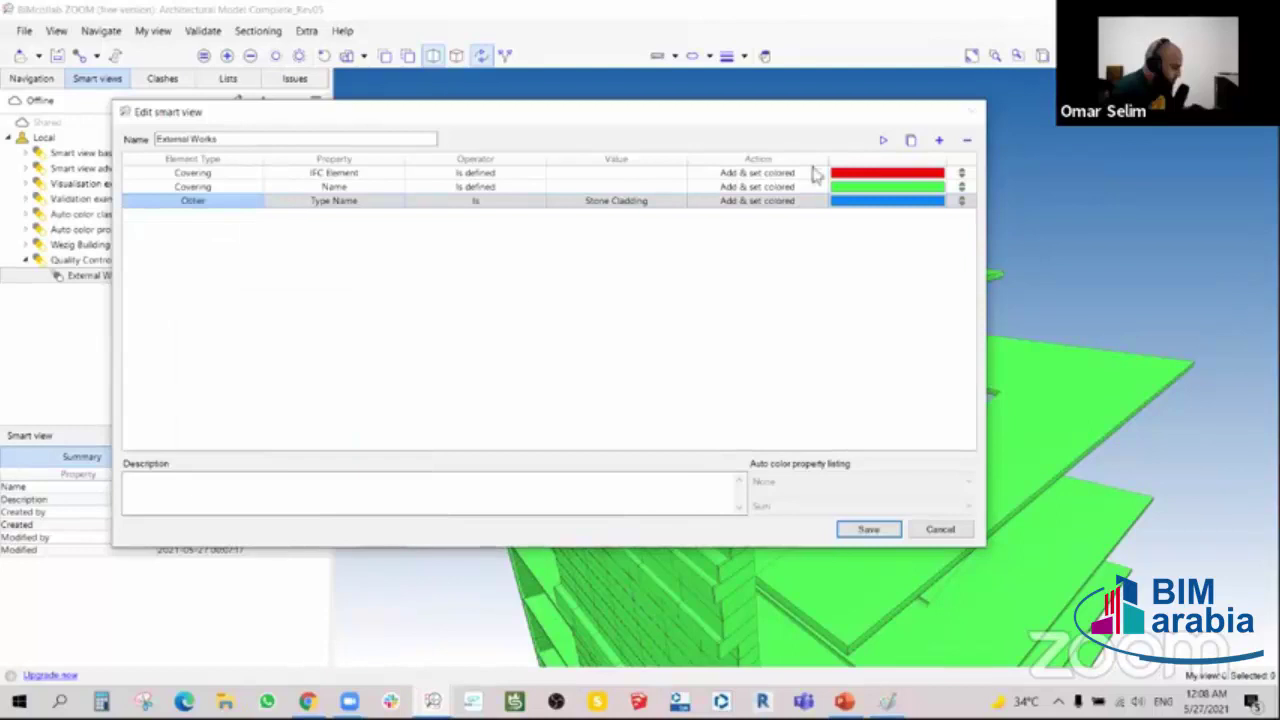
left_click(255, 204)
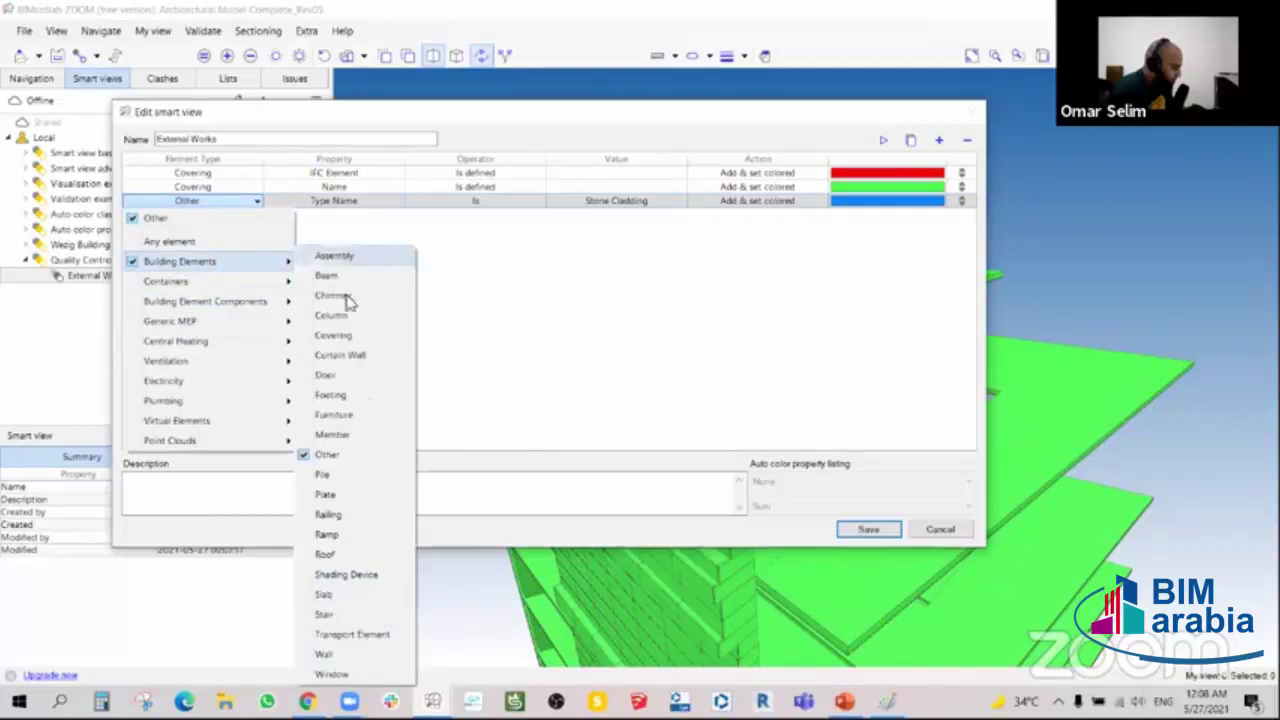
left_click(324, 594)
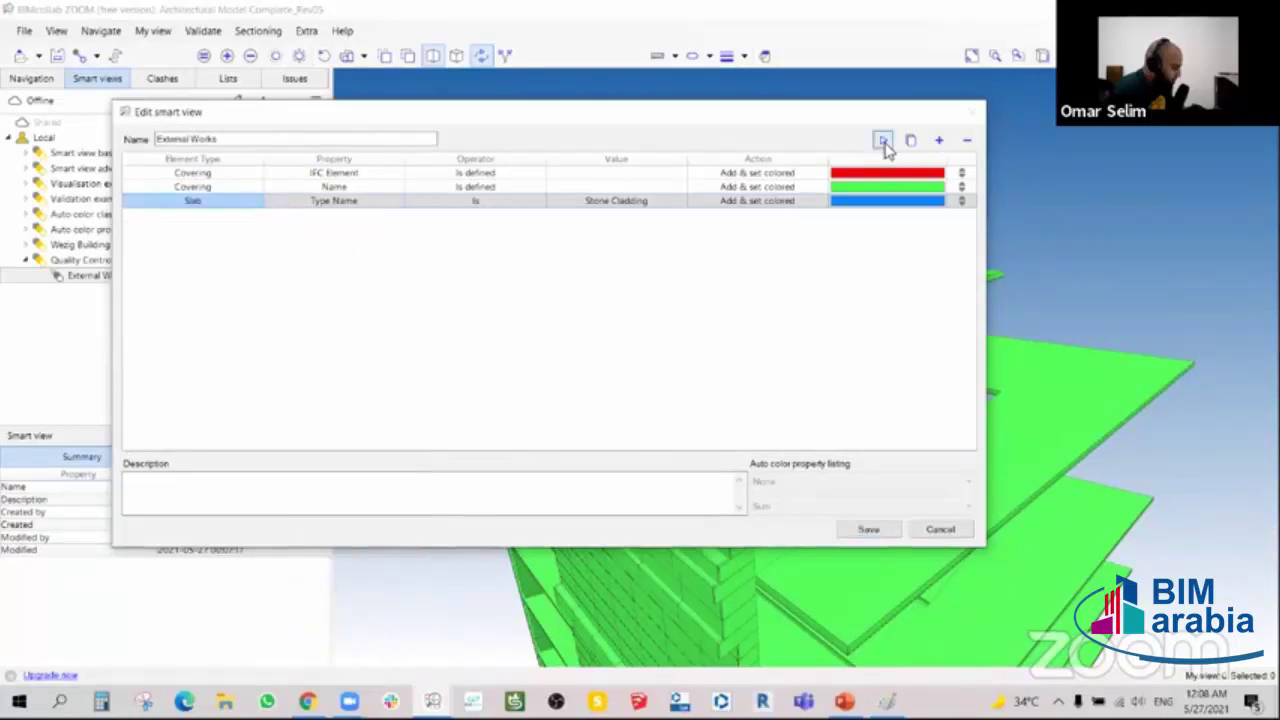
left_click(227, 202)
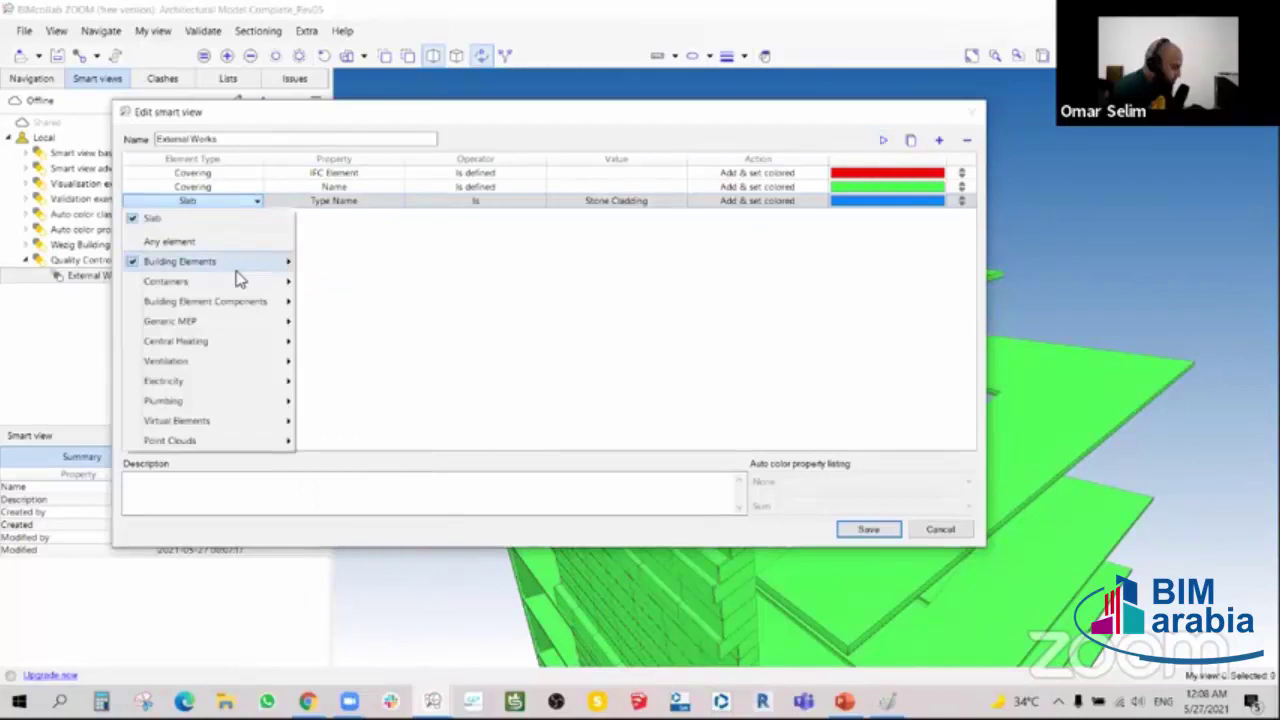
mouse_move(180, 261)
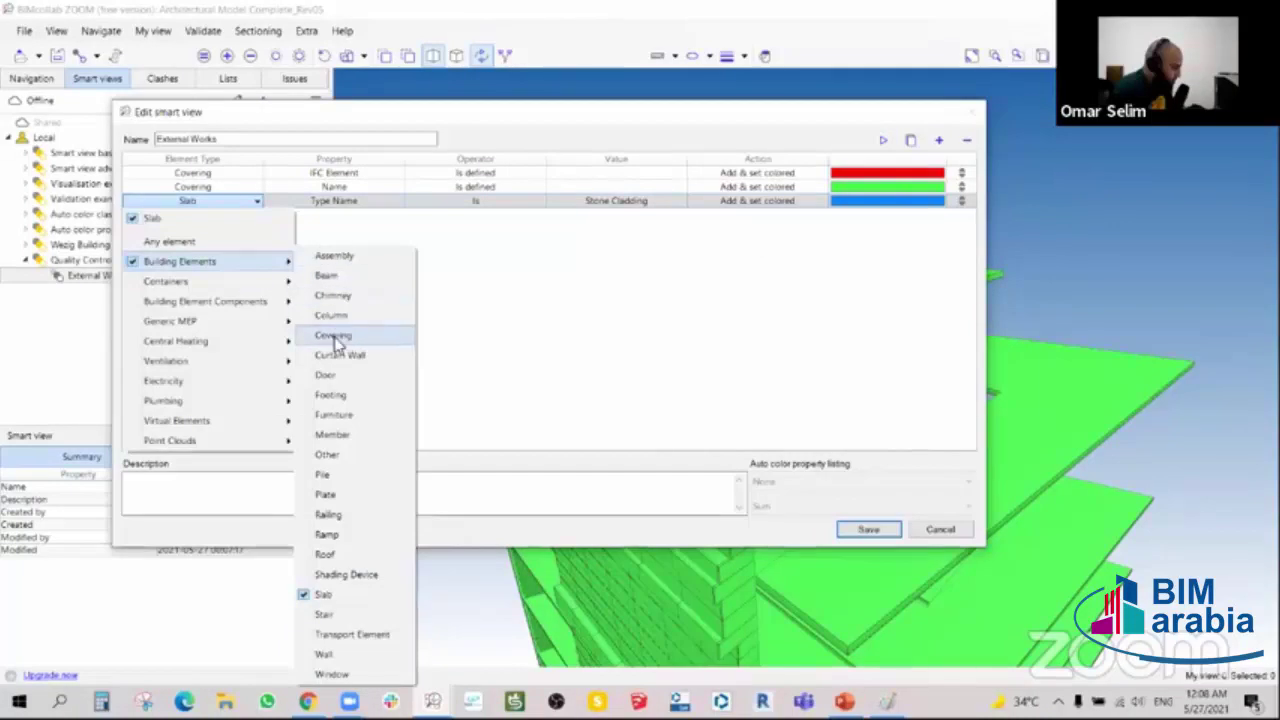
left_click(333, 335)
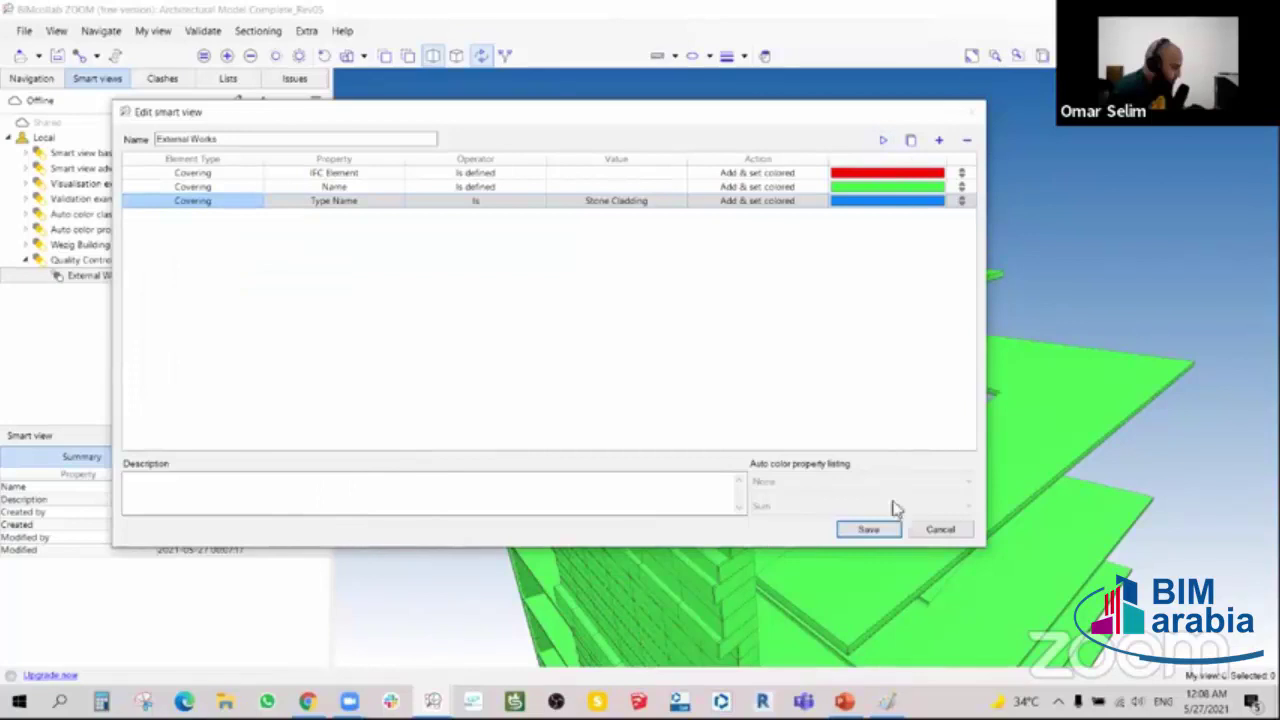
left_click(872, 529)
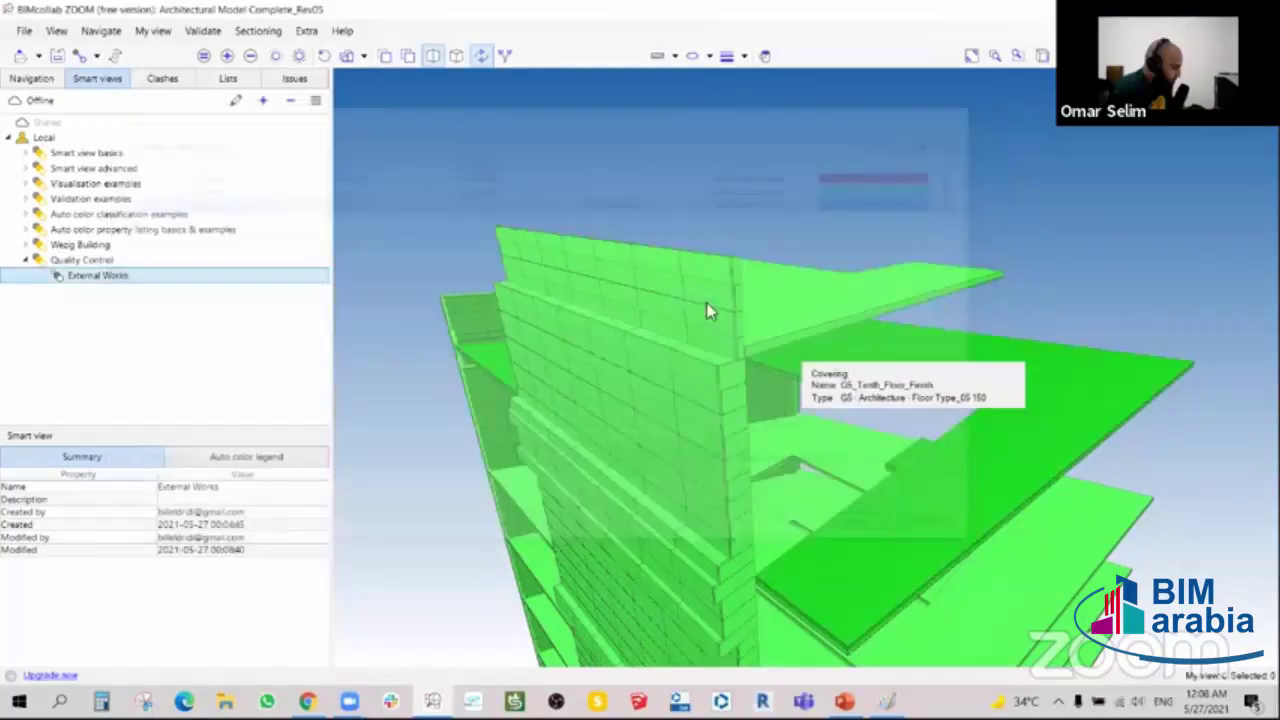
left_click_drag(707, 311, 671, 298)
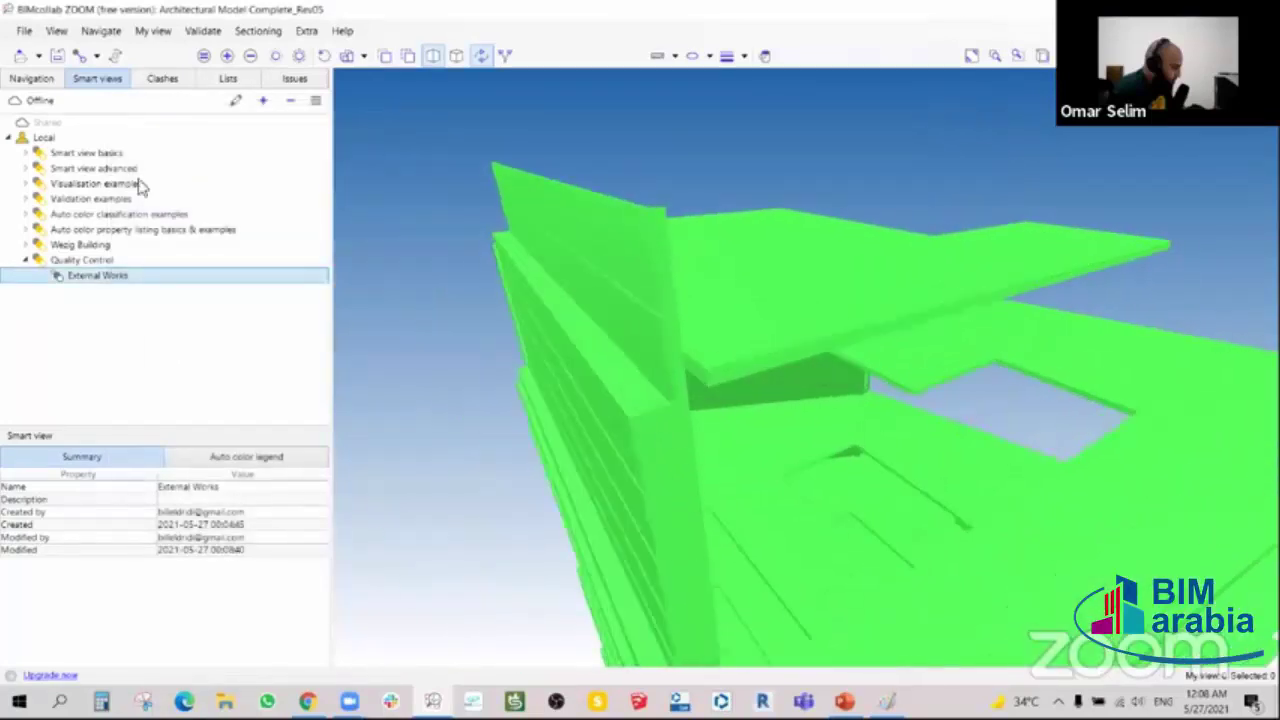
- Start a new issue titled 'hgofwgwjgthjhjky' in the Issues list, then discard it
left_click(285, 84)
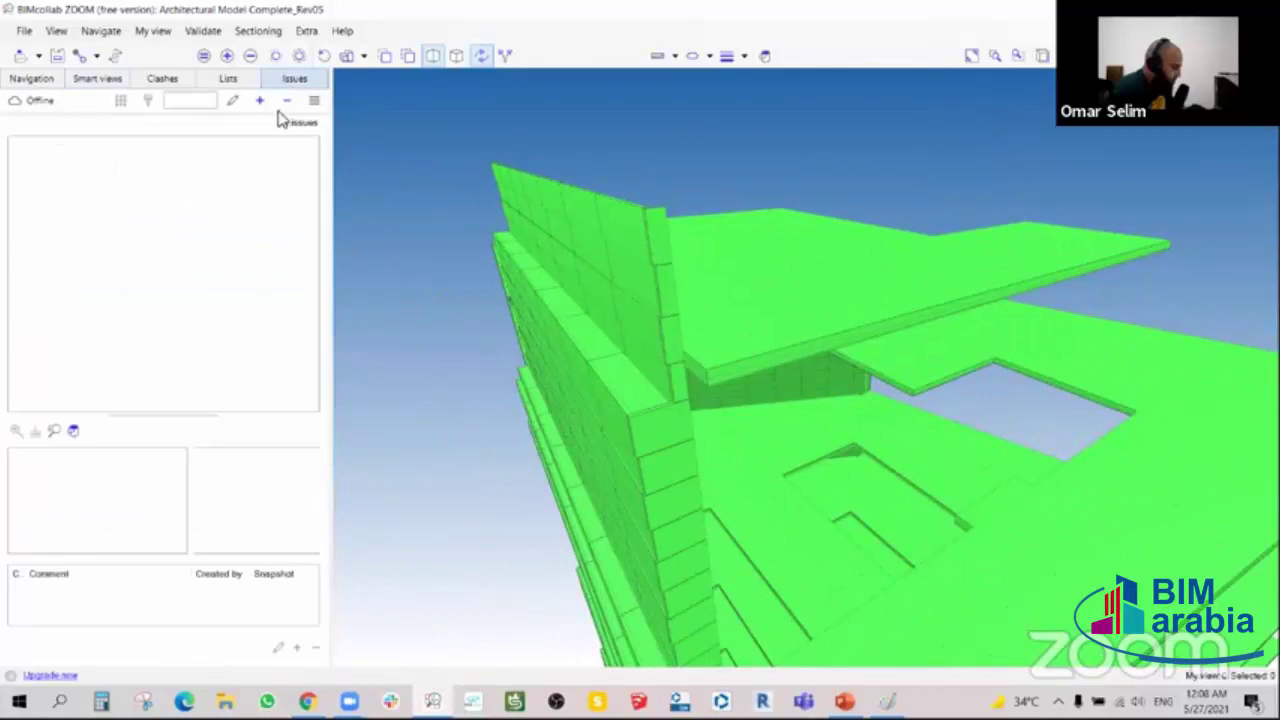
left_click(260, 101)
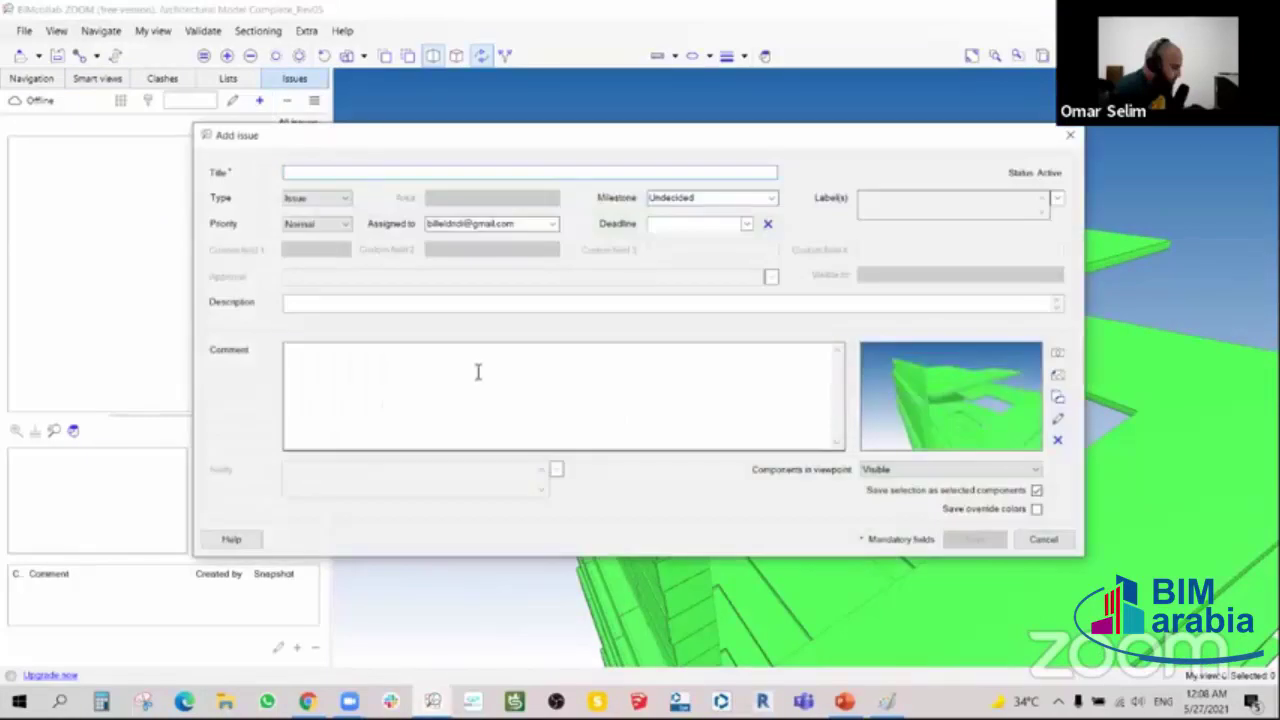
left_click(341, 170)
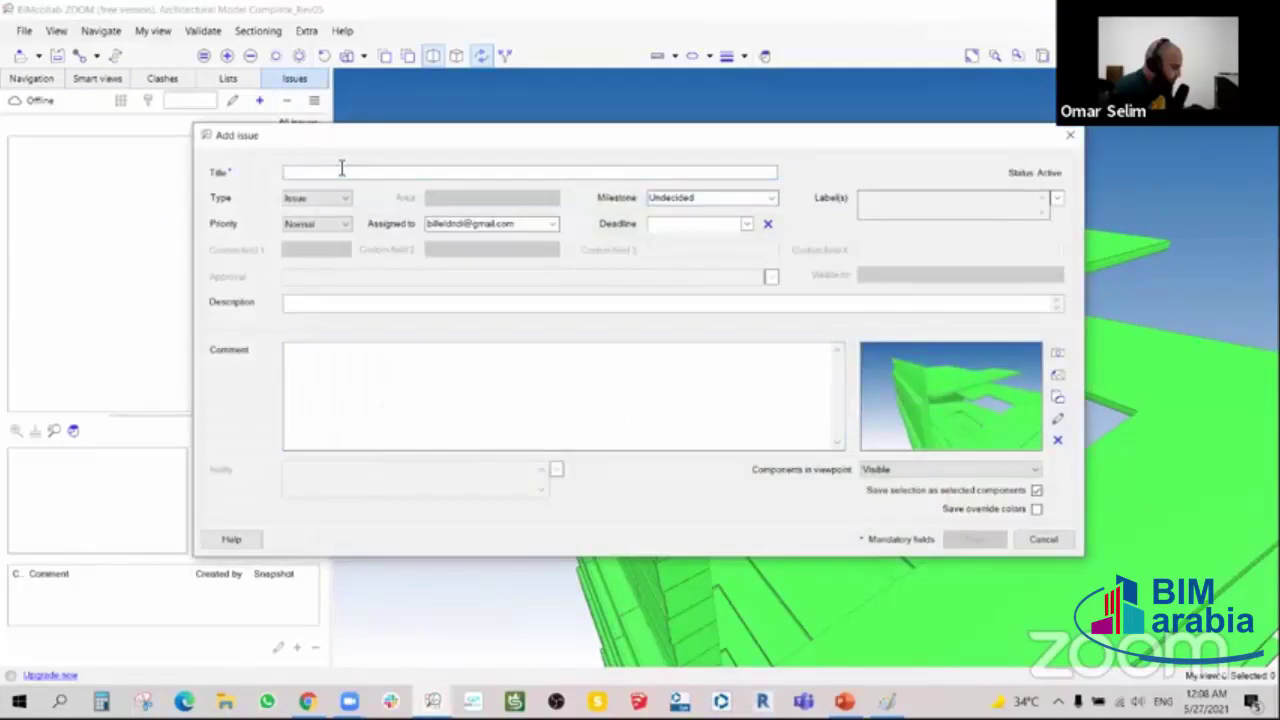
type("hgofwgwjgthjhjky")
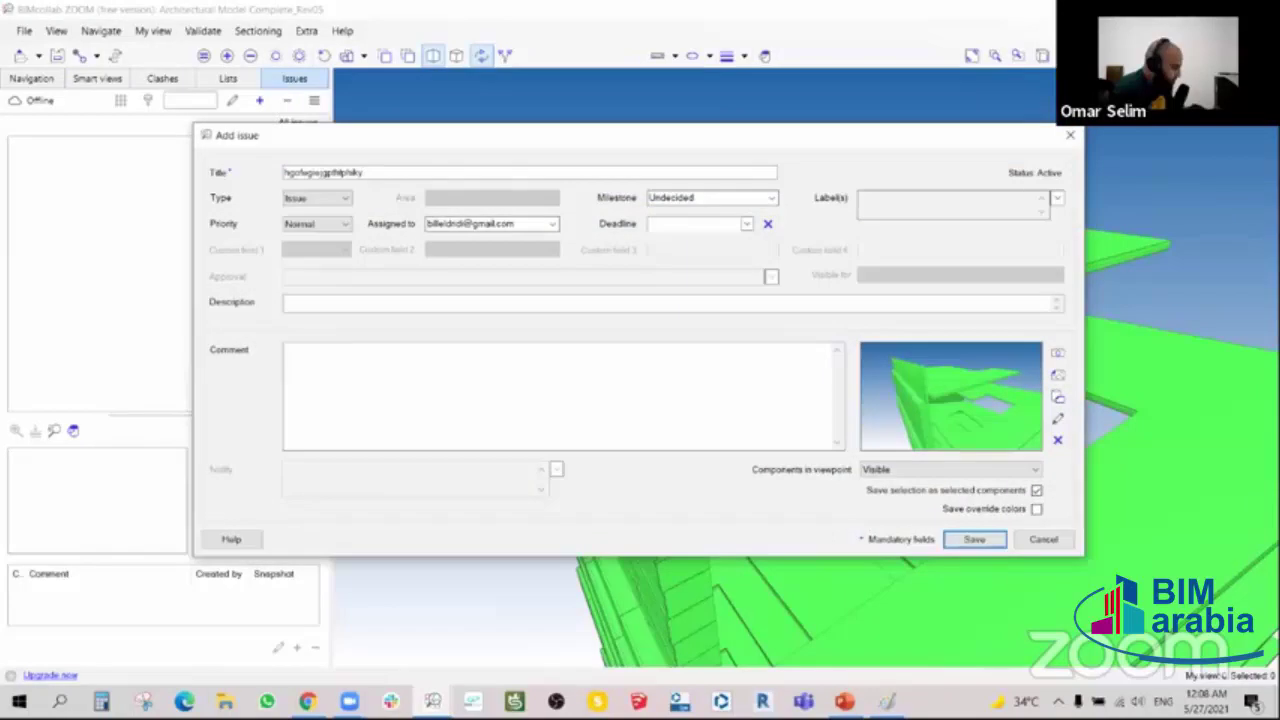
left_click(1070, 135)
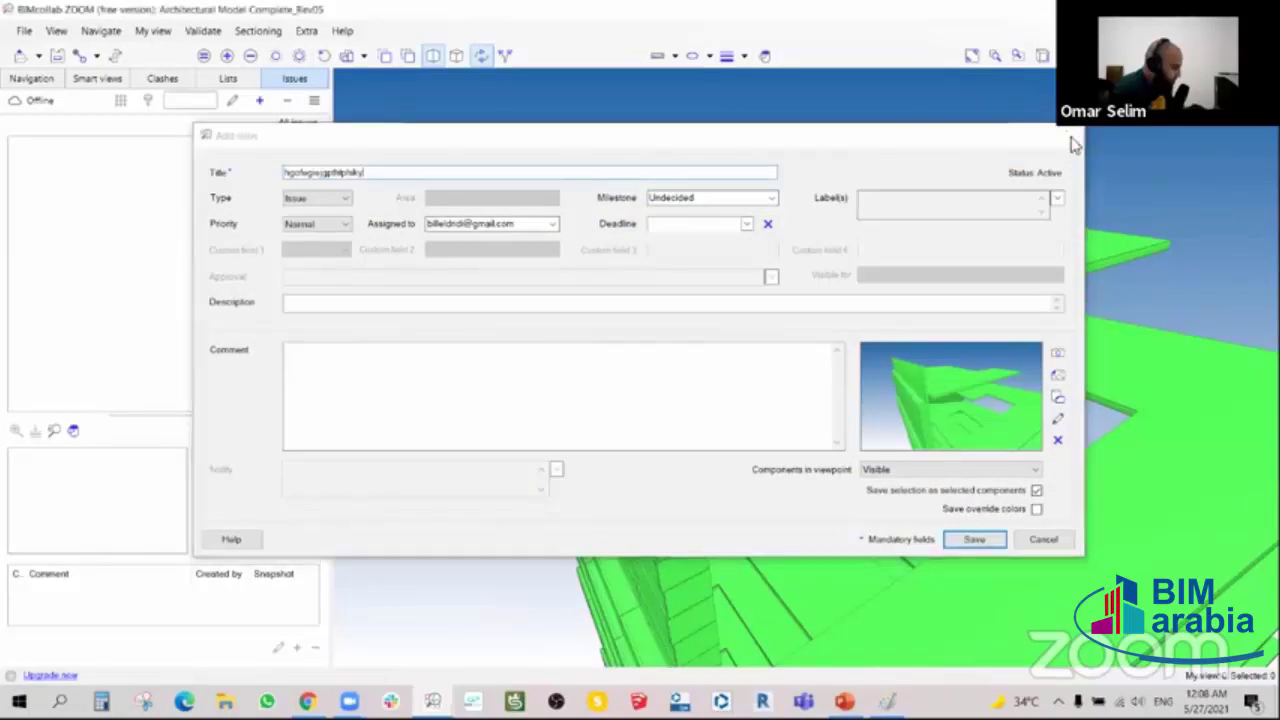
- Orbit the 3D view to inspect the green tower cladding from several angles
scroll(827, 473, "up", 2)
scroll(813, 451, "up", 2)
mouse_move(780, 398)
left_mouse_down()
mouse_move(790, 490)
mouse_move(763, 409)
mouse_move(717, 403)
mouse_move(734, 374)
left_mouse_up()
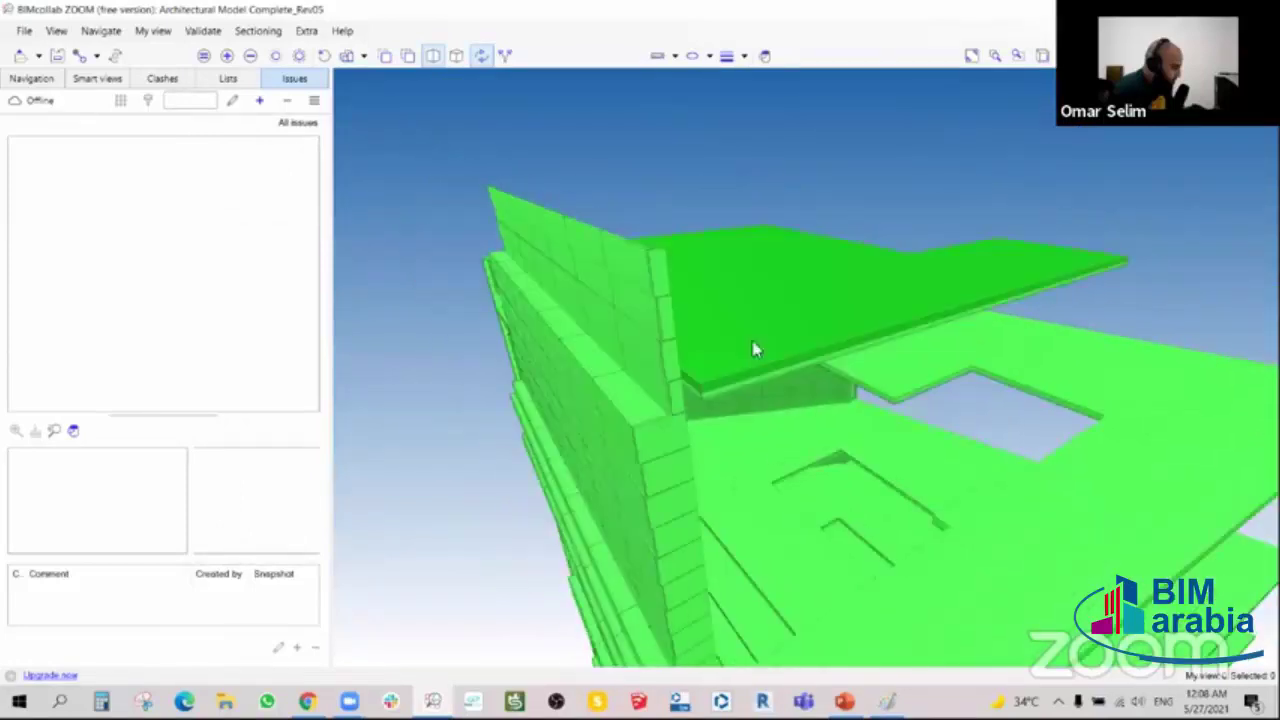
mouse_move(708, 316)
left_mouse_down()
mouse_move(714, 352)
mouse_move(708, 324)
left_mouse_up()
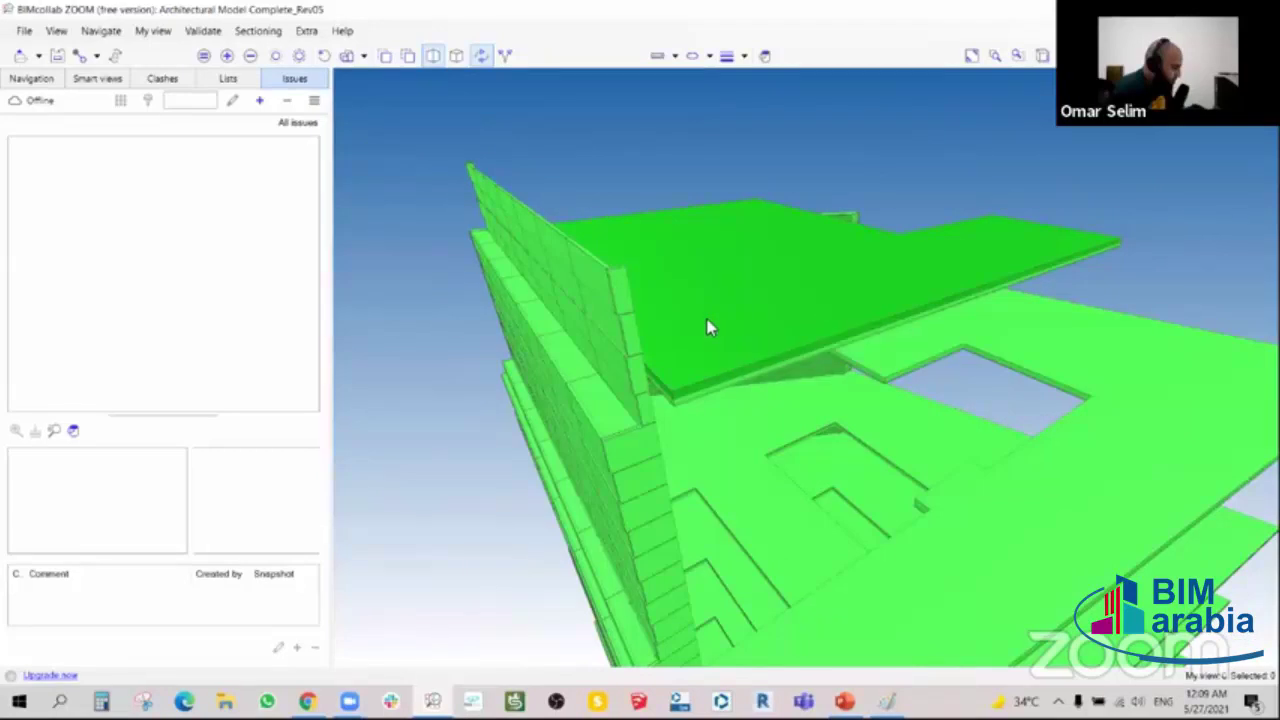
mouse_move(700, 280)
left_mouse_down()
mouse_move(700, 292)
mouse_move(740, 289)
mouse_move(760, 340)
left_mouse_up()
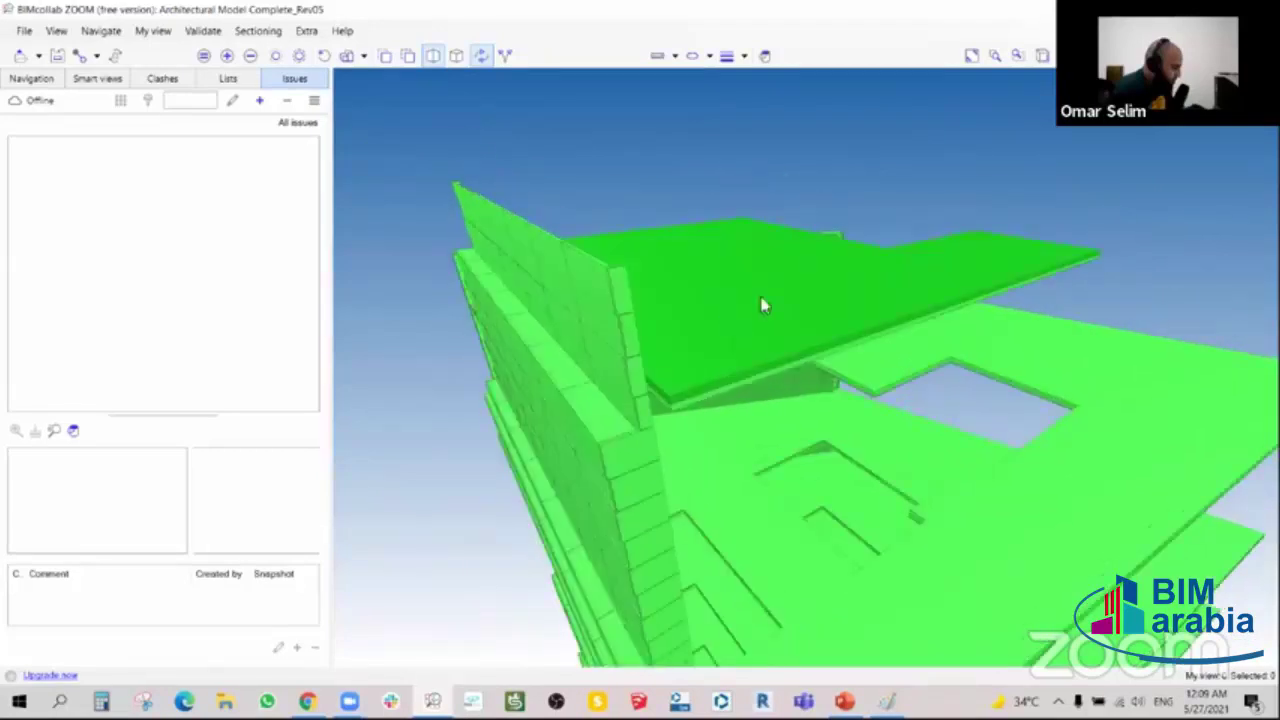
mouse_move(706, 294)
left_mouse_down()
mouse_move(723, 286)
mouse_move(571, 591)
left_mouse_up()
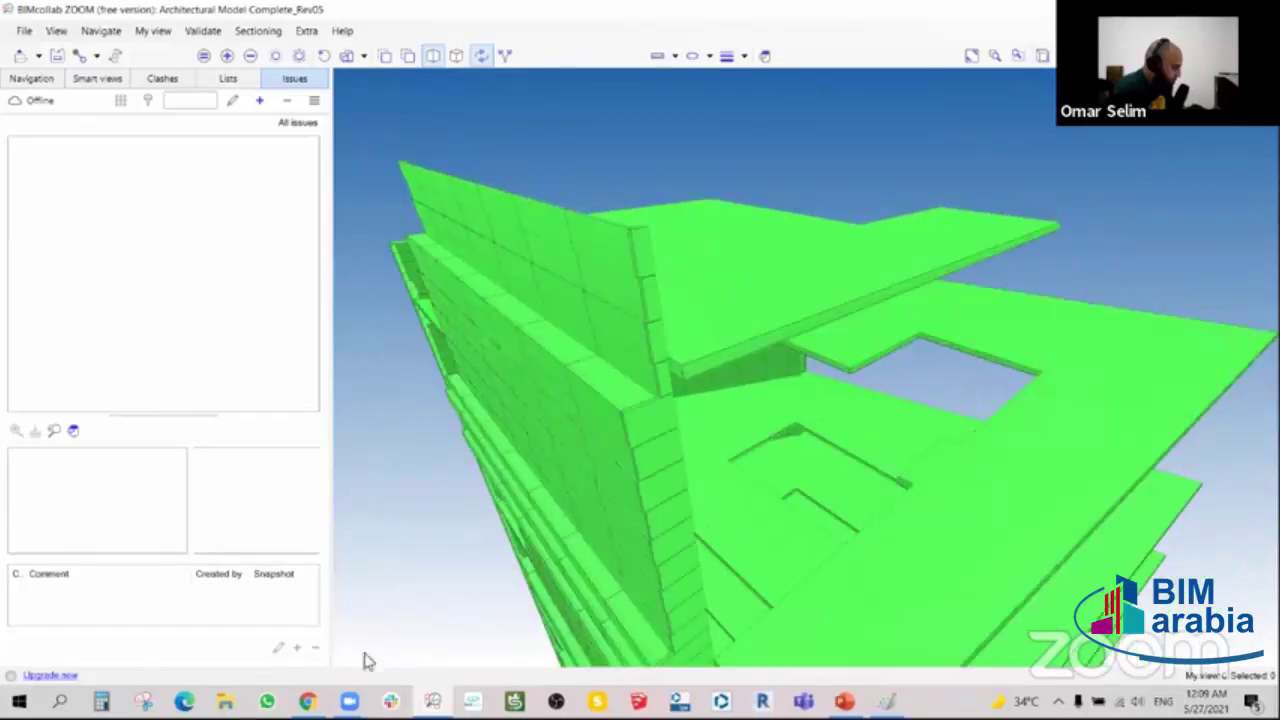
mouse_move(566, 461)
left_mouse_down()
mouse_move(571, 431)
mouse_move(640, 428)
mouse_move(649, 412)
mouse_move(720, 520)
left_mouse_up()
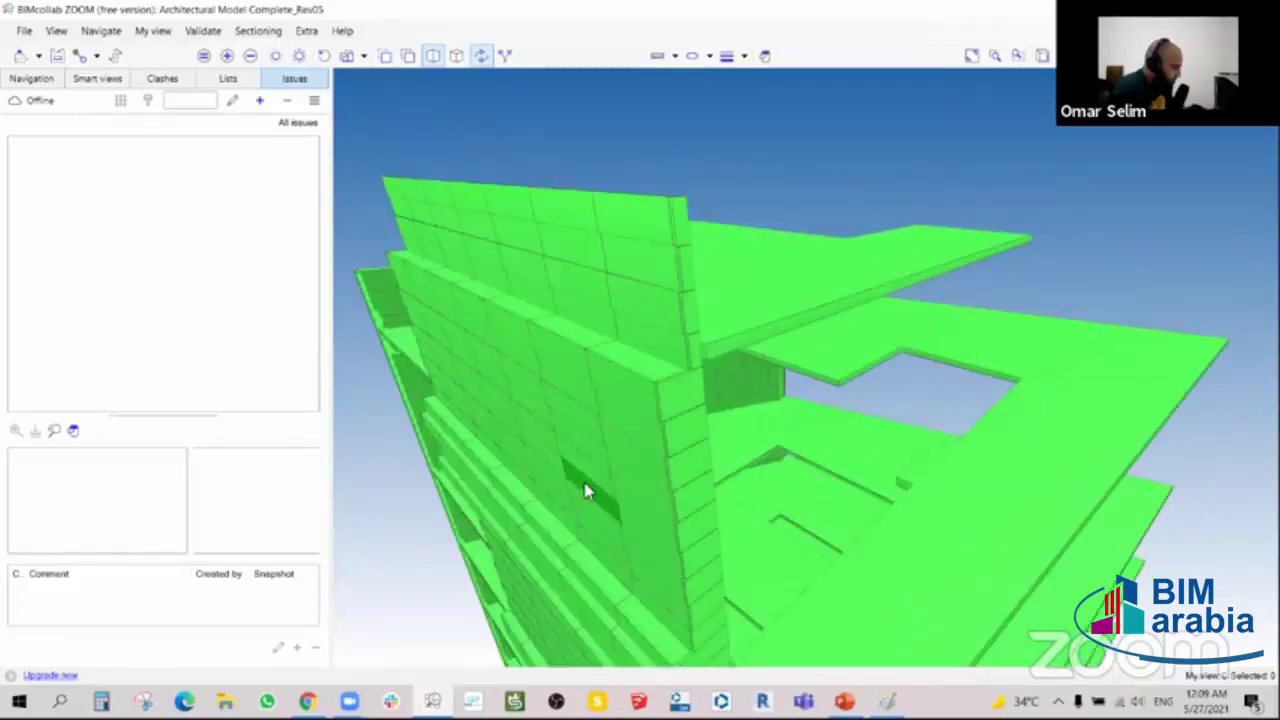
left_click(349, 701)
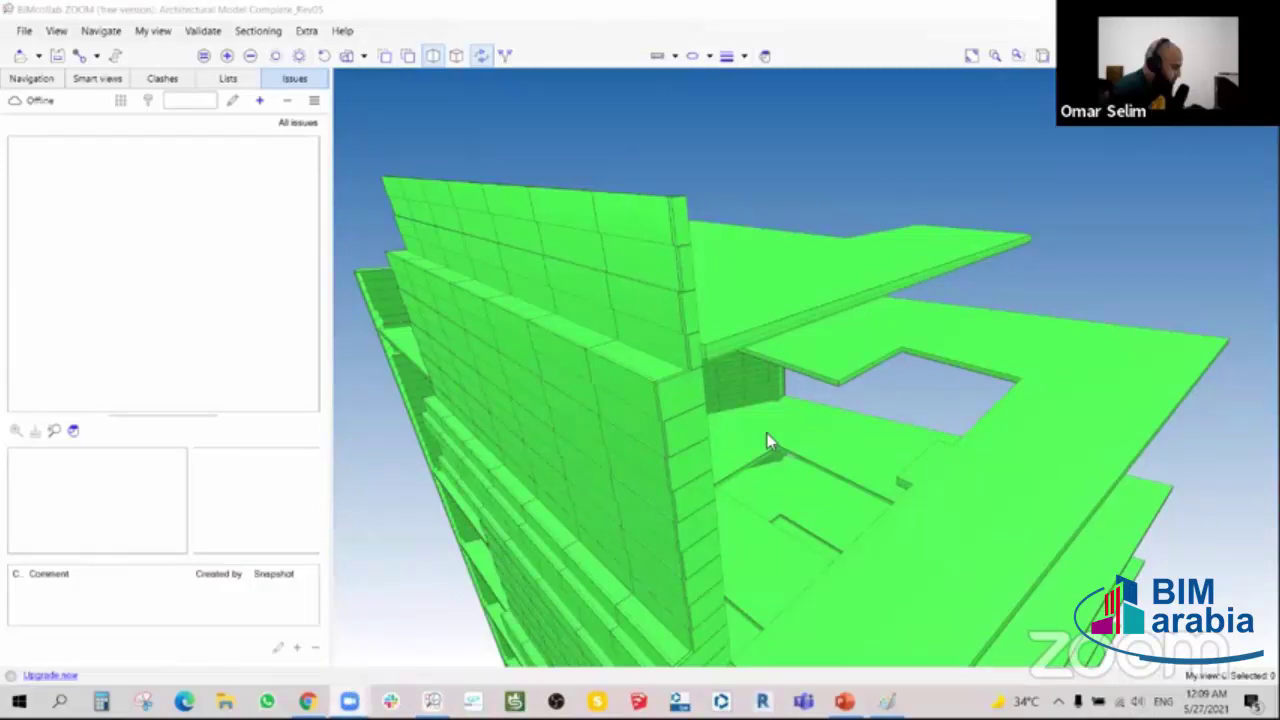
- Close the Paint sketch without saving and sign in to Zoom Cloud Meetings
left_click(370, 690)
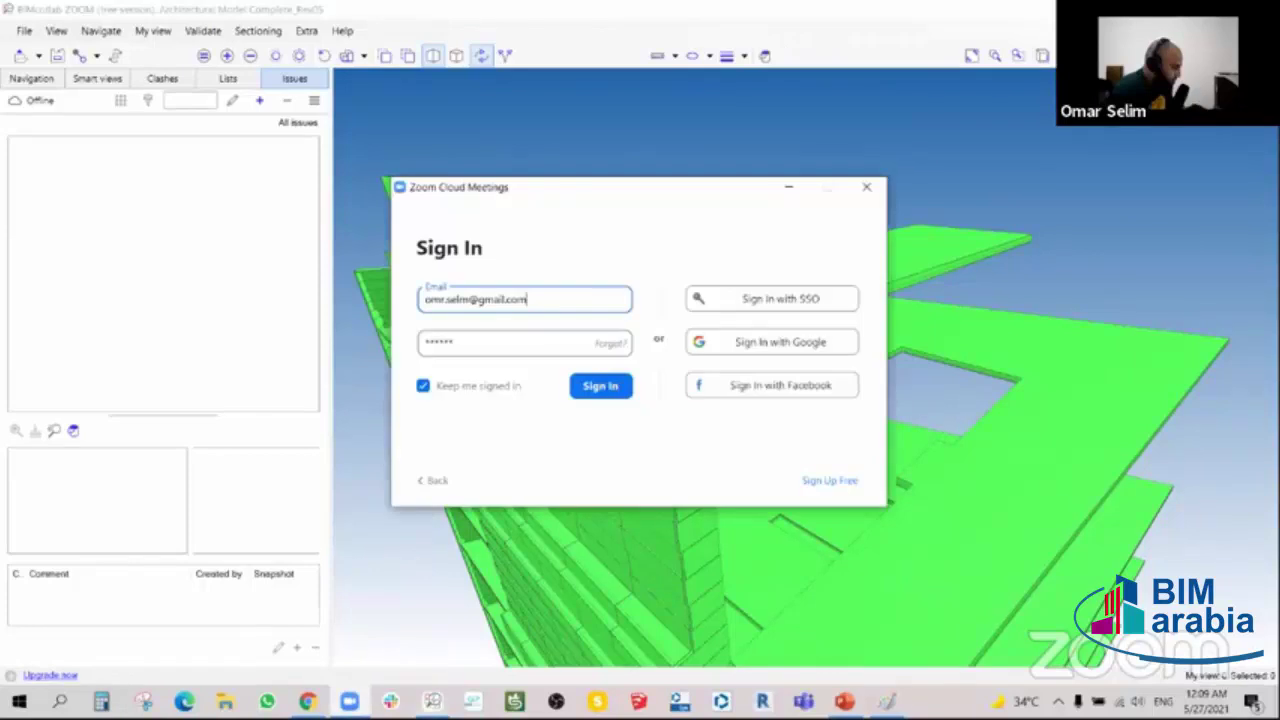
left_click(886, 701)
key("alt+F4")
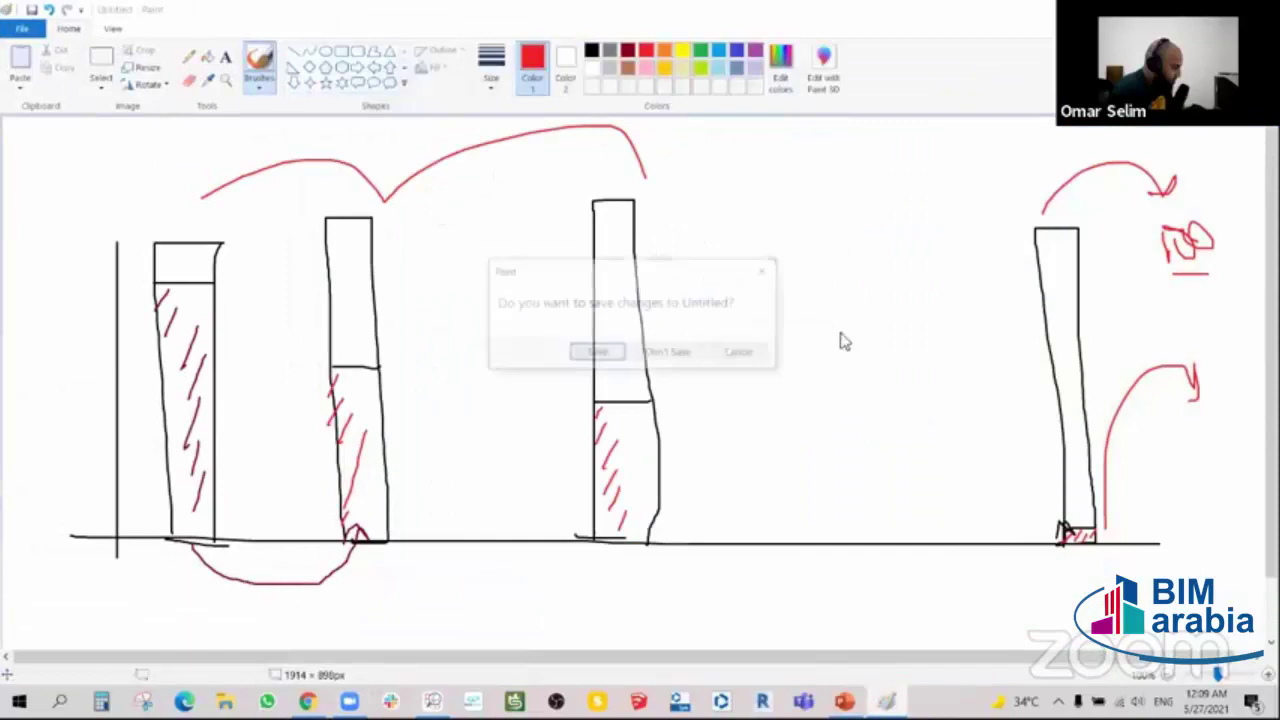
left_click(650, 355)
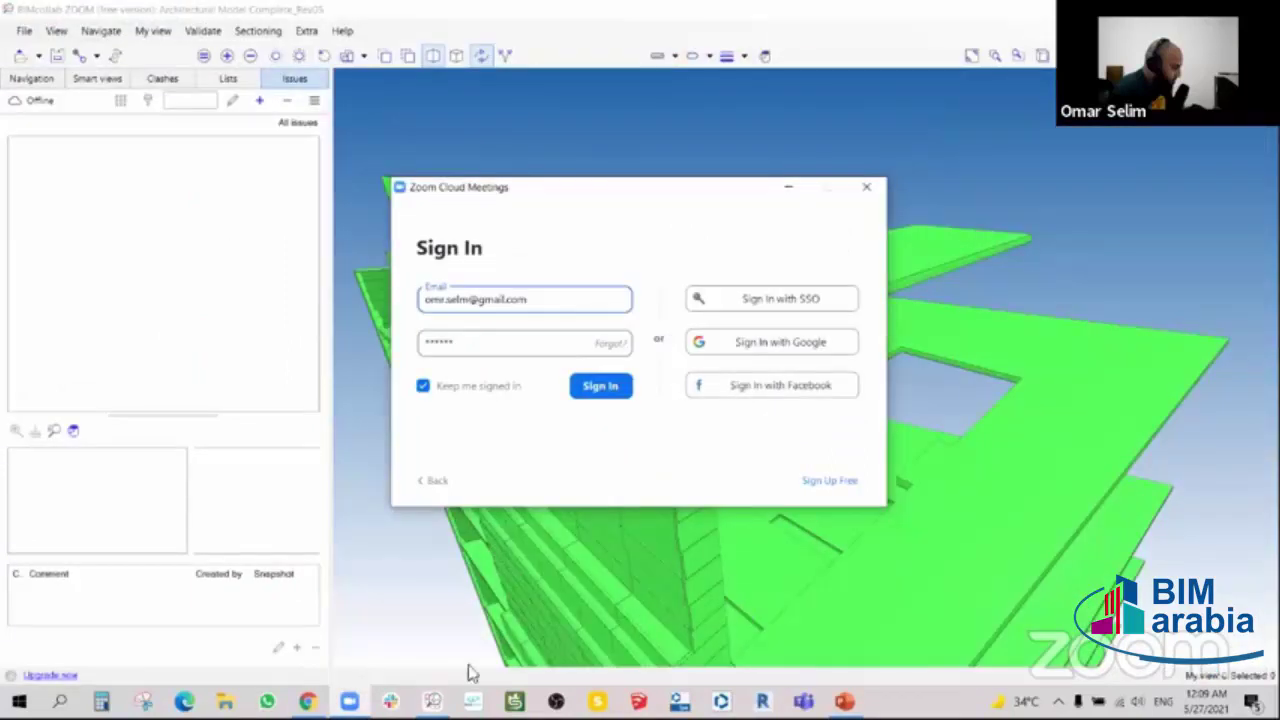
left_click(307, 701)
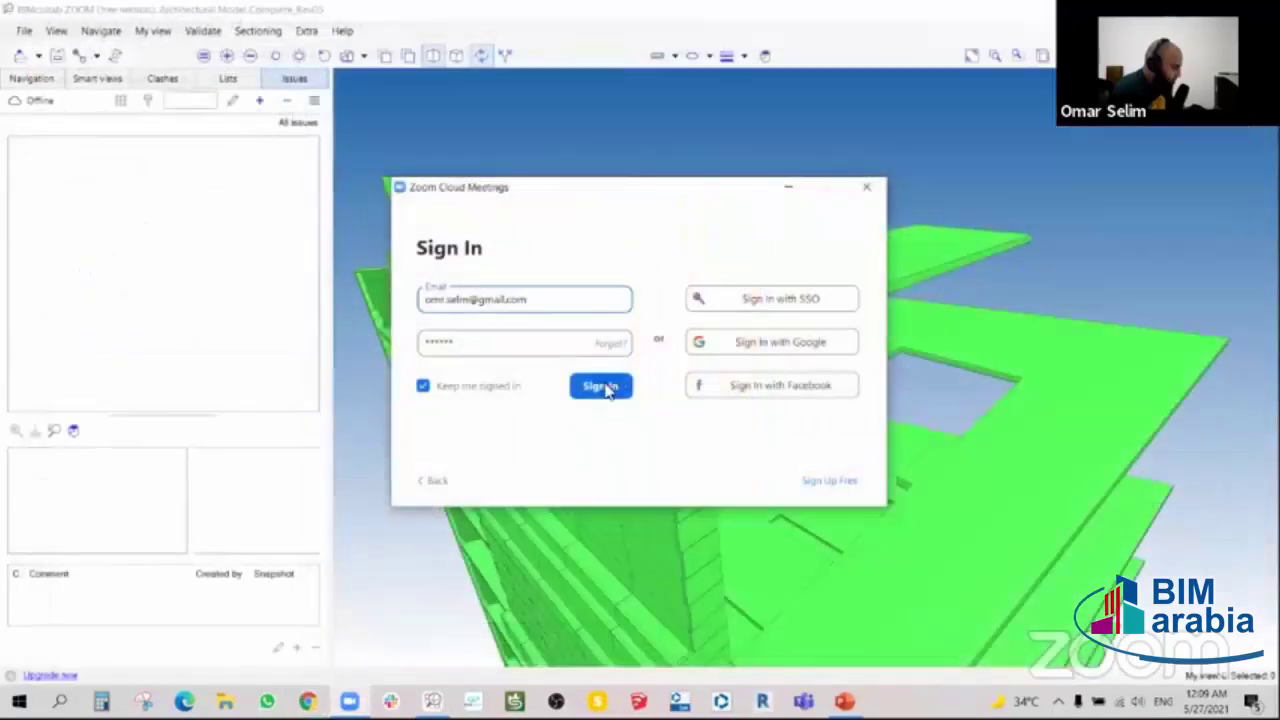
left_click(603, 387)
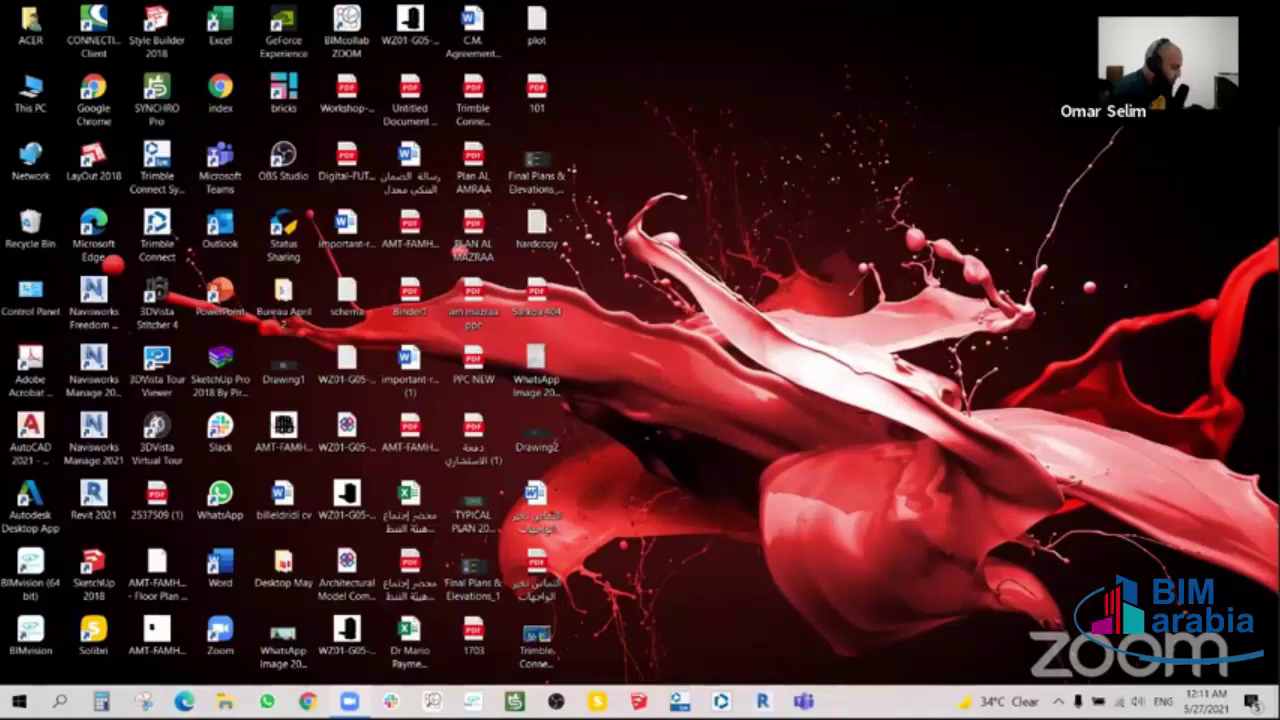
left_click(307, 701)
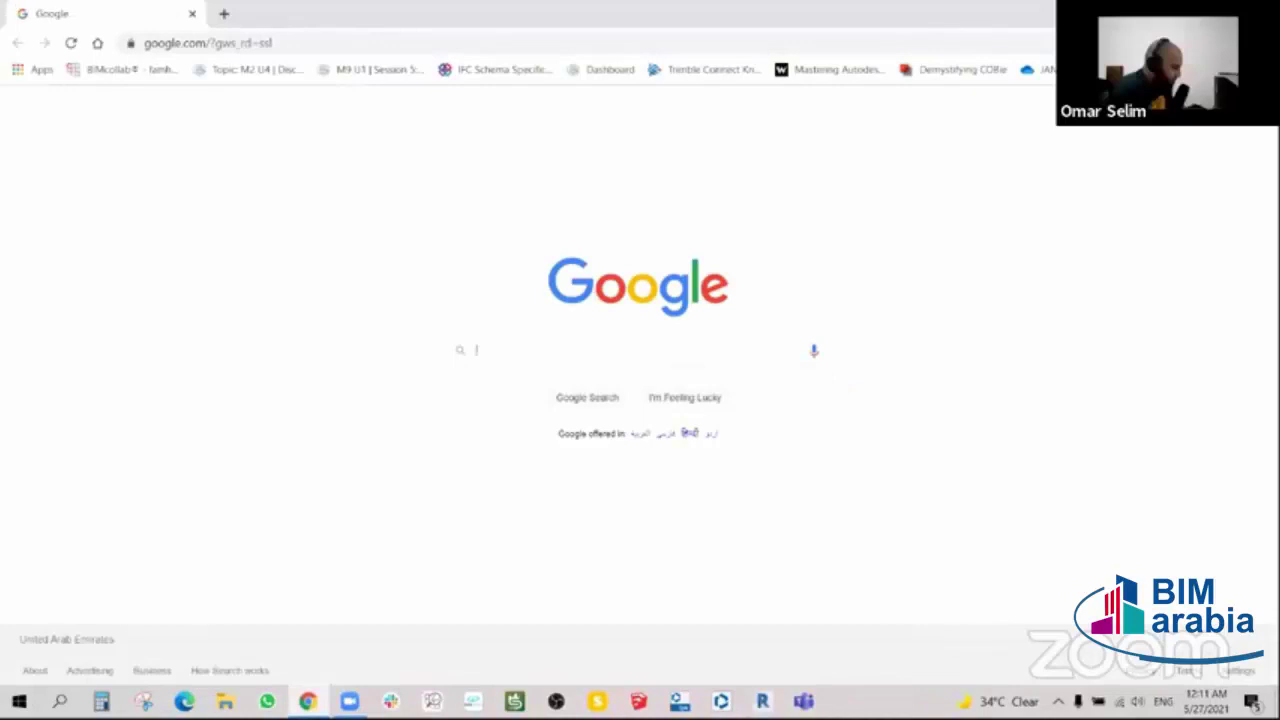
left_click(1163, 14)
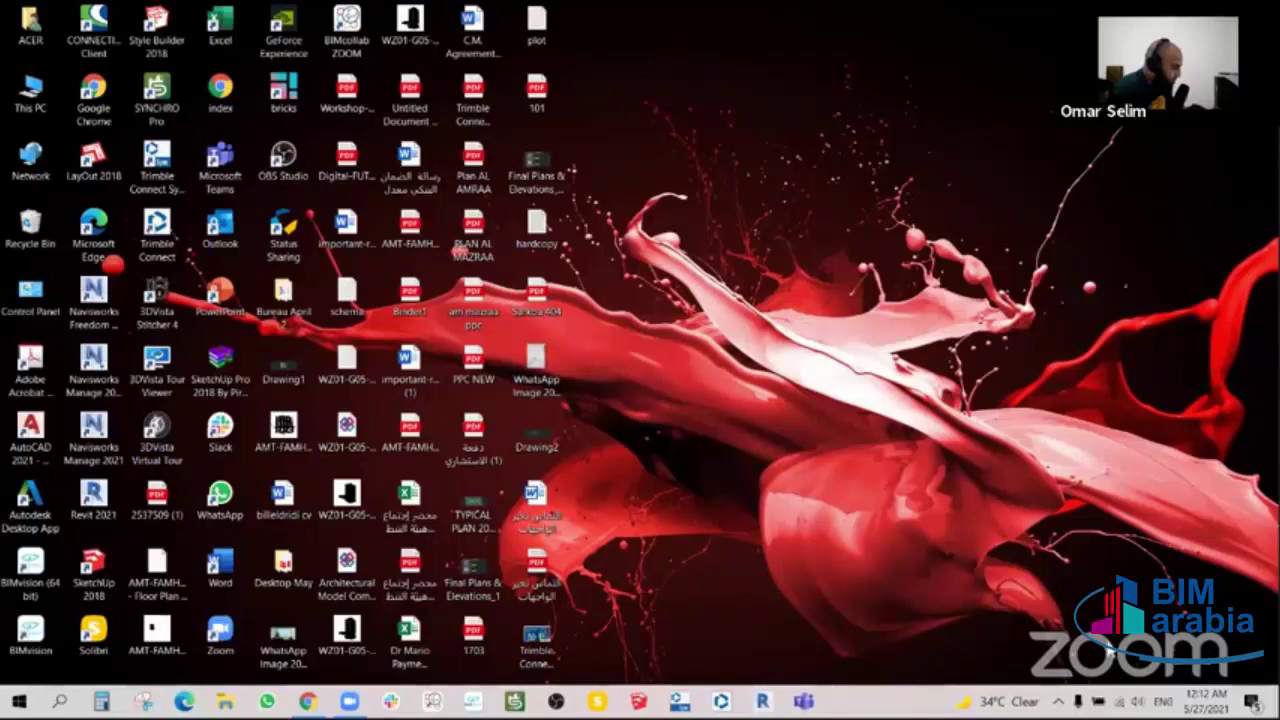
left_click(1058, 701)
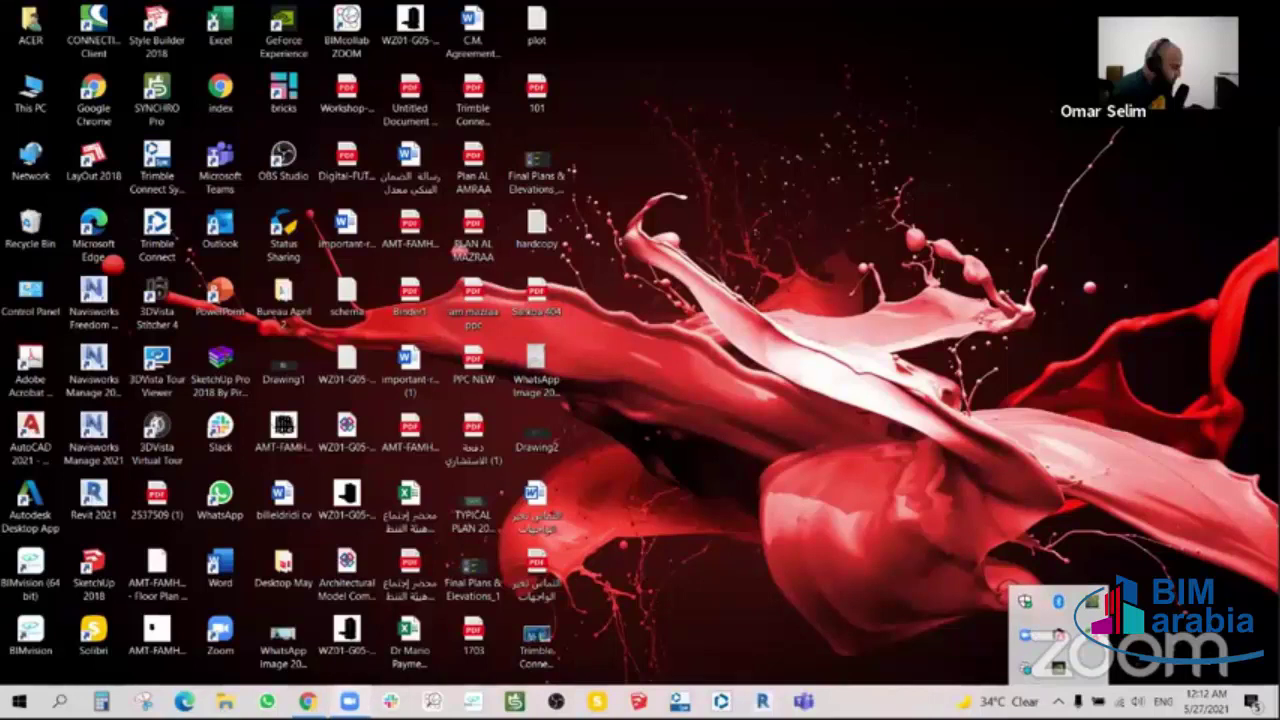
key("Escape")
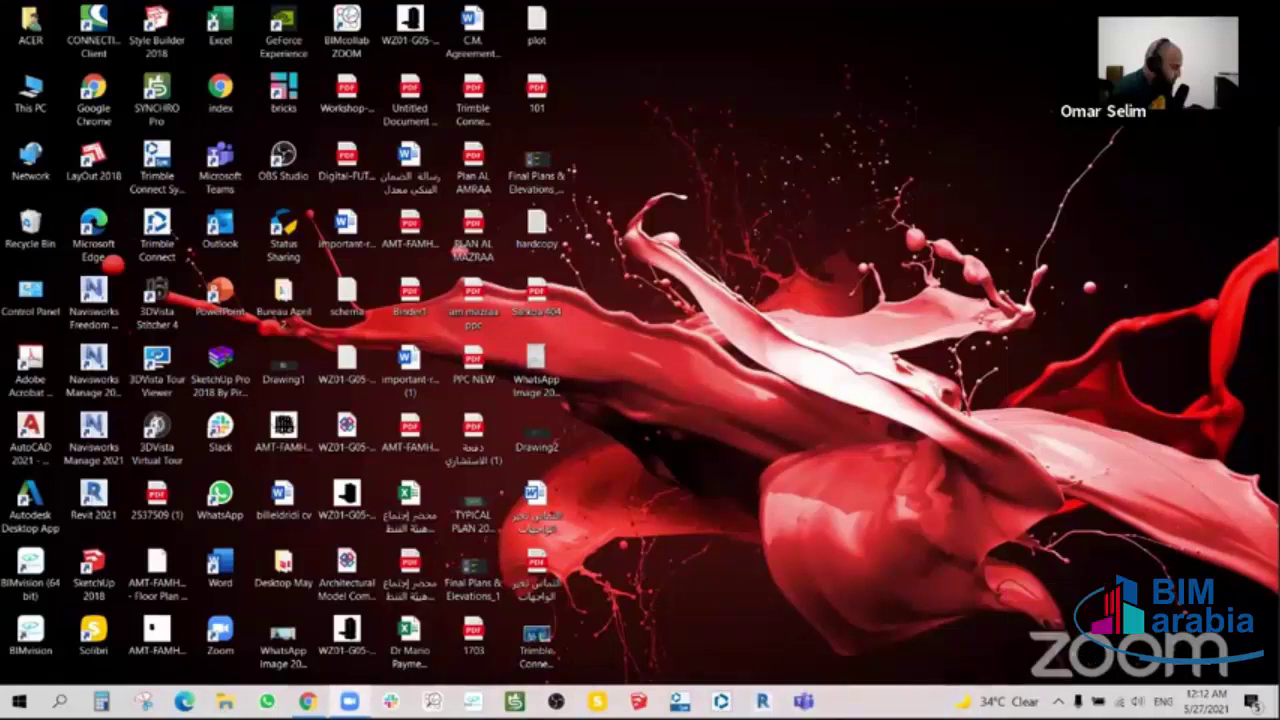